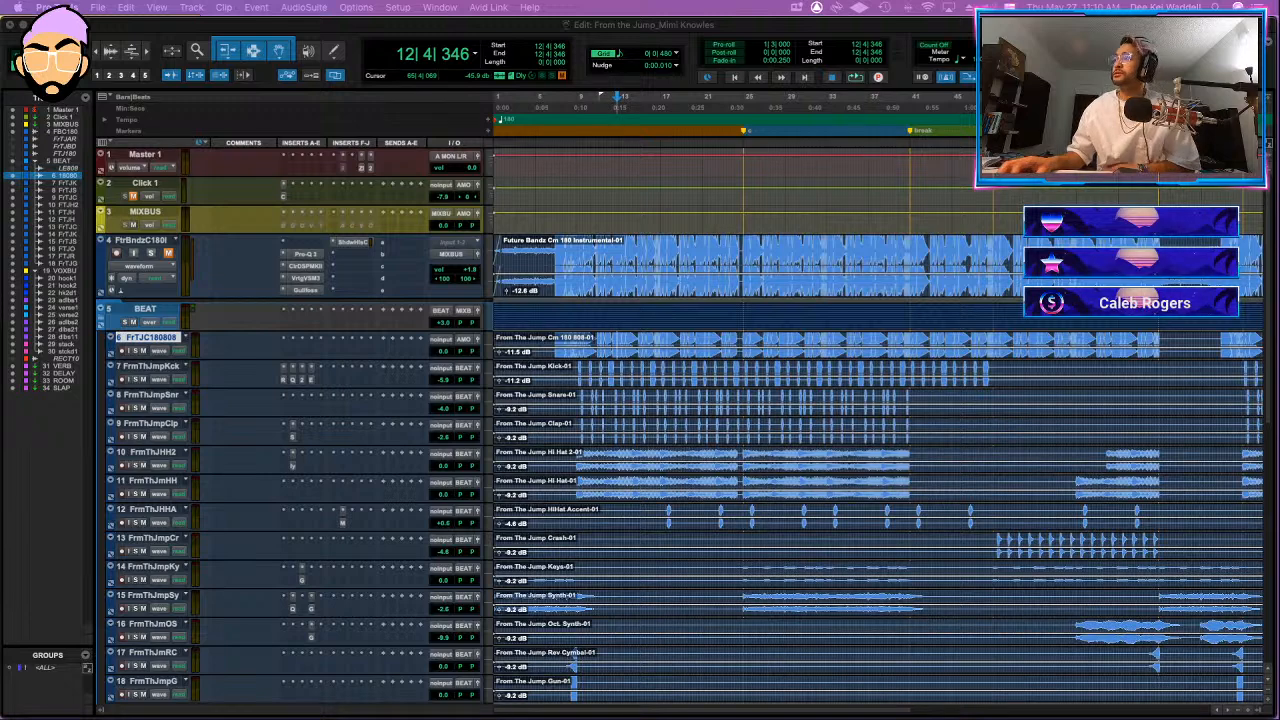
- Solo the 808 track (FrTJC180808) and start playback from about bar 6, just before the drums enter
{"action": "left_click", "coordinate": [594, 325]}
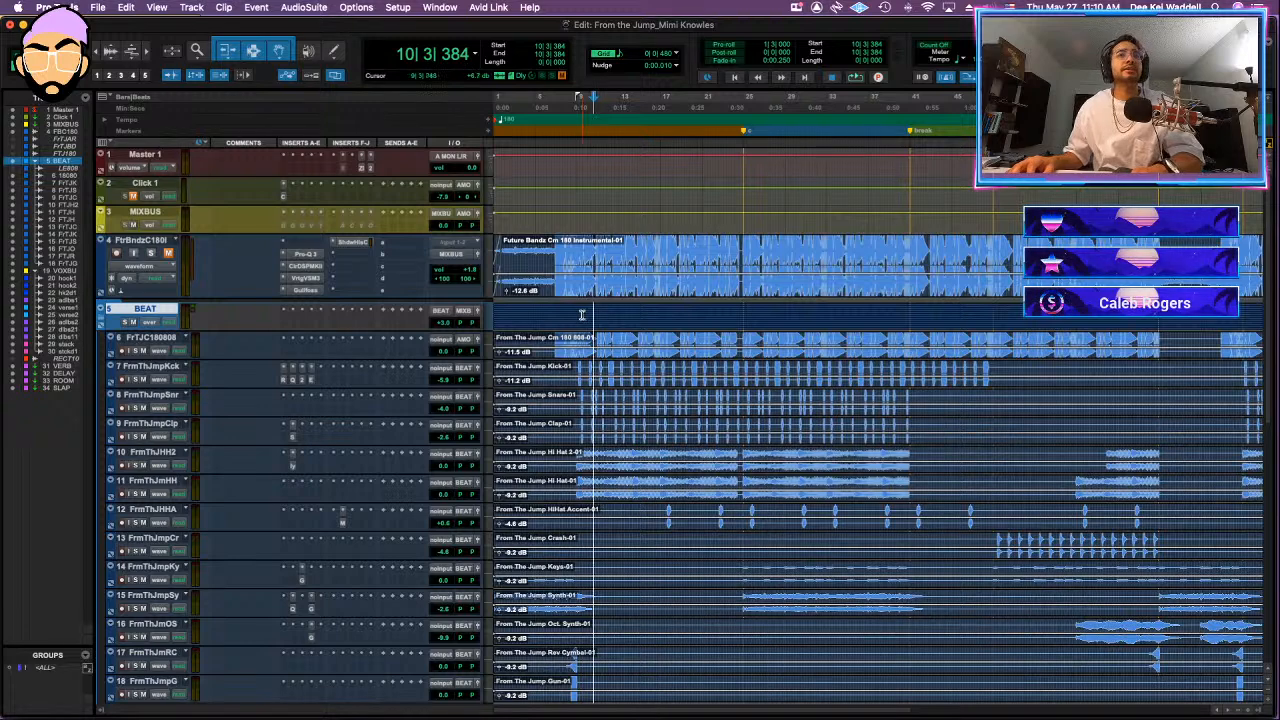
{"action": "left_click", "coordinate": [585, 313]}
{"action": "left_click", "coordinate": [551, 310]}
{"action": "key", "text": "space"}
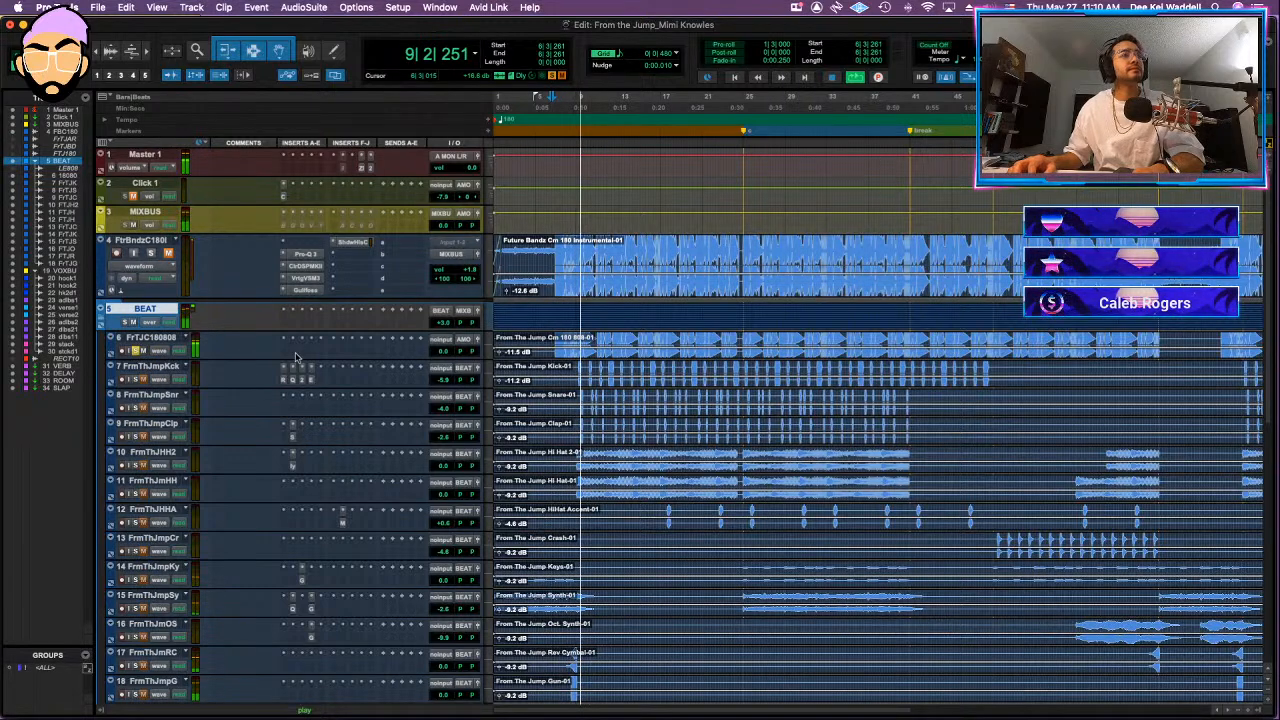
- Insert the elysia Phil's Cascade plug-in on the soloed 808 track, finding it with the search "casc"
{"action": "left_click", "coordinate": [295, 357]}
{"action": "left_click", "coordinate": [295, 357]}
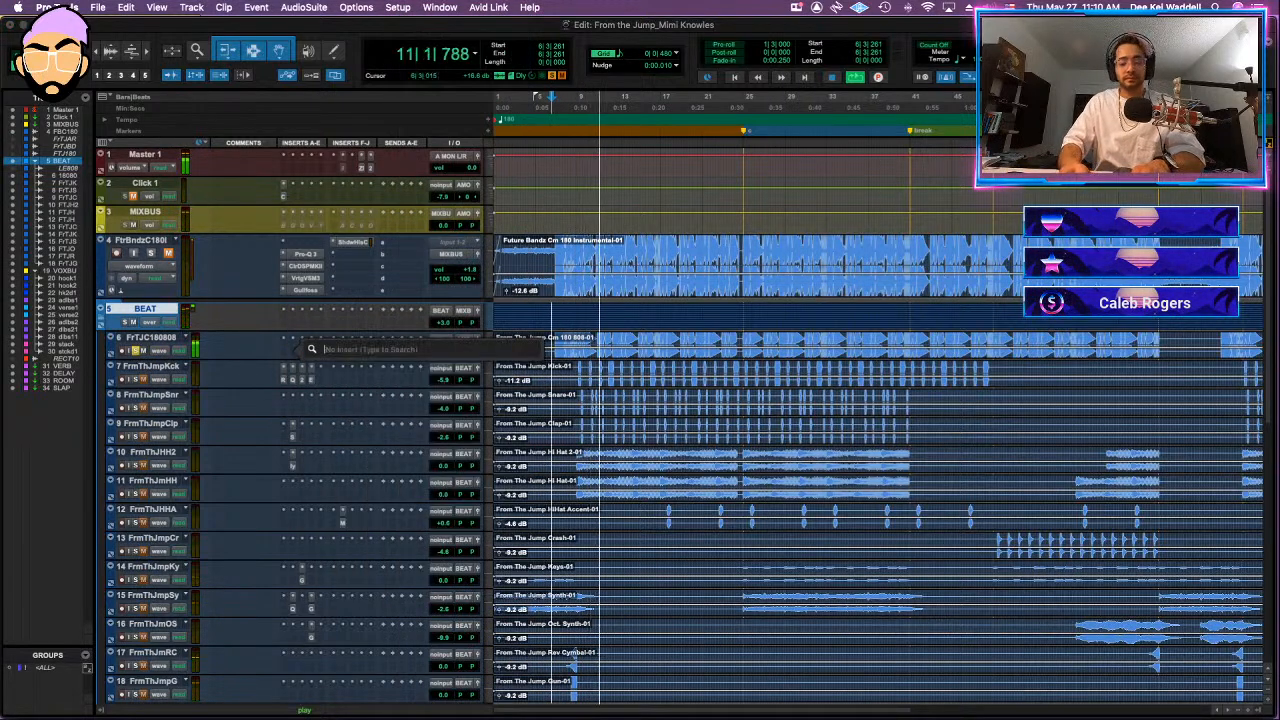
{"action": "type", "text": "casc"}
{"action": "left_click", "coordinate": [346, 368]}
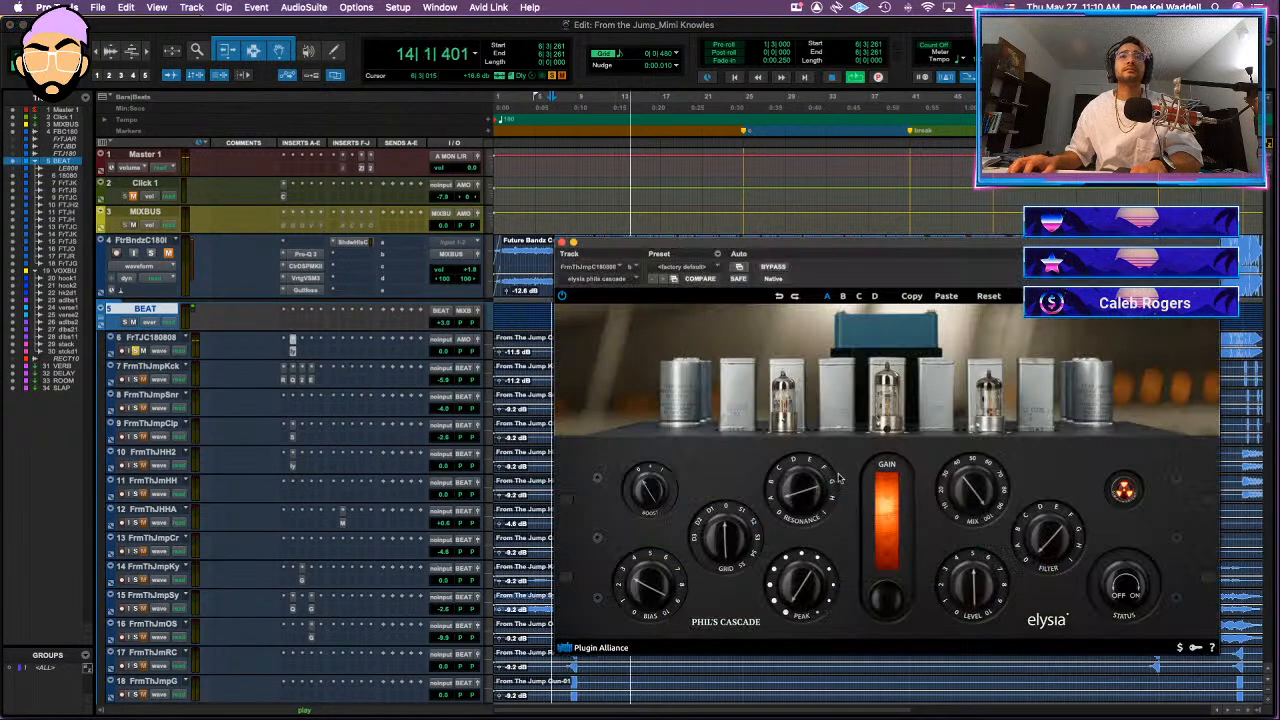
{"action": "left_click_drag", "start_coordinate": [811, 248], "coordinate": [696, 196]}
- Audition the Bass Mid Booster preset in Phil's Cascade and settle on 07 Bad Bad Bass
{"action": "left_click", "coordinate": [567, 214]}
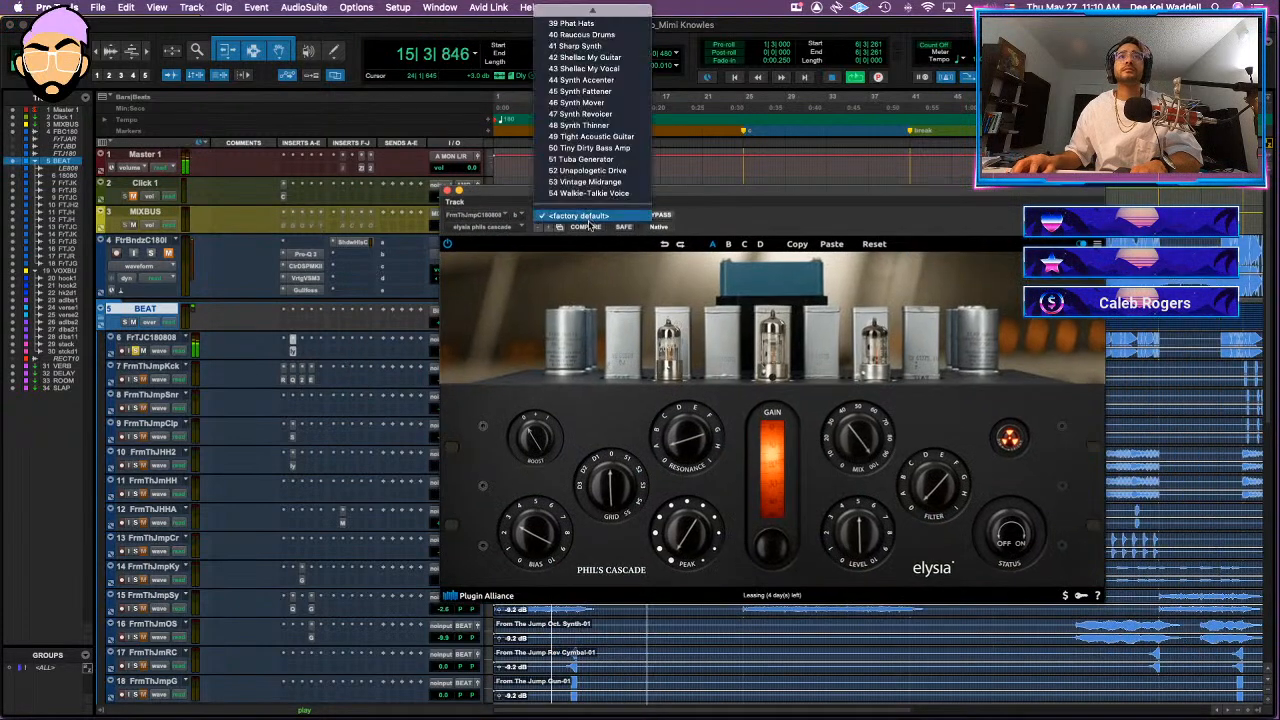
{"action": "left_click", "coordinate": [583, 81]}
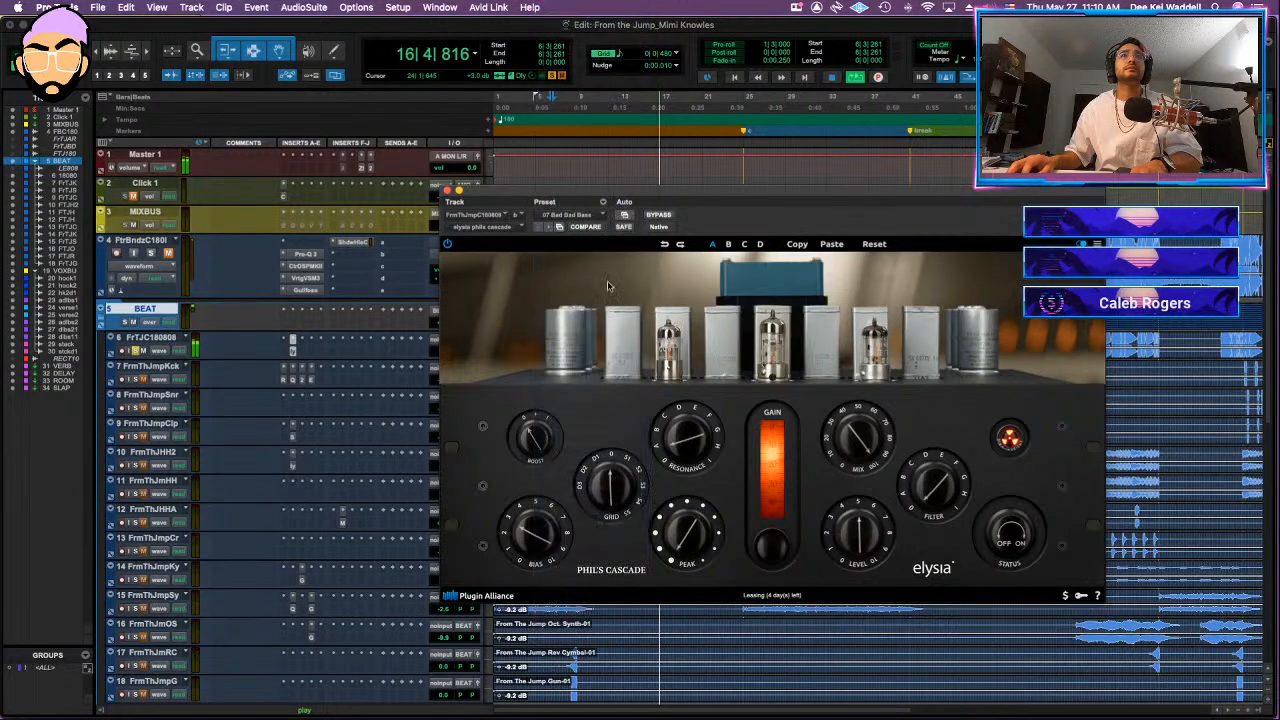
{"action": "left_click", "coordinate": [578, 215]}
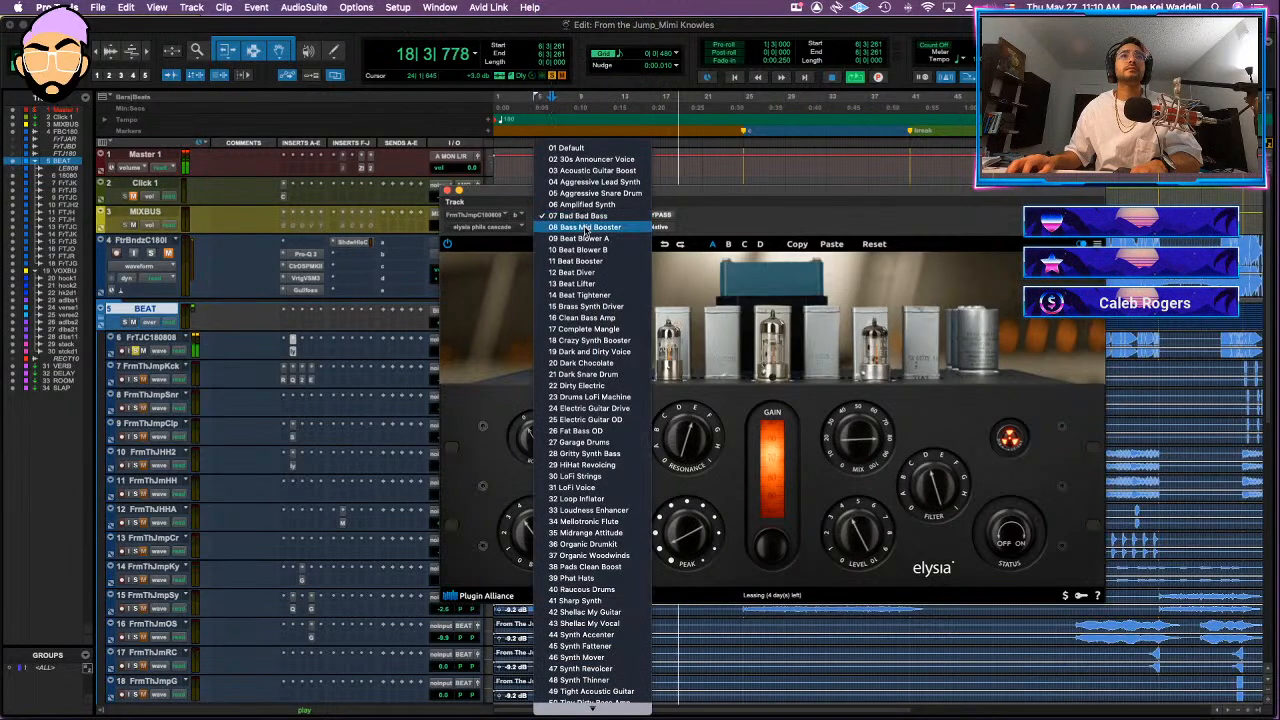
{"action": "left_click", "coordinate": [588, 210]}
{"action": "left_click", "coordinate": [591, 219]}
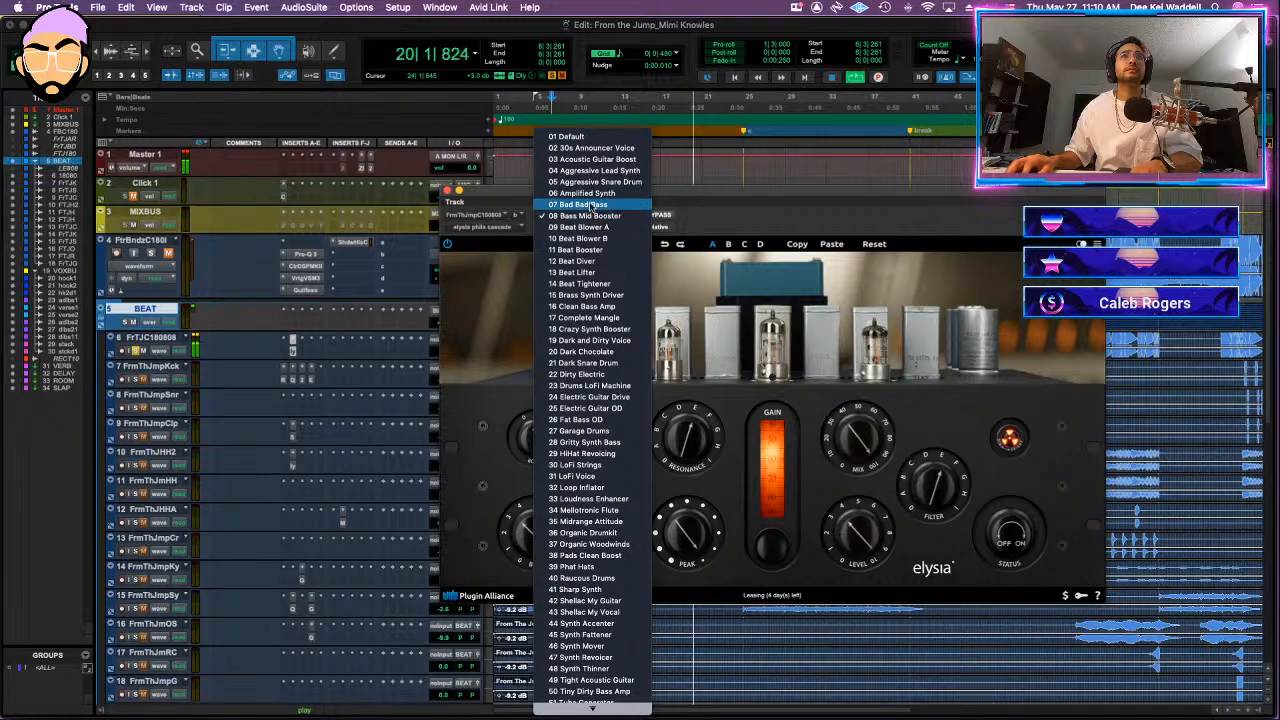
{"action": "left_click", "coordinate": [583, 203]}
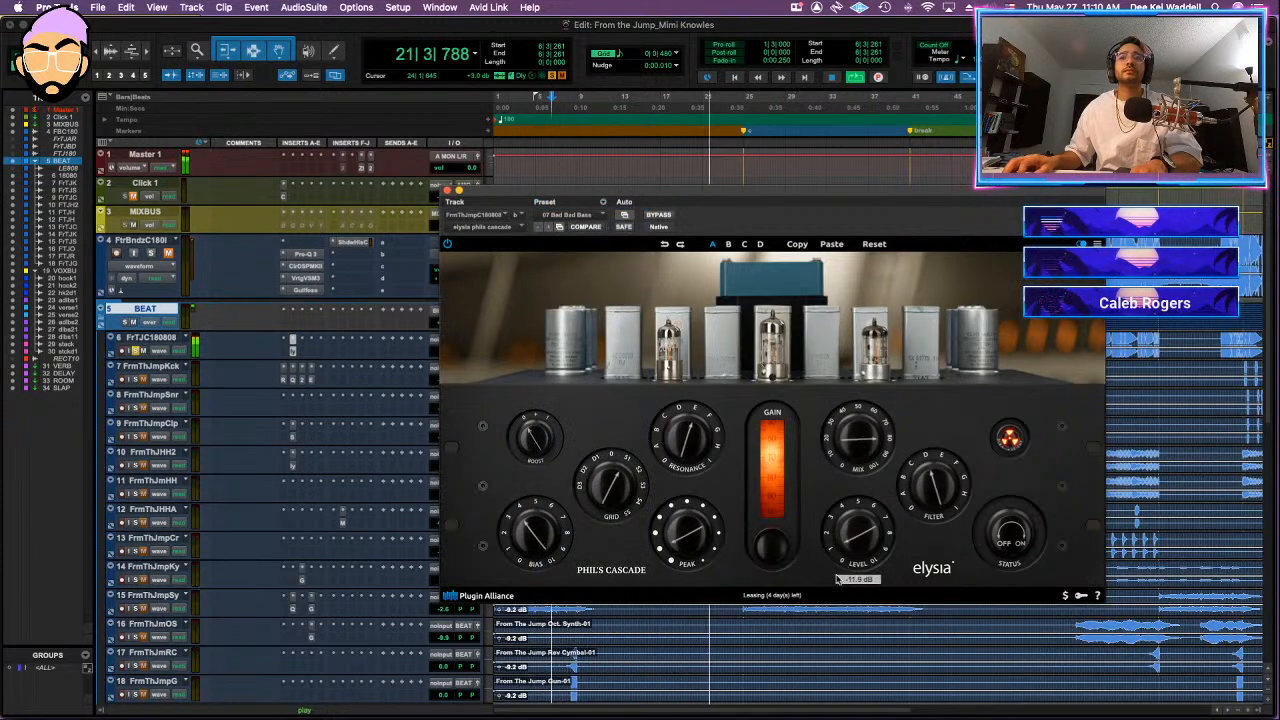
- Adjust the Level of Phil's Cascade and replay the section, comparing the 808 with the plug-in bypassed and active
{"action": "key", "text": "space"}
{"action": "key", "text": "space"}
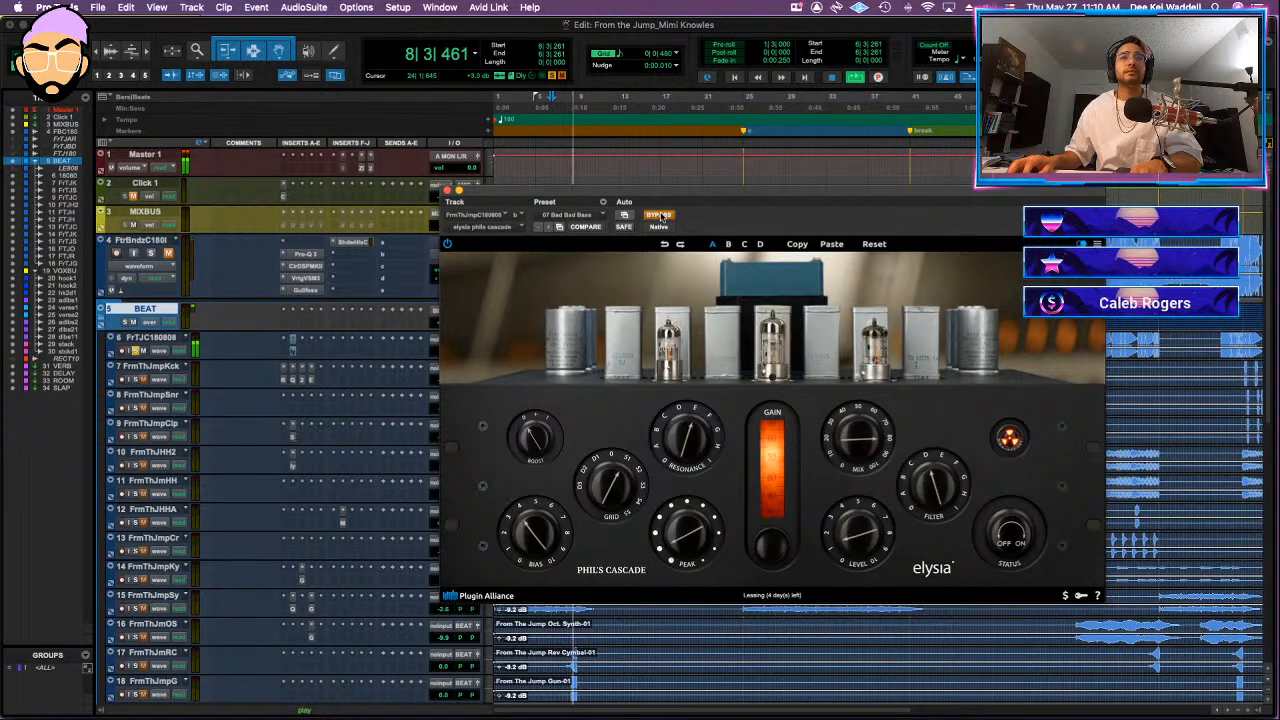
{"action": "left_click", "coordinate": [660, 216]}
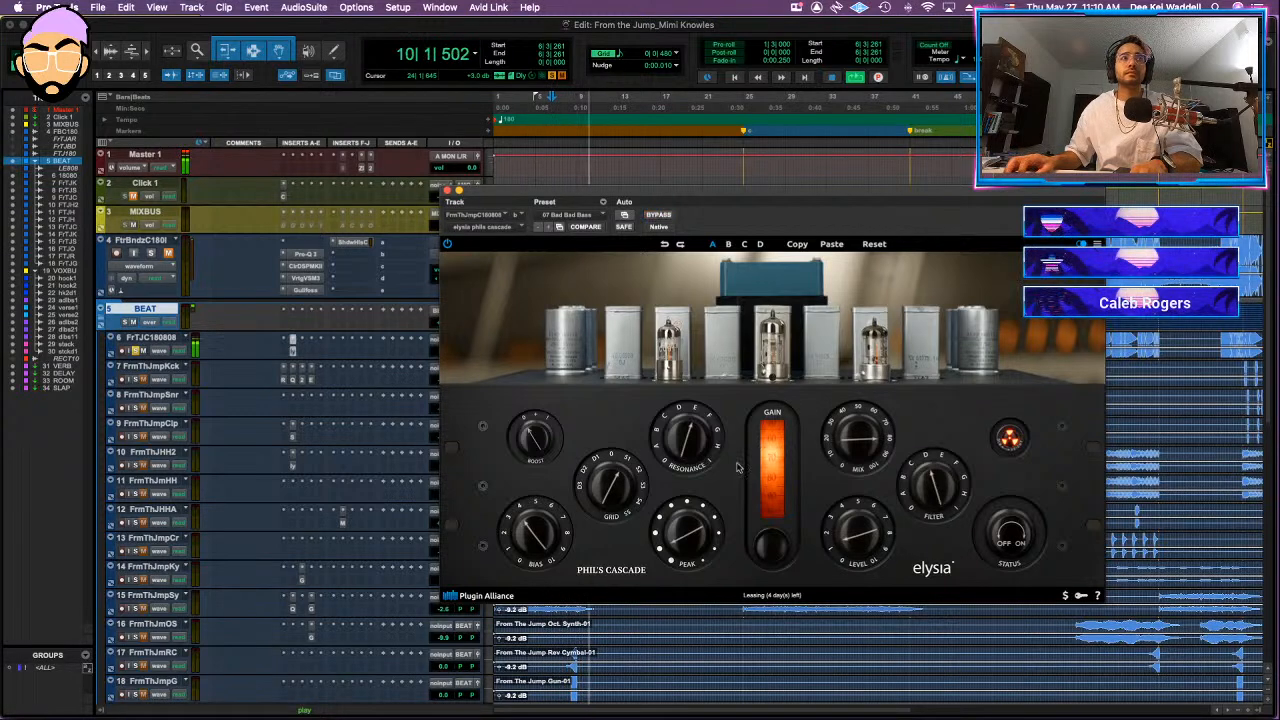
- Insert FabFilter Pro-Q 3 ahead of Phil's Cascade on the 808 track and add a band-pass band at about 30 Hz
{"action": "left_click", "coordinate": [281, 352]}
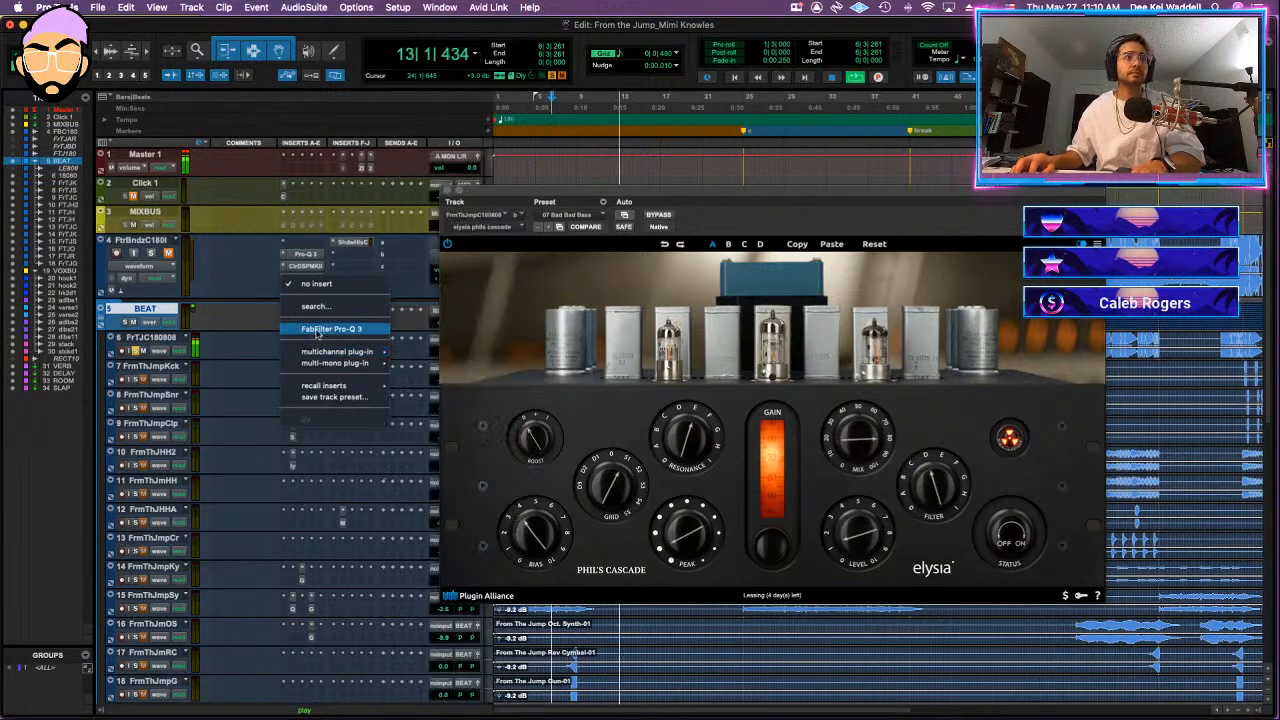
{"action": "left_click", "coordinate": [318, 330]}
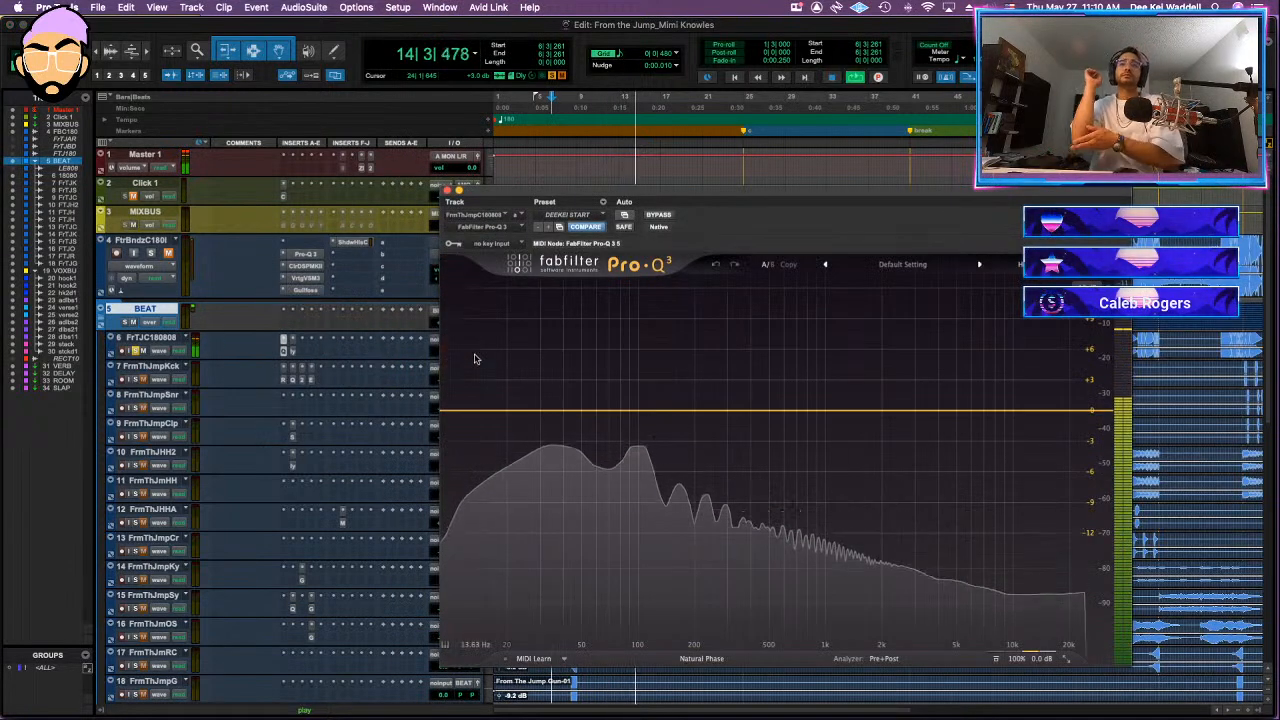
{"action": "left_click", "coordinate": [541, 409]}
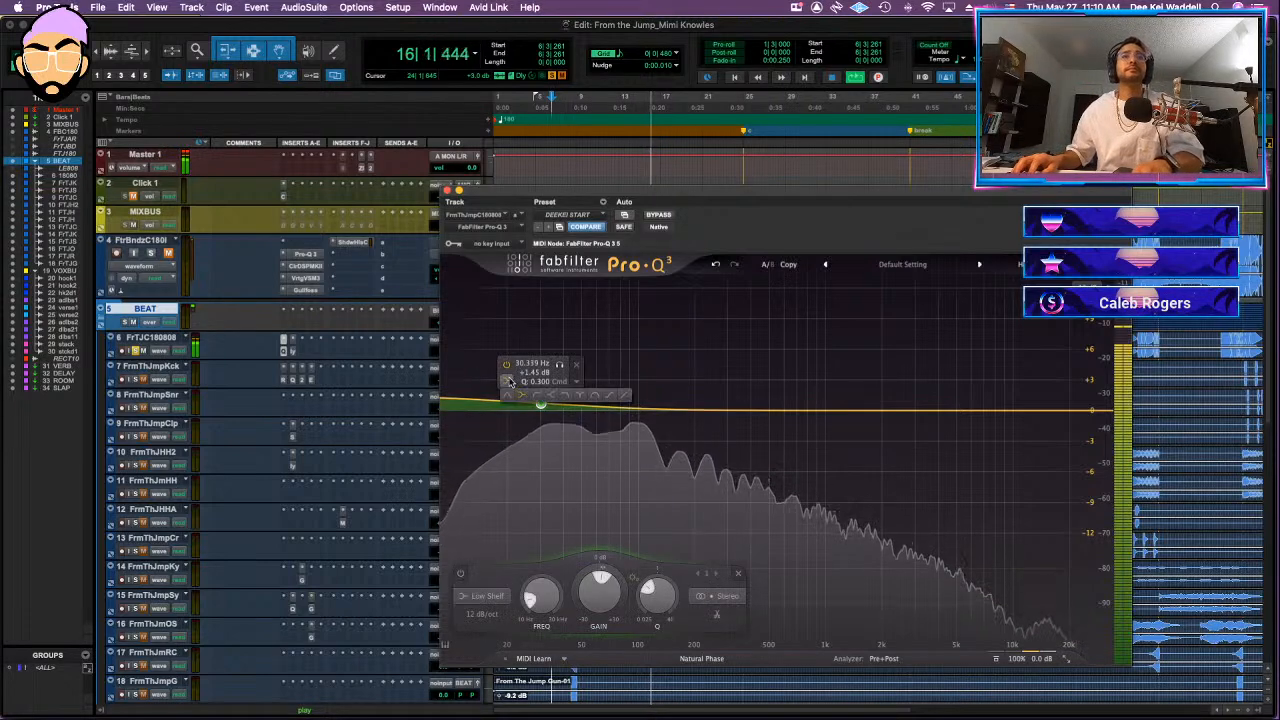
{"action": "scroll", "coordinate": [541, 409], "scroll_direction": "up", "scroll_amount": 5}
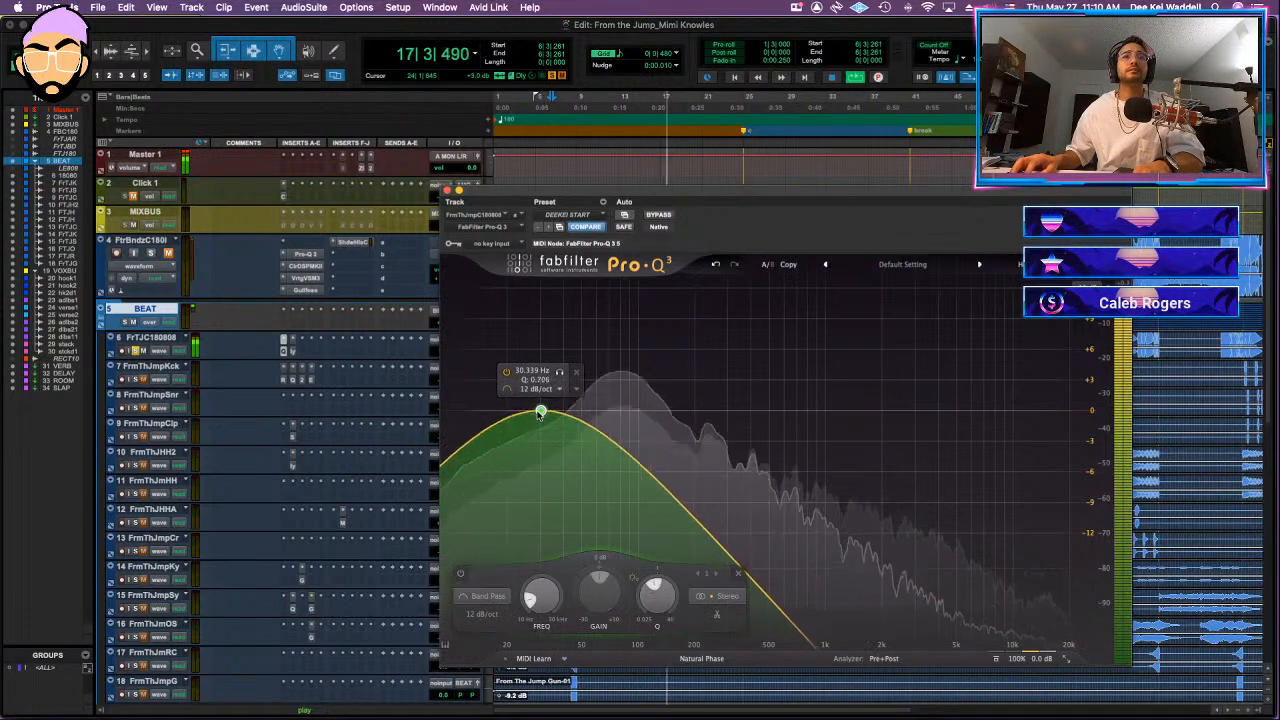
- Widen the band-pass filter, set its slope to 24 dB/oct, and move its centre to about 100 Hz while replaying the section
{"action": "scroll", "coordinate": [540, 403], "scroll_direction": "down", "scroll_amount": 8}
{"action": "left_click", "coordinate": [540, 390]}
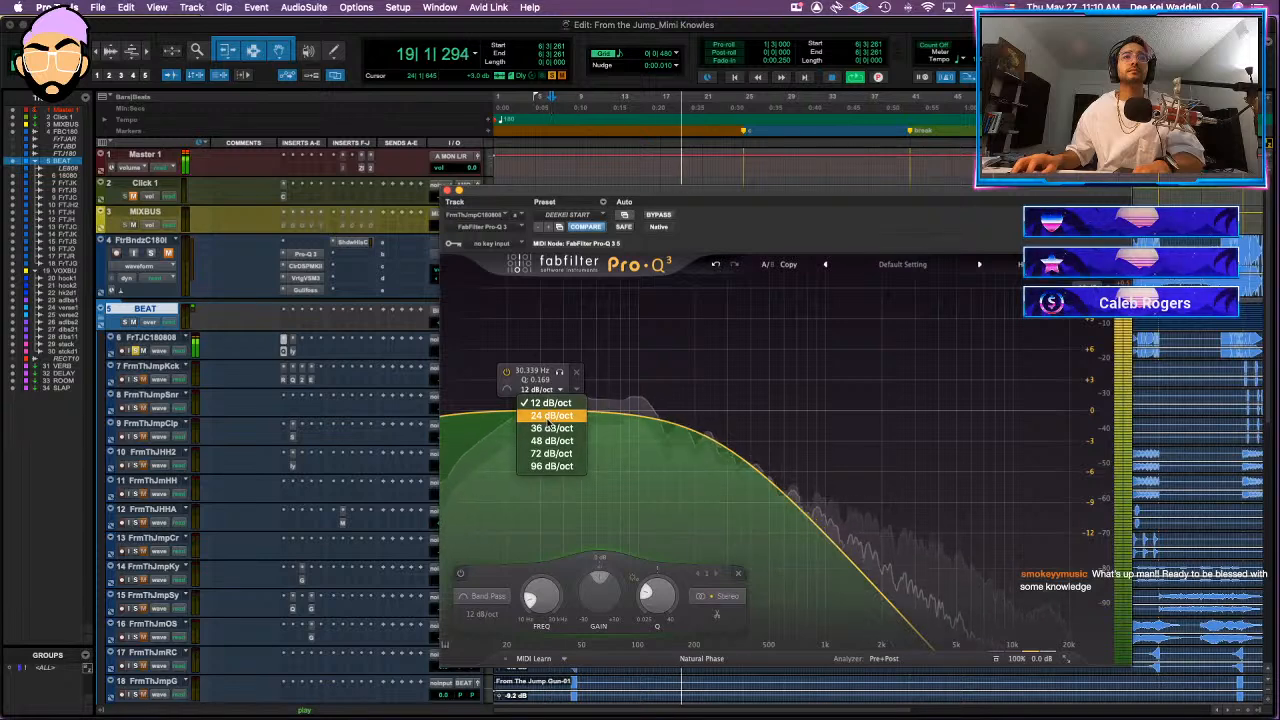
{"action": "left_click", "coordinate": [545, 417]}
{"action": "left_click_drag", "start_coordinate": [541, 409], "coordinate": [643, 427]}
{"action": "key", "text": "space"}
{"action": "key", "text": "space"}
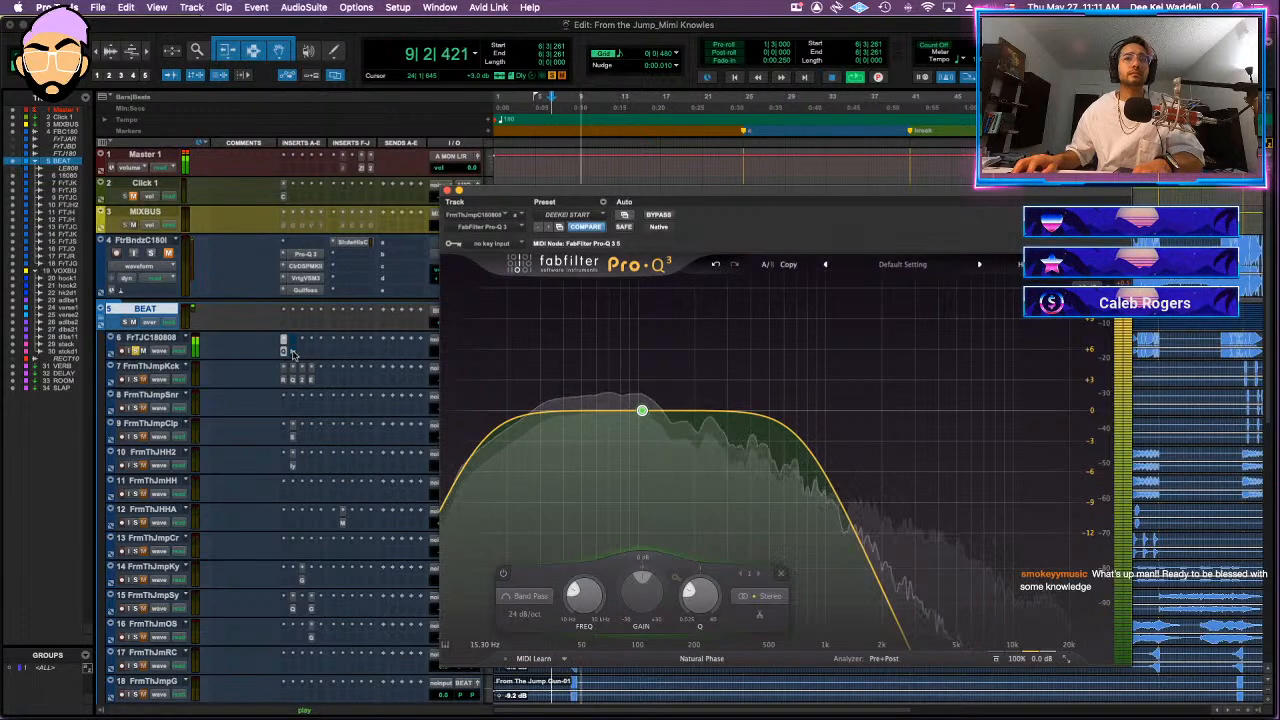
- Adjust the Bias, Boost and Peak of Phil's Cascade, replaying the section to audition different Mix amounts
{"action": "left_click", "coordinate": [291, 352]}
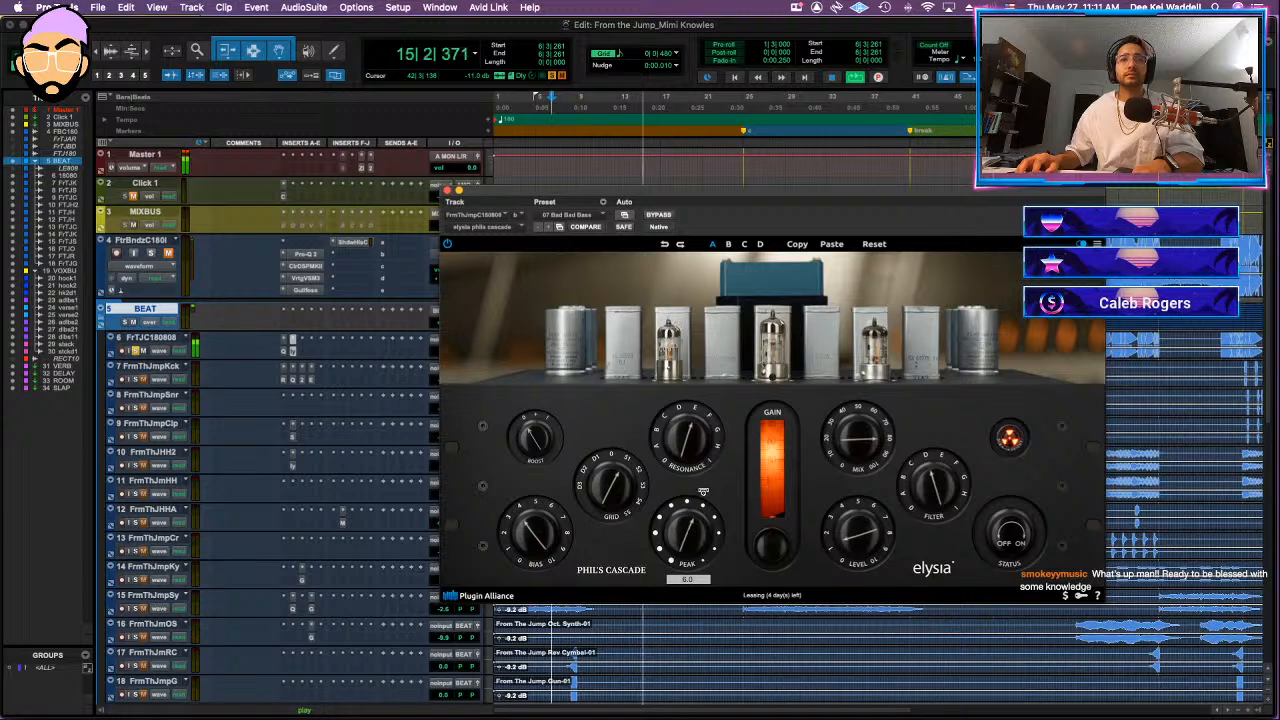
{"action": "left_click_drag", "start_coordinate": [531, 527], "coordinate": [558, 499]}
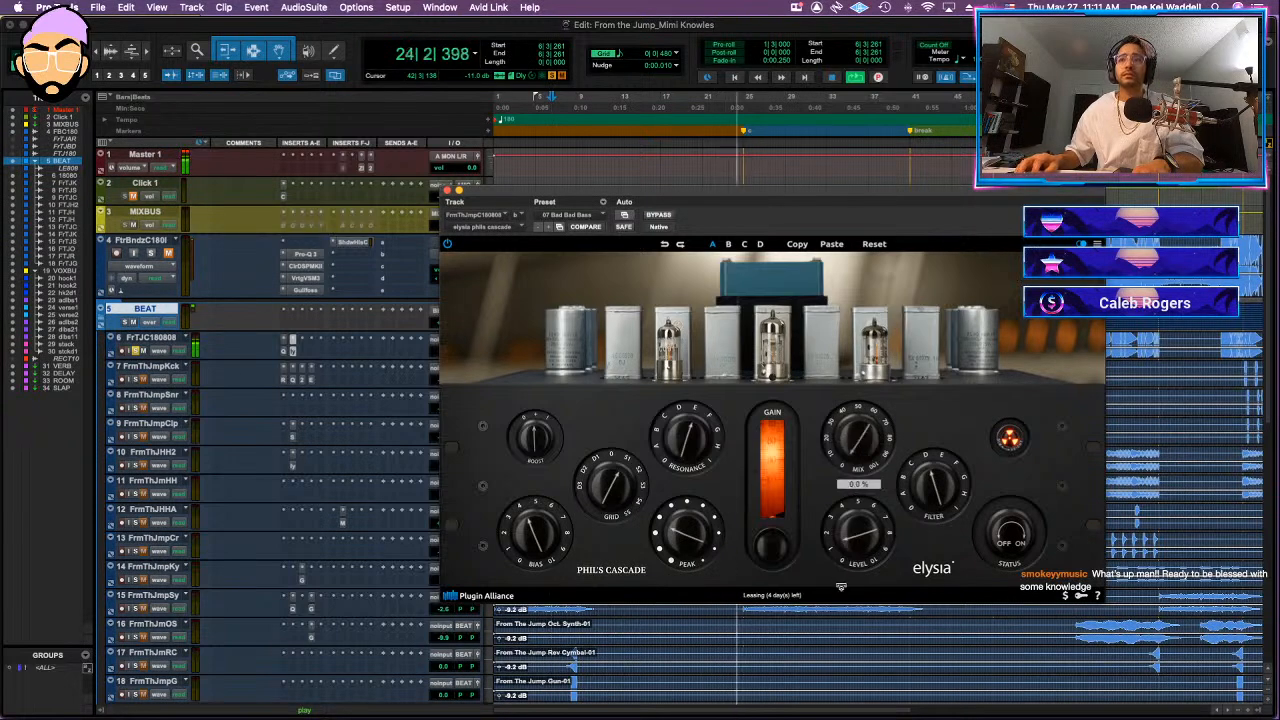
{"action": "key", "text": "space"}
{"action": "key", "text": "space"}
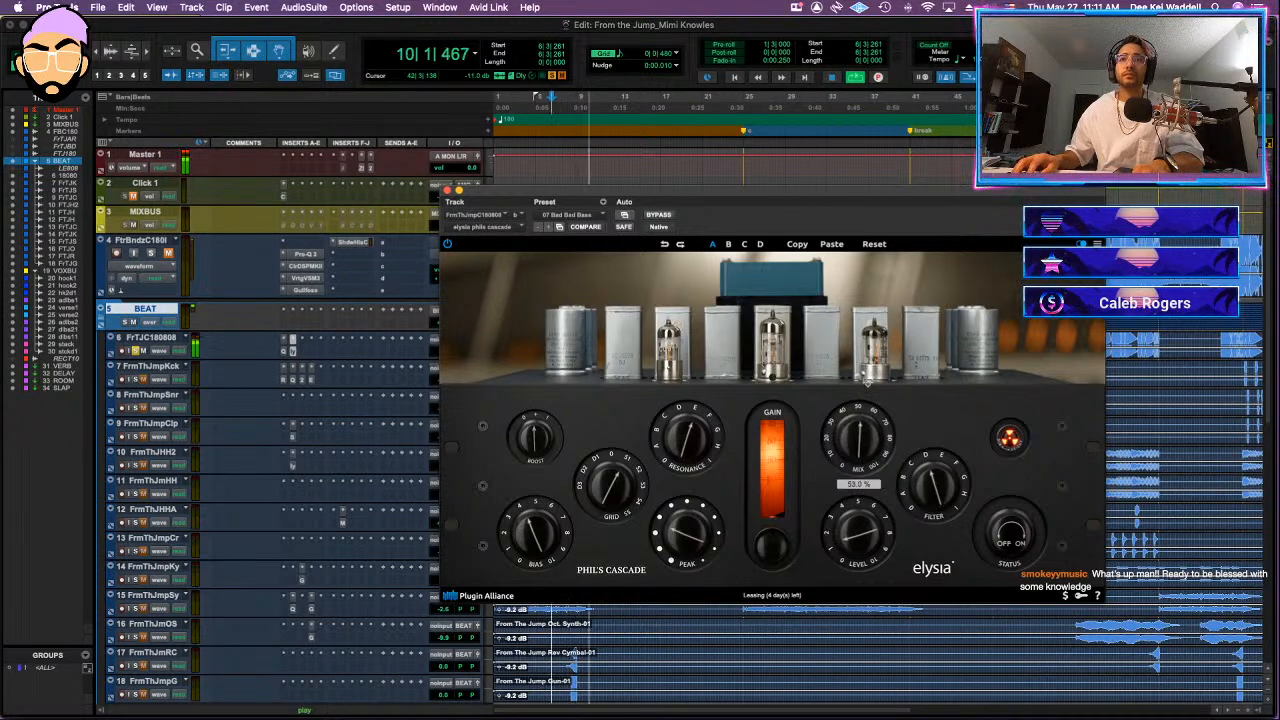
- Adjust the Level of Phil's Cascade on the 808 track and compare the sound with the processing bypassed
{"action": "mouse_move", "coordinate": [765, 558]}
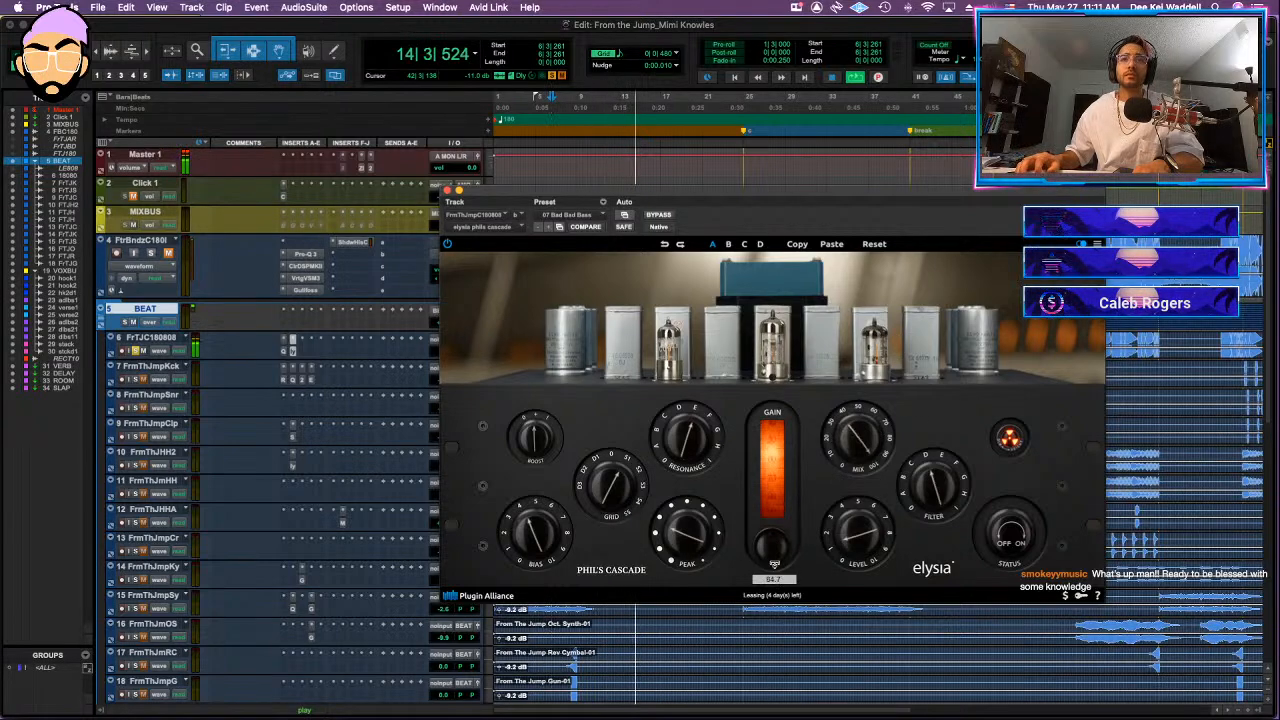
{"action": "left_click", "coordinate": [669, 217]}
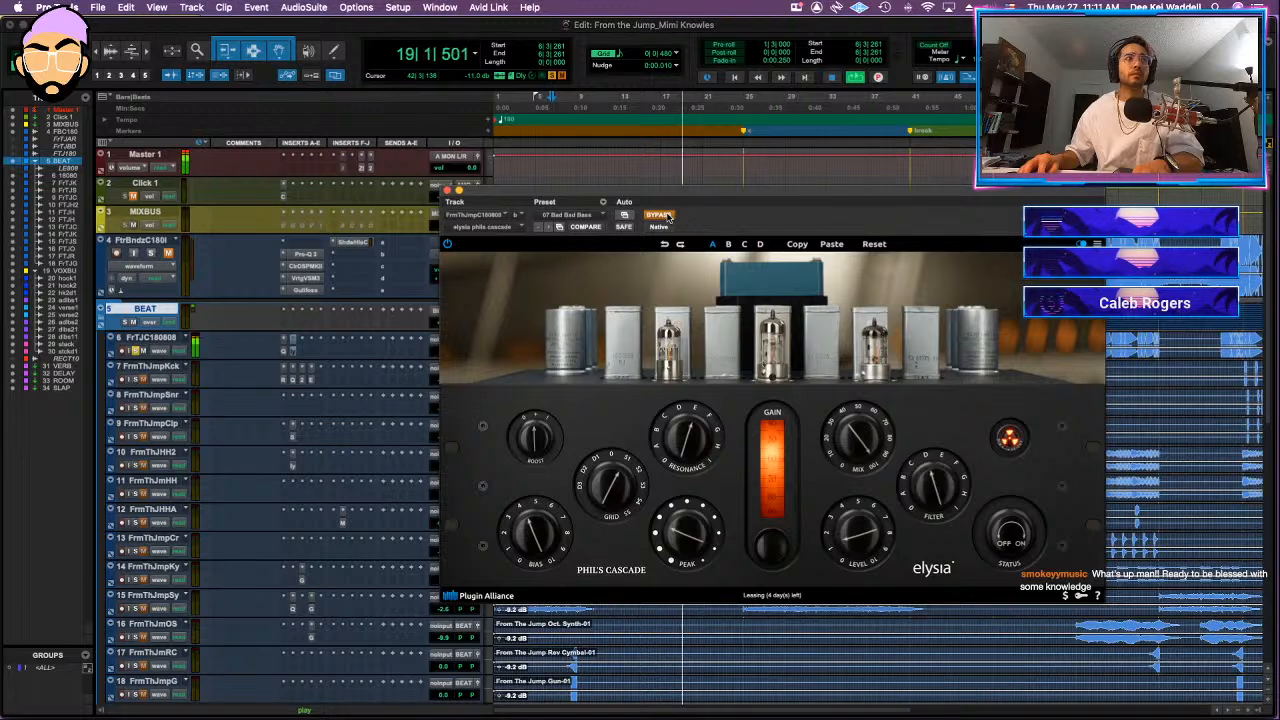
{"action": "left_click", "coordinate": [150, 338]}
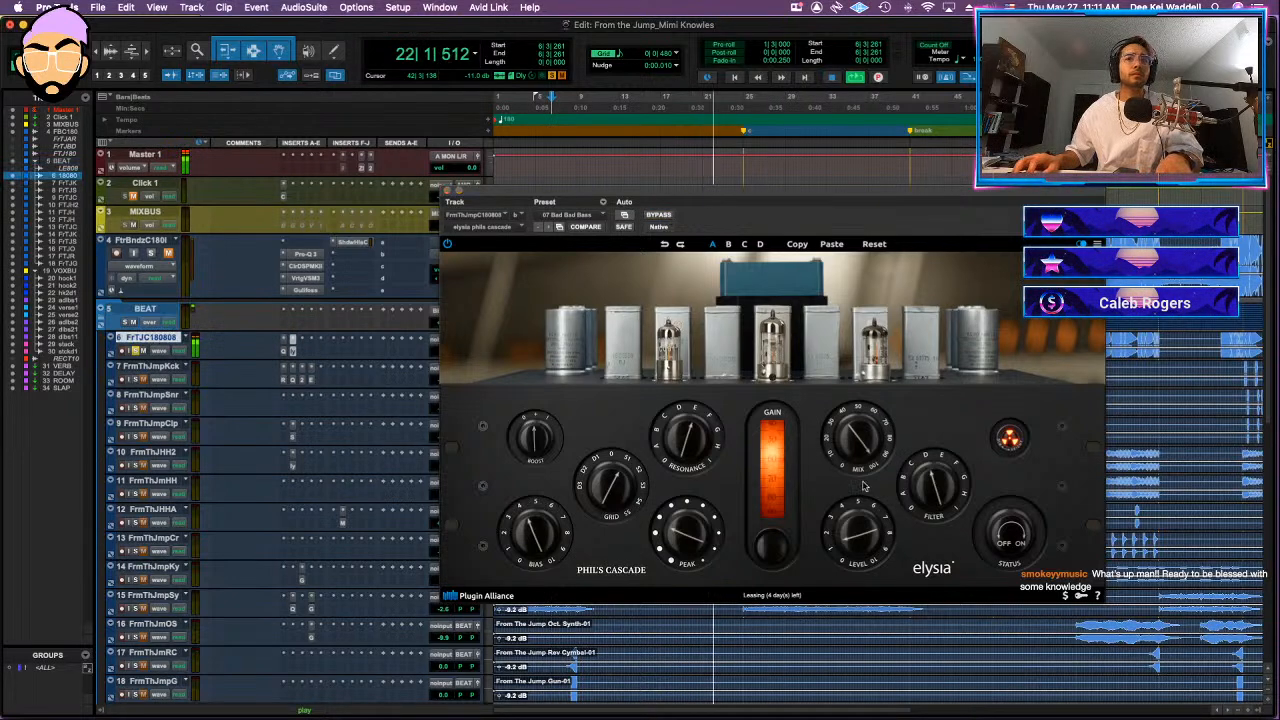
{"action": "left_click_drag", "start_coordinate": [864, 540], "coordinate": [864, 544]}
{"action": "key", "text": "shift+a"}
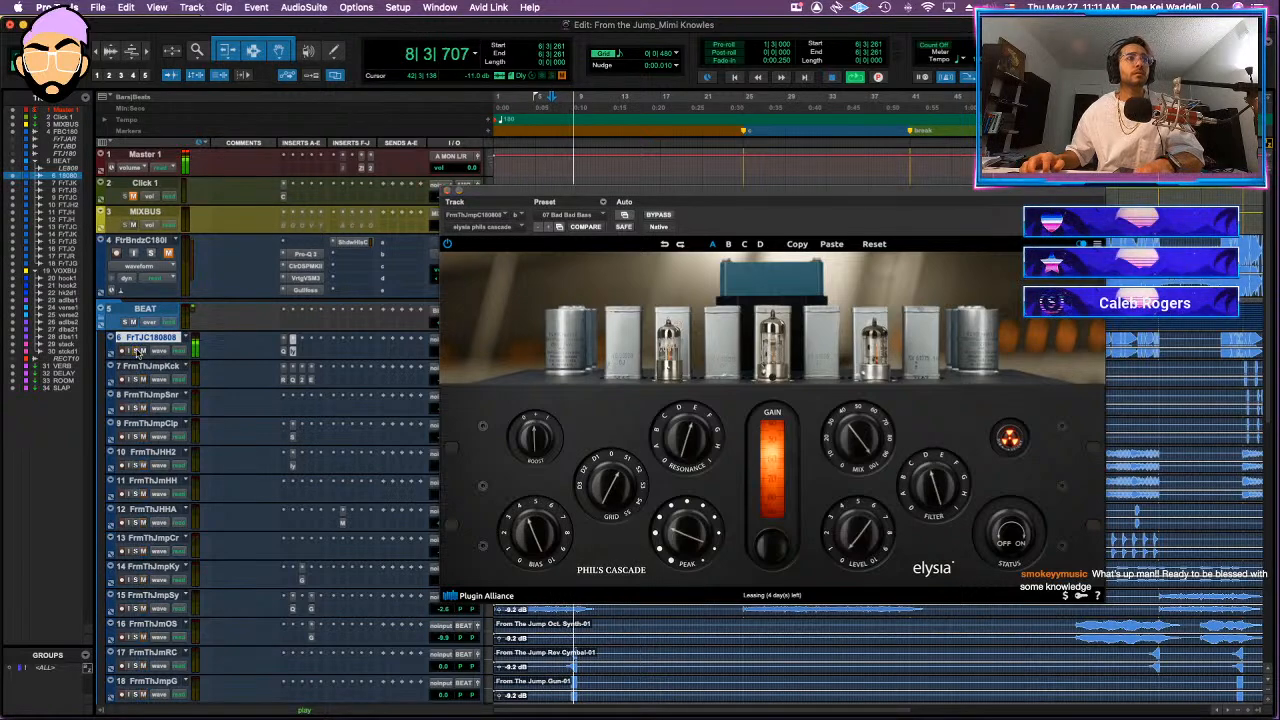
{"action": "left_click", "coordinate": [313, 355]}
{"action": "mouse_move", "coordinate": [329, 352]}
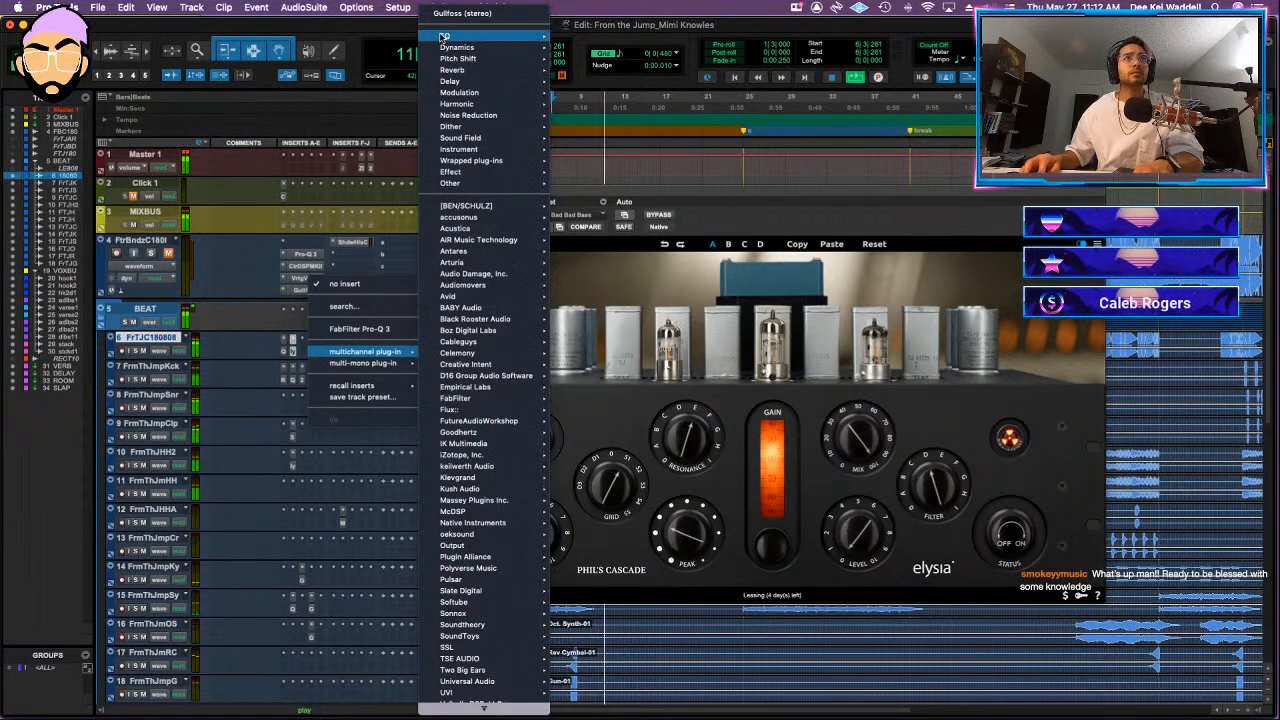
{"action": "left_click", "coordinate": [180, 346]}
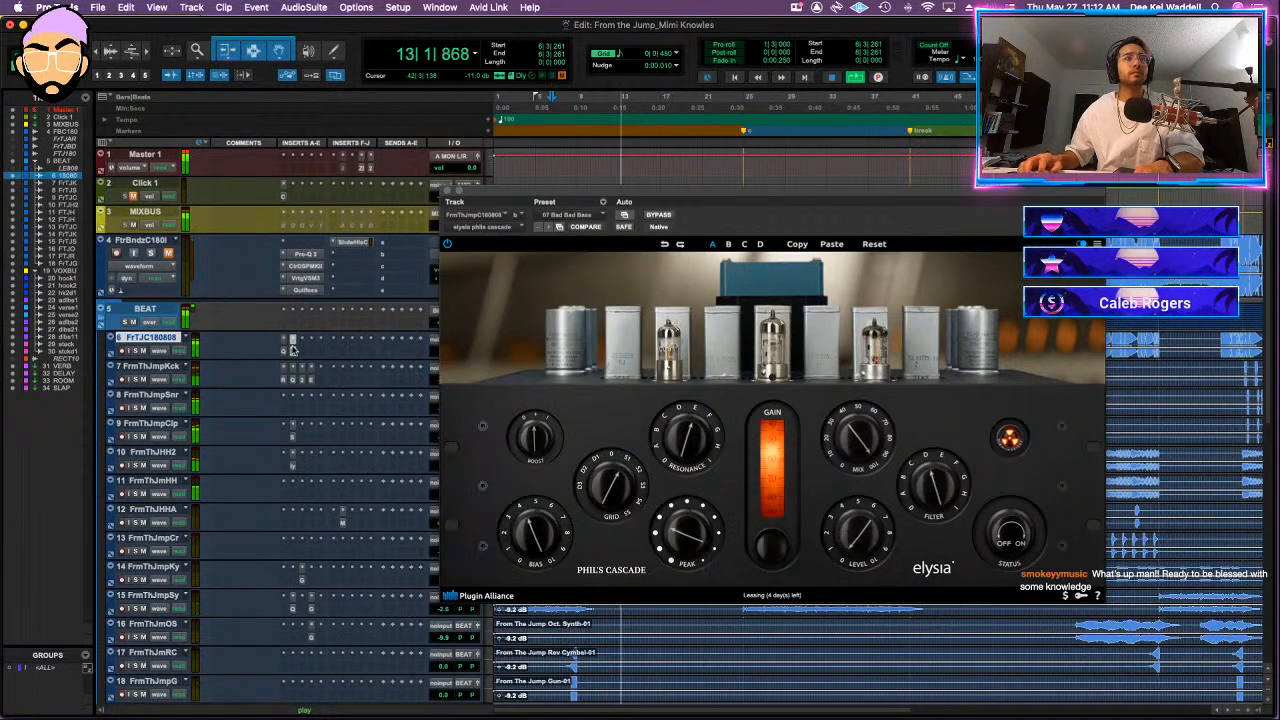
- Insert RBass between the EQ and Phil's Cascade on the 808 track, with frequency 45 and Intensity -18.0
{"action": "left_click", "coordinate": [303, 343]}
{"action": "type", "text": "rb"}
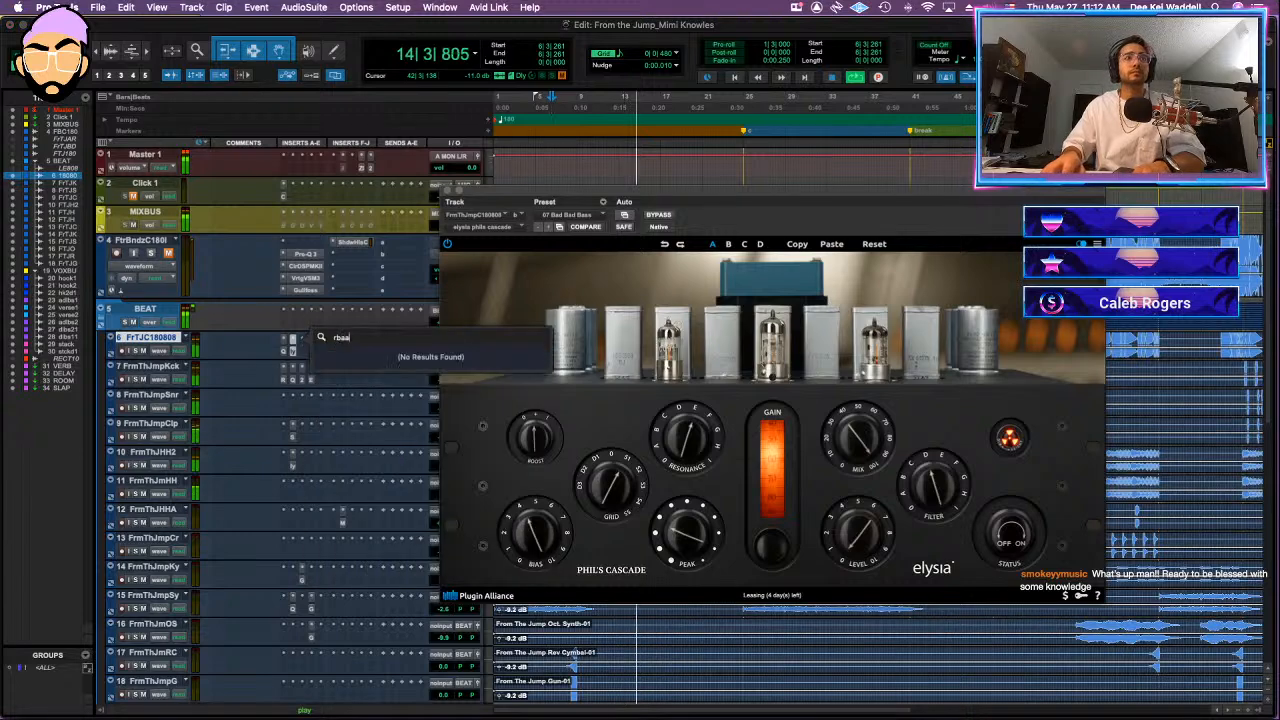
{"action": "left_click", "coordinate": [528, 355]}
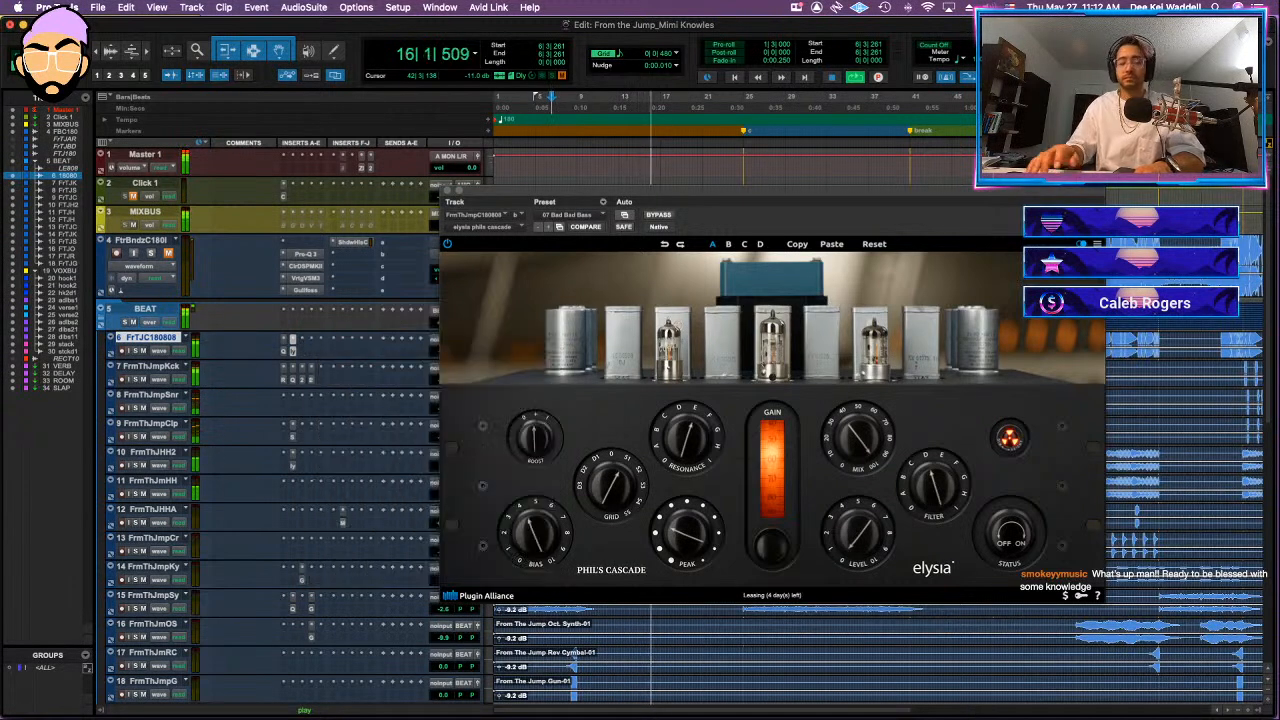
{"action": "left_click_drag", "start_coordinate": [586, 469], "coordinate": [568, 469]}
{"action": "left_click_drag", "start_coordinate": [590, 370], "coordinate": [590, 408]}
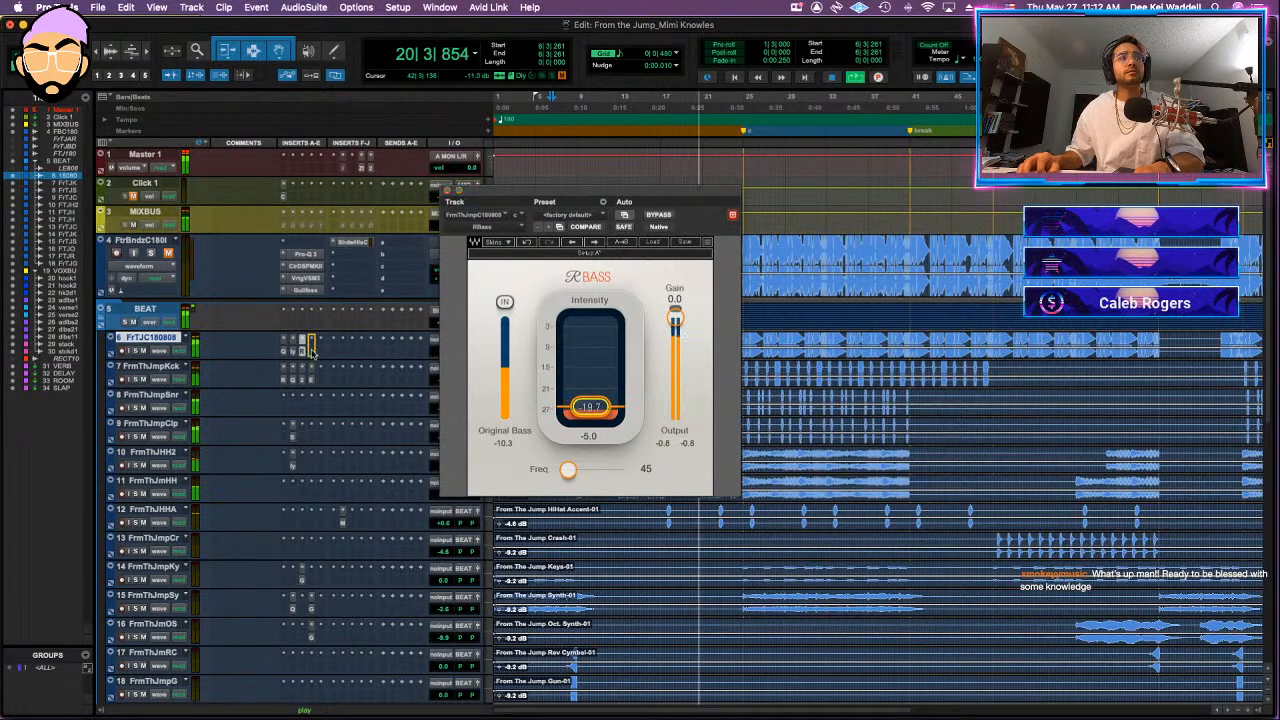
{"action": "left_click_drag", "start_coordinate": [607, 408], "coordinate": [601, 411]}
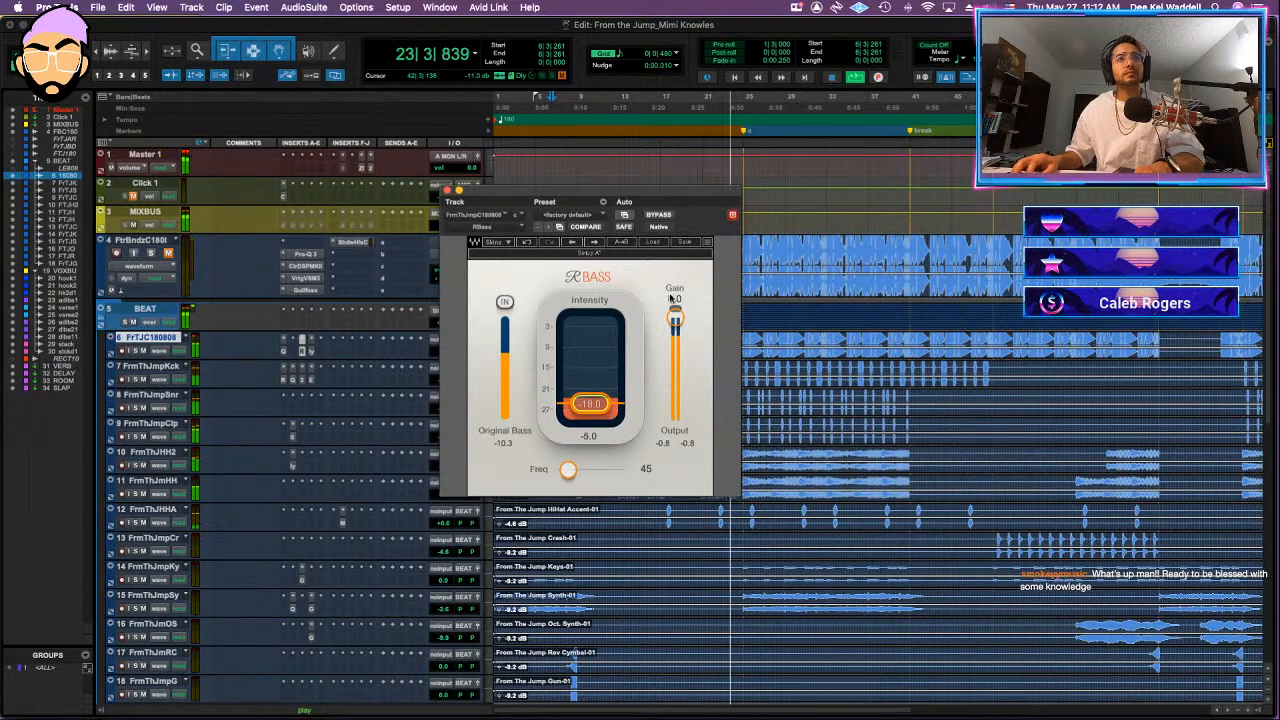
{"action": "left_click_drag", "start_coordinate": [568, 470], "coordinate": [571, 470]}
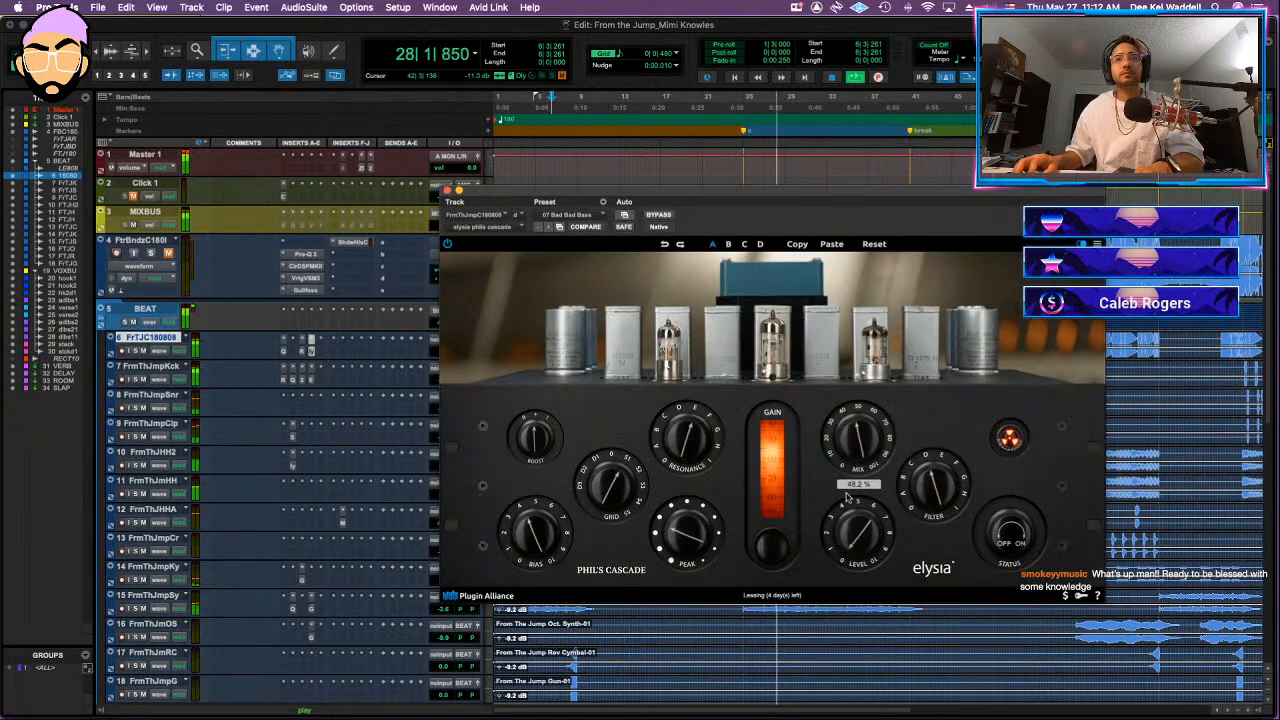
- Lower the Mix of Phil's Cascade and compare the 808 in the full beat with its inserts bypassed and active
{"action": "left_click_drag", "start_coordinate": [849, 488], "coordinate": [851, 470]}
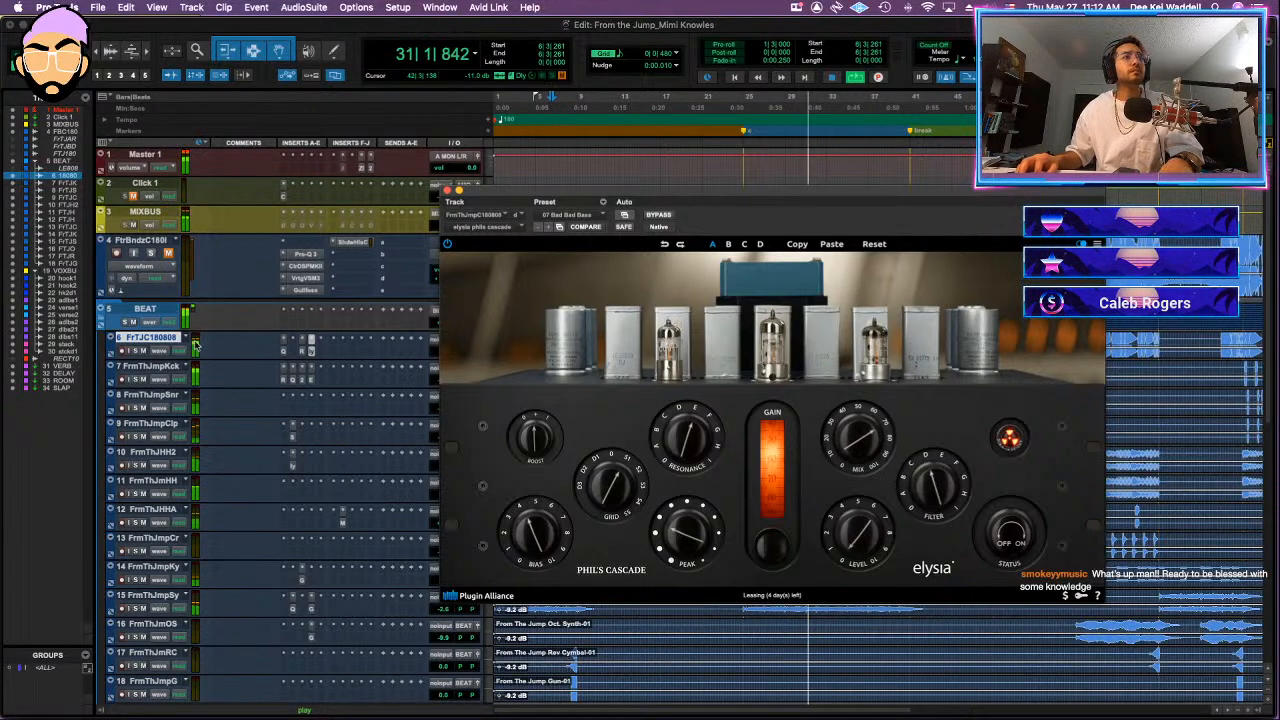
{"action": "key", "text": "shift+a"}
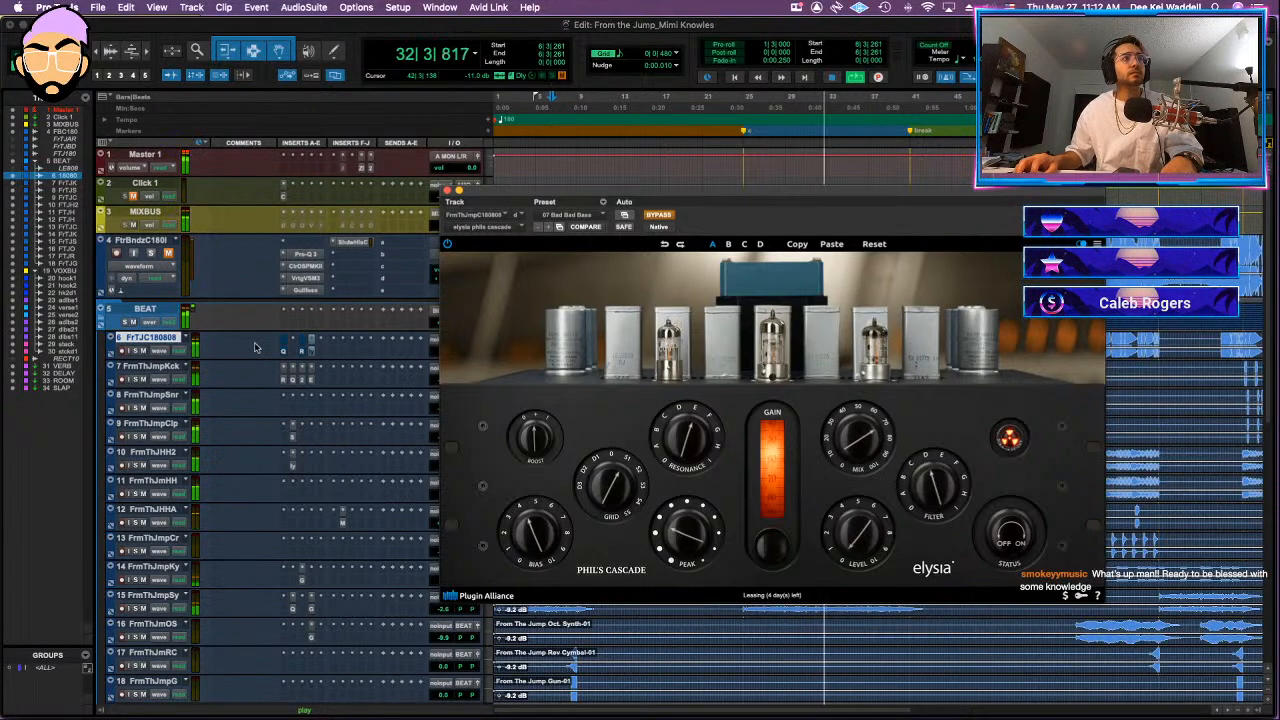
{"action": "key", "text": "shift+a"}
- Save the session and close the Phil's Cascade window
{"action": "key", "text": "super+s"}
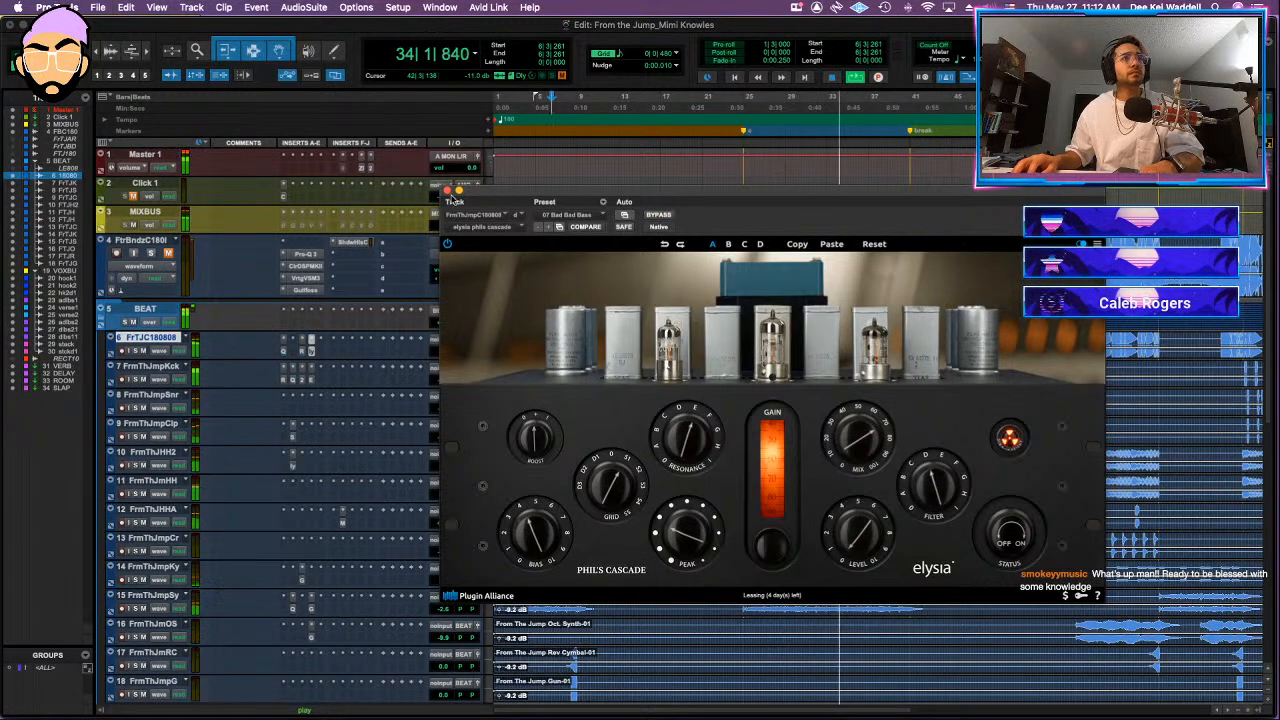
{"action": "key", "text": "super+w"}
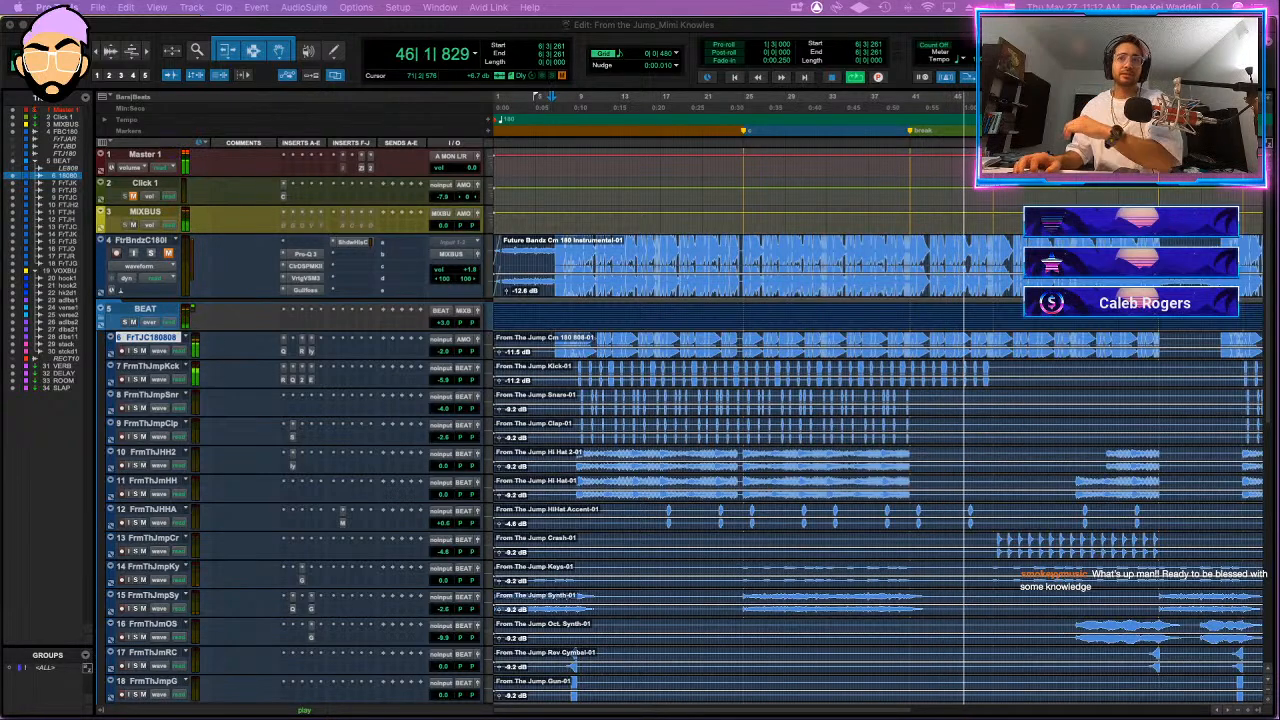
- Stop playback and tag the From the Jump session's folder gray in Finder
{"action": "left_click", "coordinate": [695, 190]}
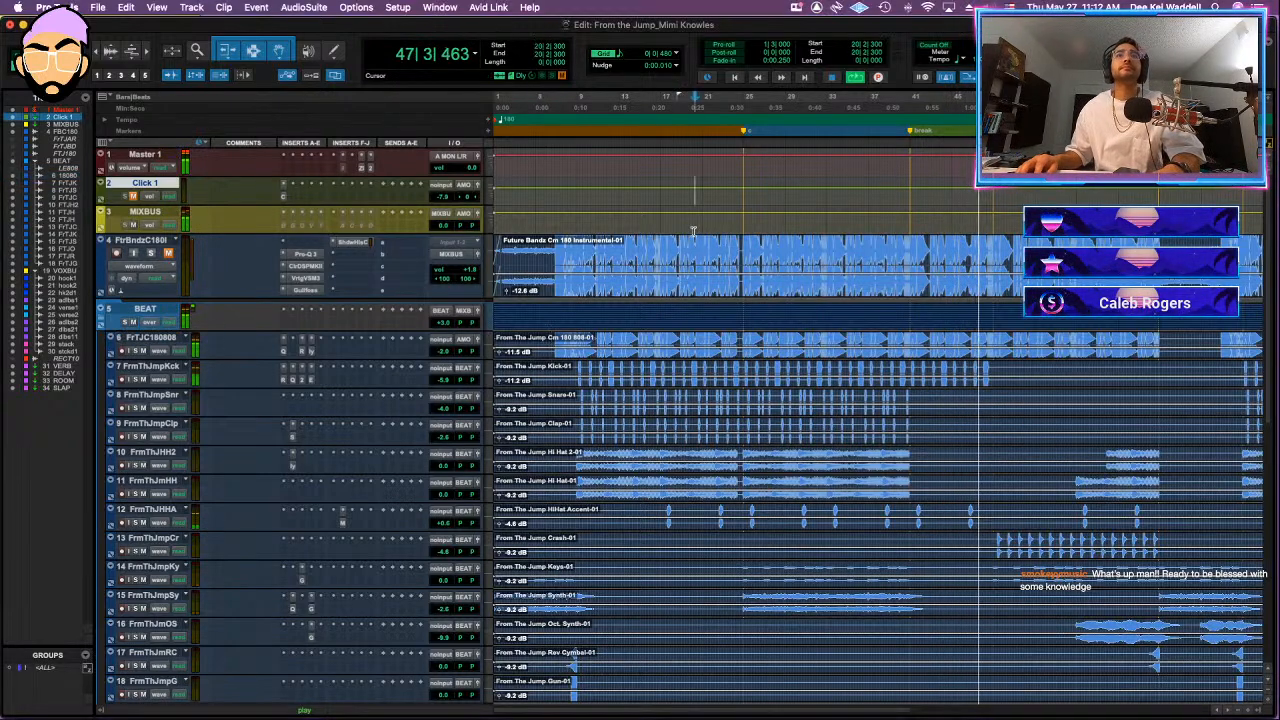
{"action": "left_click", "coordinate": [692, 225]}
{"action": "key", "text": "space"}
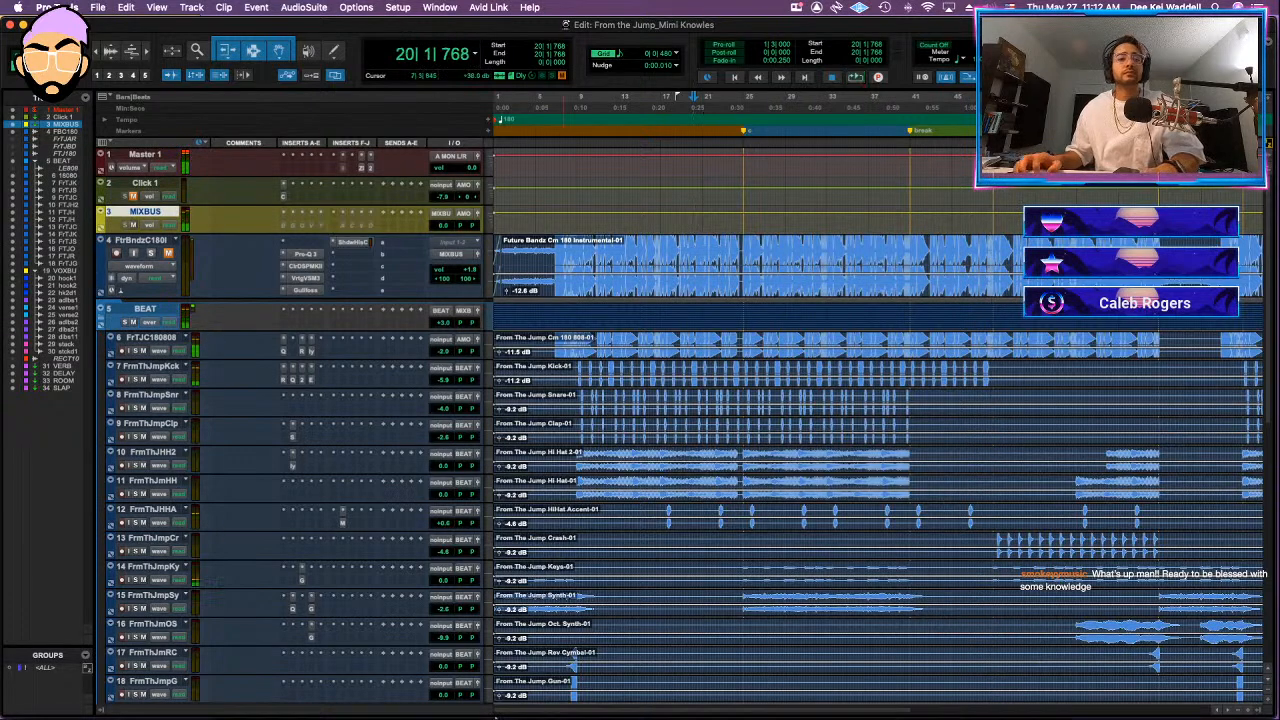
{"action": "mouse_move", "coordinate": [267, 693]}
{"action": "left_click", "coordinate": [192, 682]}
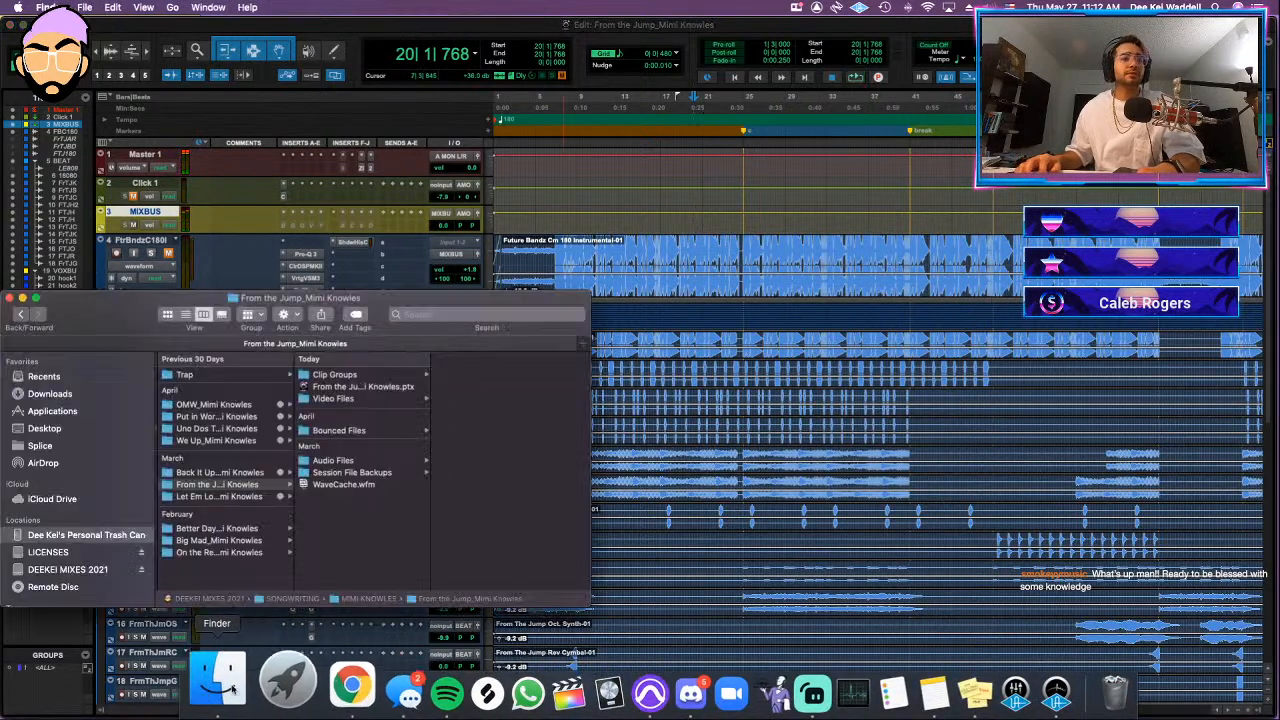
{"action": "right_click", "coordinate": [273, 483]}
{"action": "left_click", "coordinate": [394, 658]}
{"action": "left_click", "coordinate": [391, 658]}
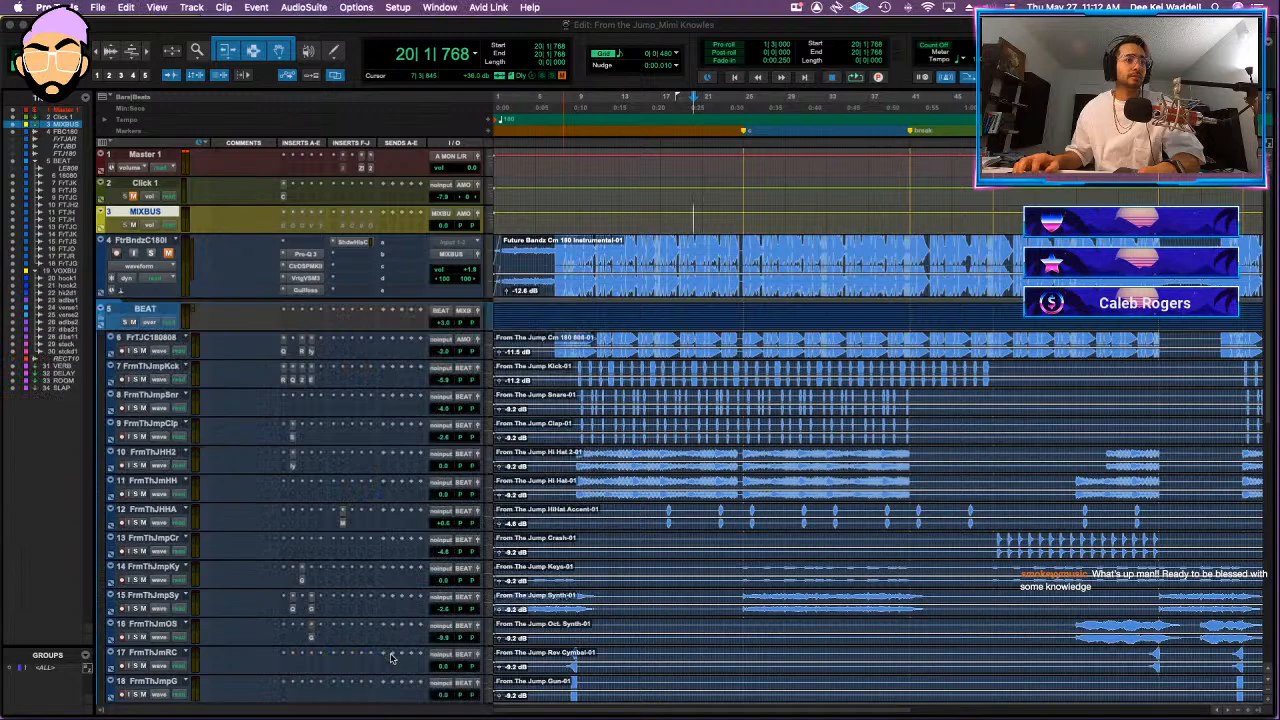
{"action": "left_click", "coordinate": [302, 656]}
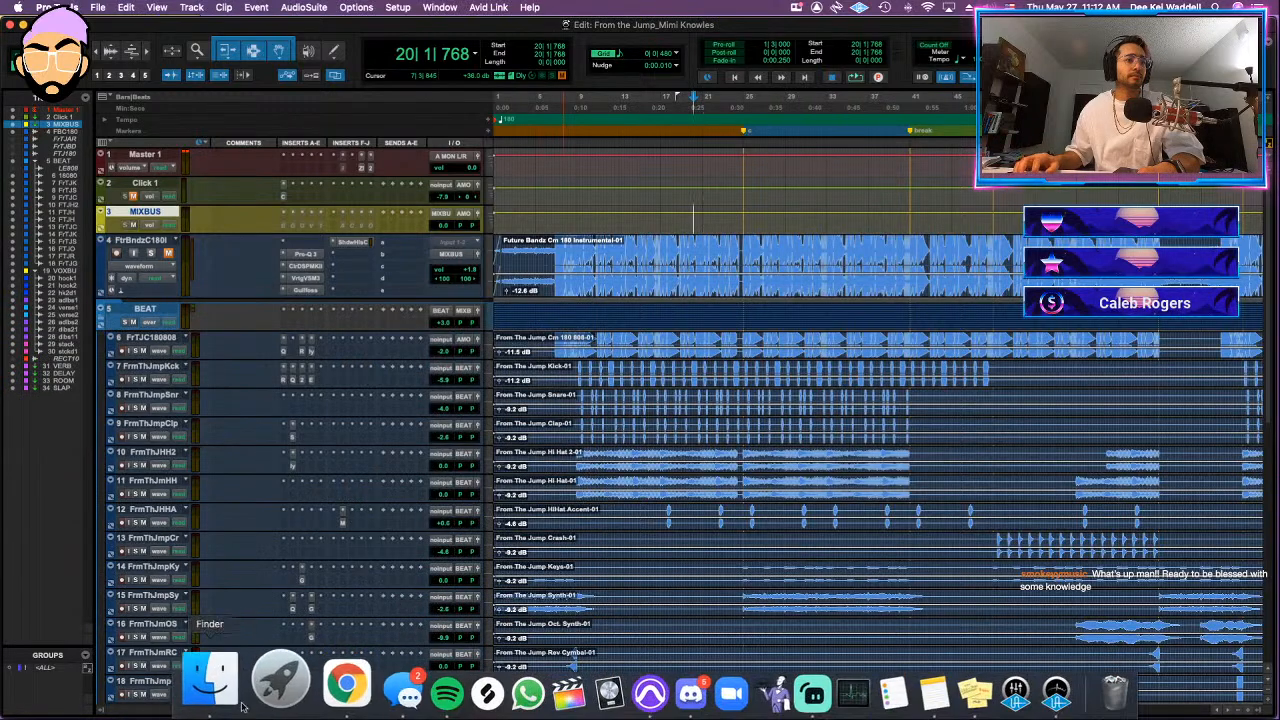
{"action": "left_click", "coordinate": [211, 686]}
{"action": "right_click", "coordinate": [260, 485]}
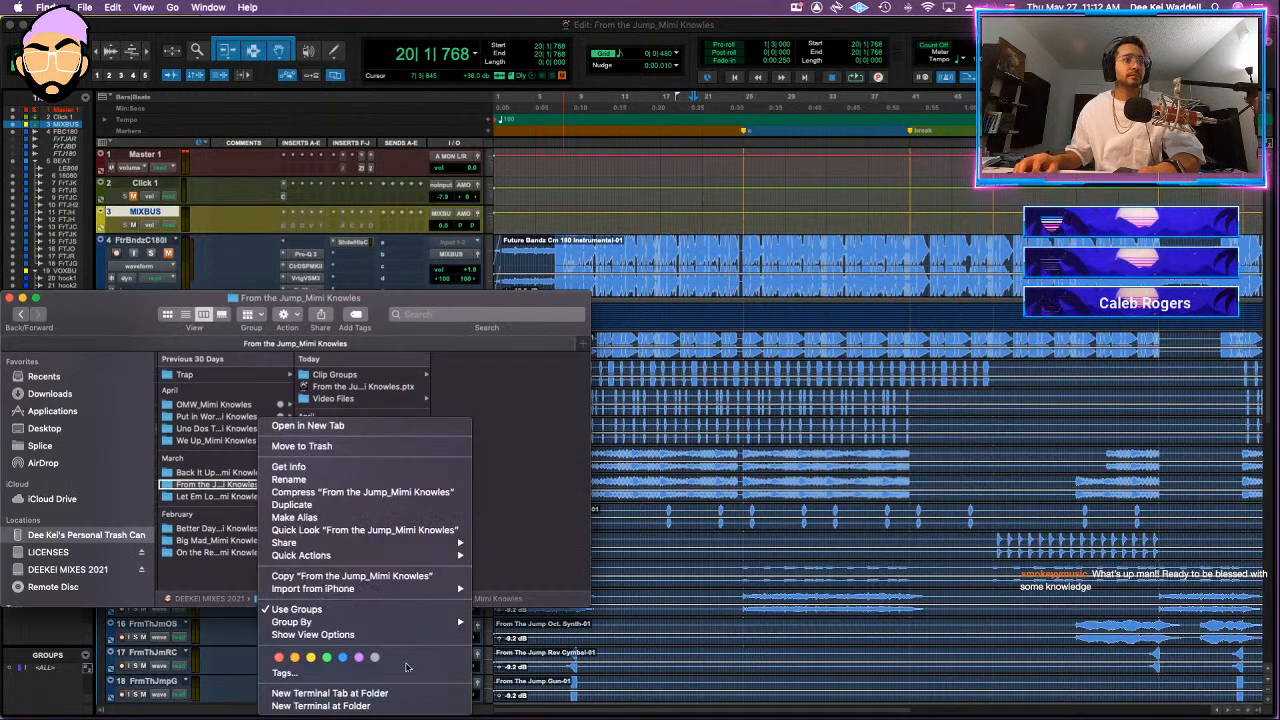
{"action": "left_click", "coordinate": [375, 658]}
- Check how the Better Days session file is named and save the open session as a new version ending in _DEEKEI MIX3
{"action": "left_click", "coordinate": [253, 529]}
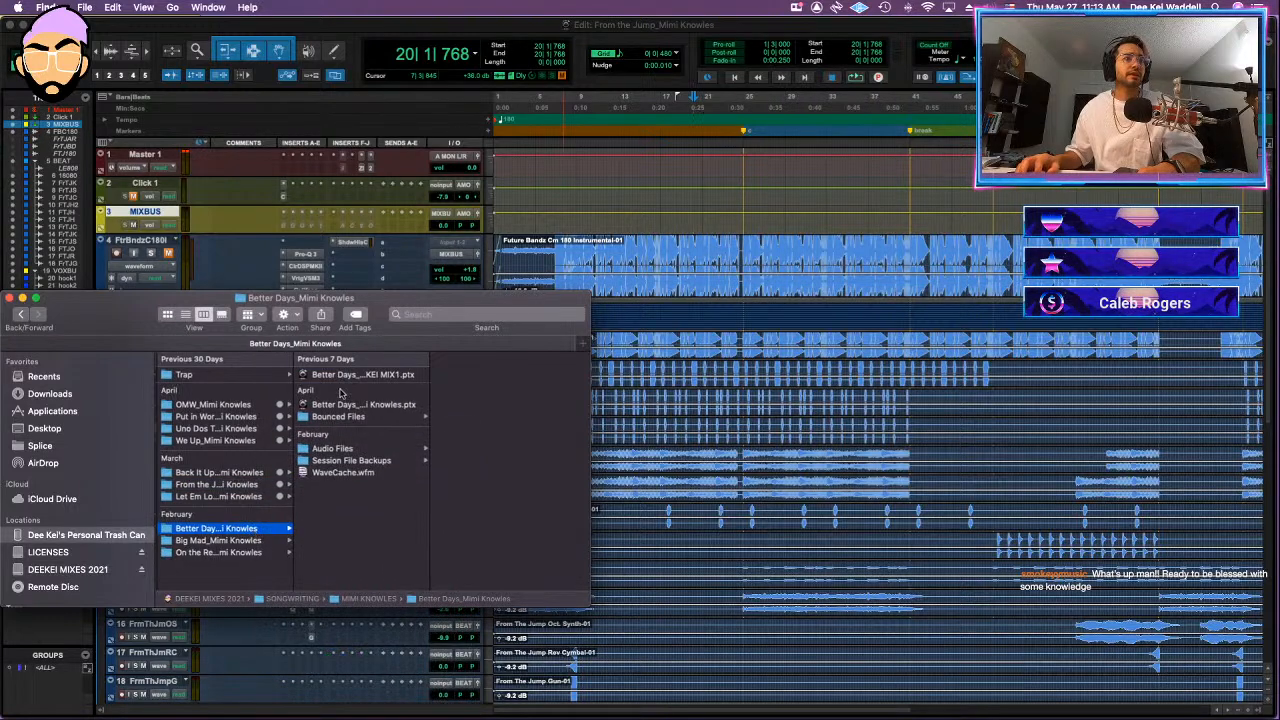
{"action": "left_click", "coordinate": [374, 377]}
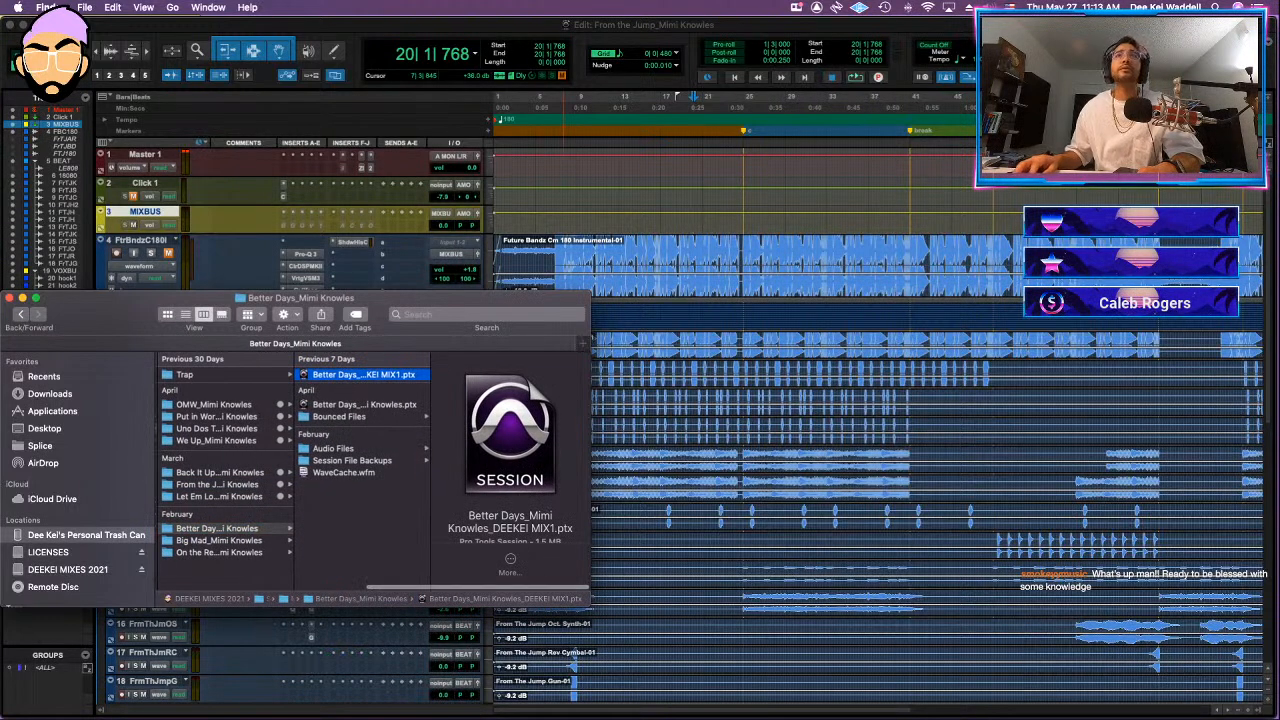
{"action": "key", "text": "super+Tab"}
{"action": "key", "text": "super+shift+s"}
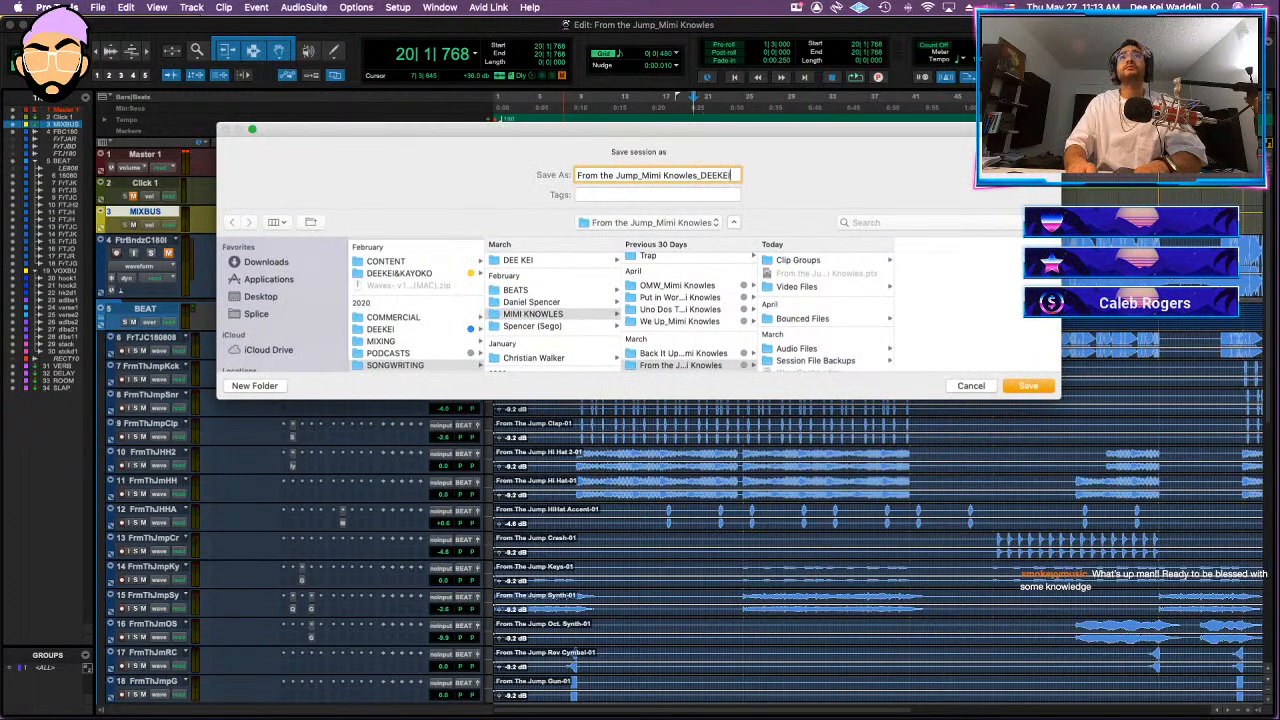
{"action": "type", "text": "_DEEKEI MIX3"}
{"action": "key", "text": "Return"}
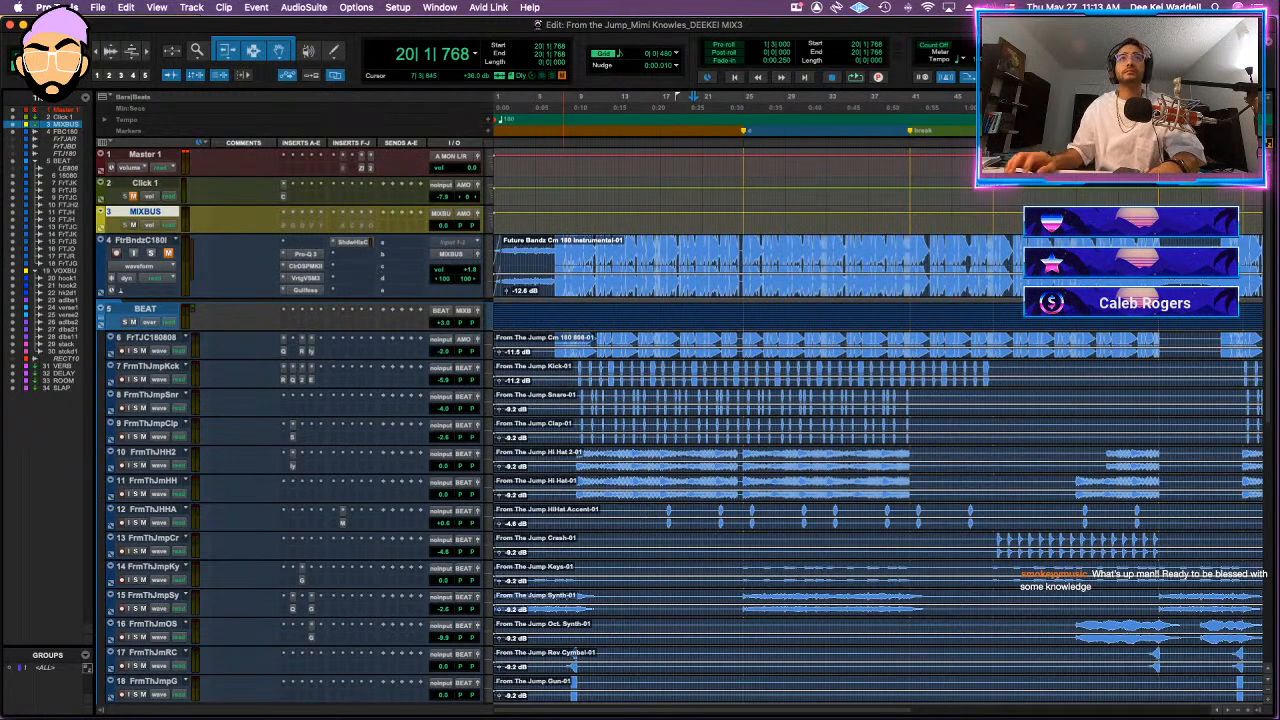
- Open the Better Days session file ending in DEEKEI MIX1 from its folder in Finder
{"action": "left_click", "coordinate": [222, 688]}
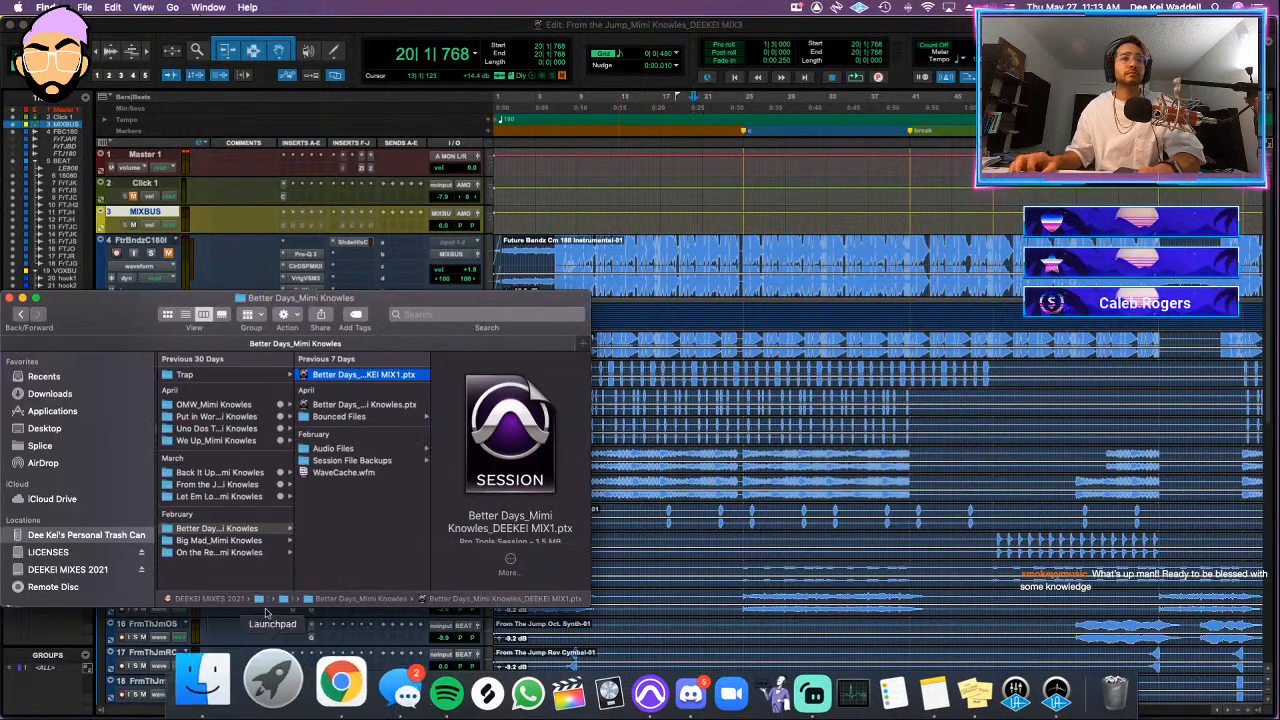
{"action": "right_click", "coordinate": [267, 530]}
{"action": "left_click", "coordinate": [232, 530]}
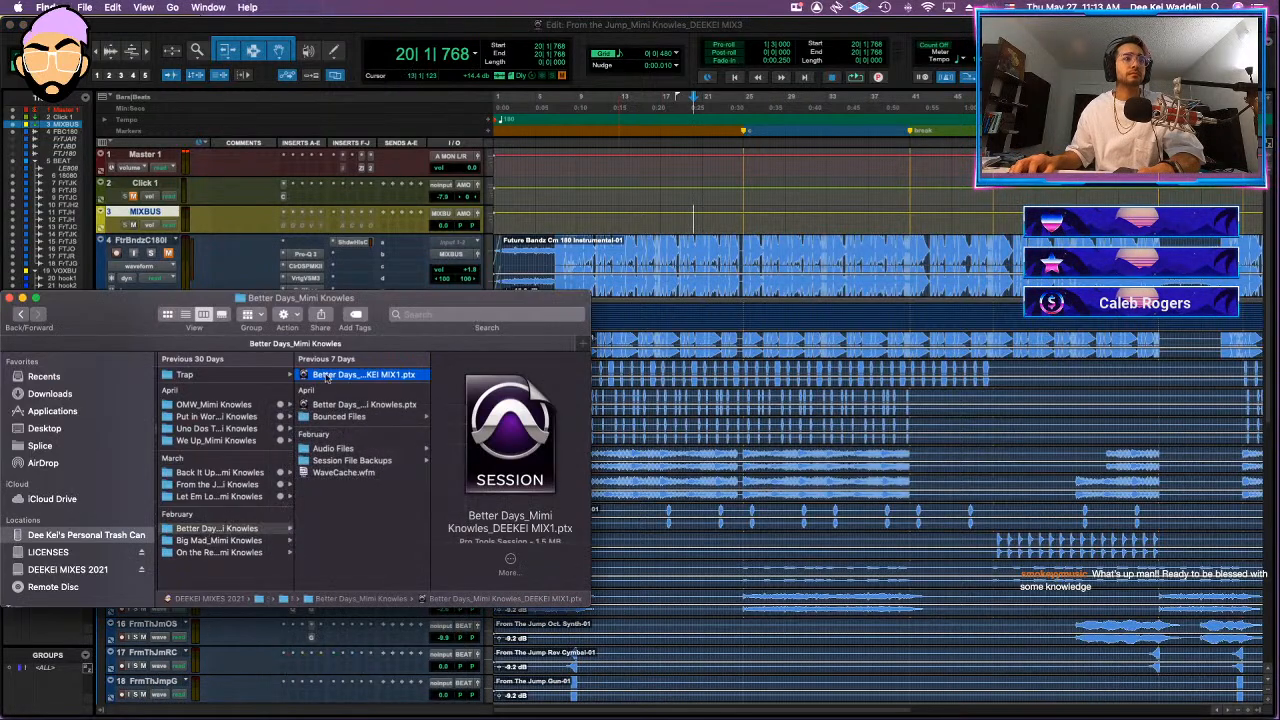
{"action": "double_click", "coordinate": [330, 376]}
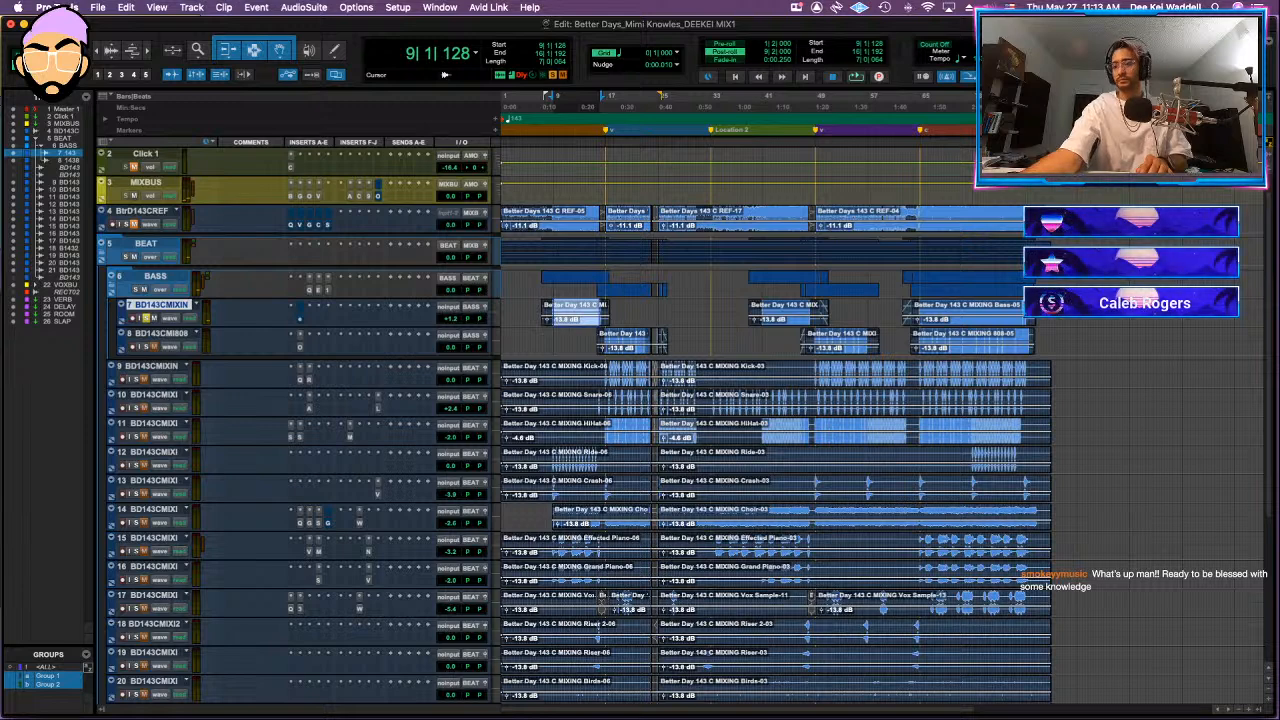
- Play the Better Days intro and bypass the elysia karacter mix insert on track 7 inside the BASS folder
{"action": "left_click", "coordinate": [518, 278]}
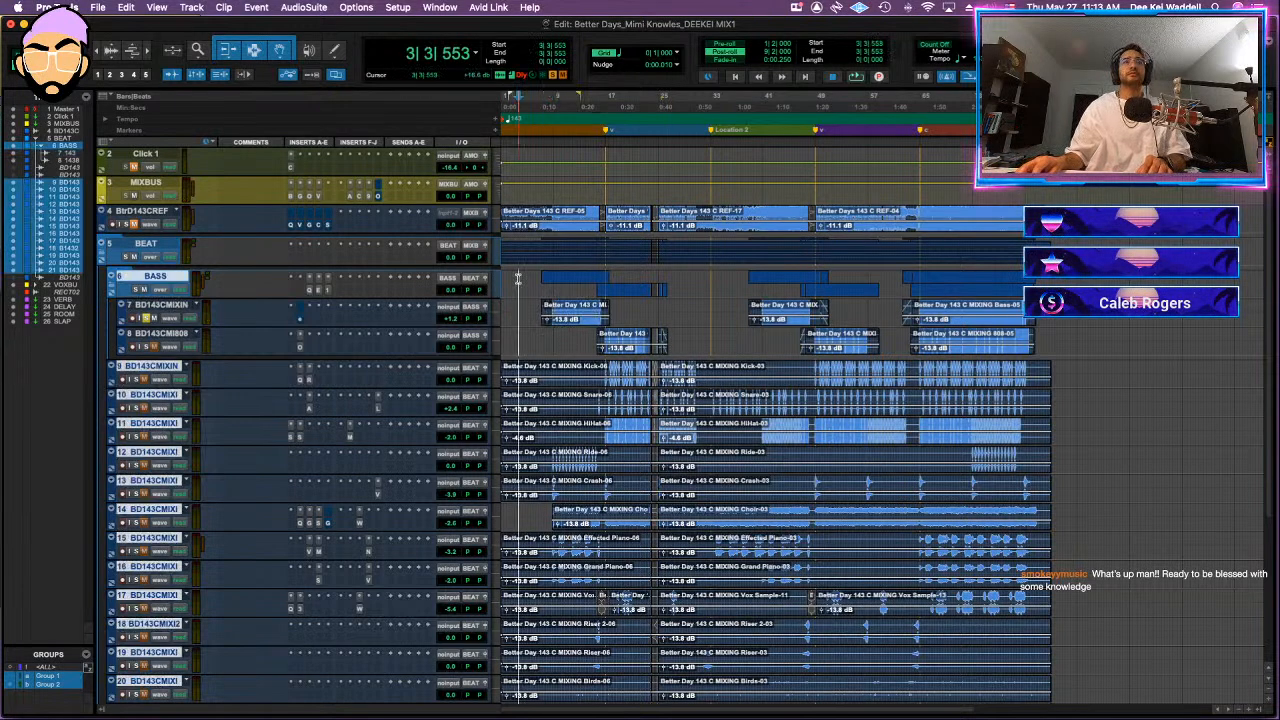
{"action": "key", "text": "space"}
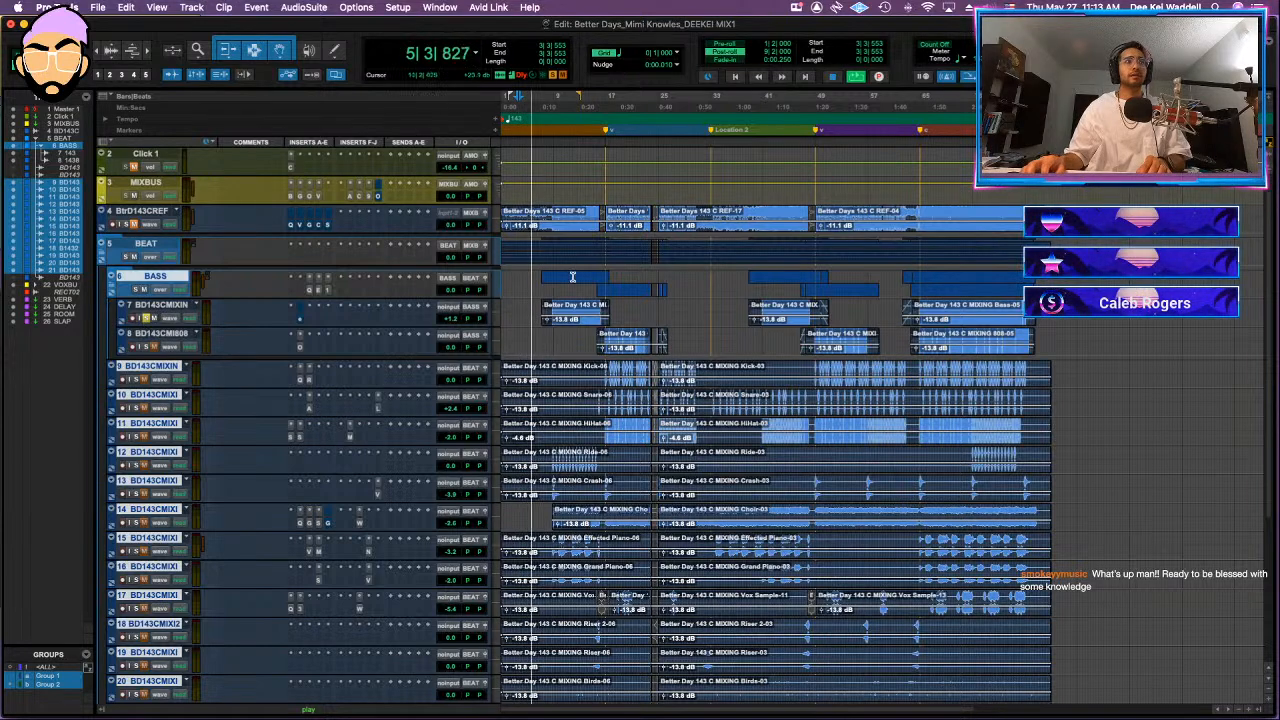
{"action": "key", "text": "space"}
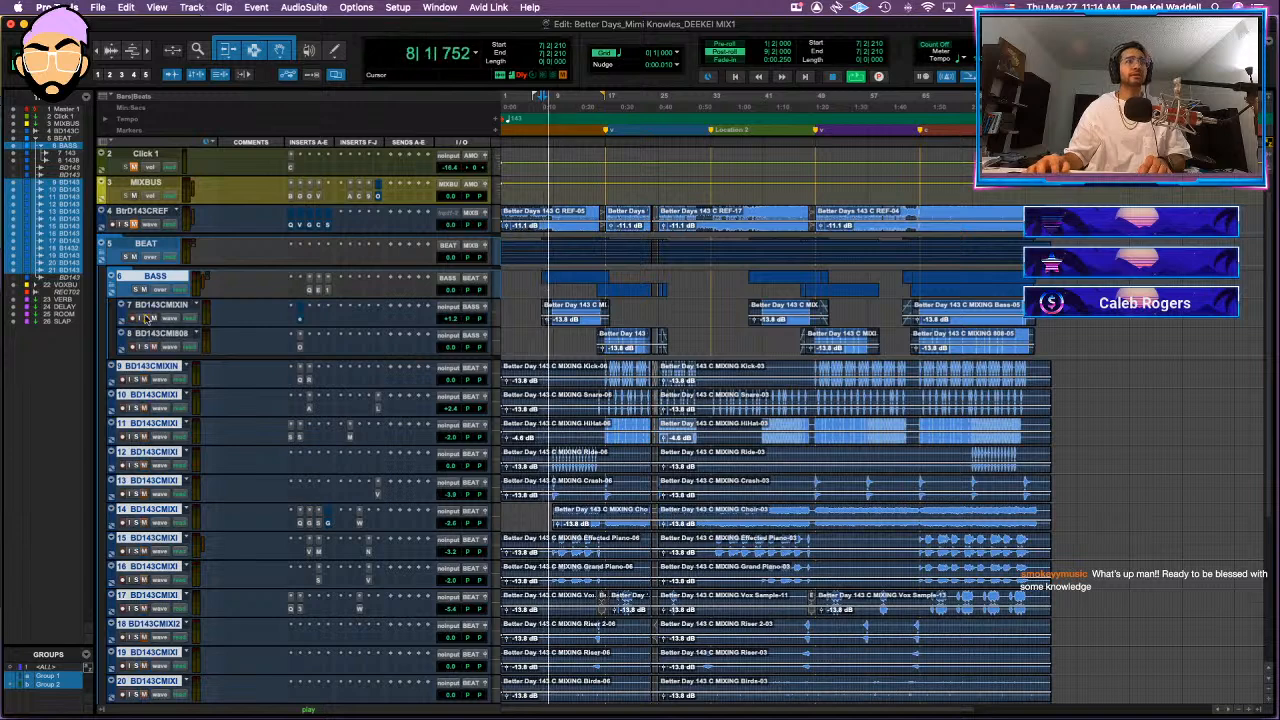
{"action": "left_click", "coordinate": [299, 317]}
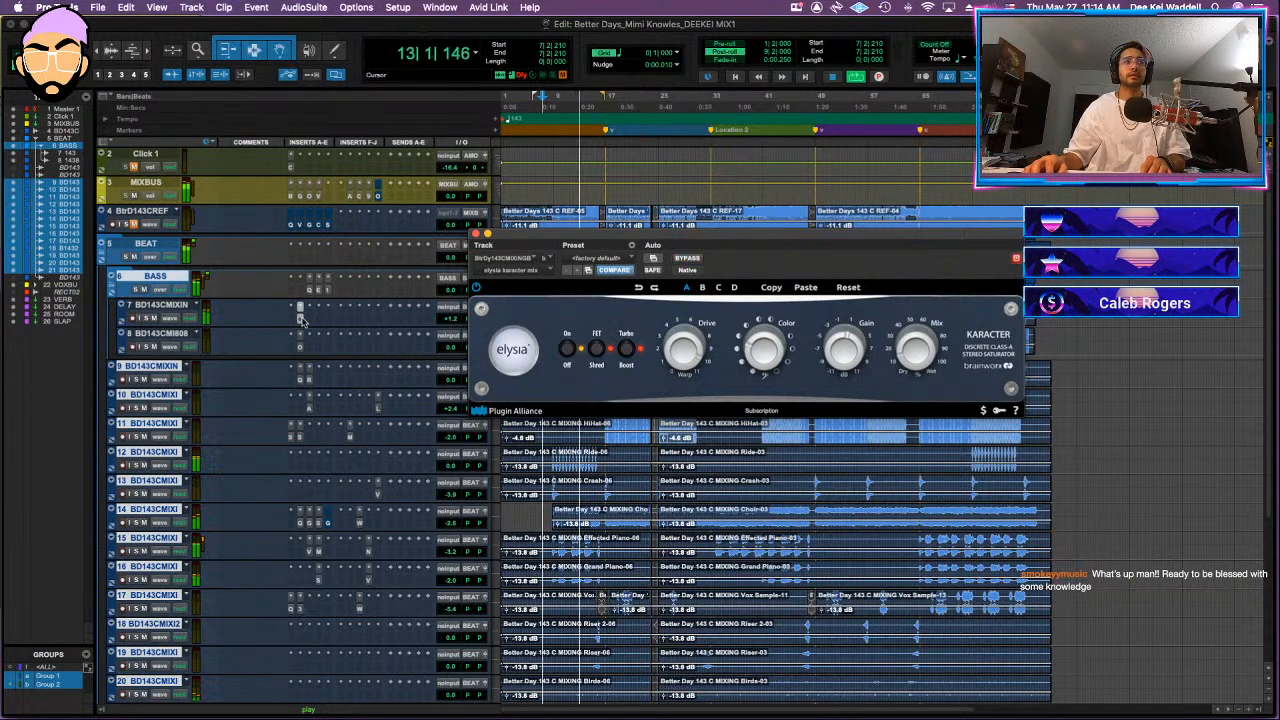
{"action": "left_click", "coordinate": [300, 318], "text": "super"}
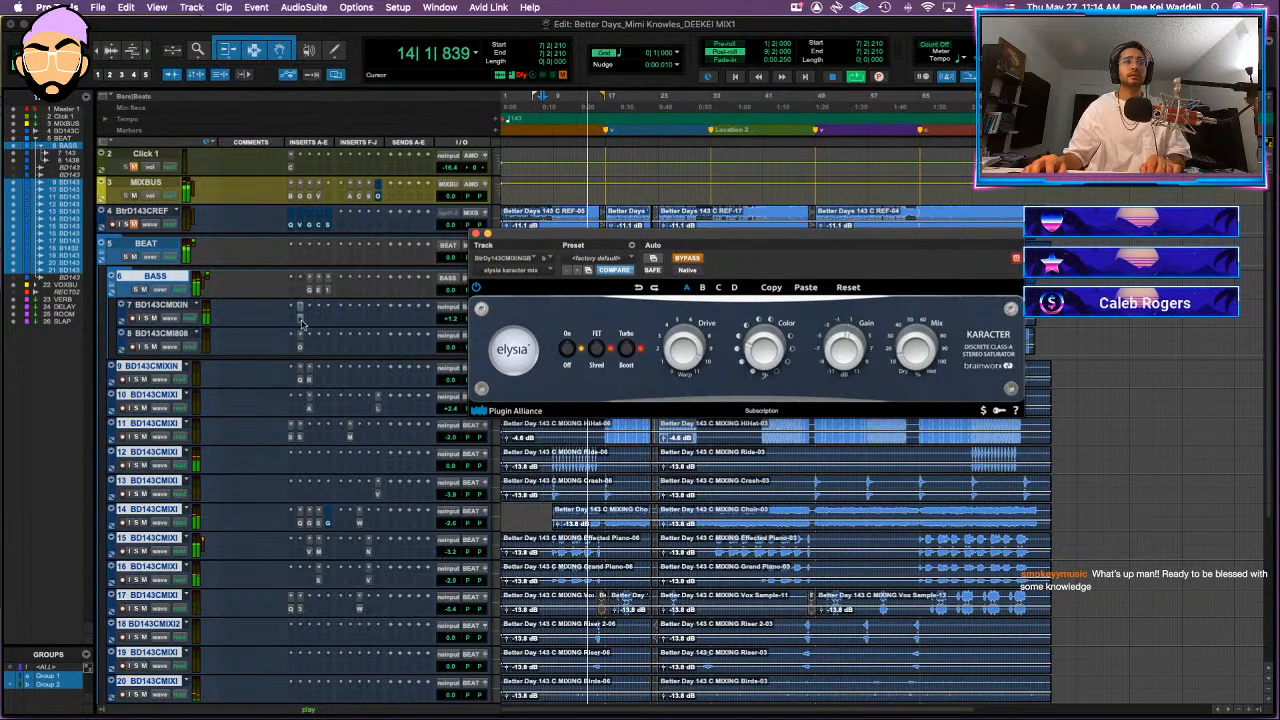
{"action": "left_click", "coordinate": [476, 233]}
{"action": "key", "text": "space"}
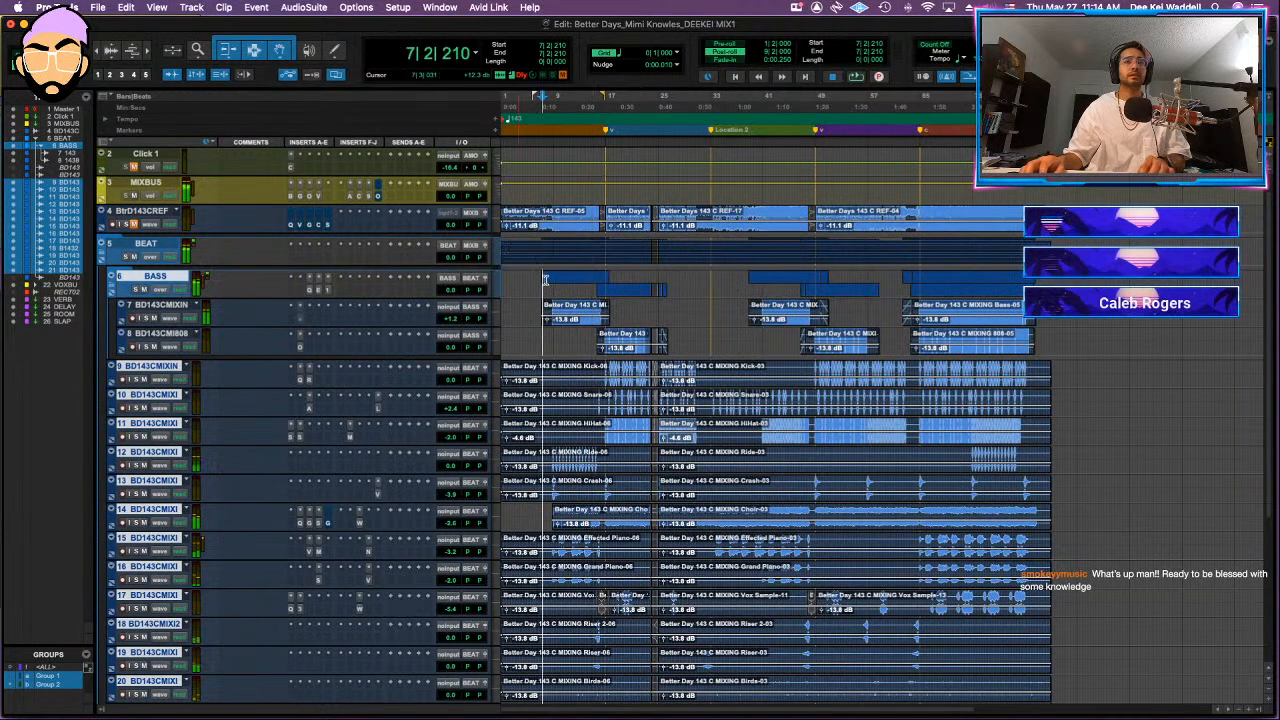
- Save the Better Days session and tag its folder gray in Finder
{"action": "key", "text": "super+s"}
{"action": "mouse_move", "coordinate": [271, 717]}
{"action": "left_click", "coordinate": [221, 686]}
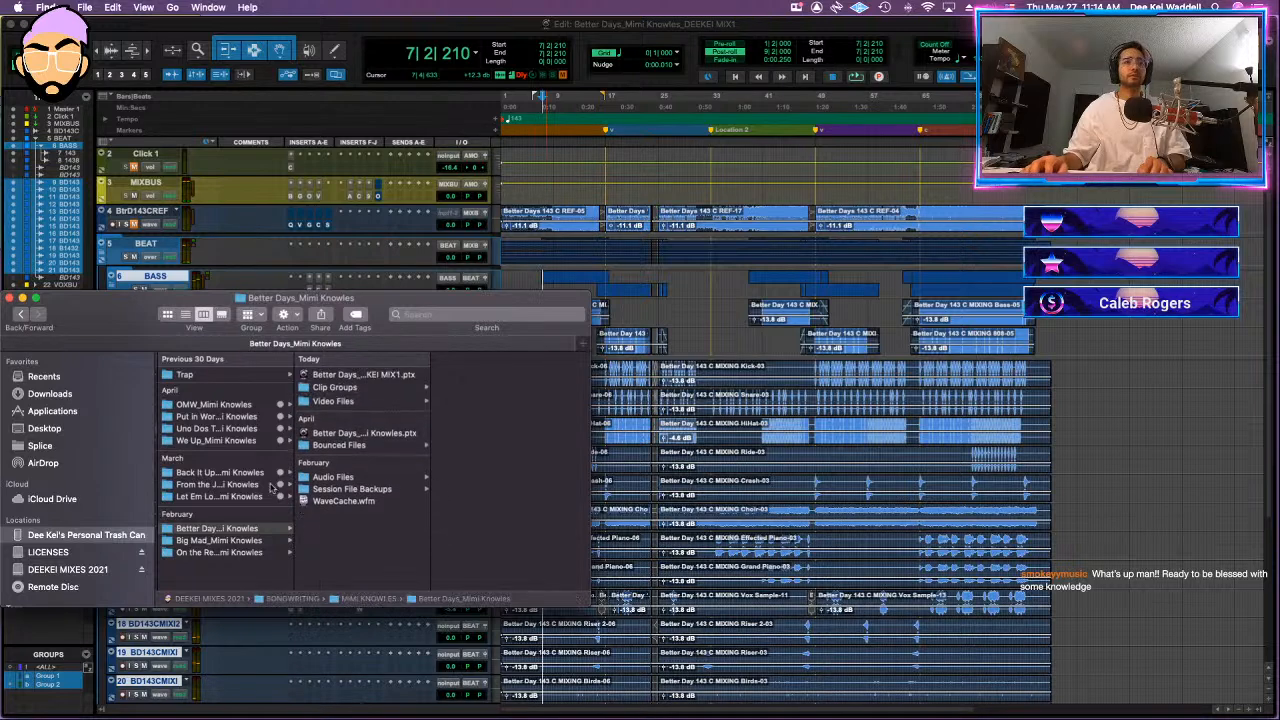
{"action": "right_click", "coordinate": [252, 531]}
{"action": "left_click", "coordinate": [368, 658]}
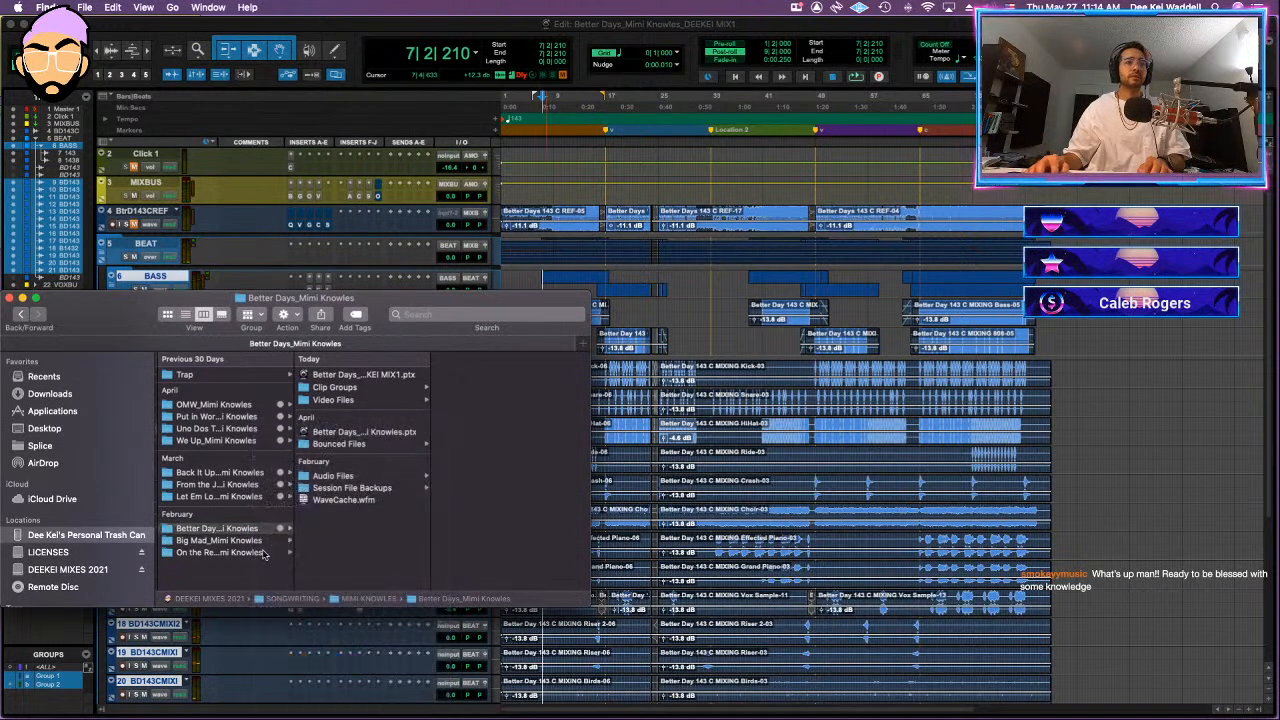
- Open the Big Mad session and highlight its two mixing notes in the client's Gmail message
{"action": "left_click", "coordinate": [261, 542]}
{"action": "double_click", "coordinate": [360, 378]}
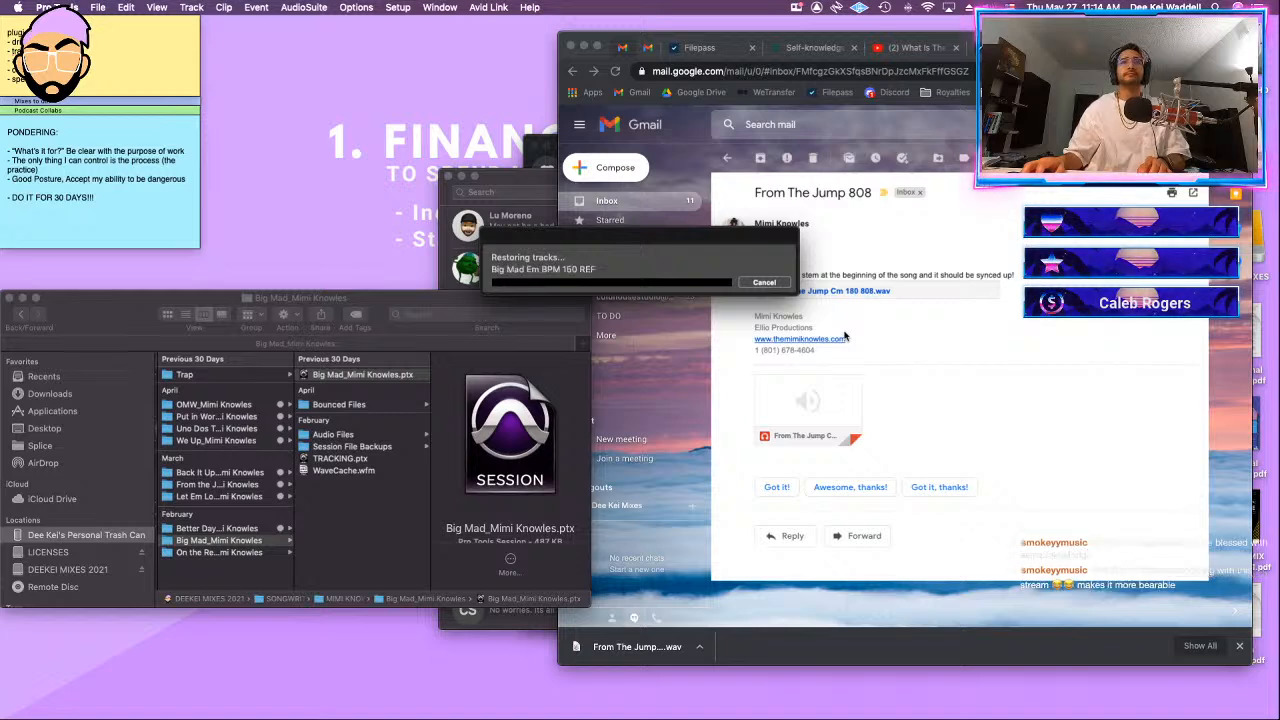
{"action": "left_click", "coordinate": [651, 46]}
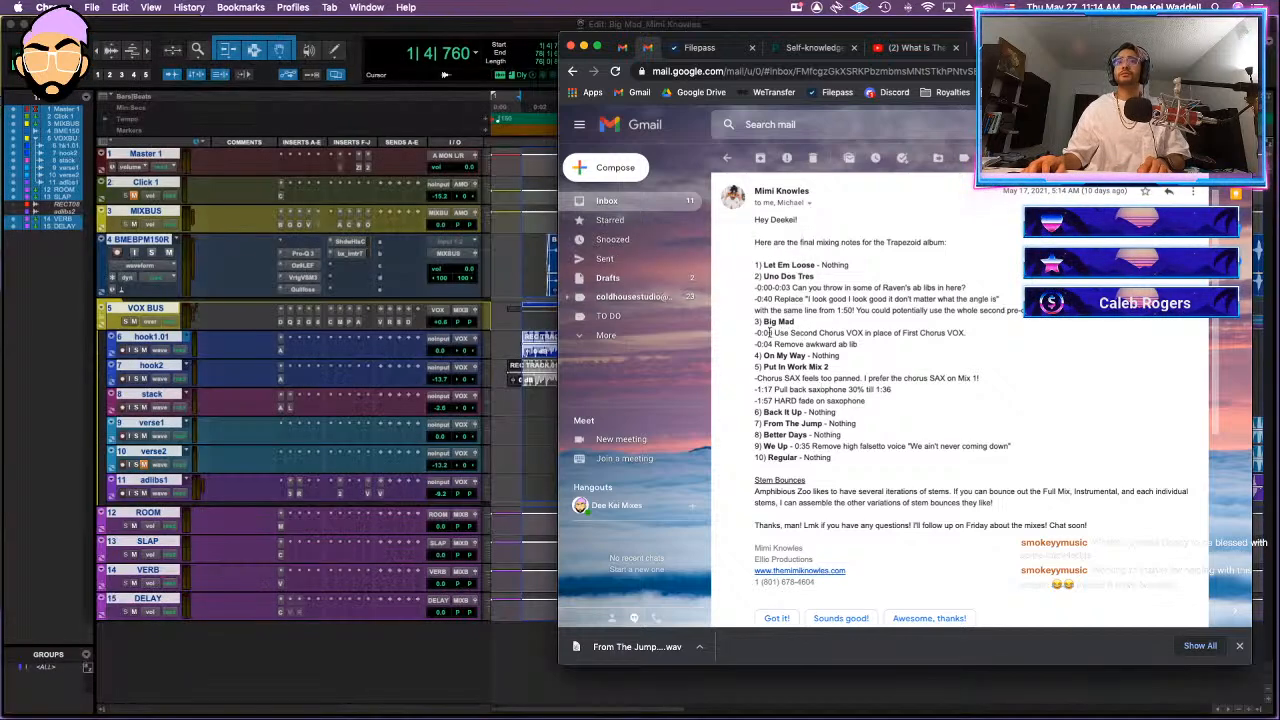
{"action": "left_click_drag", "start_coordinate": [757, 333], "coordinate": [988, 343]}
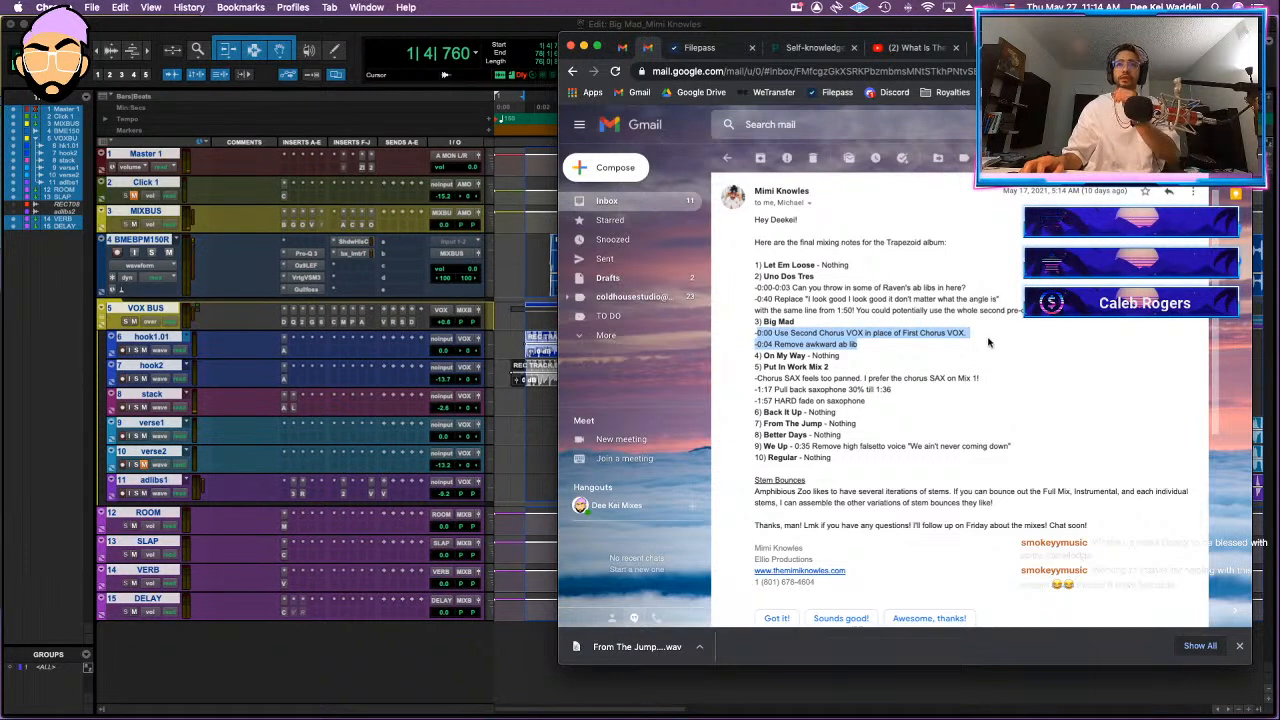
- Play the Big Mad intro and mute the awkward ad-lib clip at the start of the adlibs1 track
{"action": "left_click", "coordinate": [505, 394]}
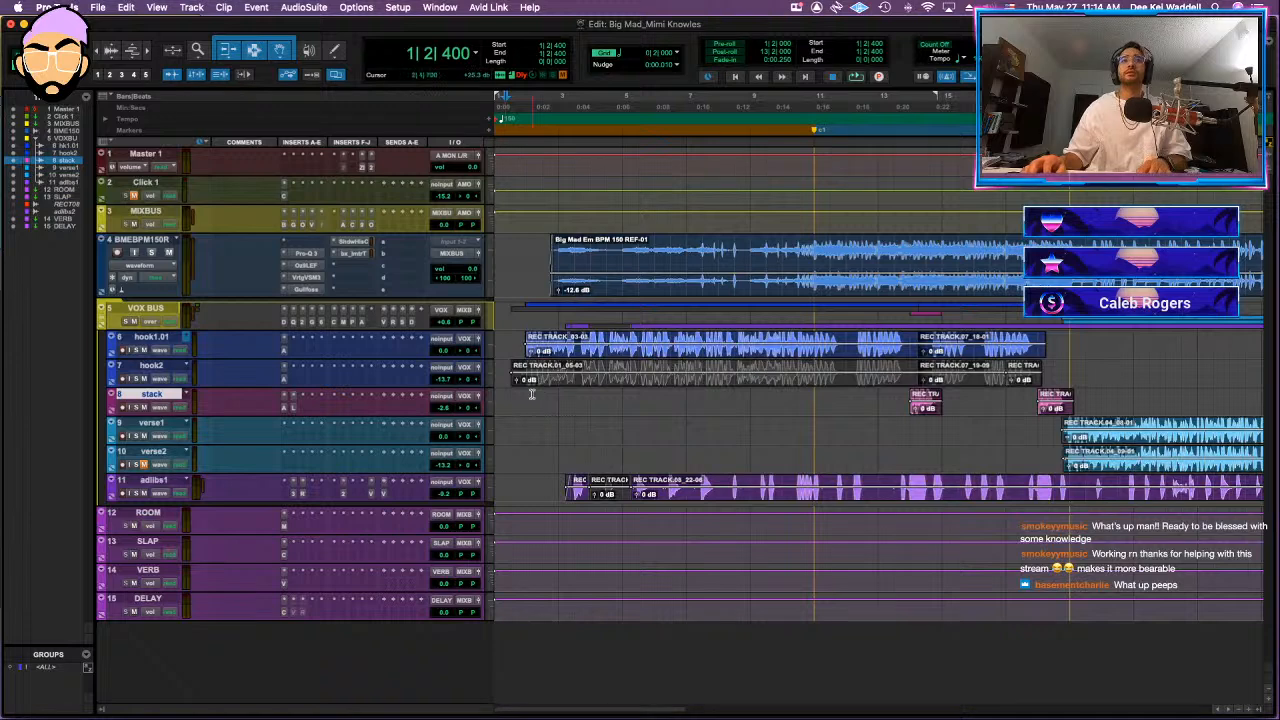
{"action": "key", "text": "super+bracketright"}
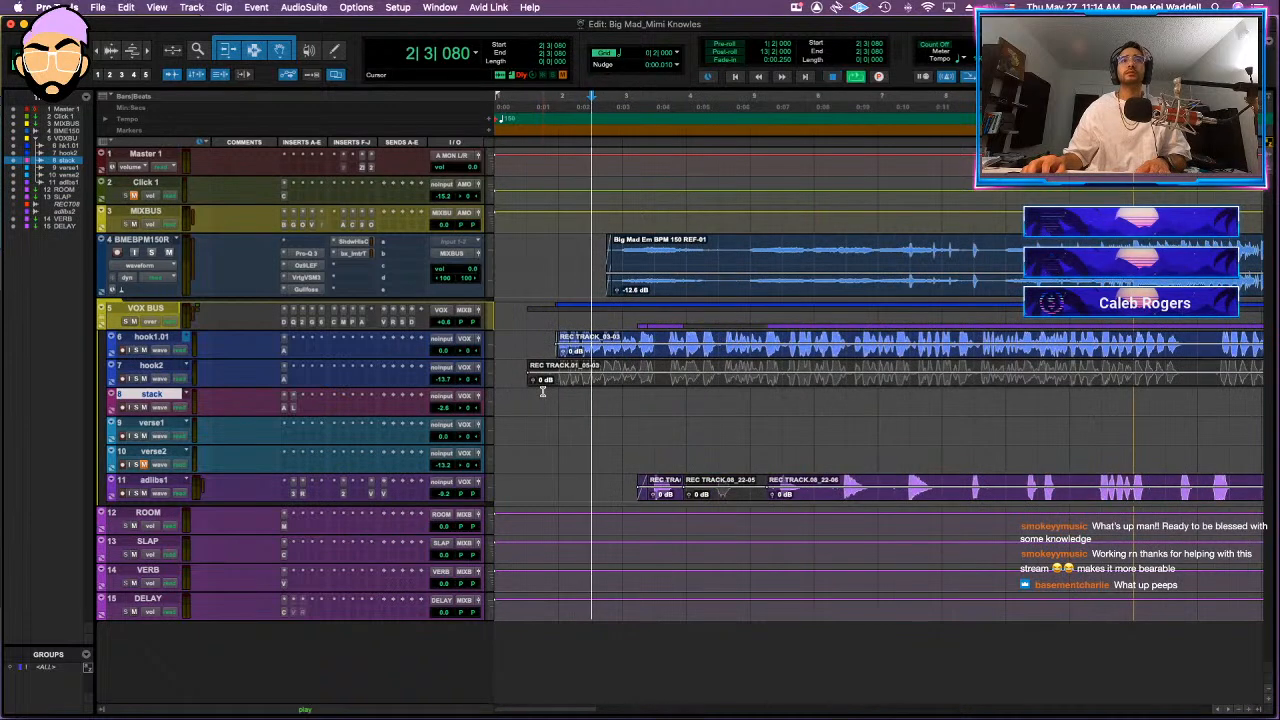
{"action": "key", "text": "space"}
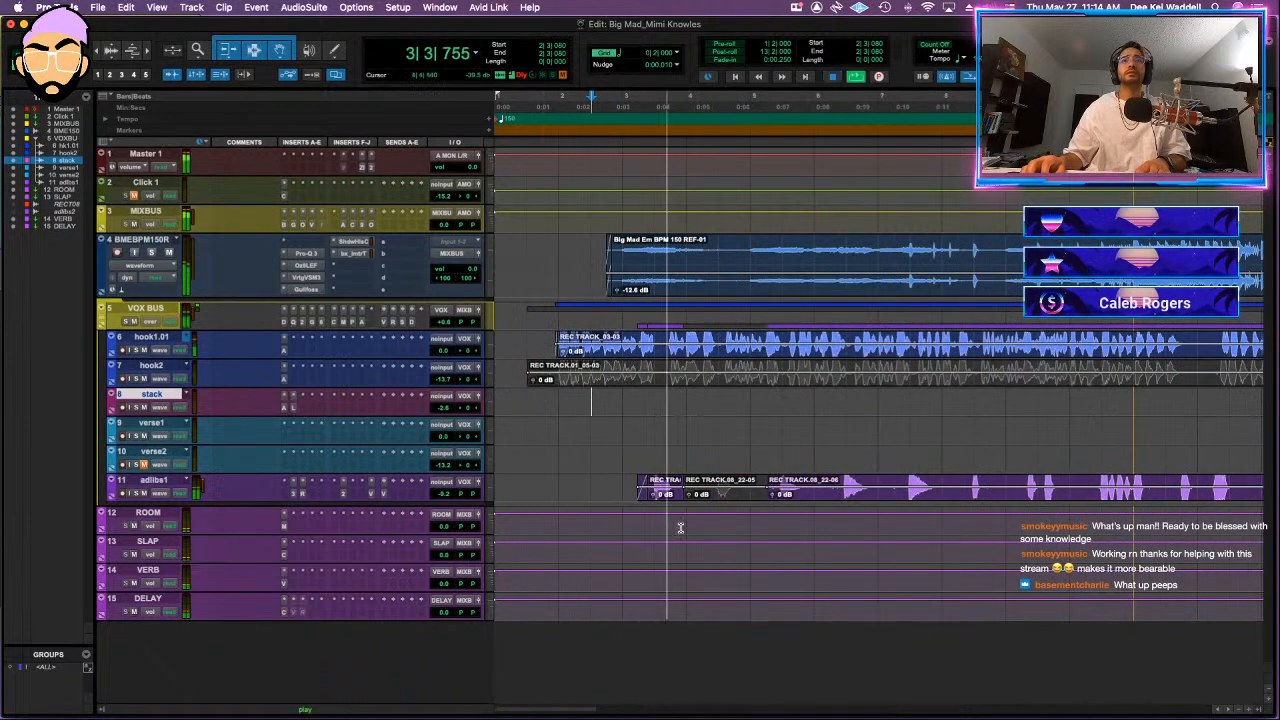
{"action": "left_click", "coordinate": [666, 494]}
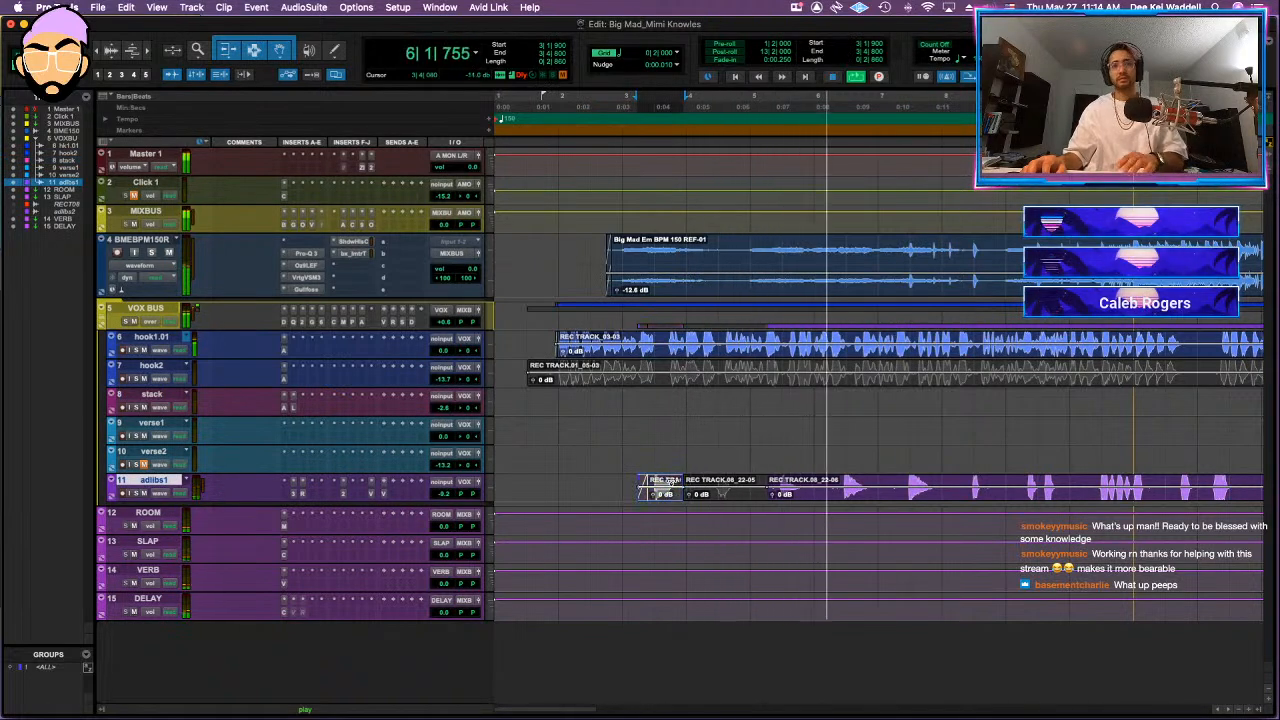
{"action": "left_click", "coordinate": [611, 457]}
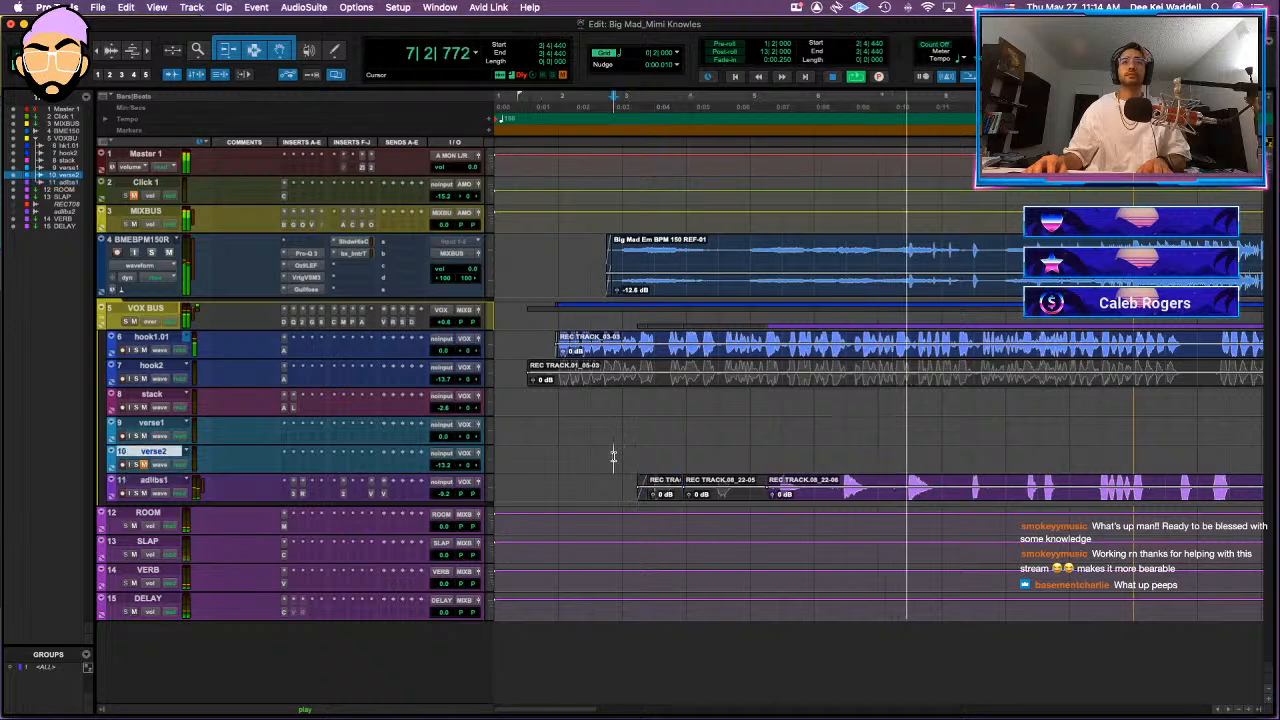
- Review the Big Mad vocal layout against the email note about using the second chorus vocals for the first chorus
{"action": "key", "text": "r"}
{"action": "key", "text": "r"}
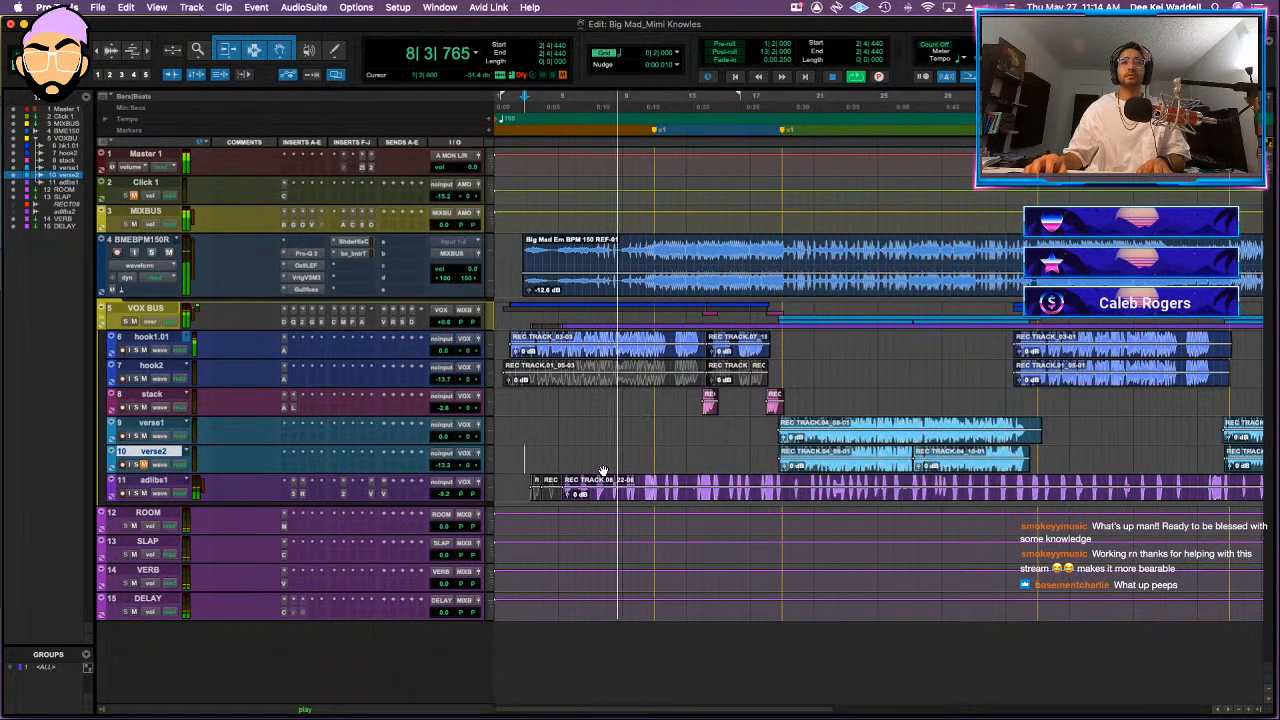
{"action": "left_click", "coordinate": [524, 458]}
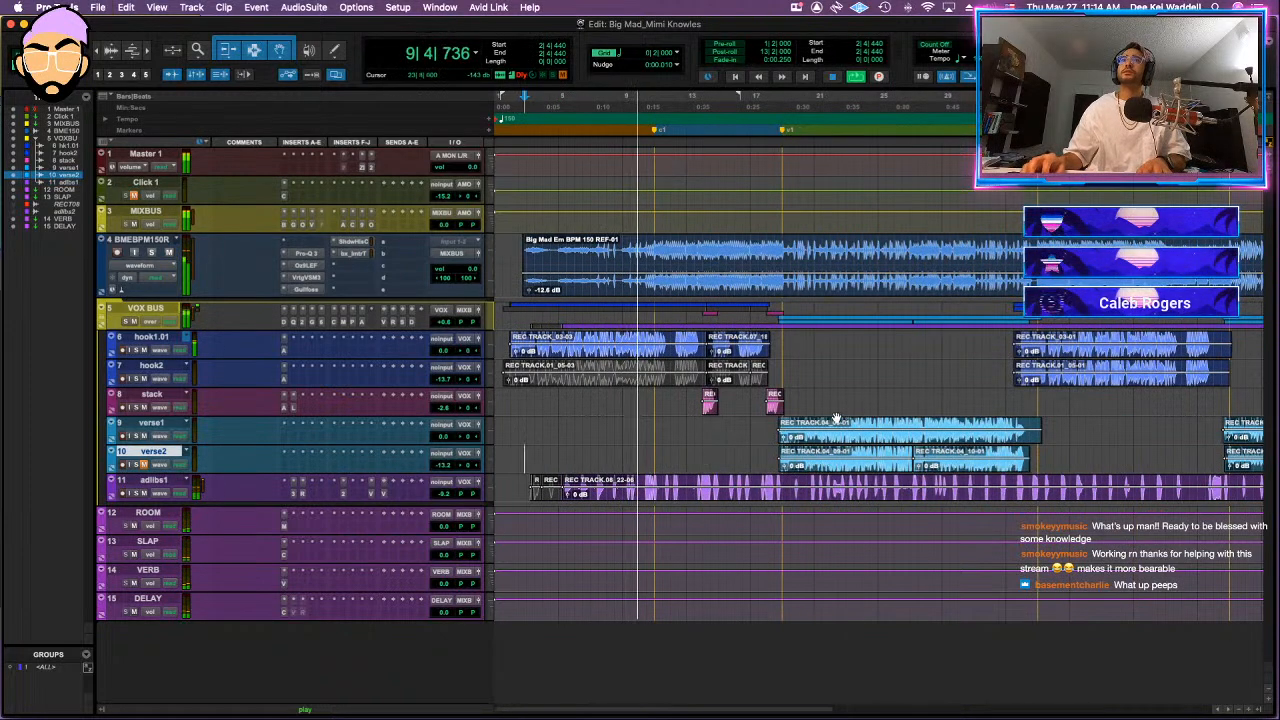
{"action": "key", "text": "r"}
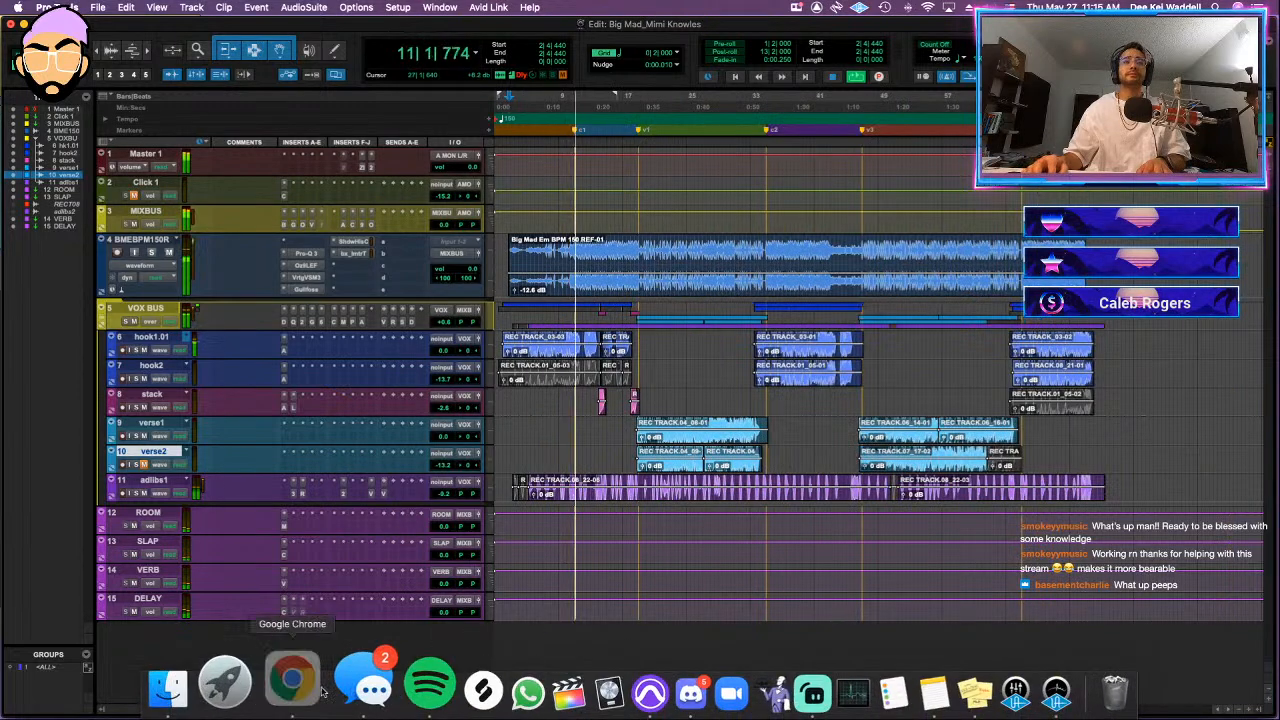
{"action": "left_click", "coordinate": [300, 688]}
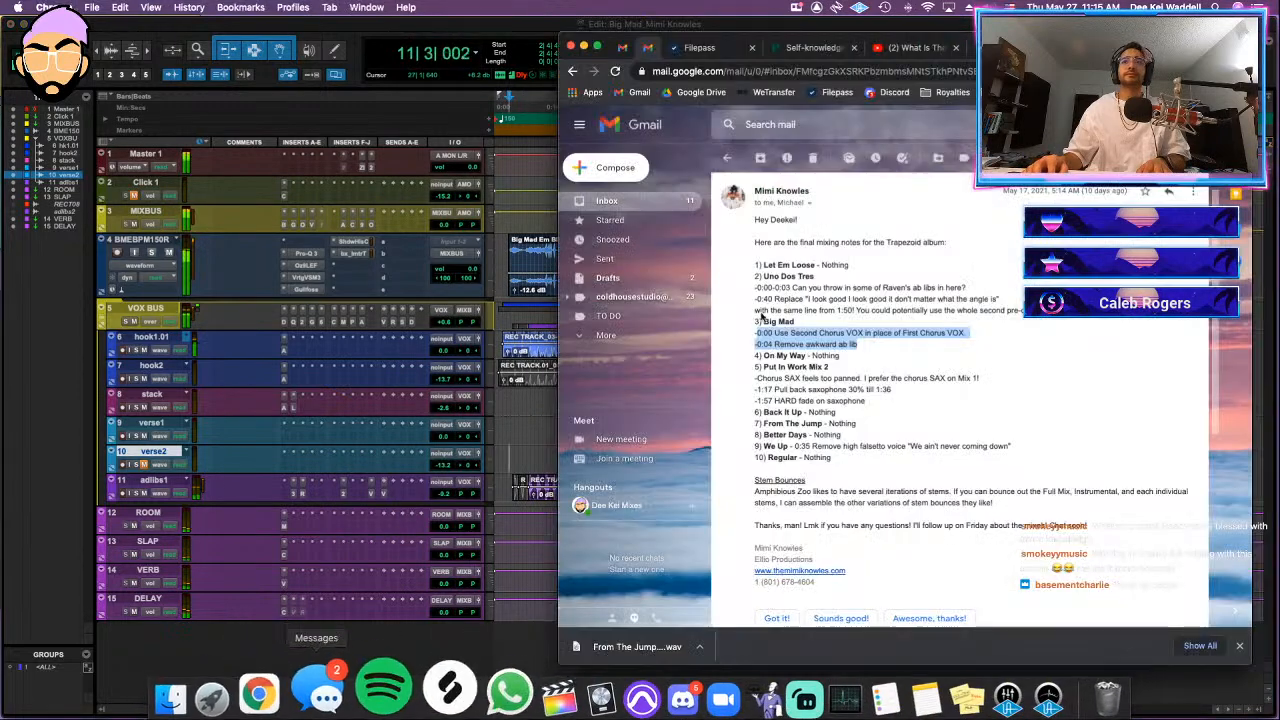
{"action": "left_click", "coordinate": [532, 451]}
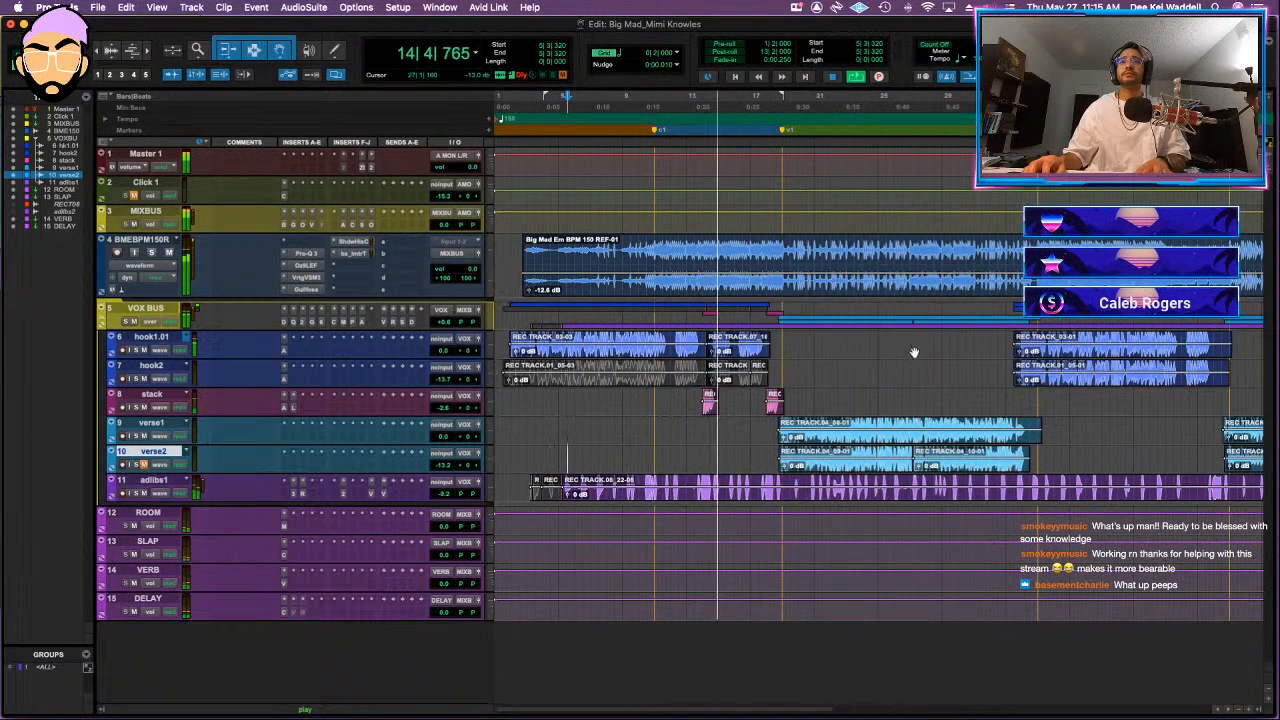
- Try to move the second chorus clip on hook1.01 towards the first chorus and undo the move
{"action": "mouse_move", "coordinate": [1100, 355]}
{"action": "left_mouse_down"}
{"action": "mouse_move", "coordinate": [866, 361]}
{"action": "mouse_move", "coordinate": [867, 349]}
{"action": "left_mouse_up"}
{"action": "key", "text": "super+z"}
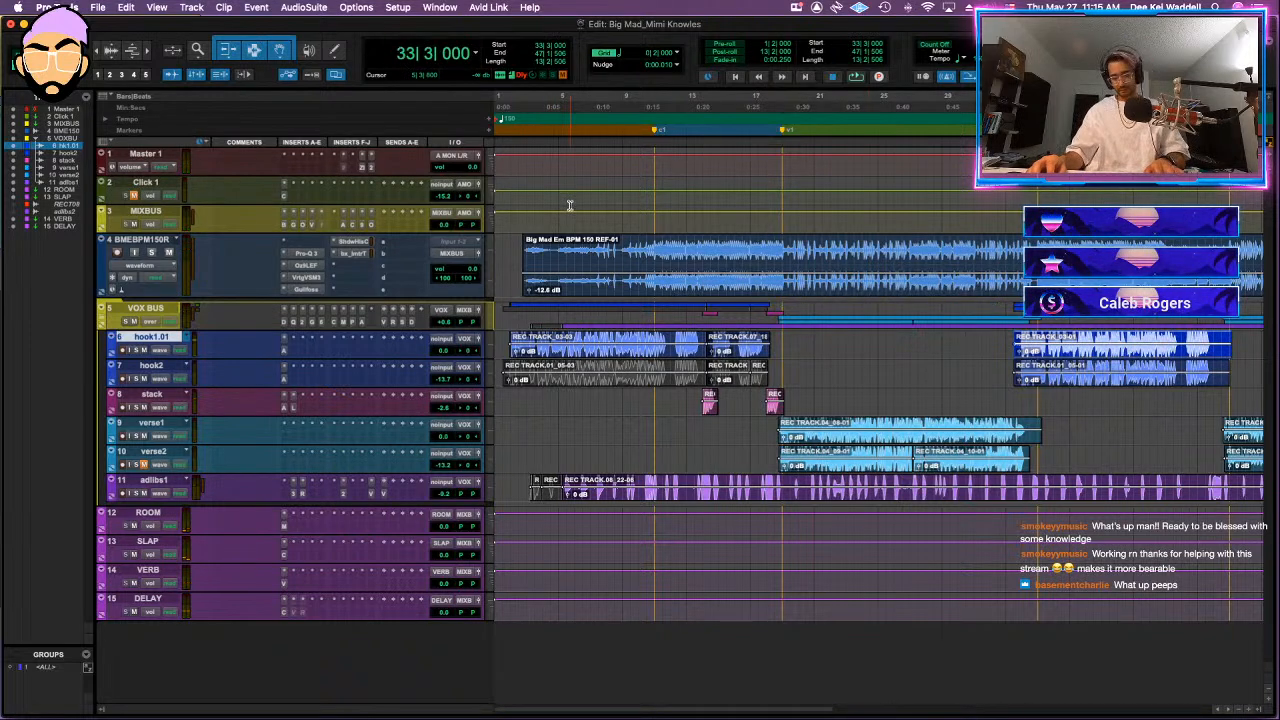
- Copy the second chorus vocal clip to the verse1 track for alignment, then place that copy over the first chorus on hook1.01
{"action": "left_click_drag", "start_coordinate": [1092, 351], "coordinate": [587, 400]}
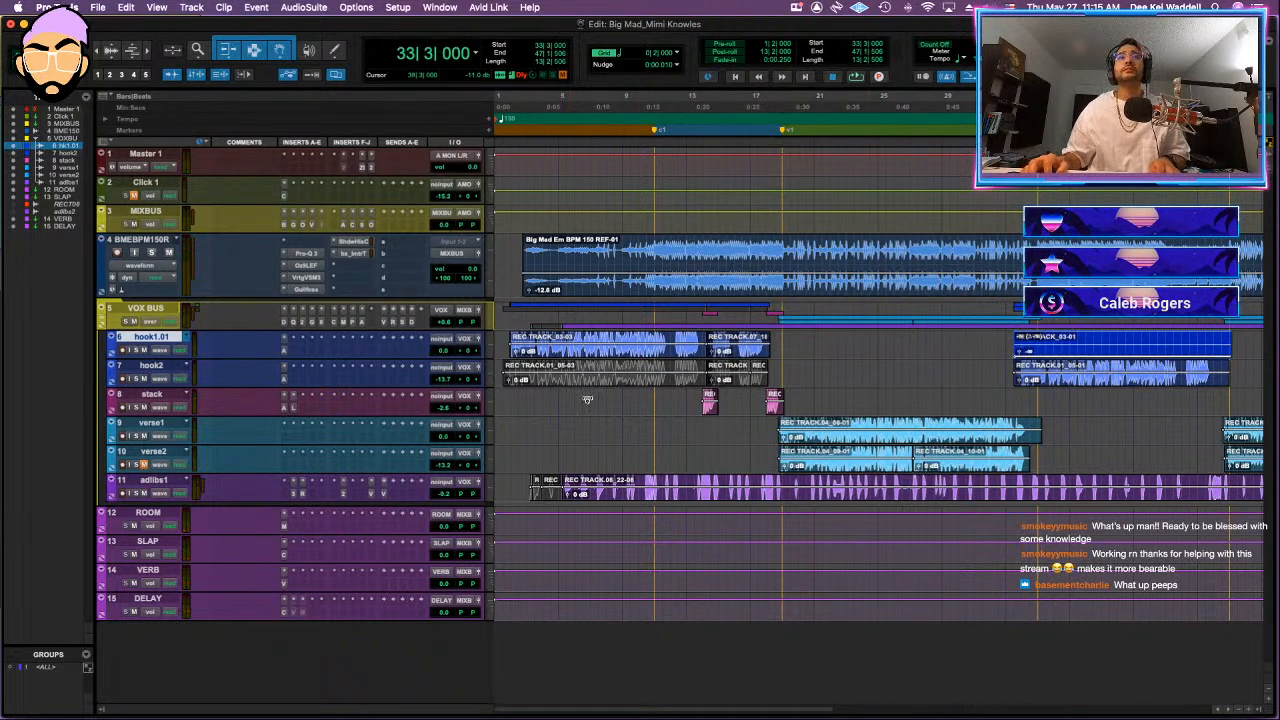
{"action": "key", "text": "super+z"}
{"action": "left_click_drag", "start_coordinate": [1088, 358], "coordinate": [584, 430]}
{"action": "key", "text": "t"}
{"action": "key", "text": "t"}
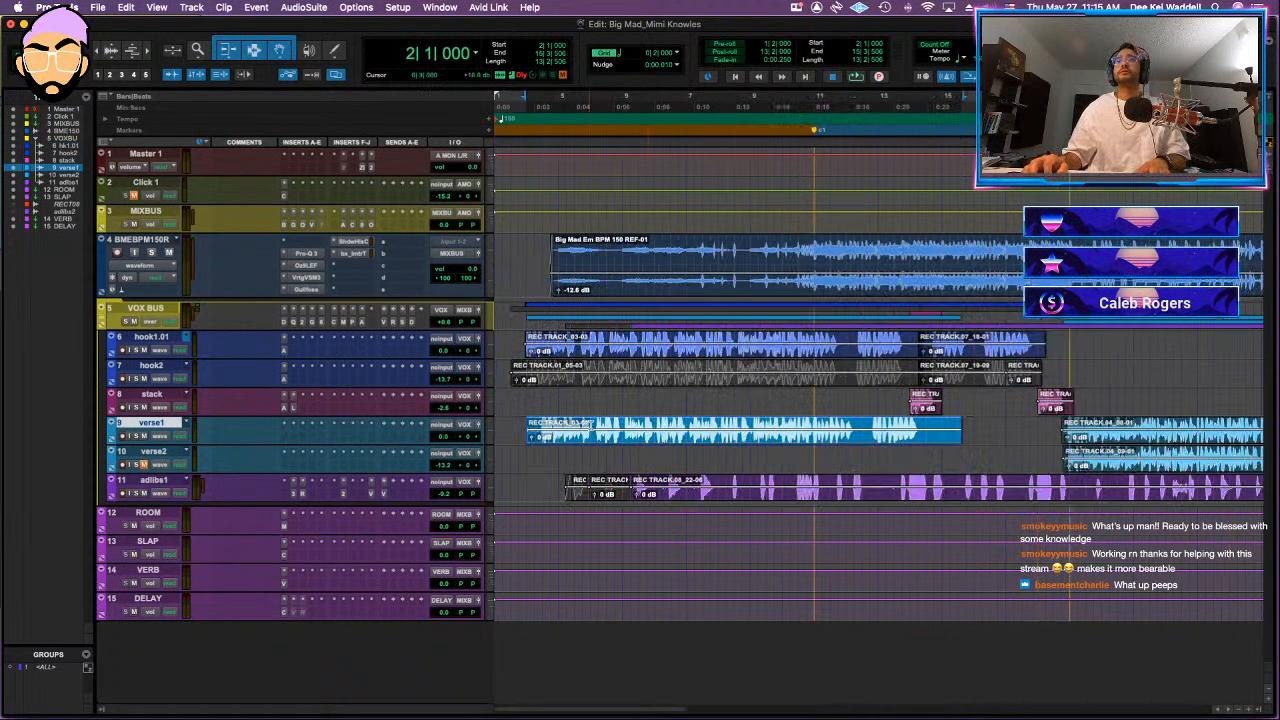
{"action": "left_click_drag", "start_coordinate": [690, 441], "coordinate": [606, 338]}
- Play the first chorus and compare the vocals before and after the last clip edit by undoing and redoing it
{"action": "left_click", "coordinate": [549, 316]}
{"action": "key", "text": "space"}
{"action": "key", "text": "r"}
{"action": "key", "text": "r"}
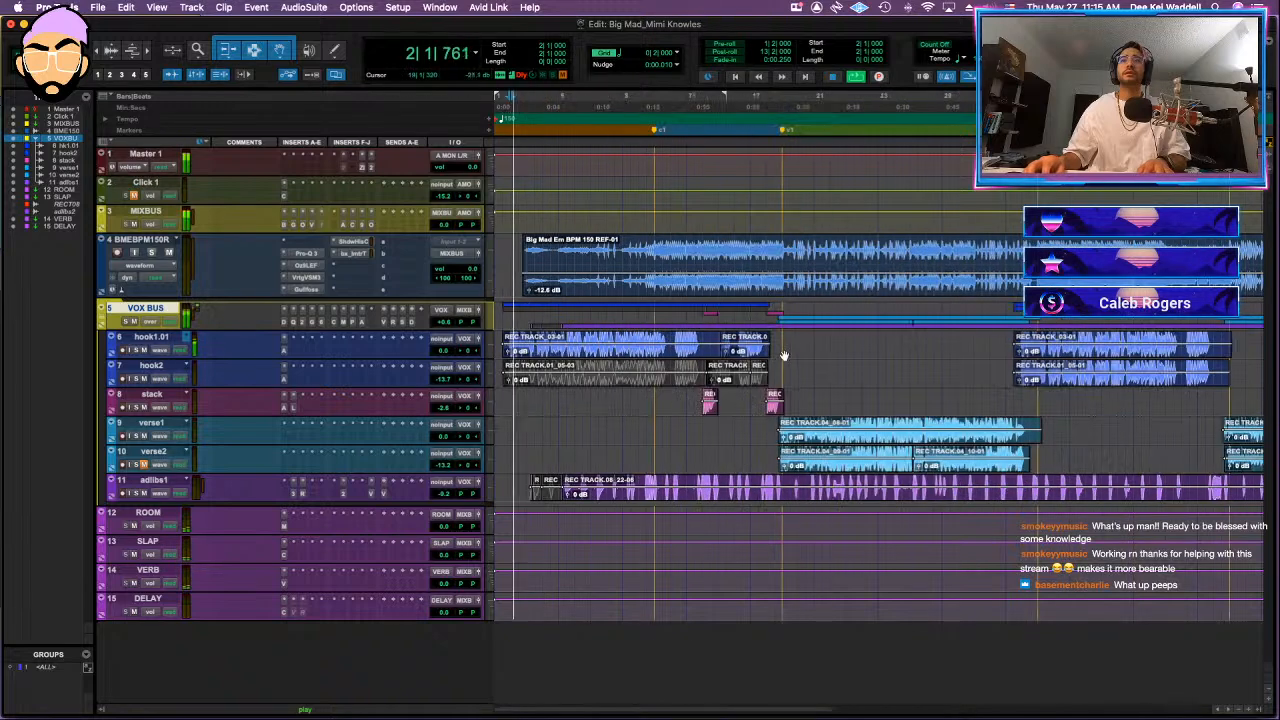
{"action": "key", "text": "super+z"}
{"action": "key", "text": "super+shift+z"}
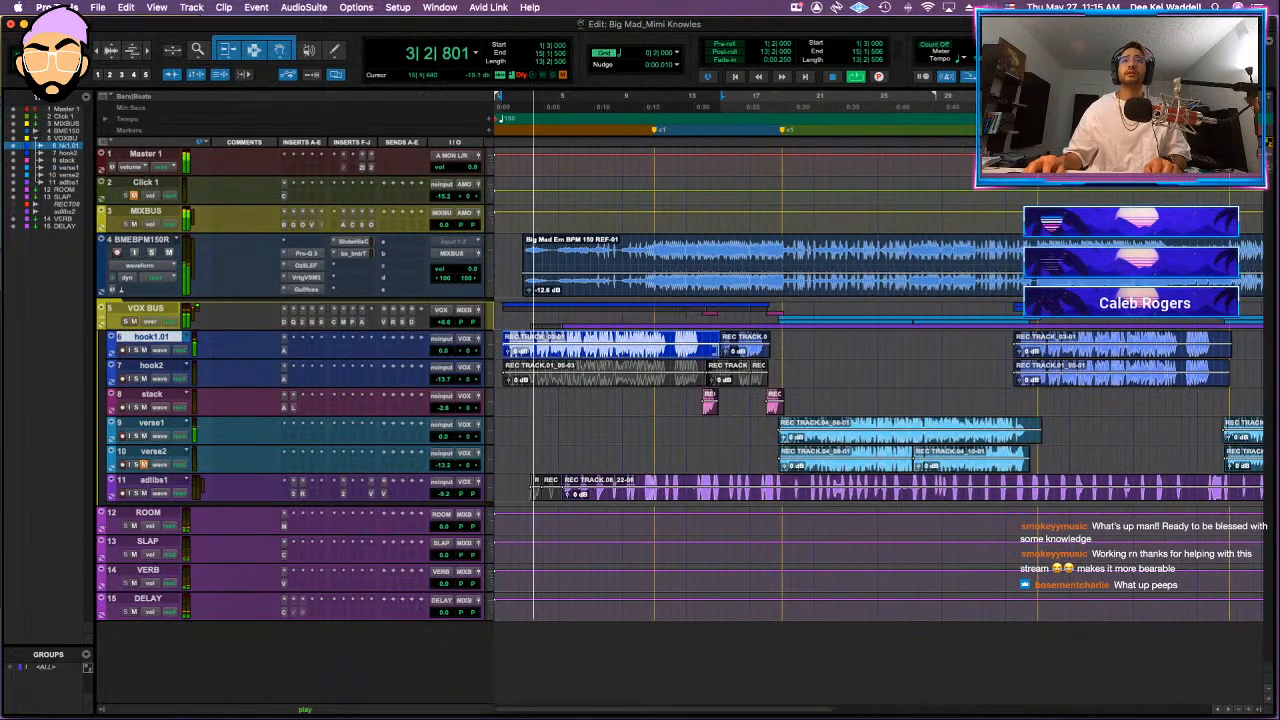
- Shorten the end of the copied hook1.01 clip to meet the REC TRACK.07 clip, and replay the first chorus to check its timing
{"action": "left_click", "coordinate": [721, 351]}
{"action": "left_click_drag", "start_coordinate": [719, 351], "coordinate": [701, 351]}
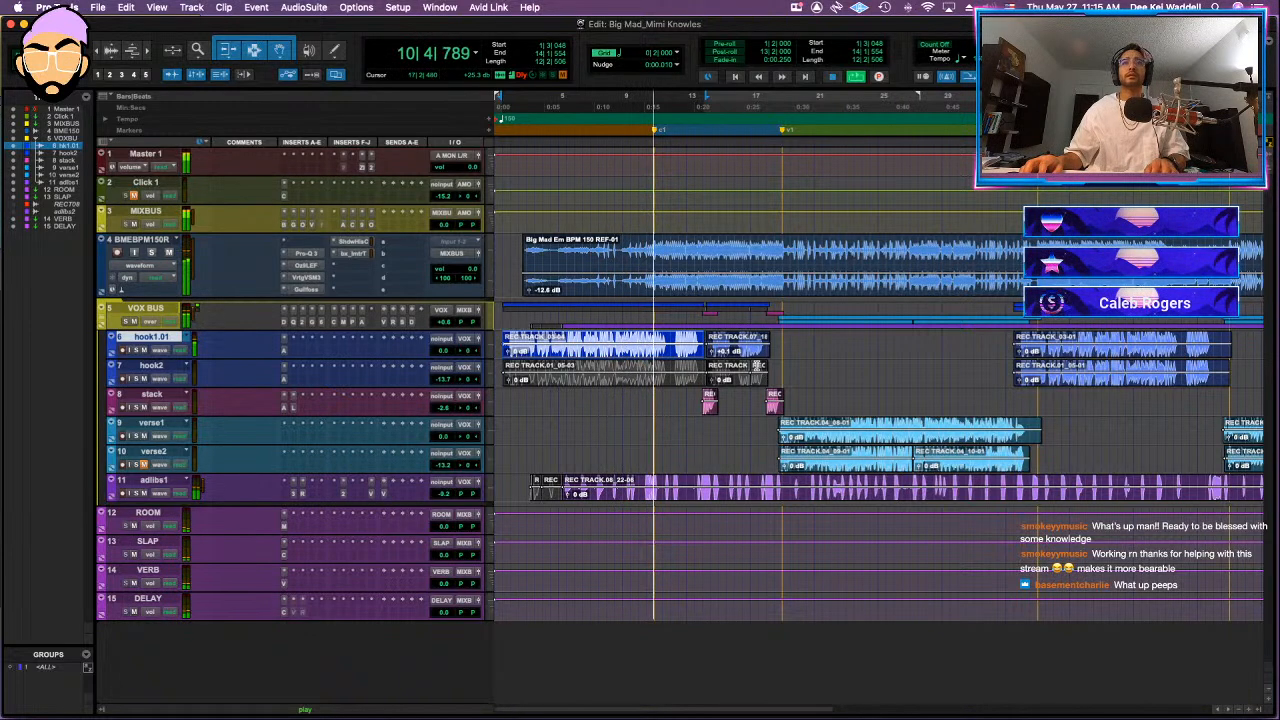
{"action": "key", "text": "space"}
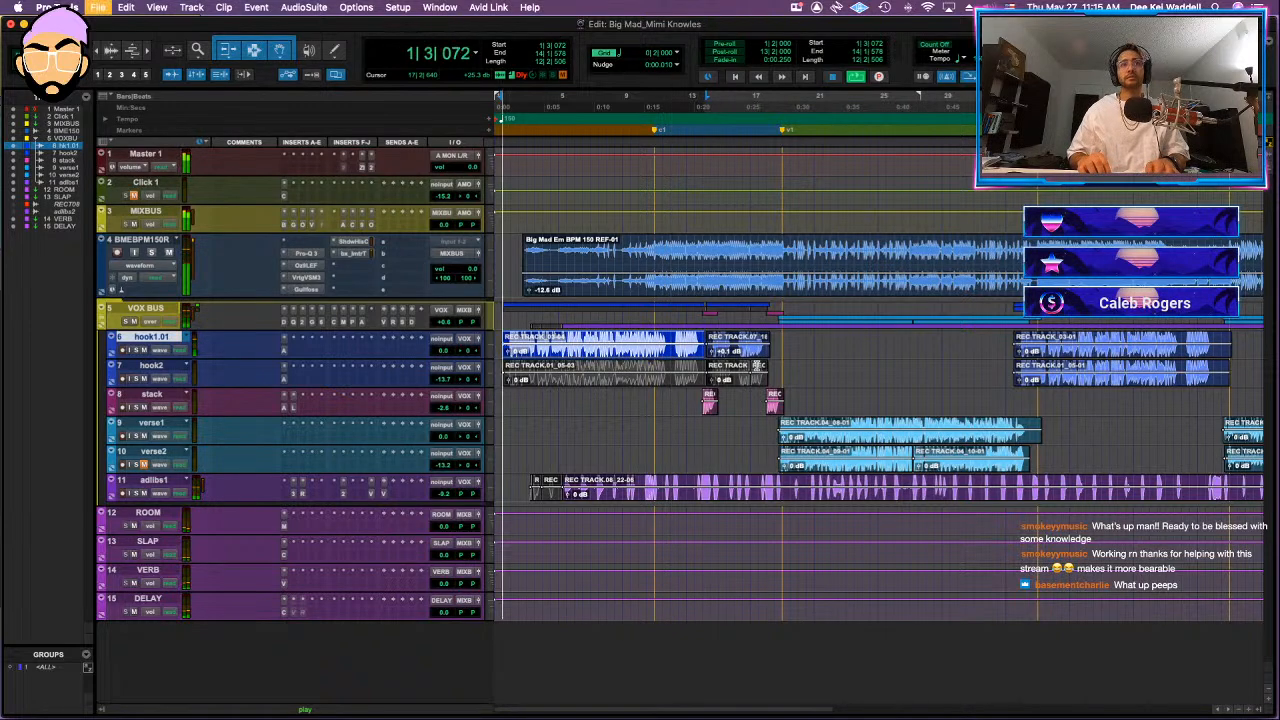
{"action": "key", "text": "space"}
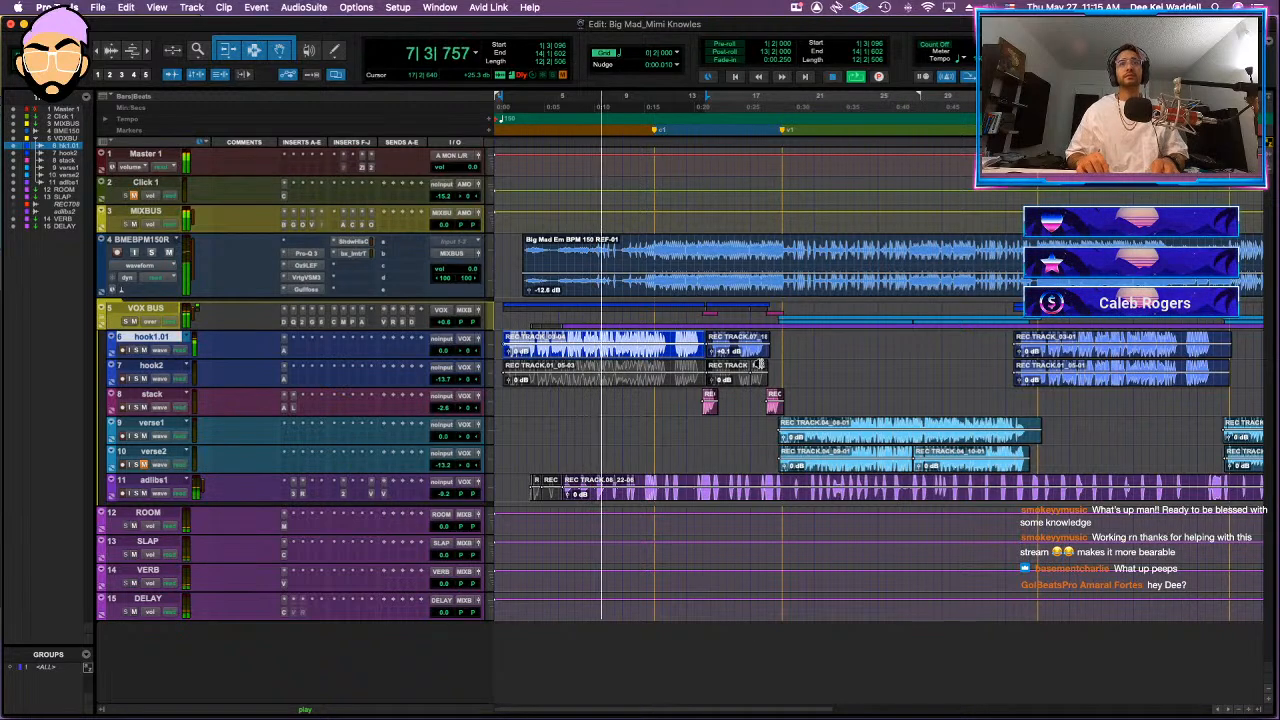
- Split the copied hook1.01 clip at 8|3|000, nudge its first part to start at 1|3|048 and crossfade the cut
{"action": "key", "text": "t"}
{"action": "key", "text": "t"}
{"action": "scroll", "coordinate": [757, 368], "scroll_direction": "right", "scroll_amount": 3}
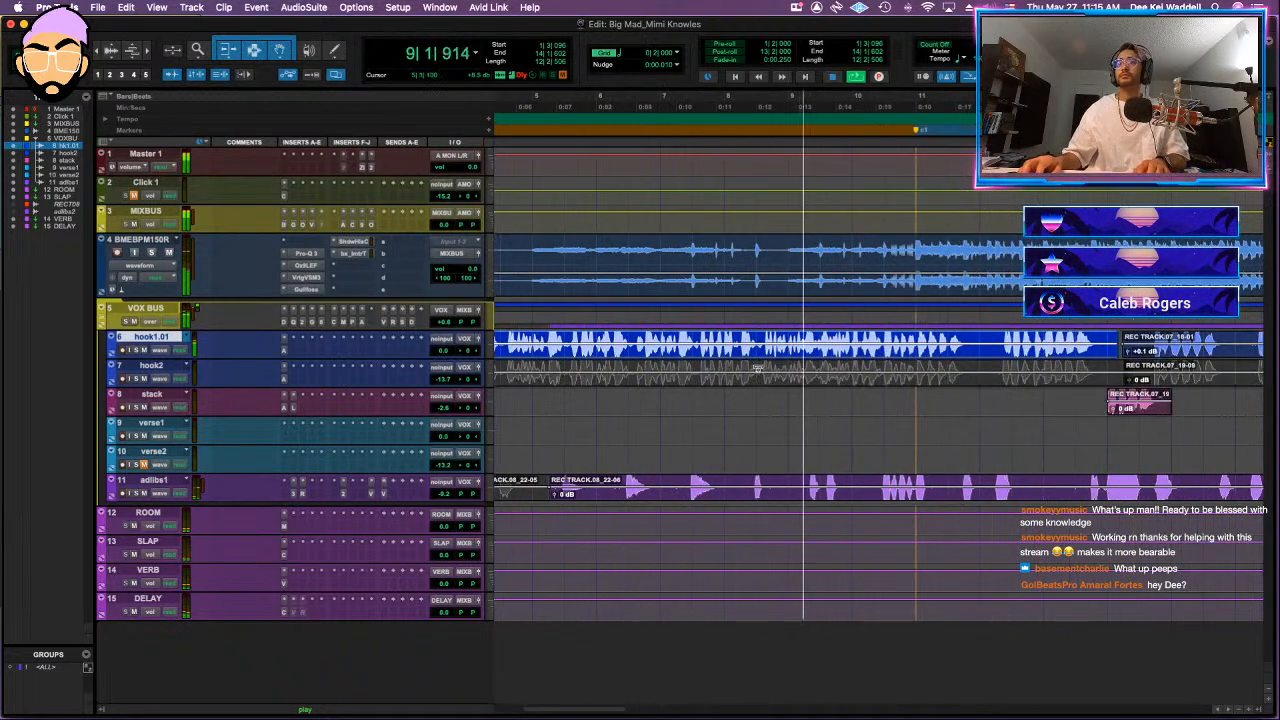
{"action": "scroll", "coordinate": [757, 368], "scroll_direction": "right", "scroll_amount": 5}
{"action": "scroll", "coordinate": [757, 368], "scroll_direction": "left", "scroll_amount": 9}
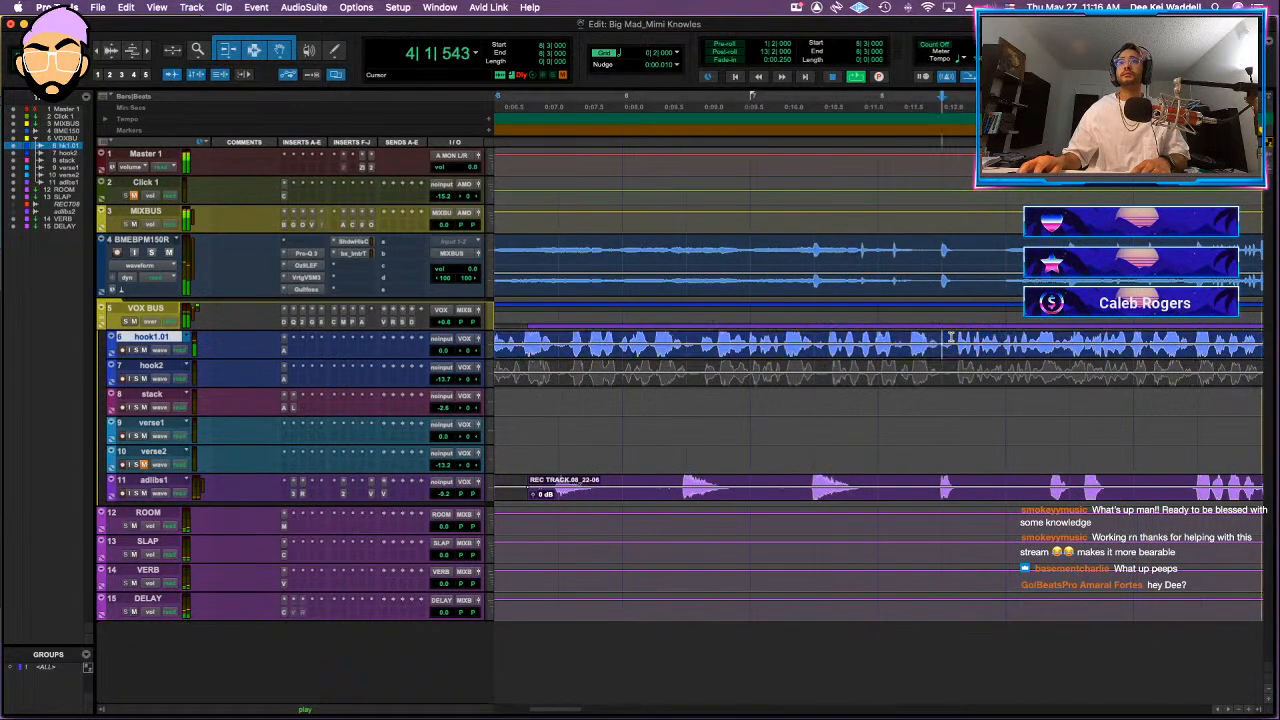
{"action": "left_click", "coordinate": [891, 348]}
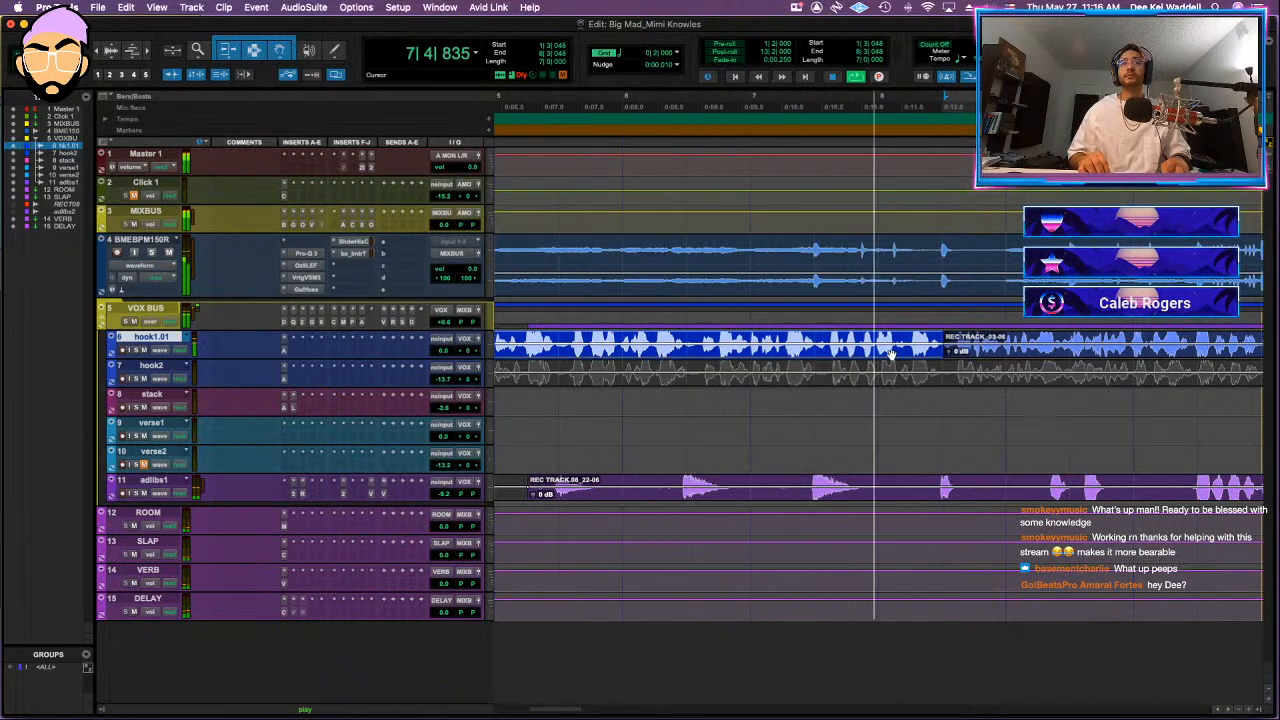
{"action": "left_click_drag", "start_coordinate": [940, 358], "coordinate": [957, 359]}
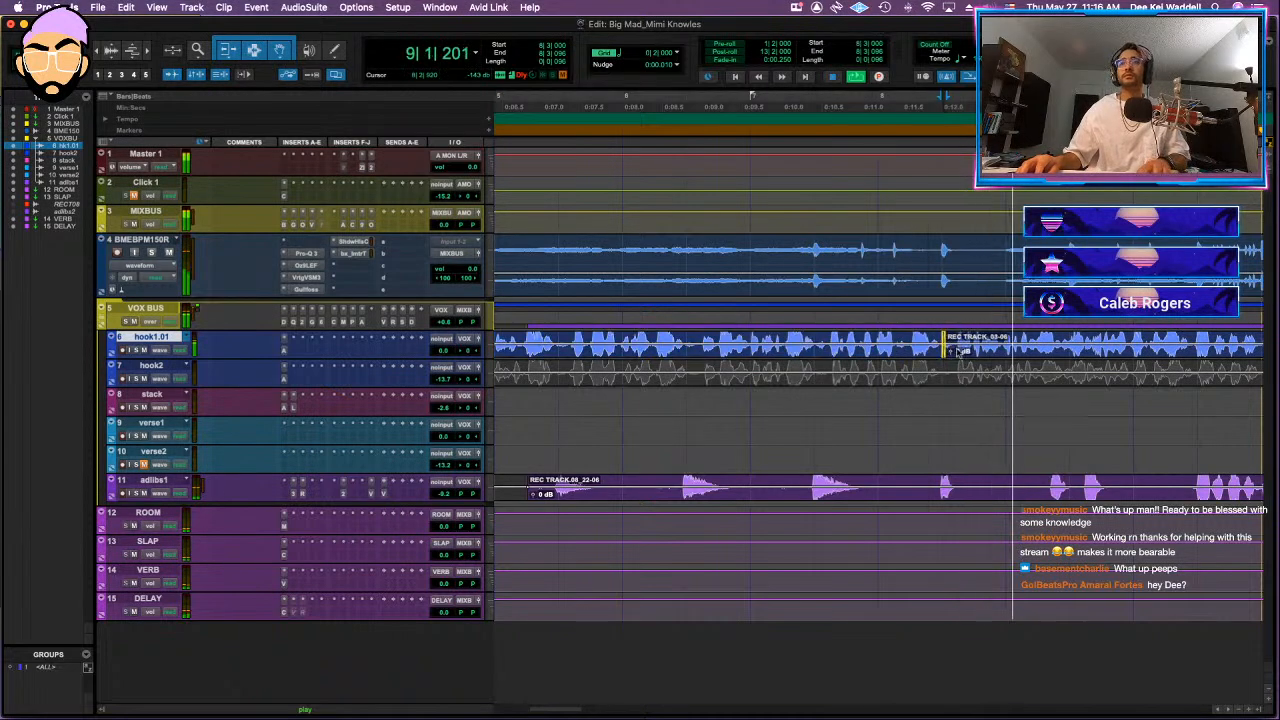
- Save the session and play the edited first chorus from the beginning of the song
{"action": "key", "text": "r"}
{"action": "key", "text": "r"}
{"action": "key", "text": "r"}
{"action": "key", "text": "super+s"}
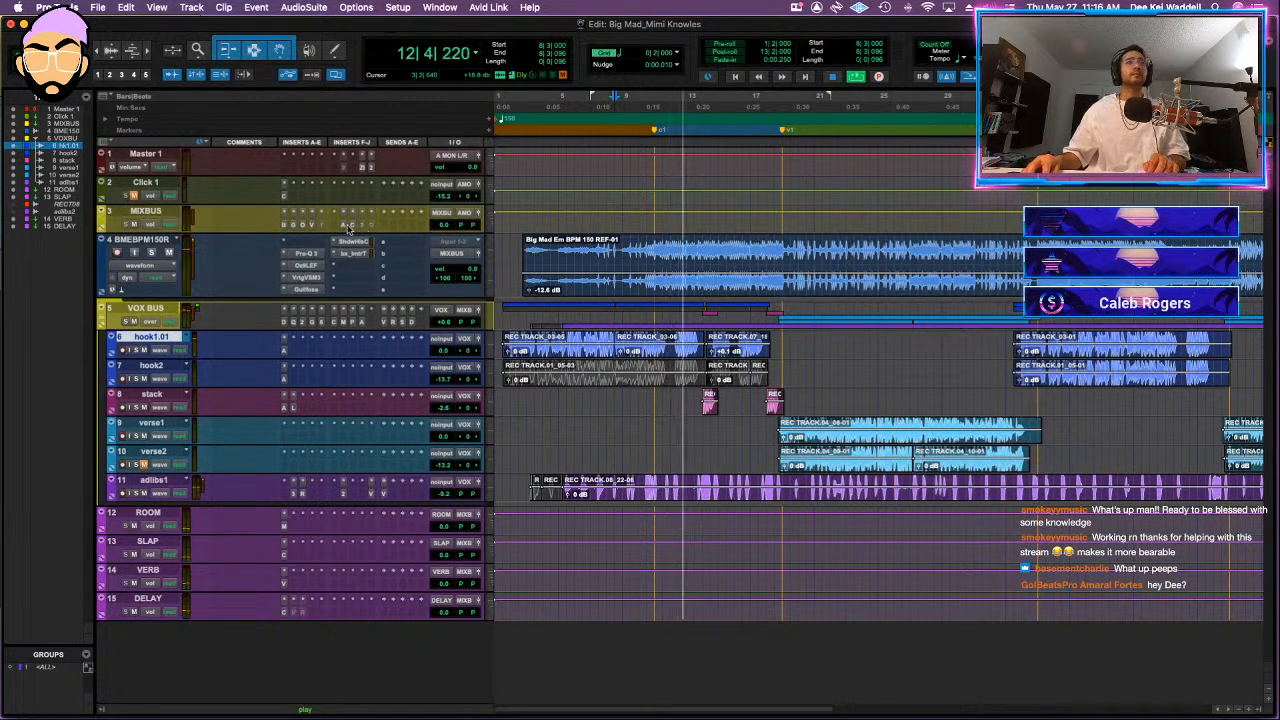
{"action": "key", "text": "Return"}
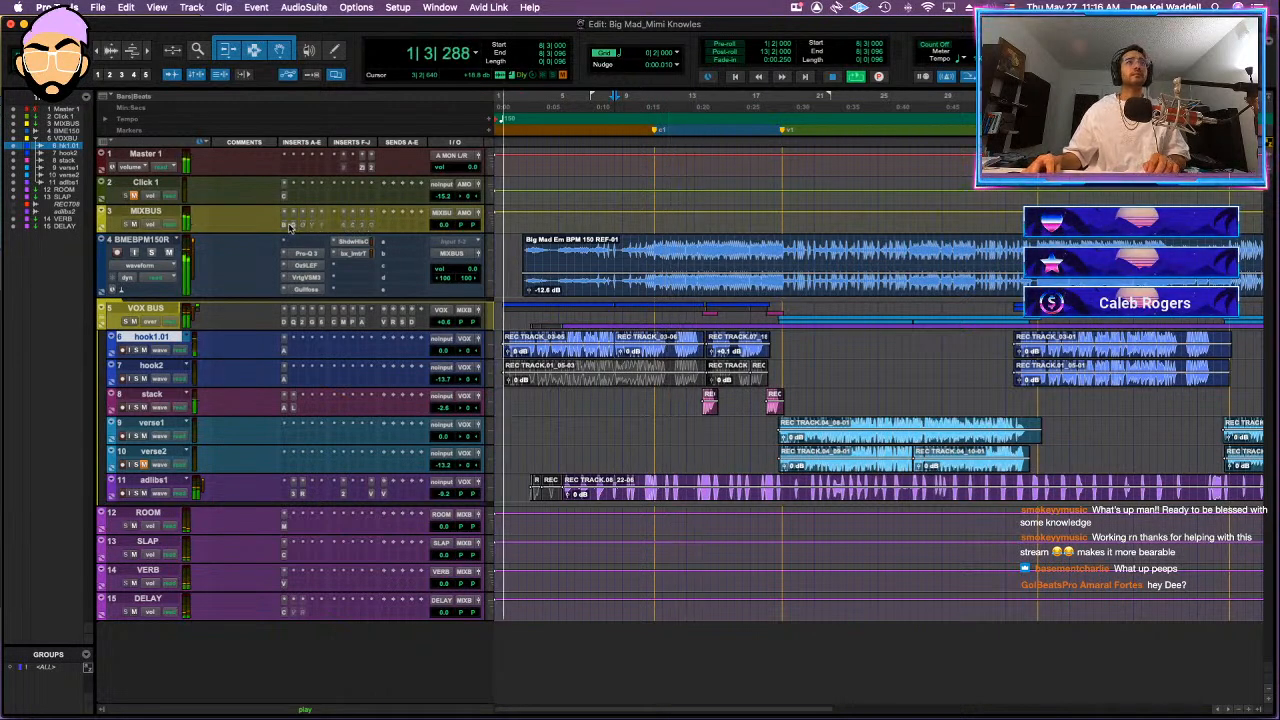
{"action": "key", "text": "super+s"}
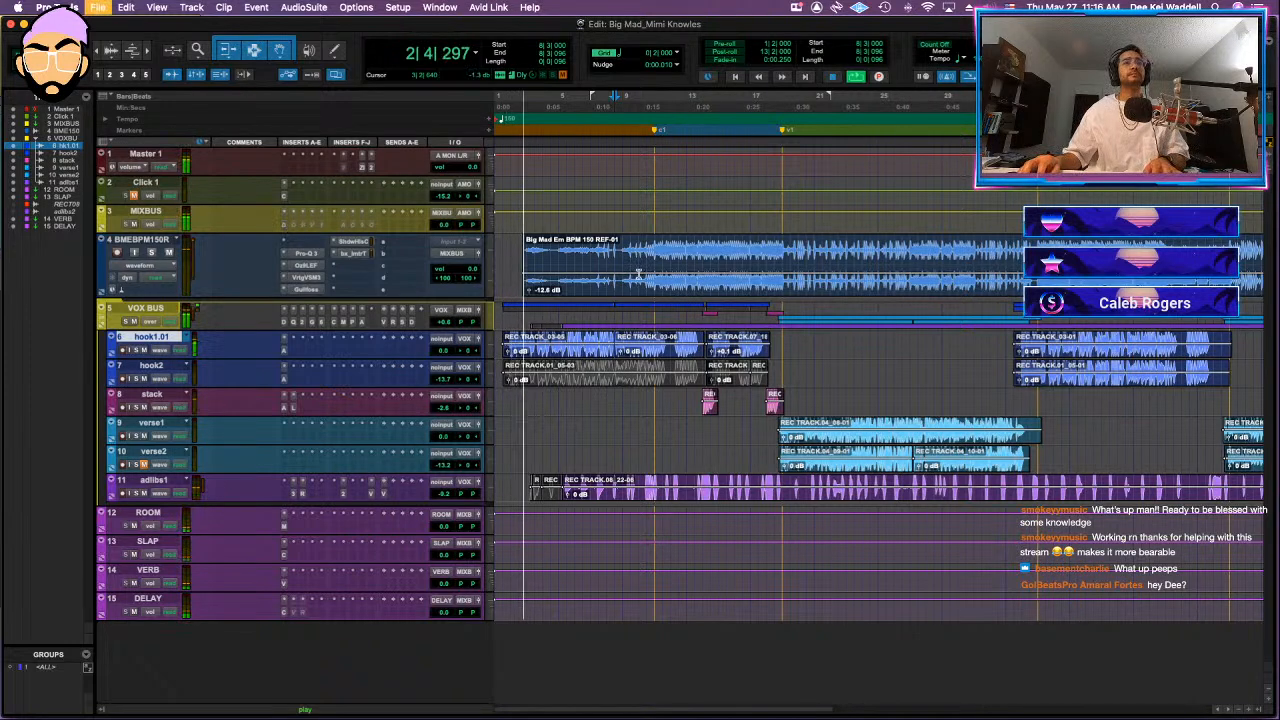
- Start an audio import after the BMEBPM150R track and browse to the Big Mad Stems folder on the DEEKEI MIXES 2021 drive
{"action": "left_click", "coordinate": [148, 241]}
{"action": "key", "text": "super+shift+i"}
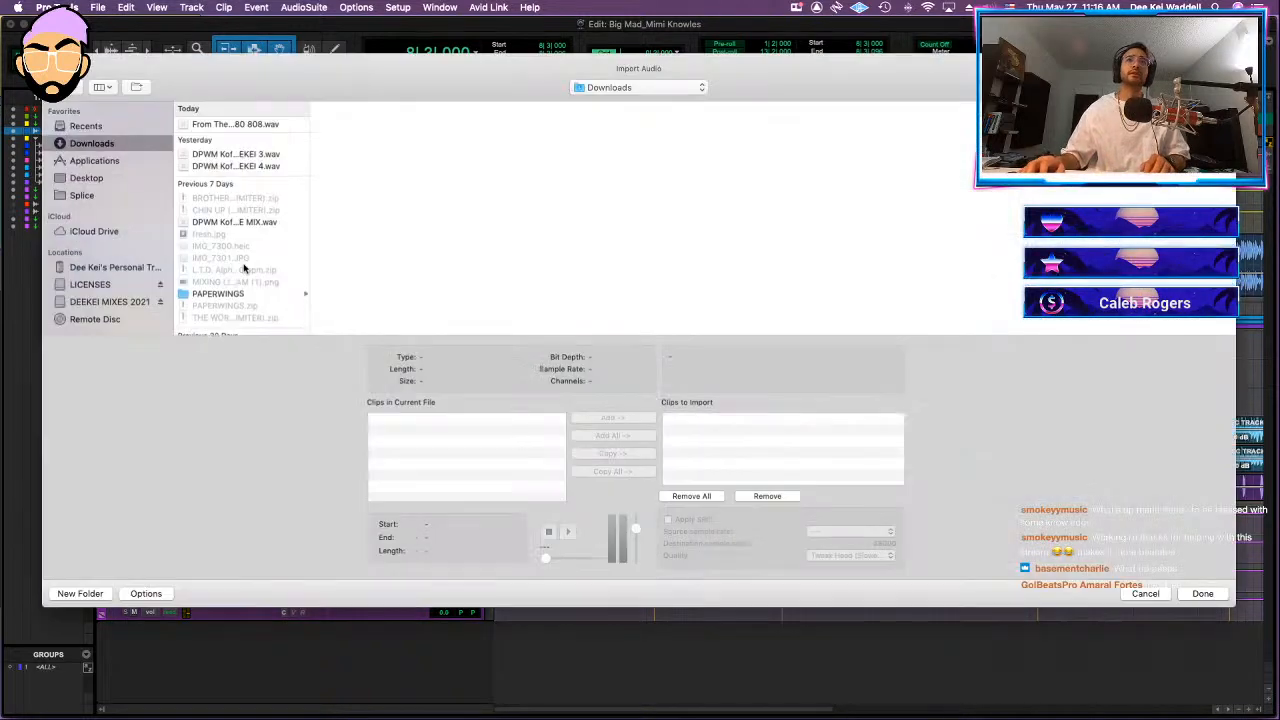
{"action": "left_click", "coordinate": [110, 301]}
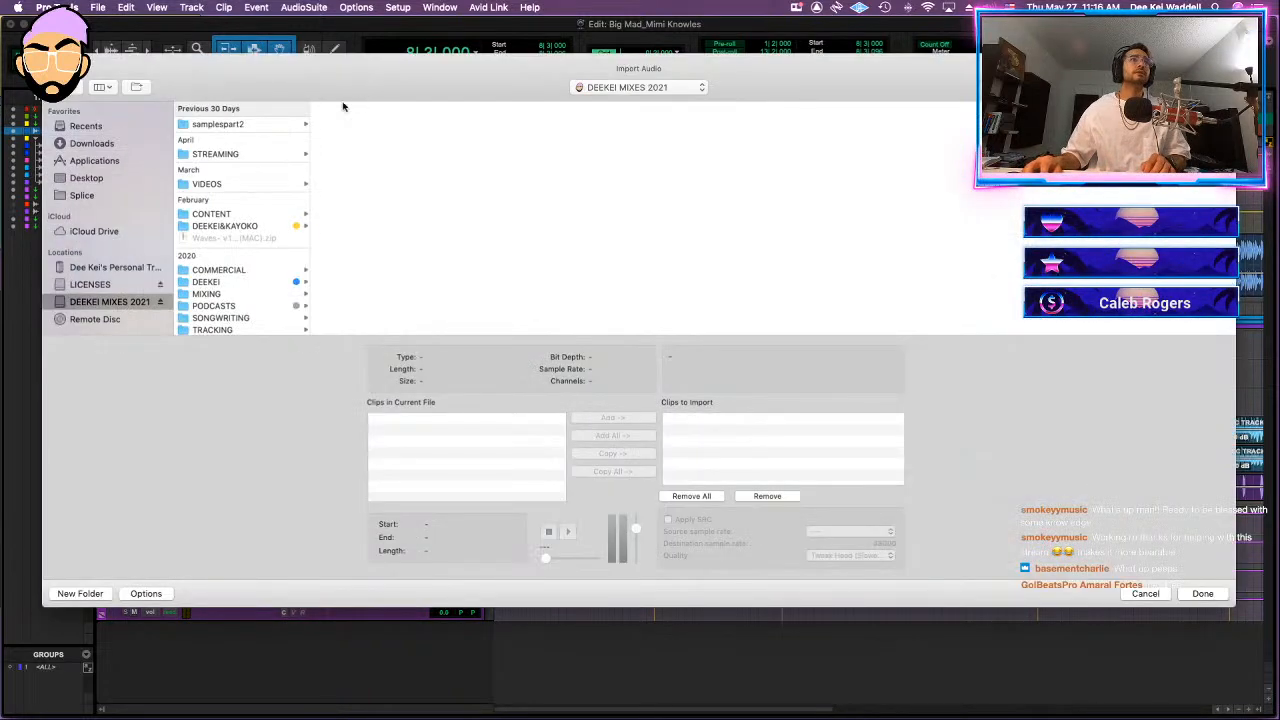
{"action": "left_click", "coordinate": [220, 317]}
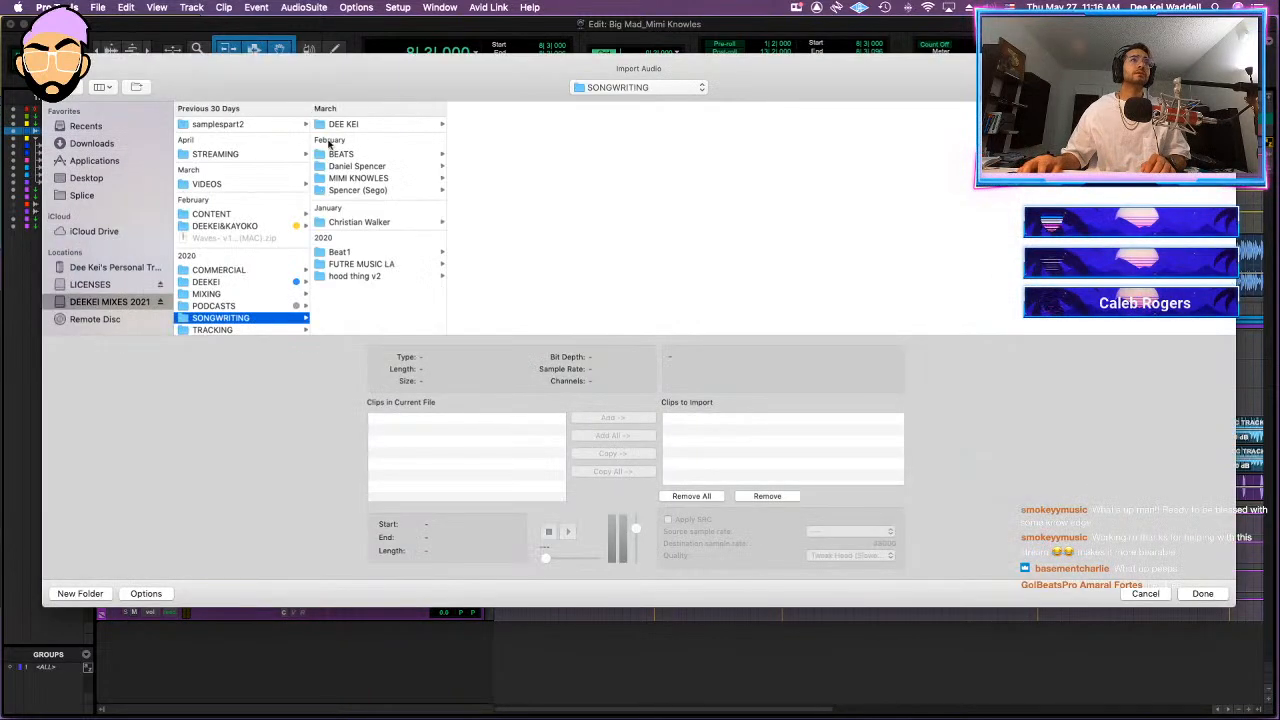
{"action": "left_click", "coordinate": [358, 178]}
{"action": "left_click", "coordinate": [513, 123]}
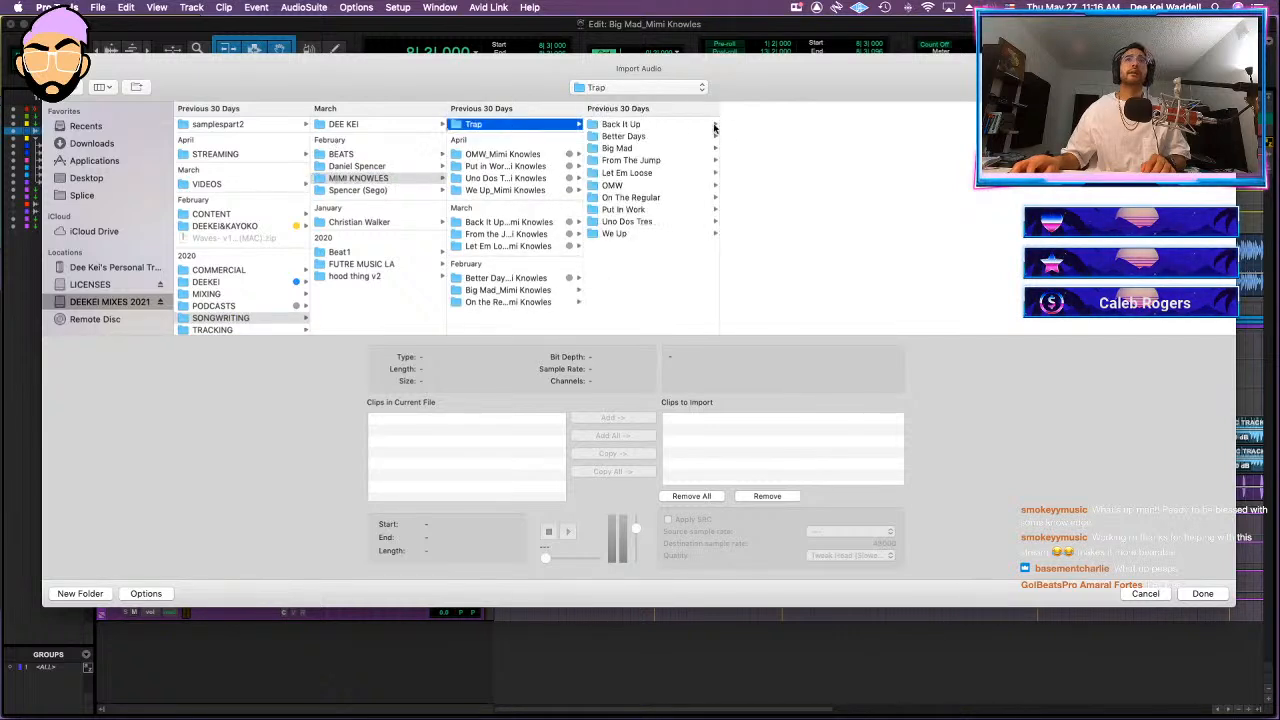
{"action": "left_click", "coordinate": [617, 148]}
{"action": "left_click", "coordinate": [766, 136]}
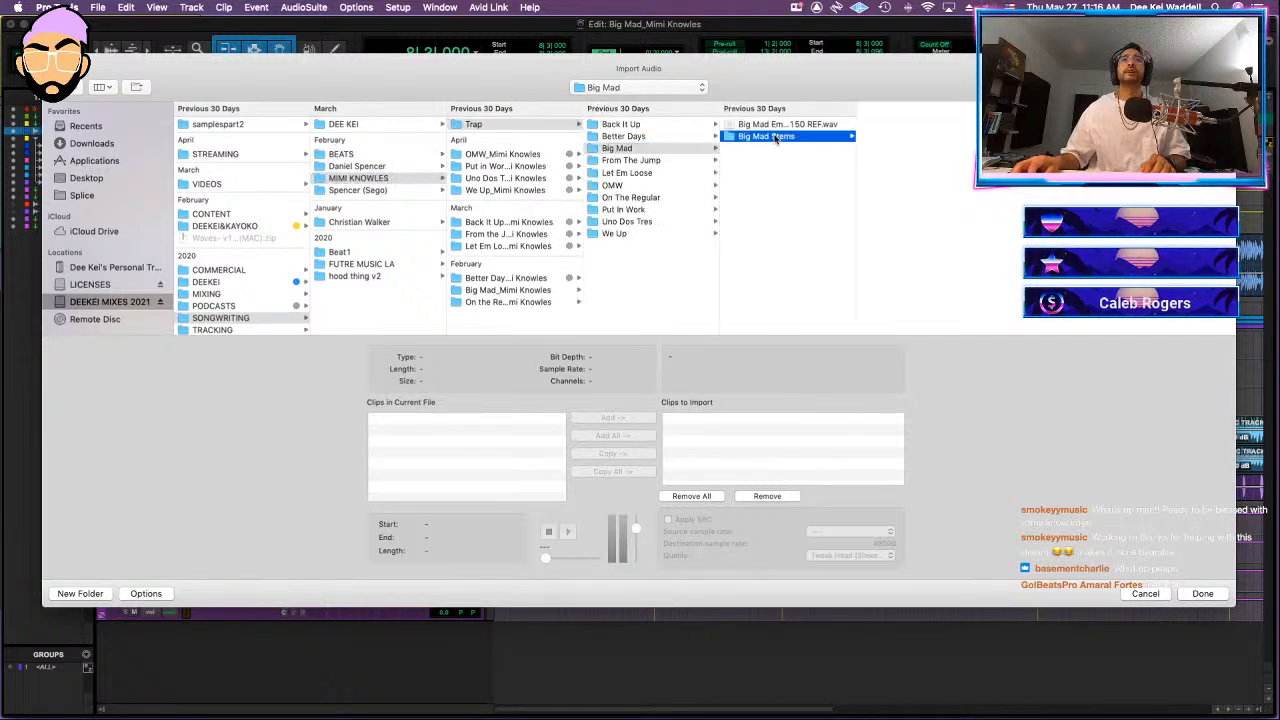
- Import all the Big Mad stem files as copies onto new tracks, located at the session start
{"action": "left_click", "coordinate": [920, 124]}
{"action": "left_click", "coordinate": [904, 294], "text": "shift"}
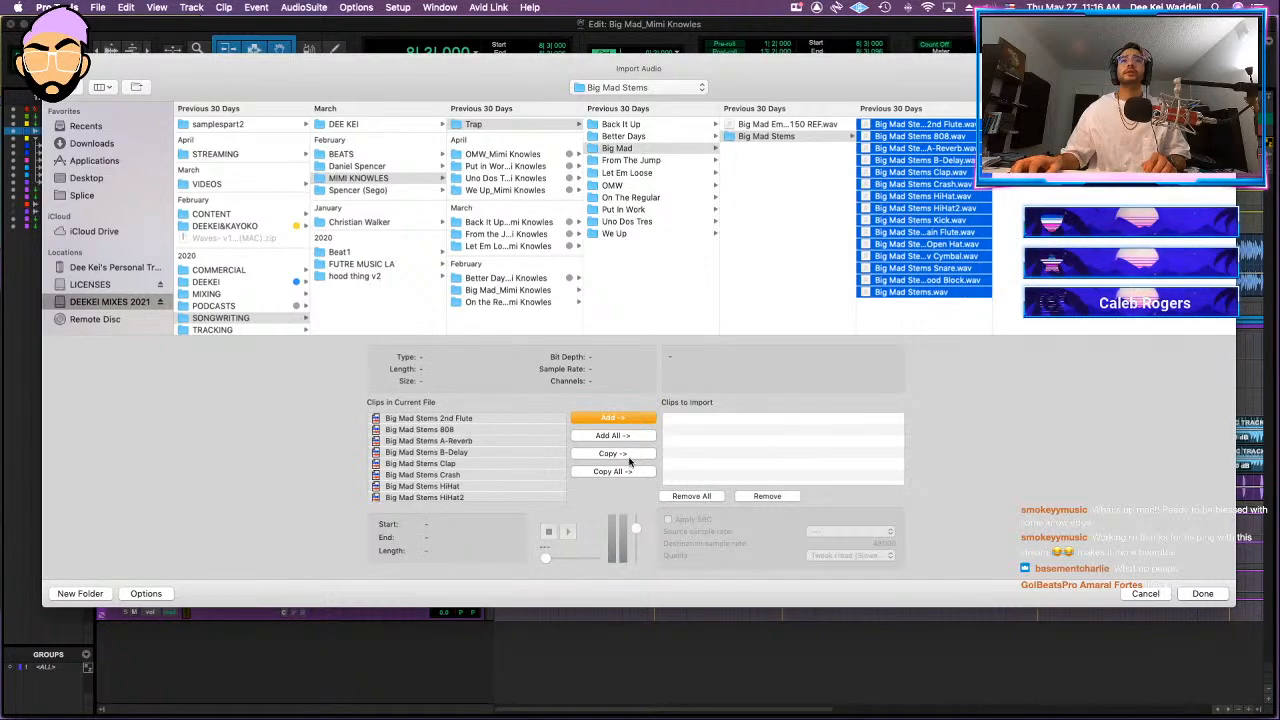
{"action": "left_click", "coordinate": [626, 456]}
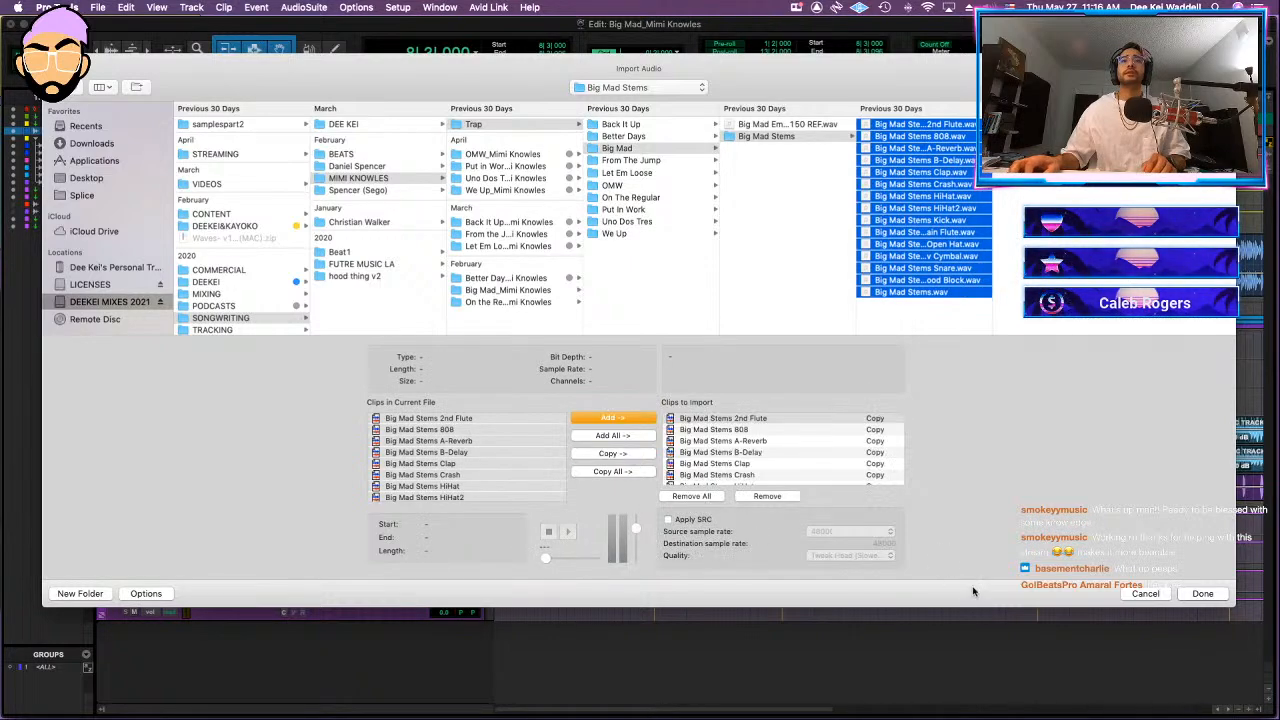
{"action": "left_click", "coordinate": [1220, 600]}
{"action": "left_click", "coordinate": [1218, 600]}
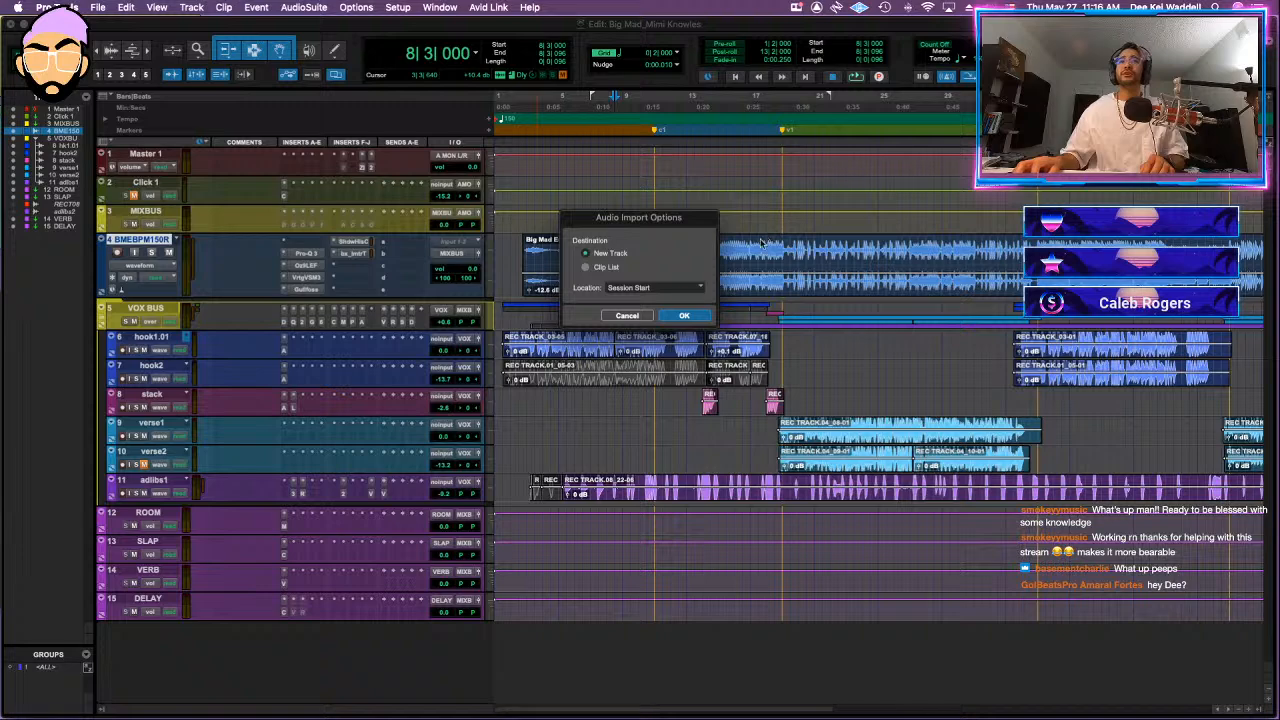
{"action": "left_click", "coordinate": [680, 316]}
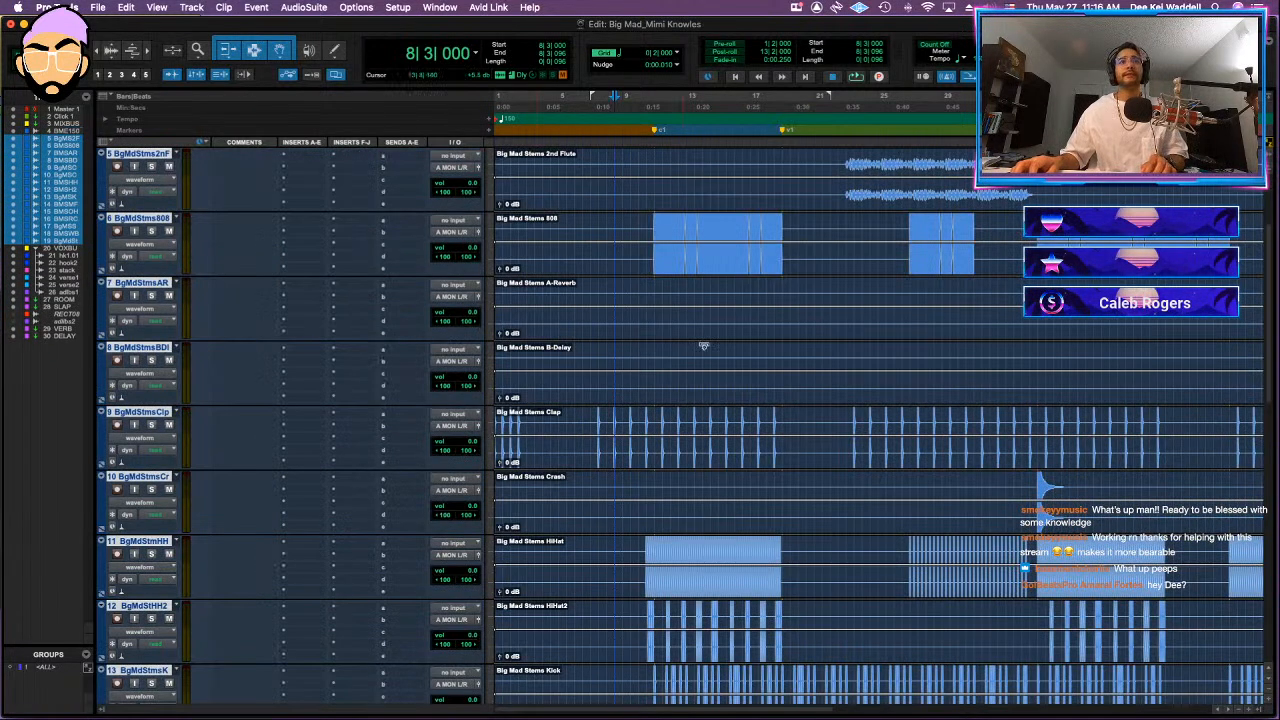
- Set the height of the imported stem tracks to small
{"action": "left_click", "coordinate": [492, 431]}
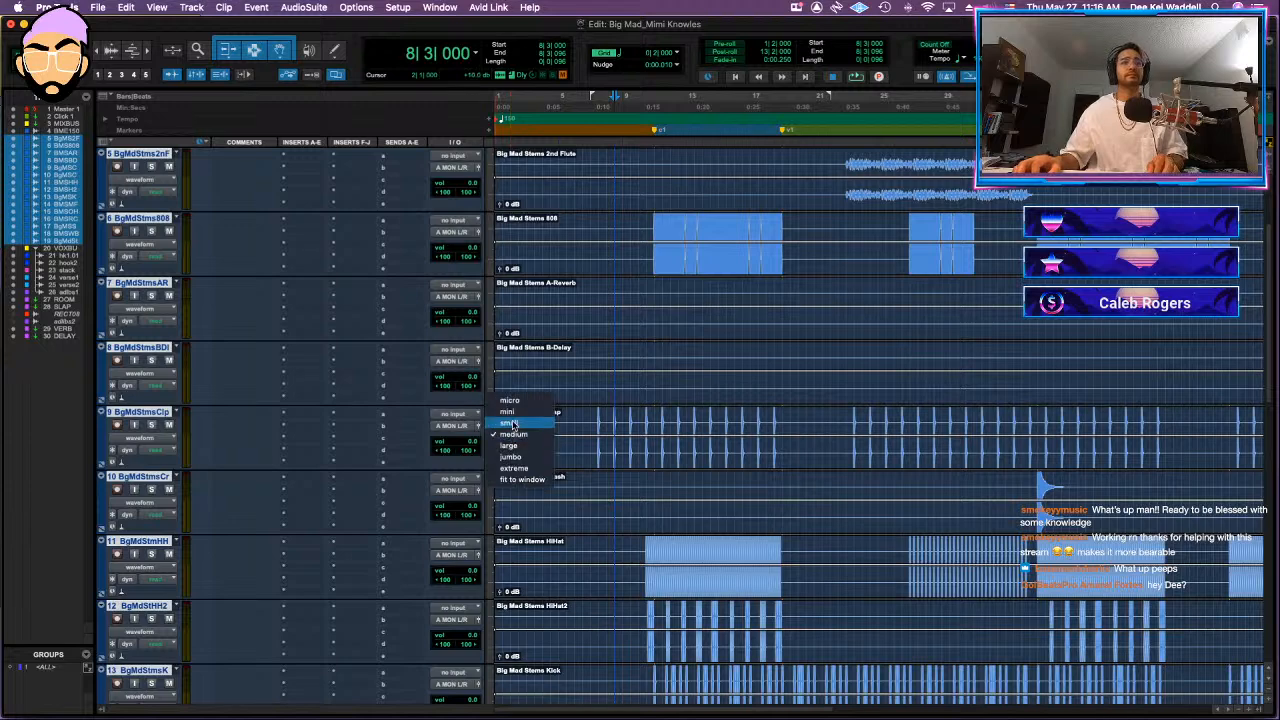
{"action": "left_click", "coordinate": [510, 423]}
{"action": "scroll", "coordinate": [695, 298], "scroll_direction": "up", "scroll_amount": 5}
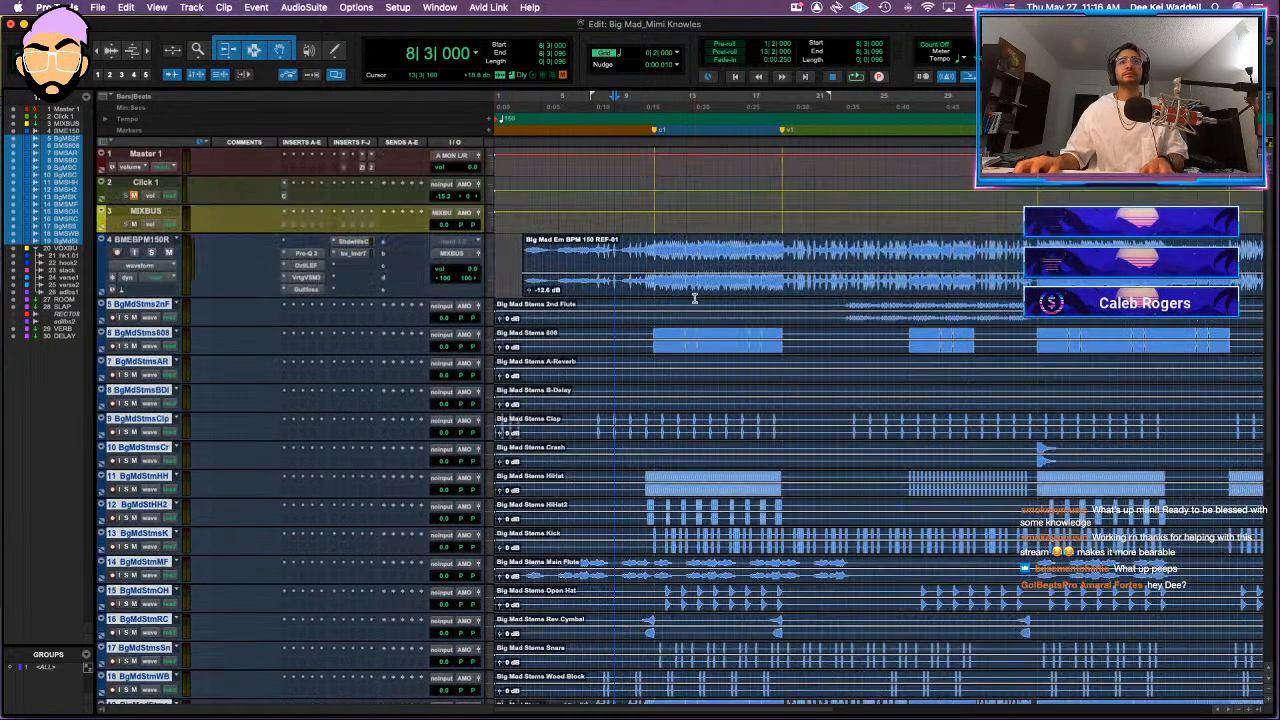
- Move all the imported stem tracks into a new stereo routing folder named BEAT, with the tracks routed to it
{"action": "left_click", "coordinate": [638, 309]}
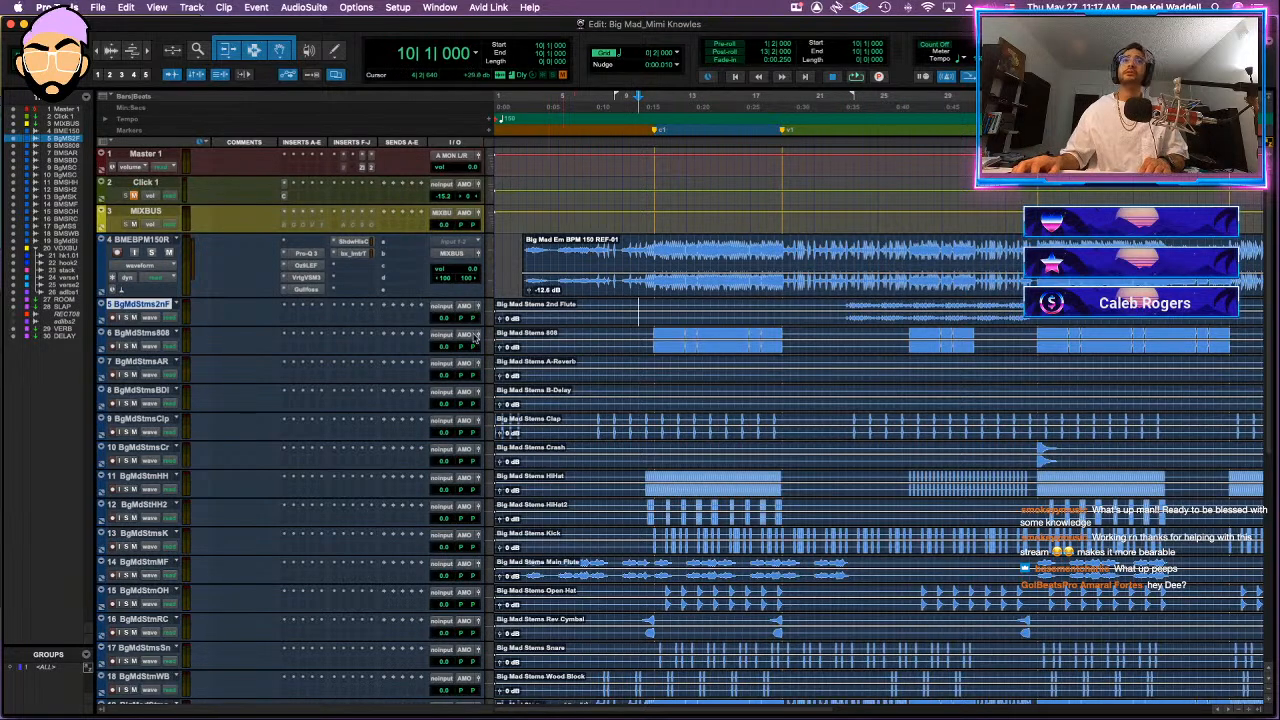
{"action": "scroll", "coordinate": [152, 305], "scroll_direction": "down", "scroll_amount": 10}
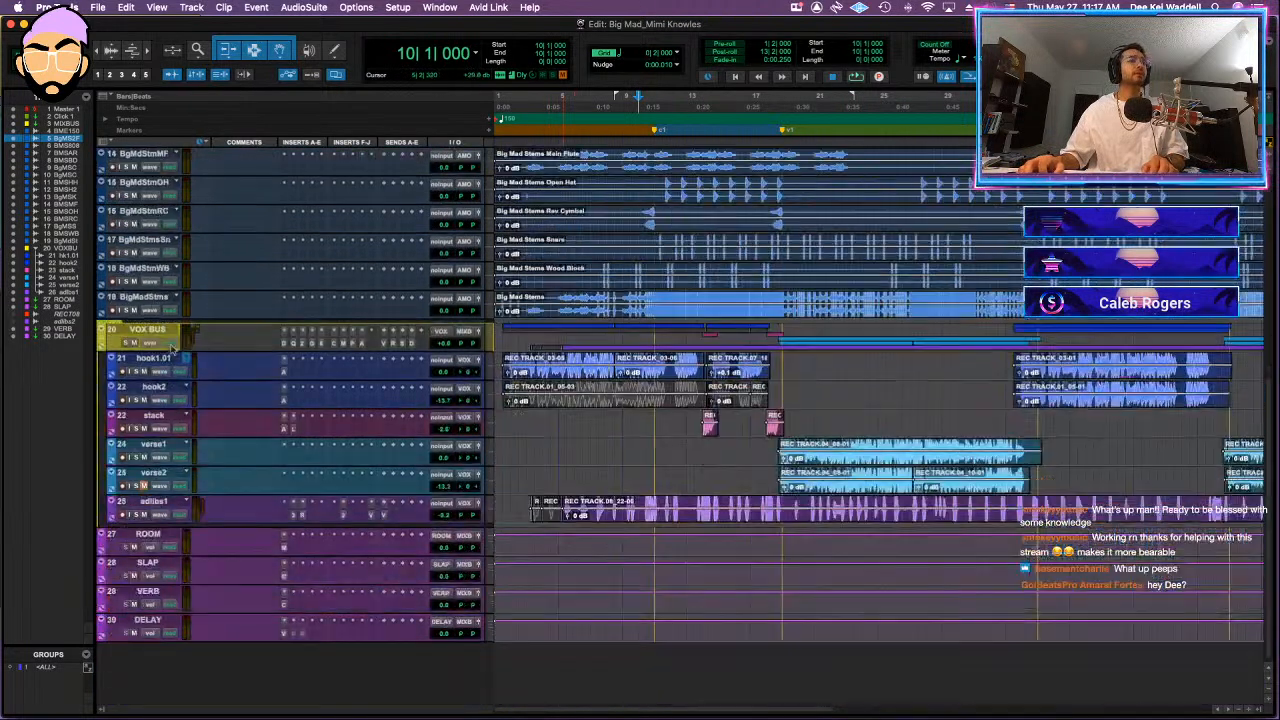
{"action": "left_click", "coordinate": [152, 304], "text": "shift"}
{"action": "scroll", "coordinate": [400, 322], "scroll_direction": "up", "scroll_amount": 10}
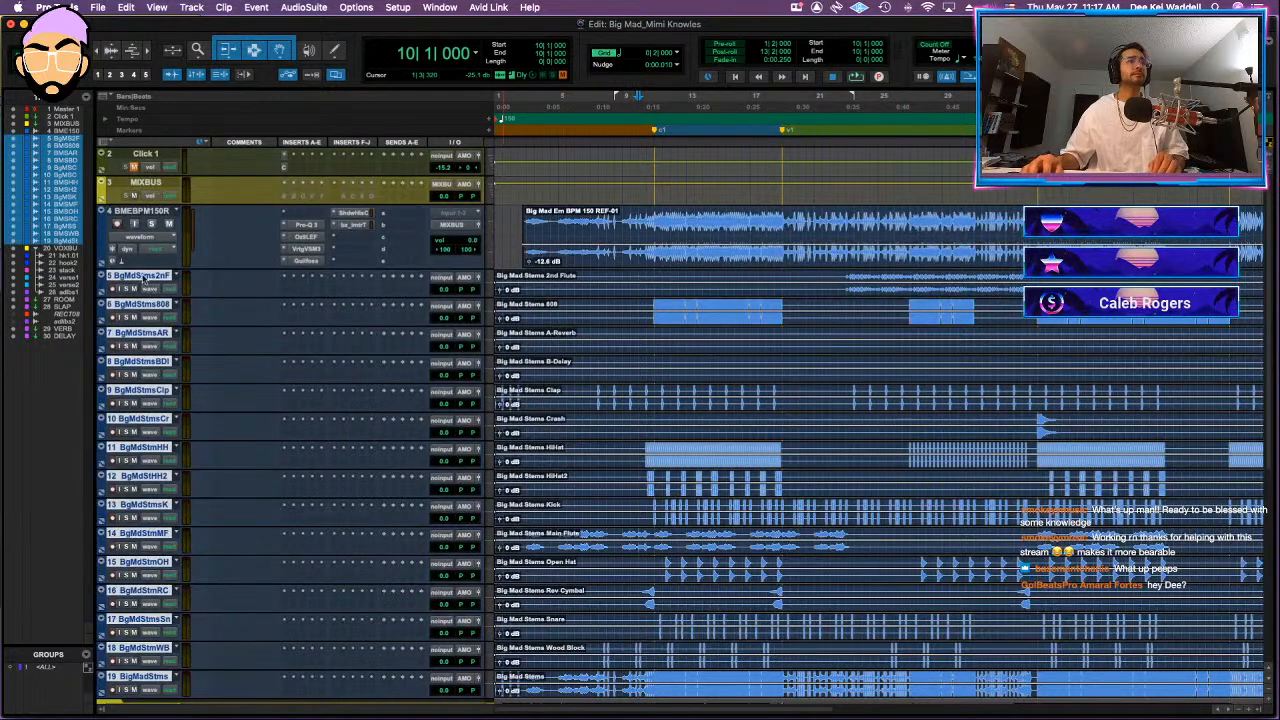
{"action": "right_click", "coordinate": [143, 278]}
{"action": "mouse_move", "coordinate": [194, 328]}
{"action": "left_click", "coordinate": [303, 330]}
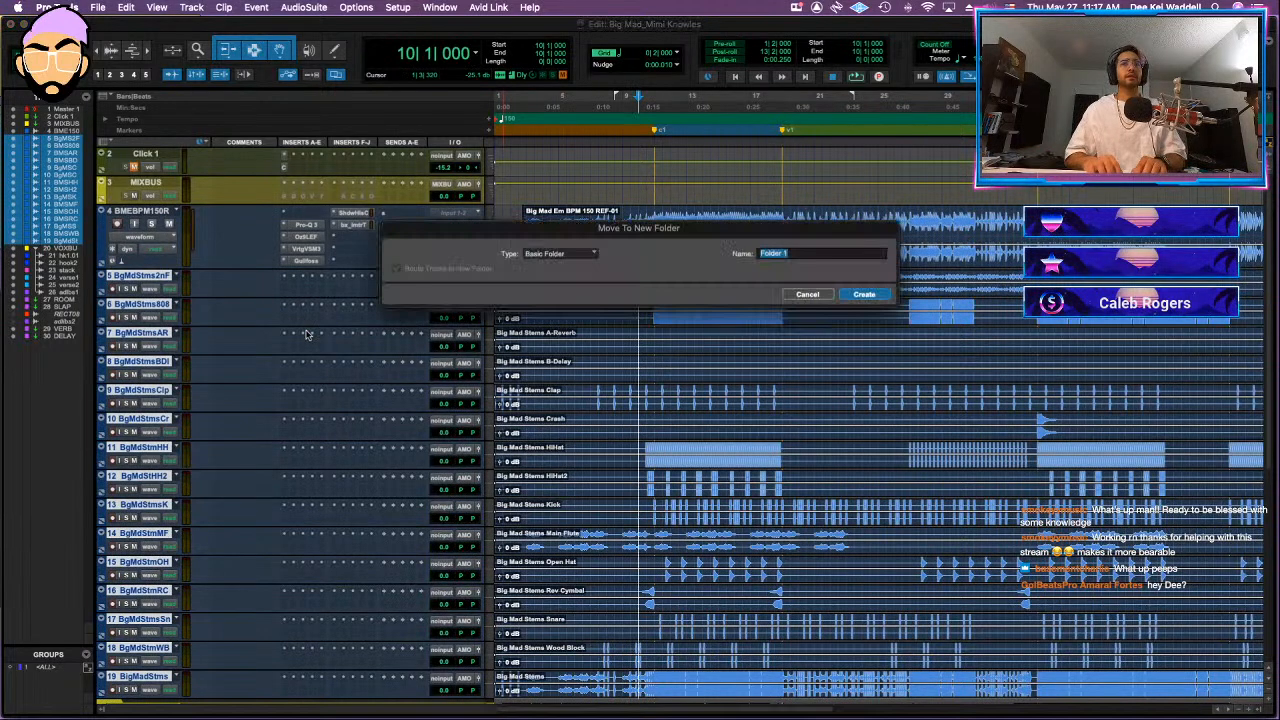
{"action": "type", "text": "BEAT"}
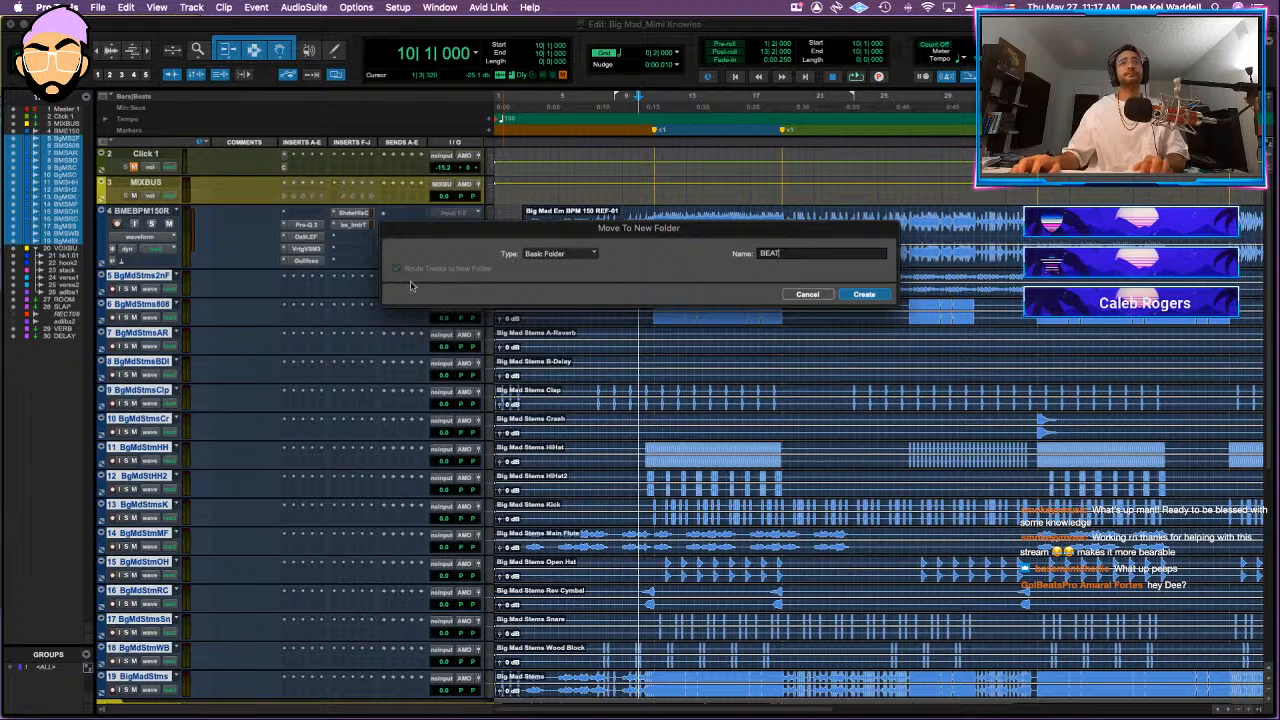
{"action": "left_click", "coordinate": [556, 255]}
{"action": "left_click", "coordinate": [560, 243]}
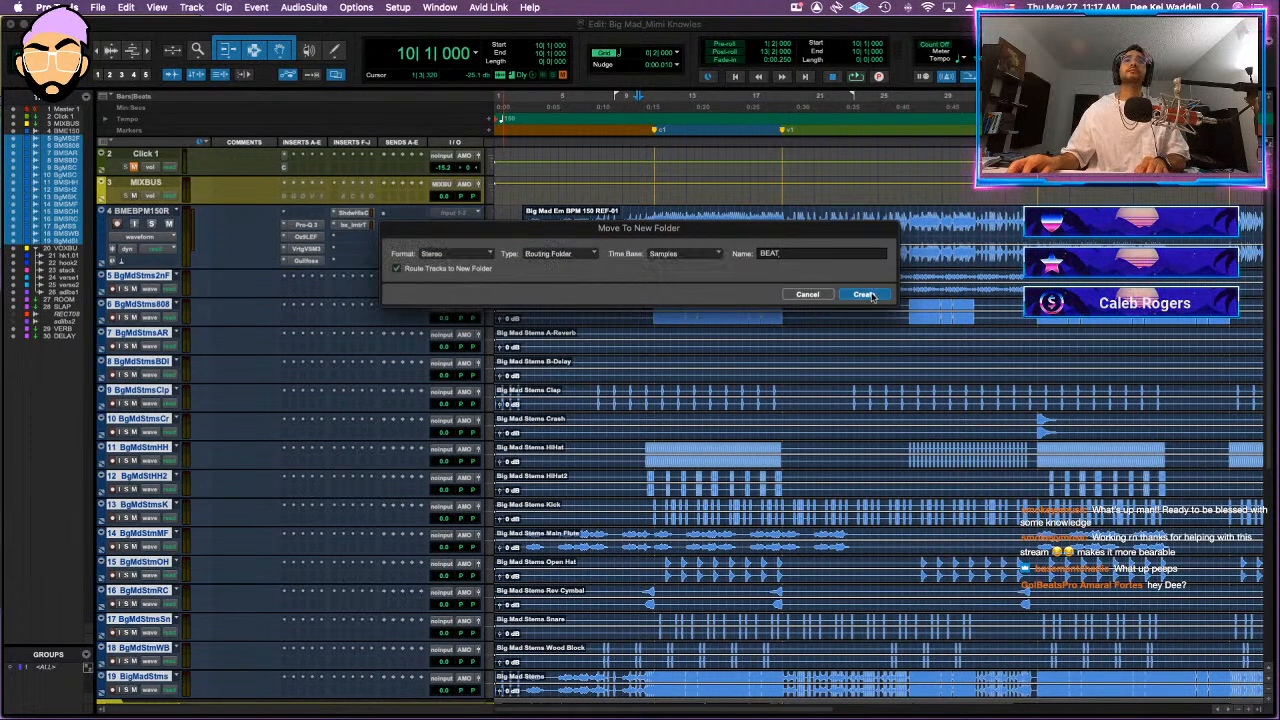
{"action": "left_click", "coordinate": [864, 295]}
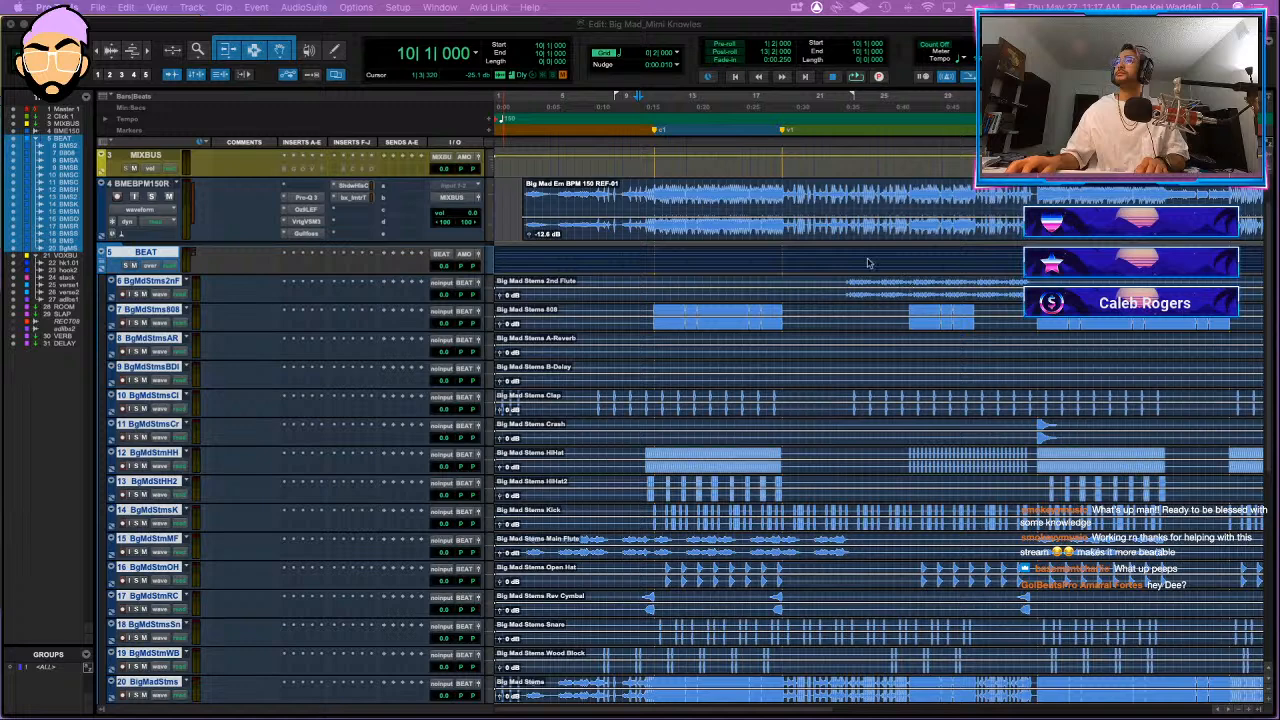
- Play the imported stems from the first chorus marker at 11|1|000 and stop playback
{"action": "left_click", "coordinate": [679, 167]}
{"action": "left_click", "coordinate": [655, 167]}
{"action": "key", "text": "space"}
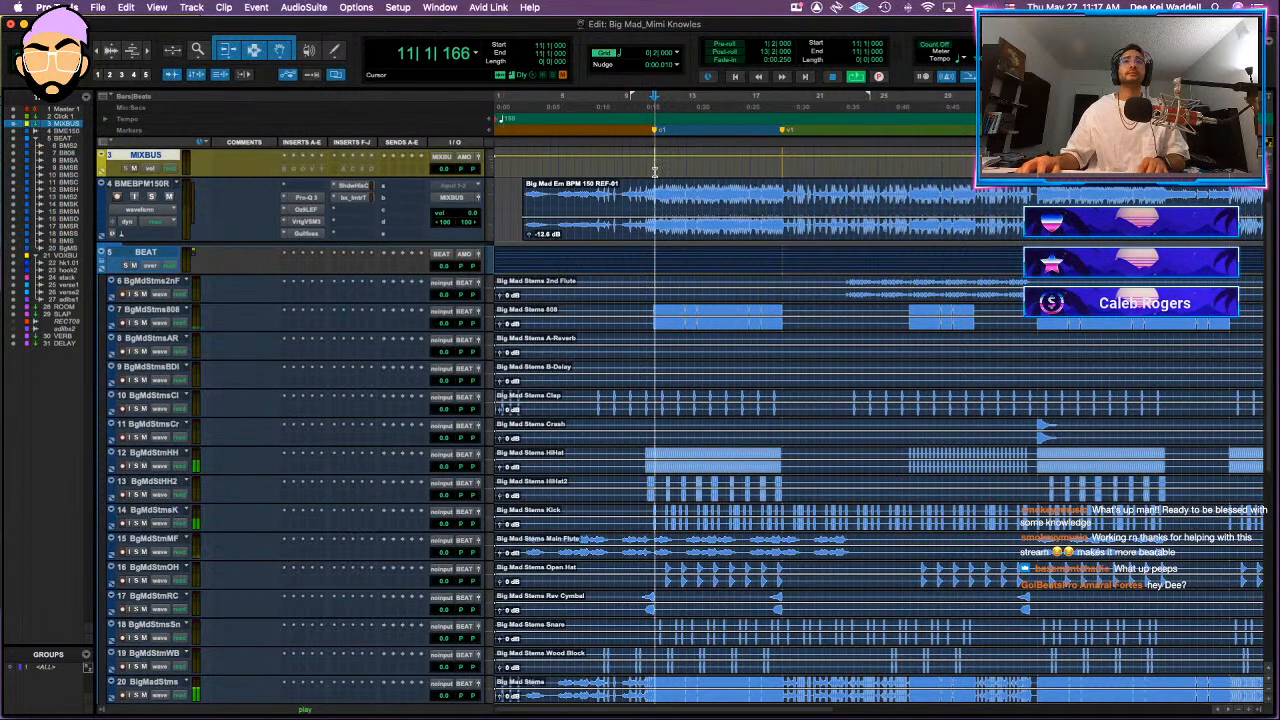
{"action": "key", "text": "space"}
- Select the full length of every stem clip in the BEAT folder and lower their clip gain to -11.5 dB
{"action": "key", "text": "r"}
{"action": "key", "text": "r"}
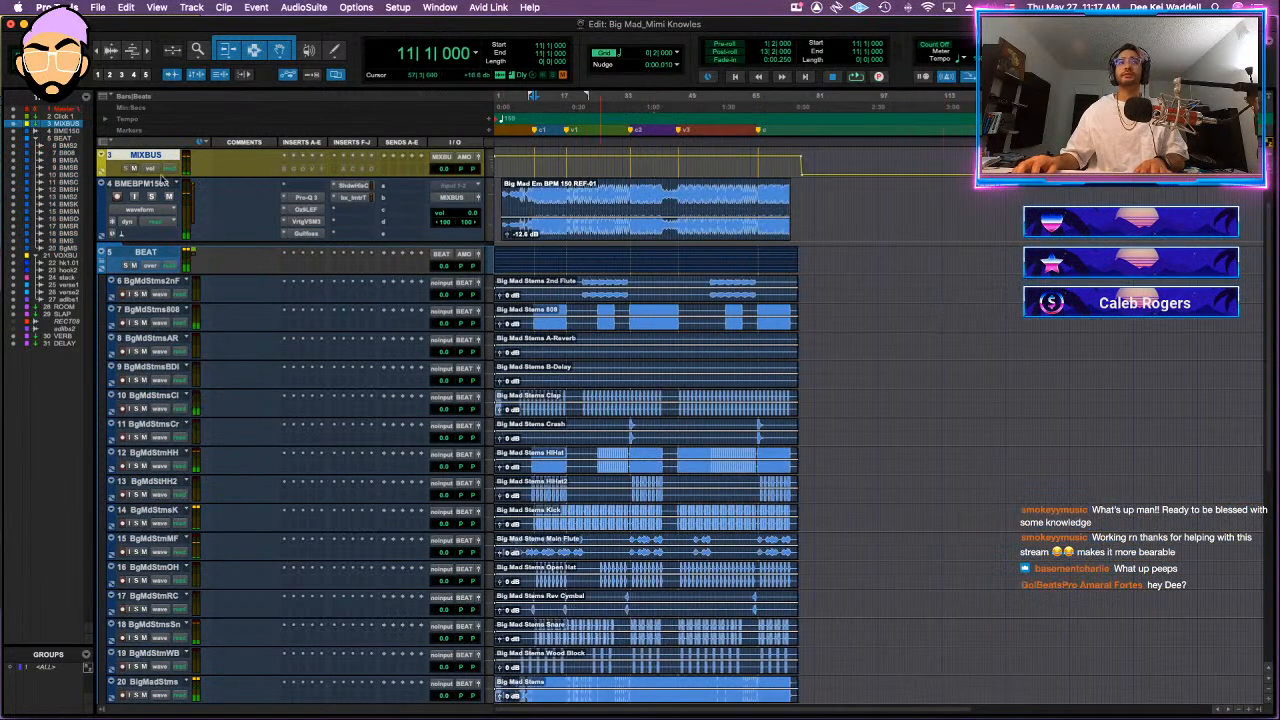
{"action": "left_click_drag", "start_coordinate": [822, 283], "coordinate": [587, 535]}
{"action": "scroll", "coordinate": [133, 571], "scroll_direction": "up", "scroll_amount": 5}
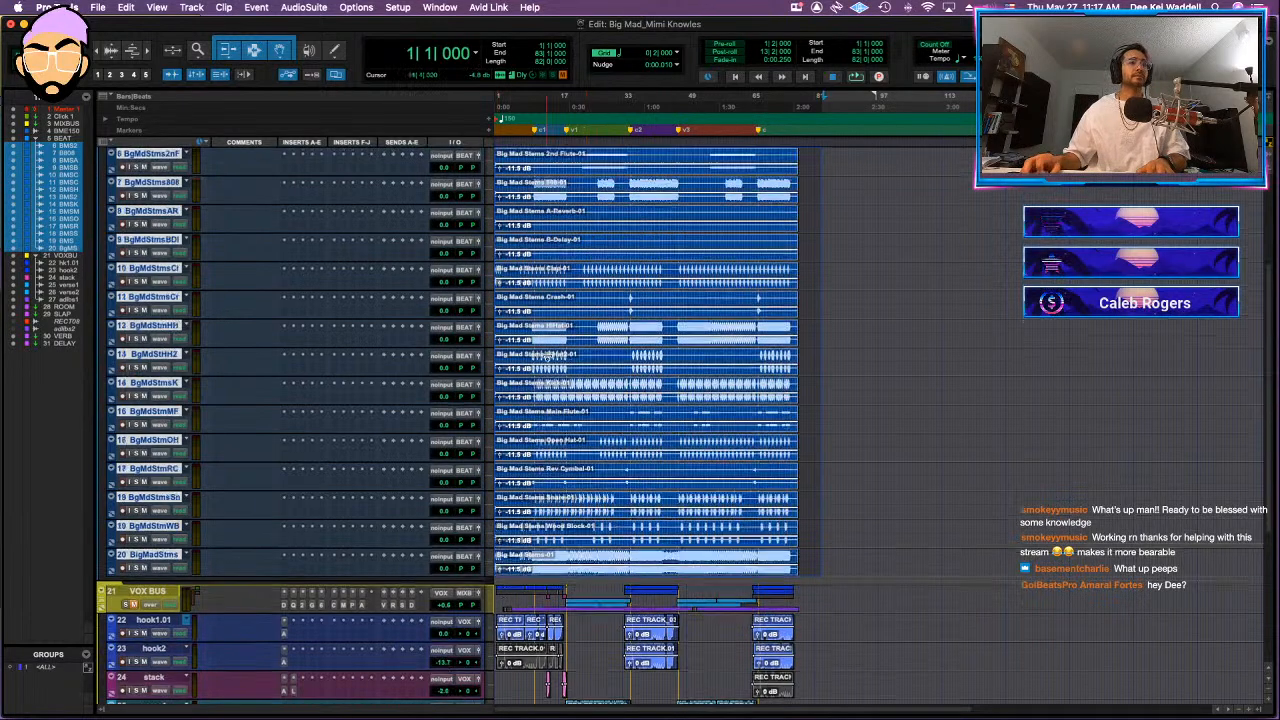
- Start playback and move the 808 stem track to the top of the BEAT folder, above 2nd Flute
{"action": "left_click", "coordinate": [535, 333]}
{"action": "key", "text": "t"}
{"action": "scroll", "coordinate": [264, 349], "scroll_direction": "down", "scroll_amount": 3}
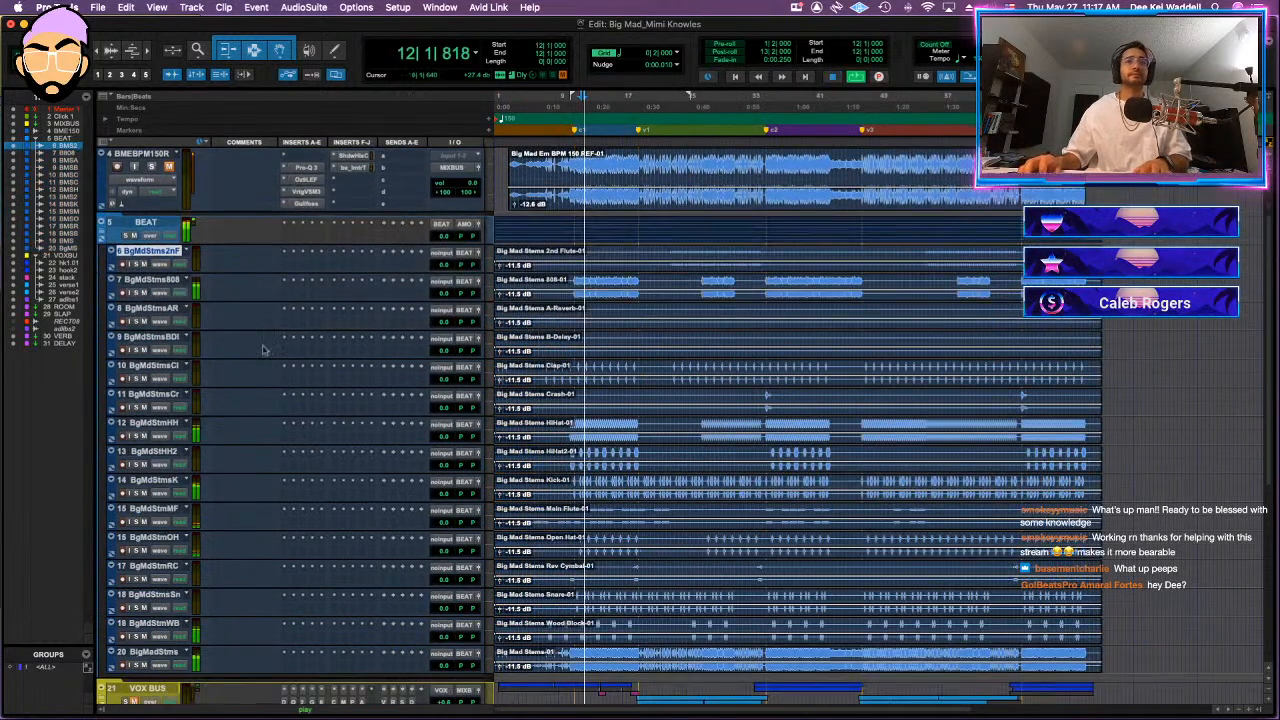
{"action": "left_click_drag", "start_coordinate": [155, 280], "coordinate": [156, 243]}
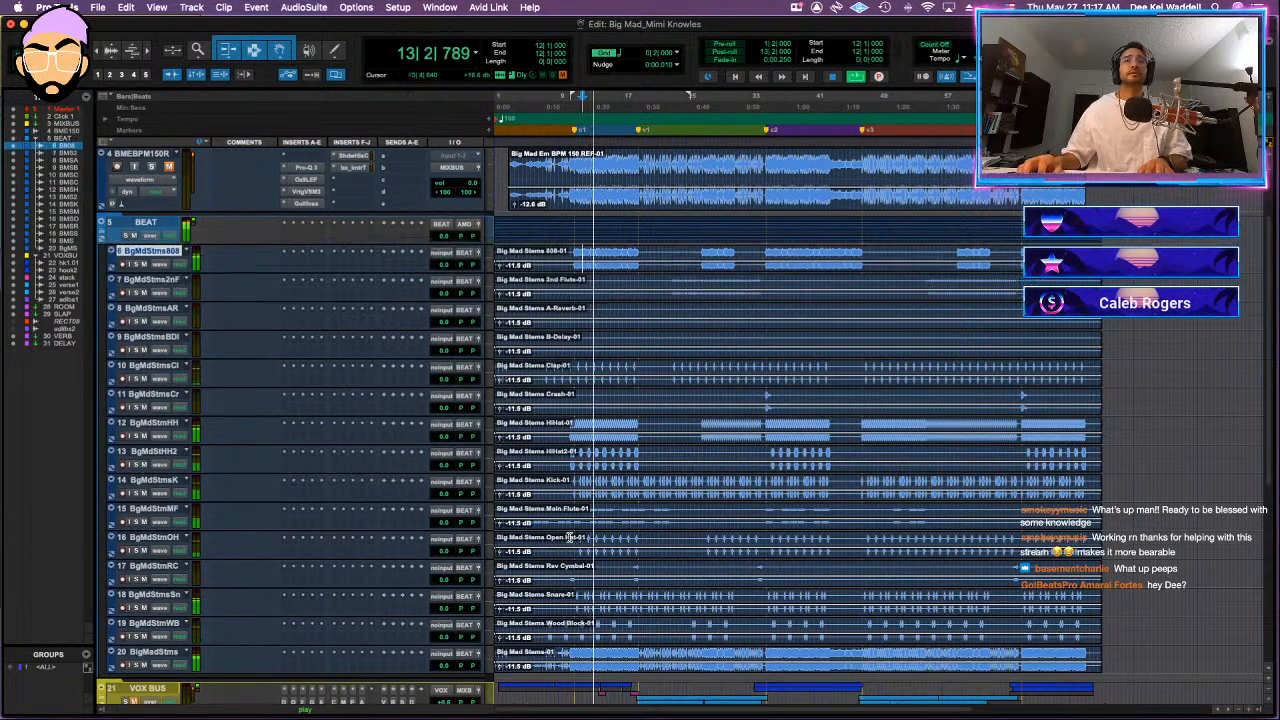
- Increase the vertical waveform zoom so the quieter stem waveforms are easy to read
{"action": "scroll", "coordinate": [640, 440], "scroll_direction": "left", "scroll_amount": 3}
{"action": "scroll", "coordinate": [656, 438], "scroll_direction": "down", "scroll_amount": 2}
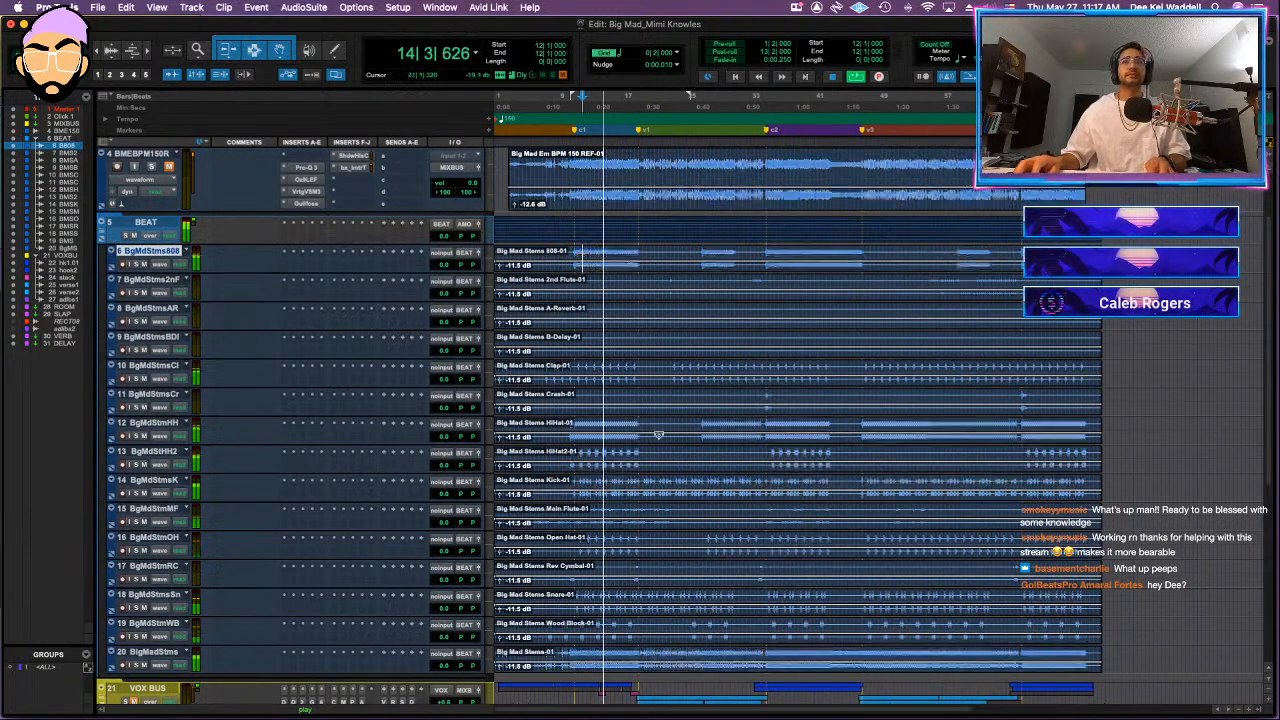
{"action": "scroll", "coordinate": [656, 440], "scroll_direction": "up", "scroll_amount": 5}
{"action": "scroll", "coordinate": [655, 443], "scroll_direction": "right", "scroll_amount": 2}
{"action": "scroll", "coordinate": [836, 363], "scroll_direction": "left", "scroll_amount": 2}
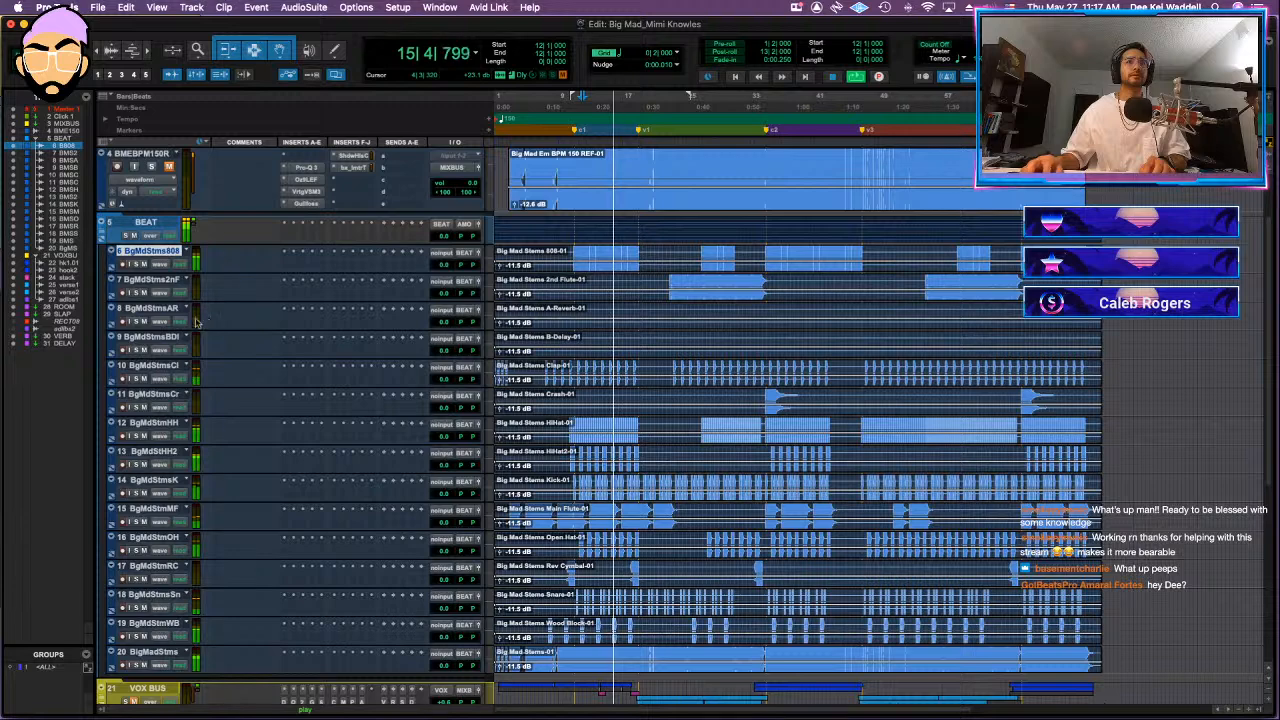
- Hide and make inactive the A-Reverb and B-Delay stems and, after muting it, the full Big Mad Stems track
{"action": "left_click", "coordinate": [150, 308]}
{"action": "right_click", "coordinate": [158, 341]}
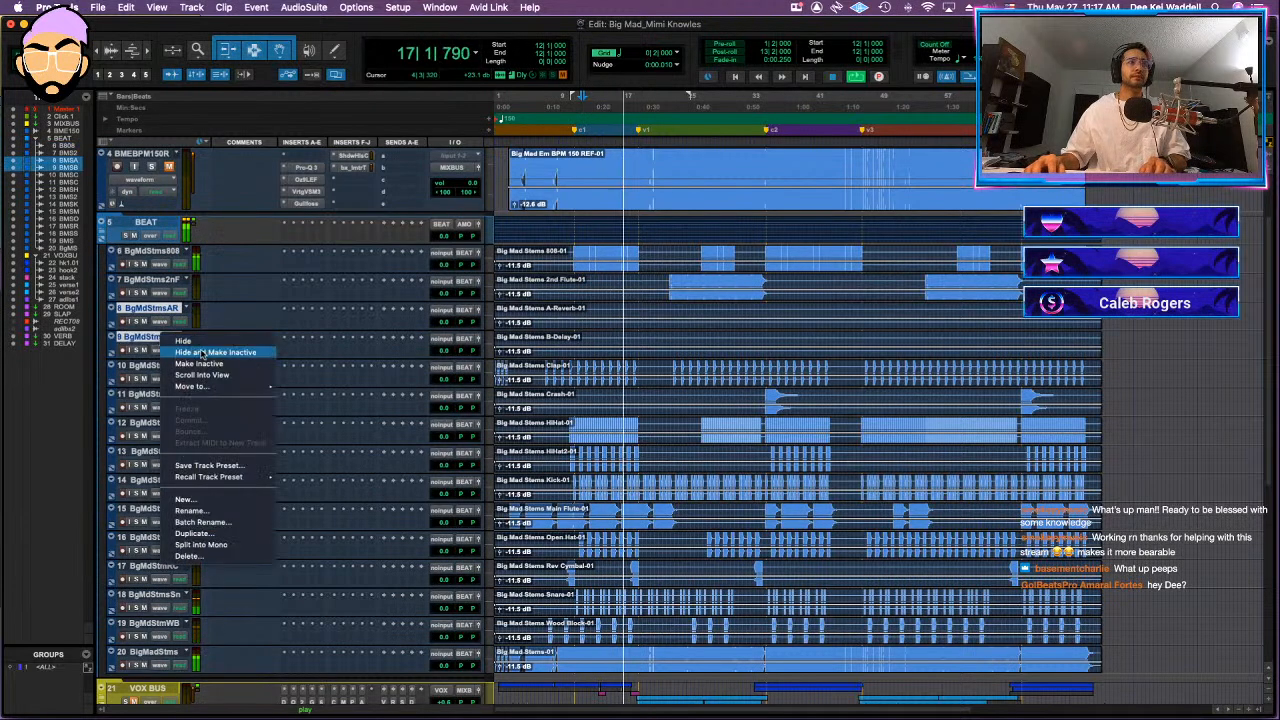
{"action": "left_click", "coordinate": [201, 352]}
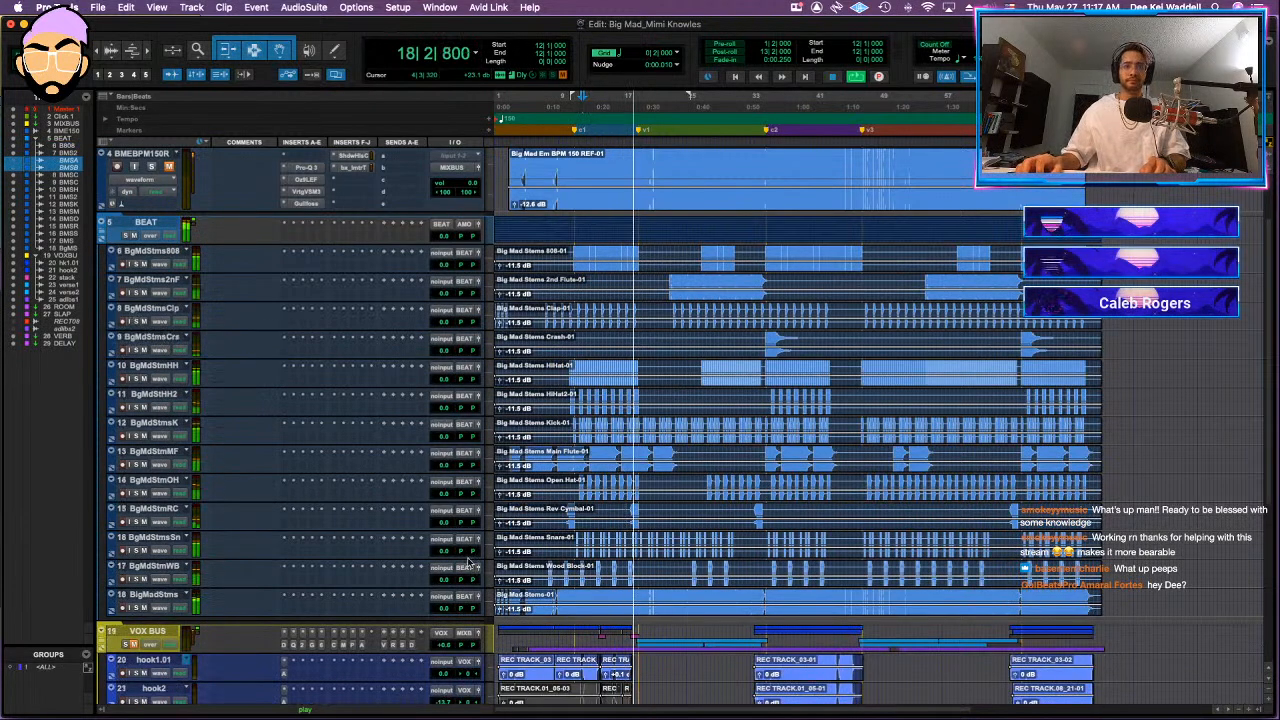
{"action": "left_click", "coordinate": [145, 608]}
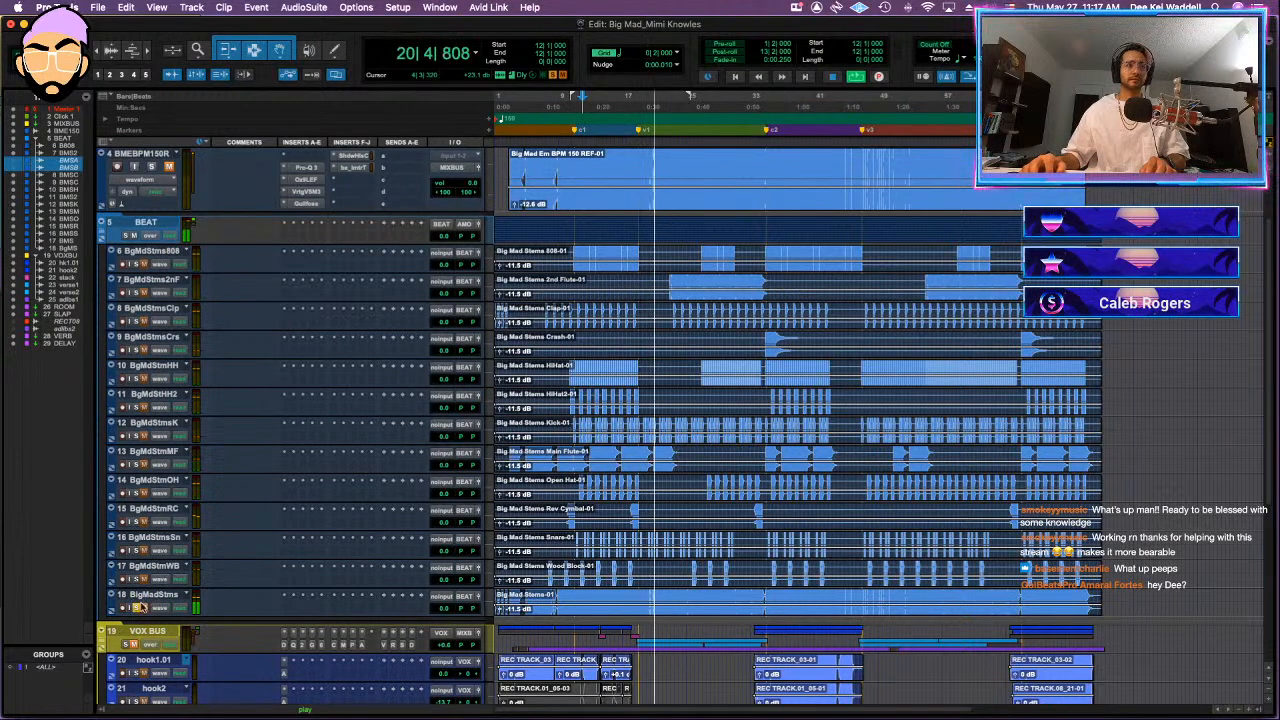
{"action": "right_click", "coordinate": [168, 597]}
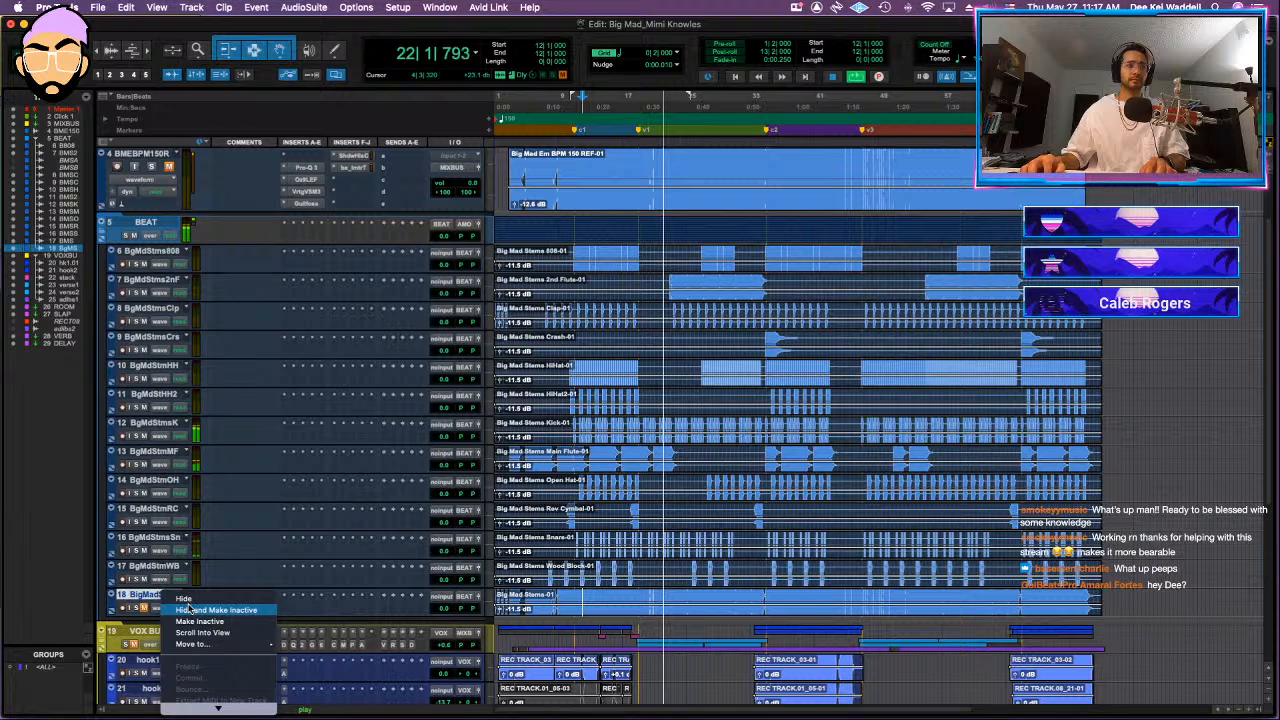
{"action": "left_click", "coordinate": [183, 598]}
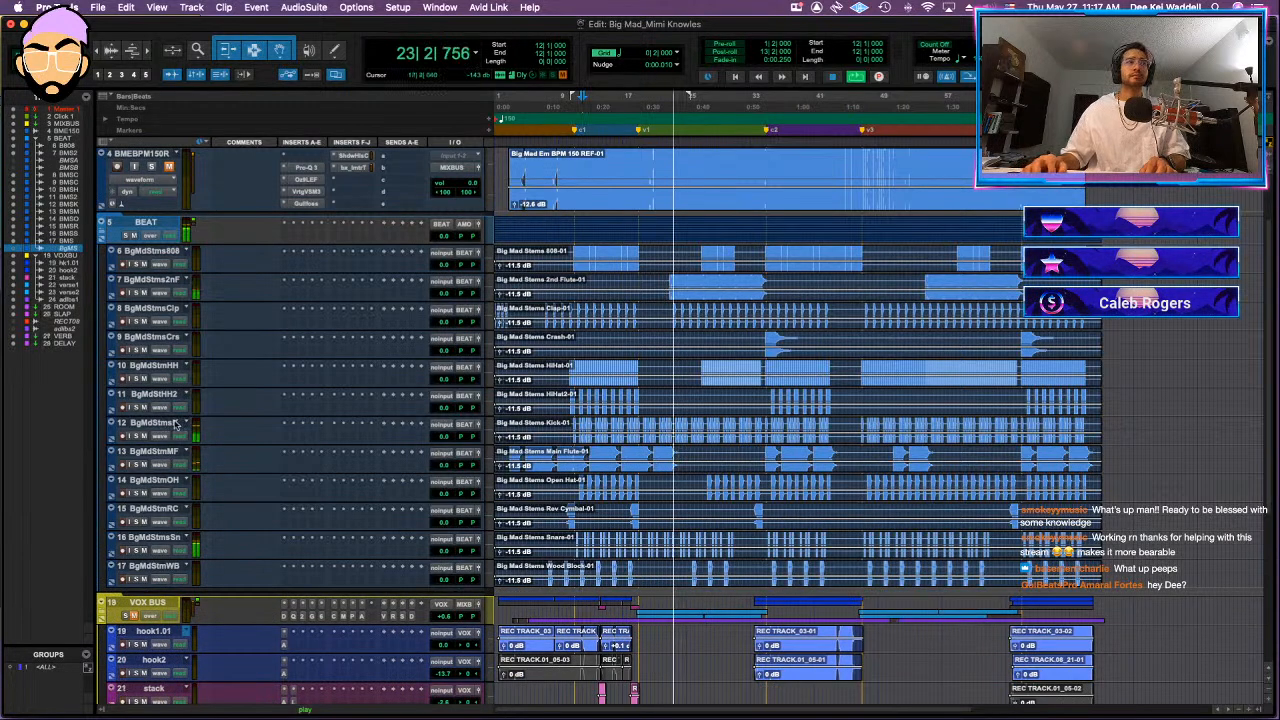
- Reorder the BEAT folder so the Kick and Snare tracks sit directly below the 808
{"action": "left_click_drag", "start_coordinate": [208, 415], "coordinate": [177, 281]}
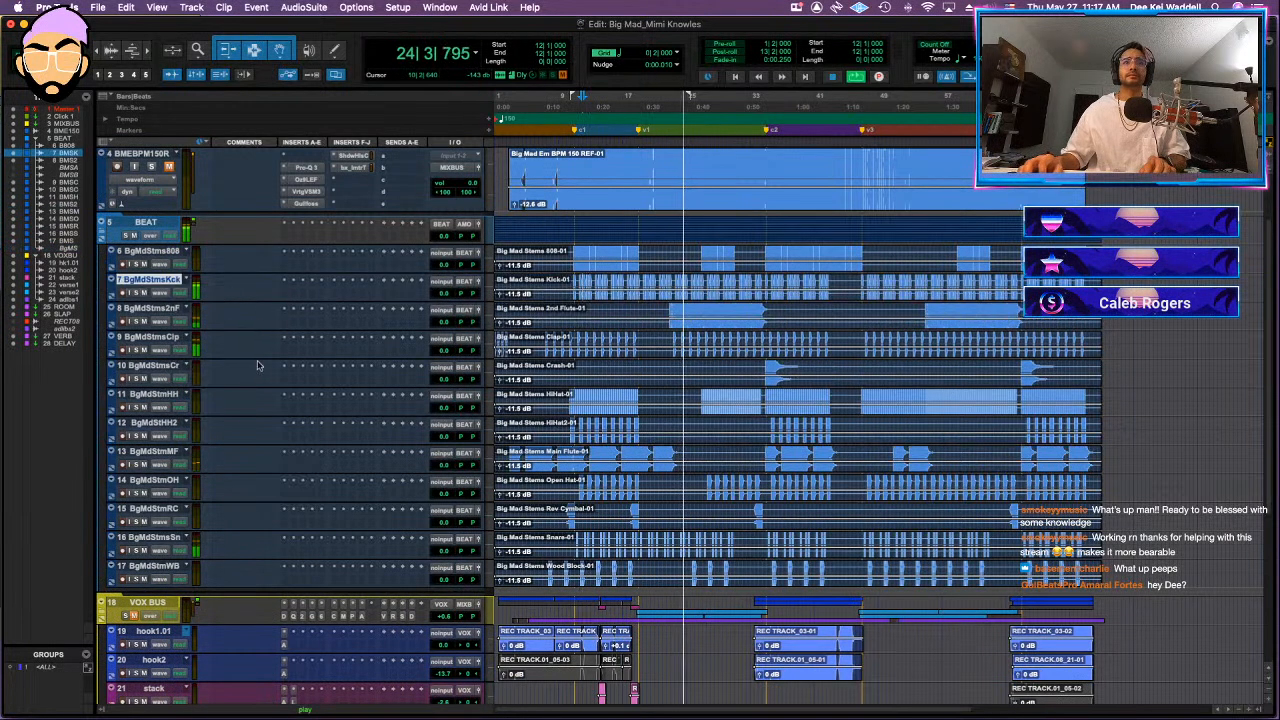
{"action": "scroll", "coordinate": [262, 370], "scroll_direction": "up", "scroll_amount": 2}
{"action": "scroll", "coordinate": [228, 531], "scroll_direction": "down", "scroll_amount": 1}
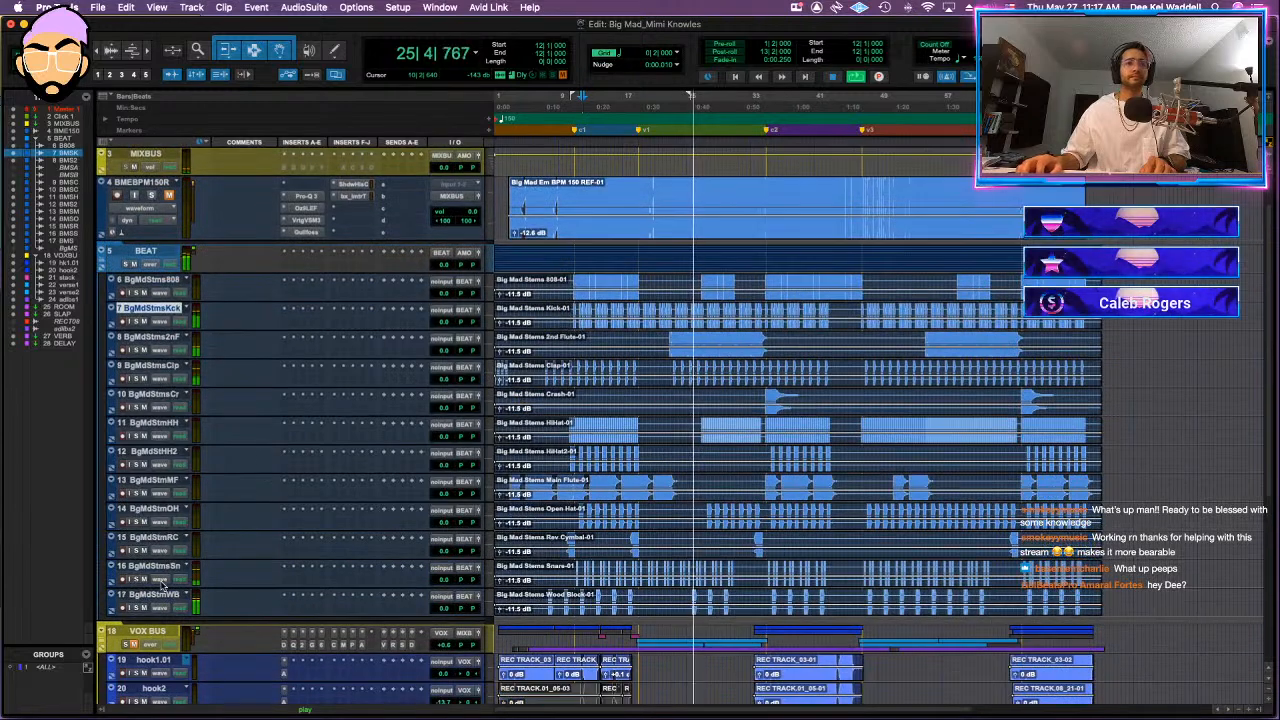
{"action": "left_click", "coordinate": [172, 566]}
{"action": "left_click_drag", "start_coordinate": [172, 566], "coordinate": [175, 338]}
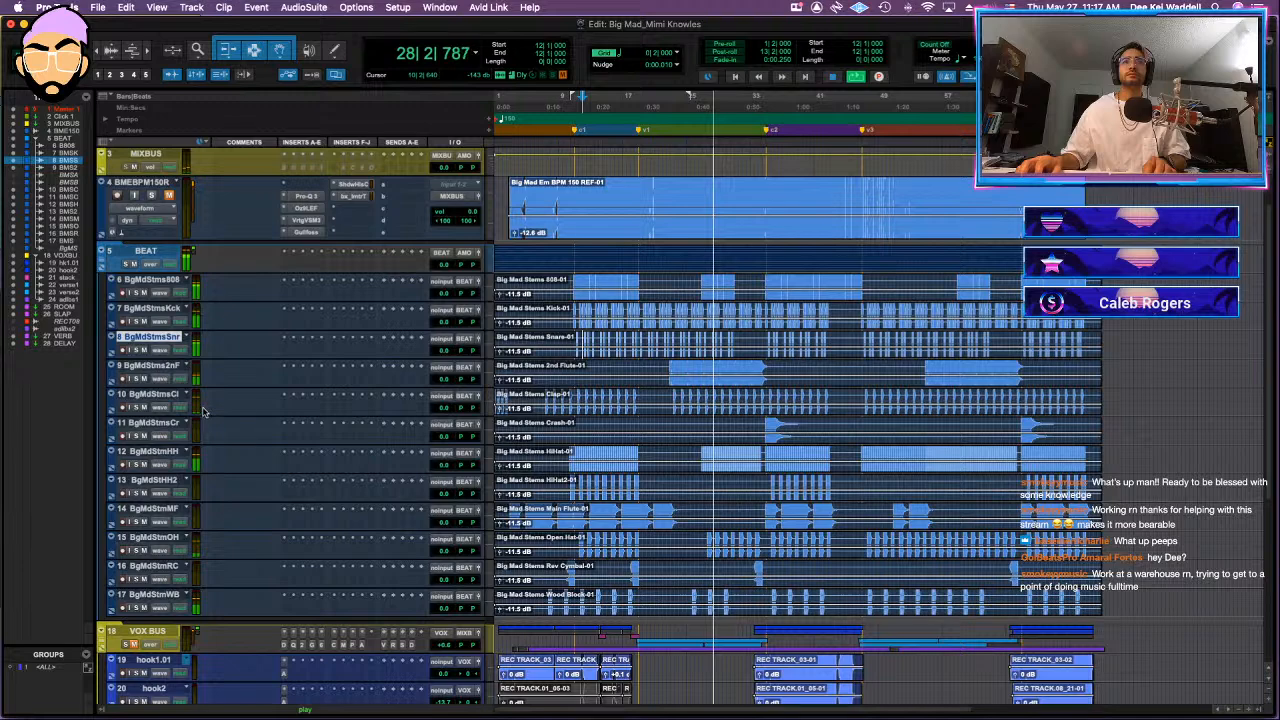
- Move the 2nd Flute track below Main Flute, and place HiHat and HiHat2 between Clap and Crash
{"action": "left_click_drag", "start_coordinate": [150, 395], "coordinate": [155, 522]}
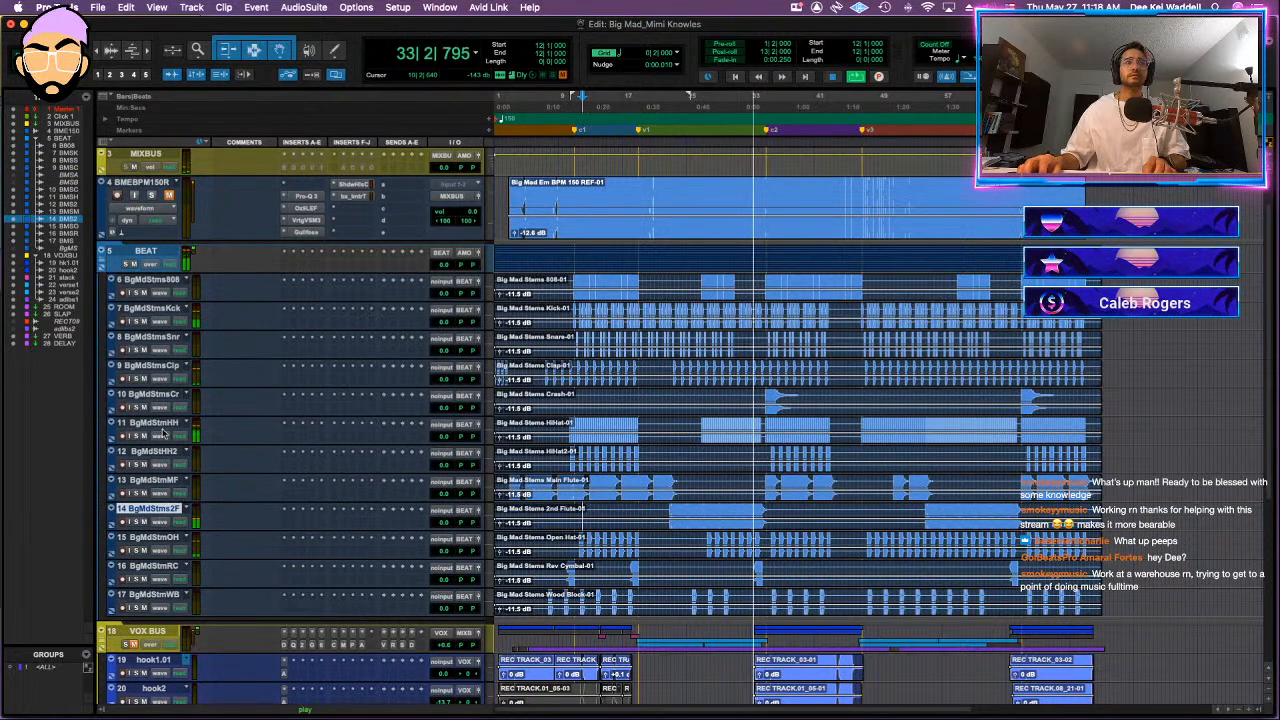
{"action": "left_click_drag", "start_coordinate": [175, 443], "coordinate": [165, 397]}
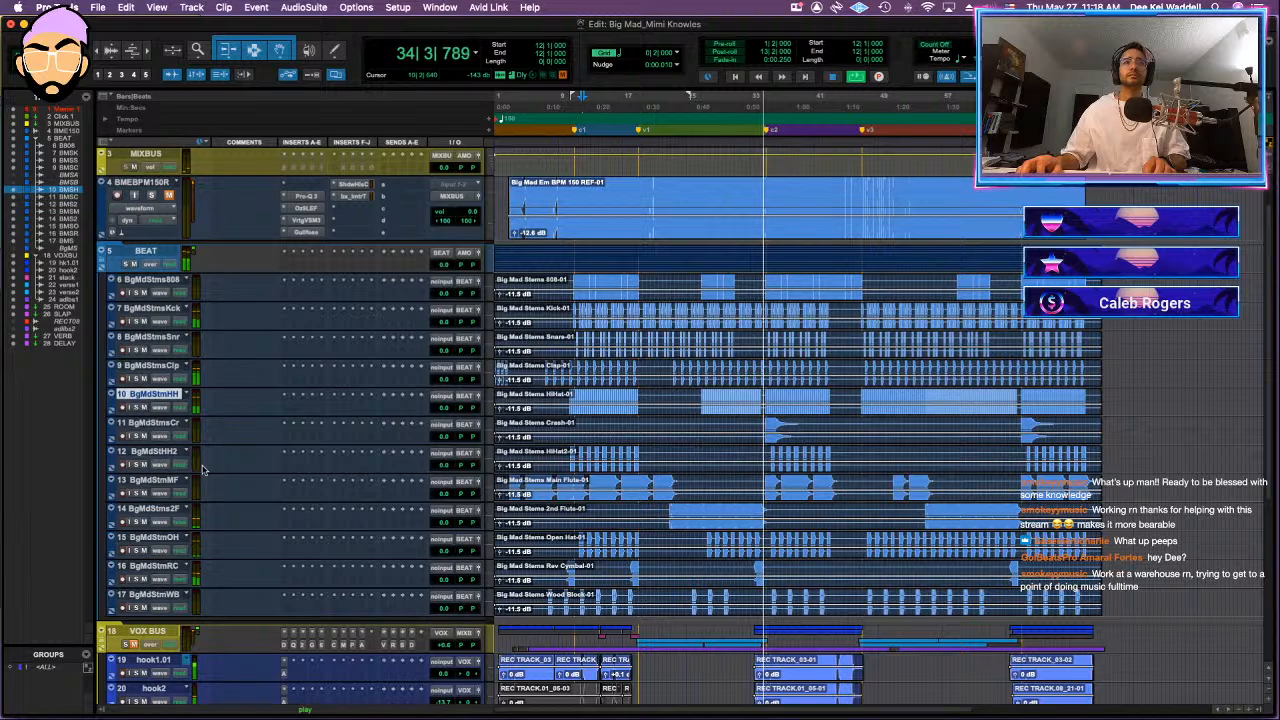
{"action": "left_click_drag", "start_coordinate": [155, 451], "coordinate": [172, 422]}
- Place the Open Hat, Wood Block and Rev Cymbal tracks in that order between HiHat2 and Crash
{"action": "left_click_drag", "start_coordinate": [175, 537], "coordinate": [200, 445]}
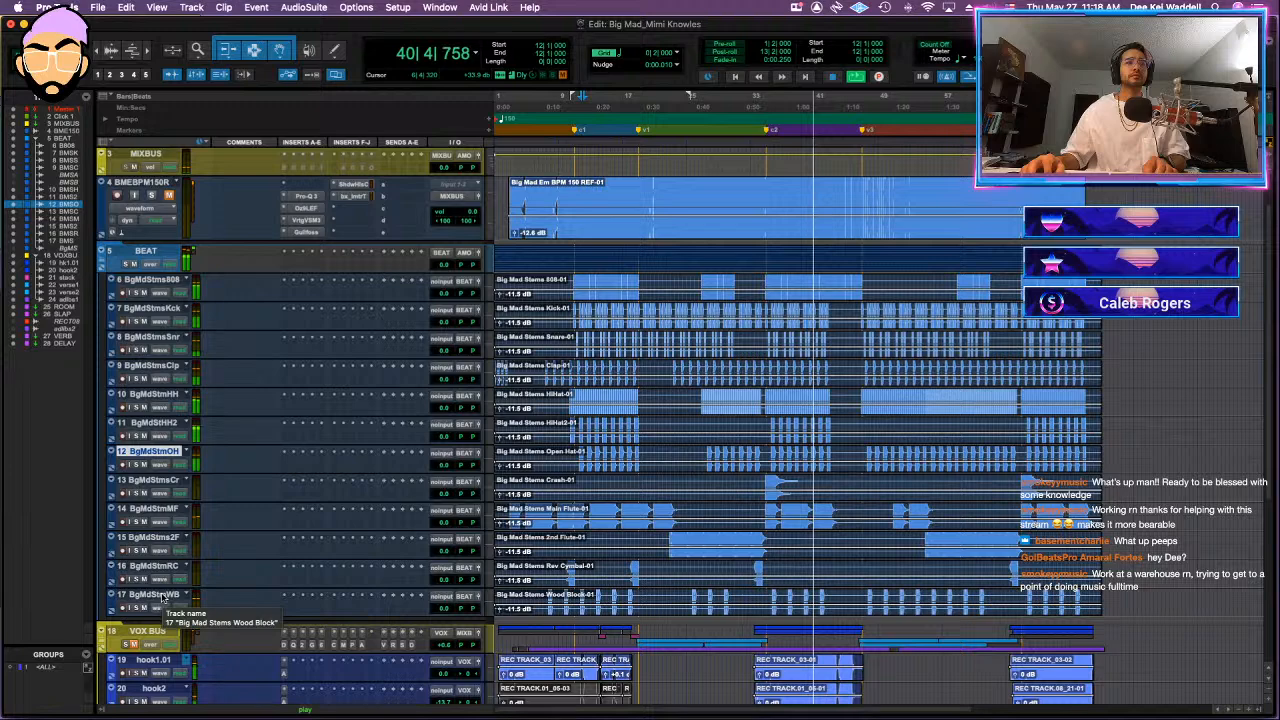
{"action": "left_click_drag", "start_coordinate": [150, 594], "coordinate": [231, 506]}
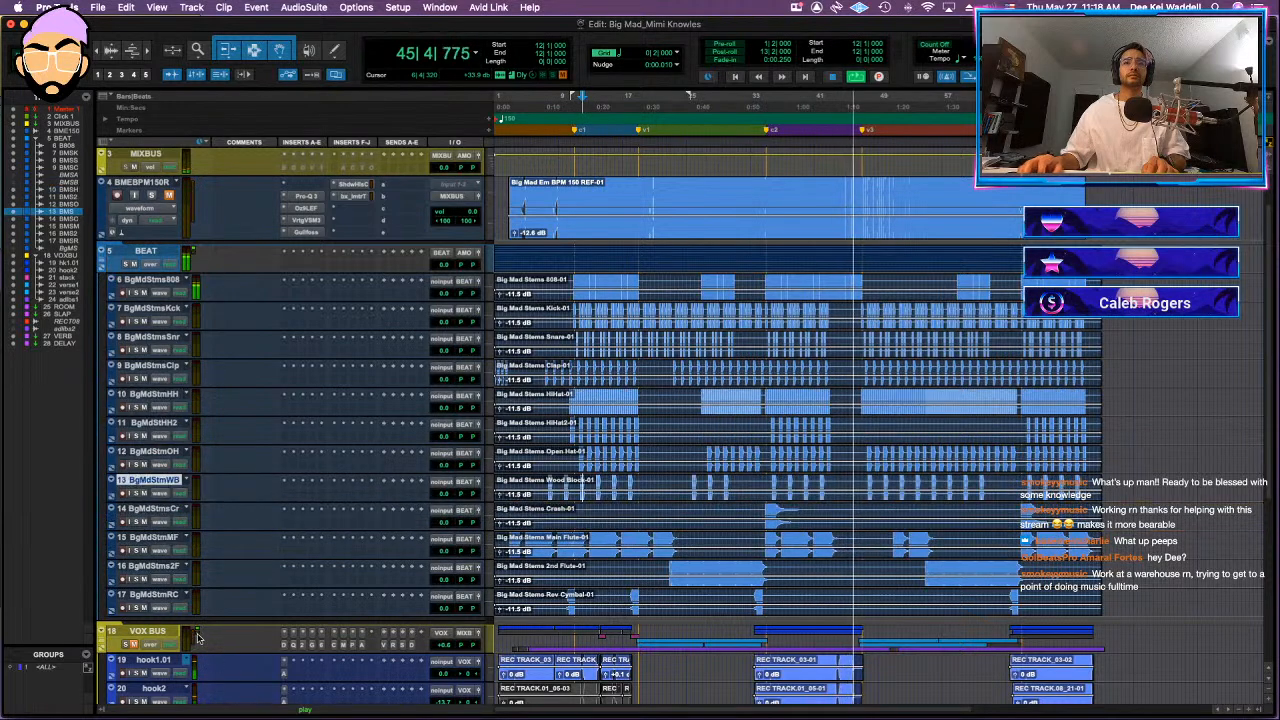
{"action": "left_click_drag", "start_coordinate": [158, 601], "coordinate": [157, 505]}
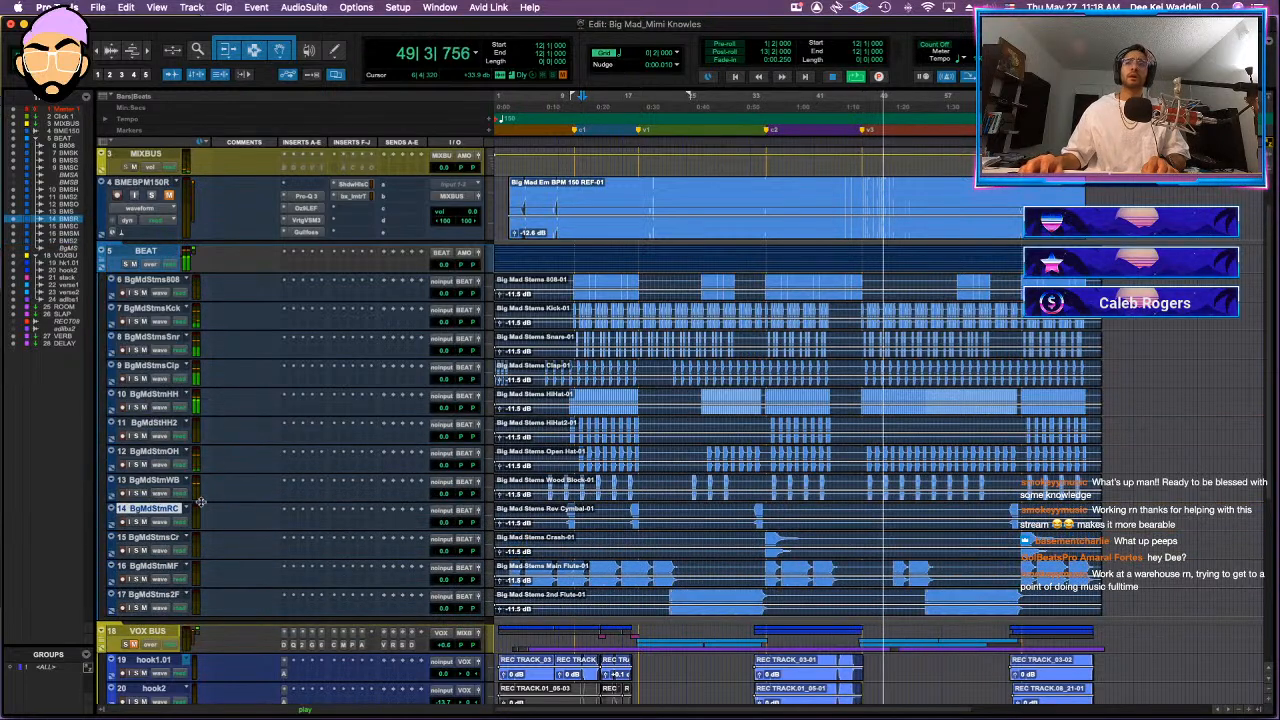
- Color the 808 track orange and all the drum tracks from Kick through Crash teal green
{"action": "left_click", "coordinate": [138, 288]}
{"action": "double_click", "coordinate": [112, 286]}
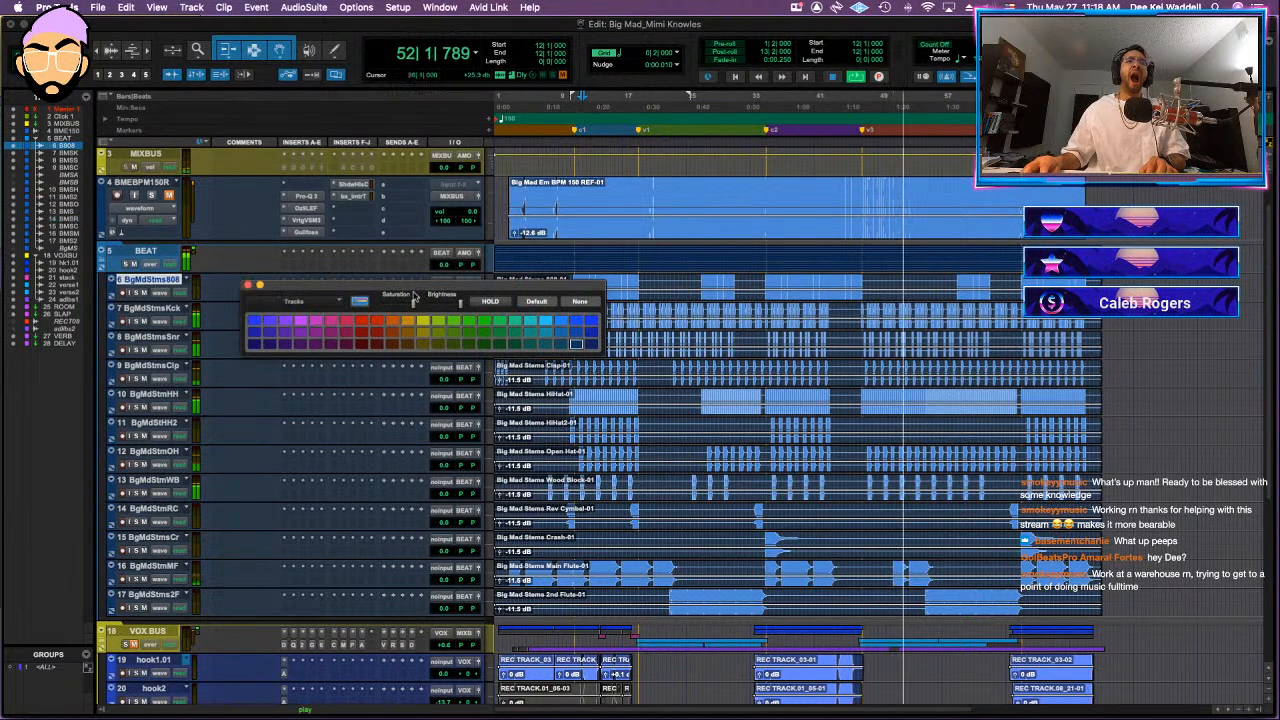
{"action": "left_click", "coordinate": [408, 333]}
{"action": "left_click", "coordinate": [148, 308]}
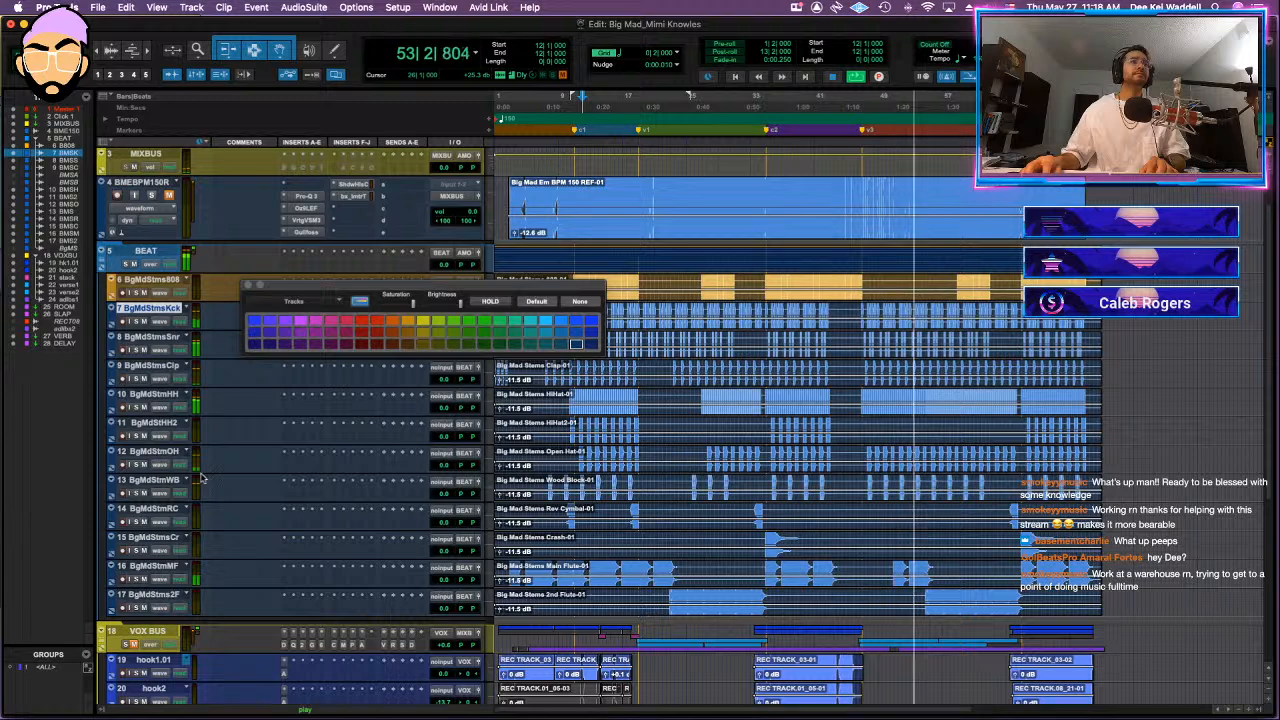
{"action": "left_click", "coordinate": [152, 537], "text": "shift"}
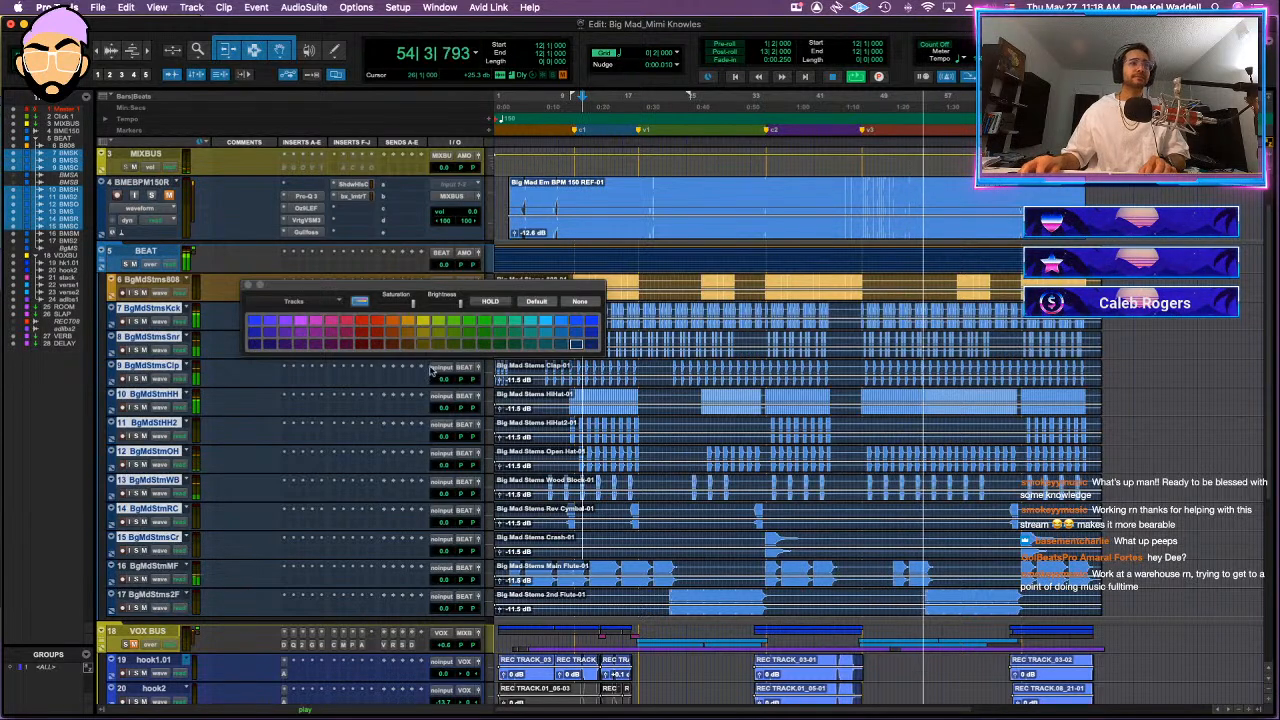
{"action": "left_click", "coordinate": [516, 322]}
- Color the Main Flute and 2nd Flute tracks golden orange and close the color palette
{"action": "left_click", "coordinate": [148, 566]}
{"action": "left_click", "coordinate": [148, 594], "text": "shift"}
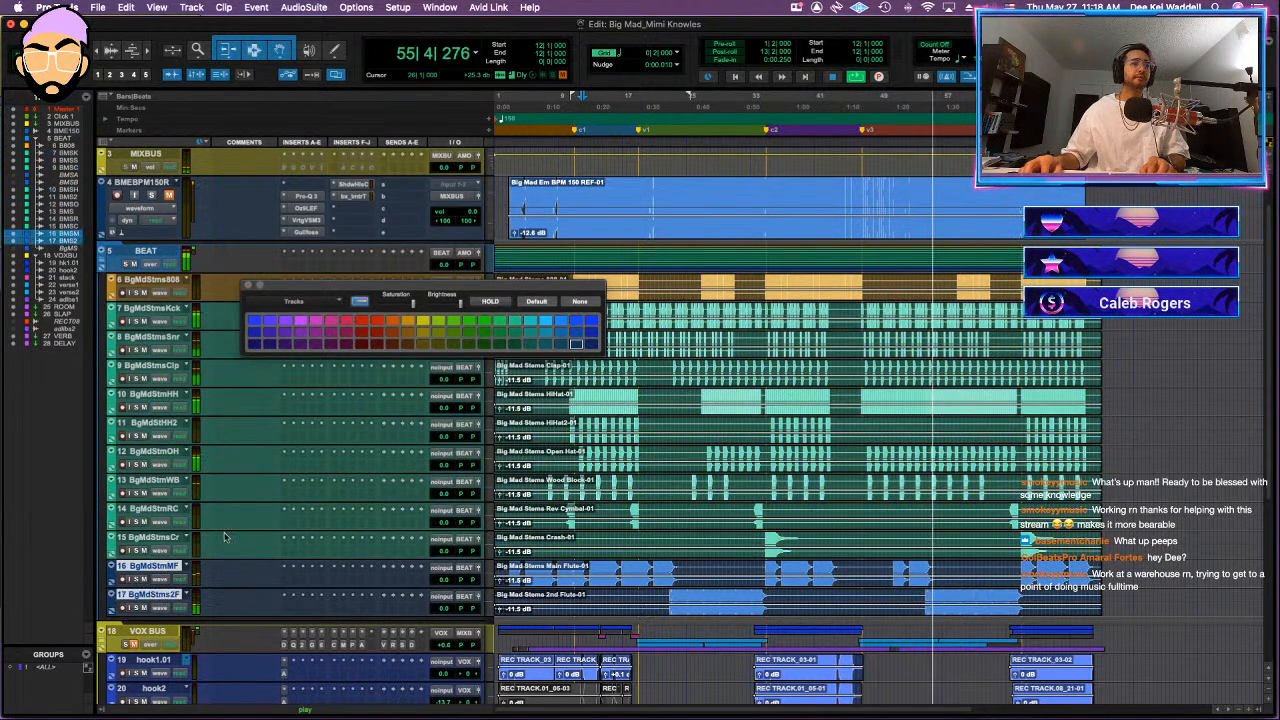
{"action": "left_click", "coordinate": [406, 323]}
{"action": "left_click", "coordinate": [252, 285]}
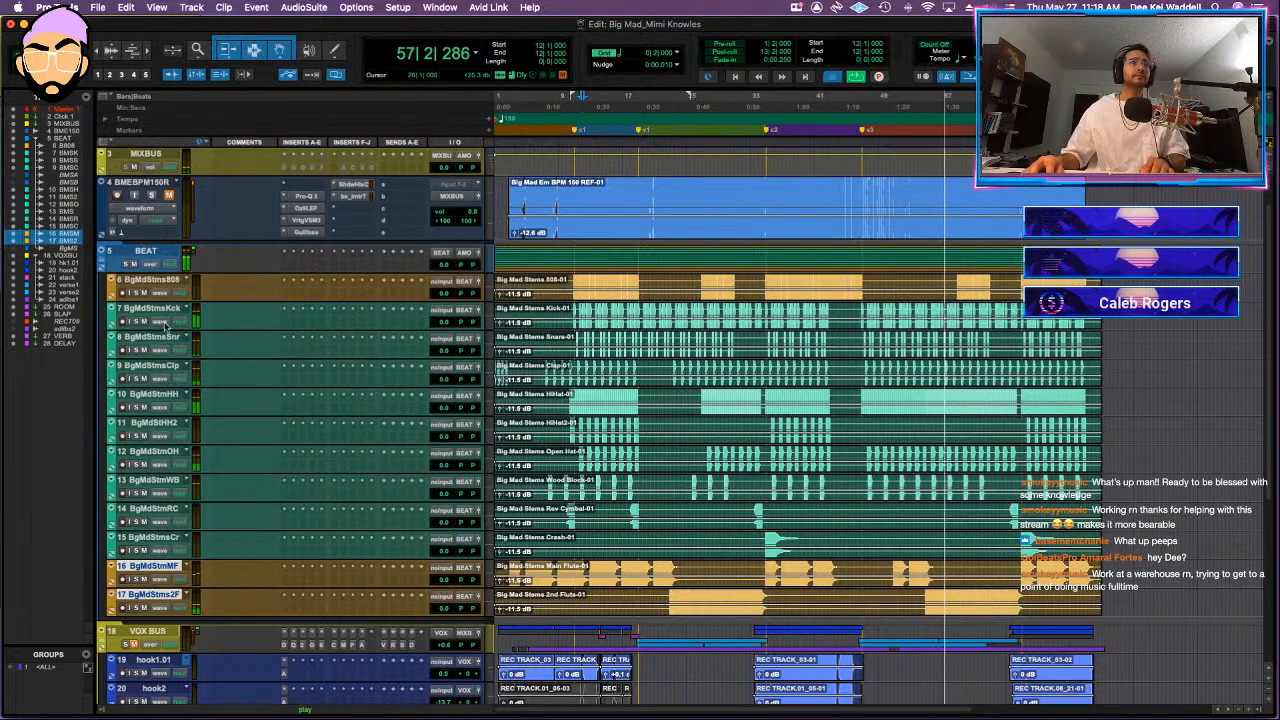
- Mute every stem in the BEAT folder except the 808 and play from the first chorus marker at 11|1|000
{"action": "left_click", "coordinate": [158, 281], "text": "shift"}
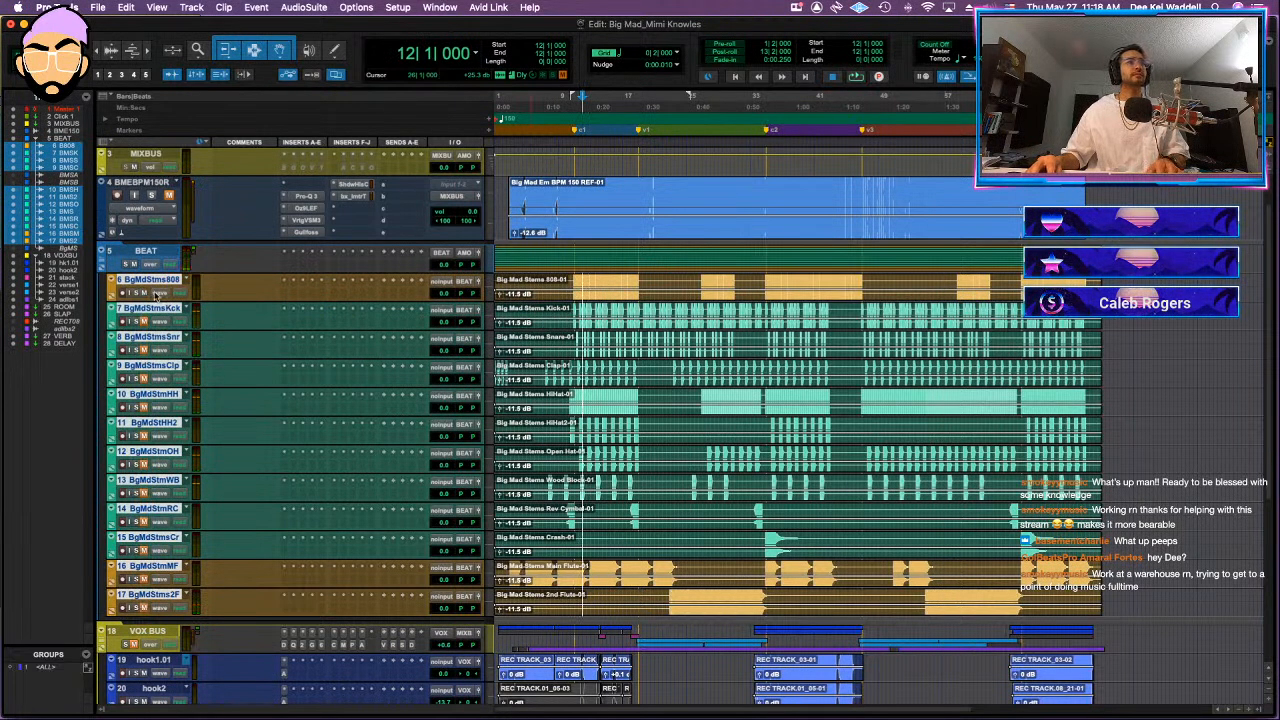
{"action": "left_click", "coordinate": [578, 284]}
{"action": "key", "text": "space"}
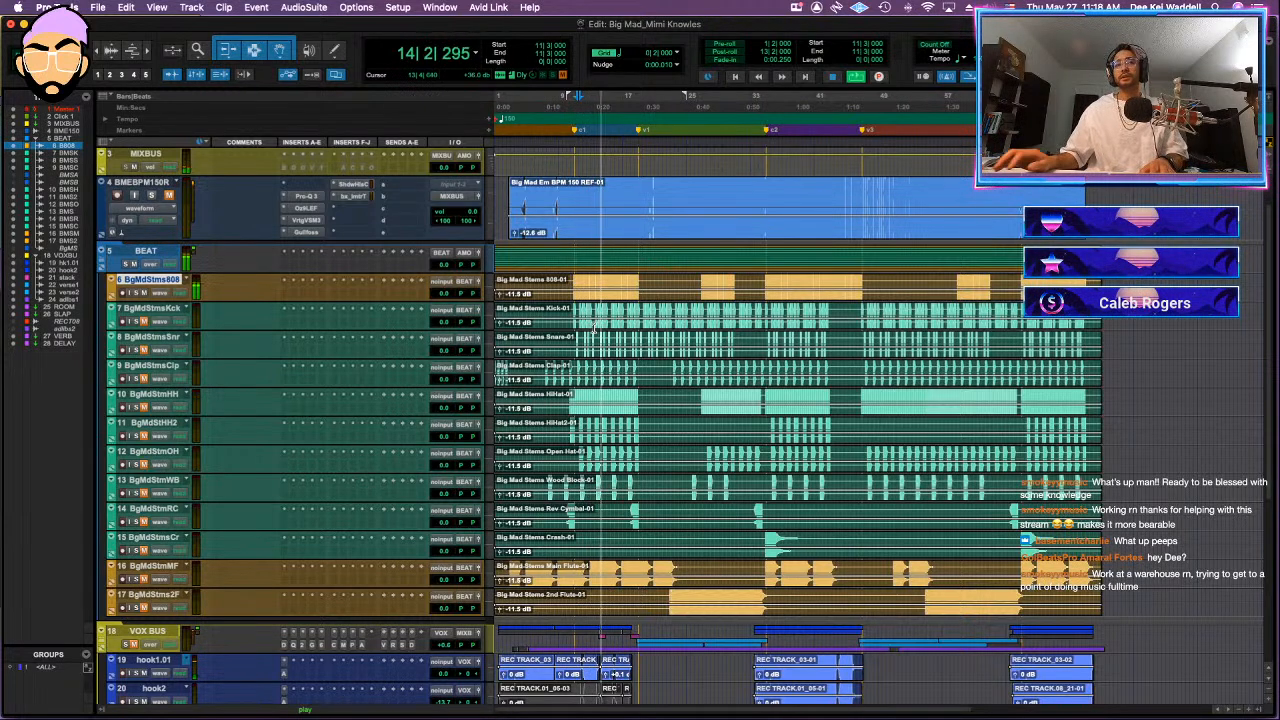
{"action": "key", "text": "space"}
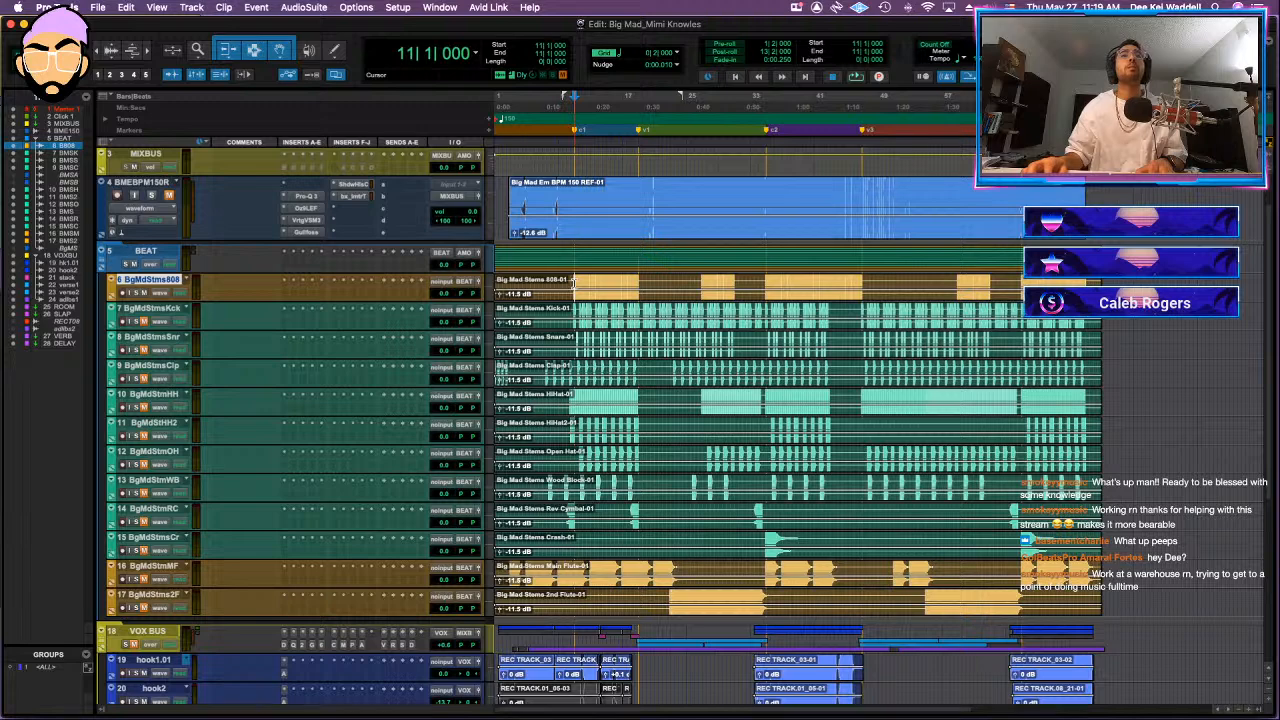
{"action": "key", "text": "space"}
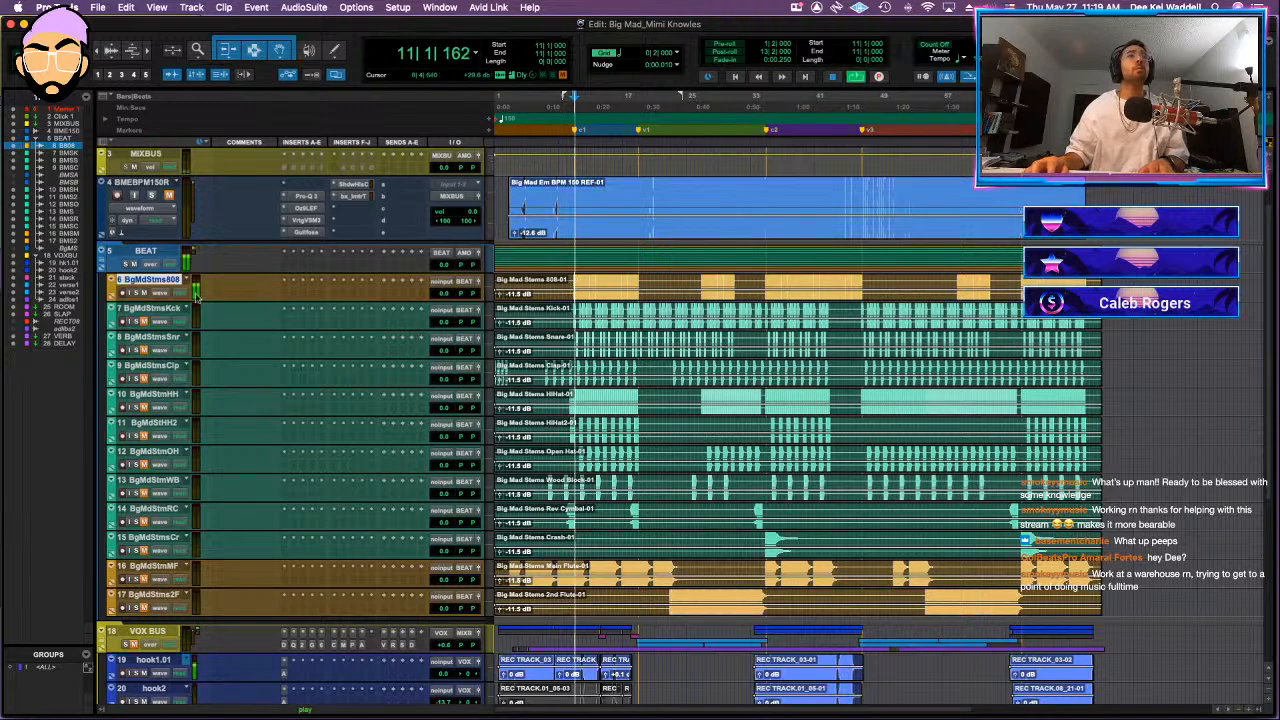
- Insert FabFilter Pro-Q 3 on the 808 track and add a 12 dB/oct high cut at about 617 Hz
{"action": "left_click", "coordinate": [295, 293]}
{"action": "left_click", "coordinate": [320, 273]}
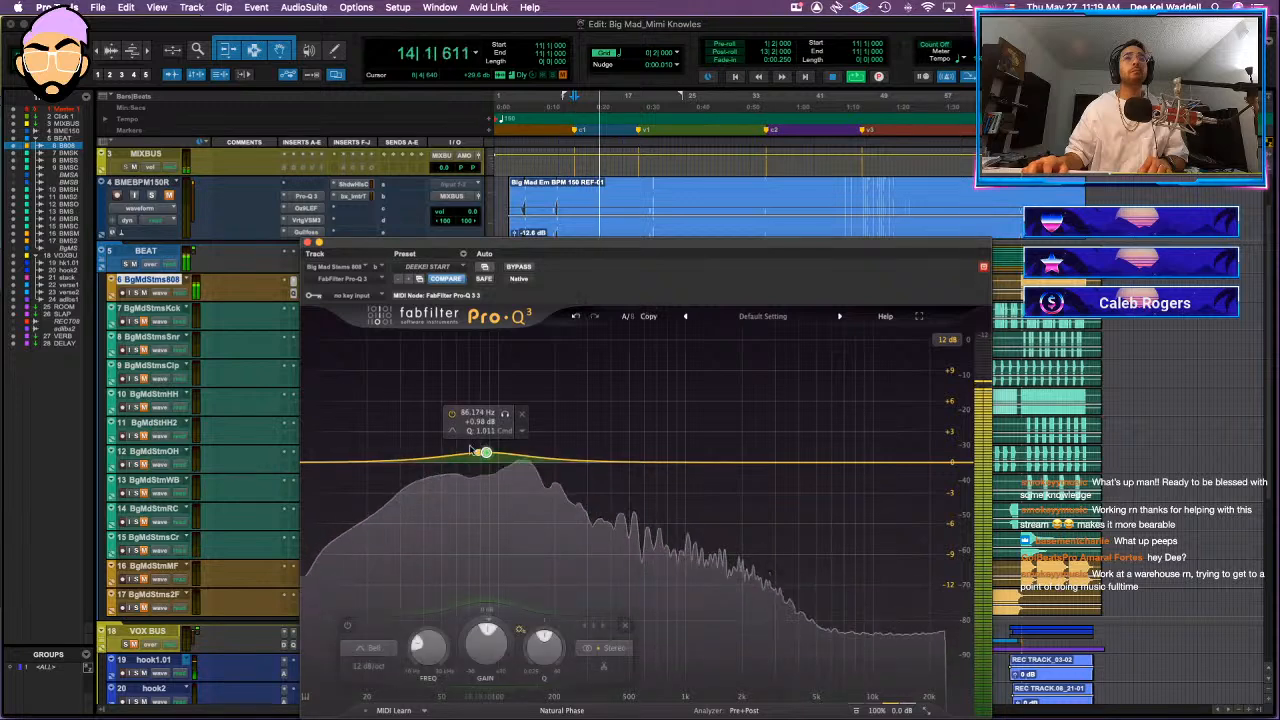
{"action": "mouse_move", "coordinate": [453, 431]}
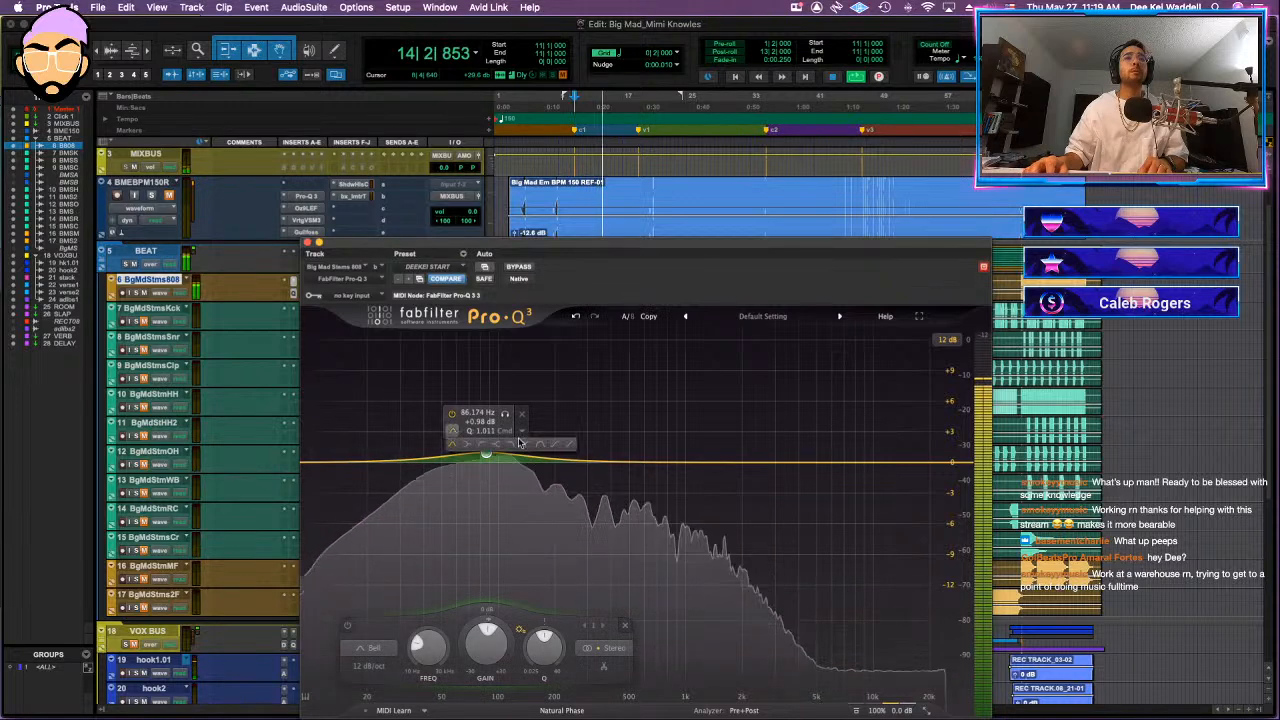
{"action": "left_click", "coordinate": [508, 446]}
{"action": "left_click_drag", "start_coordinate": [486, 457], "coordinate": [646, 468]}
- Add a 24 dB/oct low cut at about 21 Hz to the 808's EQ, replay the chorus and close the plug-in
{"action": "left_click", "coordinate": [350, 466]}
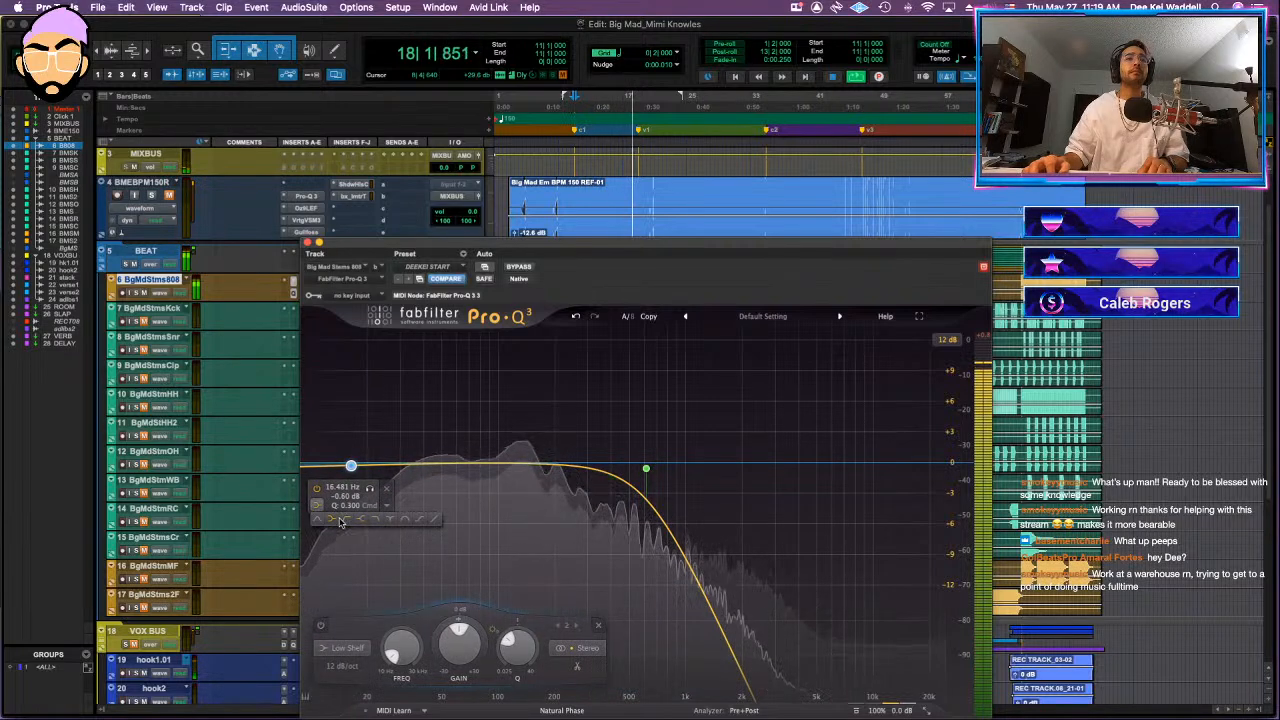
{"action": "left_click", "coordinate": [345, 520]}
{"action": "left_click", "coordinate": [363, 551]}
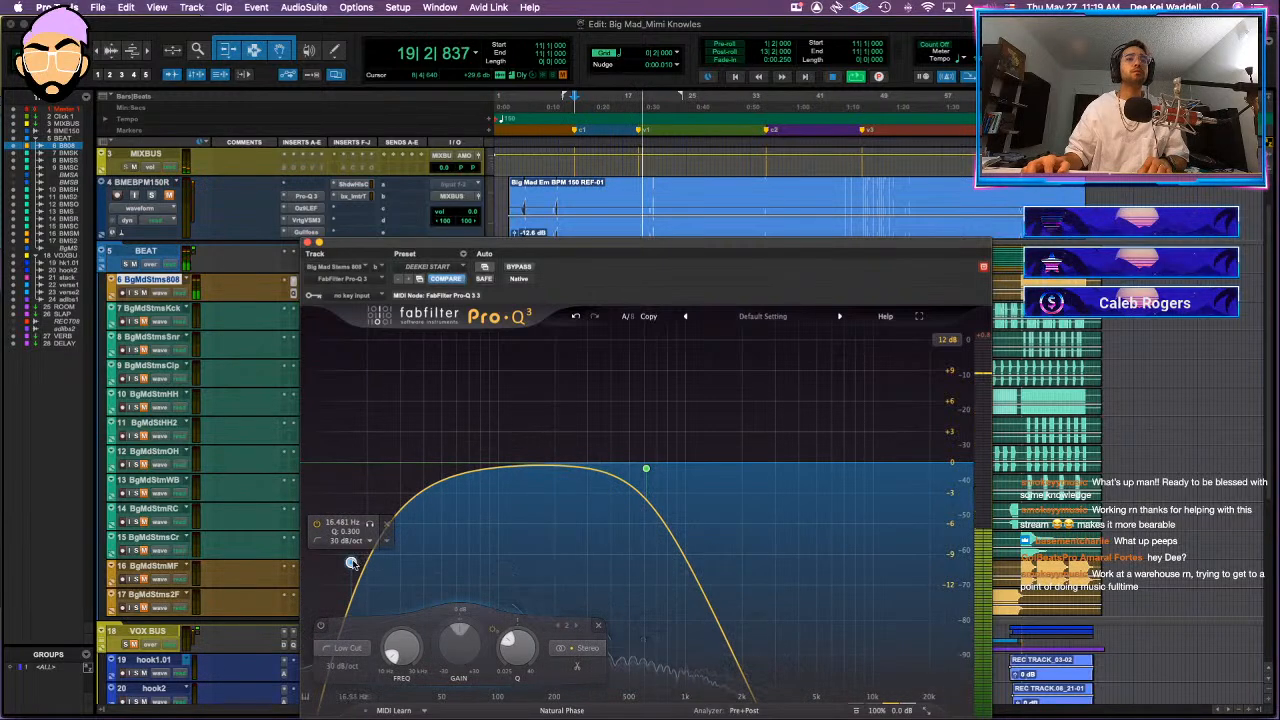
{"action": "left_click_drag", "start_coordinate": [352, 563], "coordinate": [372, 461]}
{"action": "key", "text": "space"}
{"action": "key", "text": "space"}
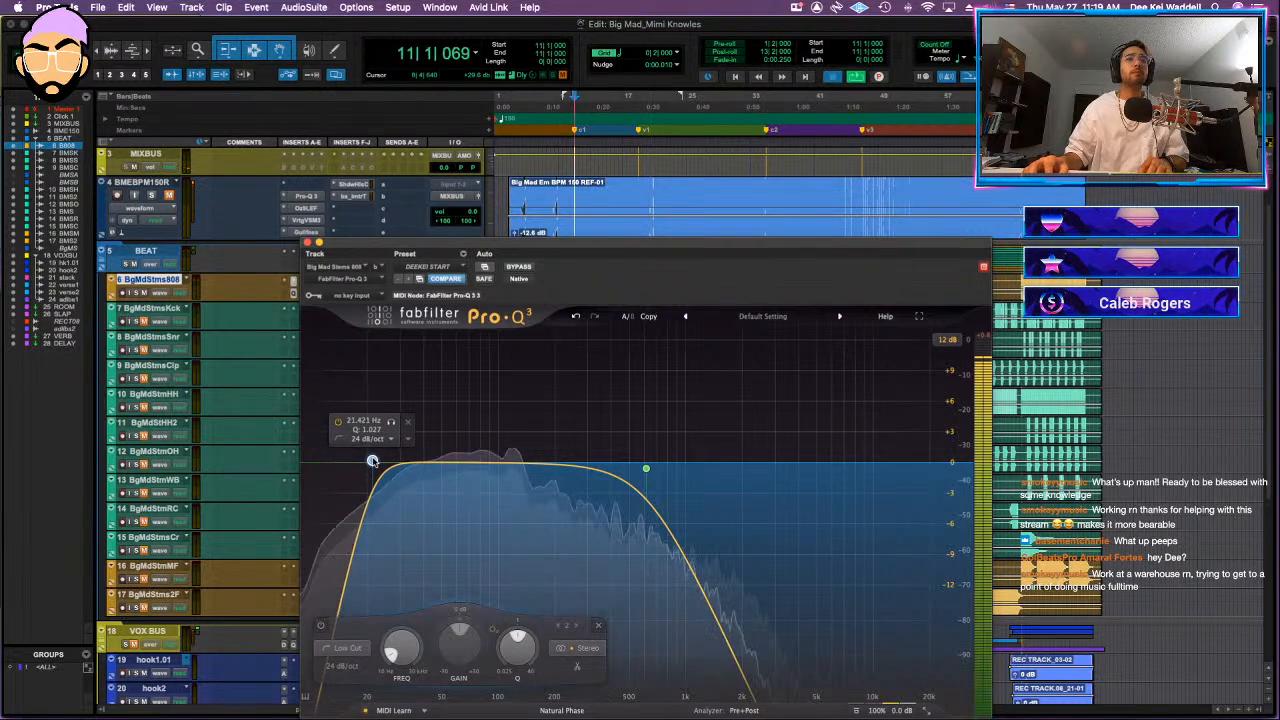
{"action": "left_click", "coordinate": [308, 244]}
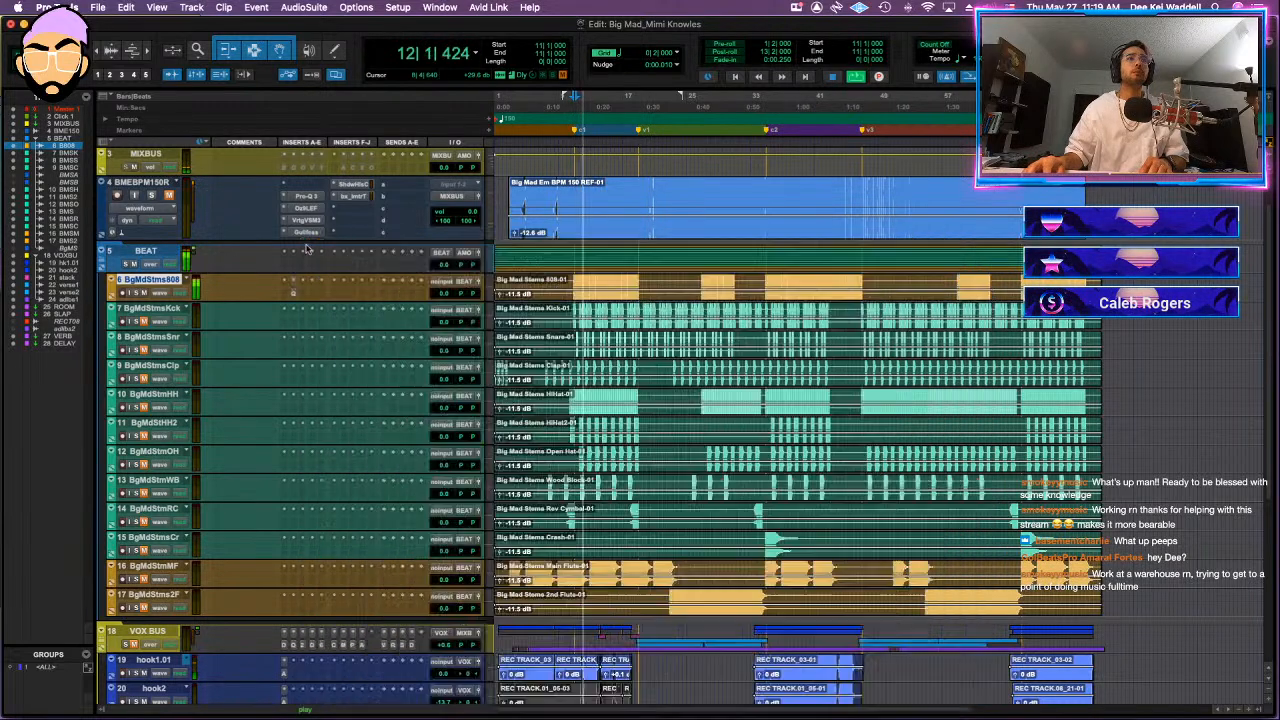
{"action": "left_click", "coordinate": [310, 296]}
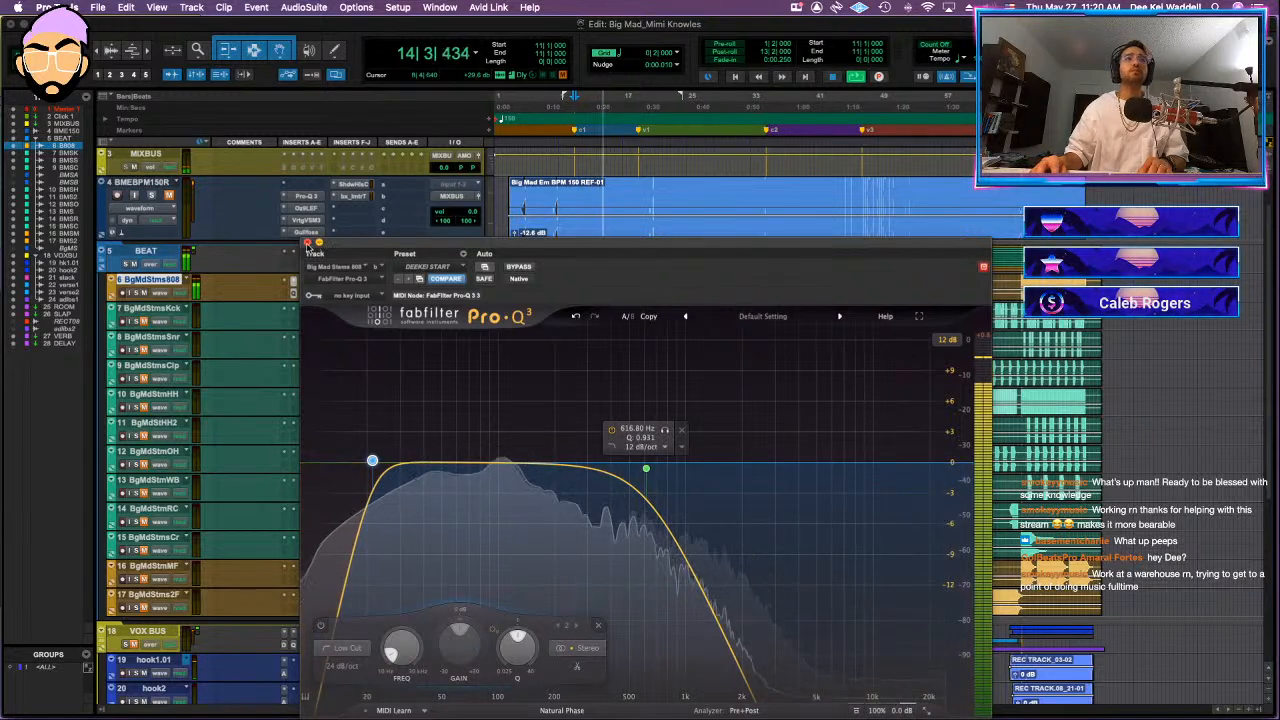
{"action": "left_click", "coordinate": [308, 243]}
- Insert the stereo elysia phils cascade on the 808 track in the slot after its EQ
{"action": "left_click", "coordinate": [305, 295]}
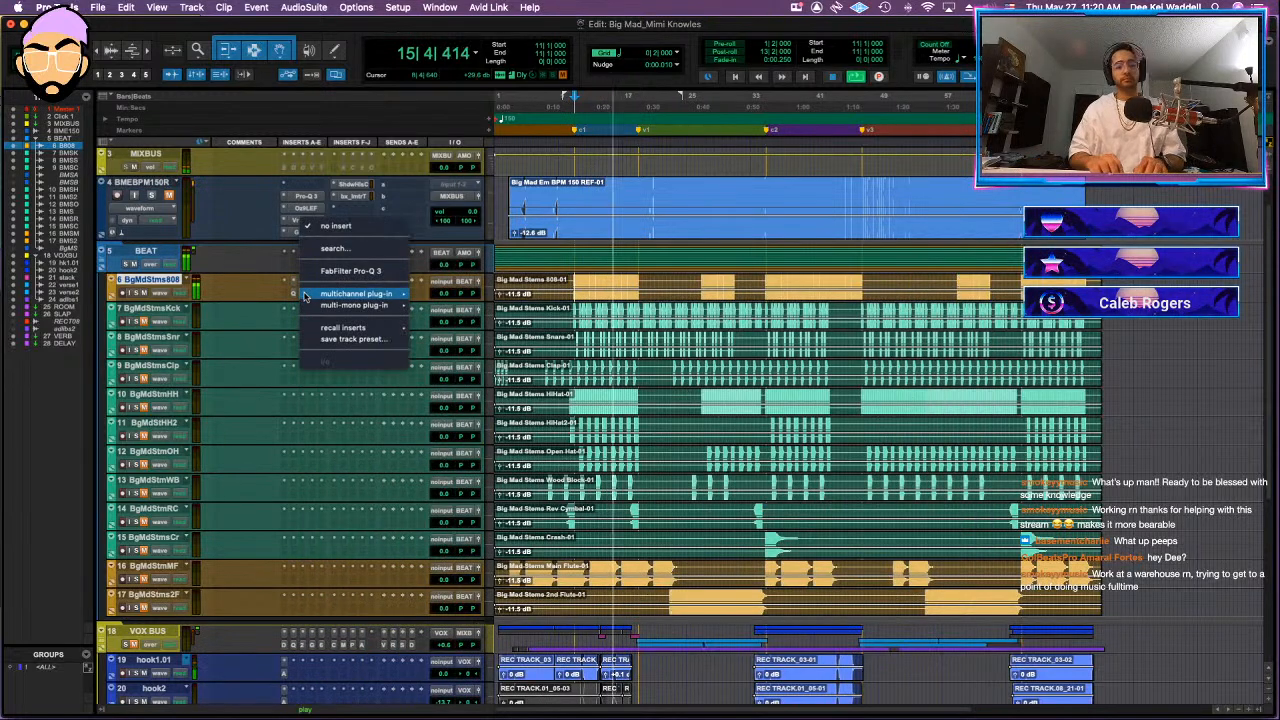
{"action": "key", "text": "Escape"}
{"action": "left_click", "coordinate": [305, 295]}
{"action": "type", "text": "elysi"}
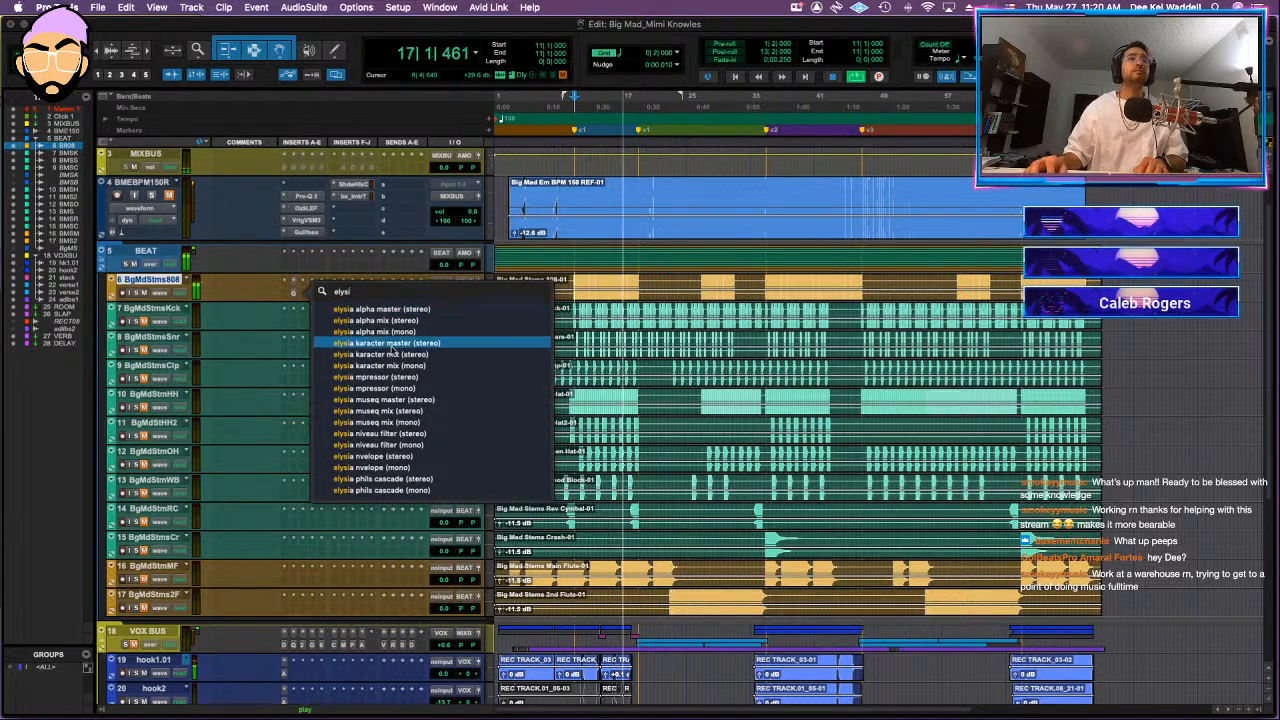
{"action": "left_click", "coordinate": [420, 481]}
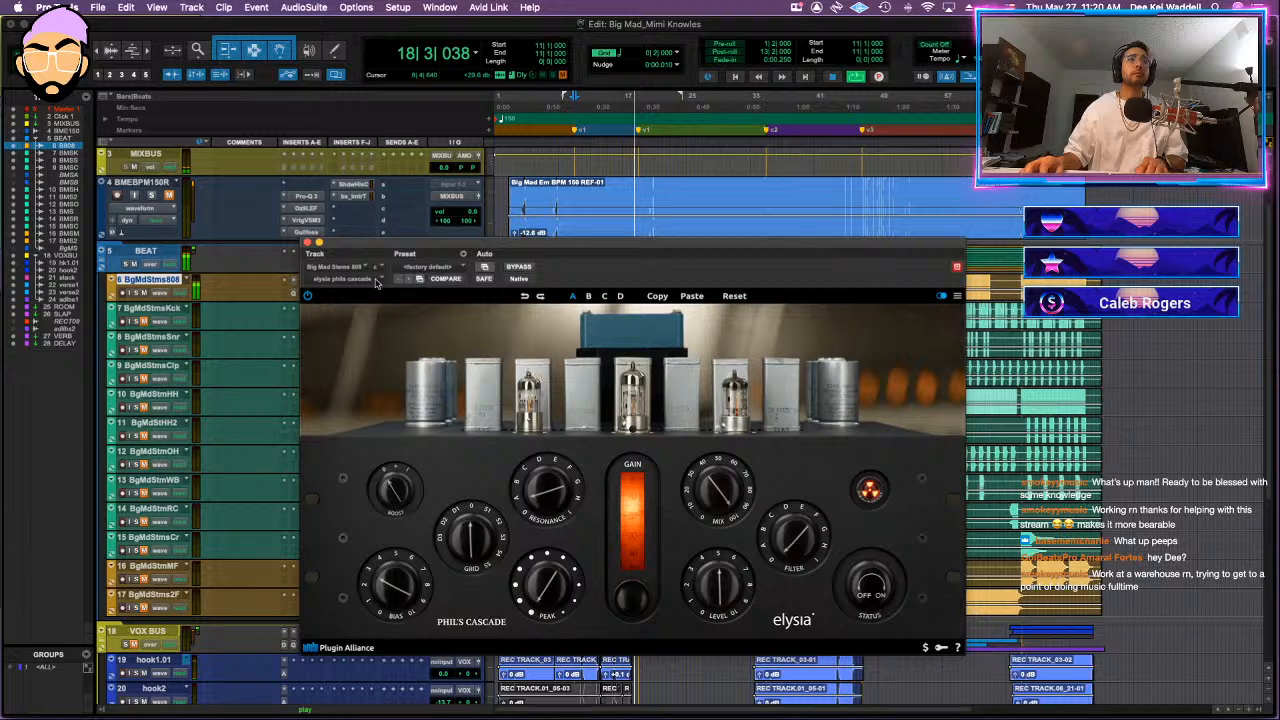
- Replay the chorus while adjusting Phil's Cascade's boost, grid, bias and level, with its filter at 4 kHz, and close the plug-in
{"action": "key", "text": "space"}
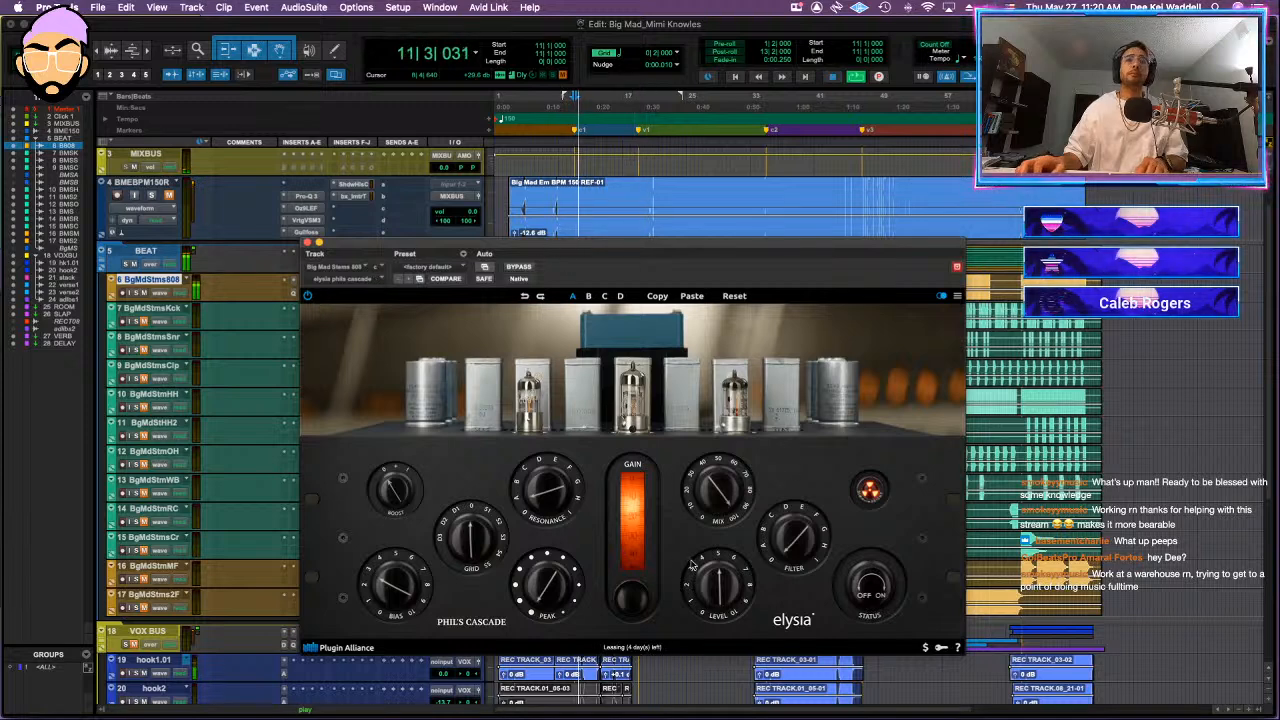
{"action": "left_click_drag", "start_coordinate": [561, 601], "coordinate": [568, 543]}
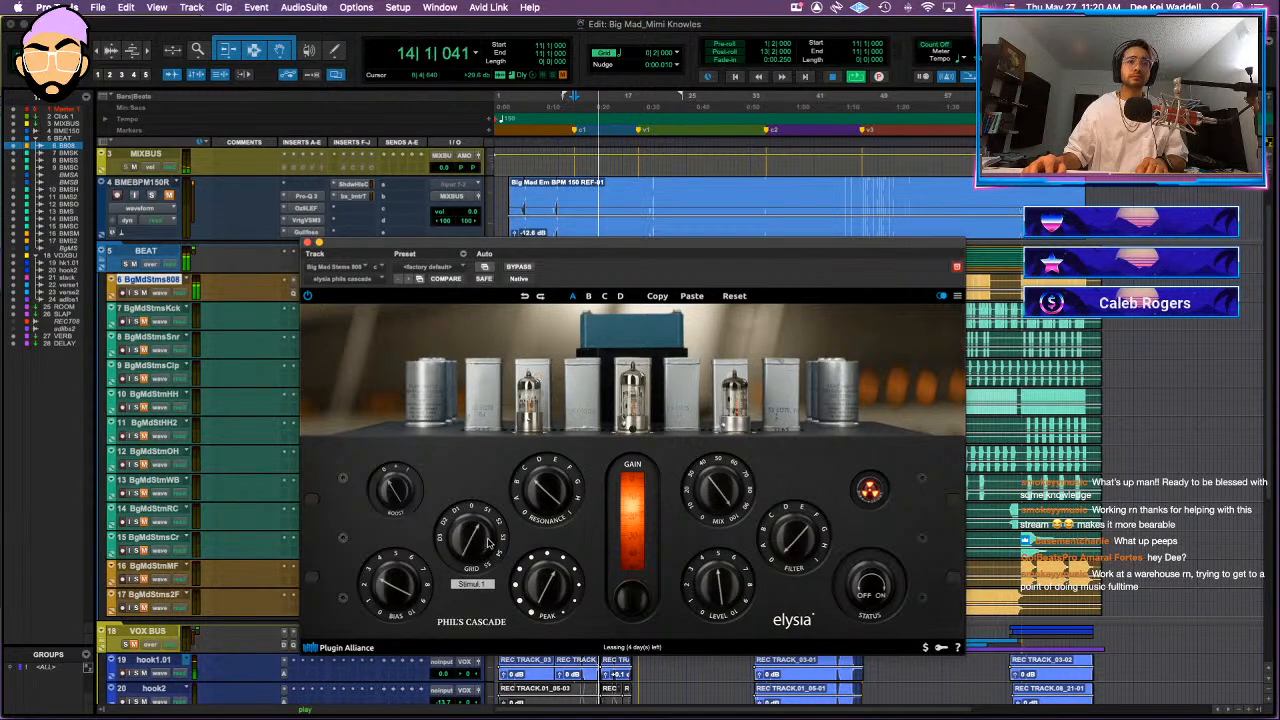
{"action": "left_click_drag", "start_coordinate": [405, 487], "coordinate": [430, 432]}
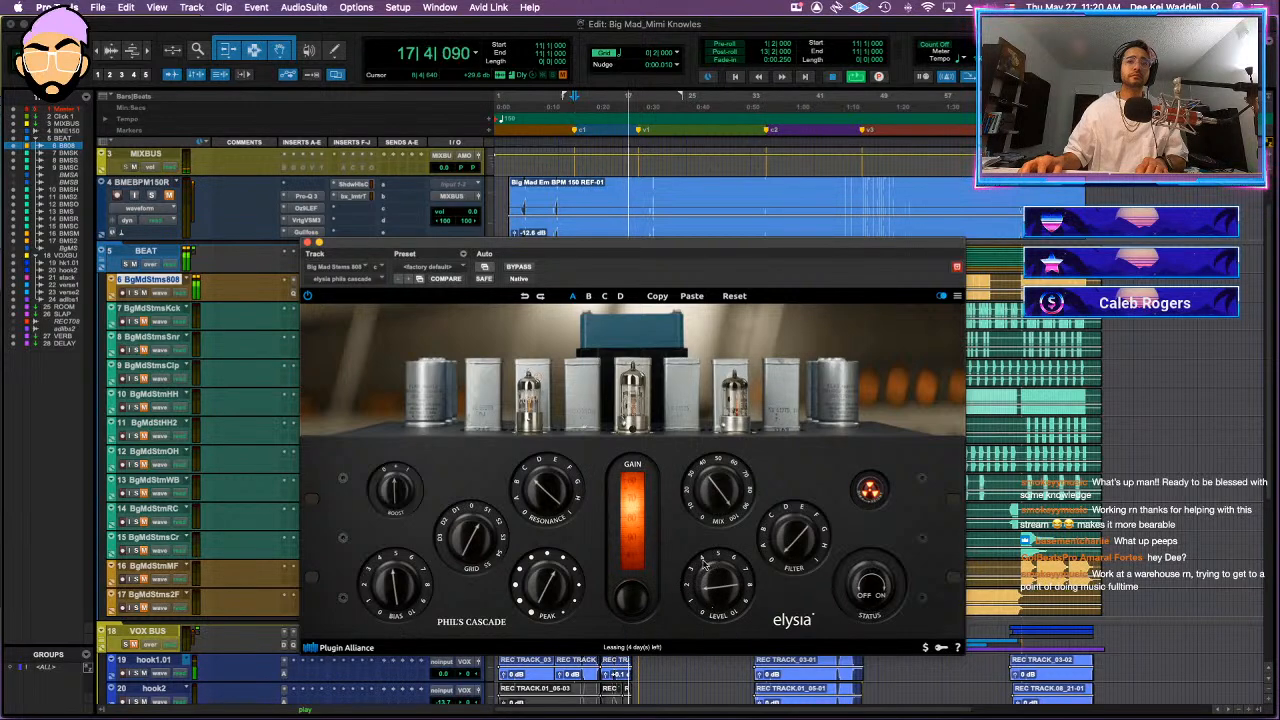
{"action": "left_click_drag", "start_coordinate": [473, 541], "coordinate": [478, 521]}
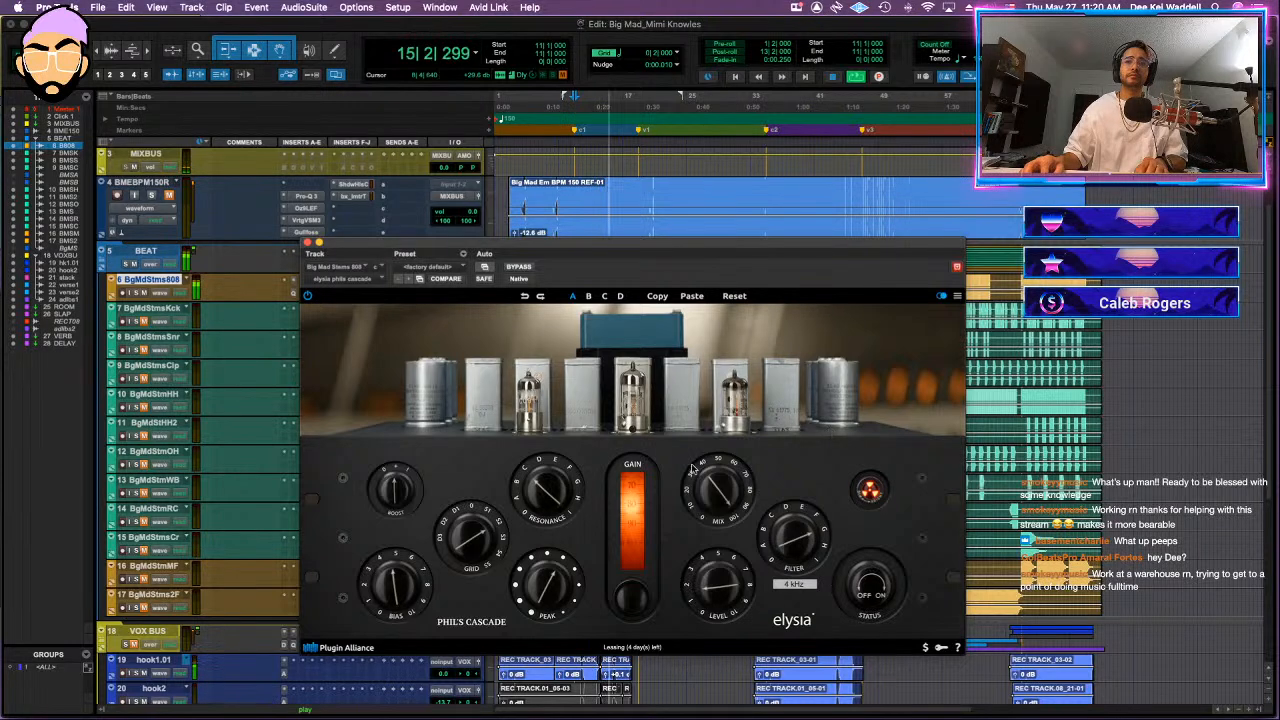
{"action": "left_click_drag", "start_coordinate": [692, 470], "coordinate": [688, 573]}
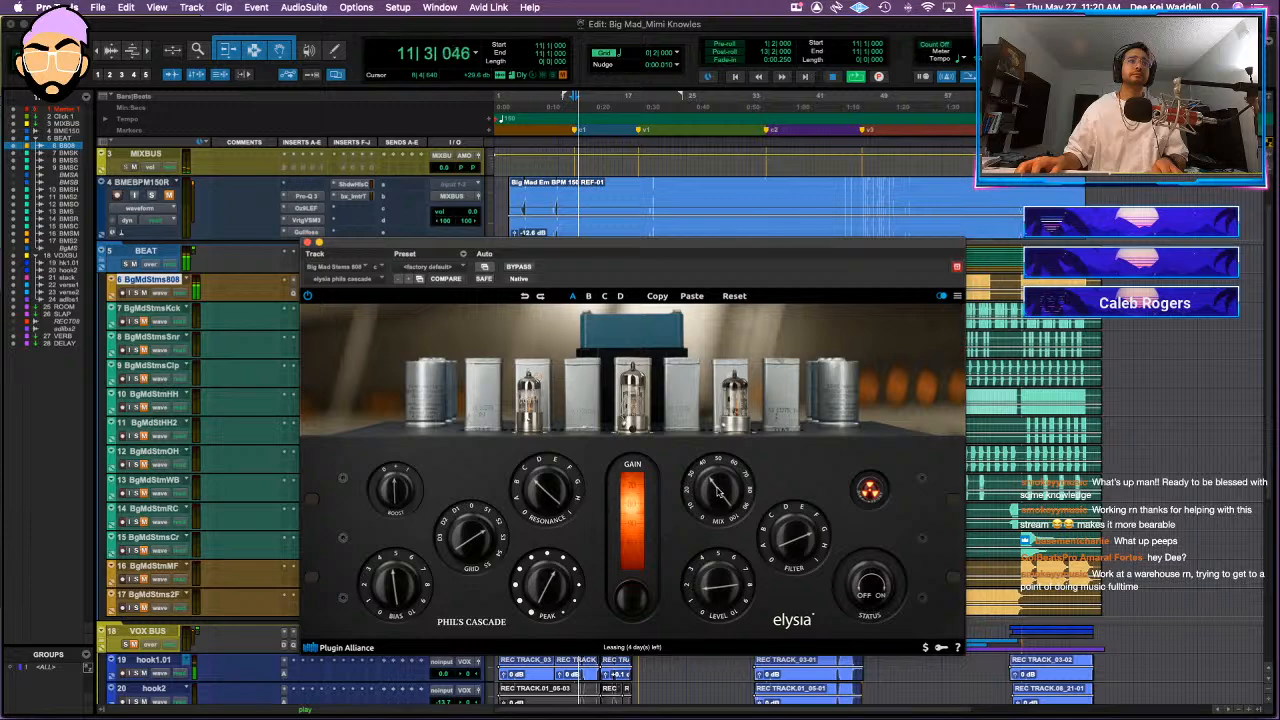
{"action": "left_click", "coordinate": [308, 243]}
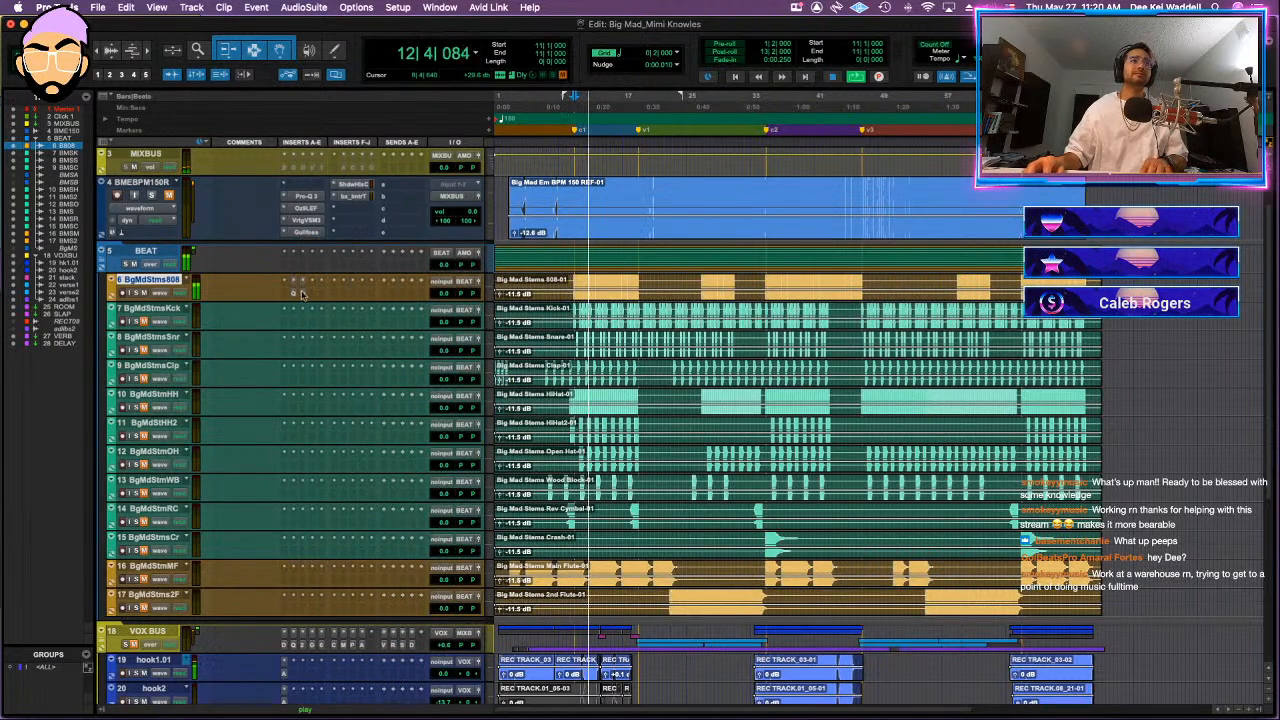
- Insert the UAD Pultec EQP-1A Legacy on the 808 track, audition it from the first chorus and close the plug-in
{"action": "left_click", "coordinate": [308, 294]}
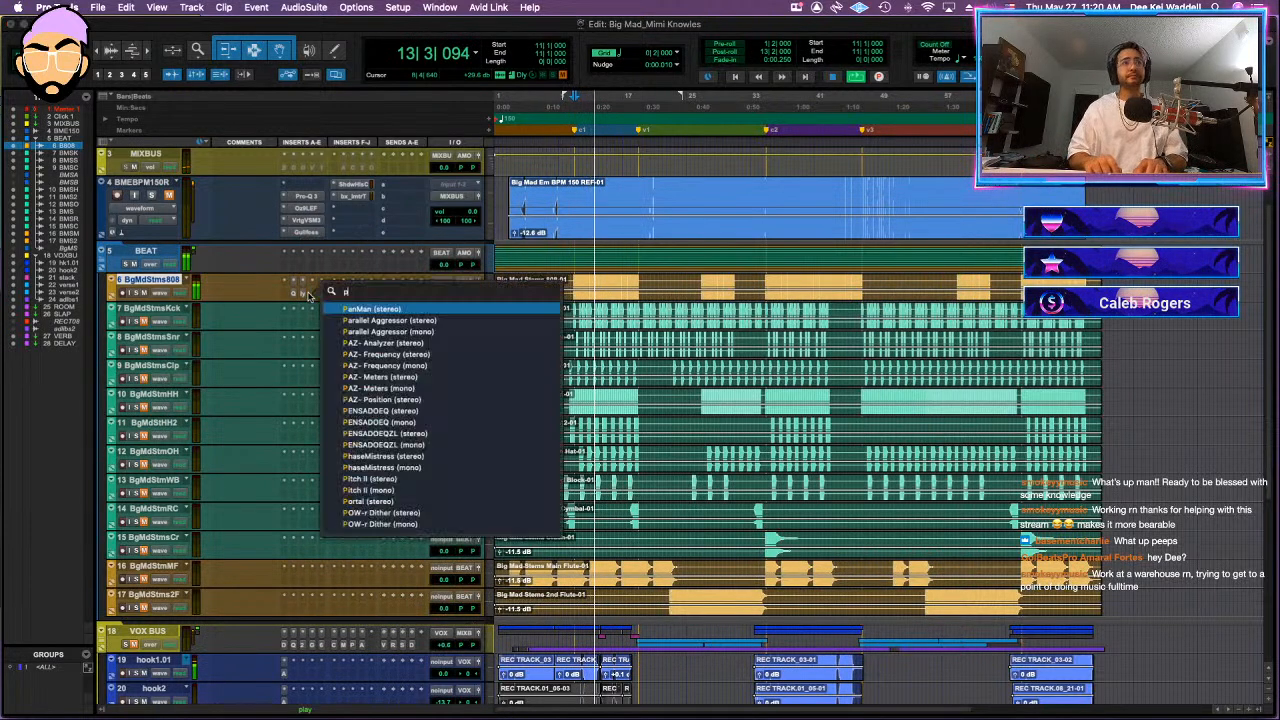
{"action": "type", "text": "pult"}
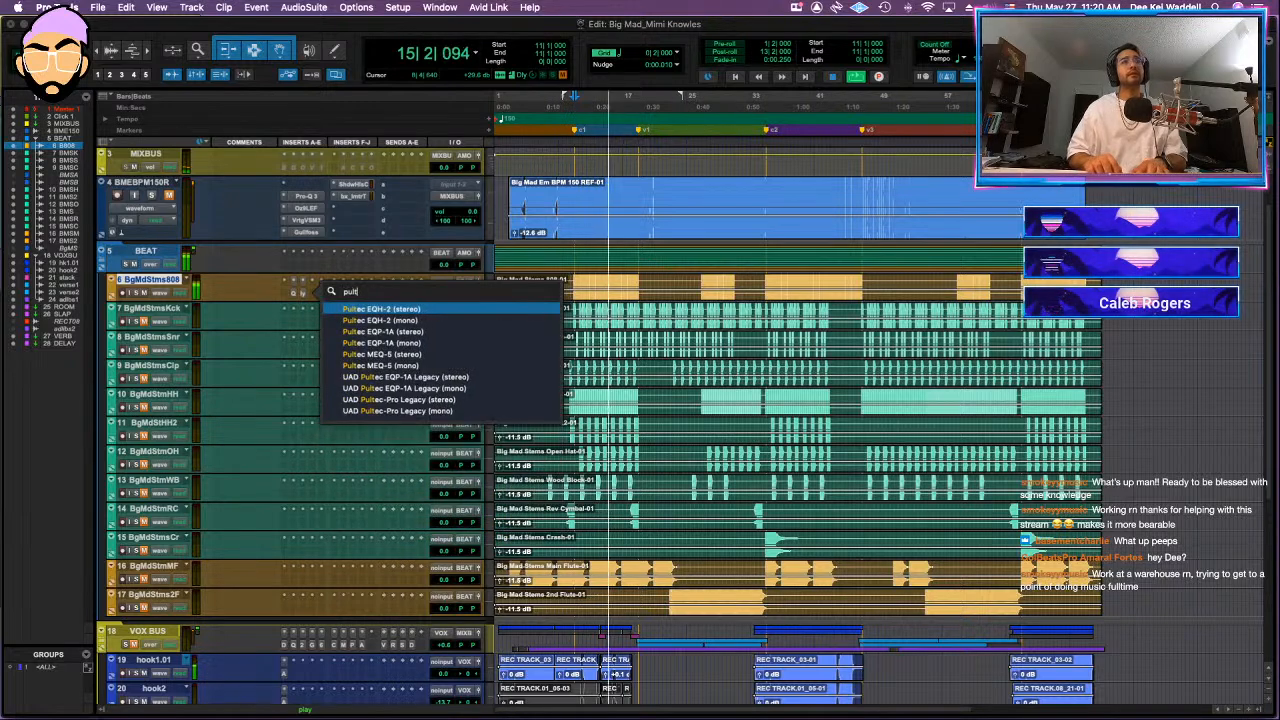
{"action": "left_click", "coordinate": [432, 388]}
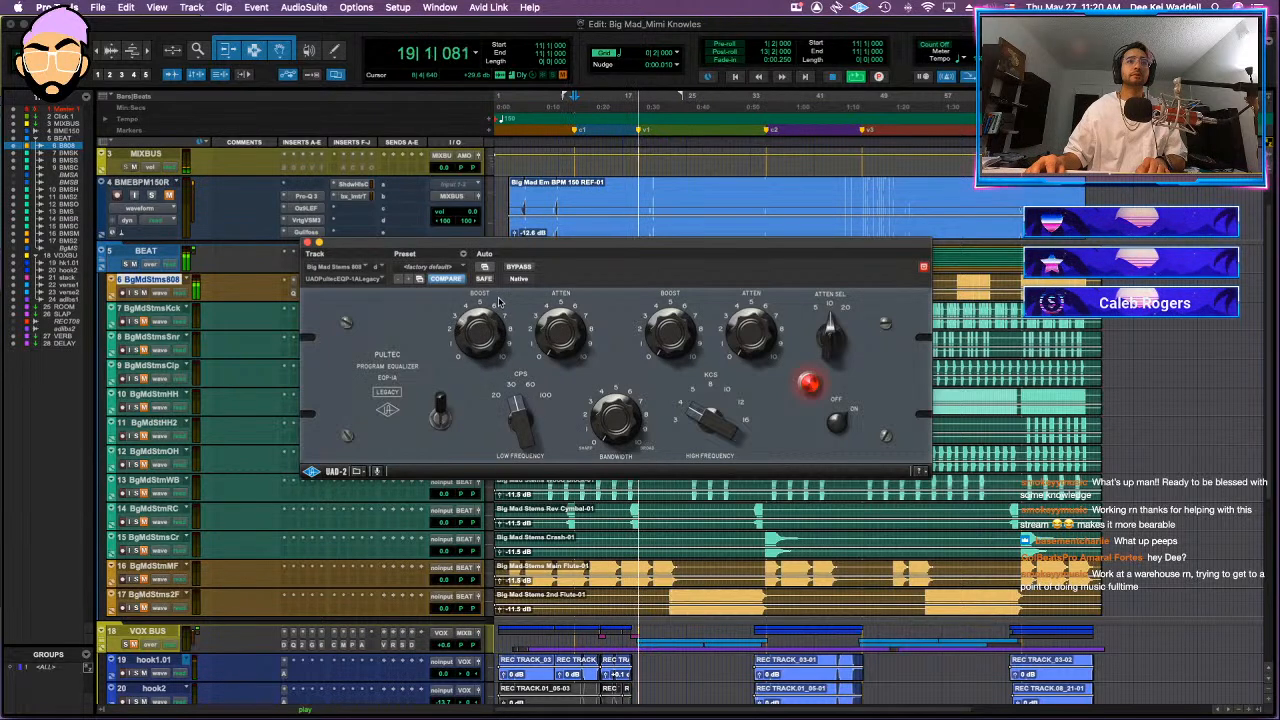
{"action": "key", "text": "space"}
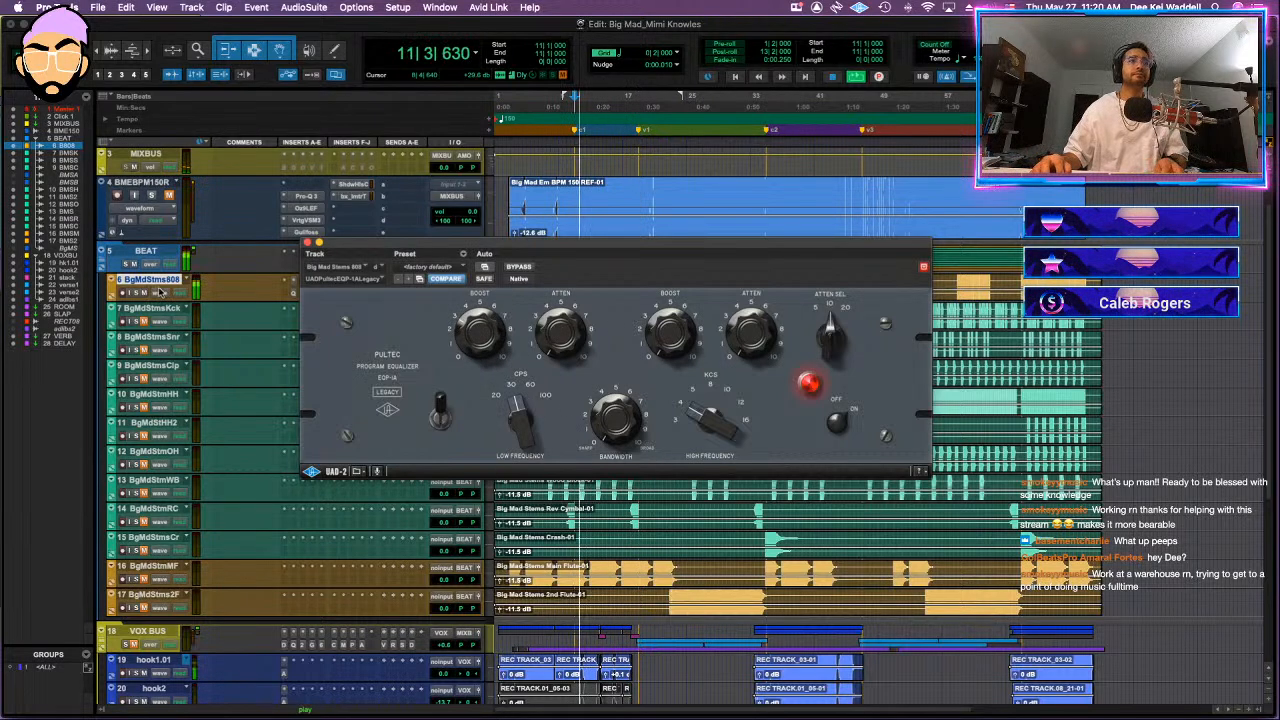
{"action": "left_click", "coordinate": [518, 267]}
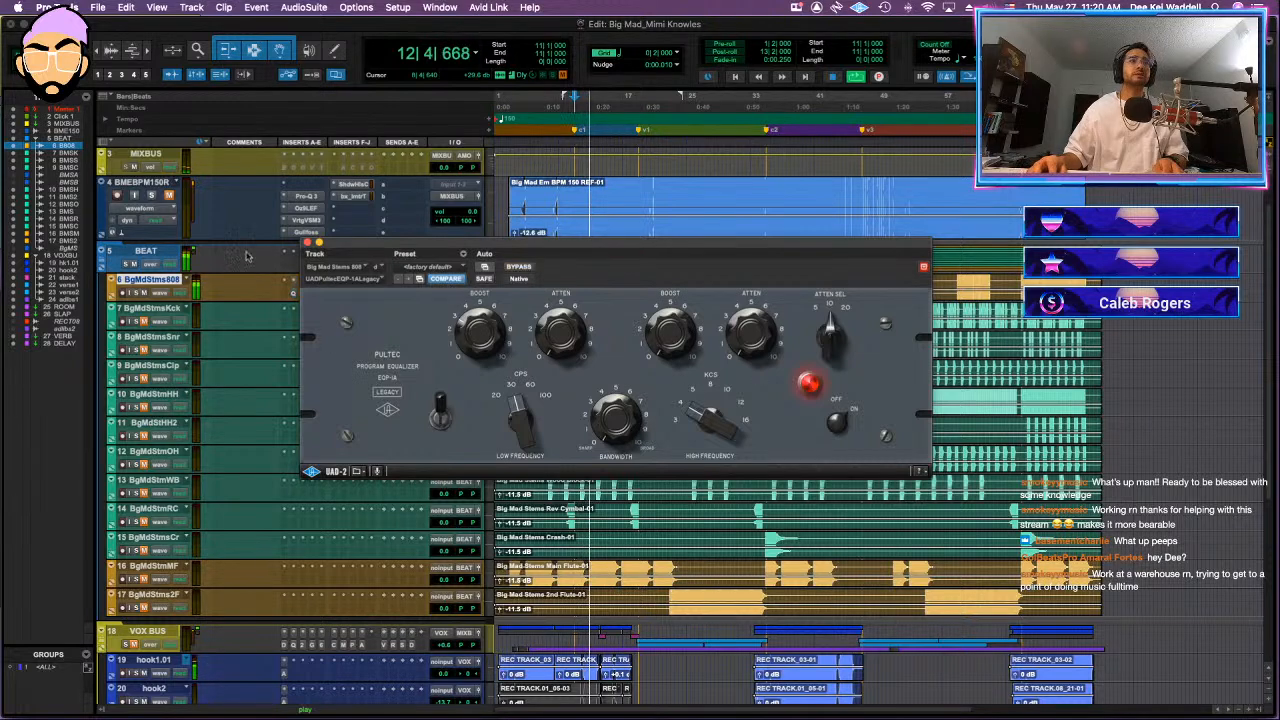
{"action": "left_click", "coordinate": [308, 242]}
- Unmute the kick track and lower the 808 track's volume to -5.3 dB
{"action": "left_click", "coordinate": [135, 322]}
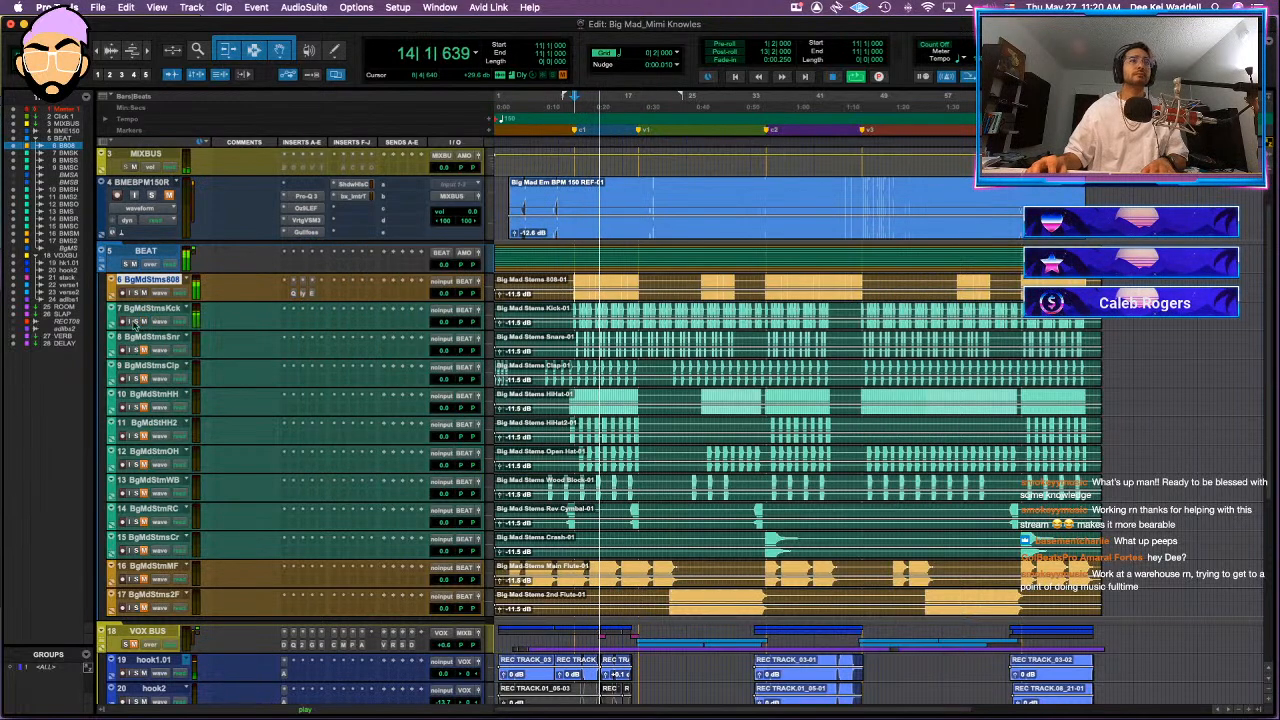
{"action": "left_click", "coordinate": [446, 294]}
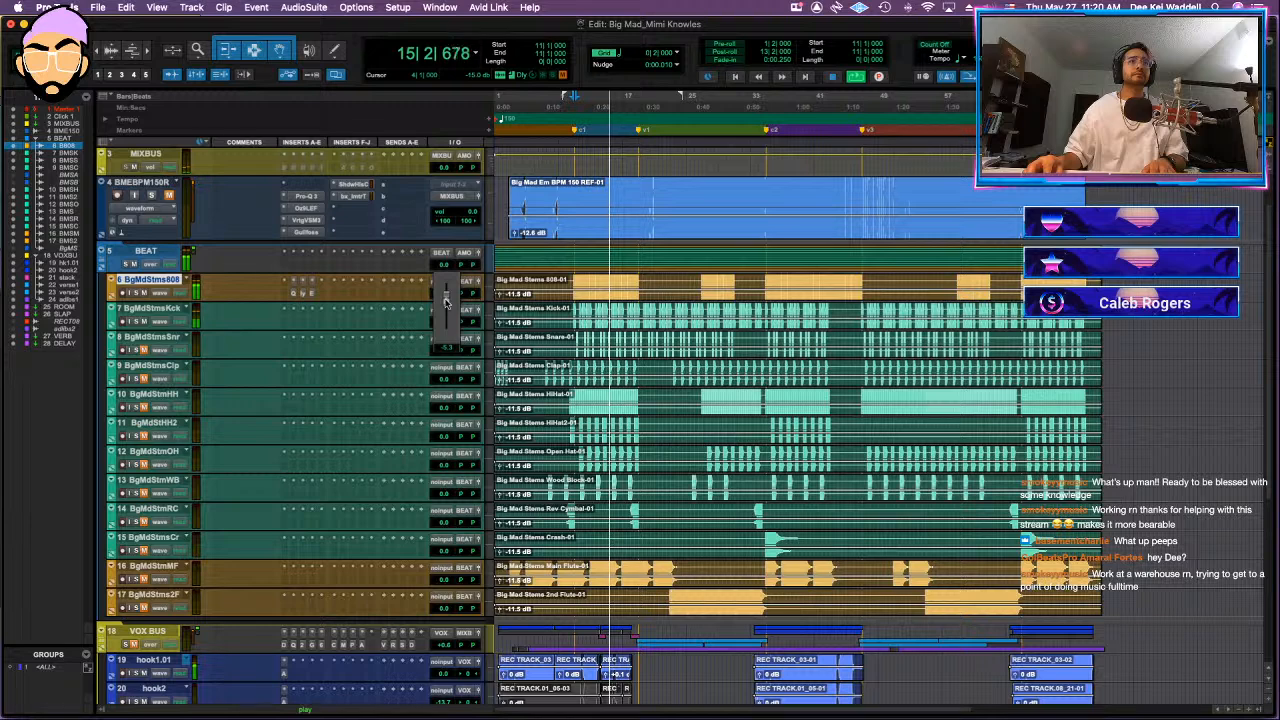
{"action": "left_click_drag", "start_coordinate": [446, 301], "coordinate": [446, 302]}
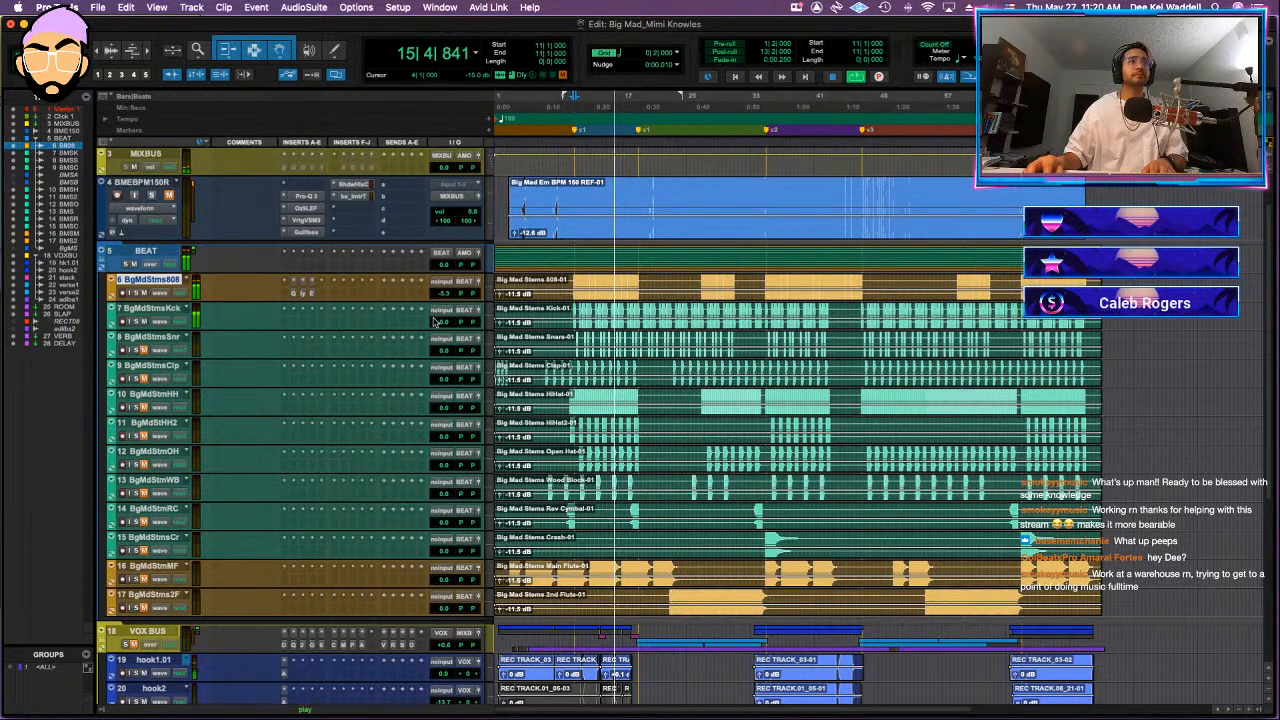
- Insert FabFilter Pro-Q 3 on the kick track and add a 24 dB/oct low cut at about 33 Hz
{"action": "left_click", "coordinate": [315, 322]}
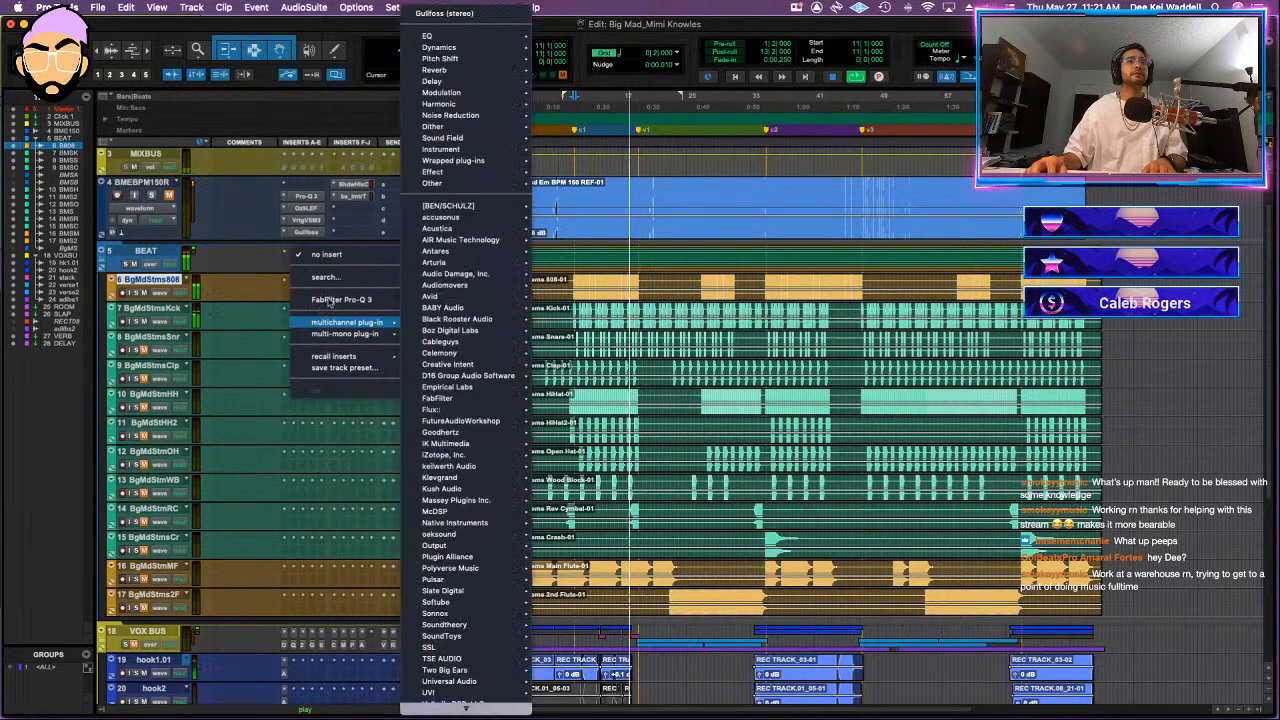
{"action": "left_click", "coordinate": [331, 300]}
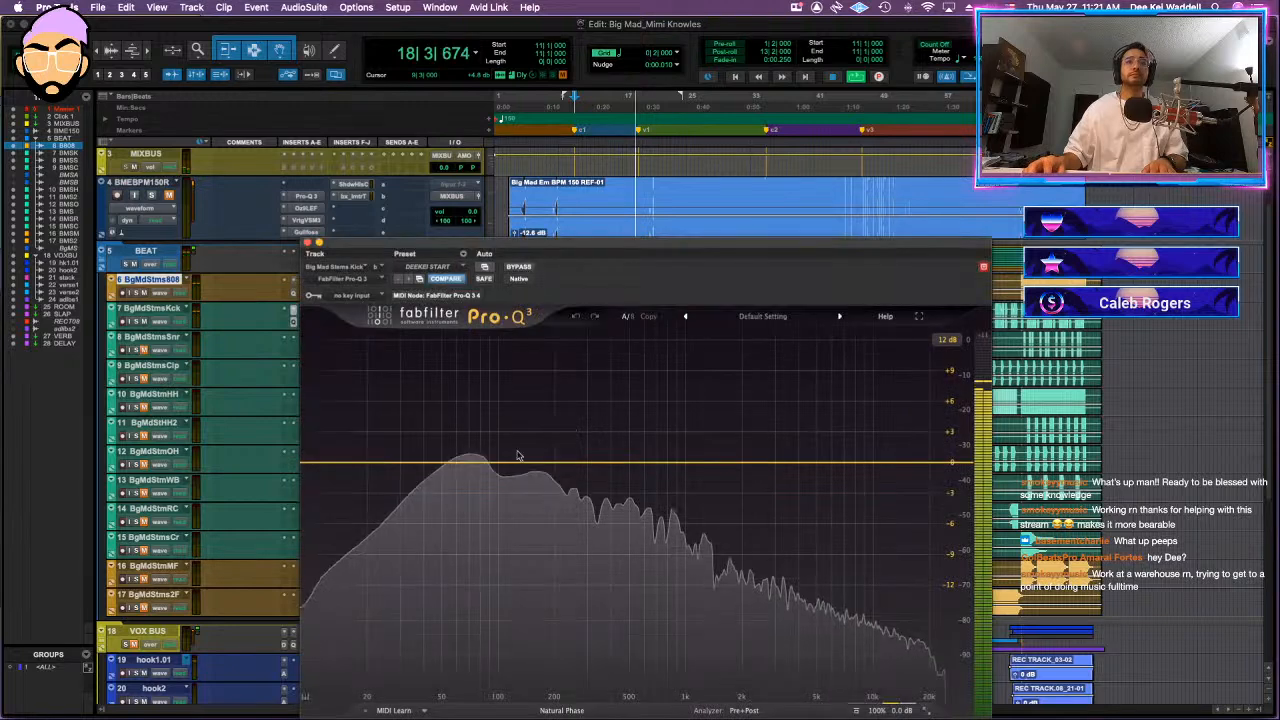
{"action": "double_click", "coordinate": [387, 470]}
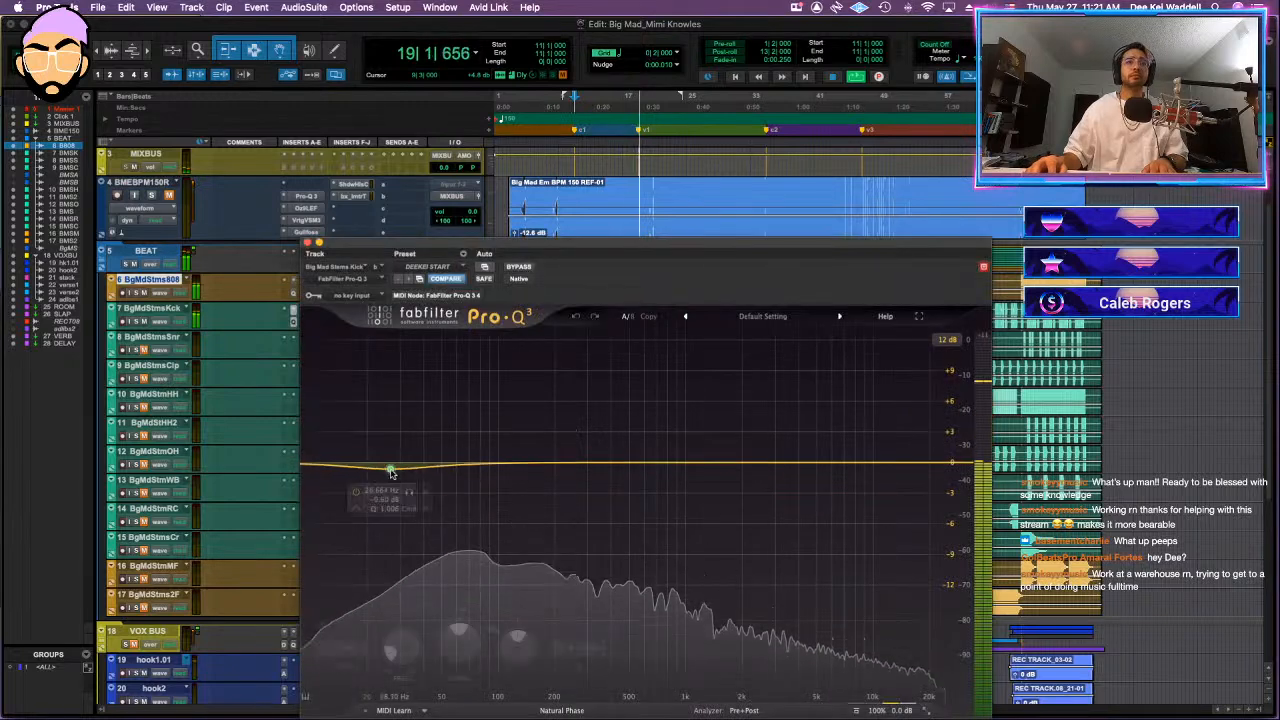
{"action": "left_click", "coordinate": [381, 524]}
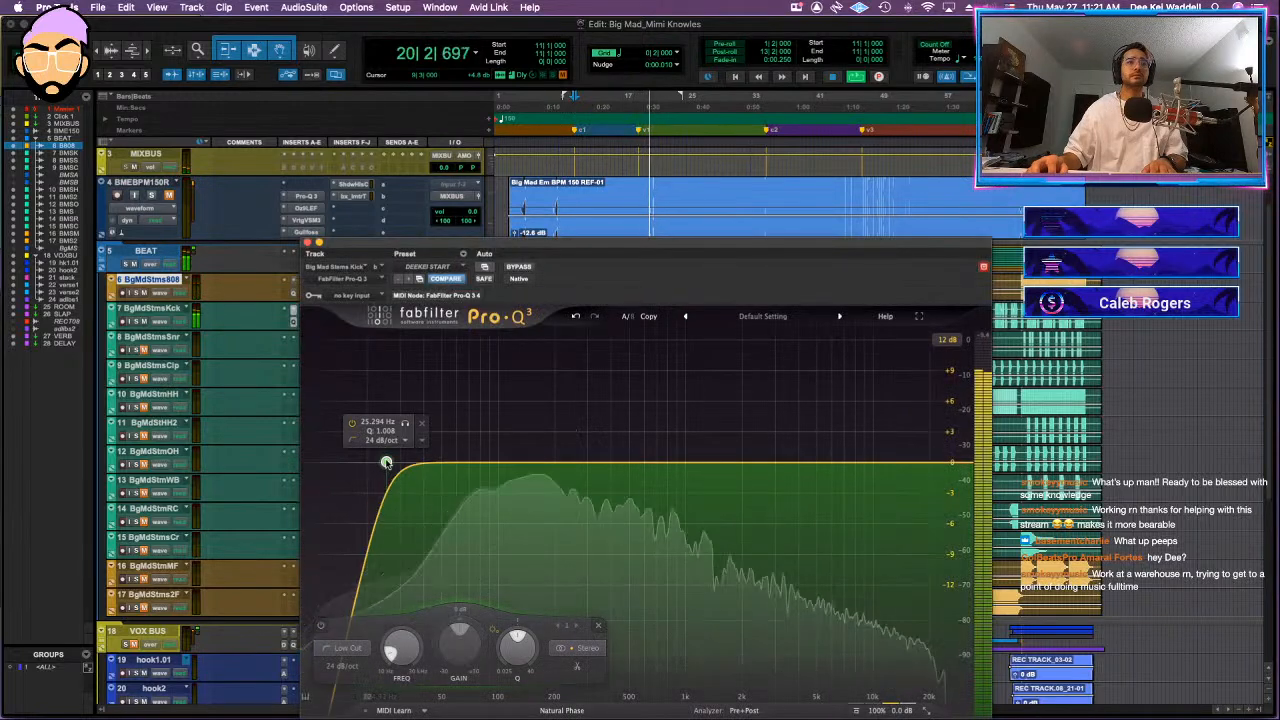
{"action": "left_click_drag", "start_coordinate": [387, 461], "coordinate": [406, 458]}
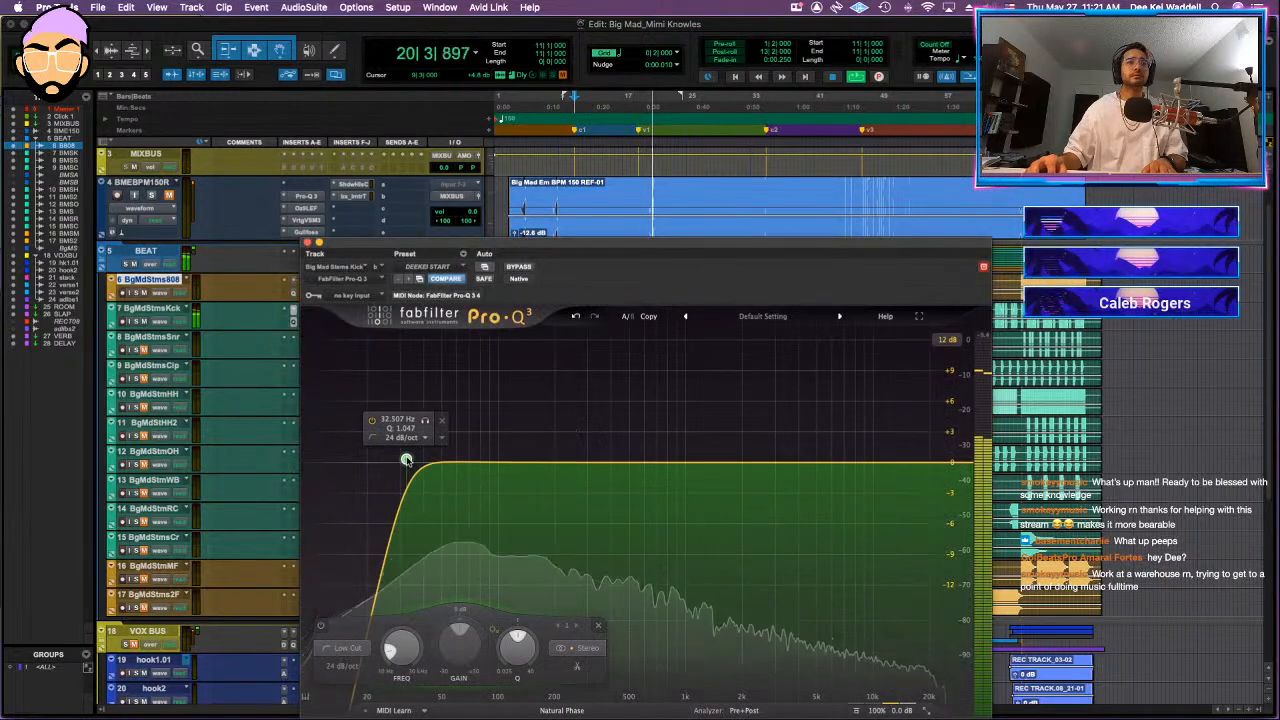
- Add a bell band with upward dynamic range at about 120 Hz to the kick's EQ and close the plug-in
{"action": "left_click", "coordinate": [508, 462]}
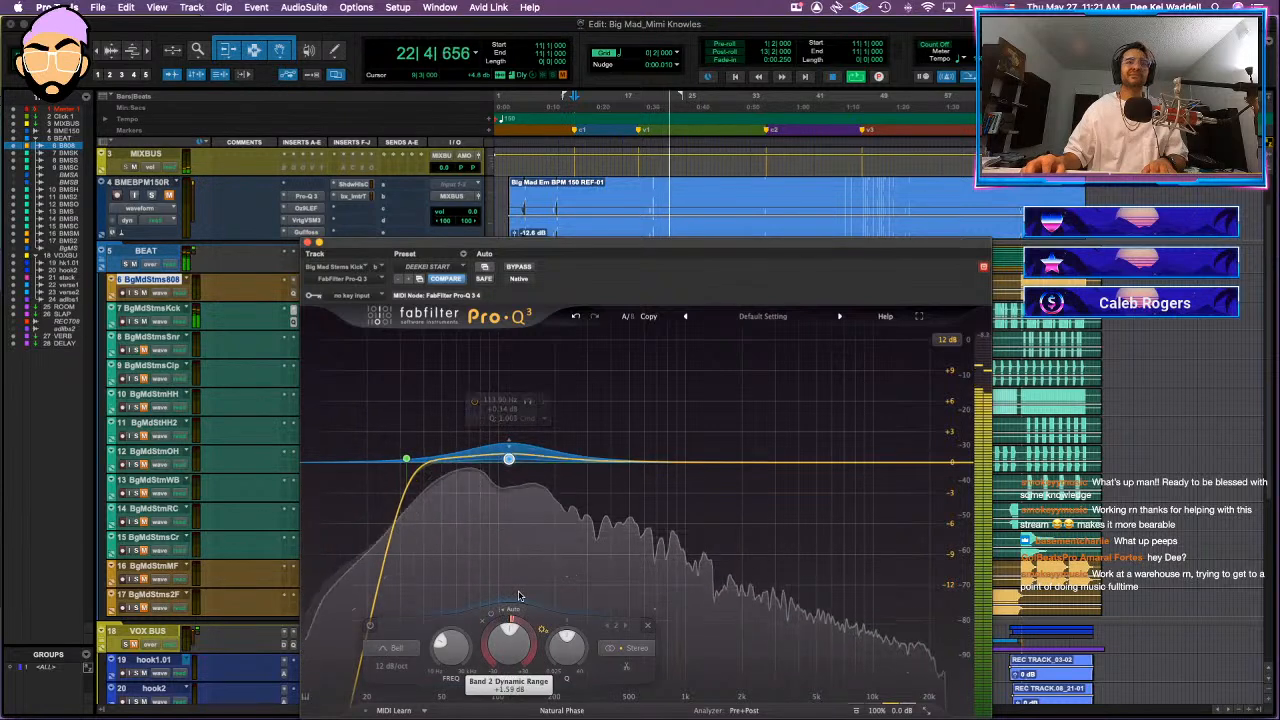
{"action": "left_click_drag", "start_coordinate": [509, 460], "coordinate": [517, 468]}
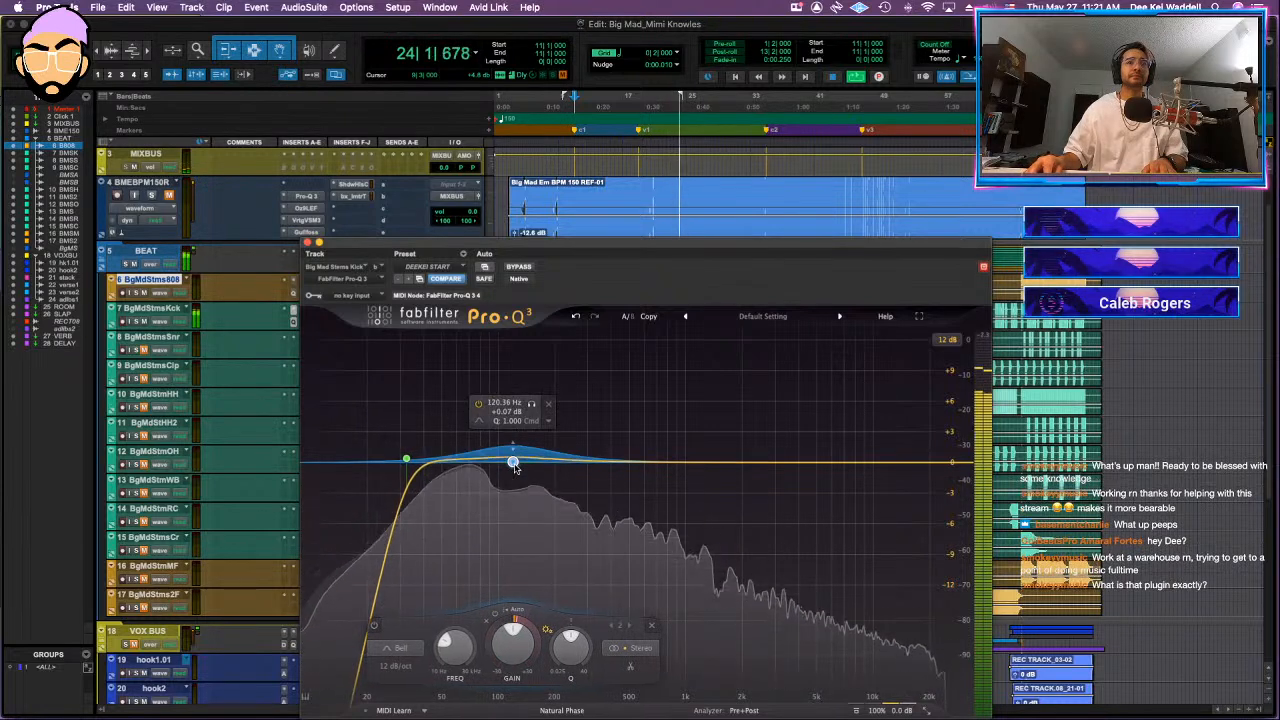
{"action": "left_click_drag", "start_coordinate": [614, 460], "coordinate": [662, 473]}
{"action": "left_click", "coordinate": [308, 243]}
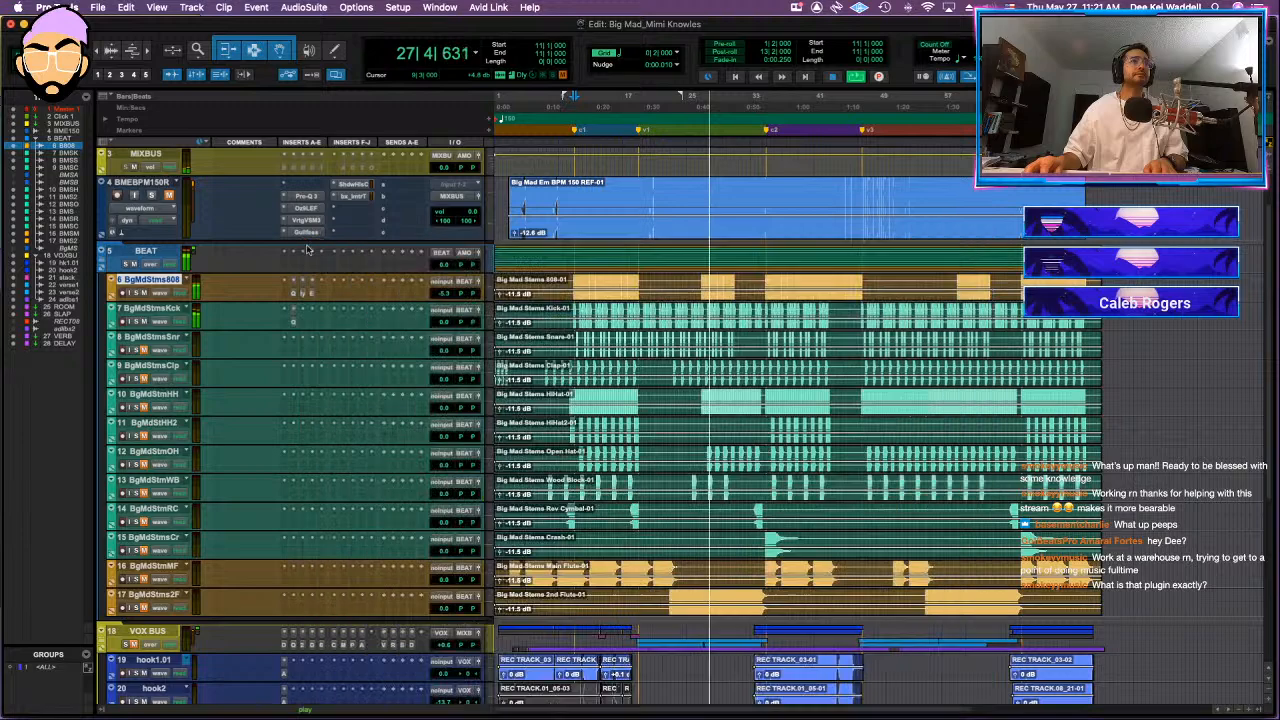
- Insert Soundtoys Little Radiator on the kick track after the EQ and close its window
{"action": "left_click", "coordinate": [299, 326]}
{"action": "type", "text": "little"}
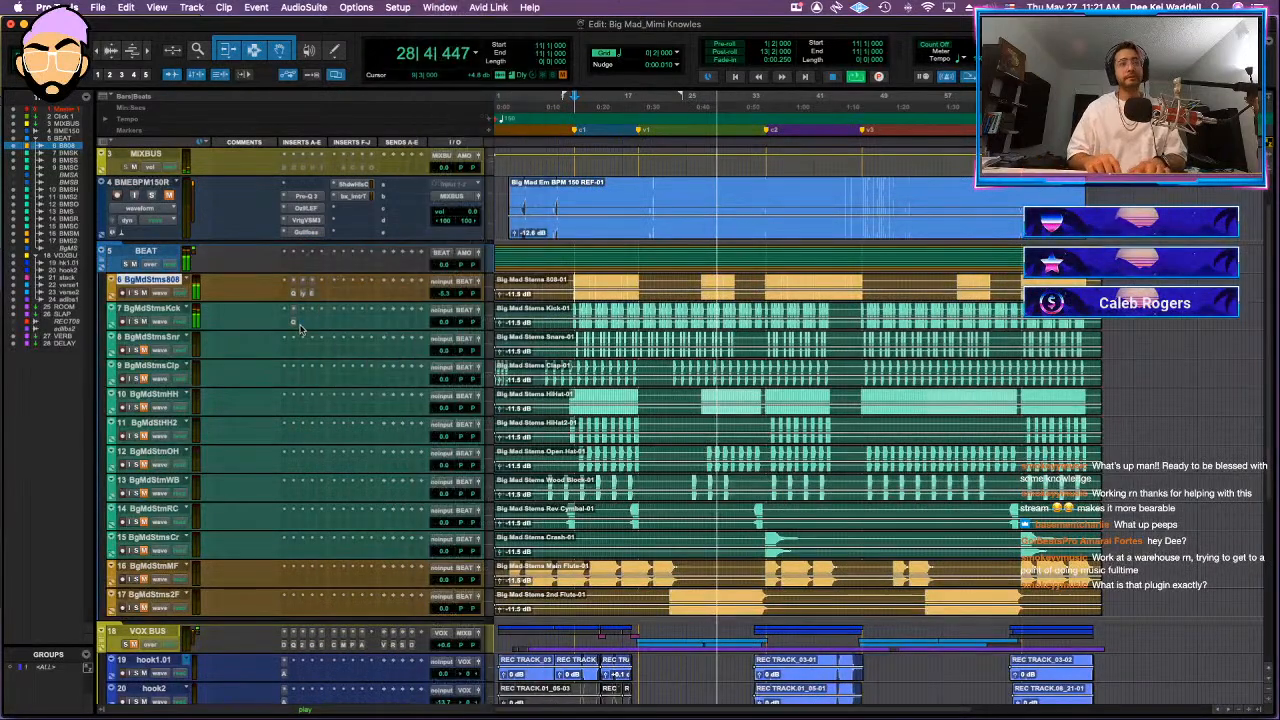
{"action": "left_click", "coordinate": [421, 420]}
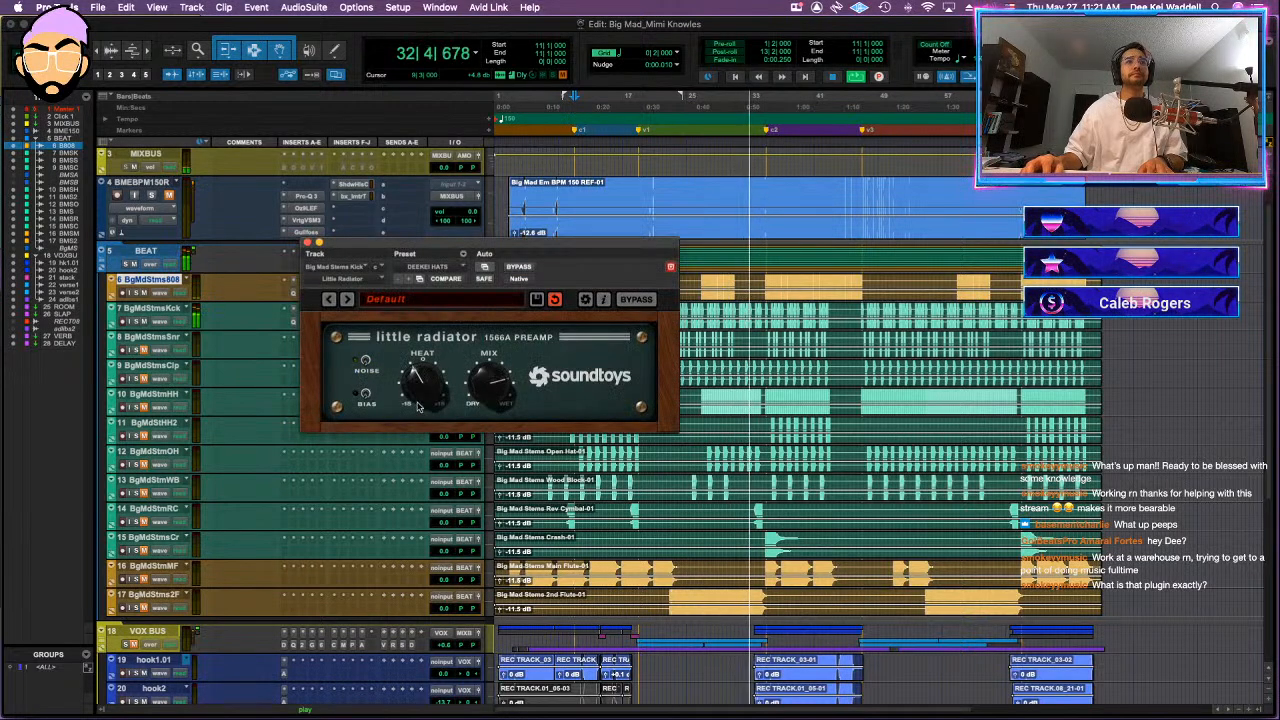
{"action": "left_click", "coordinate": [310, 244]}
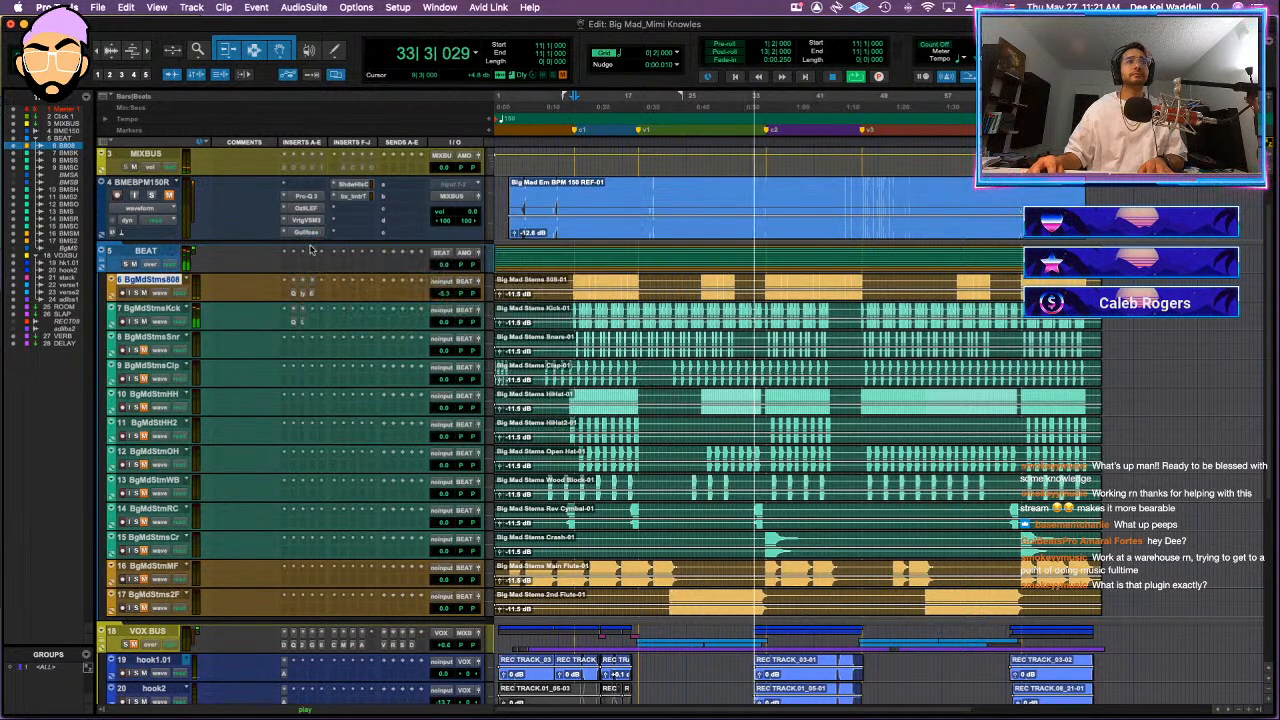
- Move the kick's Little Radiator to insert C, insert SPL Attacker Plus in insert B and close the plug-in
{"action": "left_click", "coordinate": [302, 326]}
{"action": "key", "text": "Escape"}
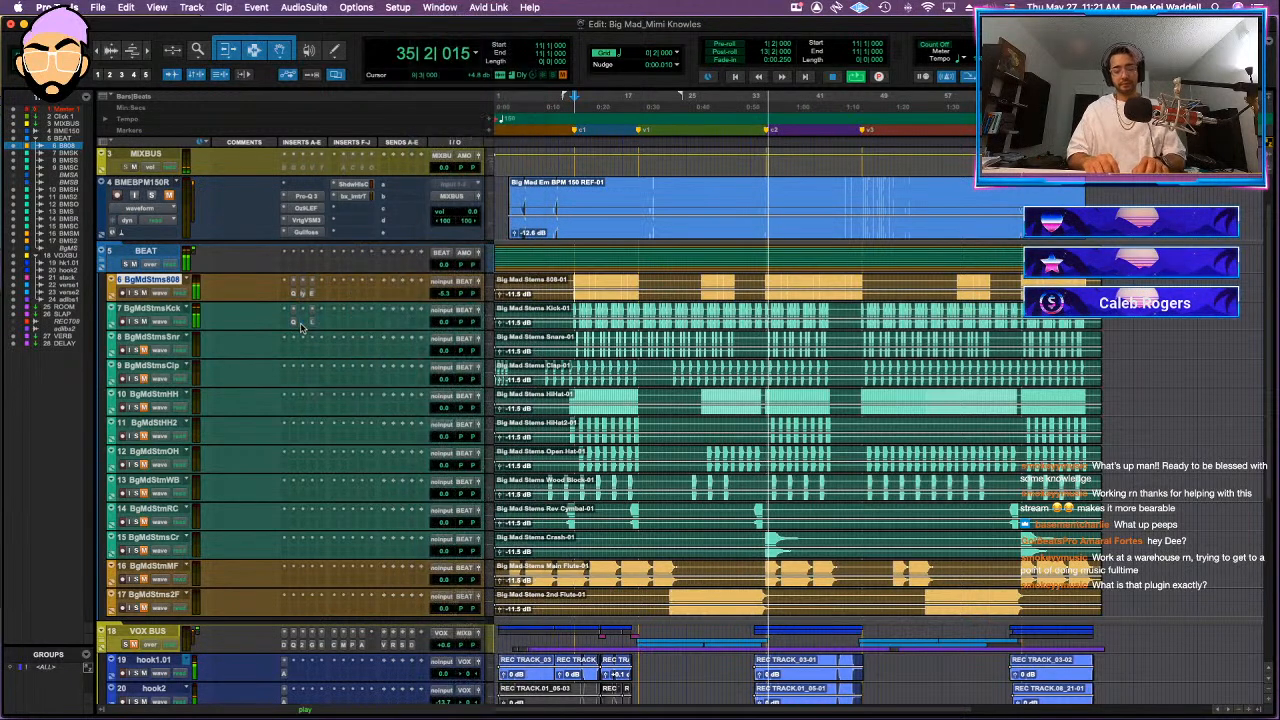
{"action": "left_click", "coordinate": [300, 327]}
{"action": "key", "text": "Escape"}
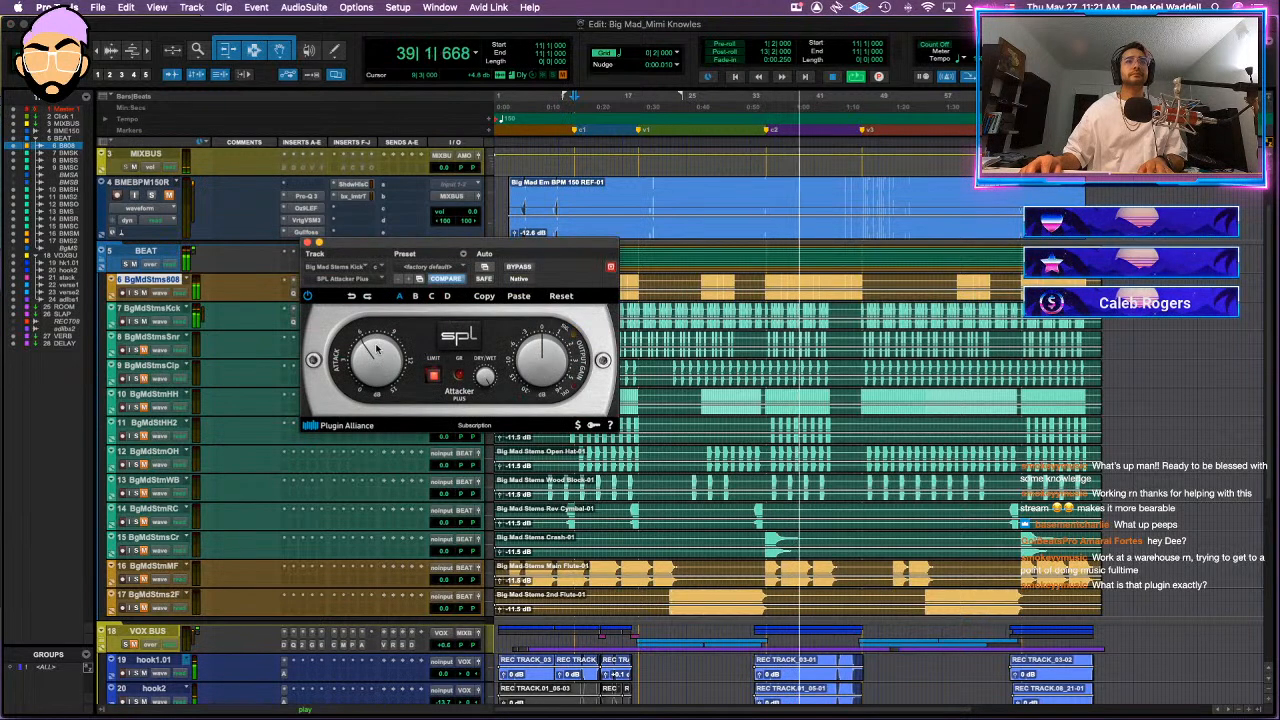
{"action": "left_click", "coordinate": [307, 243]}
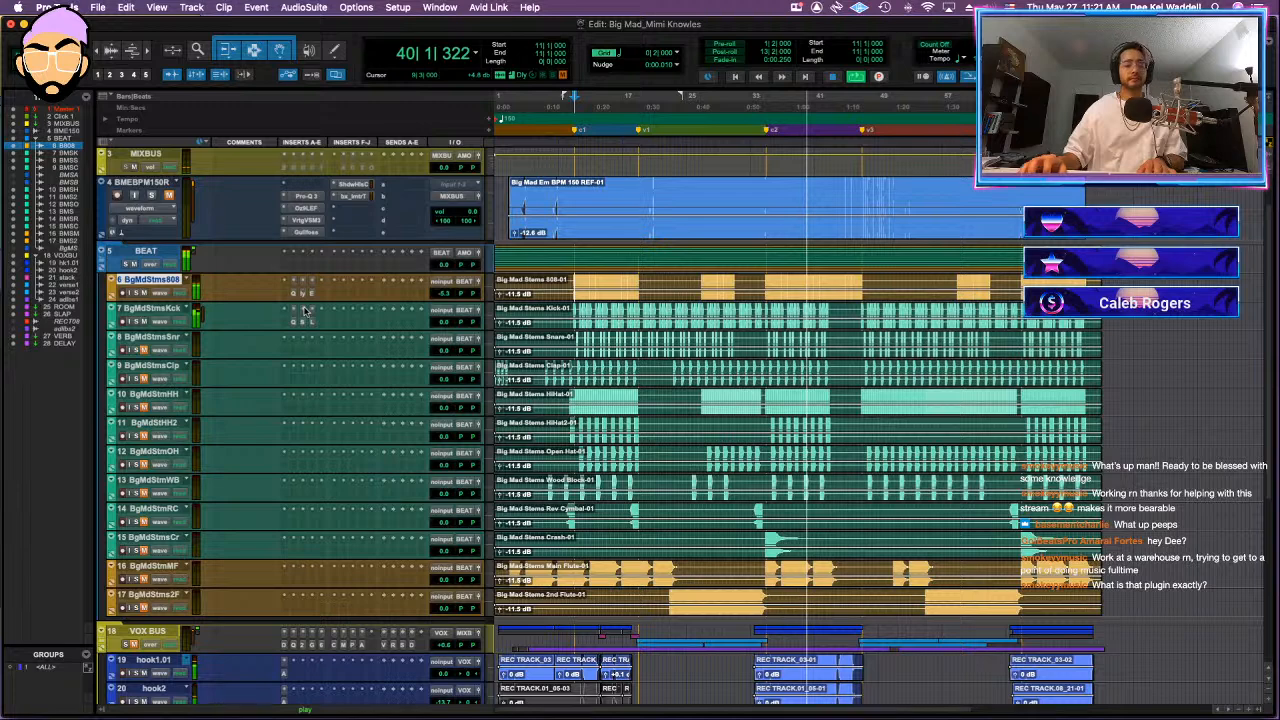
- Replace the kick's insert B plug-in with SPL Transient Designer Plus (stereo), raise Attack, lower Sustain and close it
{"action": "left_click", "coordinate": [305, 311]}
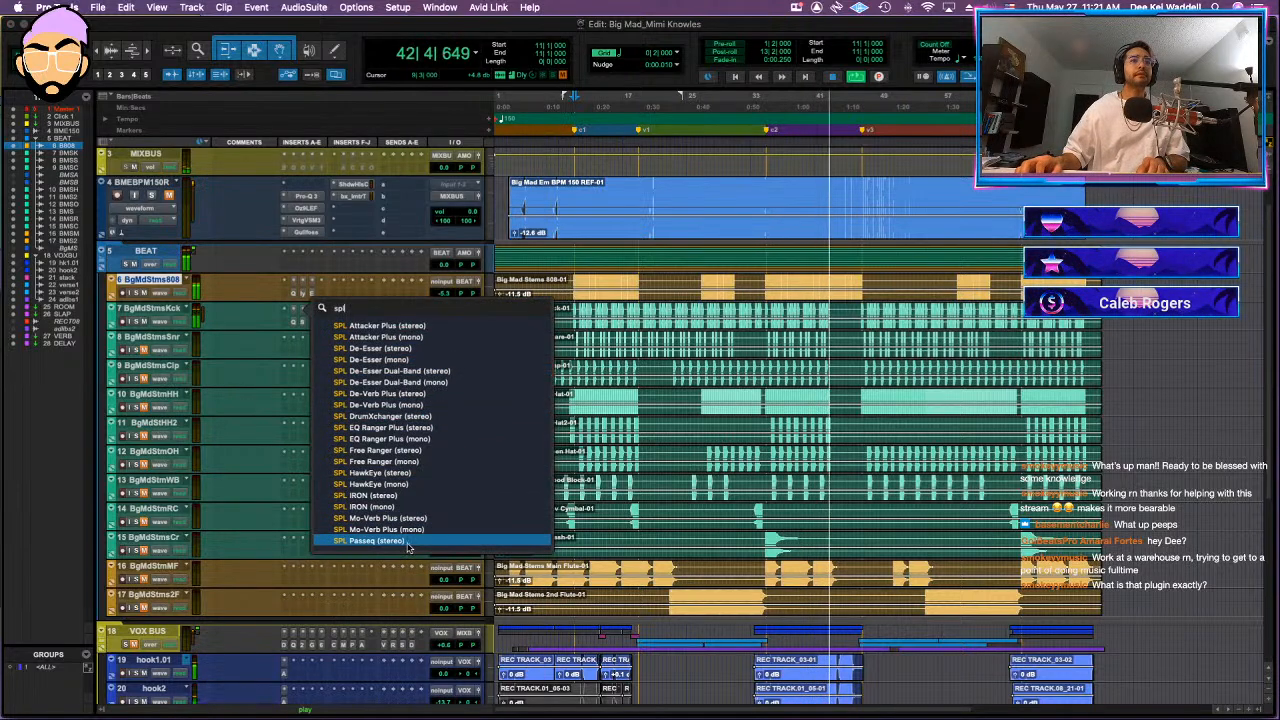
{"action": "left_click", "coordinate": [309, 302]}
{"action": "left_click", "coordinate": [306, 310]}
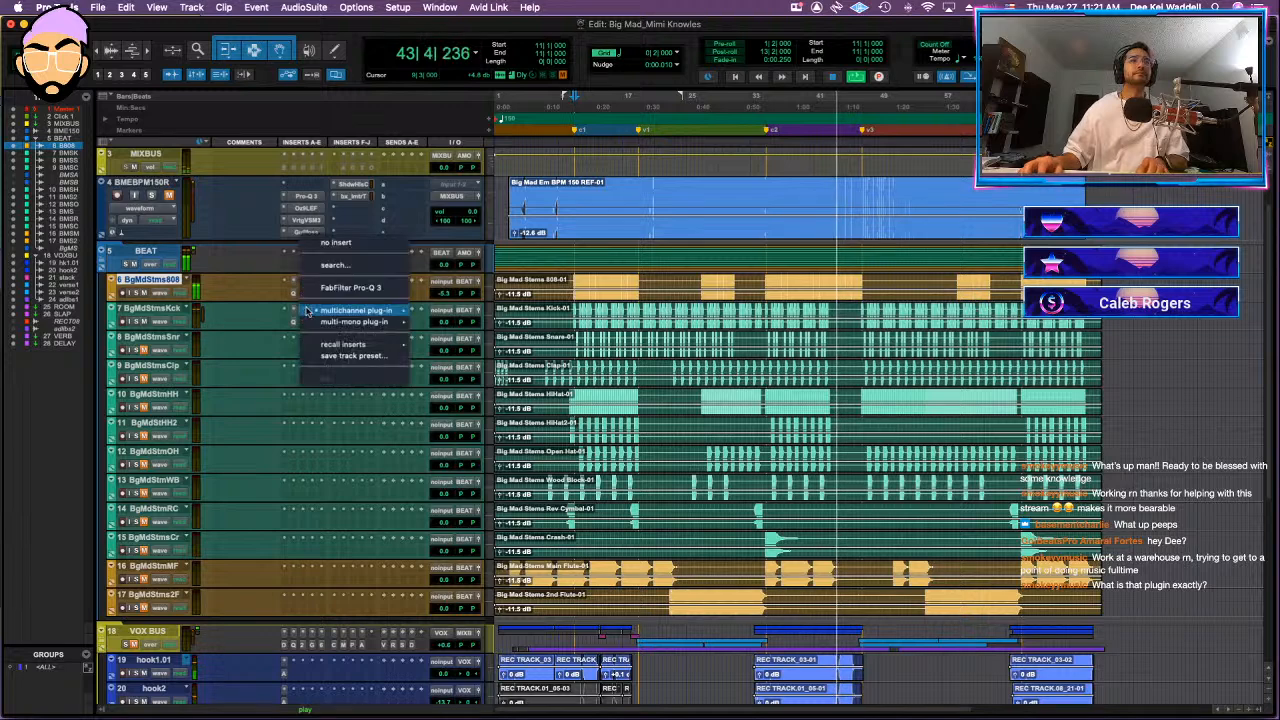
{"action": "type", "text": "spl"}
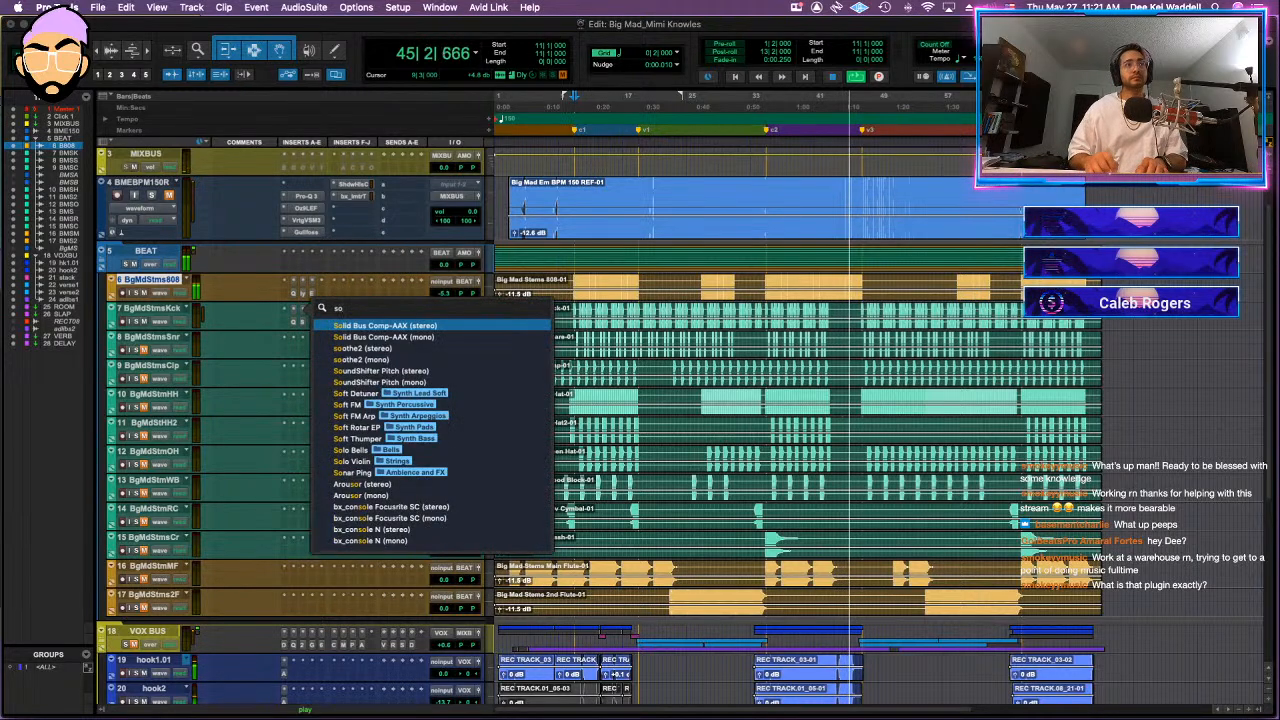
{"action": "type", "text": " tr"}
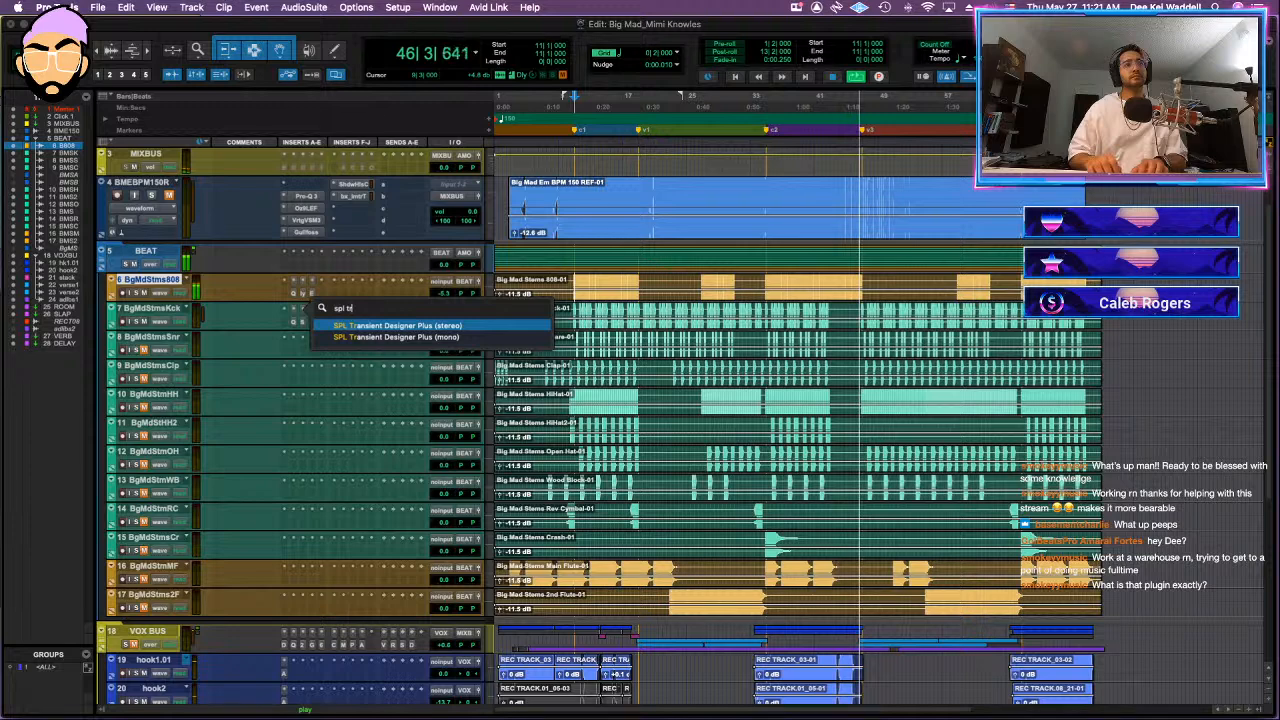
{"action": "left_click", "coordinate": [455, 324]}
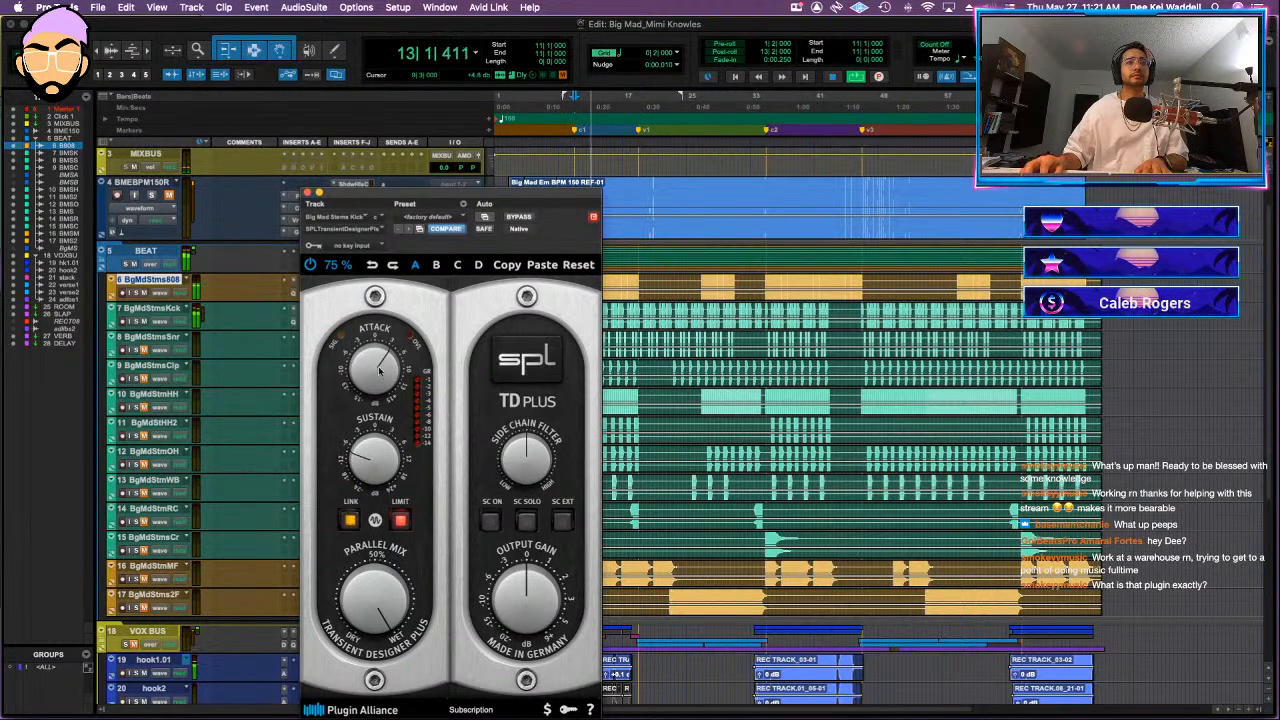
{"action": "left_click", "coordinate": [308, 192]}
- Adjust the Heat and Mix amounts on the kick track's Little Radiator and close its window
{"action": "left_click", "coordinate": [309, 324]}
{"action": "left_click", "coordinate": [312, 325]}
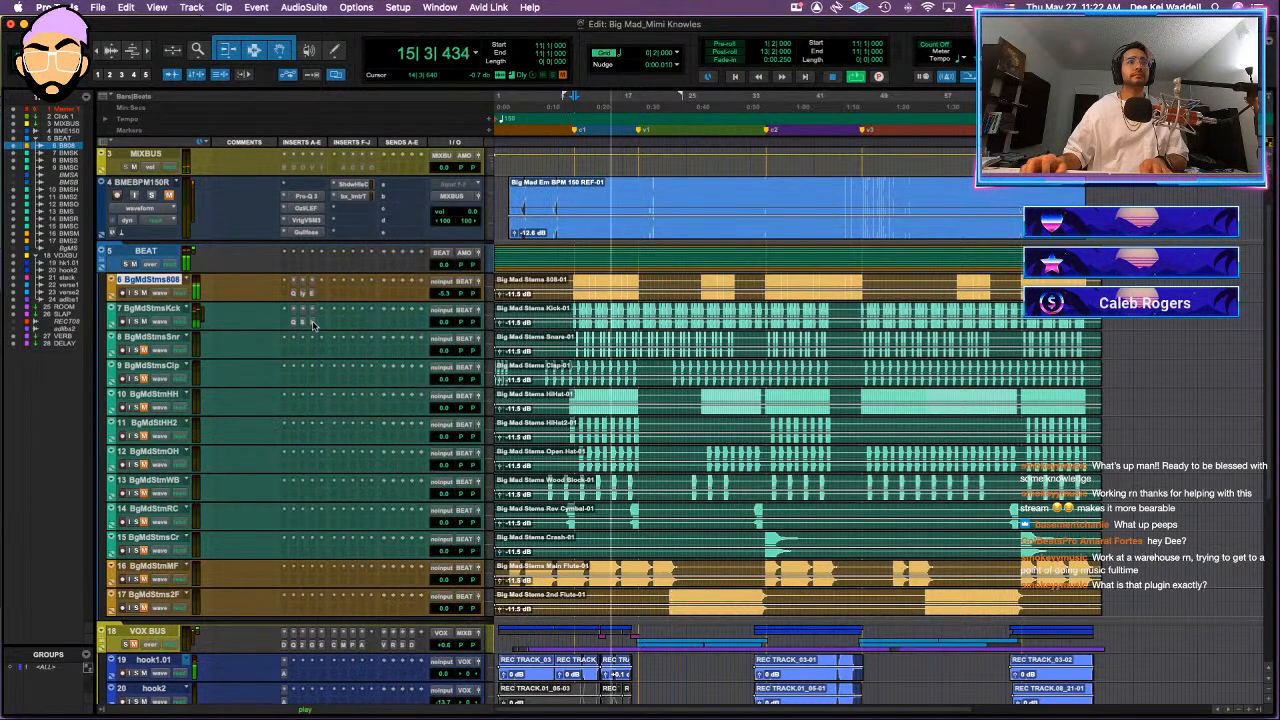
{"action": "left_click", "coordinate": [313, 325]}
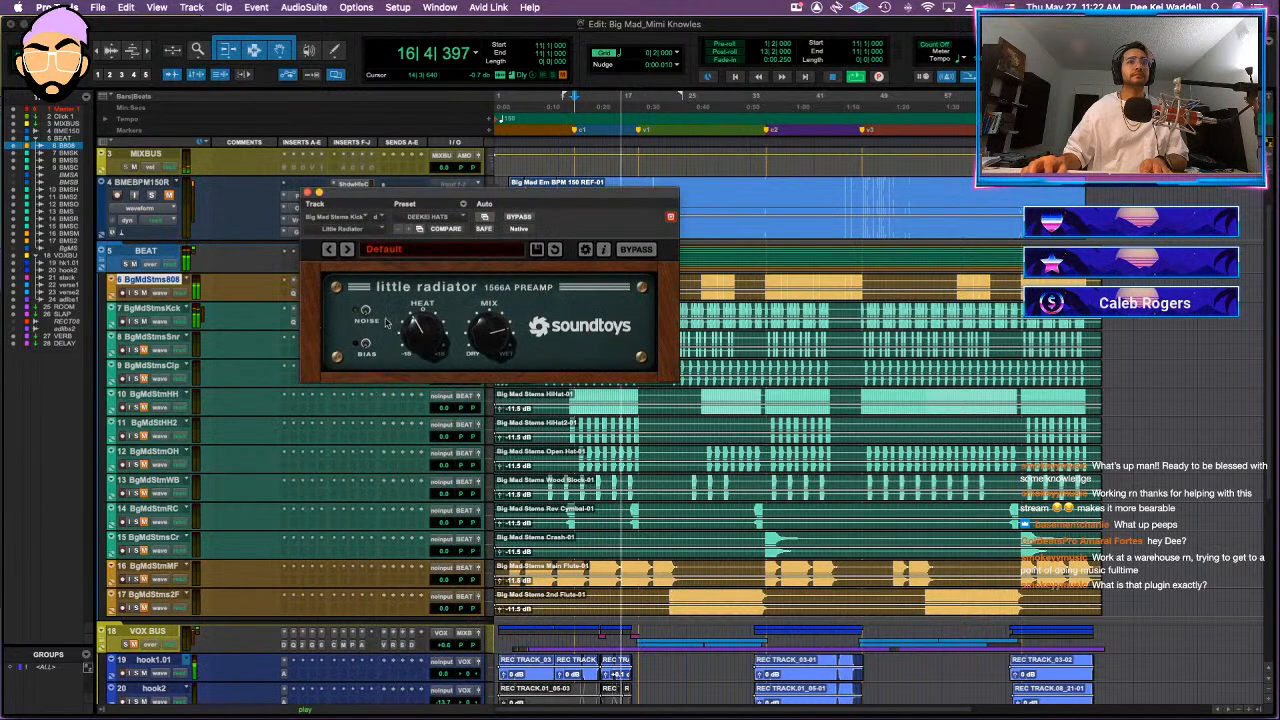
{"action": "left_click_drag", "start_coordinate": [431, 331], "coordinate": [411, 357]}
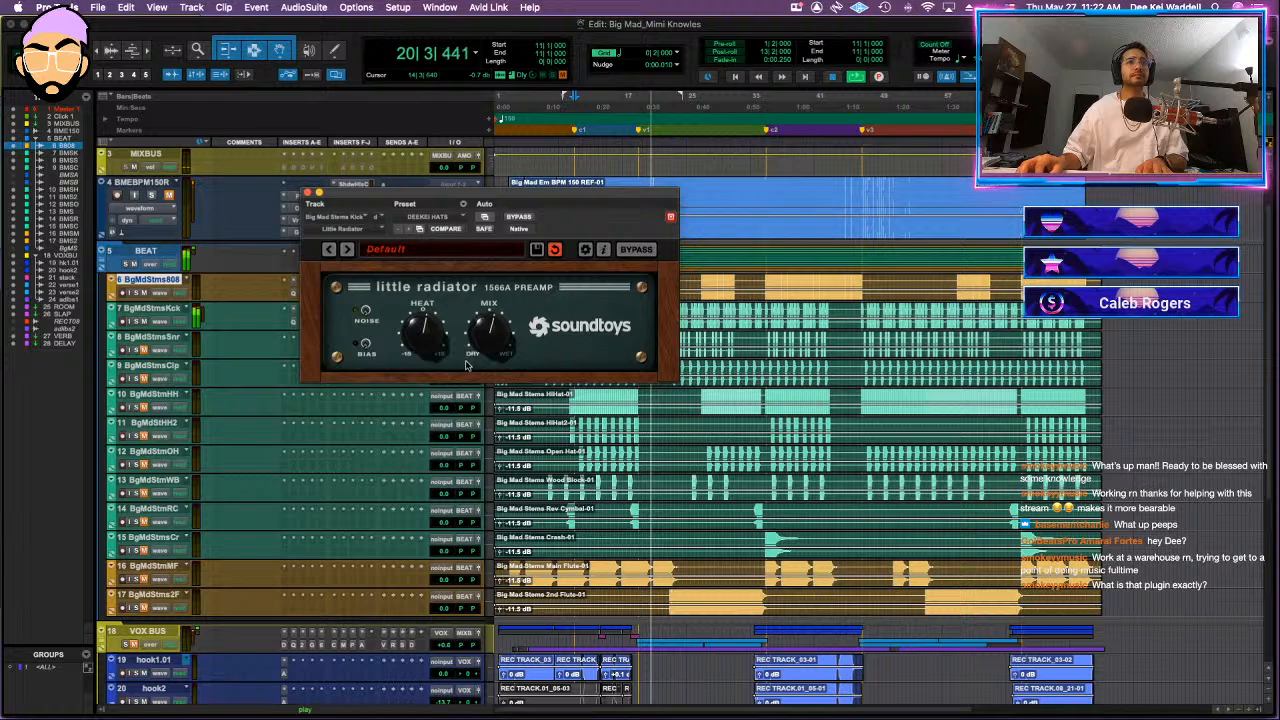
{"action": "key", "text": "space"}
{"action": "left_click", "coordinate": [308, 192]}
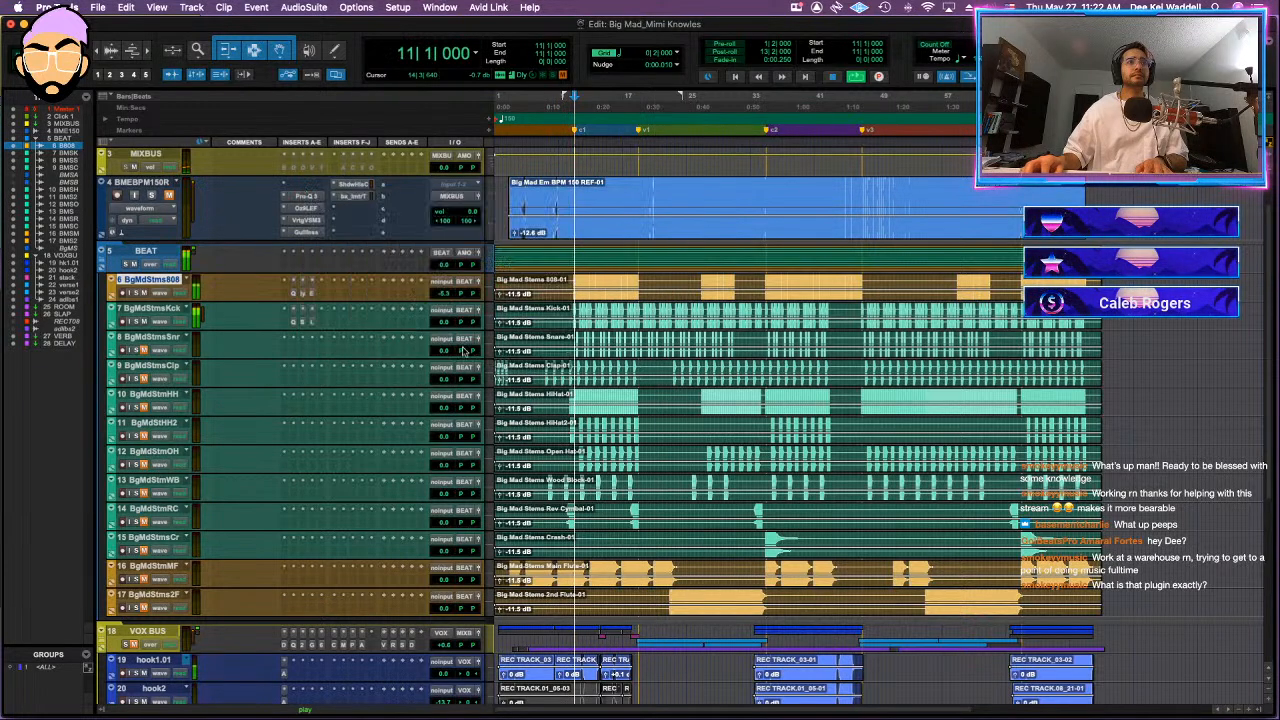
- Recheck the kick's Little Radiator and lower the kick track's volume to -4.0 dB
{"action": "key", "text": "space"}
{"action": "left_click_drag", "start_coordinate": [446, 323], "coordinate": [449, 336]}
{"action": "left_click", "coordinate": [313, 322]}
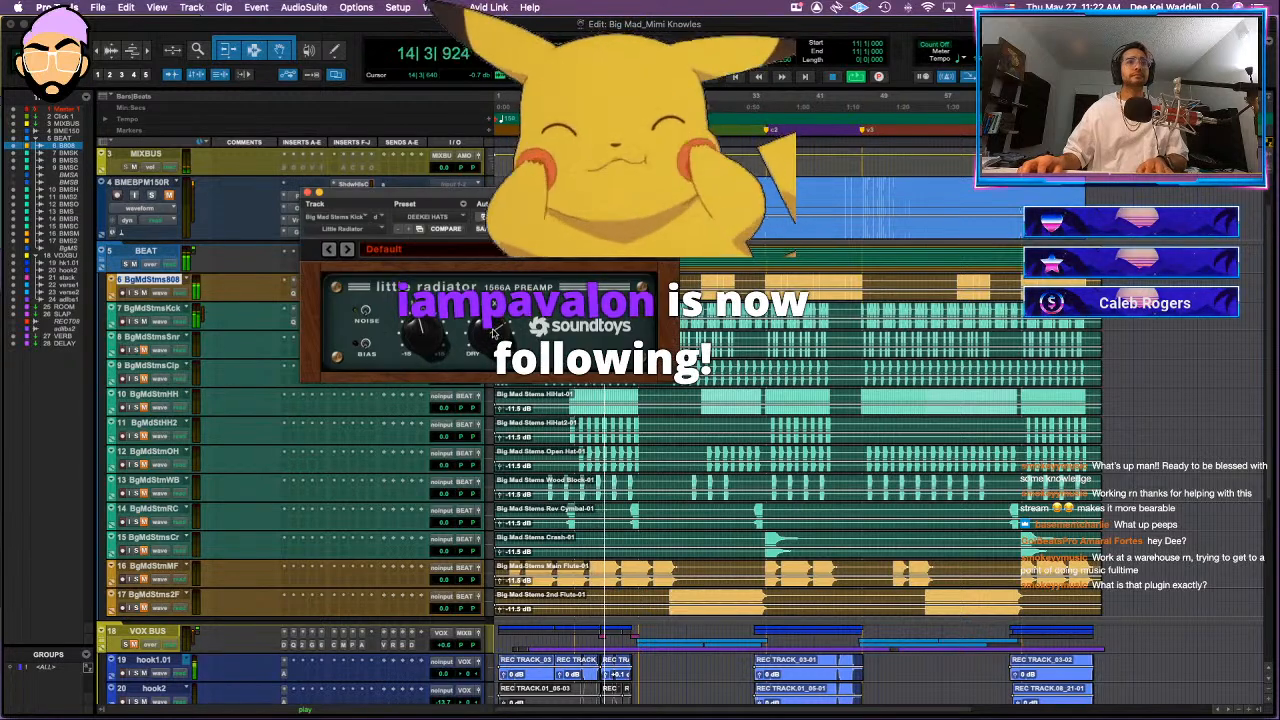
{"action": "left_click", "coordinate": [307, 192]}
{"action": "left_click_drag", "start_coordinate": [447, 324], "coordinate": [448, 322]}
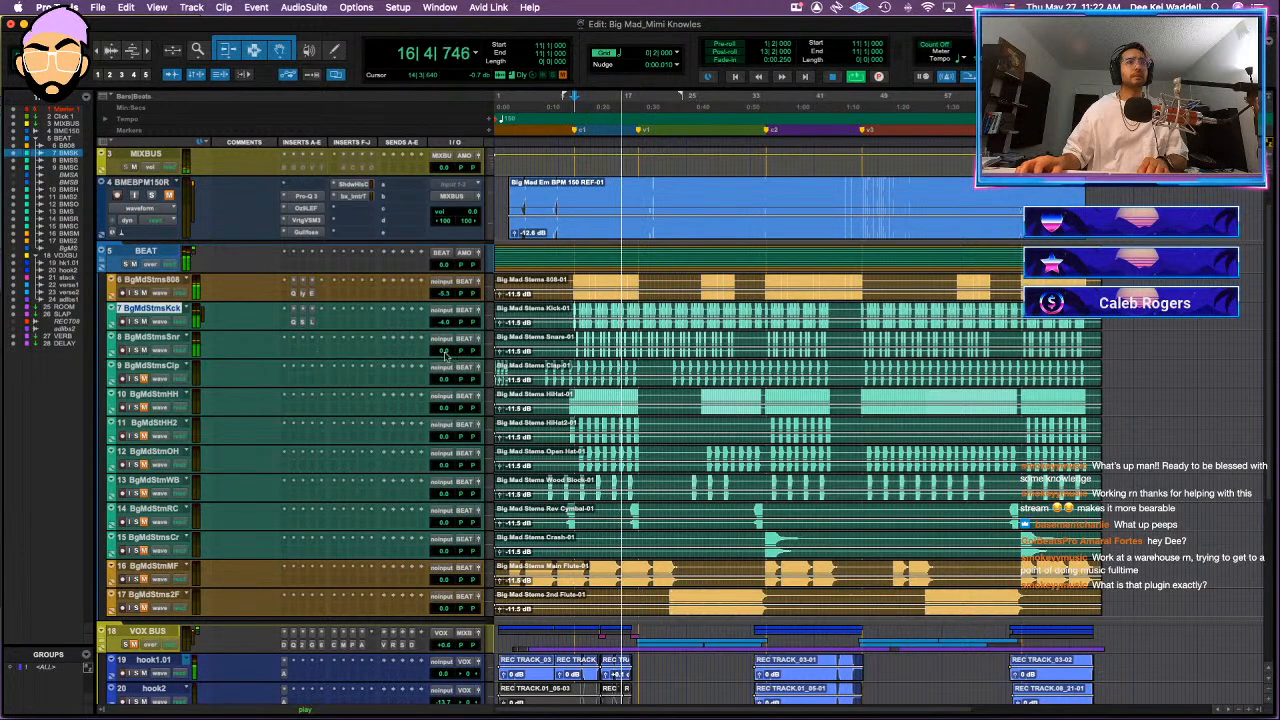
- Move the clap track above the snare track and insert Soundtoys Little Plate on it
{"action": "left_click_drag", "start_coordinate": [150, 368], "coordinate": [150, 340]}
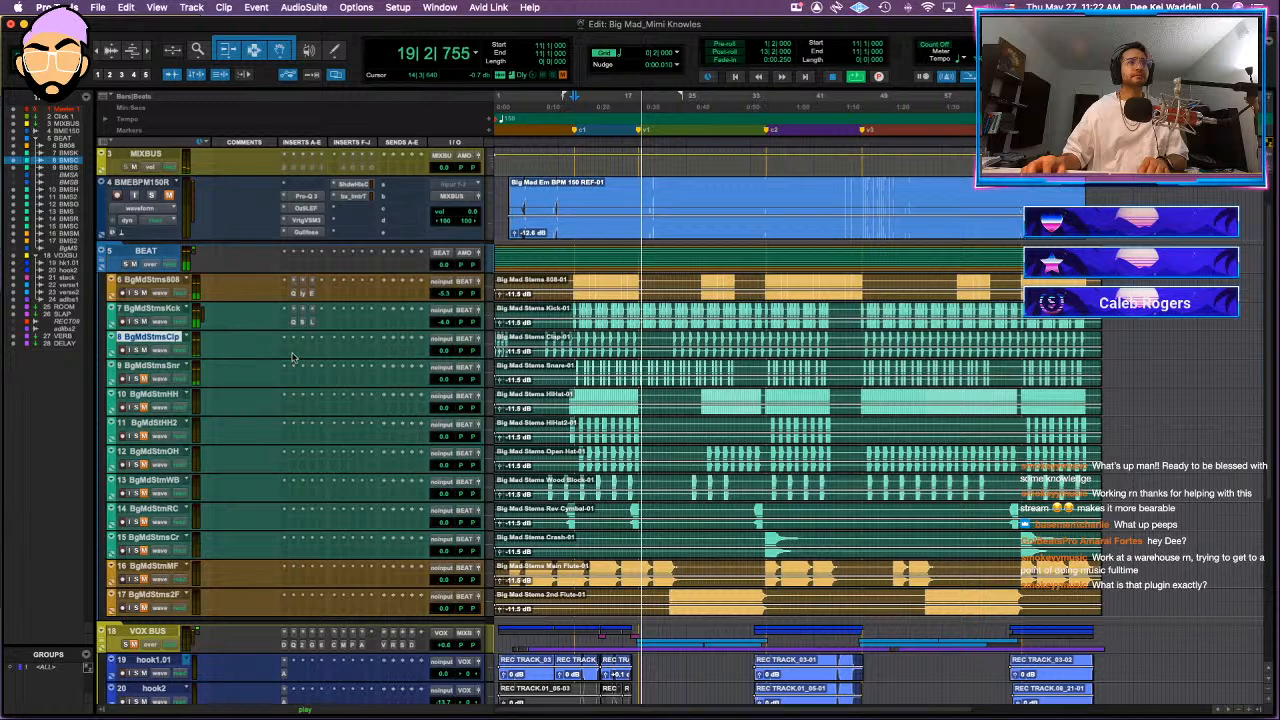
{"action": "key", "text": "space"}
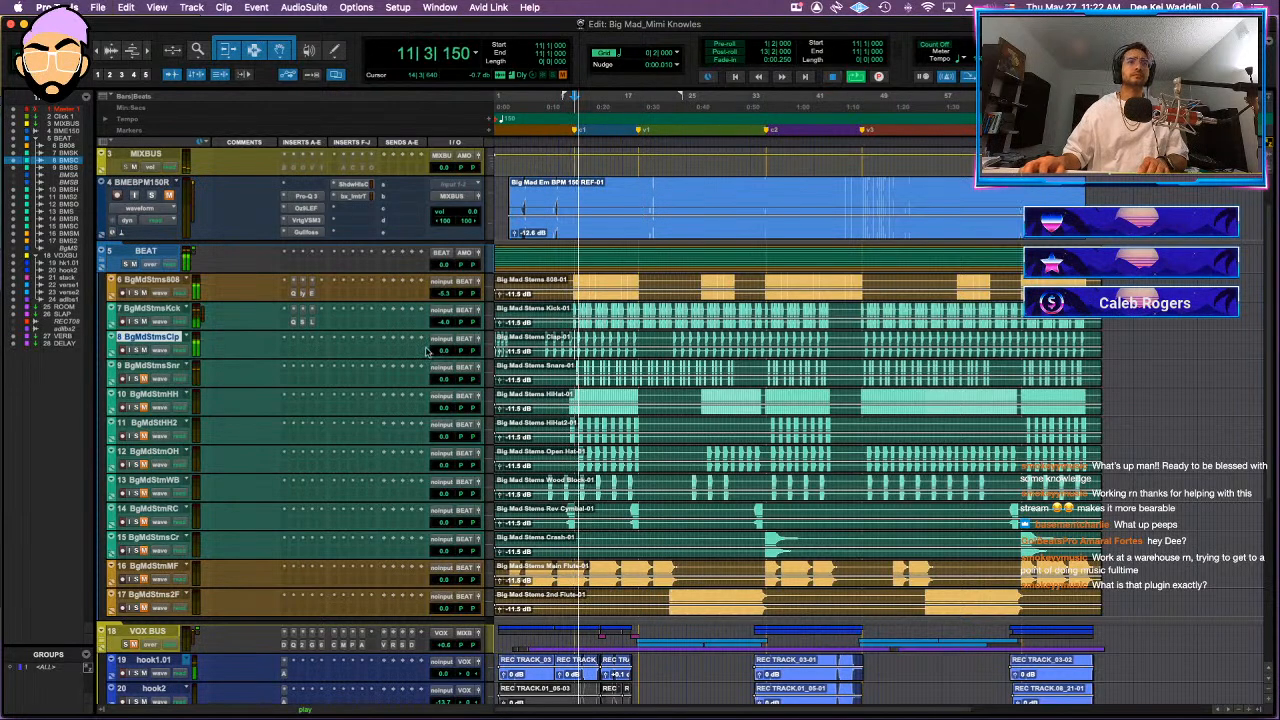
{"action": "left_click", "coordinate": [363, 355]}
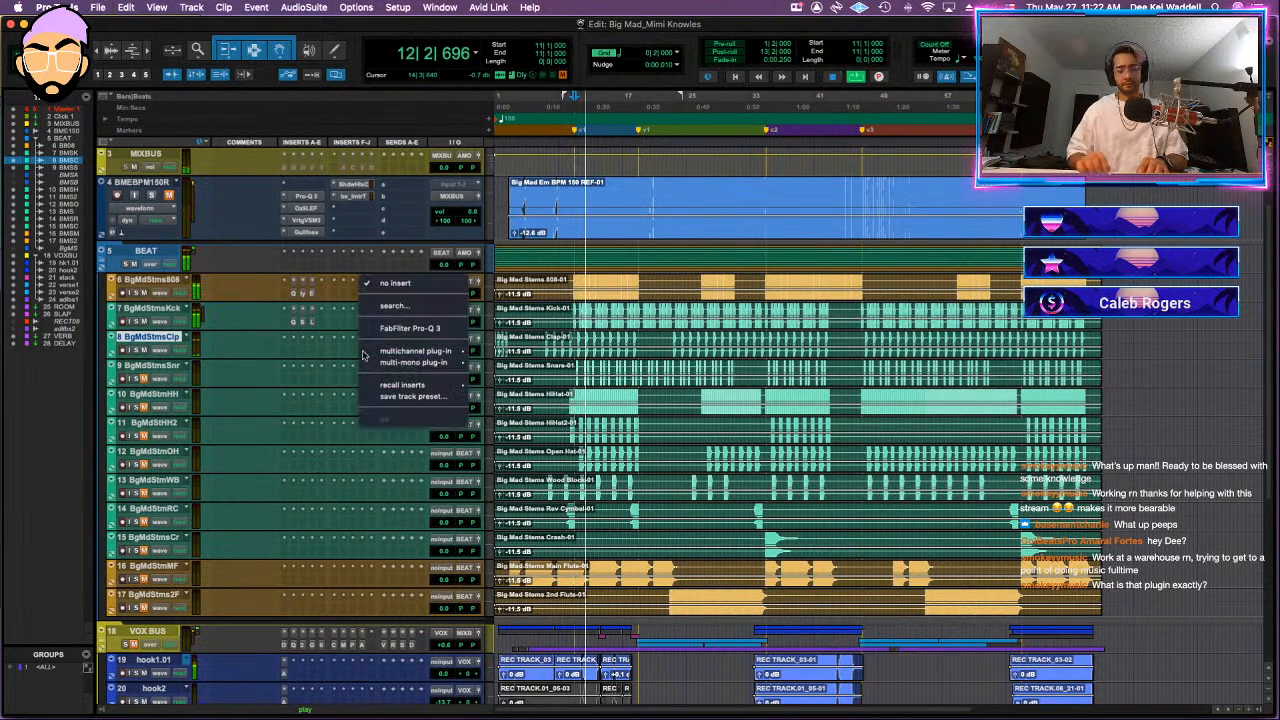
{"action": "type", "text": "little"}
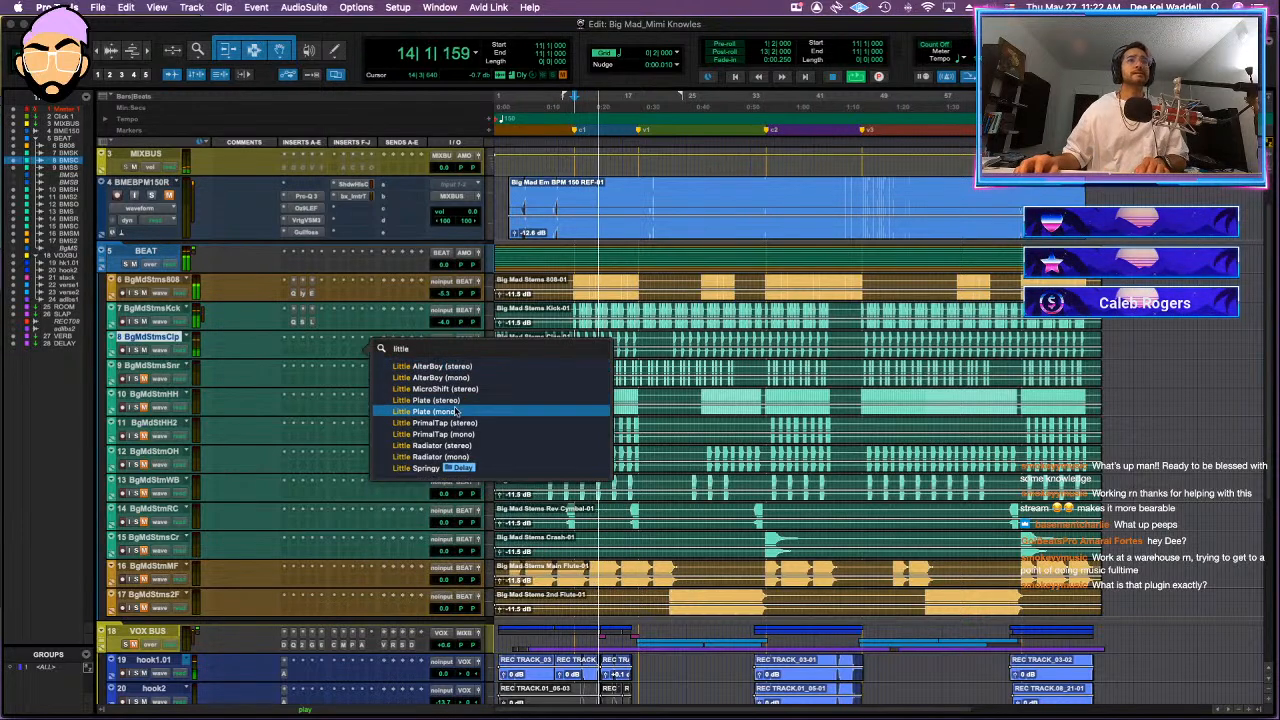
{"action": "left_click", "coordinate": [460, 406]}
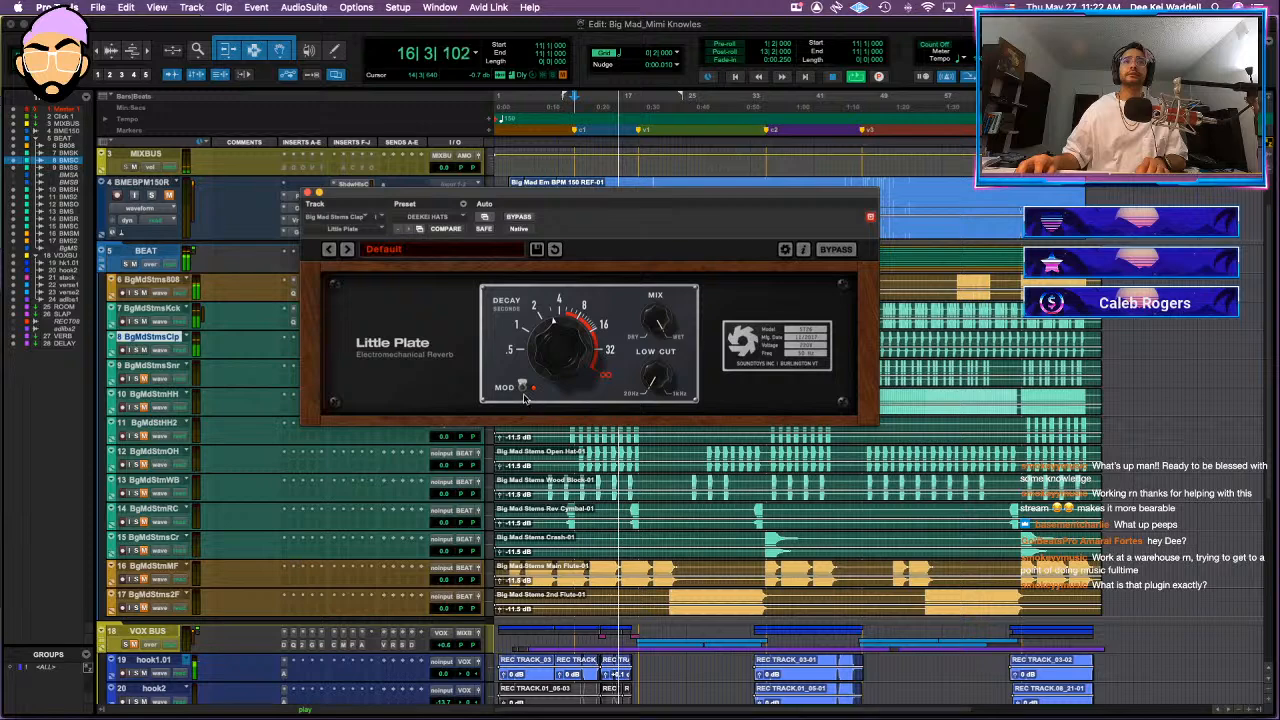
- Lower the Mix and raise the Low Cut on the clap's Little Plate, and save the session
{"action": "left_click_drag", "start_coordinate": [656, 320], "coordinate": [654, 358]}
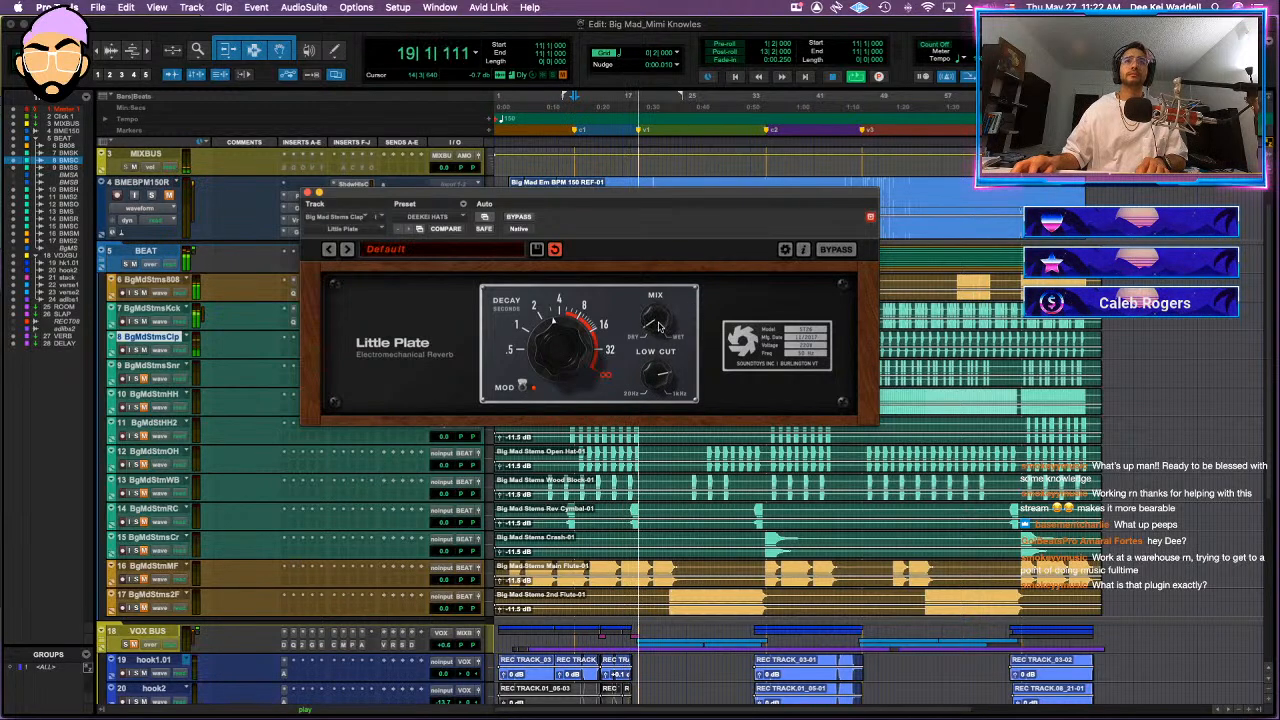
{"action": "key", "text": "space"}
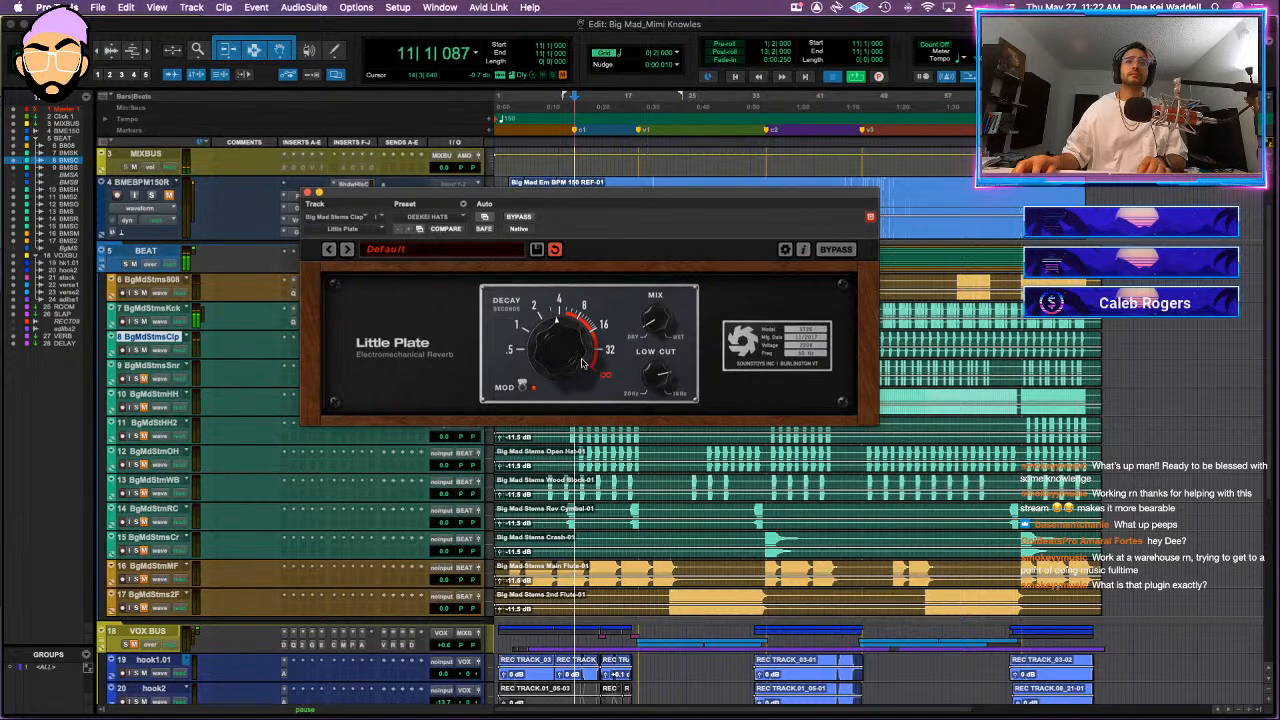
{"action": "key", "text": "super+s"}
{"action": "key", "text": "space"}
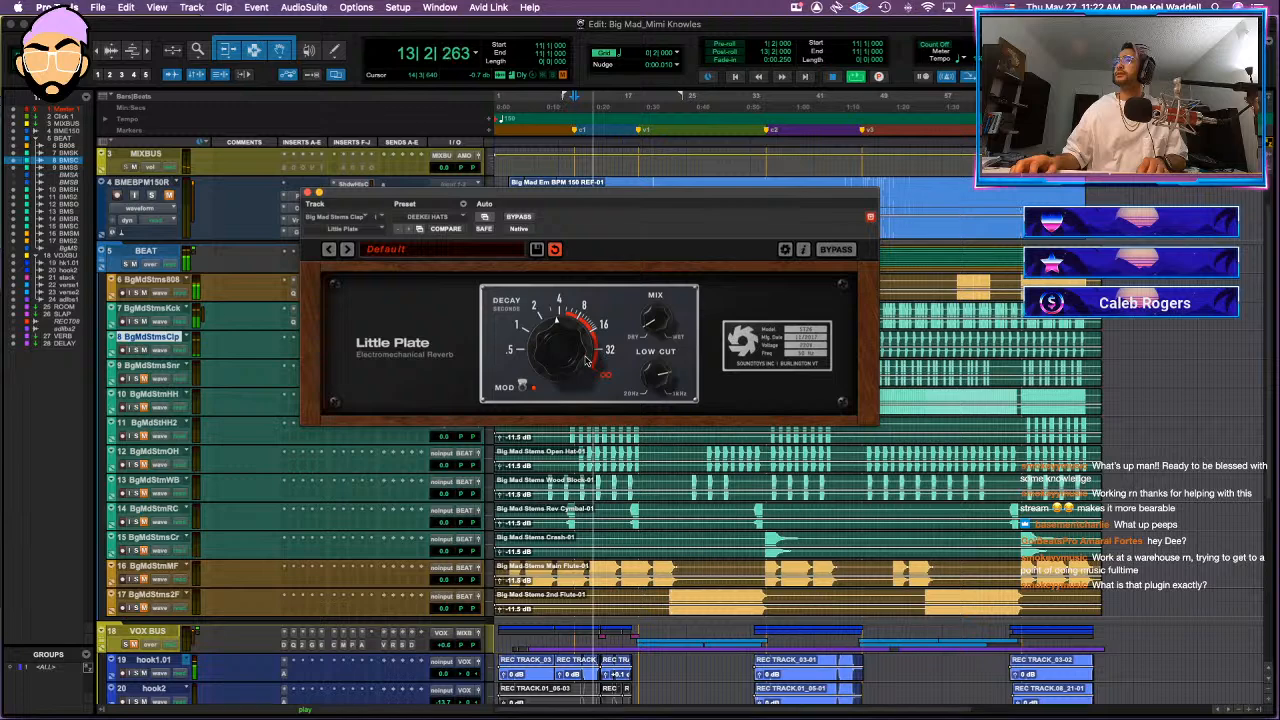
{"action": "key", "text": "space"}
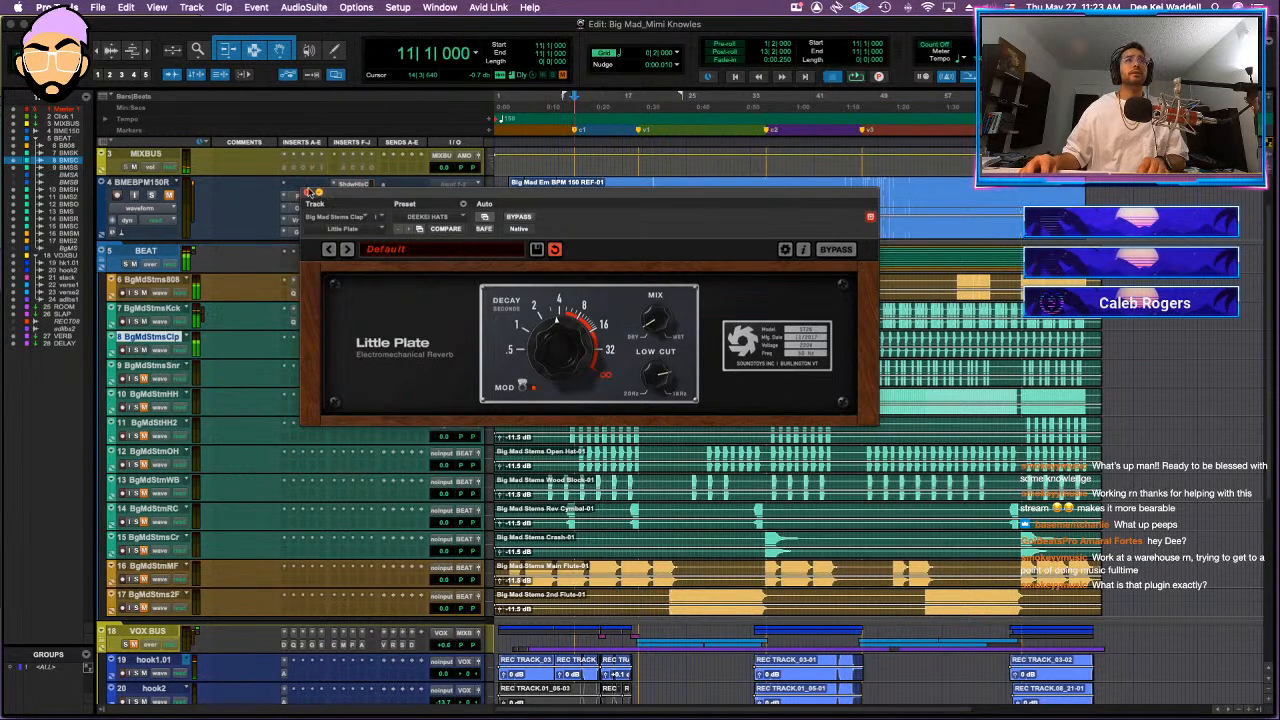
{"action": "left_click", "coordinate": [308, 192]}
- Review the 808's elysia phils cascade settings and play the beat back from 11|3|000
{"action": "left_click", "coordinate": [298, 292]}
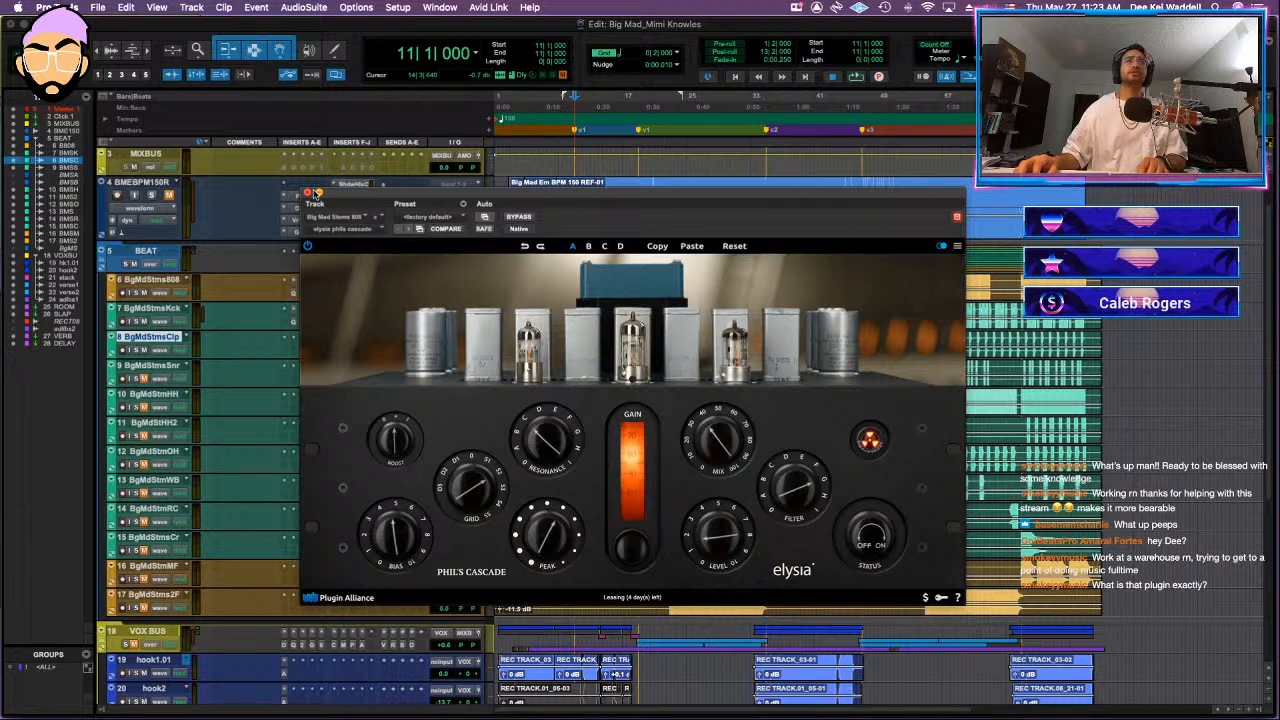
{"action": "left_click", "coordinate": [309, 193]}
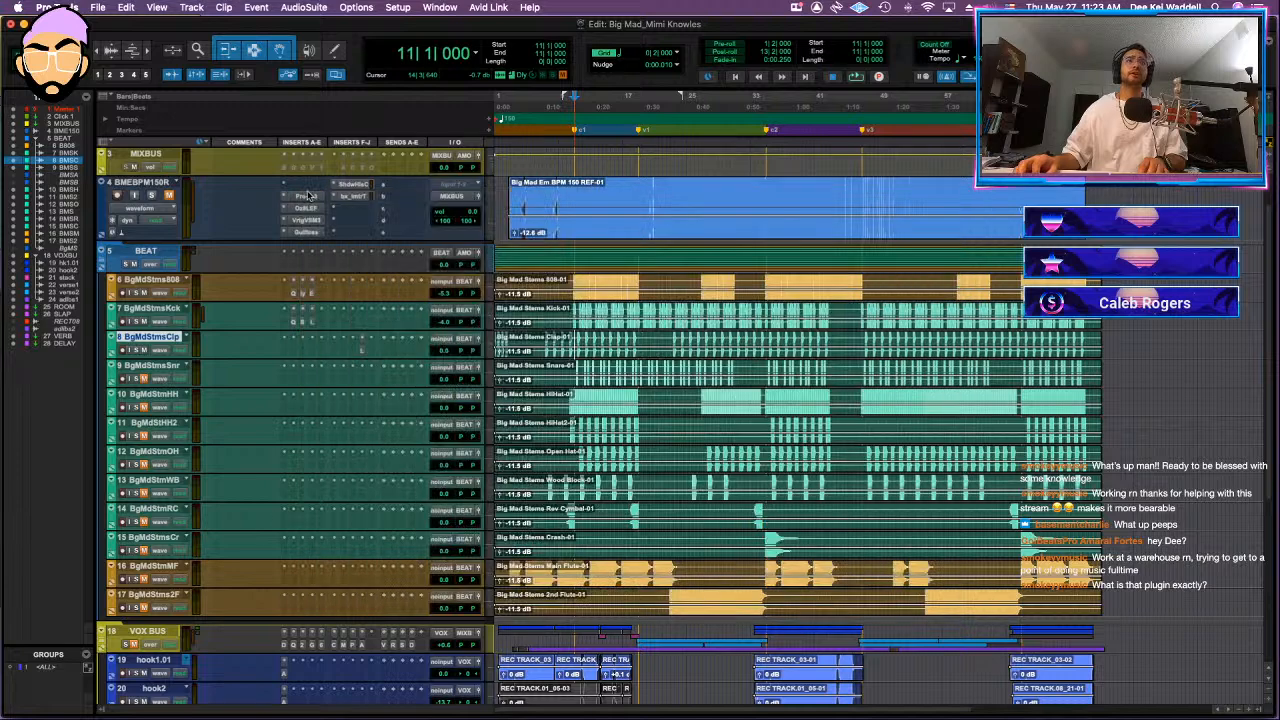
{"action": "left_click", "coordinate": [578, 309]}
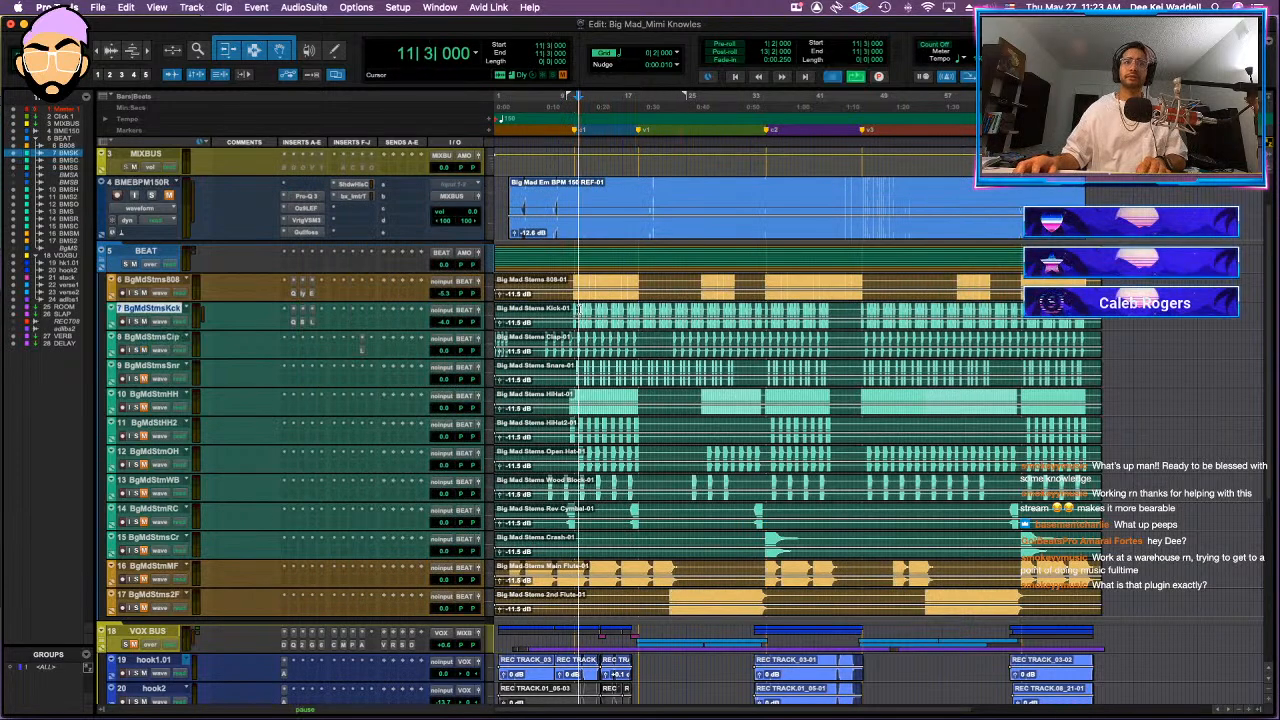
{"action": "key", "text": "space"}
{"action": "key", "text": "space"}
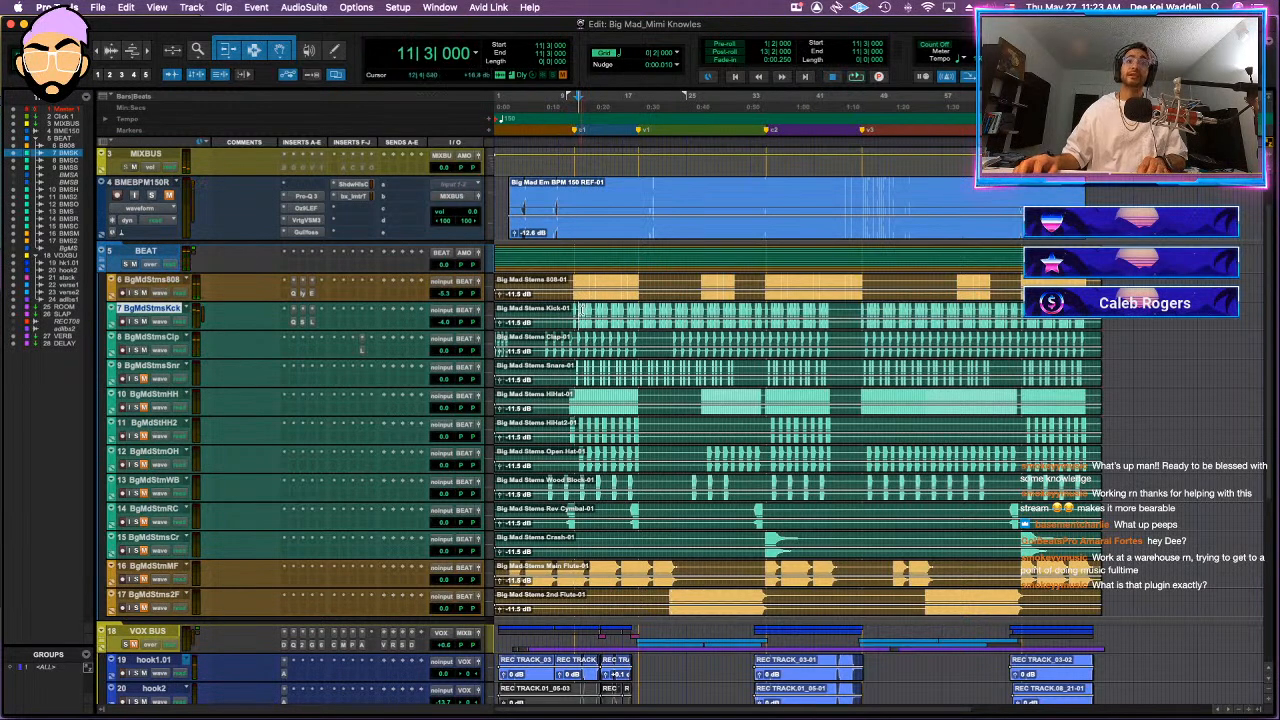
{"action": "key", "text": "space"}
{"action": "key", "text": "space"}
{"action": "key", "text": "space"}
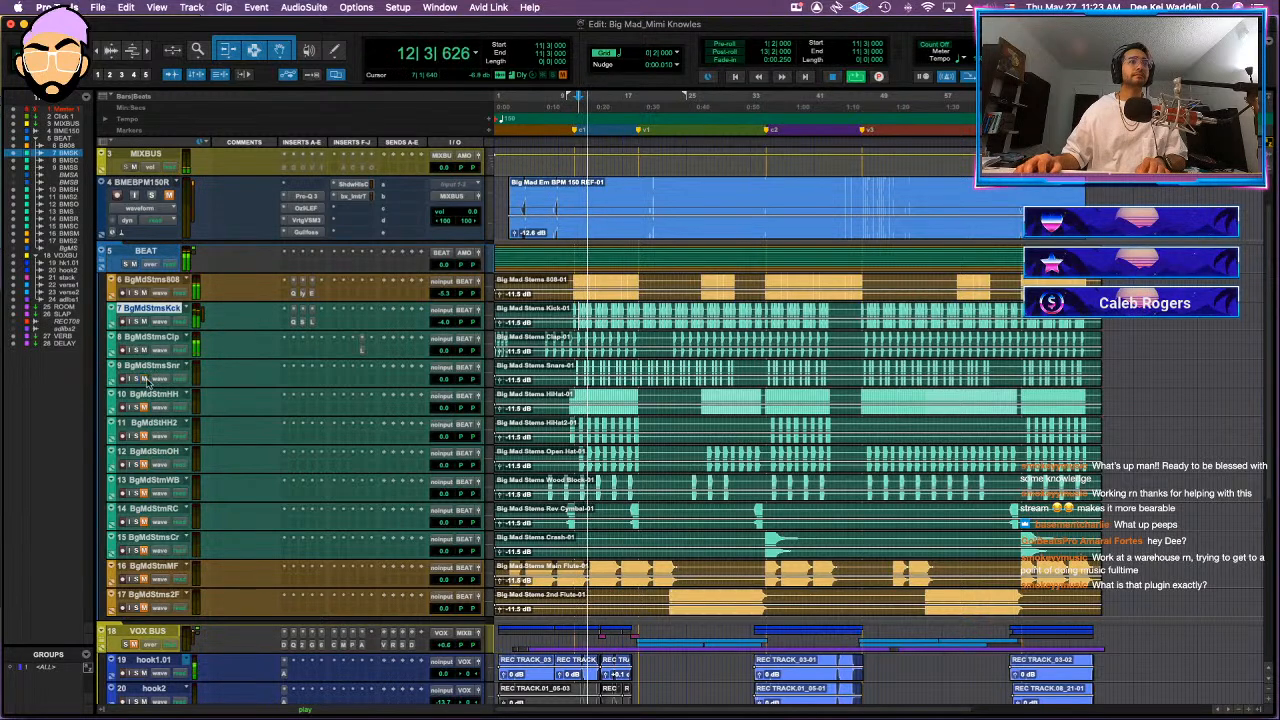
- Unmute the snare track and set its volume to +1.8 dB
{"action": "left_click", "coordinate": [280, 356]}
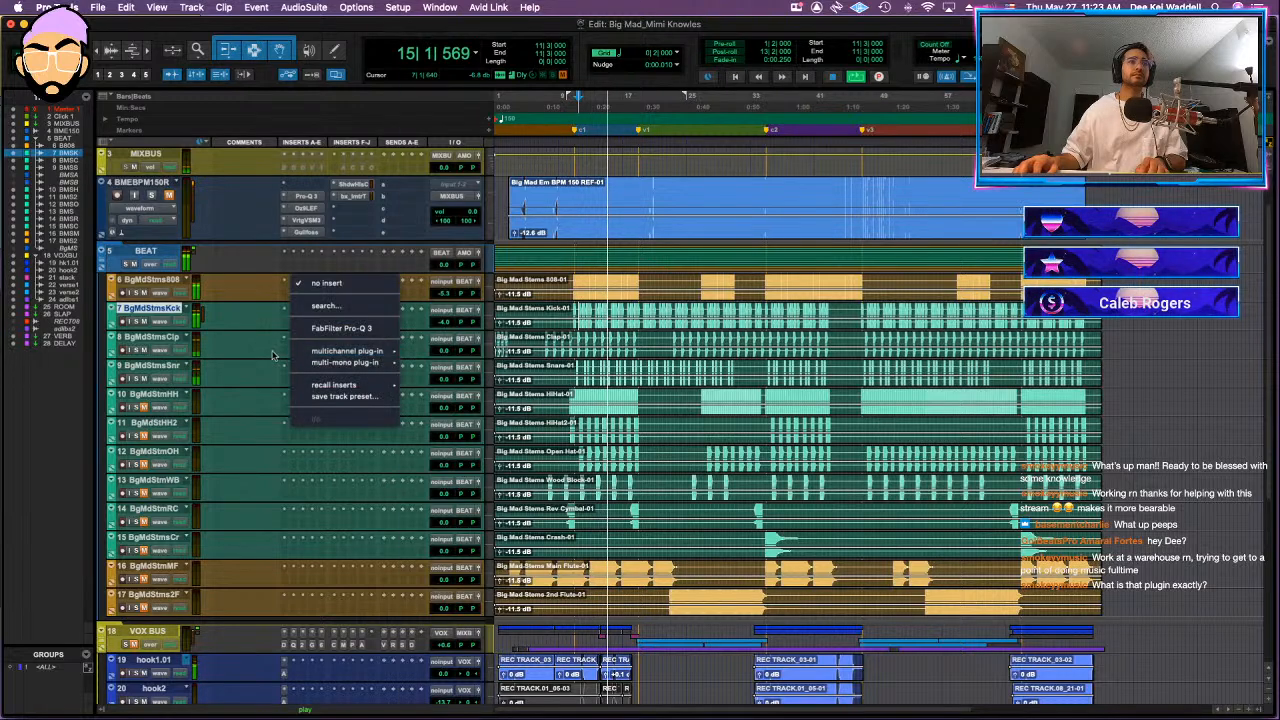
{"action": "left_click", "coordinate": [272, 356]}
{"action": "left_click", "coordinate": [442, 352]}
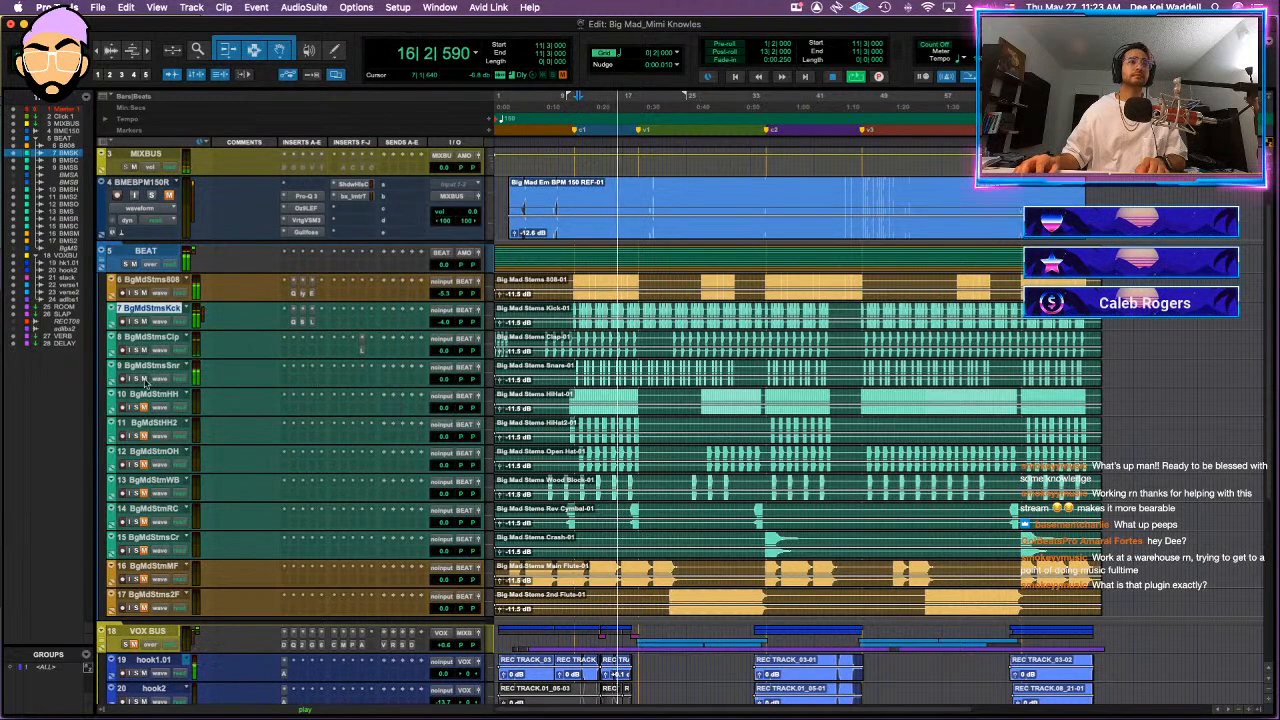
{"action": "left_click", "coordinate": [440, 380]}
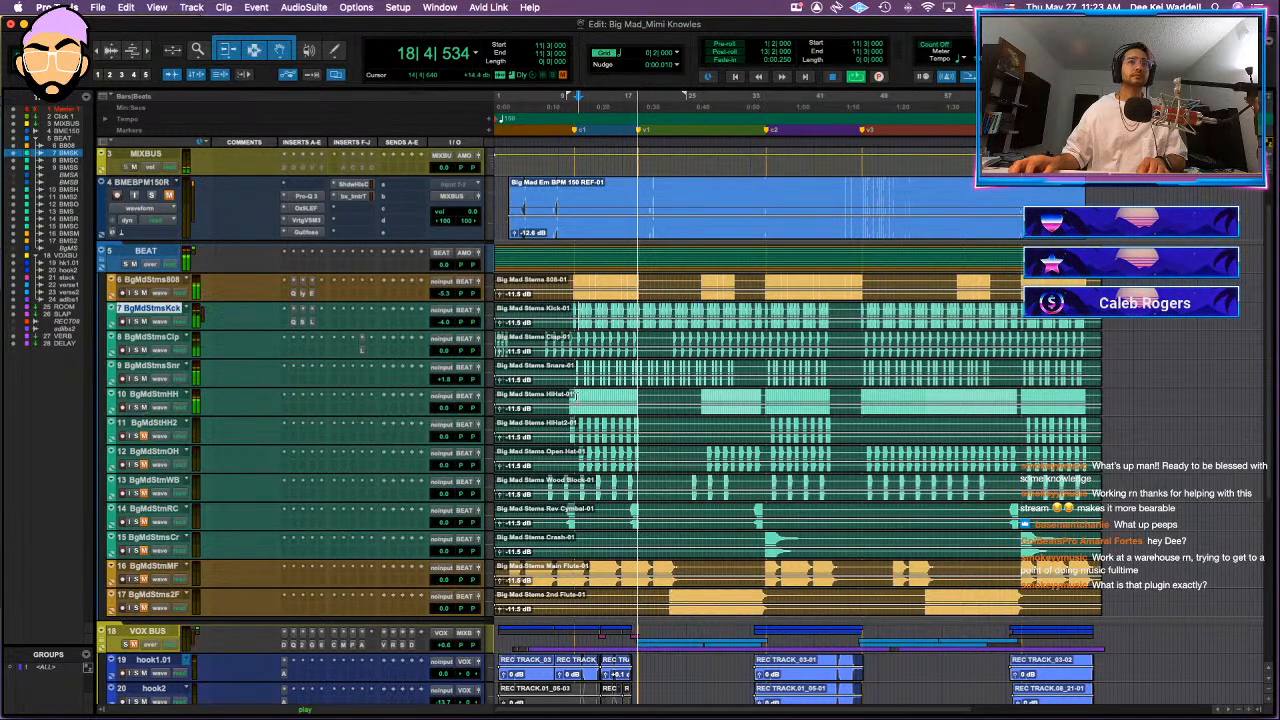
- Insert elysia phils cascade on the main hi-hat track and load the 29 HiHat Revoicing preset
{"action": "left_click", "coordinate": [576, 396]}
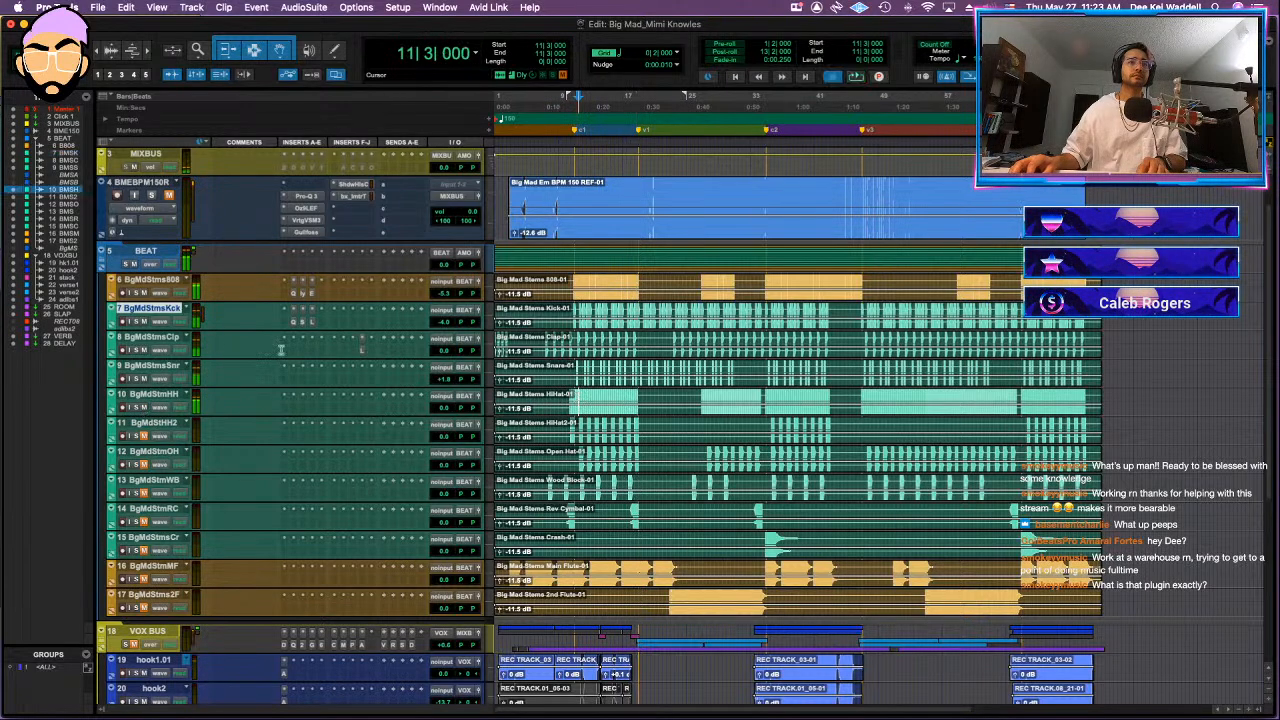
{"action": "left_click", "coordinate": [302, 404]}
{"action": "left_click", "coordinate": [441, 219]}
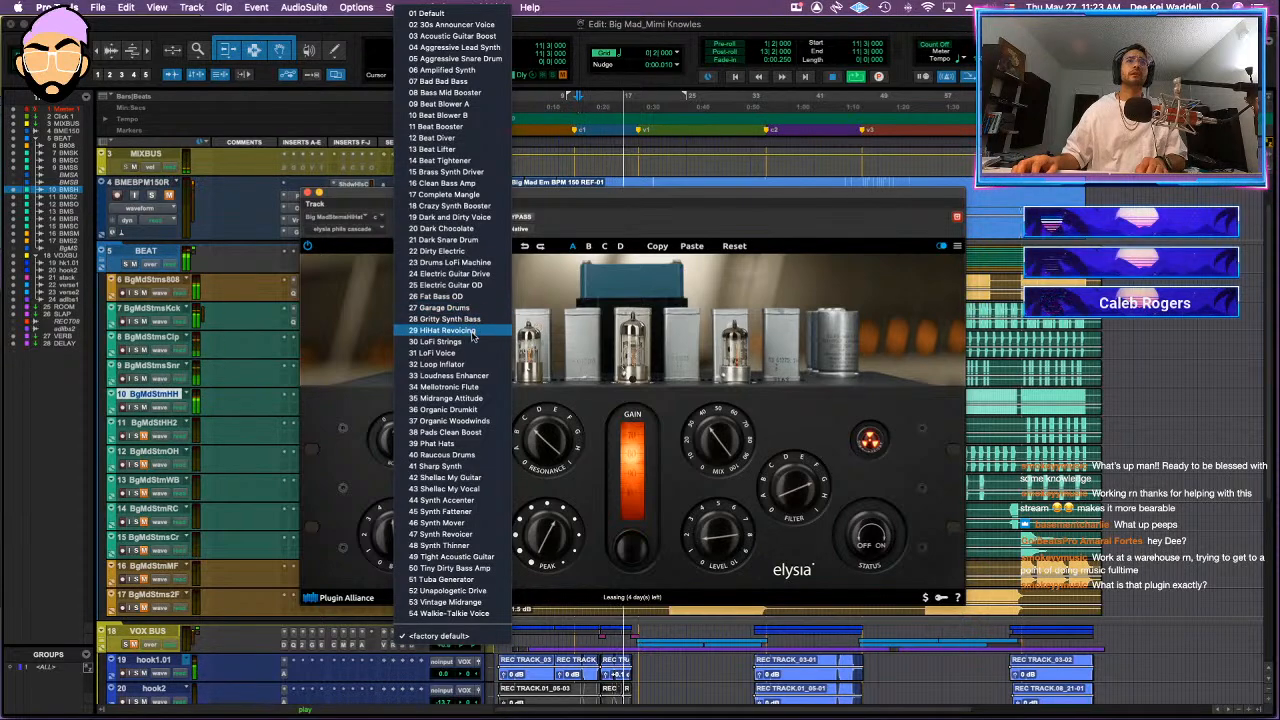
{"action": "left_click", "coordinate": [472, 334]}
- Audition the 39 Phat Hats preset against 29 HiHat Revoicing on the main hi-hat's phils cascade and return to 29 HiHat Revoicing
{"action": "left_click", "coordinate": [445, 220]}
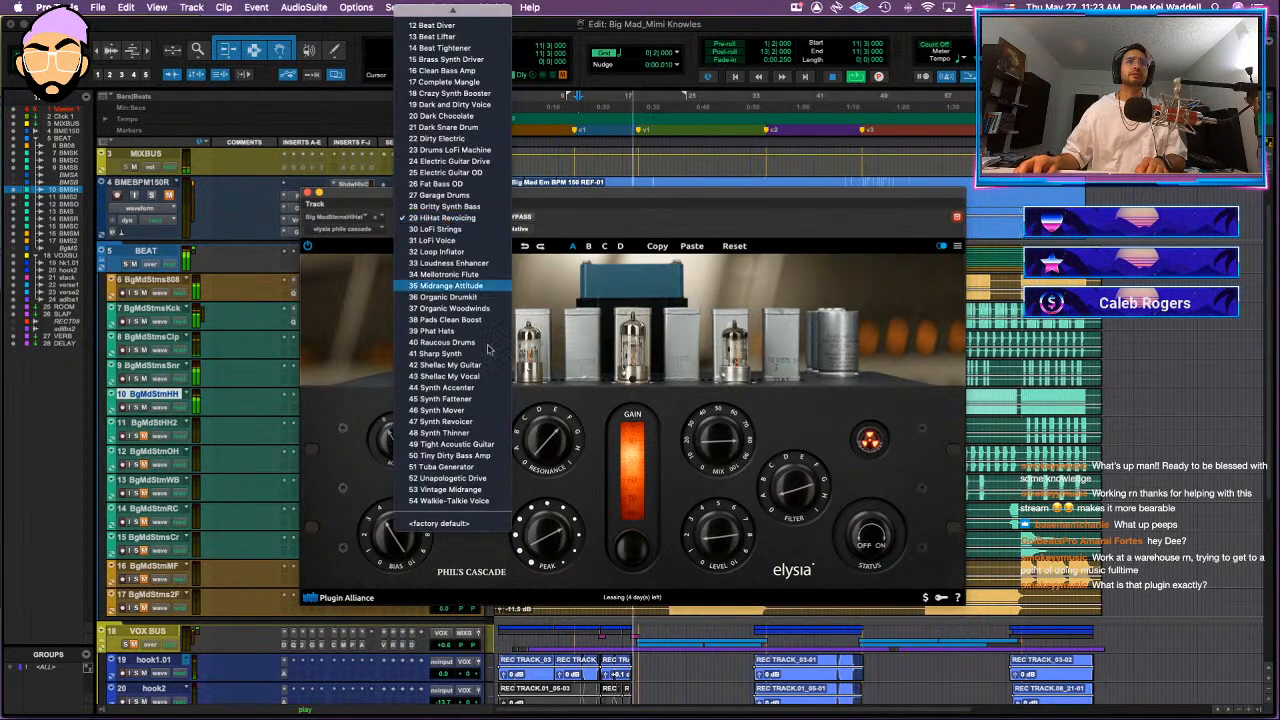
{"action": "left_click", "coordinate": [474, 333]}
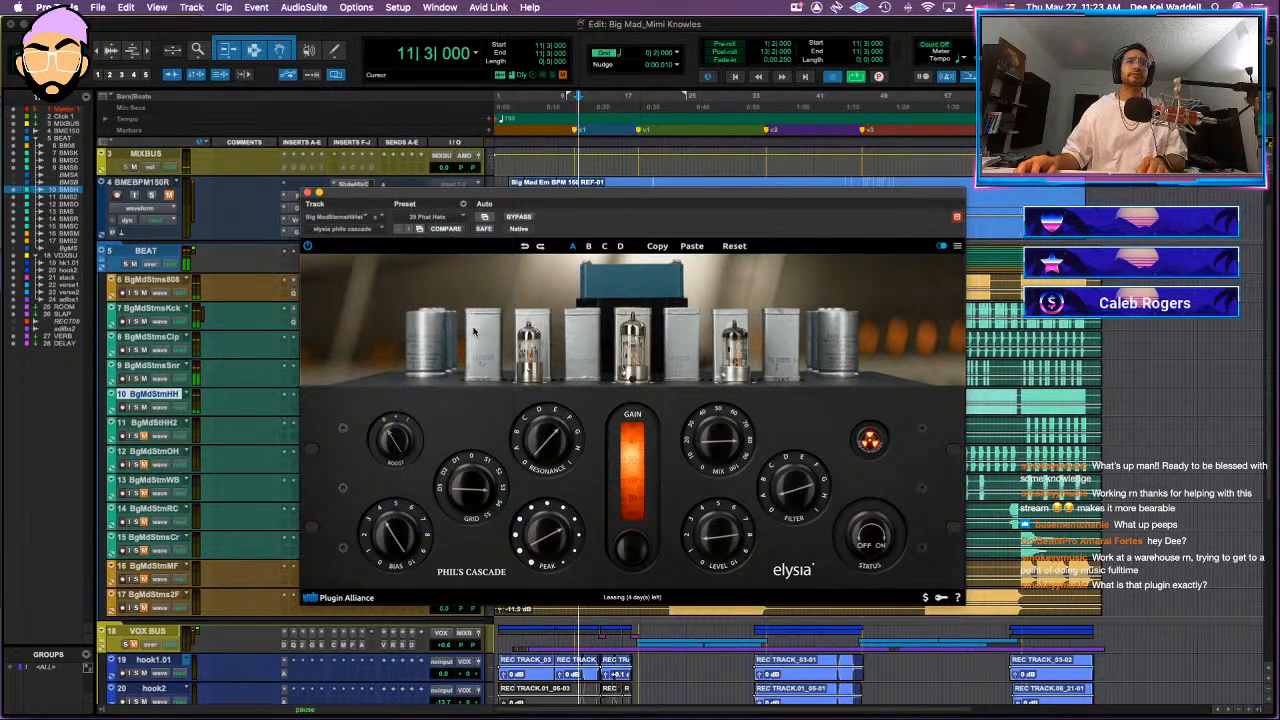
{"action": "left_click", "coordinate": [430, 217]}
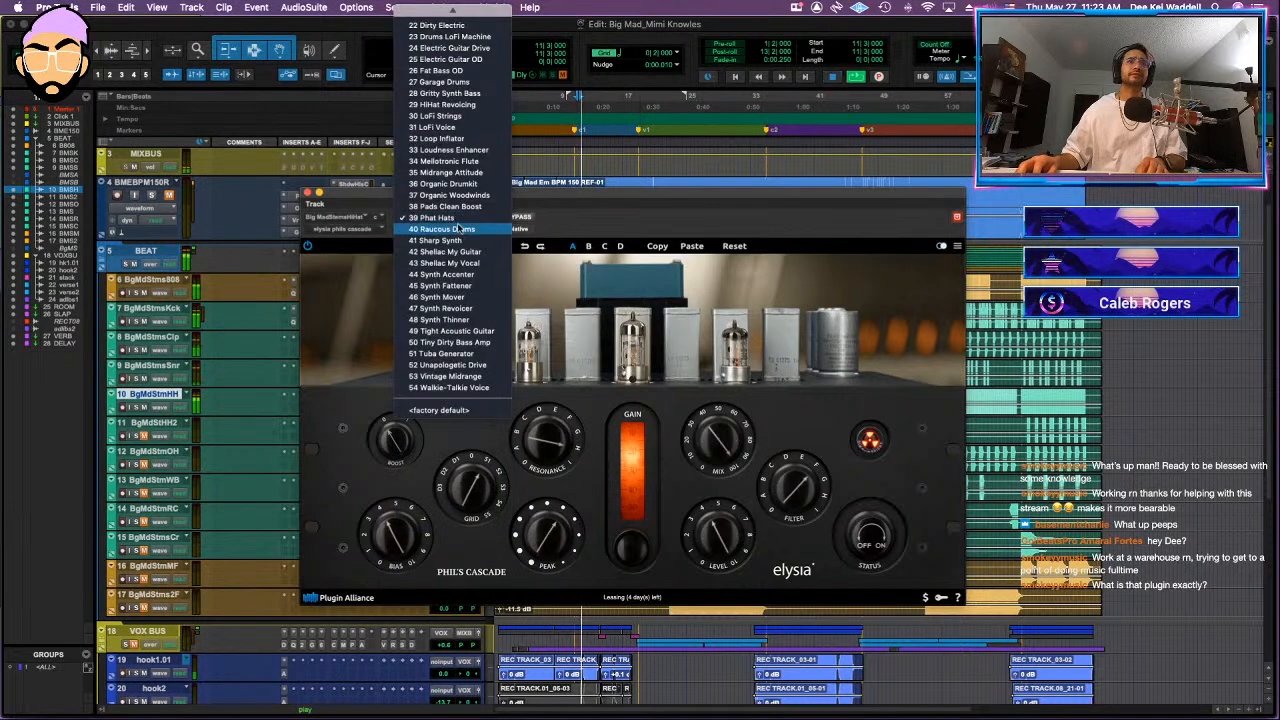
{"action": "left_click", "coordinate": [450, 104]}
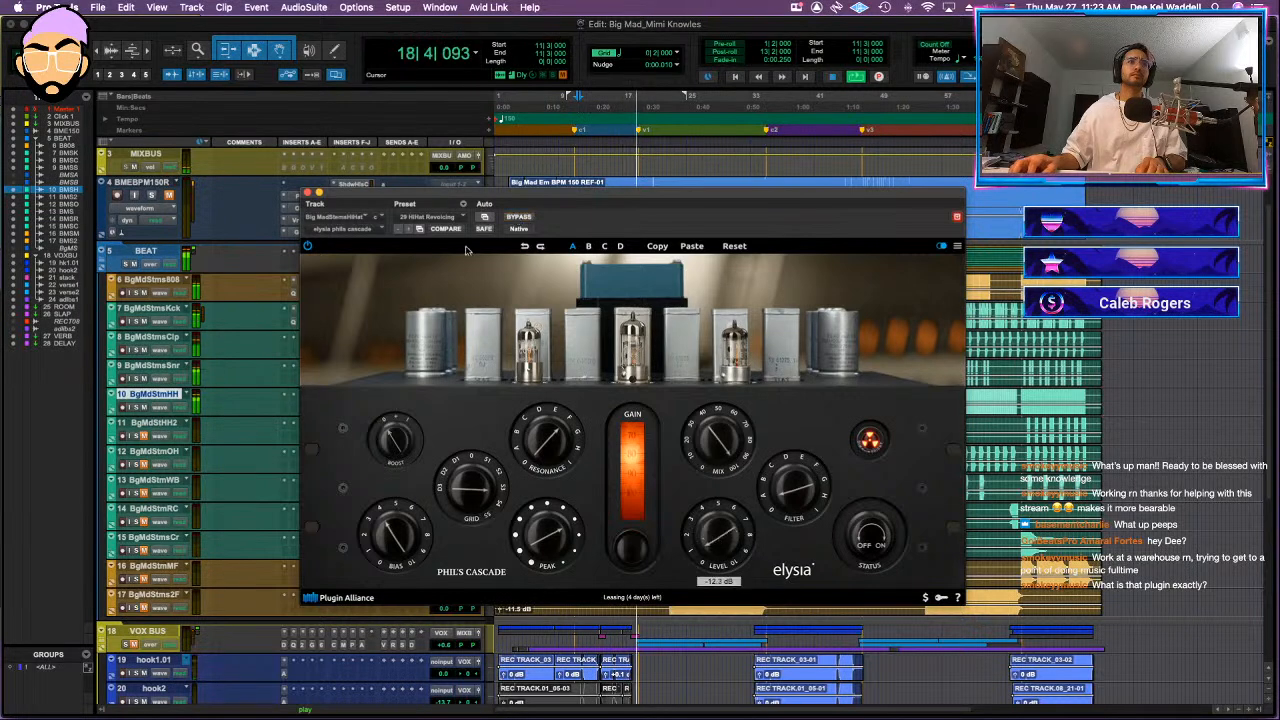
{"action": "left_click", "coordinate": [428, 216]}
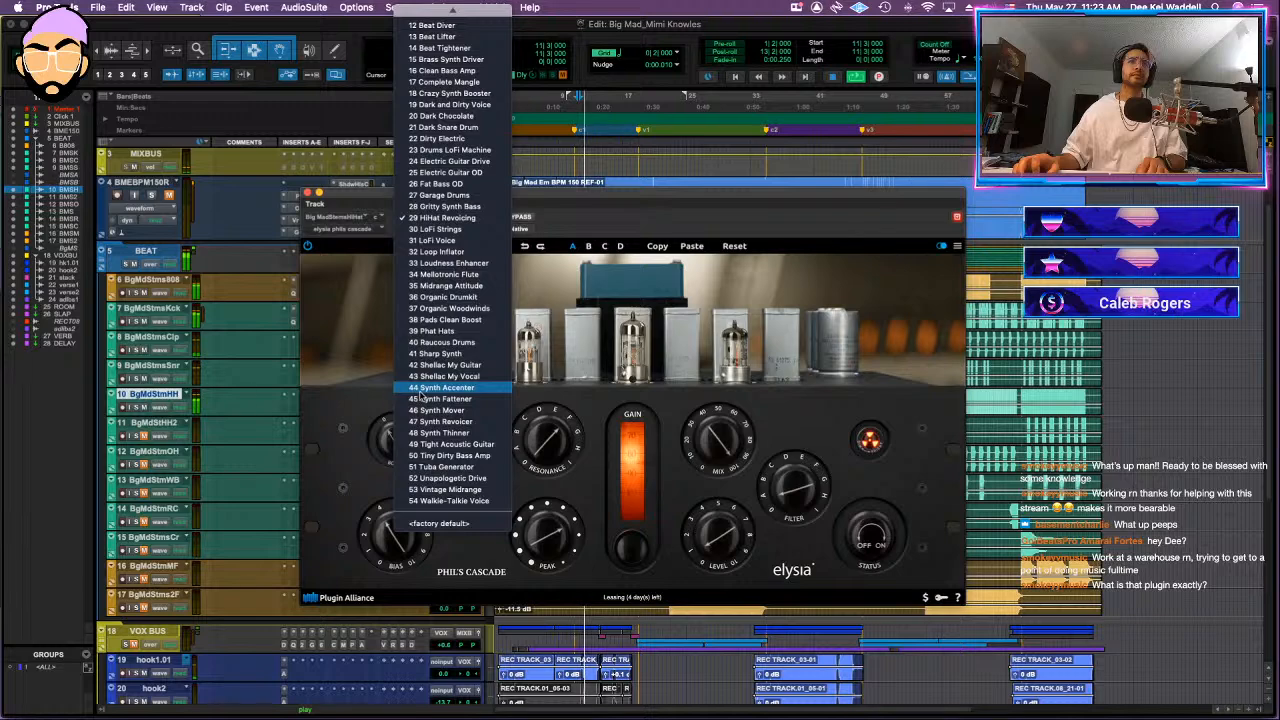
{"action": "left_click", "coordinate": [432, 331]}
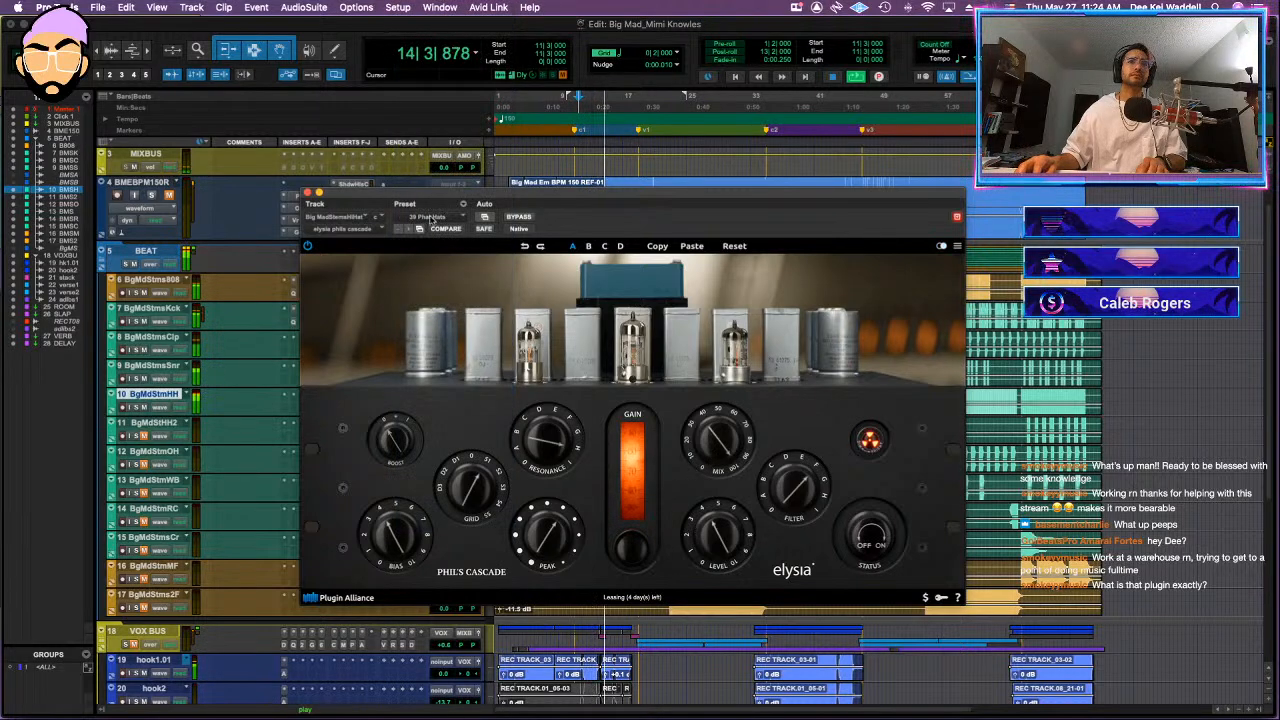
{"action": "left_click", "coordinate": [426, 216]}
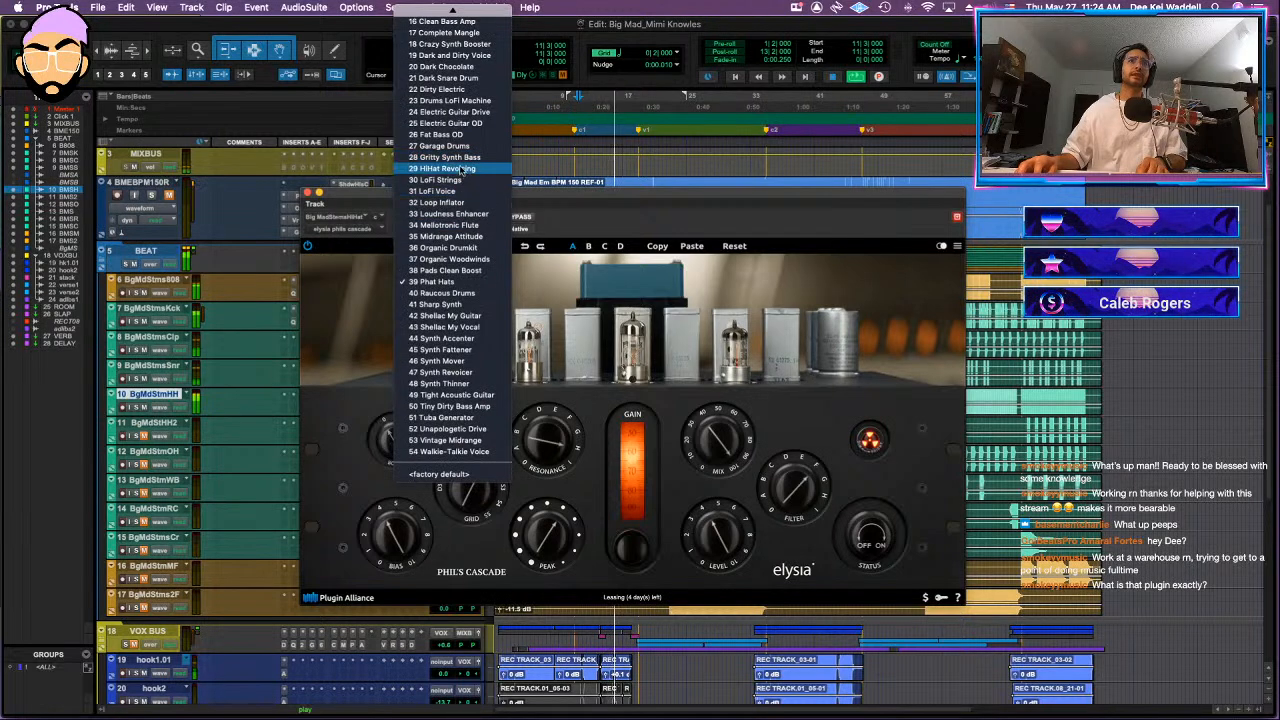
{"action": "left_click", "coordinate": [460, 168]}
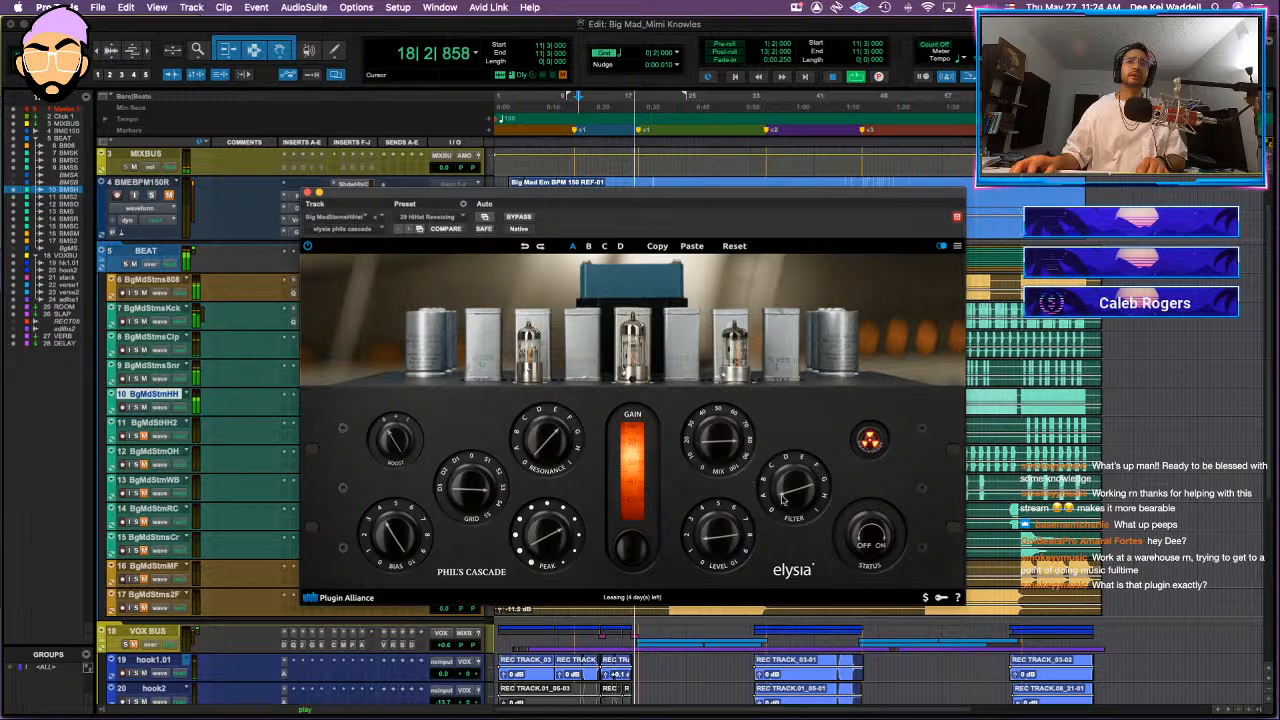
- Adjust the Filter and raise the Mix on the main hi-hat's phils cascade during playback, and close the plug-in
{"action": "key", "text": "space"}
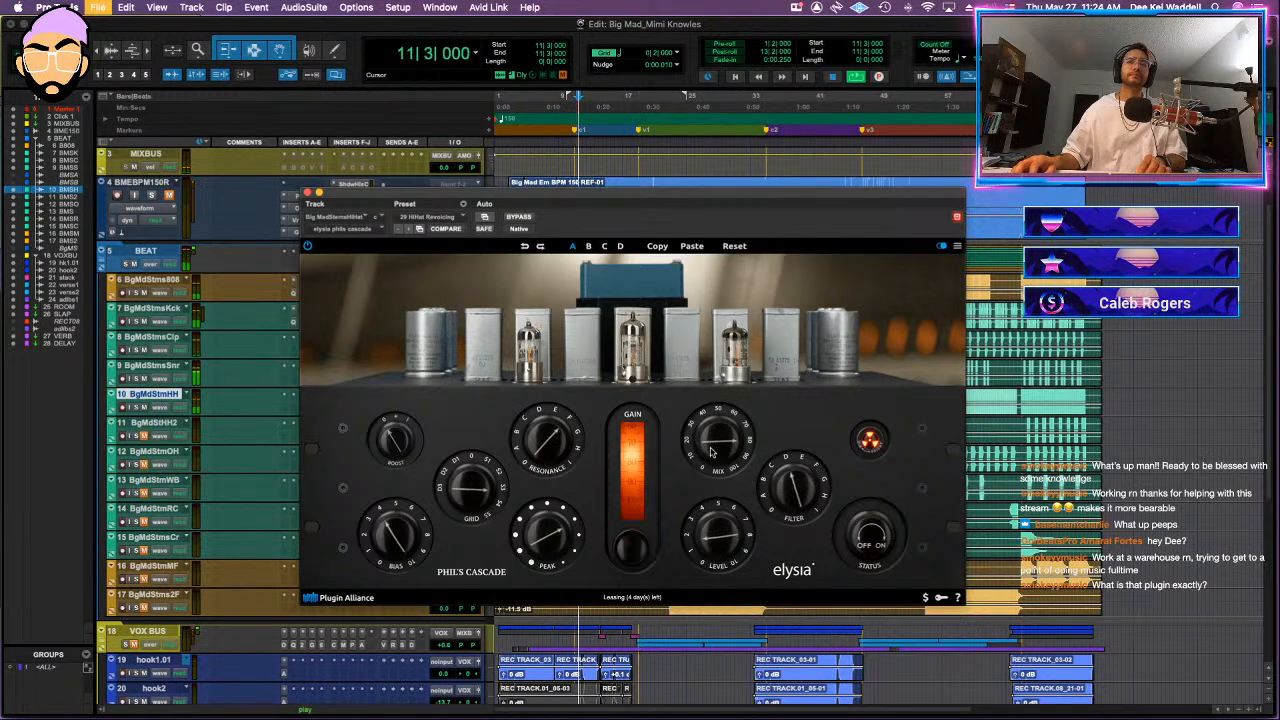
{"action": "left_click_drag", "start_coordinate": [714, 452], "coordinate": [725, 431]}
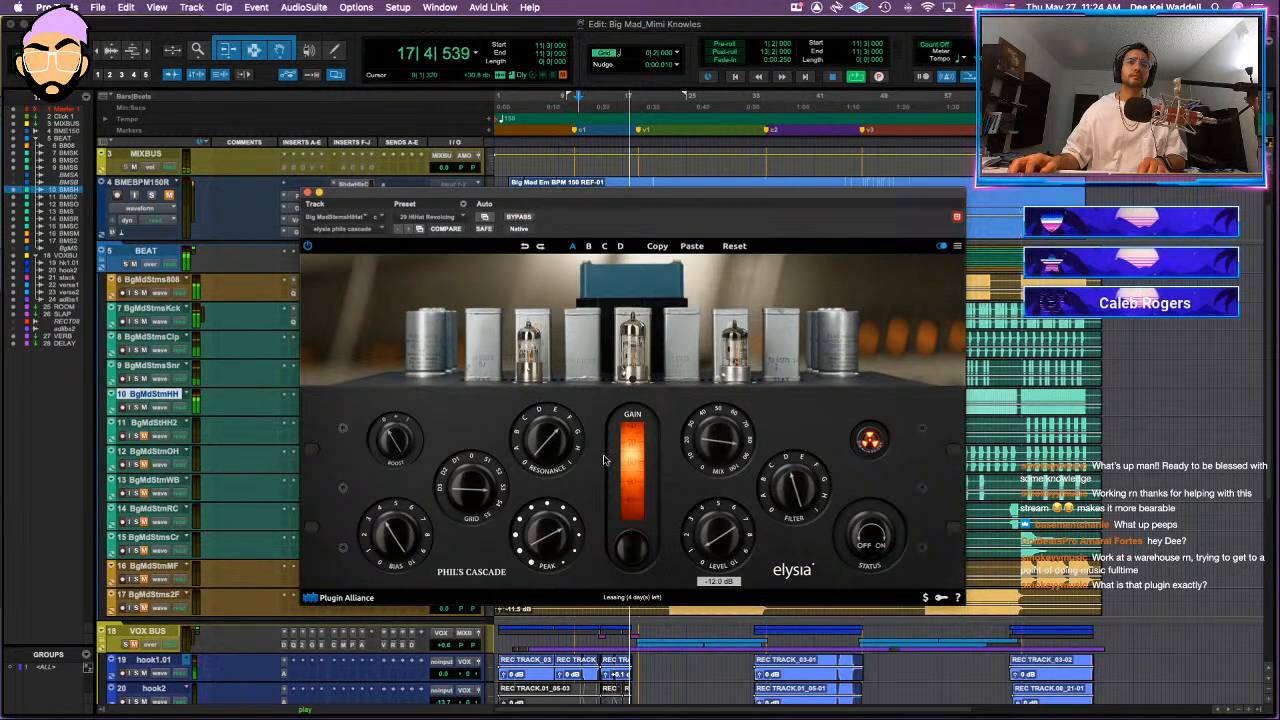
{"action": "left_click", "coordinate": [307, 193]}
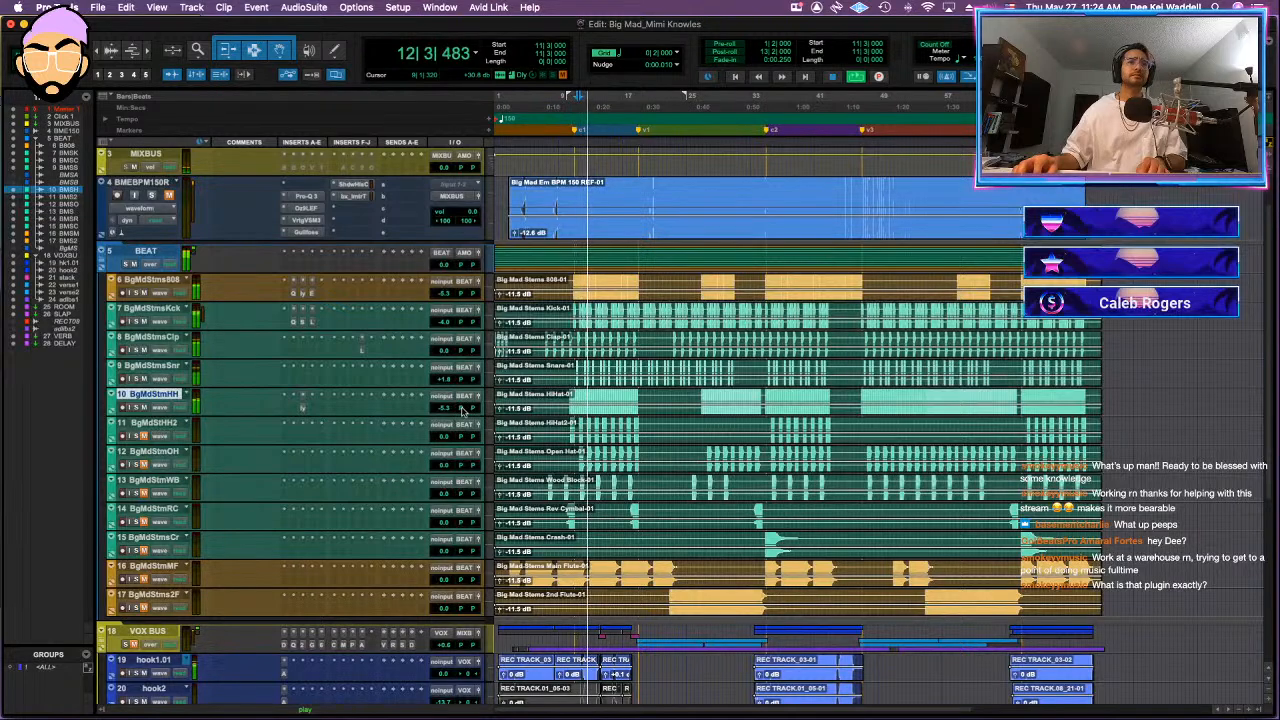
- Adjust the main hi-hat's panning and set the second hi-hat track's volume to -7.3 dB
{"action": "left_click_drag", "start_coordinate": [463, 409], "coordinate": [470, 410]}
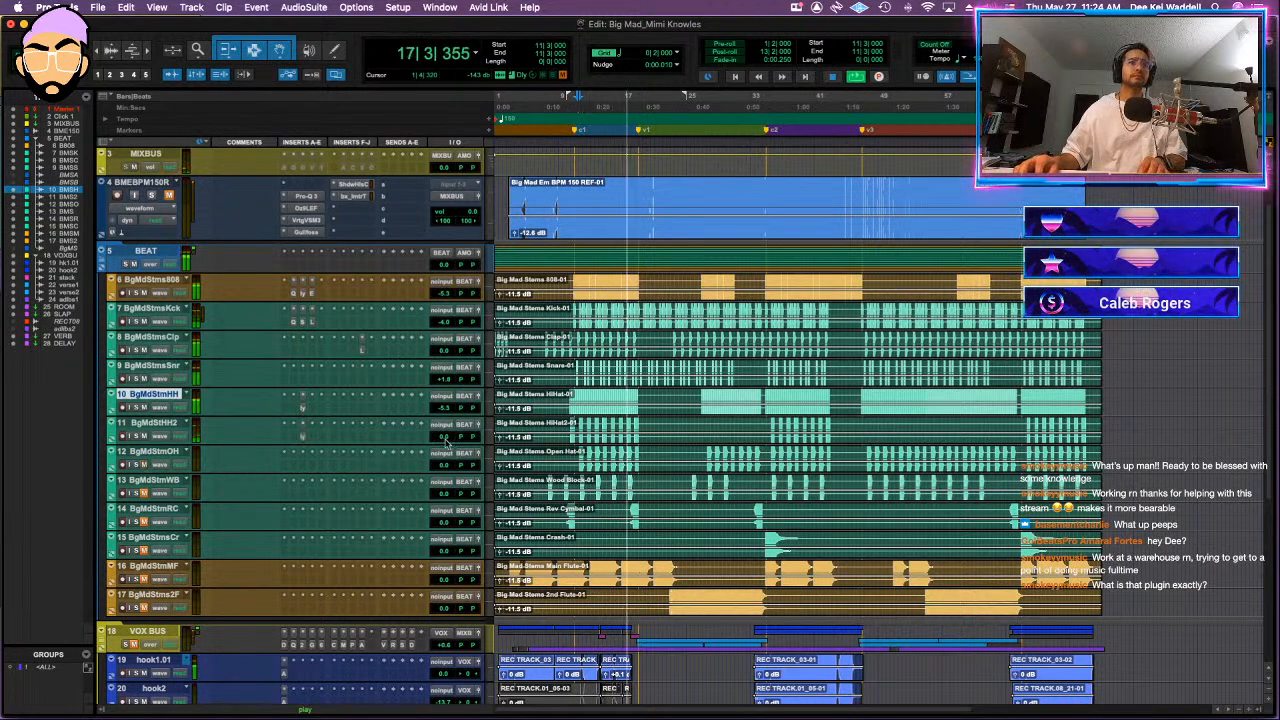
{"action": "left_click_drag", "start_coordinate": [445, 447], "coordinate": [446, 448]}
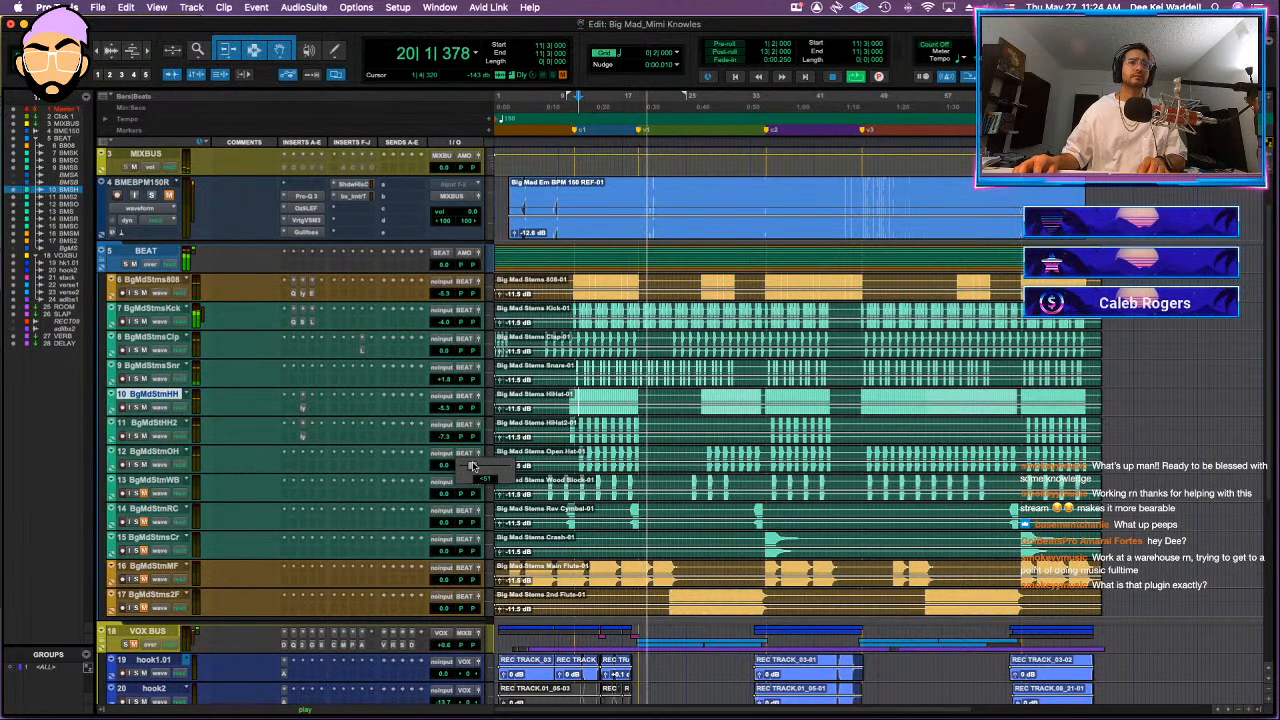
- Copy the phils cascade insert from the second hi-hat to the open hat track and set the open hat's volume to -7.2 dB
{"action": "key", "text": "space"}
{"action": "key", "text": "space"}
{"action": "left_click_drag", "start_coordinate": [303, 437], "coordinate": [306, 463]}
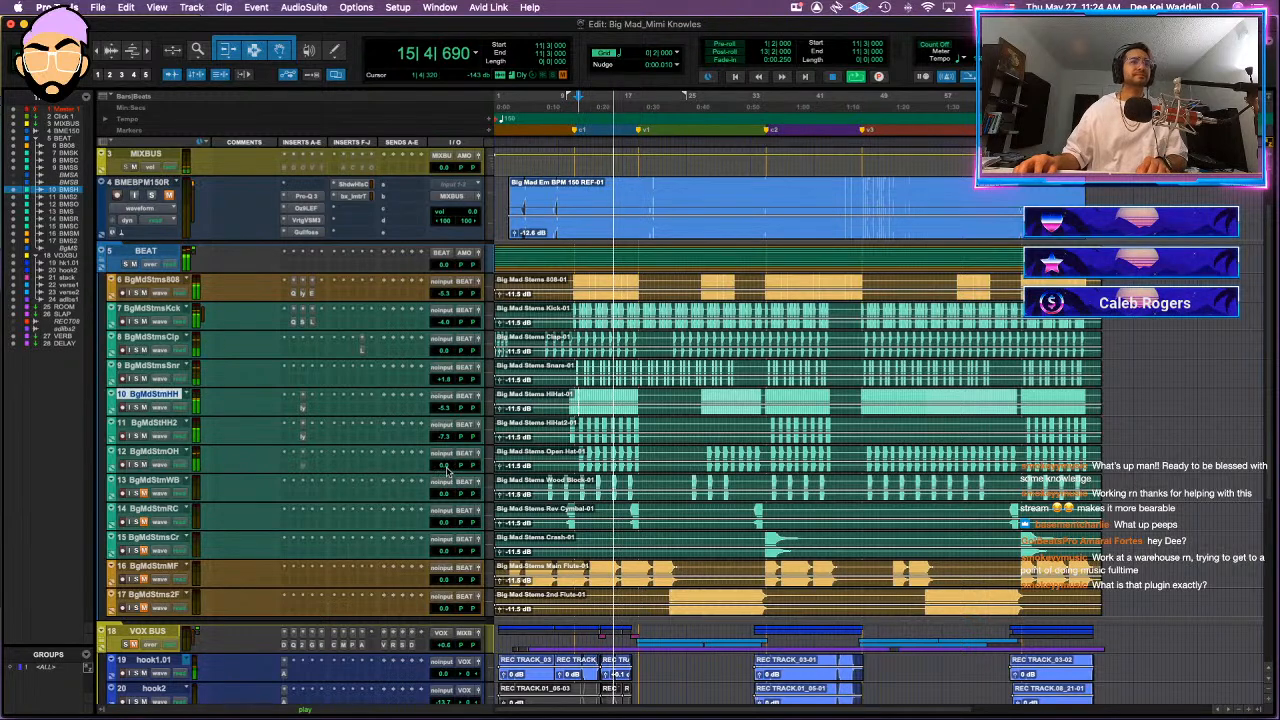
{"action": "left_click_drag", "start_coordinate": [447, 472], "coordinate": [448, 467]}
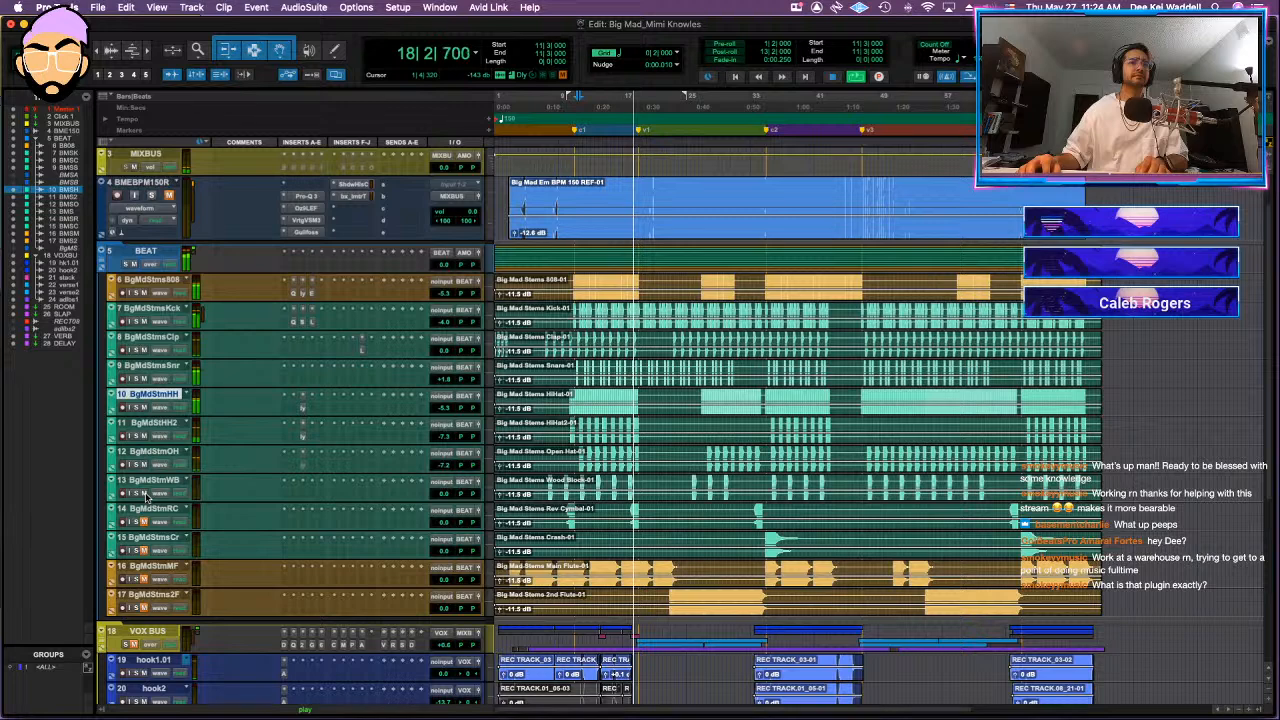
- Unmute the wood block track and play the beat back with it from 11|3|000
{"action": "key", "text": "space"}
{"action": "key", "text": "space"}
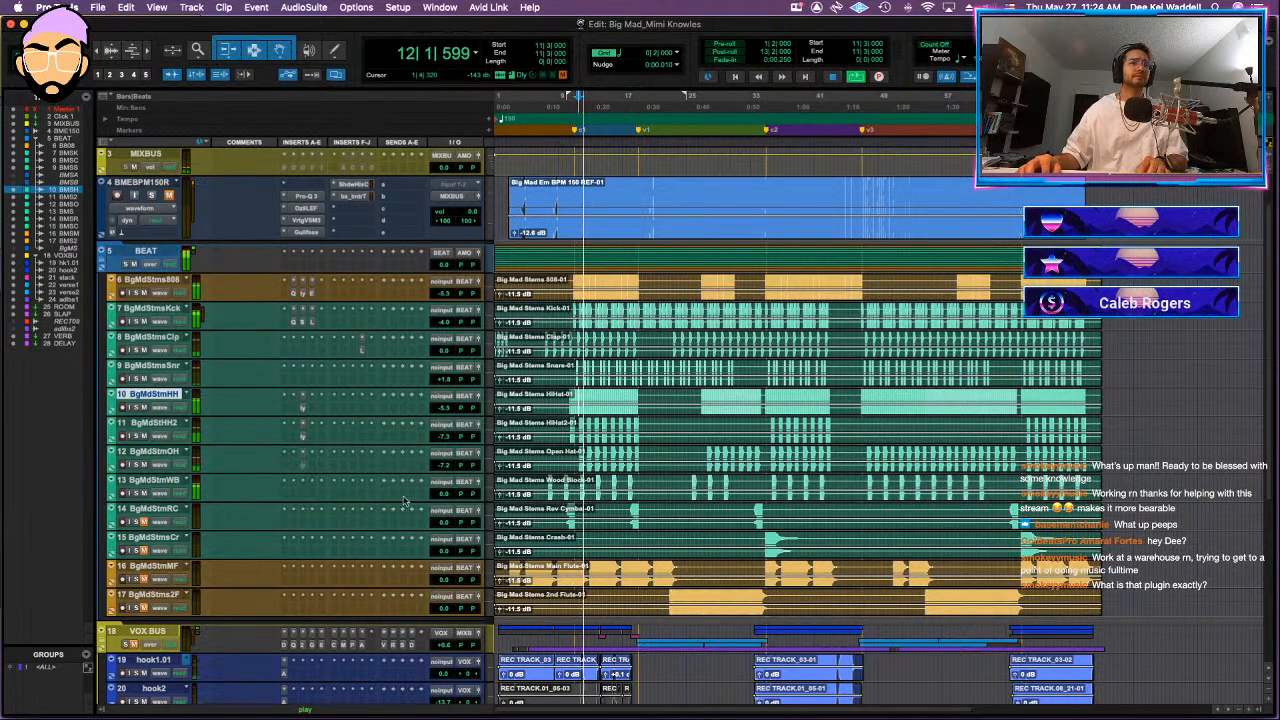
{"action": "mouse_move", "coordinate": [447, 494]}
{"action": "left_mouse_down"}
{"action": "mouse_move", "coordinate": [462, 496]}
{"action": "mouse_move", "coordinate": [447, 502]}
{"action": "left_mouse_up"}
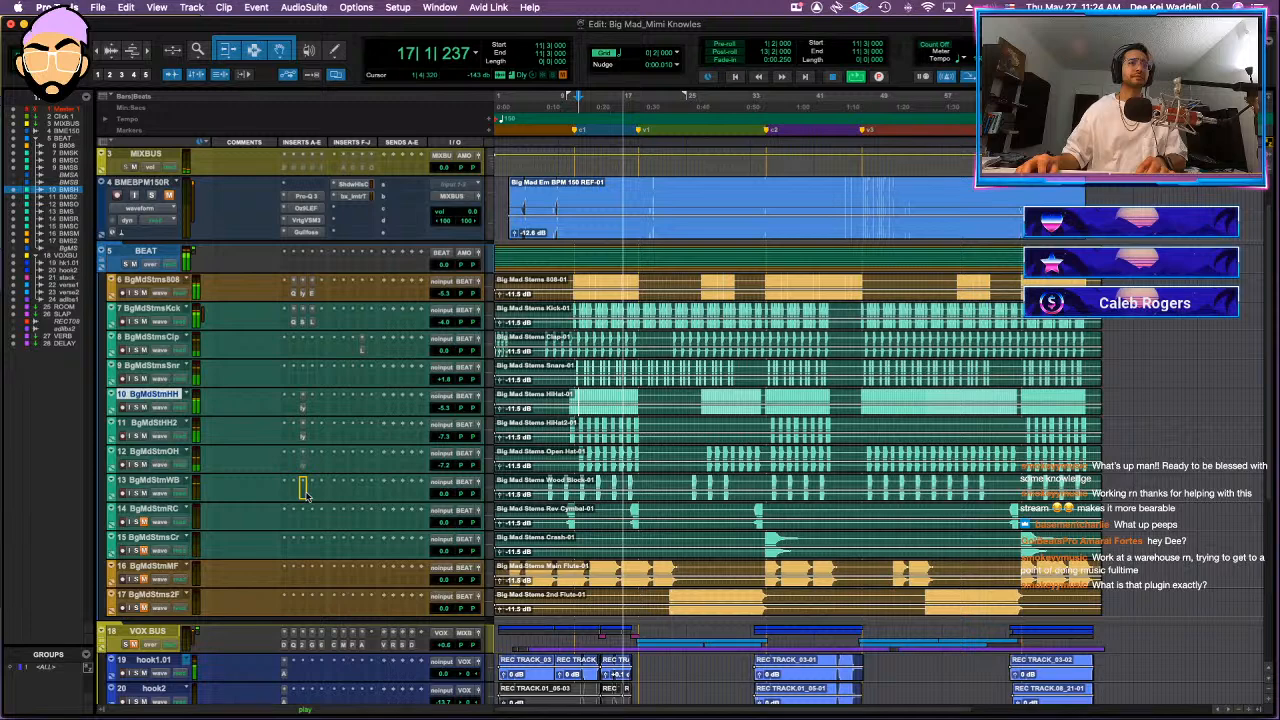
- Try phils cascade with the 53 Vintage Midrange preset and a raised Boost on the wood block track
{"action": "left_click", "coordinate": [305, 497]}
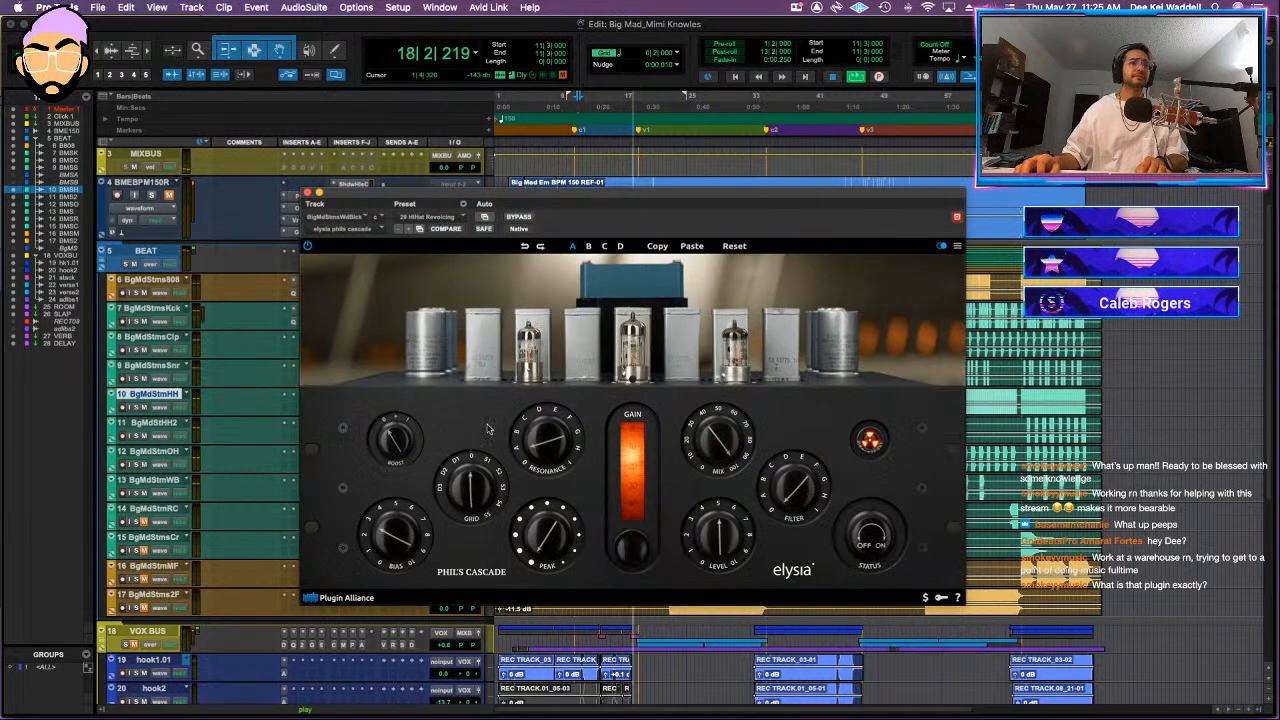
{"action": "left_click", "coordinate": [443, 218]}
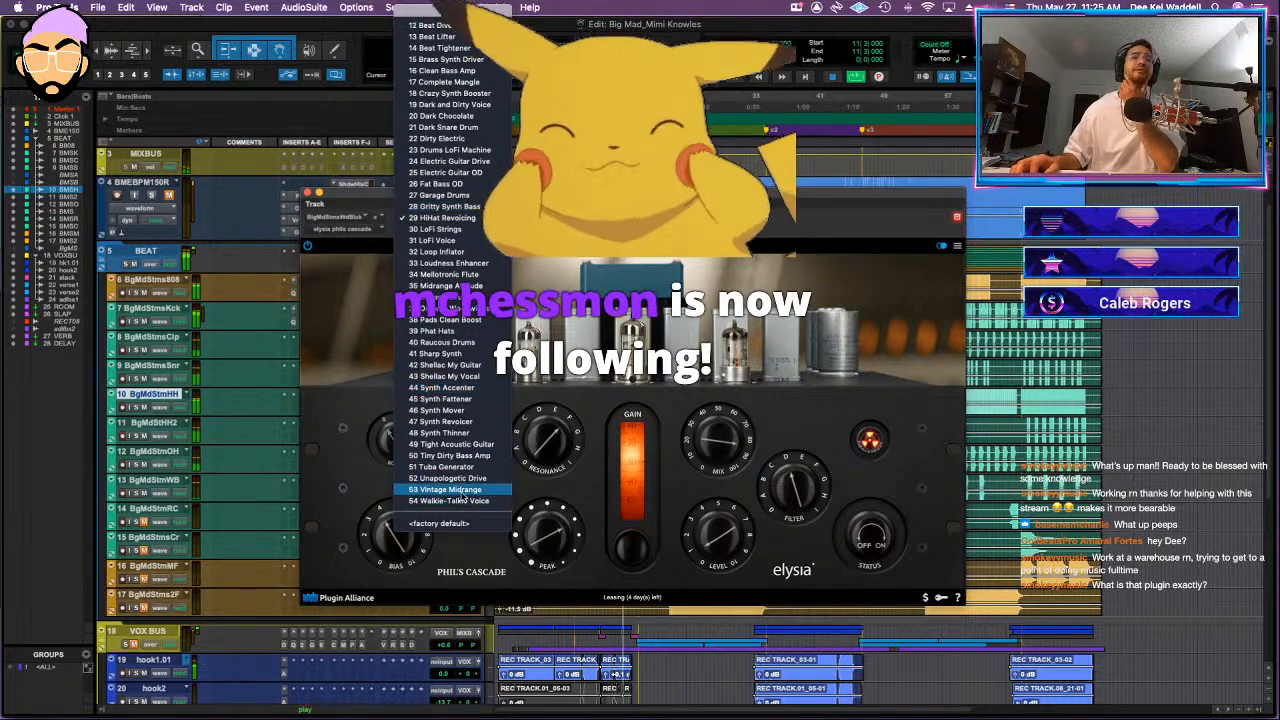
{"action": "left_click", "coordinate": [466, 492]}
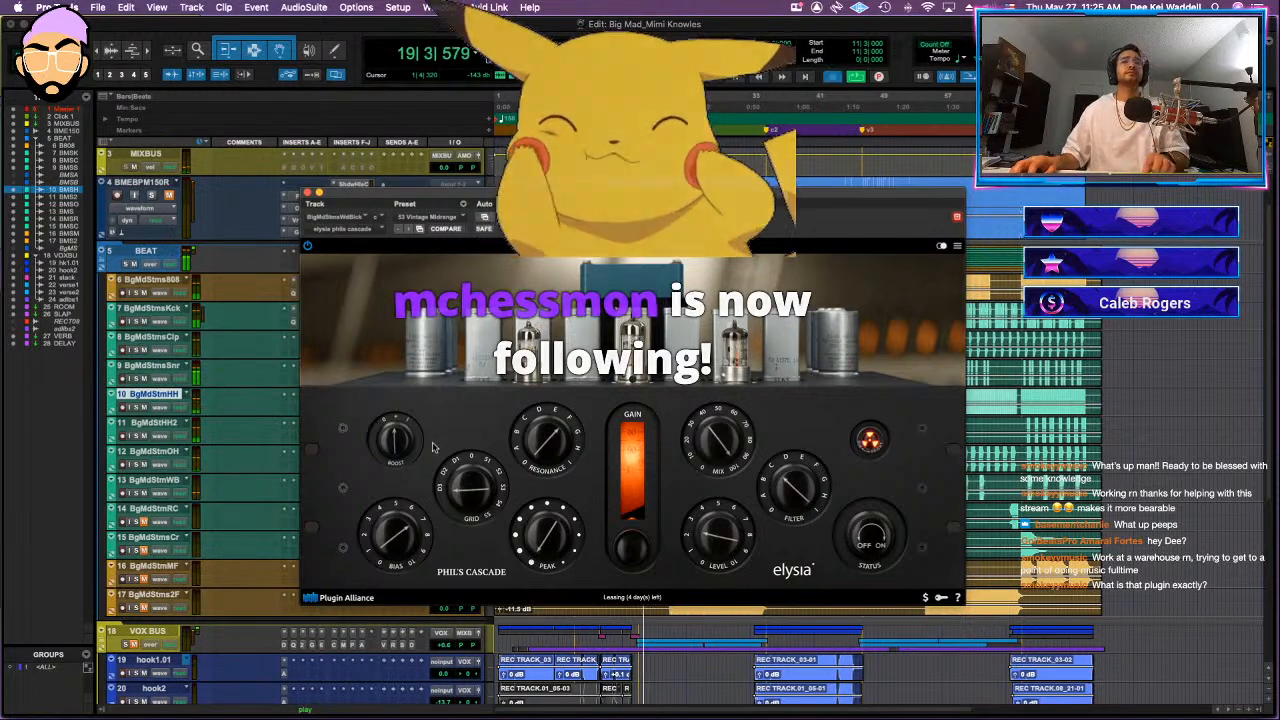
{"action": "left_click_drag", "start_coordinate": [412, 442], "coordinate": [423, 394]}
{"action": "key", "text": "space"}
{"action": "key", "text": "space"}
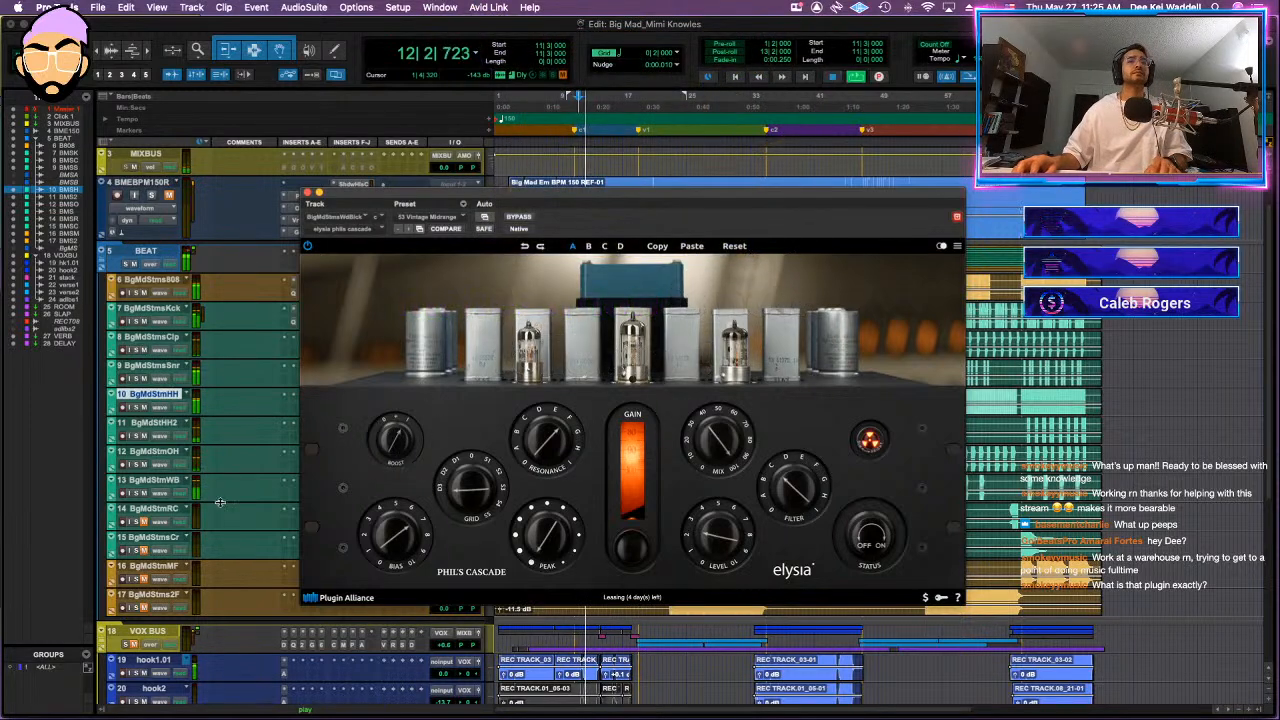
{"action": "left_click", "coordinate": [308, 193]}
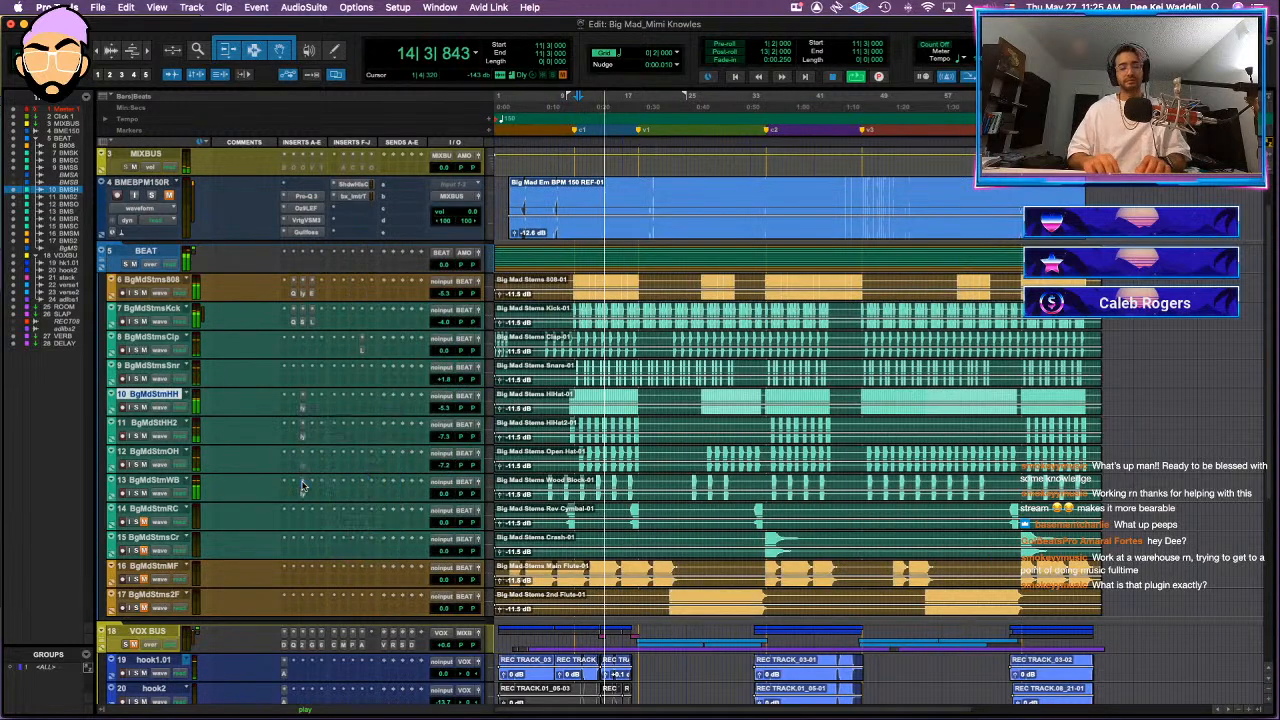
- Replace the wood block track's phils cascade insert with SILIKA (stereo)
{"action": "left_click", "coordinate": [303, 487]}
{"action": "type", "text": "silk"}
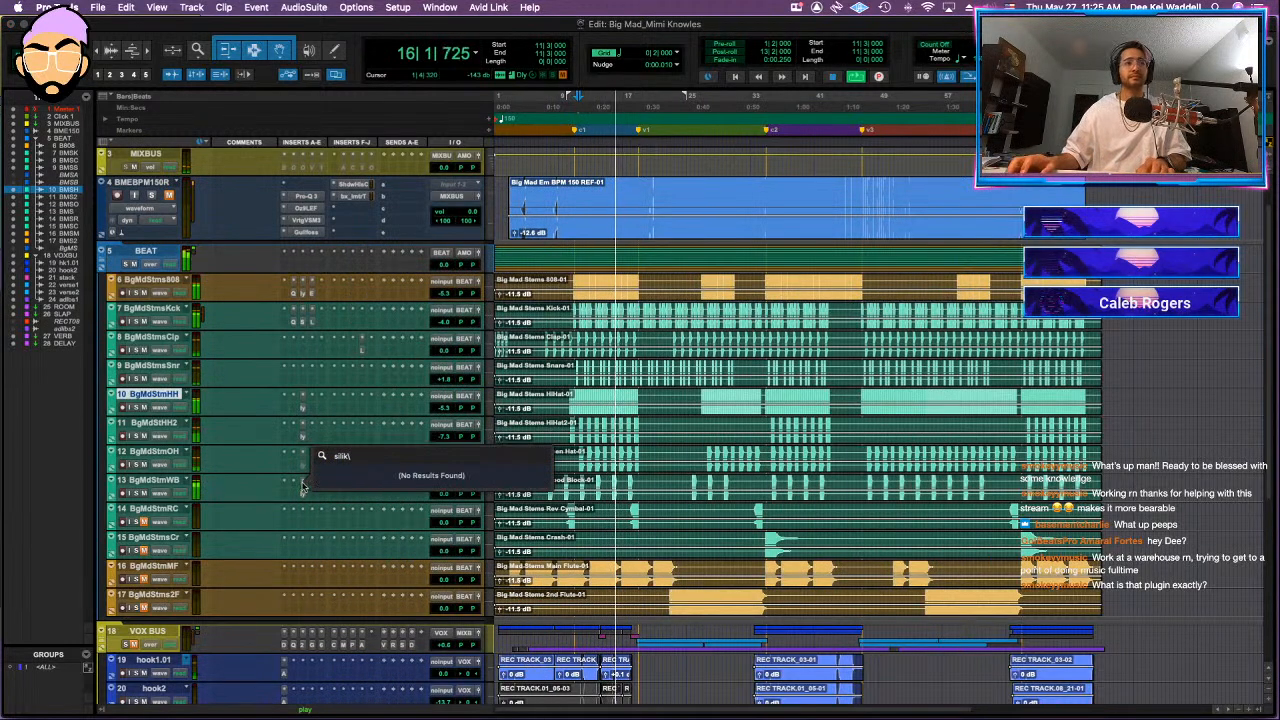
{"action": "key", "text": "Escape"}
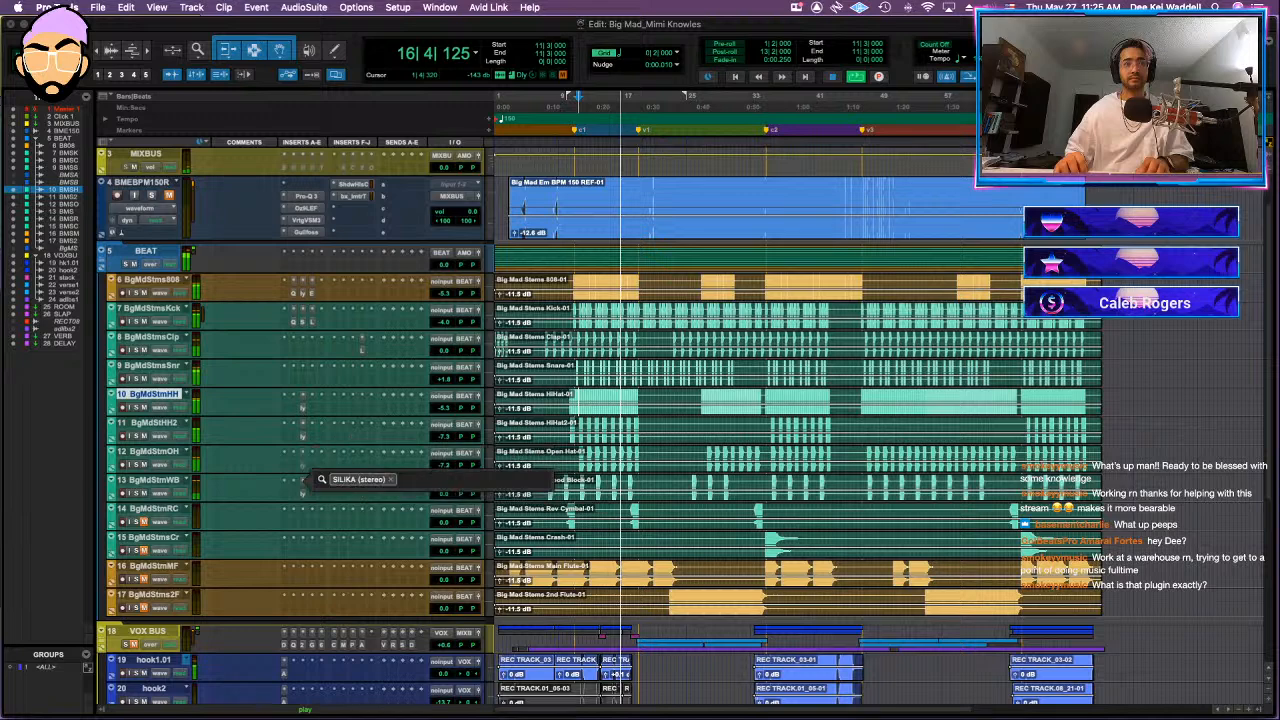
{"action": "left_click", "coordinate": [362, 496]}
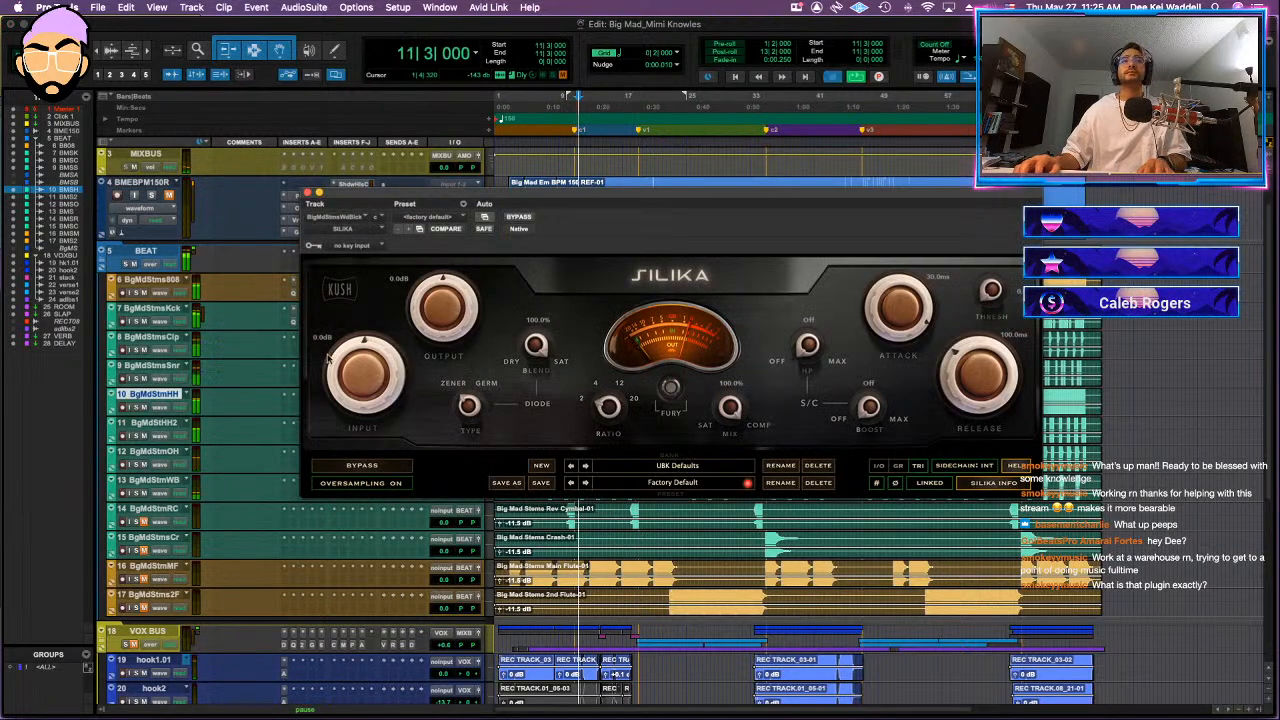
- Raise SILIKA's Input to about 28 dB on the wood block, lower its Output, and turn on Fury
{"action": "mouse_move", "coordinate": [377, 362]}
{"action": "left_mouse_down"}
{"action": "mouse_move", "coordinate": [432, 366]}
{"action": "mouse_move", "coordinate": [397, 361]}
{"action": "mouse_move", "coordinate": [406, 343]}
{"action": "left_mouse_up"}
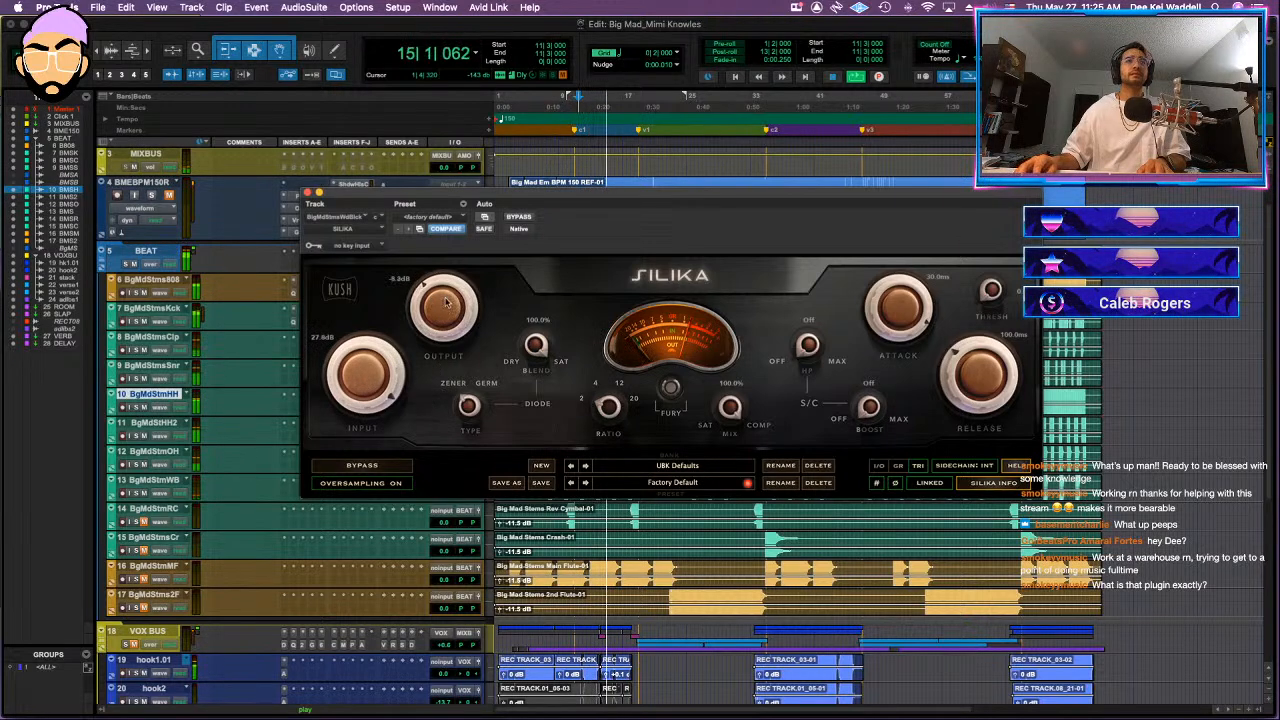
{"action": "left_click_drag", "start_coordinate": [448, 298], "coordinate": [448, 299]}
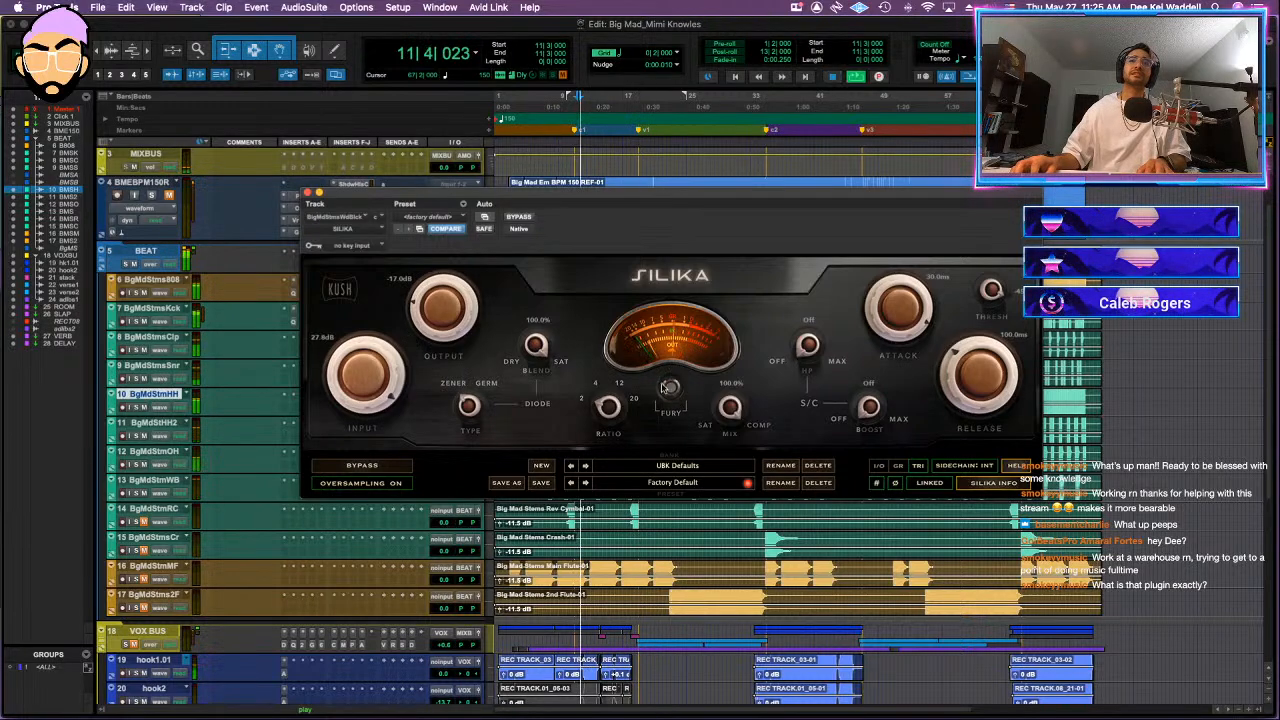
{"action": "left_click", "coordinate": [670, 388]}
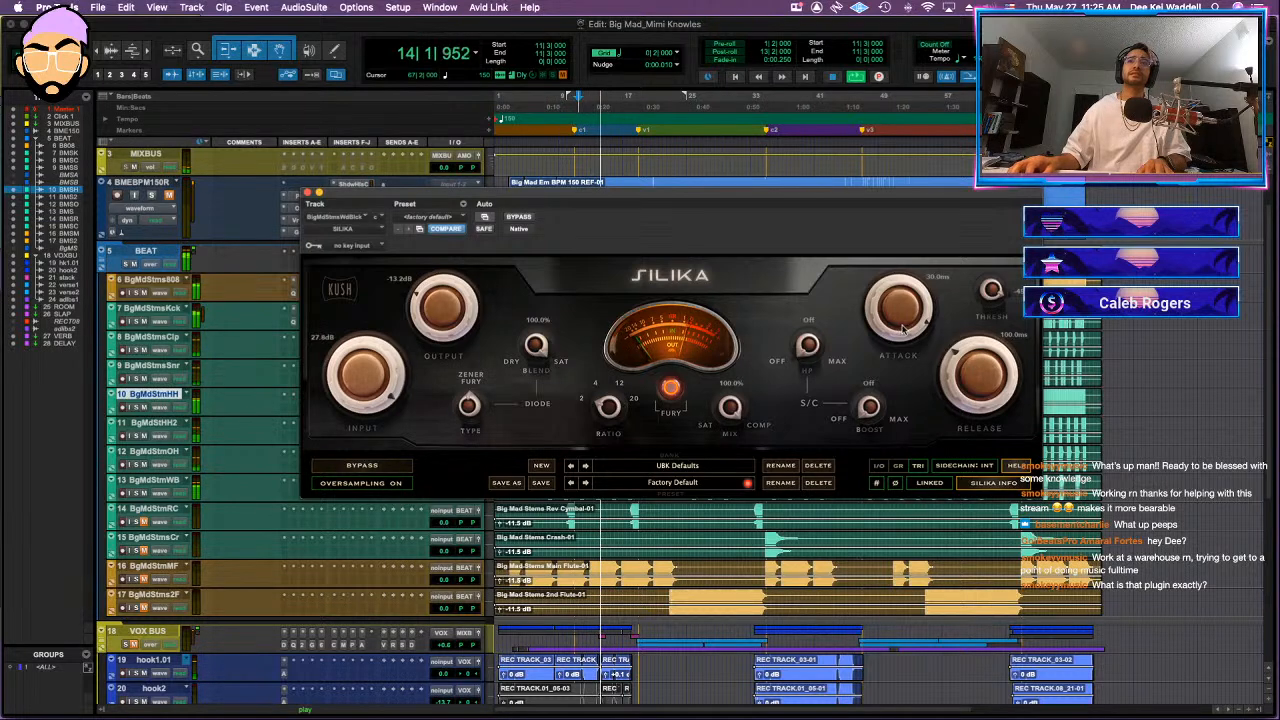
- Compare the wood block with SILIKA bypassed, and set the Output to -11.4 dB with a slower Attack and a 229.9 ms Release
{"action": "left_click", "coordinate": [524, 217]}
{"action": "left_click", "coordinate": [527, 219]}
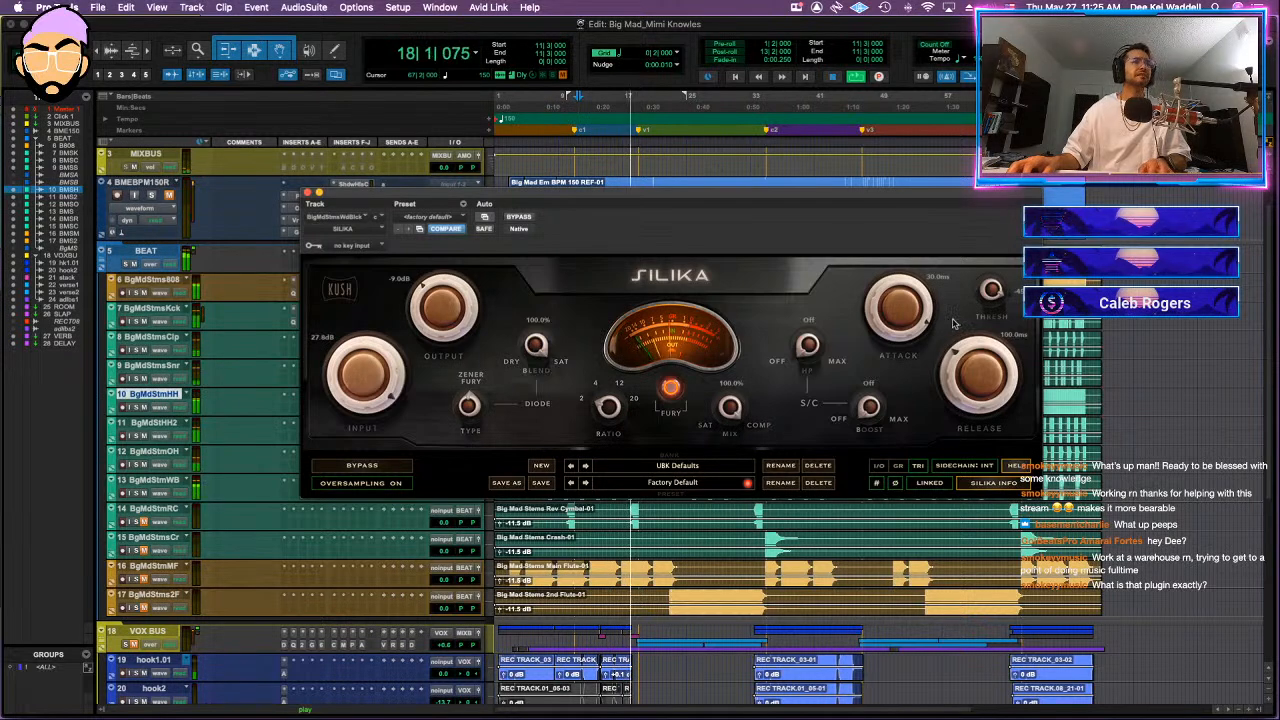
{"action": "left_click_drag", "start_coordinate": [444, 309], "coordinate": [446, 323]}
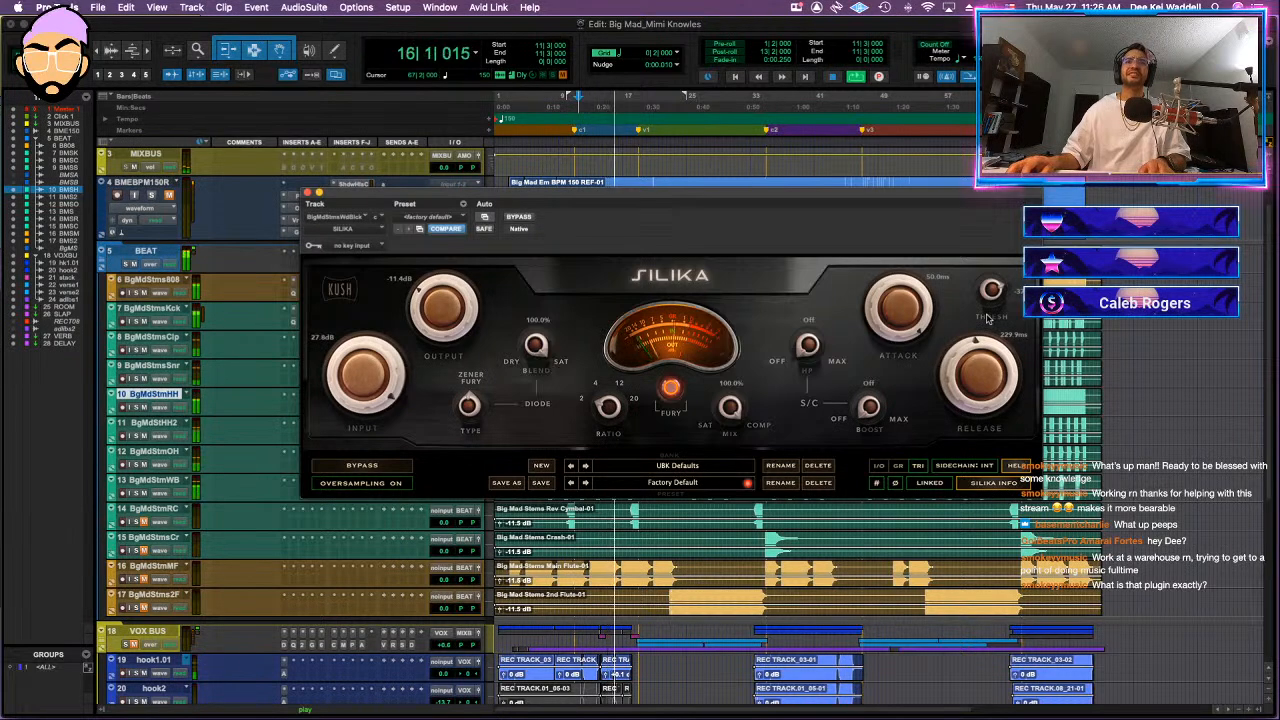
- Close SILIKA, lower the wood block track's volume, and replay the beat from 11|3|000
{"action": "left_click", "coordinate": [307, 191]}
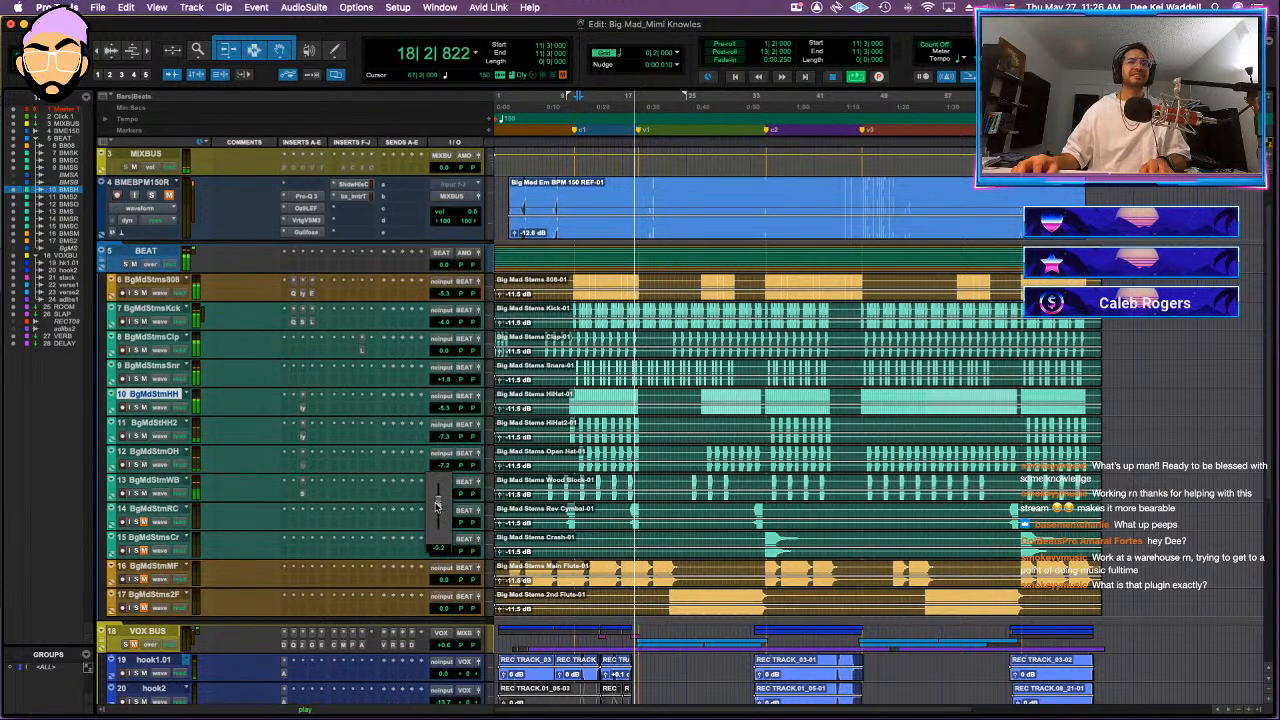
{"action": "key", "text": "space"}
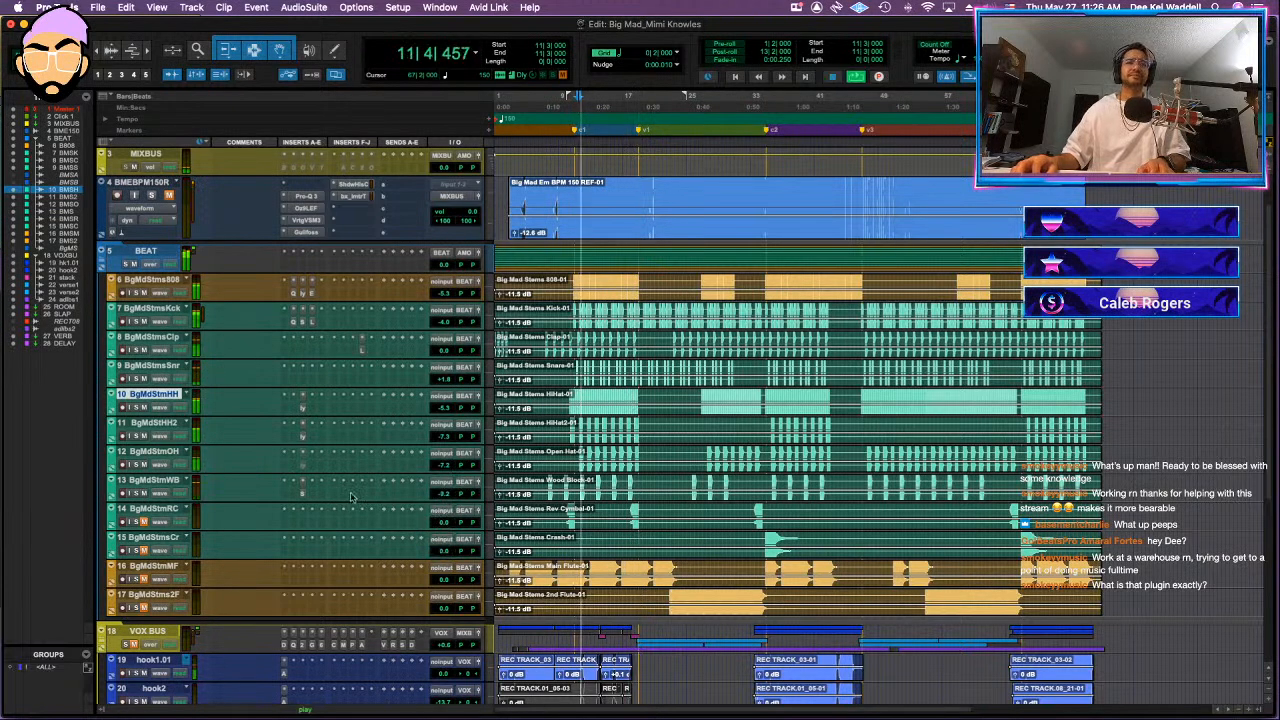
- Insert MannyM Reverb (stereo) on the wood block track with the ROOM START preset and adjust its Dry/Wet
{"action": "left_click", "coordinate": [363, 498]}
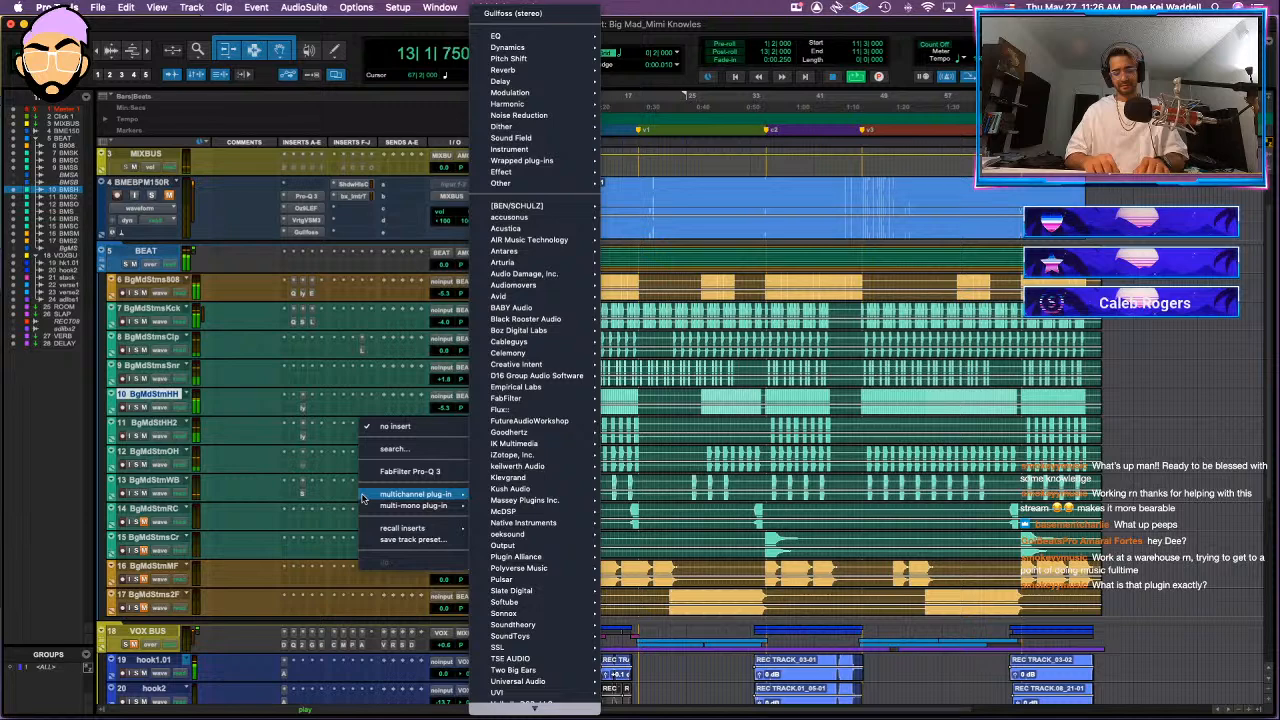
{"action": "type", "text": "manny"}
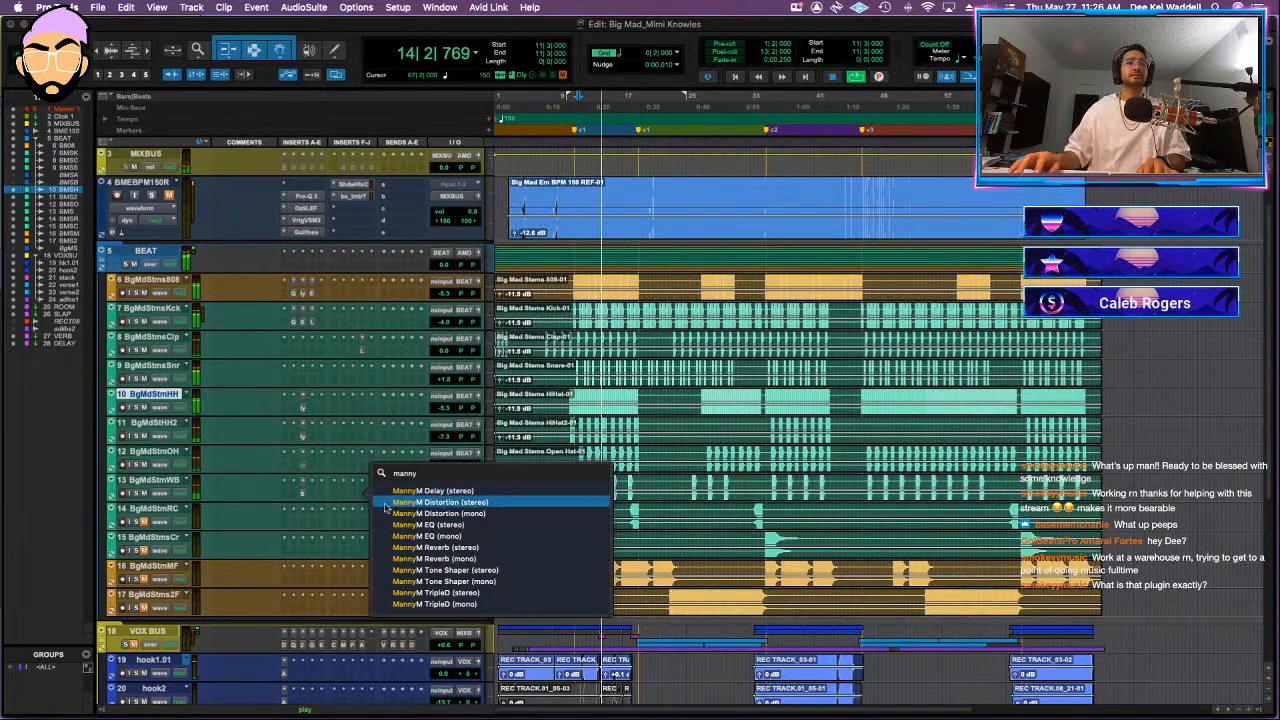
{"action": "left_click", "coordinate": [432, 548]}
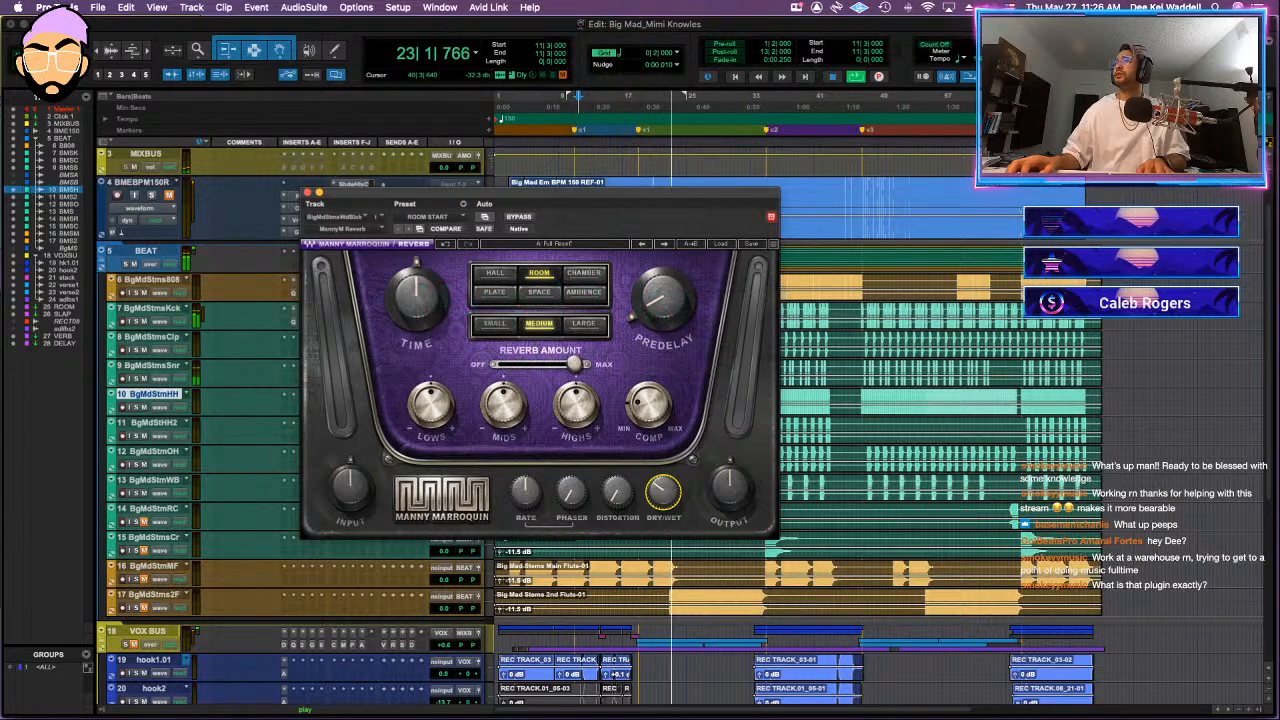
- Replay the beat from 11|3|000, compare the wood block with its reverb bypassed, fine-tune the reverb's Dry/Wet, and close the plug-in
{"action": "key", "text": "space"}
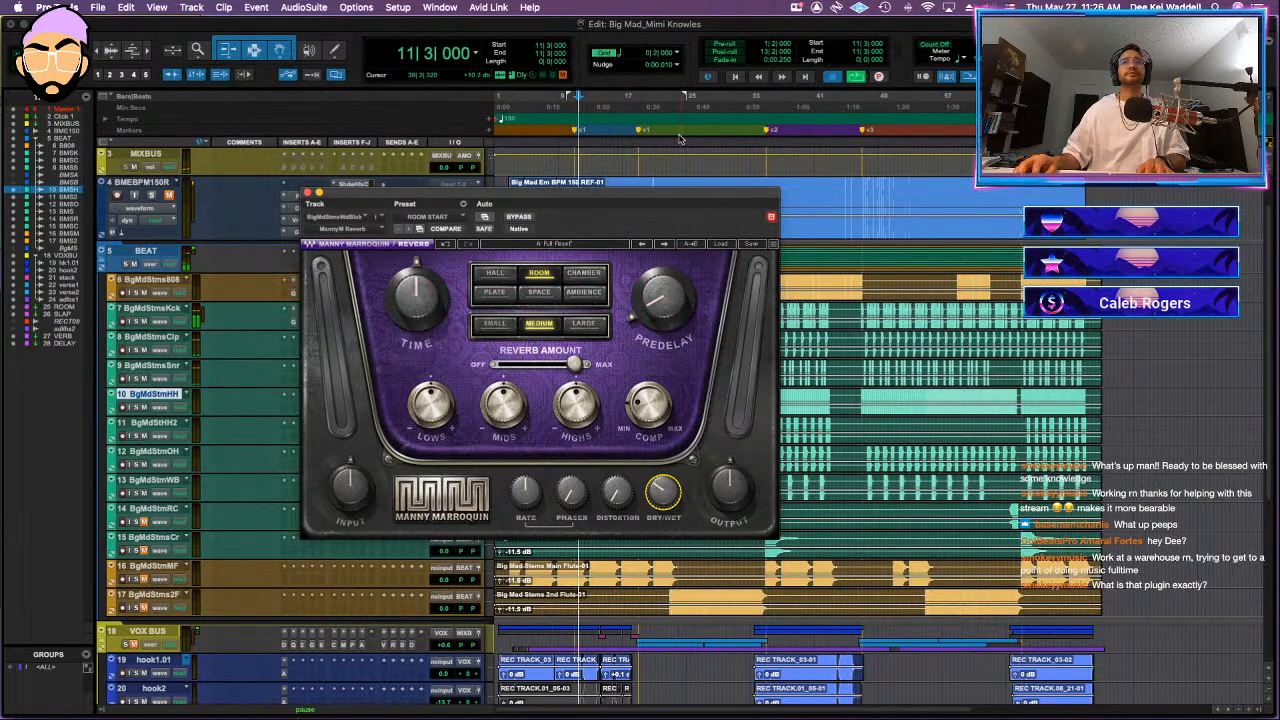
{"action": "key", "text": "space"}
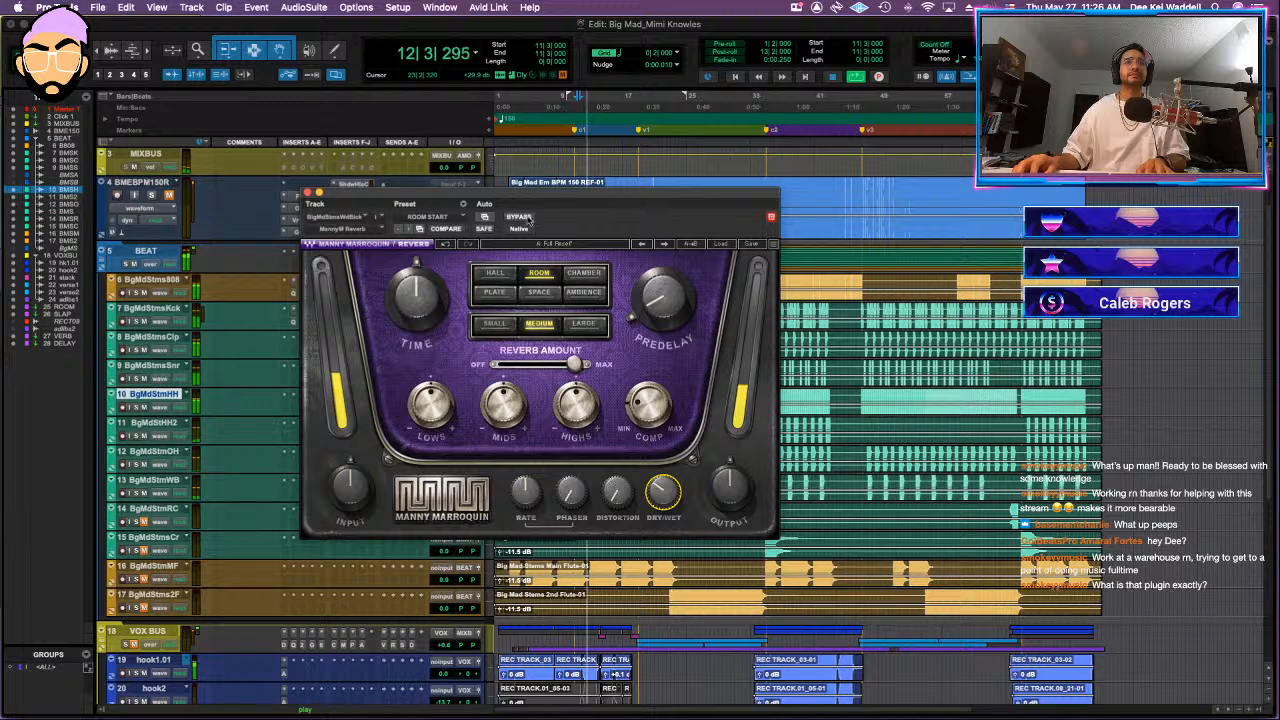
{"action": "left_click", "coordinate": [518, 217]}
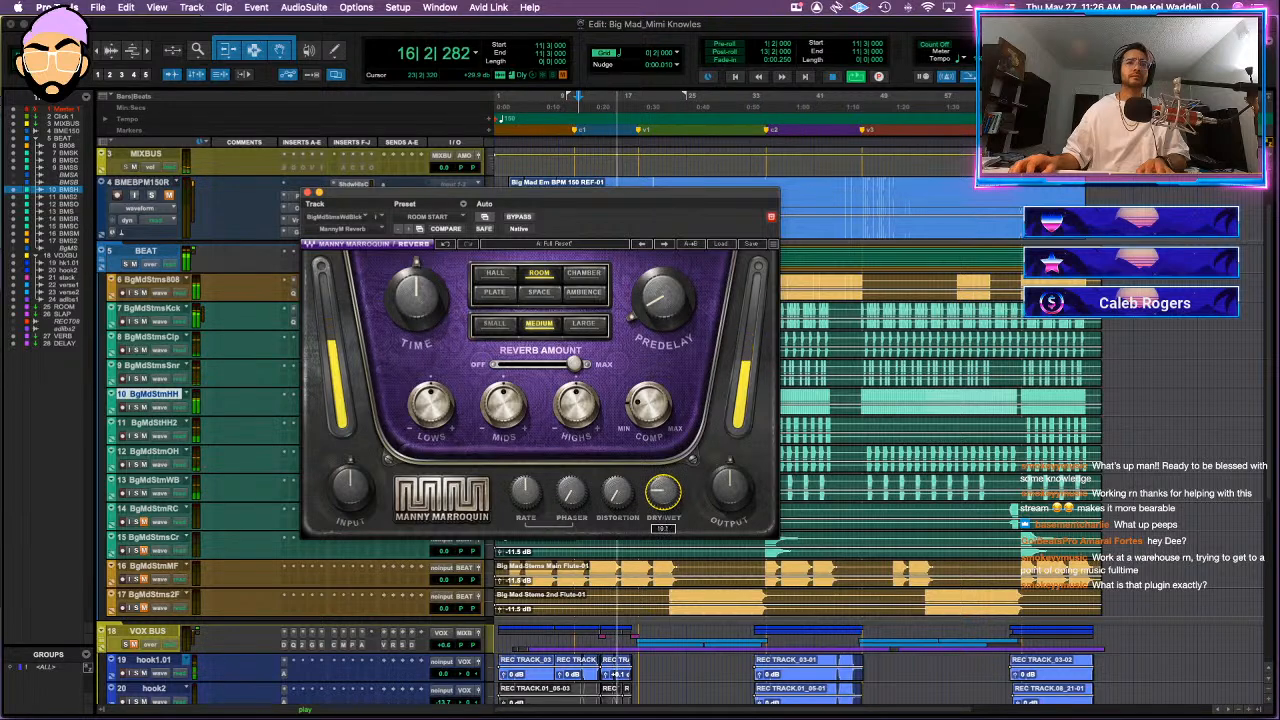
{"action": "left_click", "coordinate": [308, 192]}
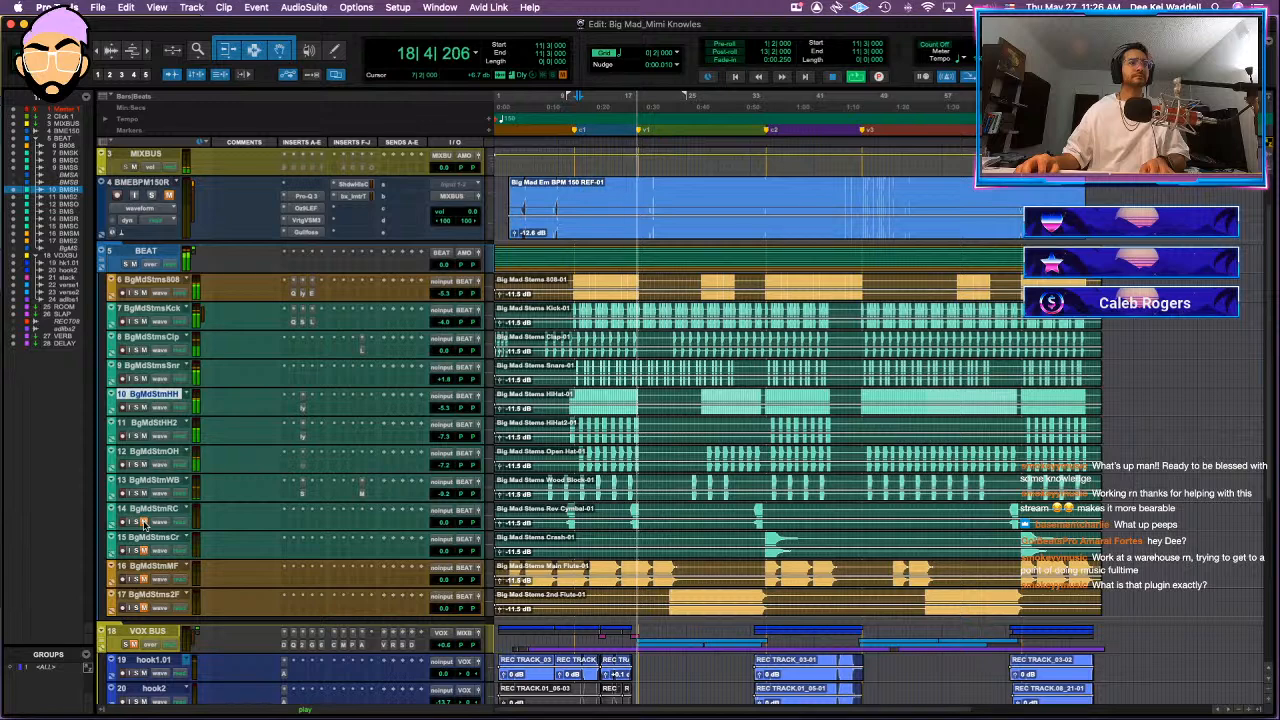
- Unmute the reverse cymbal track, audition it from 17|3|000, and lower its volume to -4.0 dB
{"action": "key", "text": "space"}
{"action": "left_click", "coordinate": [627, 510]}
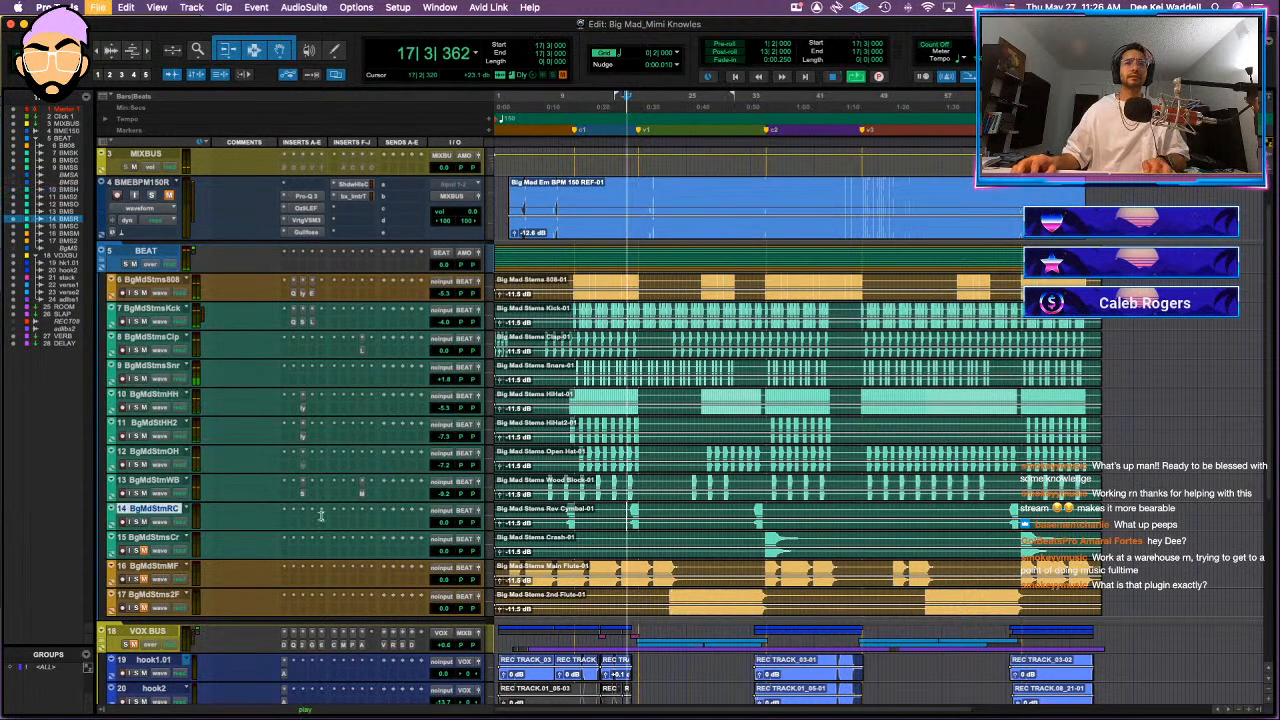
{"action": "left_click_drag", "start_coordinate": [443, 522], "coordinate": [442, 528]}
{"action": "key", "text": "space"}
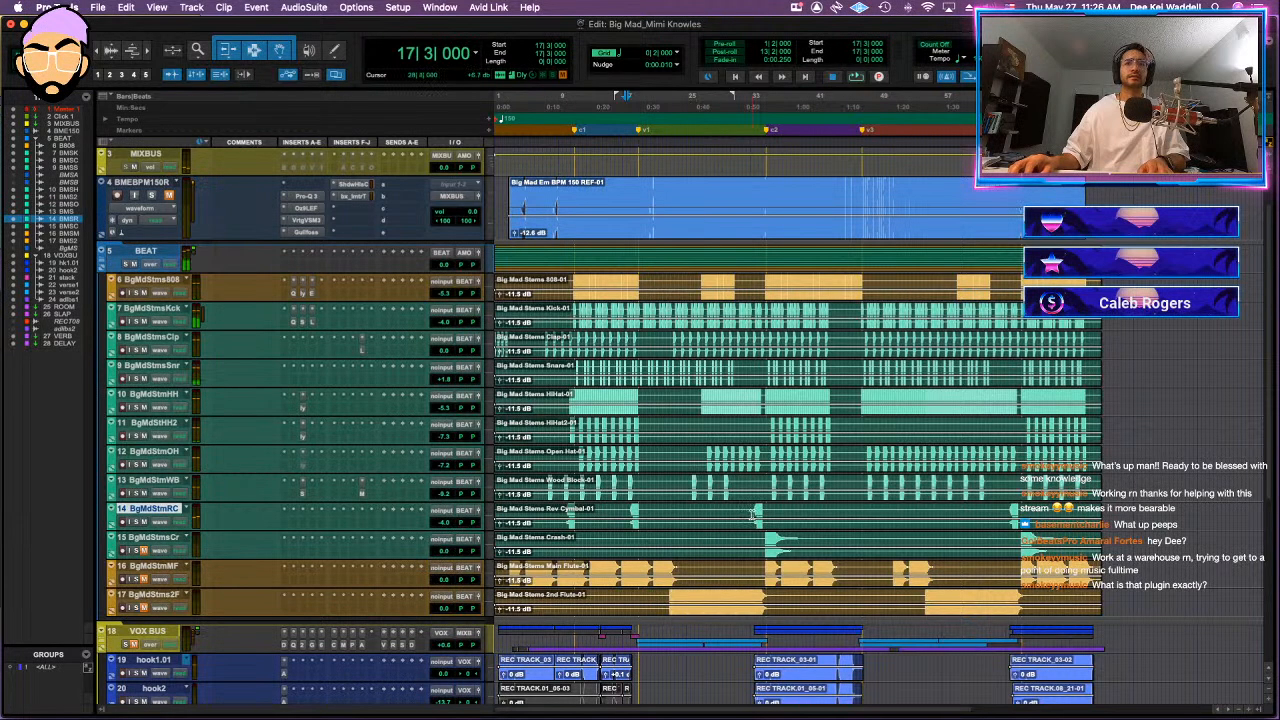
- Unmute the crash track, audition it from 33|3|000, and lower its volume to about -6 dB
{"action": "left_click", "coordinate": [754, 514]}
{"action": "key", "text": "space"}
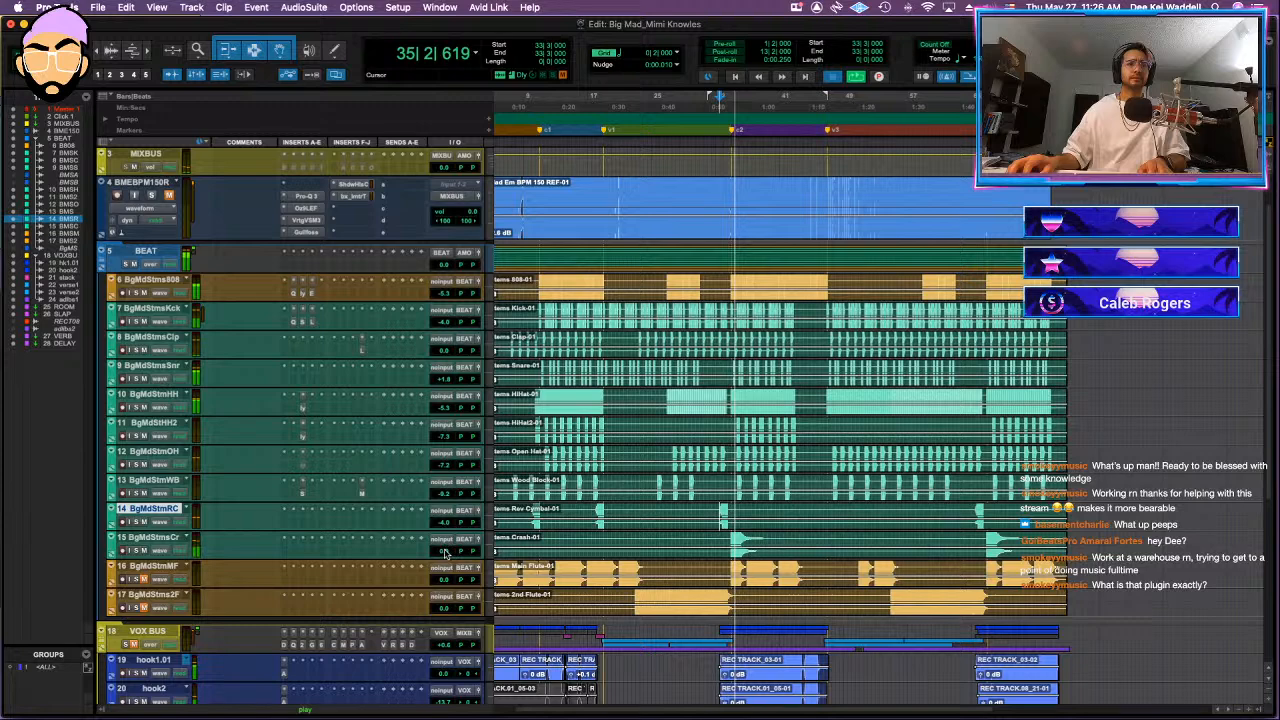
{"action": "key", "text": "space"}
{"action": "key", "text": "space"}
{"action": "left_click_drag", "start_coordinate": [444, 551], "coordinate": [444, 557]}
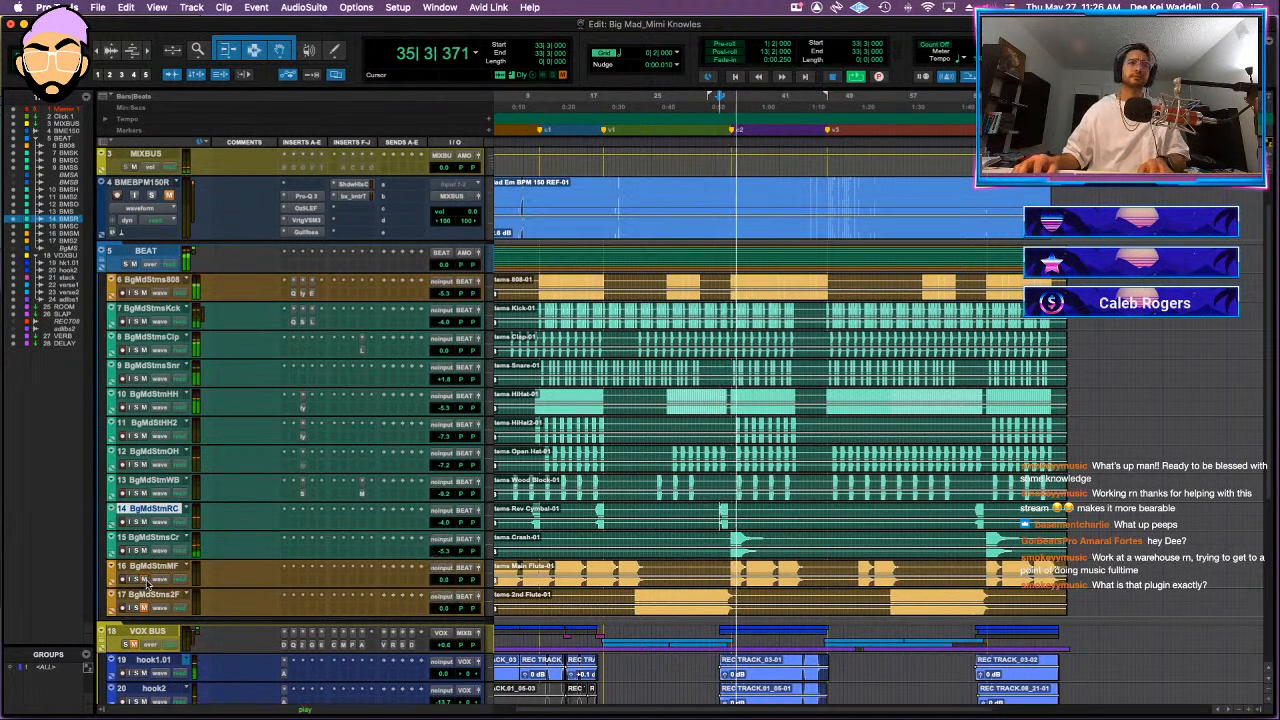
- Unmute the main flute track, play it from 9|1|000, and insert Gullfoss with Boost at about -4.7 dB
{"action": "scroll", "coordinate": [279, 568], "scroll_direction": "down", "scroll_amount": 5}
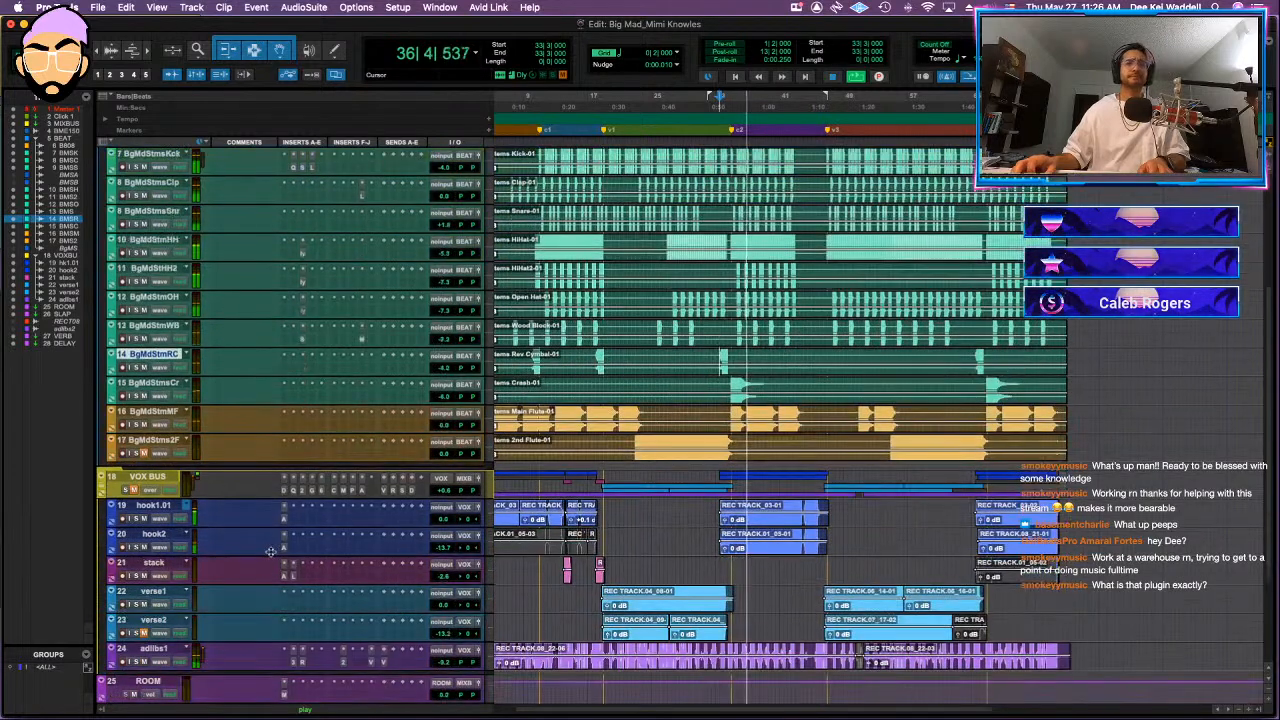
{"action": "key", "text": "space"}
{"action": "left_click", "coordinate": [519, 411]}
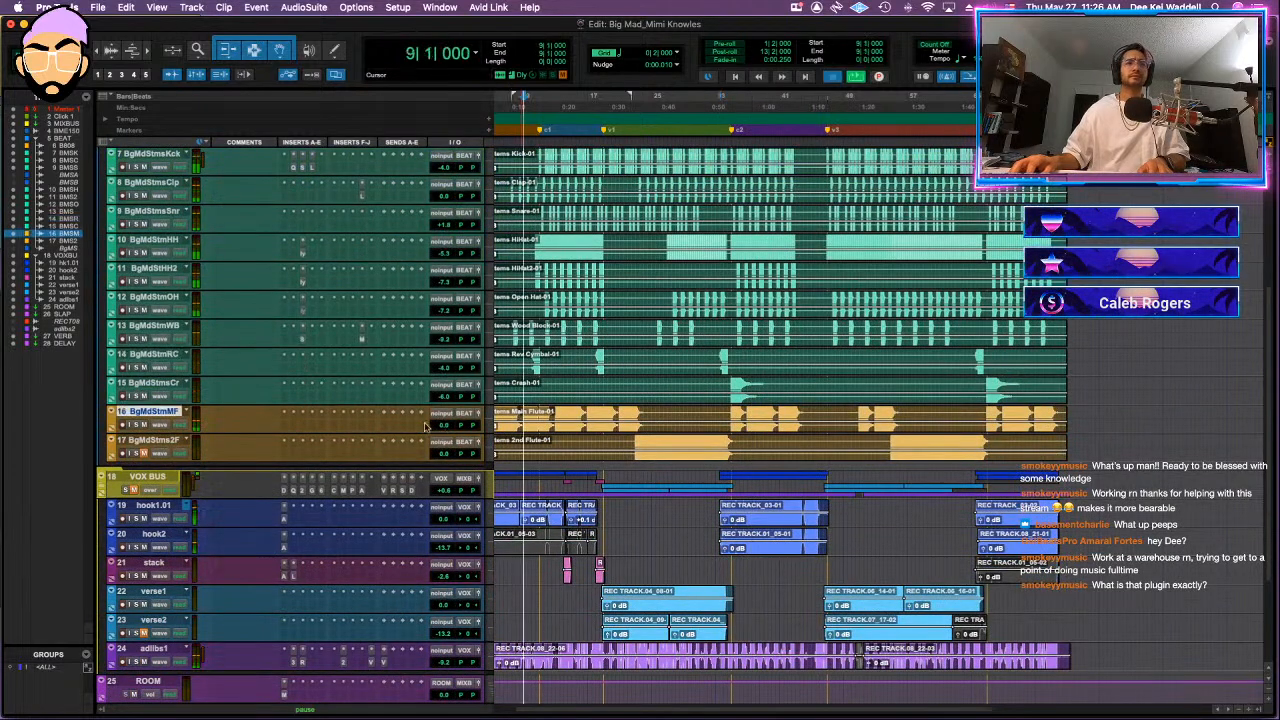
{"action": "key", "text": "space"}
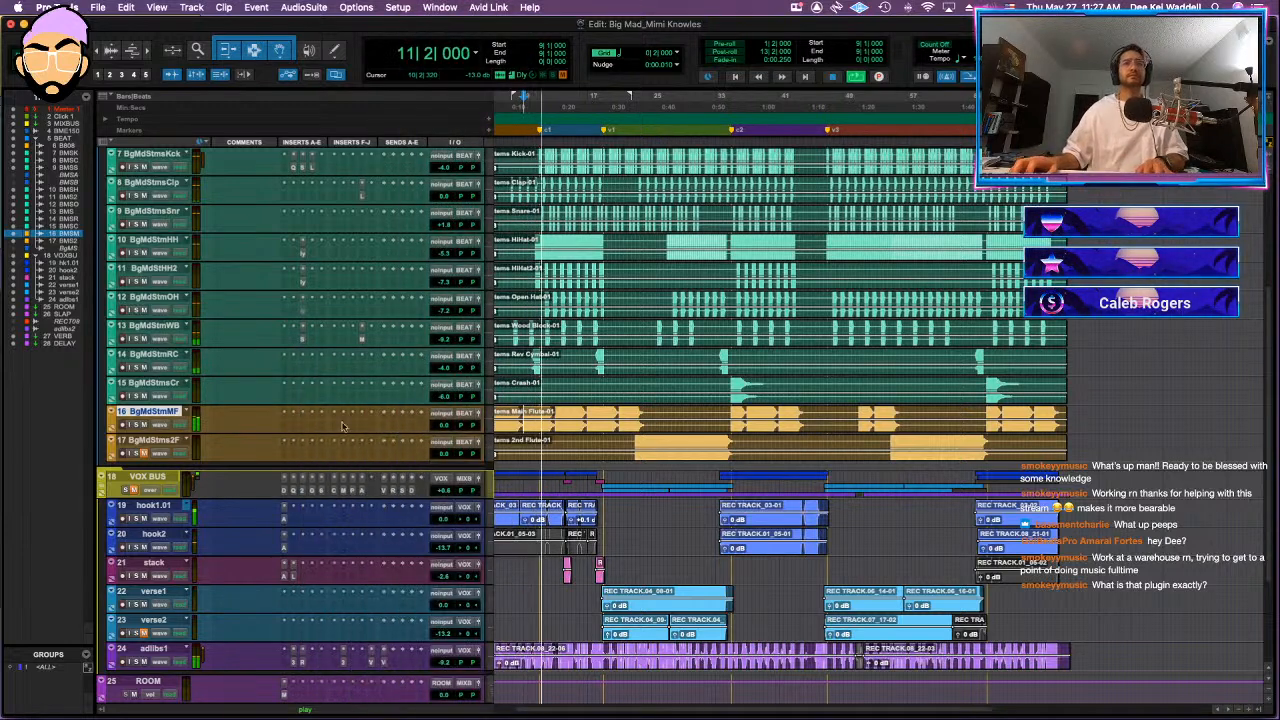
{"action": "left_click", "coordinate": [380, 462]}
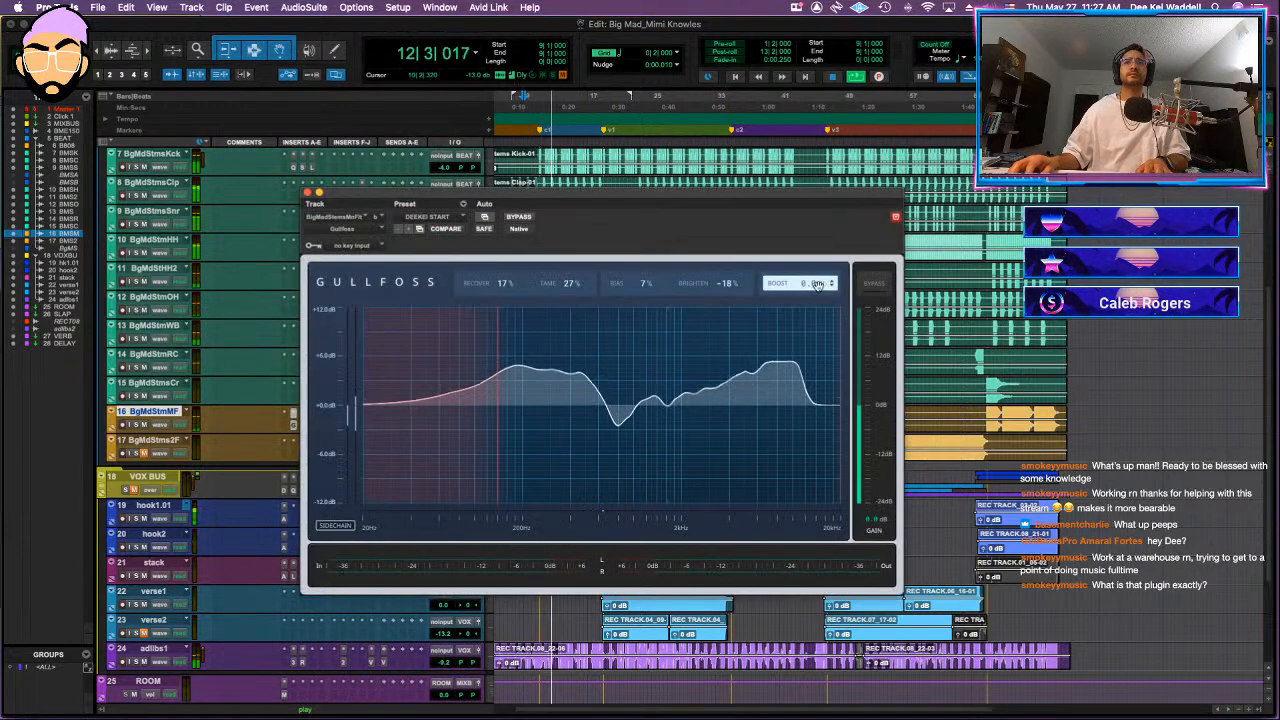
{"action": "left_click_drag", "start_coordinate": [802, 284], "coordinate": [802, 302]}
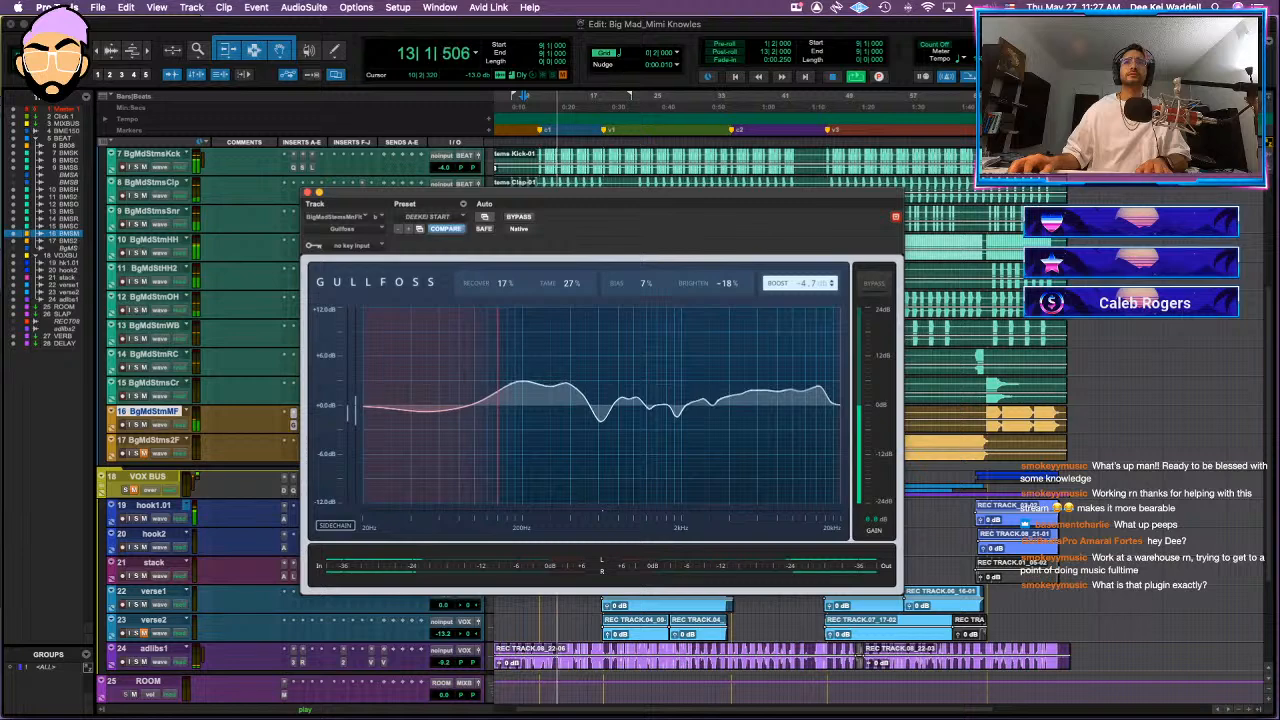
{"action": "left_click", "coordinate": [312, 193]}
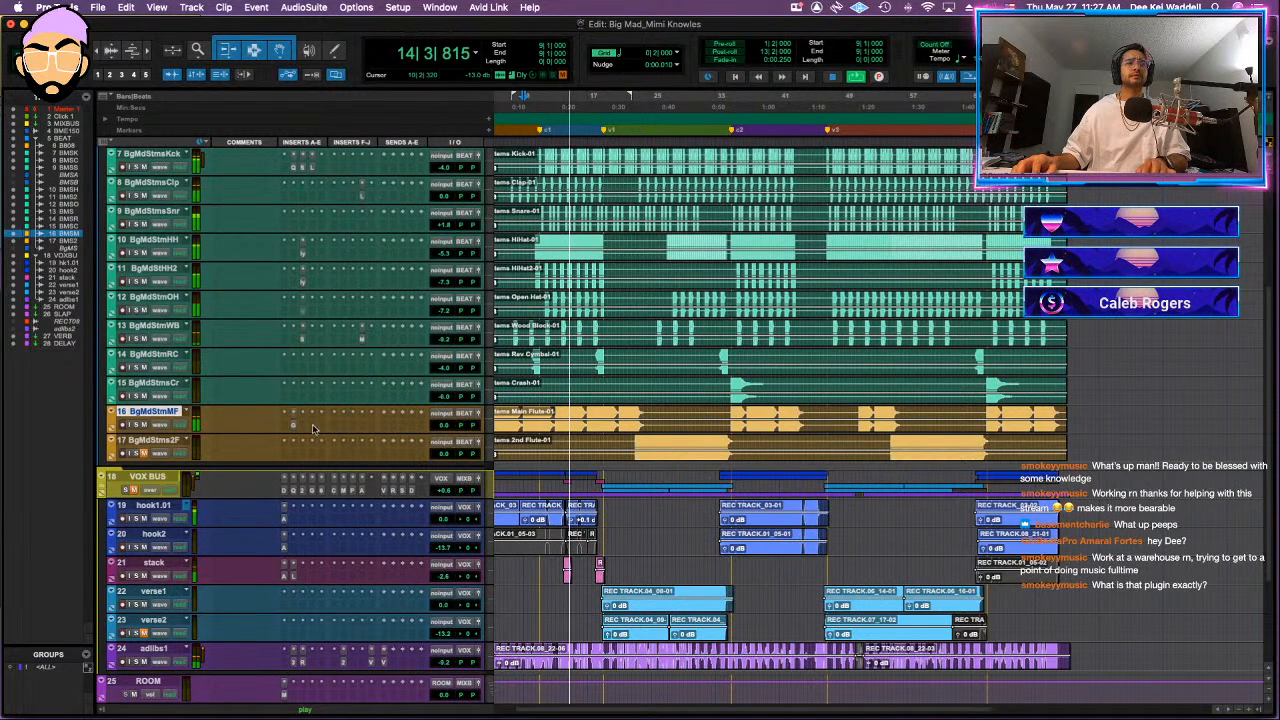
- Insert FabFilter Pro-Q 3 ahead of Gullfoss on the main flute and make a narrow cut of about 1.8 dB near 769 Hz
{"action": "left_click", "coordinate": [312, 428]}
{"action": "left_click", "coordinate": [294, 427]}
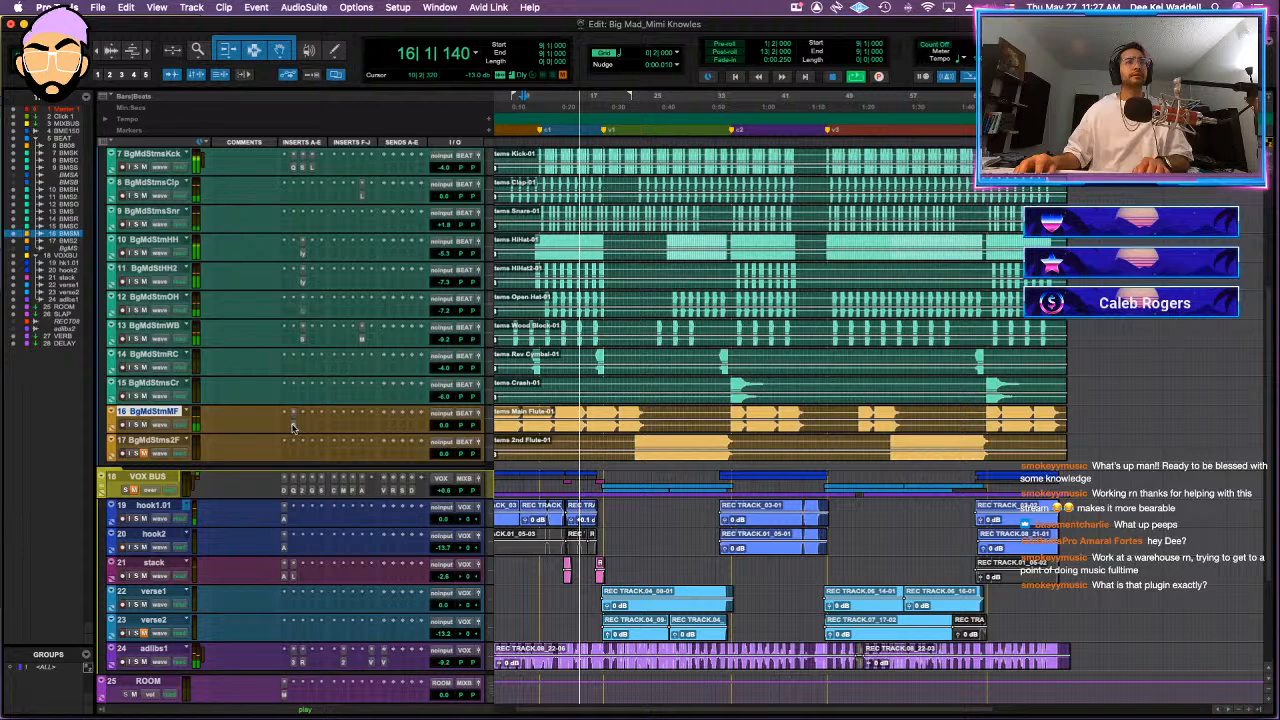
{"action": "left_click", "coordinate": [305, 428]}
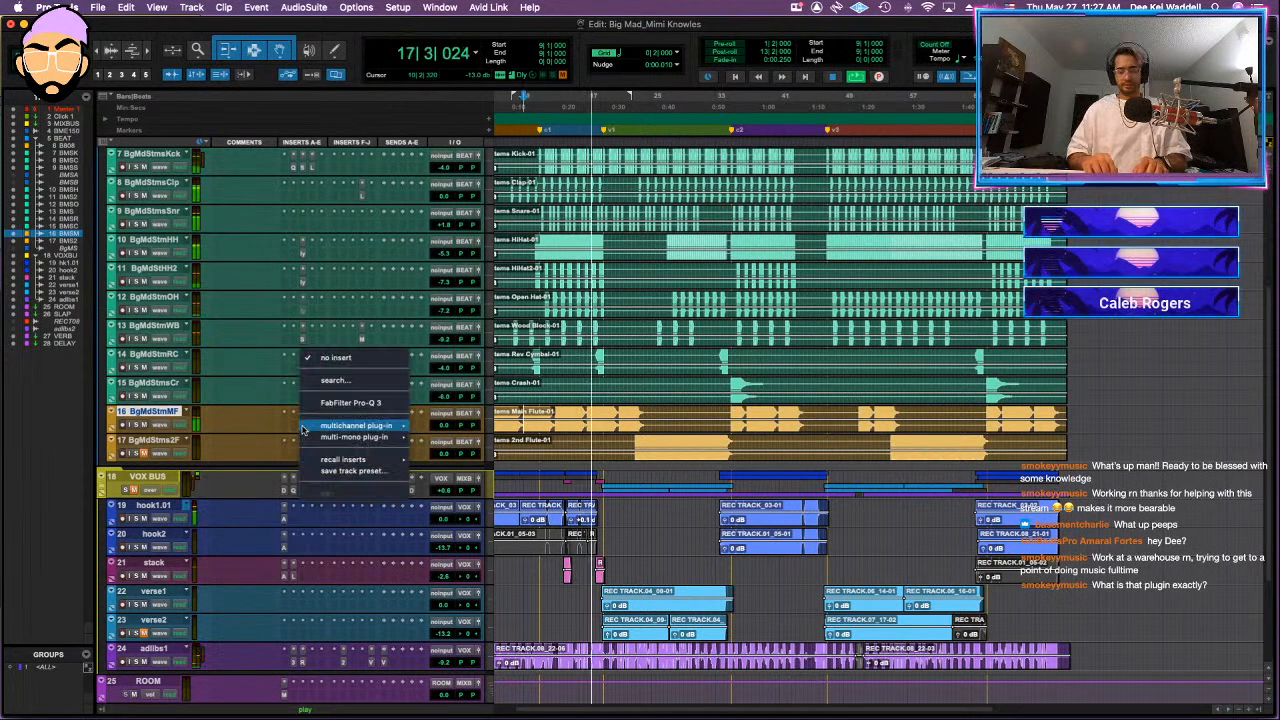
{"action": "left_click", "coordinate": [347, 402]}
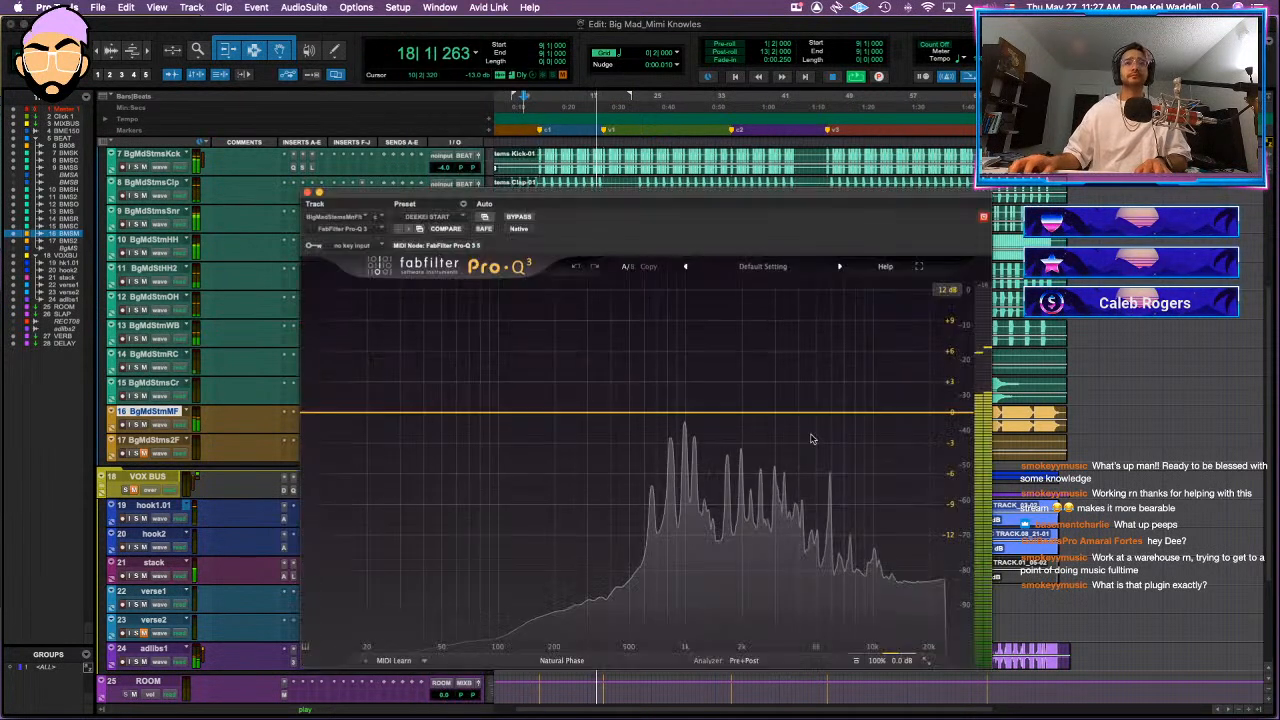
{"action": "key", "text": "space"}
{"action": "left_click_drag", "start_coordinate": [661, 412], "coordinate": [666, 325]}
{"action": "scroll", "coordinate": [666, 325], "scroll_direction": "up", "scroll_amount": 5}
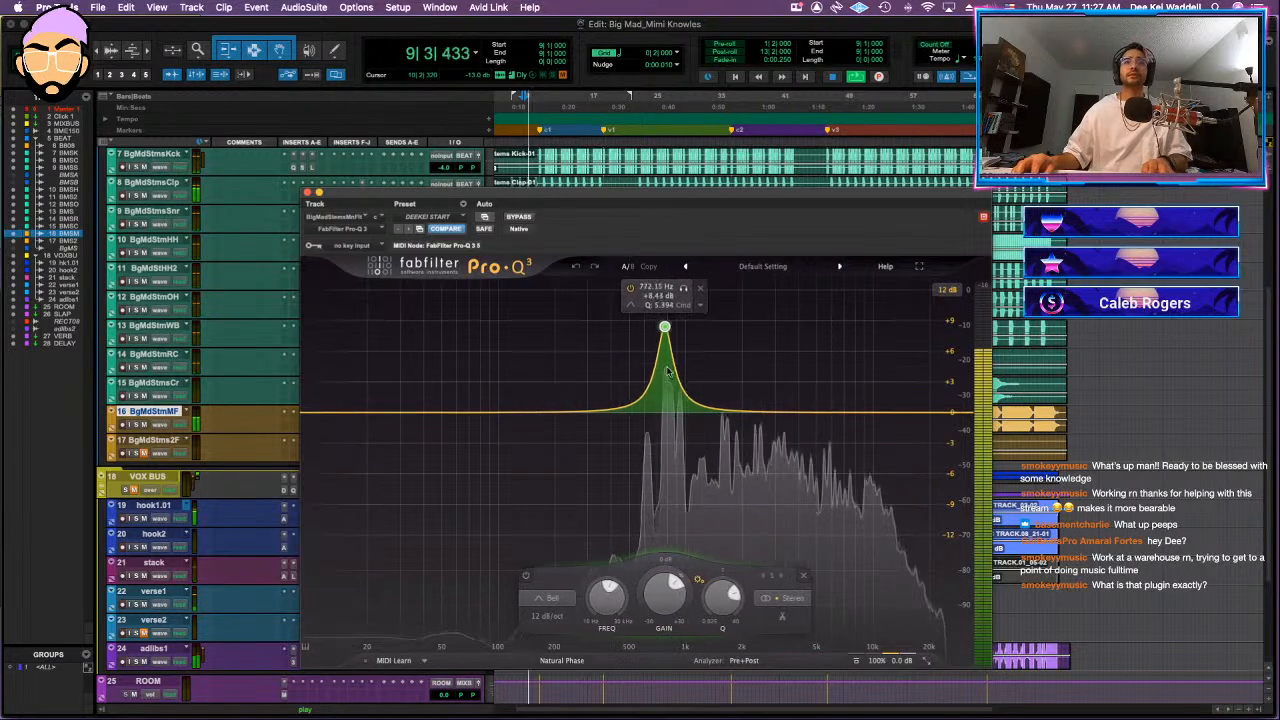
{"action": "left_click_drag", "start_coordinate": [664, 381], "coordinate": [660, 426]}
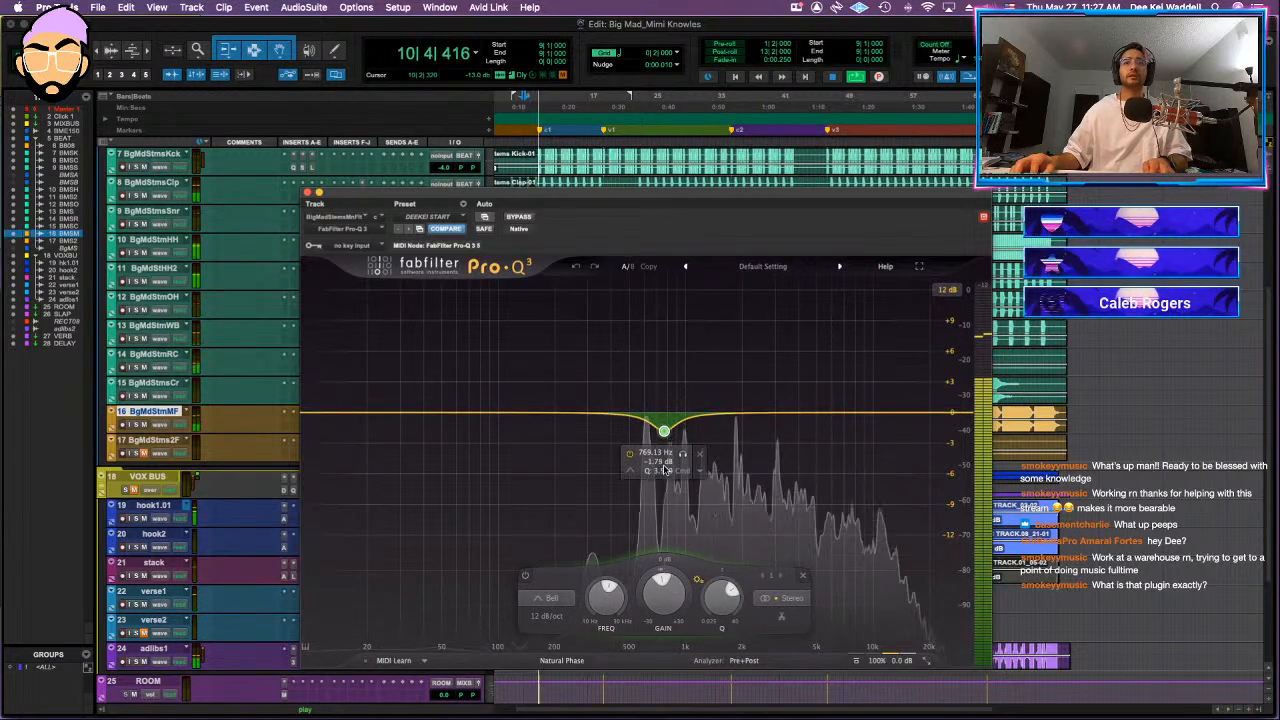
{"action": "left_click", "coordinate": [308, 192]}
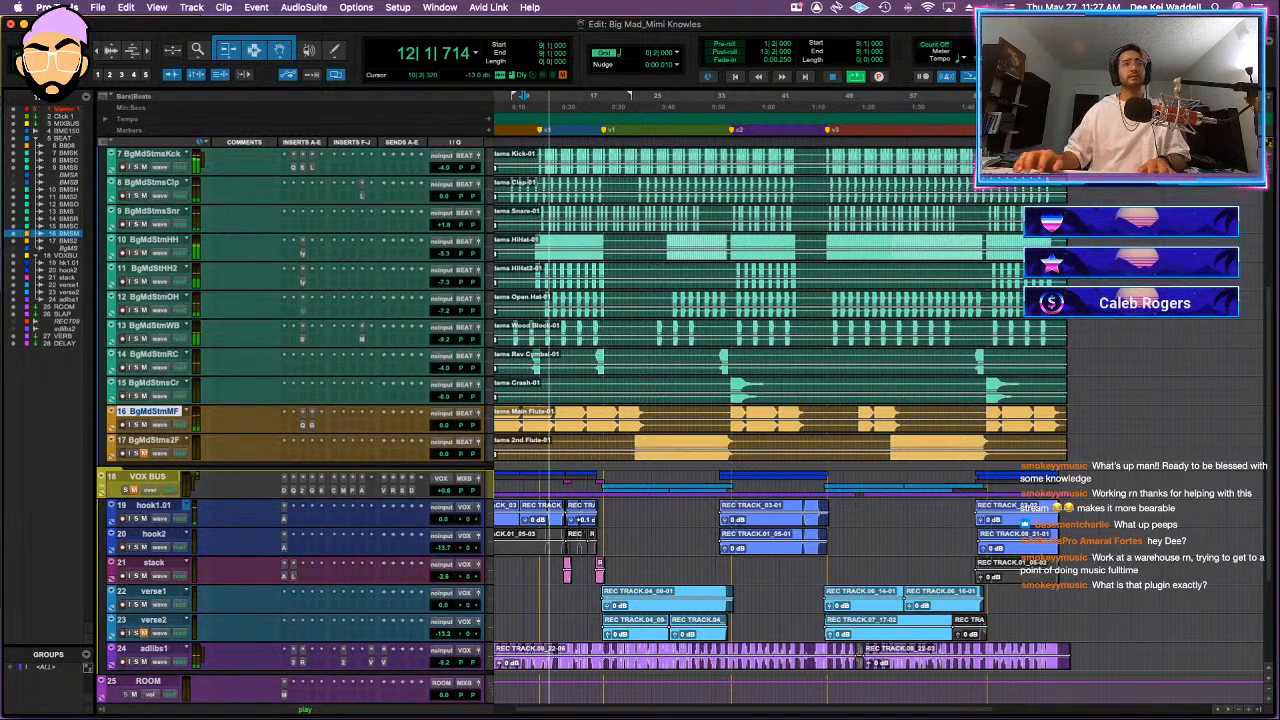
- Insert Spectre on the main flute with a 0.93 dB boost at 3.19 kHz in Medium mode, and save the session
{"action": "left_click", "coordinate": [333, 426]}
{"action": "left_click_drag", "start_coordinate": [632, 411], "coordinate": [630, 411]}
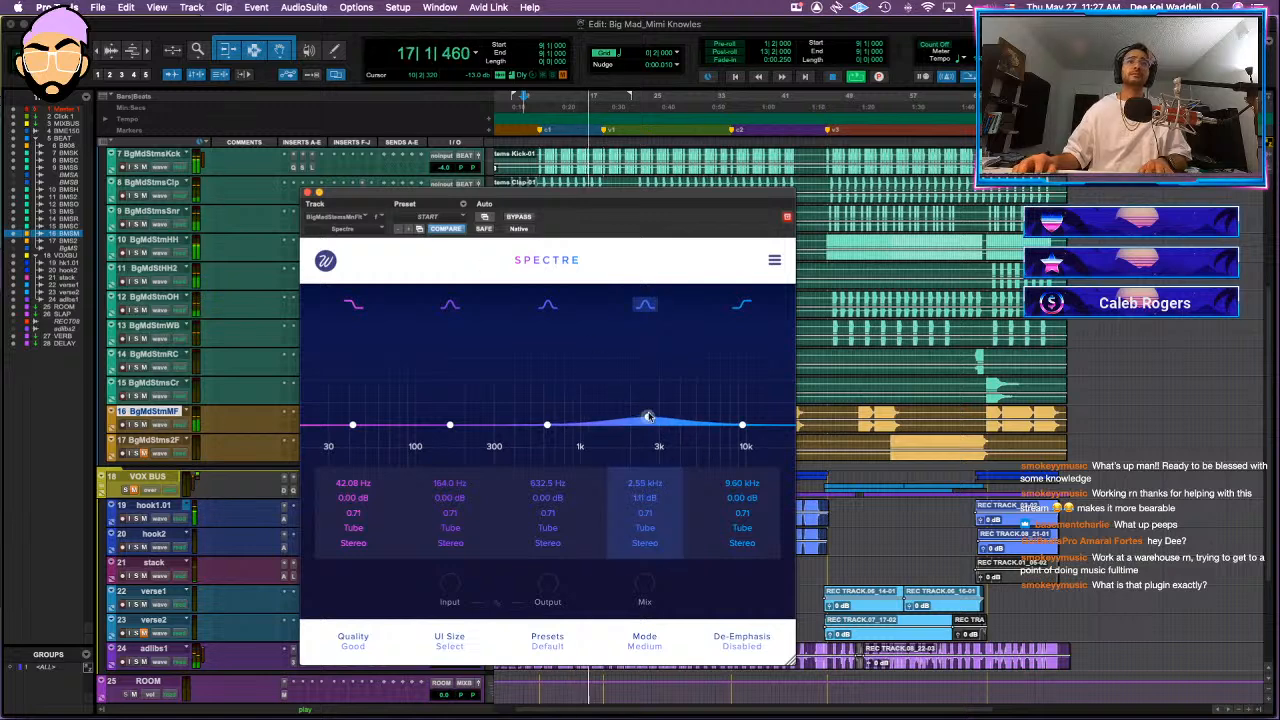
{"action": "left_click_drag", "start_coordinate": [701, 411], "coordinate": [664, 419]}
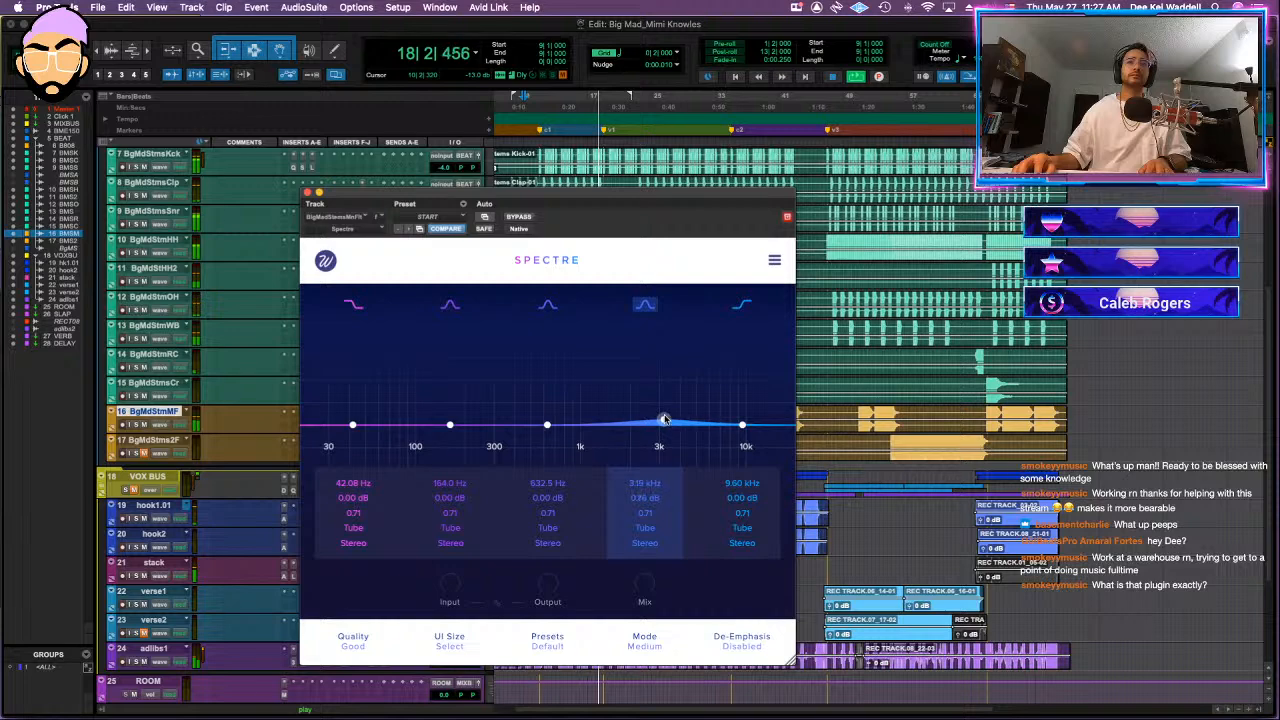
{"action": "key", "text": "space"}
{"action": "key", "text": "space"}
{"action": "key", "text": "super+s"}
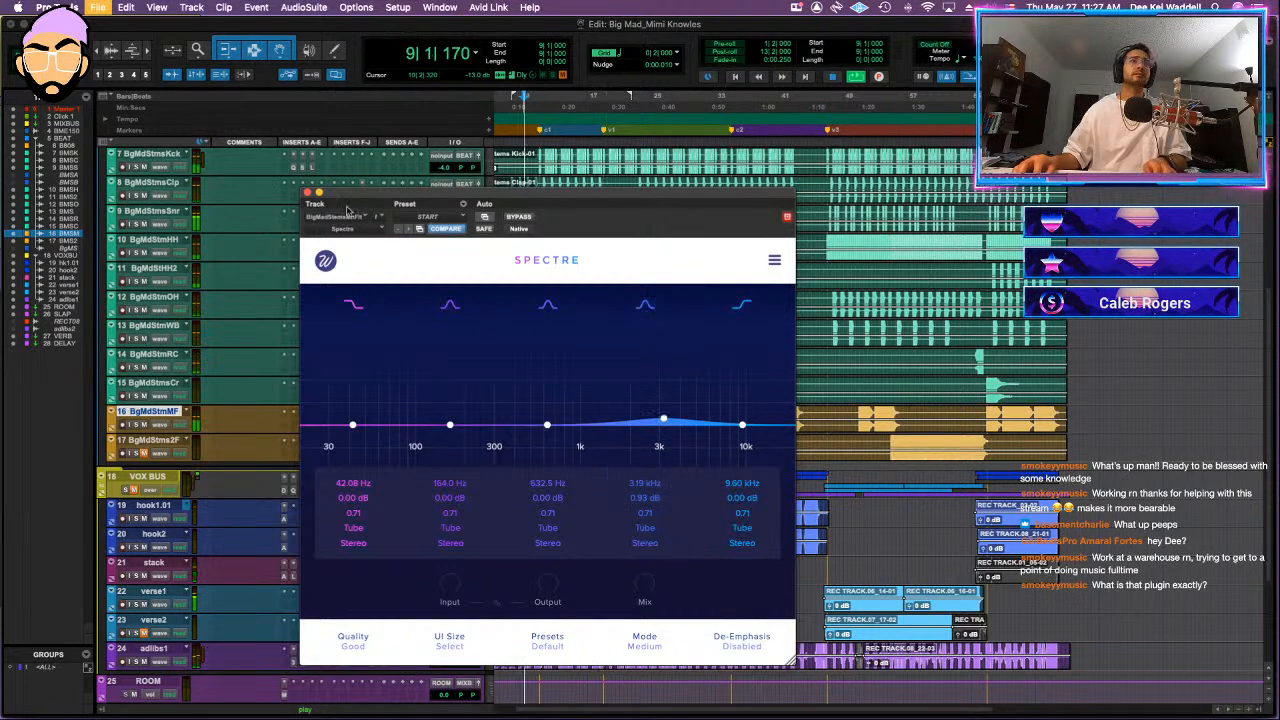
{"action": "left_click", "coordinate": [307, 192]}
{"action": "key", "text": "super+s"}
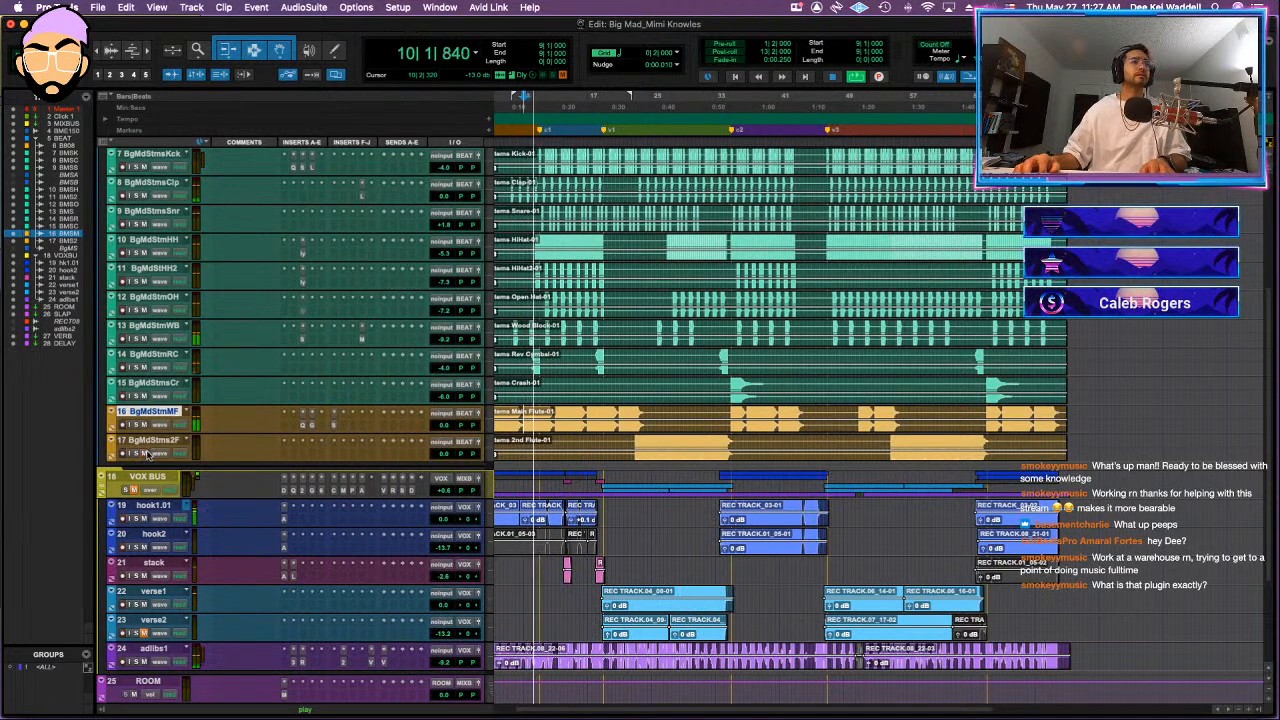
- Unmute the 2nd flute, copy the main flute's inserts onto it, and raise both flute clips' gain to -4.6 dB while playing from 23|1|000
{"action": "left_click", "coordinate": [634, 441]}
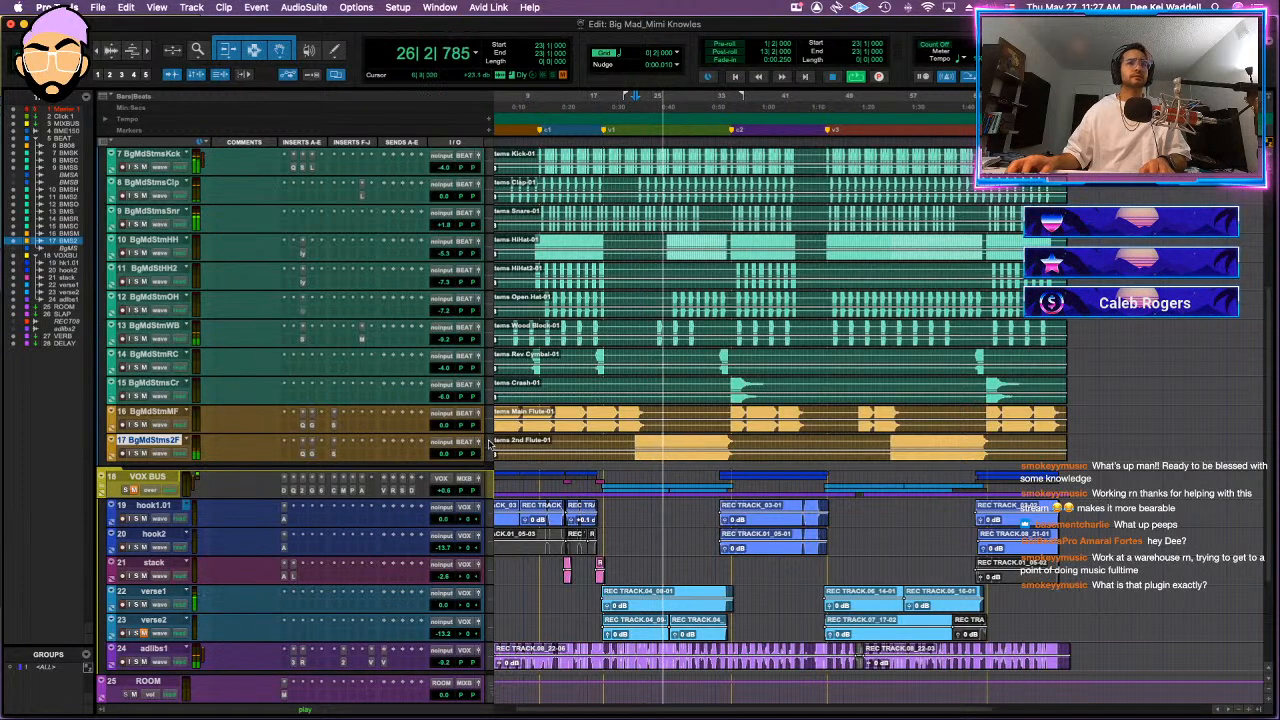
{"action": "scroll", "coordinate": [510, 449], "scroll_direction": "left", "scroll_amount": 2}
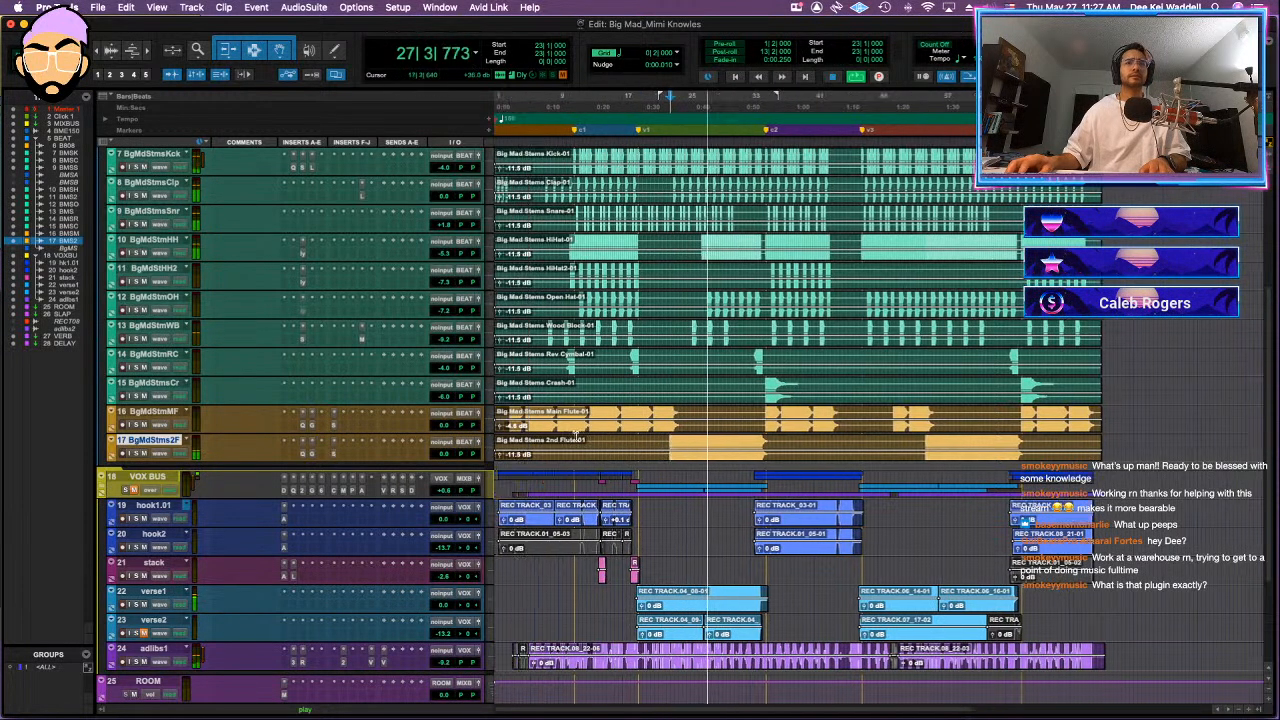
{"action": "left_click_drag", "start_coordinate": [502, 454], "coordinate": [502, 442]}
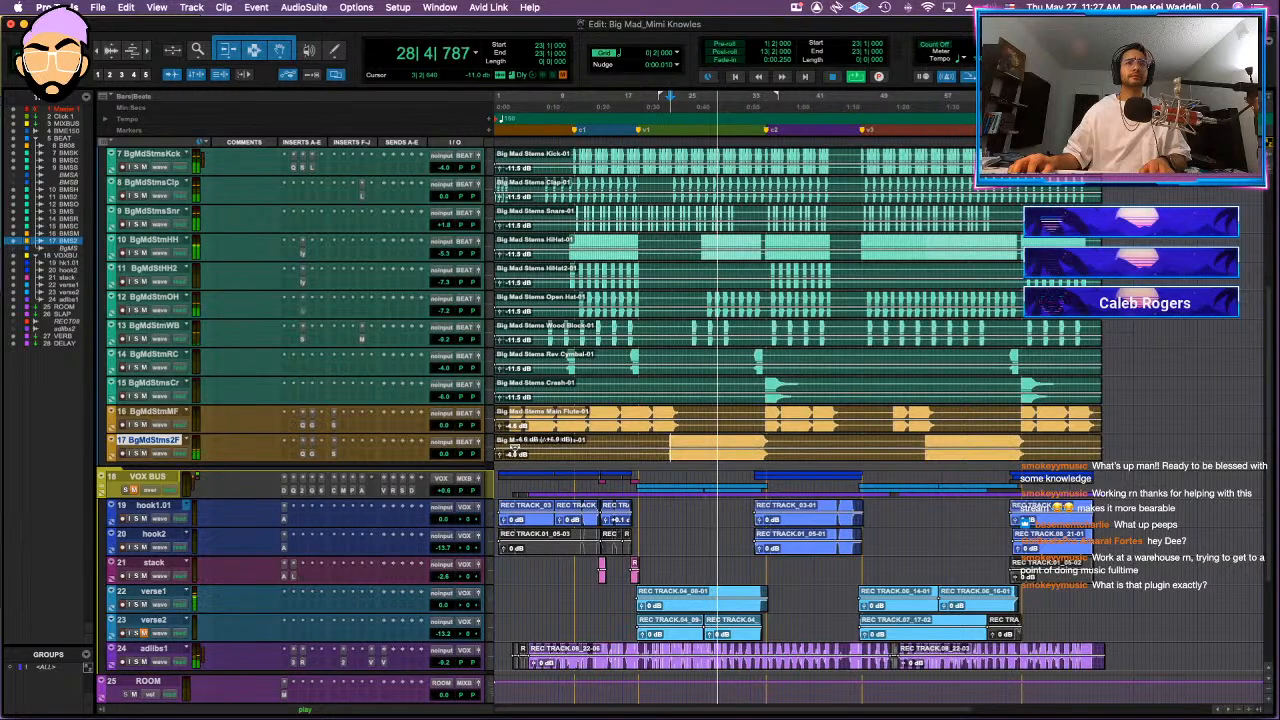
- Replay from 19|3|000, lower the main flute track's volume, and set the 2nd flute track's volume to -5.9 dB
{"action": "left_click", "coordinate": [643, 412]}
{"action": "key", "text": "space"}
{"action": "key", "text": "space"}
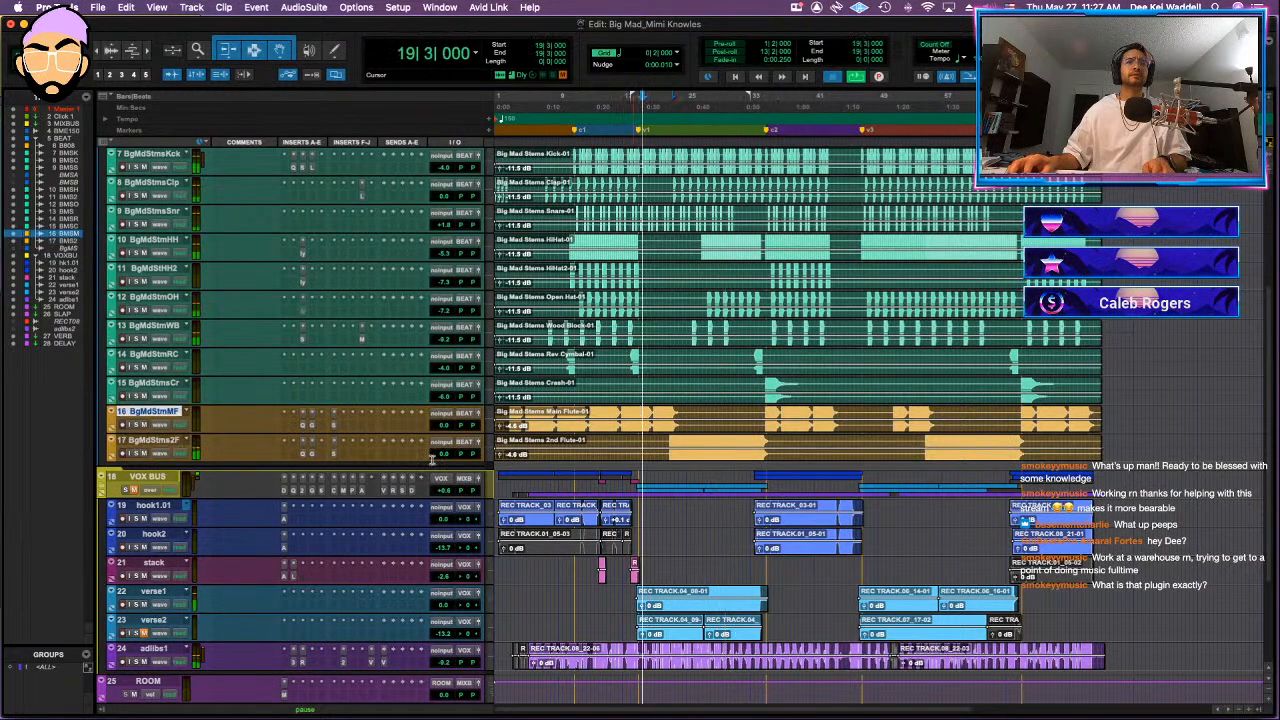
{"action": "left_click_drag", "start_coordinate": [438, 430], "coordinate": [448, 431]}
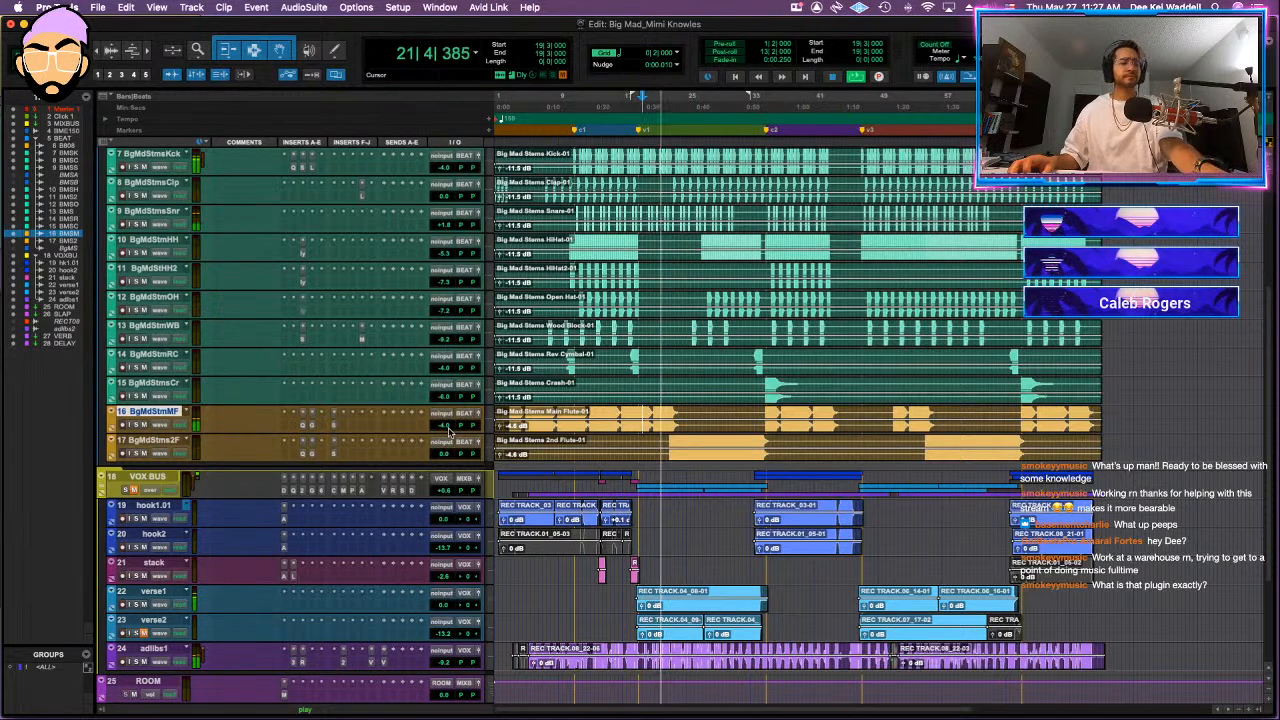
{"action": "left_click_drag", "start_coordinate": [446, 431], "coordinate": [447, 462]}
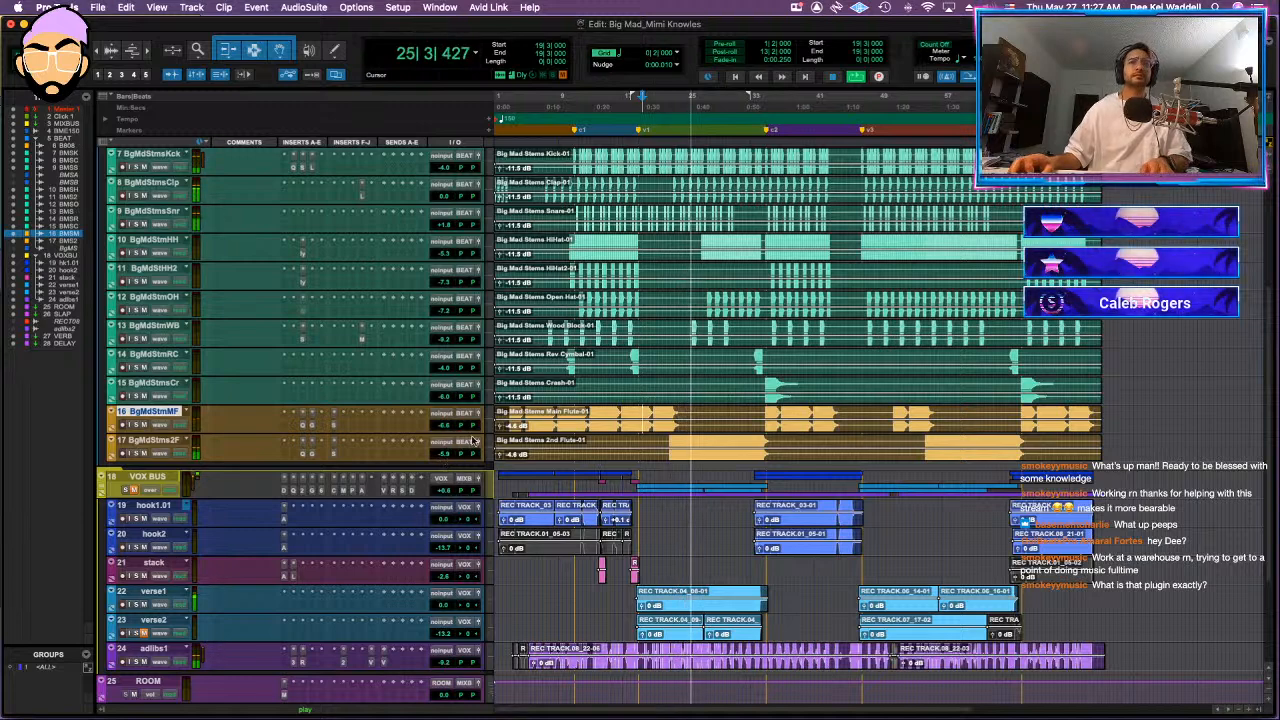
- Set the snare track's volume to 0.0 dB and add the Little Plate reverb to its inserts
{"action": "scroll", "coordinate": [474, 441], "scroll_direction": "up", "scroll_amount": 5}
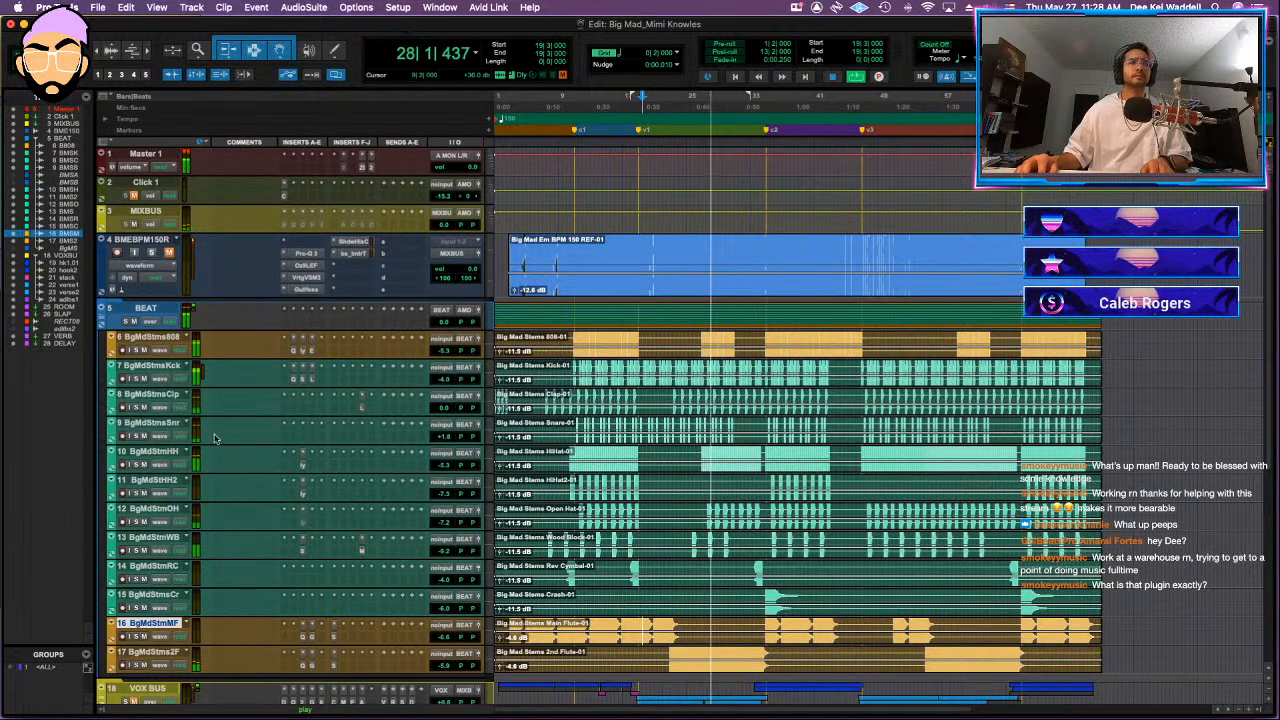
{"action": "left_click_drag", "start_coordinate": [446, 437], "coordinate": [446, 441]}
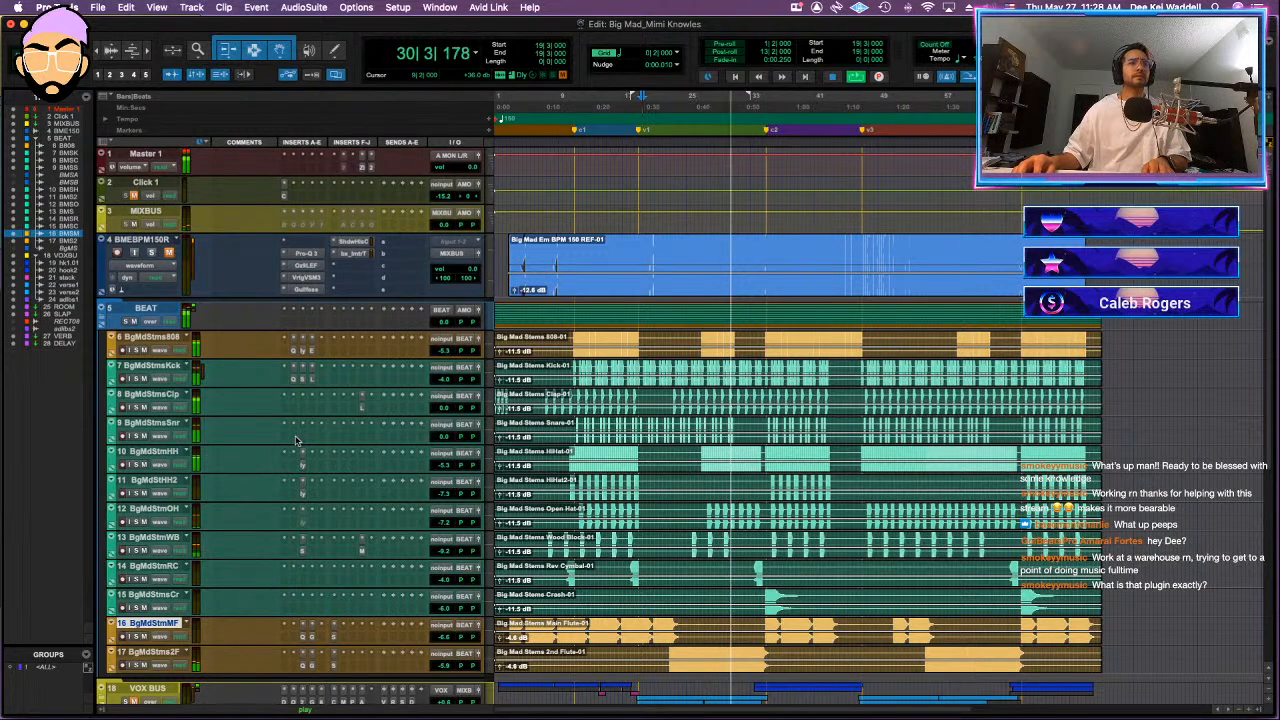
{"action": "left_click", "coordinate": [295, 437]}
{"action": "left_click", "coordinate": [210, 428]}
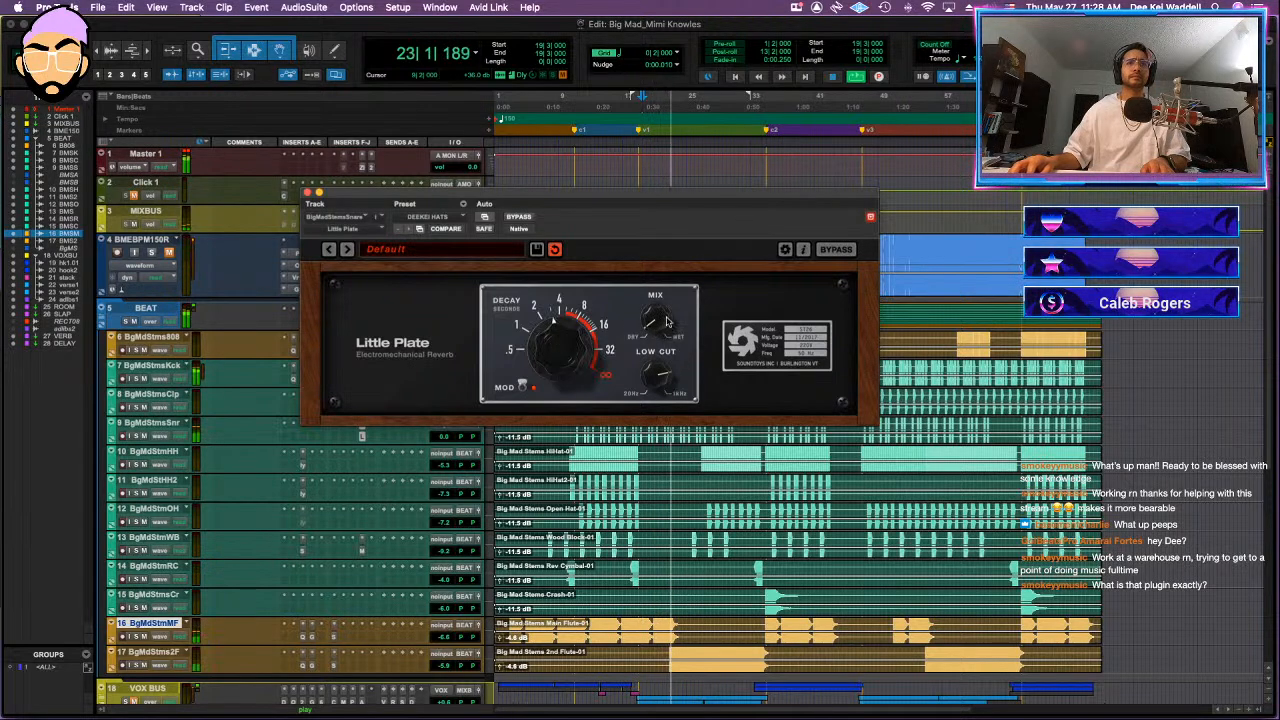
{"action": "left_click", "coordinate": [308, 192]}
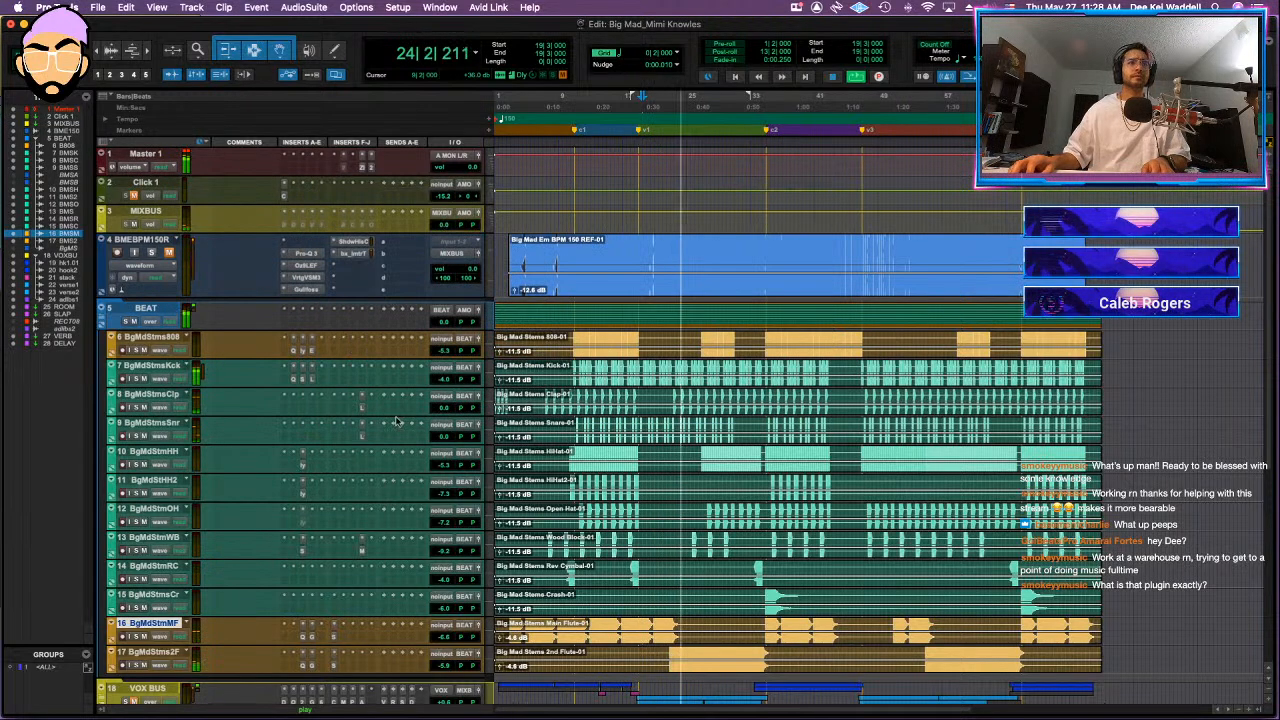
{"action": "left_click", "coordinate": [293, 368]}
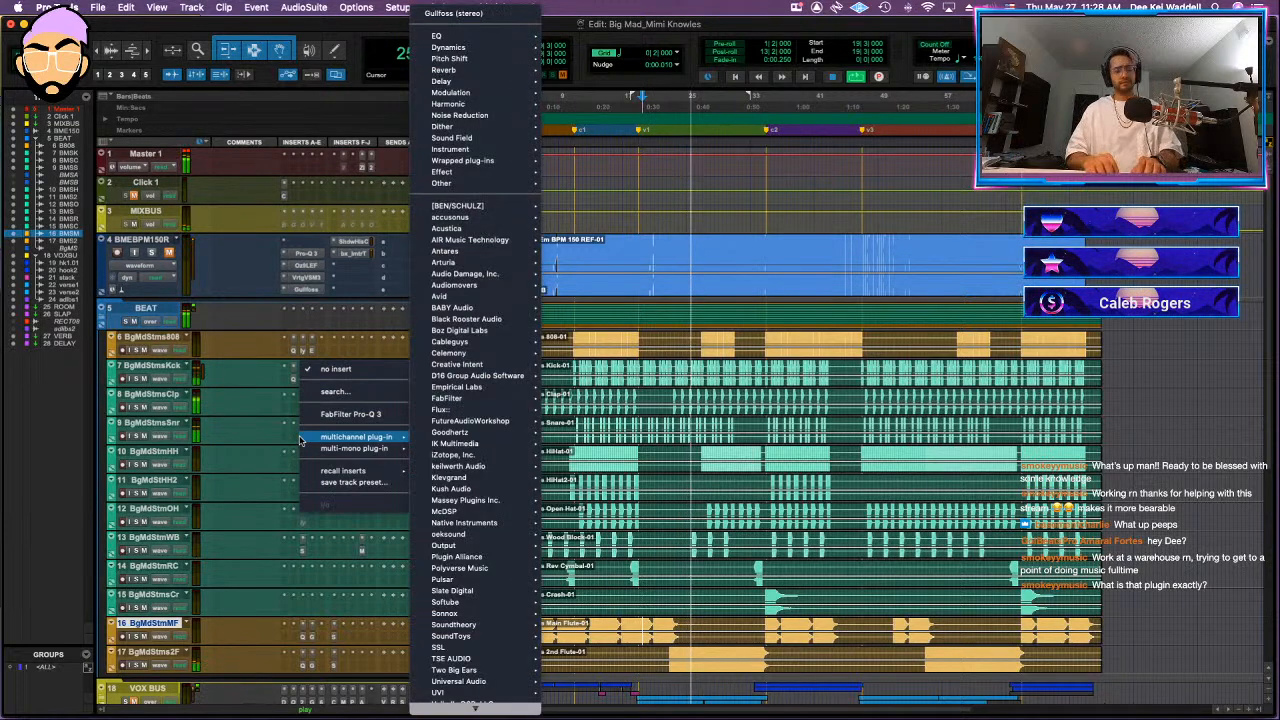
{"action": "key", "text": "s"}
{"action": "key", "text": "Return"}
{"action": "type", "text": "decap"}
{"action": "key", "text": "Return"}
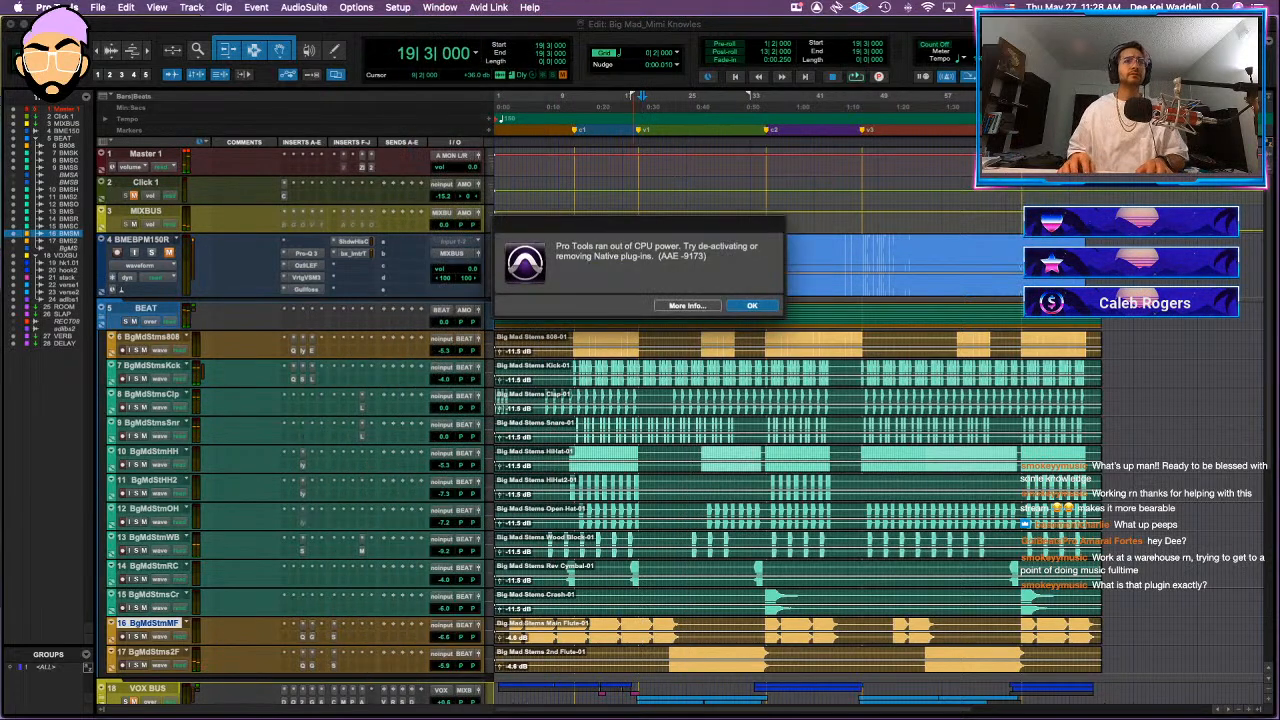
{"action": "left_click", "coordinate": [755, 305]}
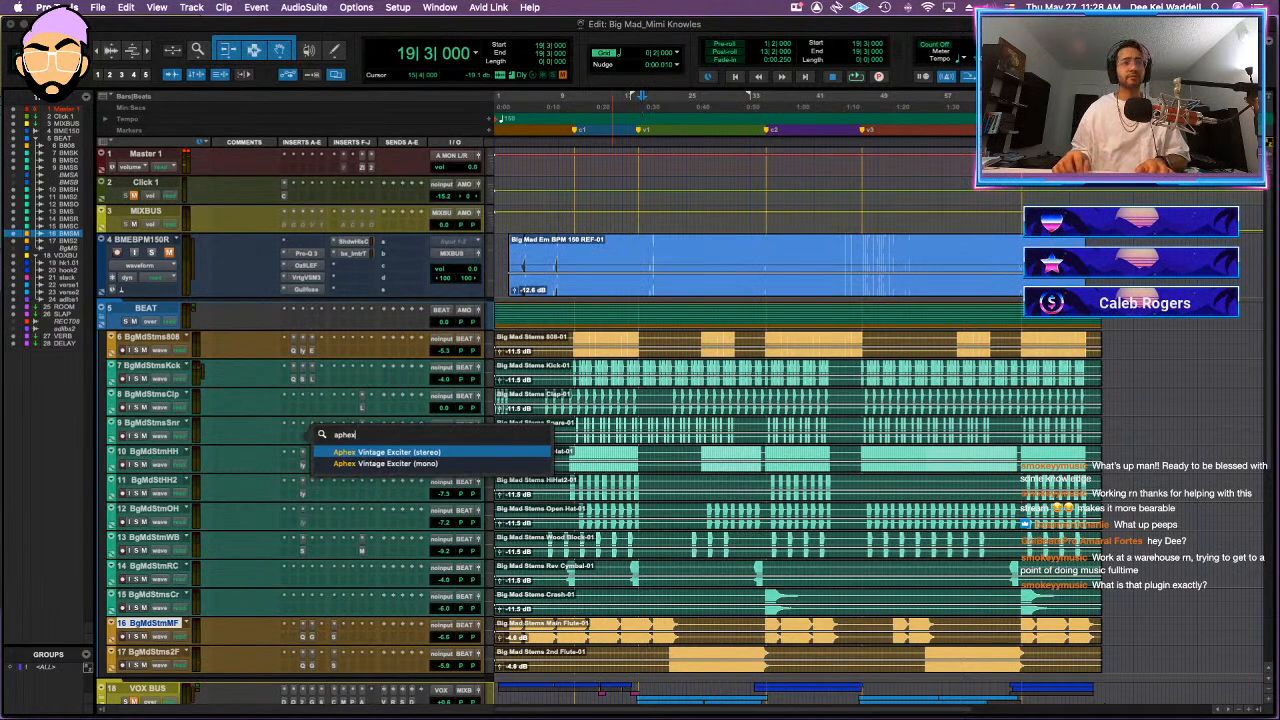
- Insert Aphex Vintage Exciter (stereo) on the snare track, adjust its AX Mix amount, and save the session
{"action": "left_click", "coordinate": [304, 442]}
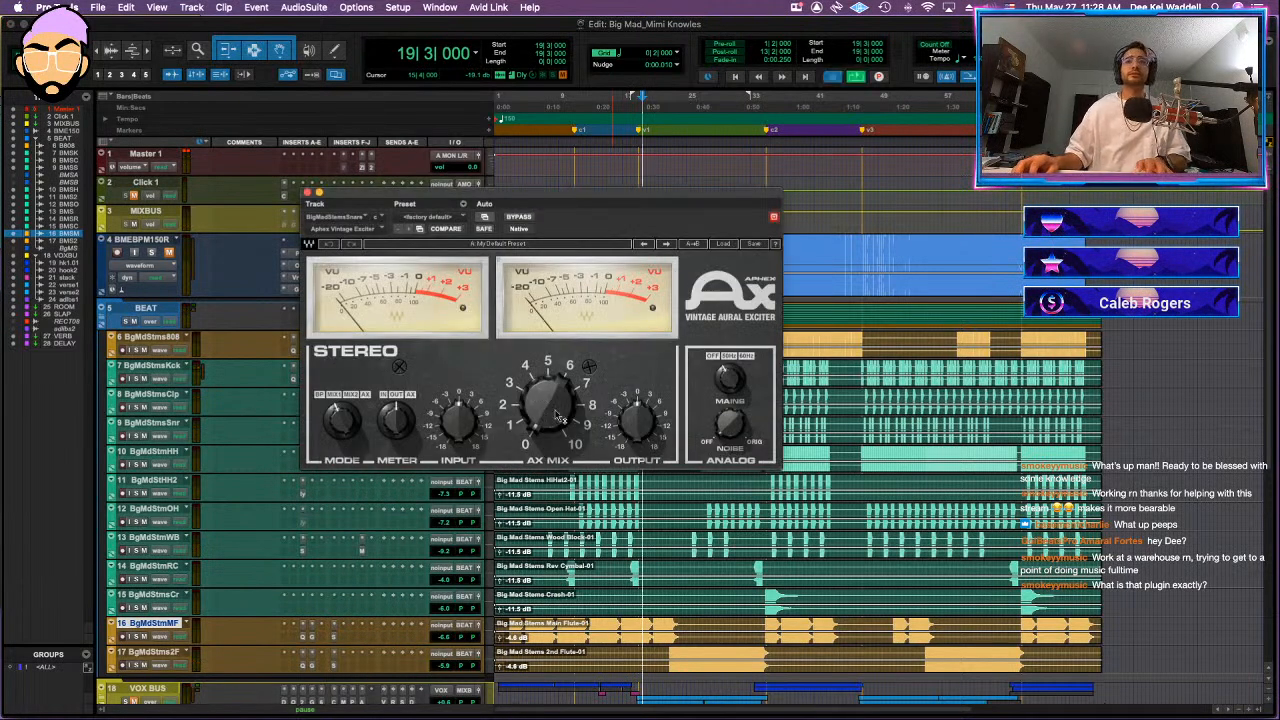
{"action": "left_click_drag", "start_coordinate": [548, 416], "coordinate": [548, 370]}
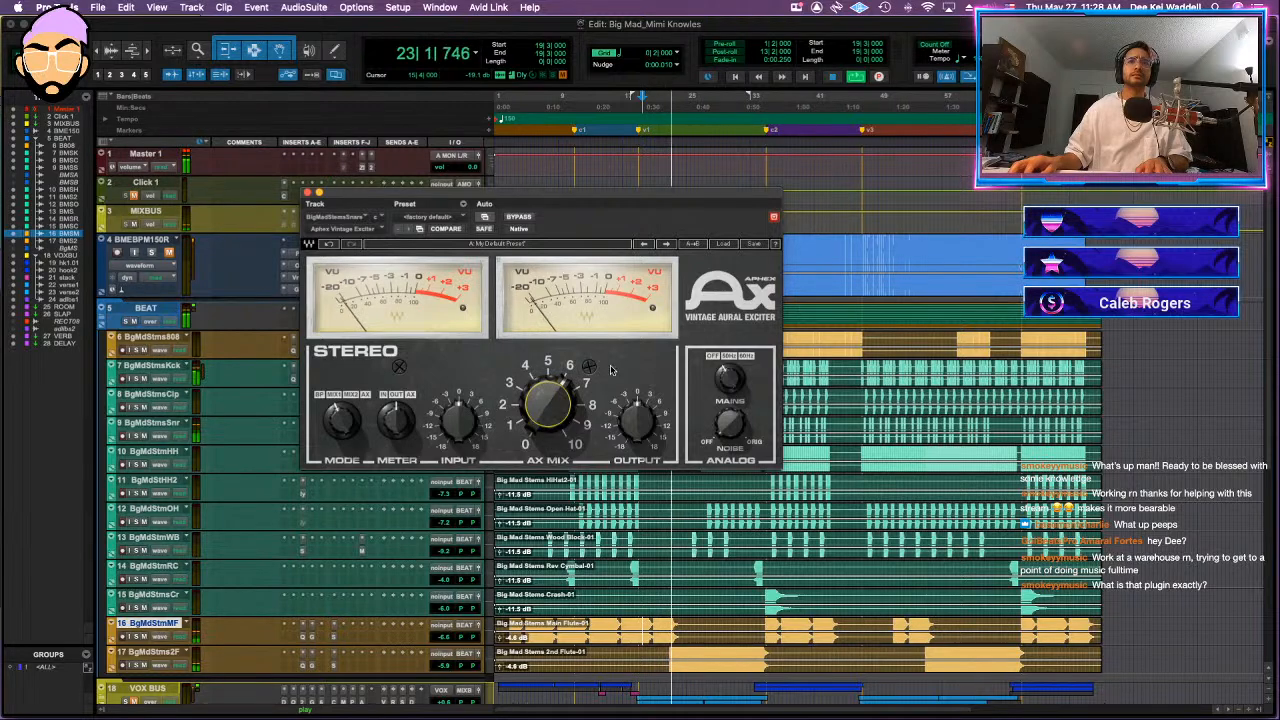
{"action": "key", "text": "super+s"}
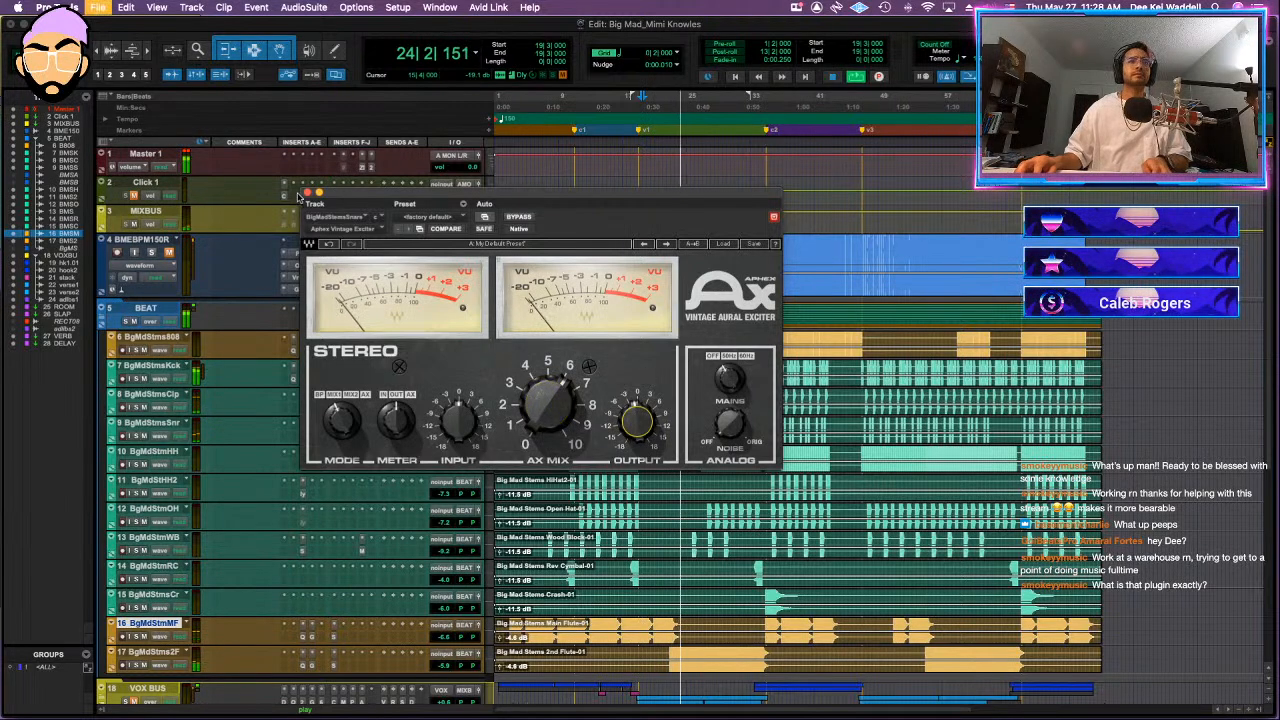
{"action": "left_click", "coordinate": [307, 192]}
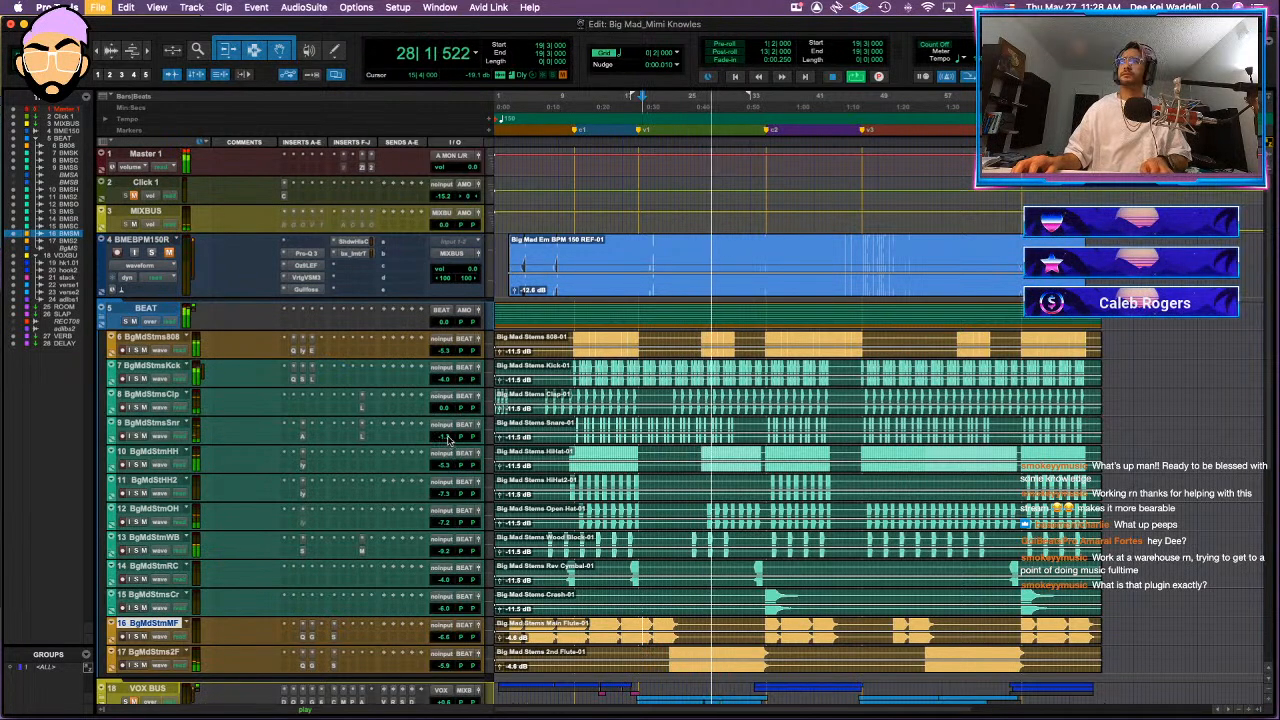
- Set the snare track's volume to -1.3 dB and the 808 track's volume to -7.9 dB during playback
{"action": "left_click", "coordinate": [446, 351]}
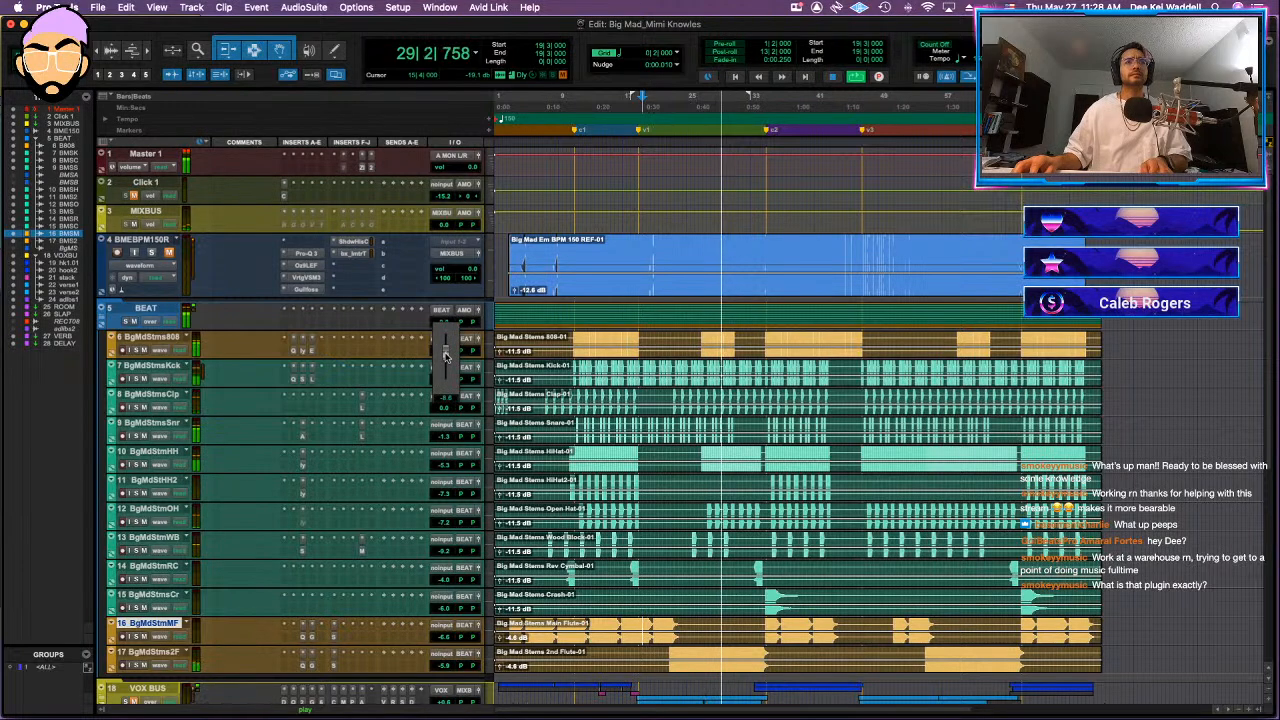
{"action": "left_click_drag", "start_coordinate": [446, 356], "coordinate": [446, 354]}
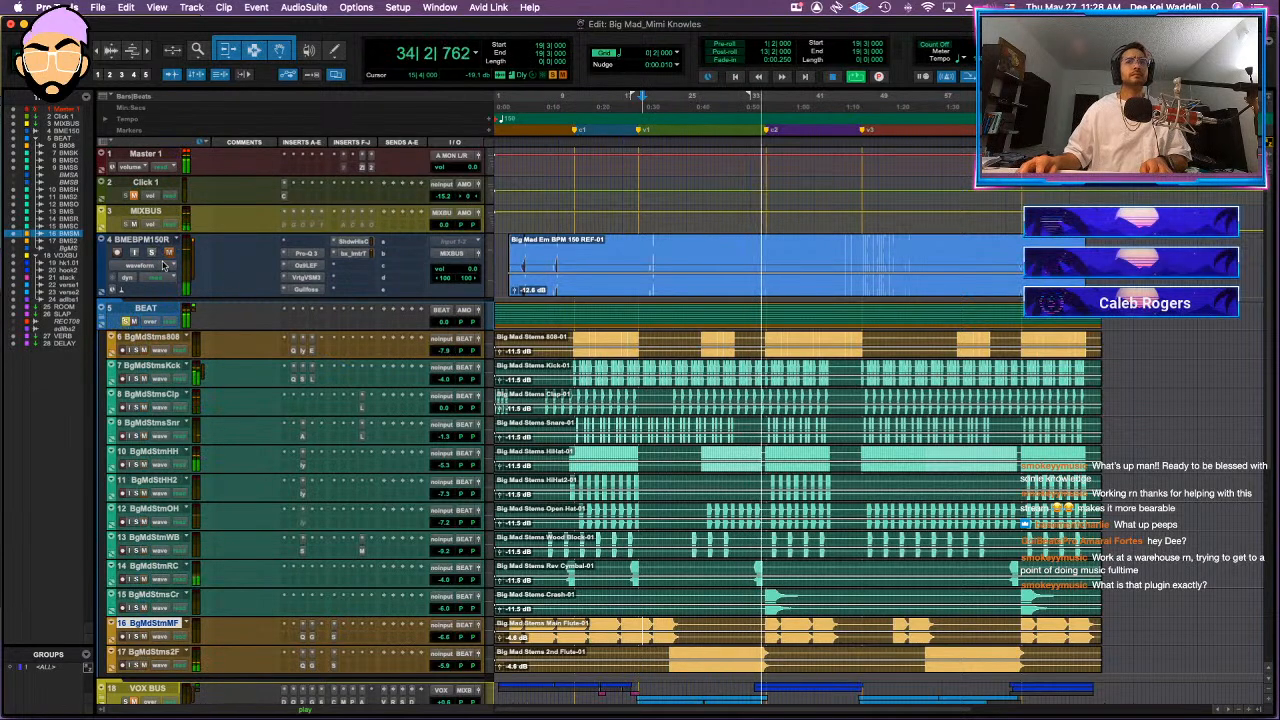
- Alternate solo between the reference track and the BEAT bus to compare them, and set the reference's volume to -1.9 dB
{"action": "left_click", "coordinate": [151, 253]}
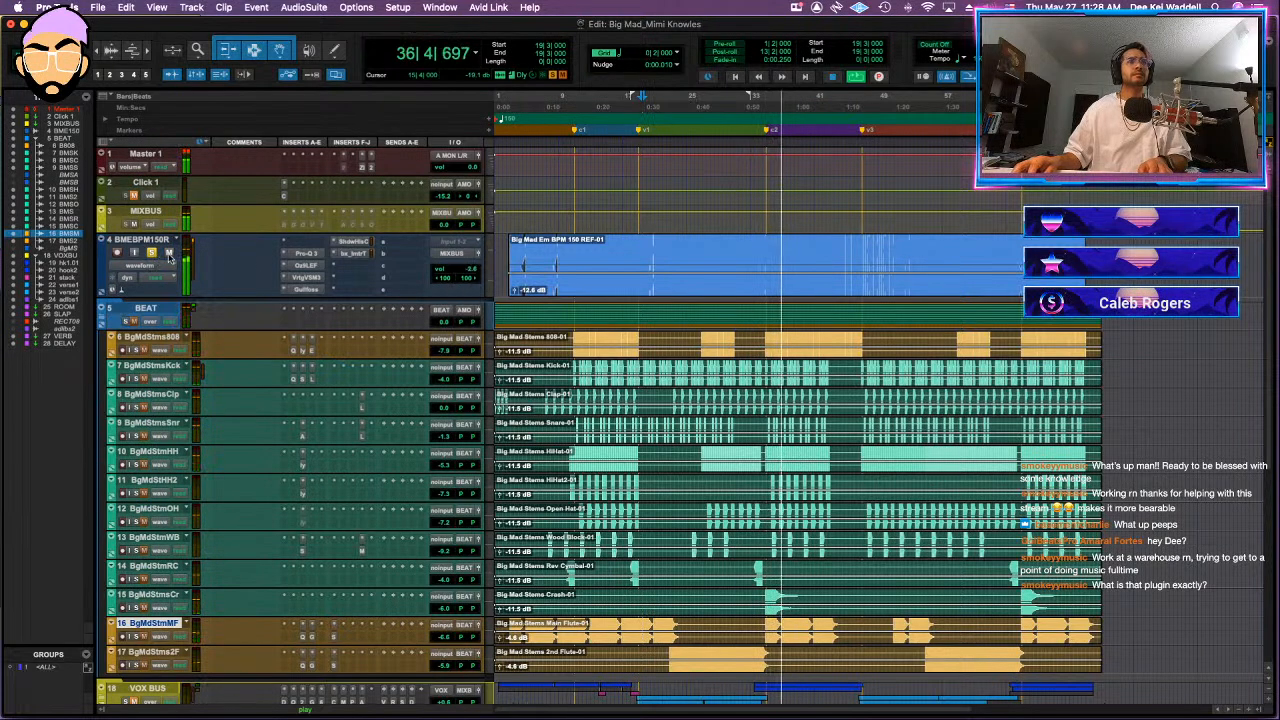
{"action": "left_click", "coordinate": [126, 321]}
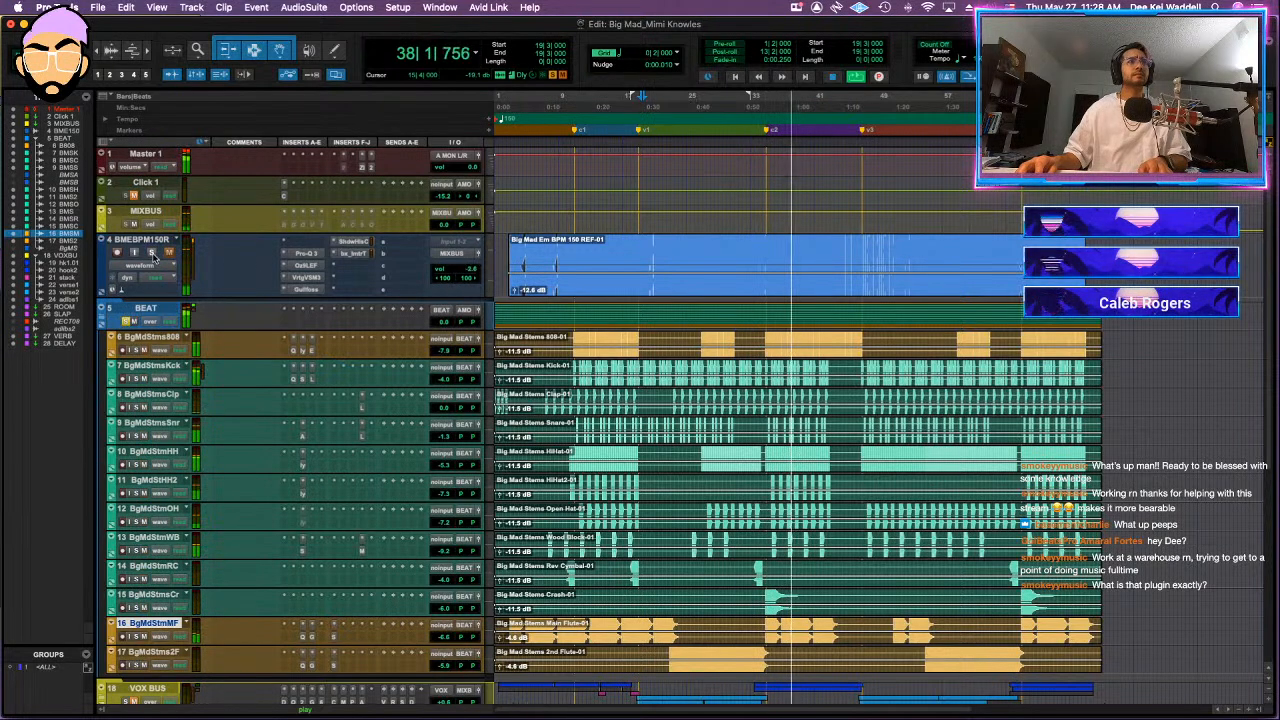
{"action": "left_click", "coordinate": [153, 256]}
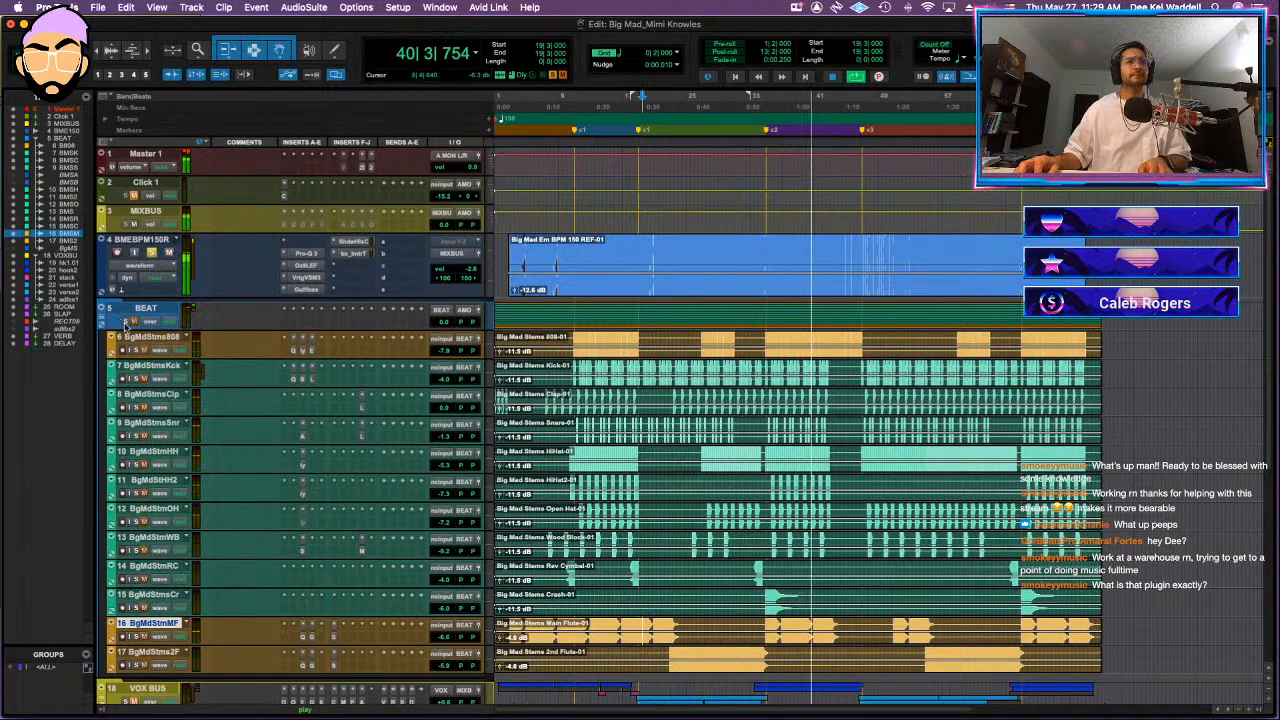
{"action": "left_click", "coordinate": [126, 321]}
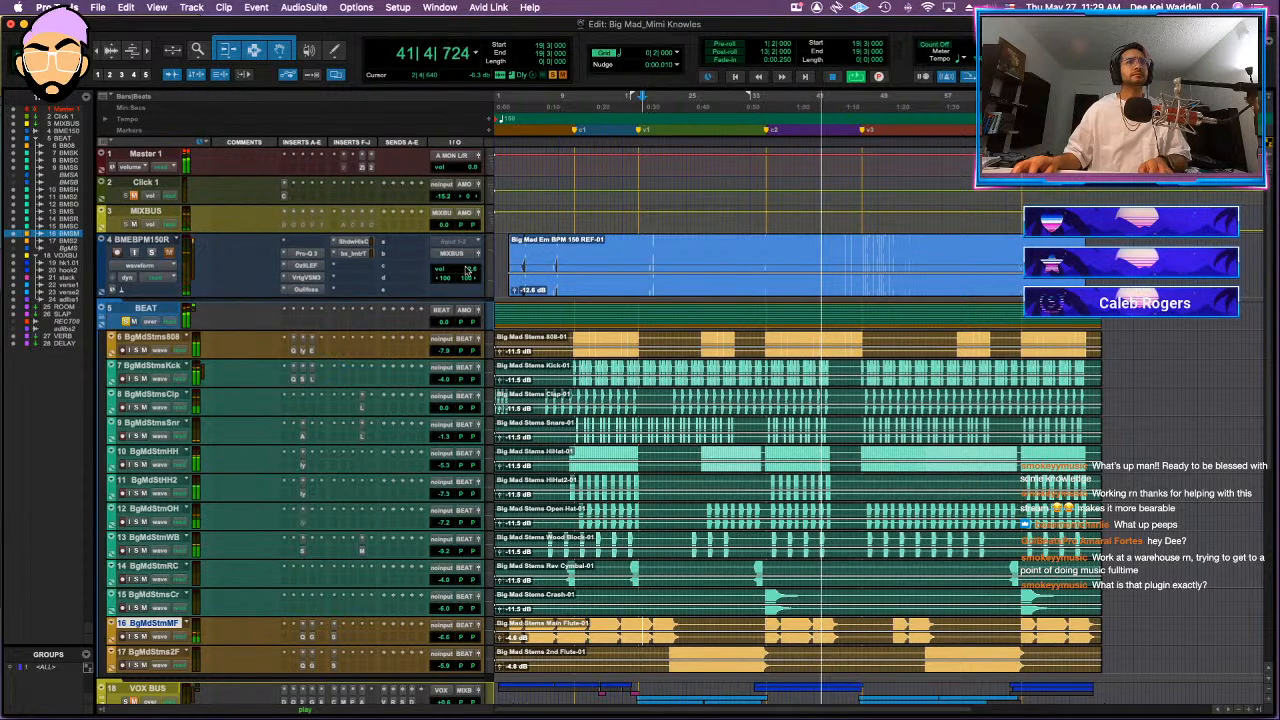
{"action": "left_click", "coordinate": [151, 253]}
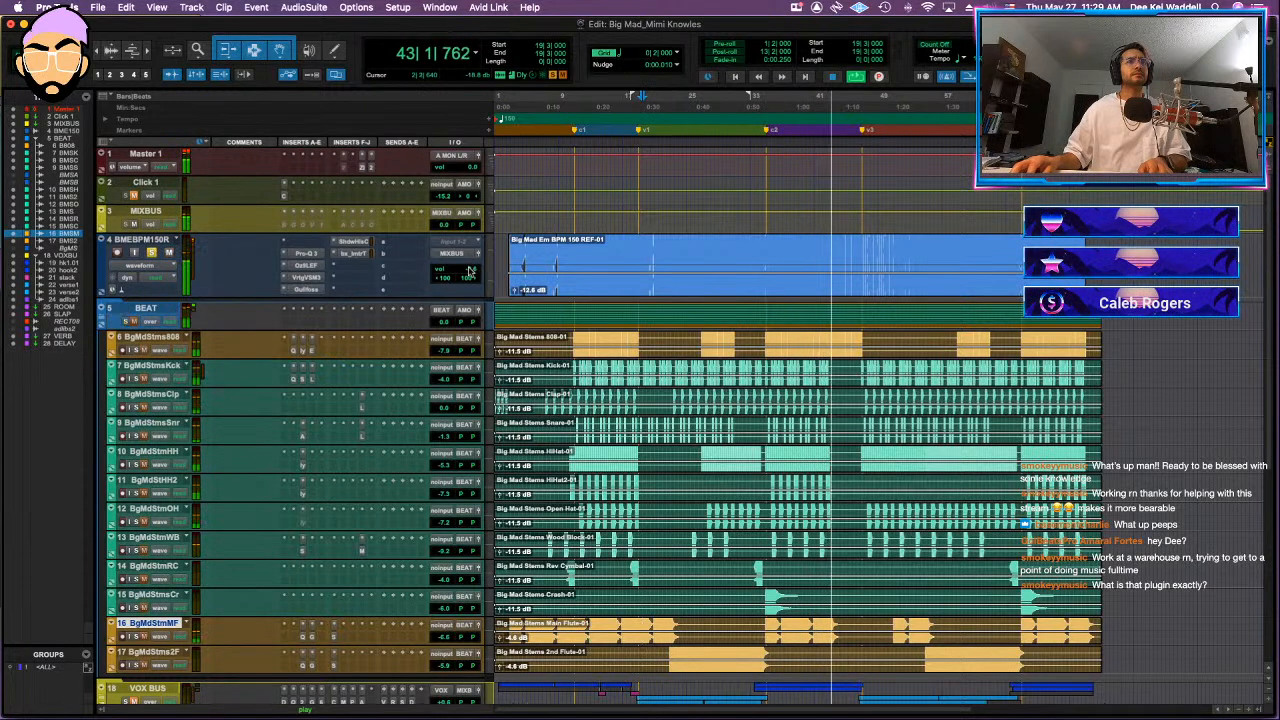
- Compare the soloed reference with the BEAT bus from 35|3|000 and clear their solos
{"action": "key", "text": "space"}
{"action": "key", "text": "space"}
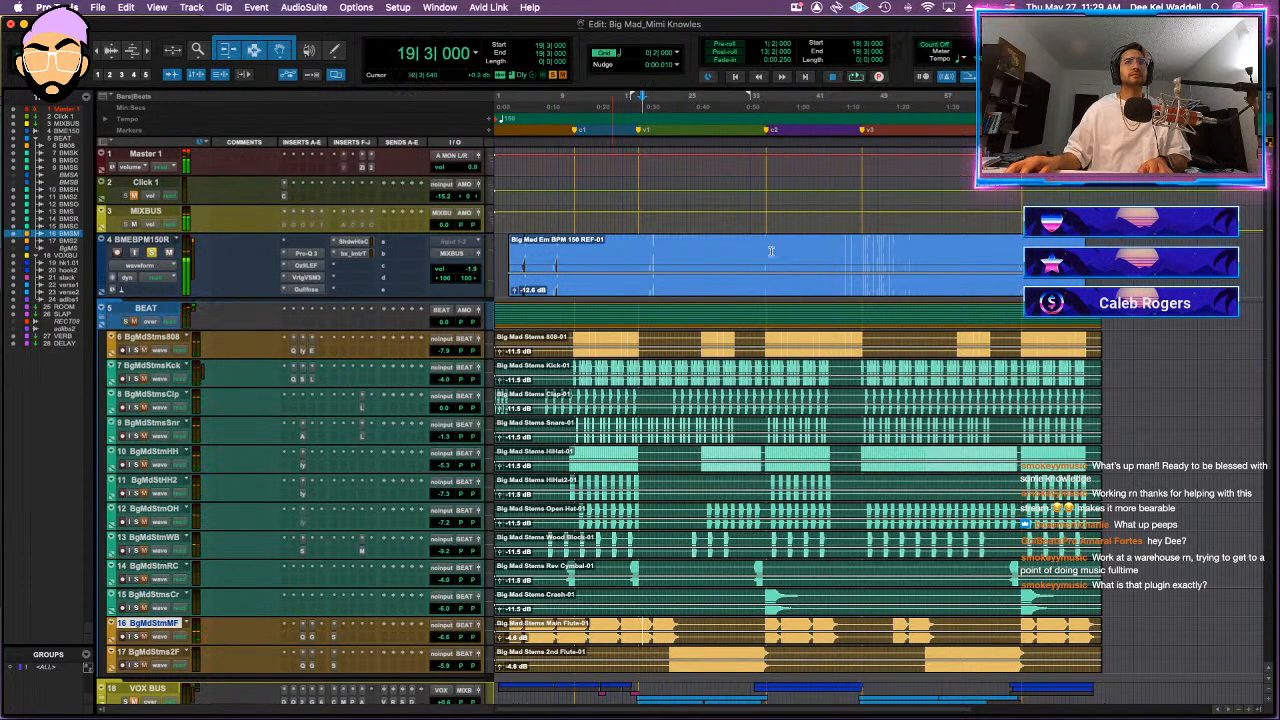
{"action": "left_click", "coordinate": [770, 250]}
{"action": "key", "text": "space"}
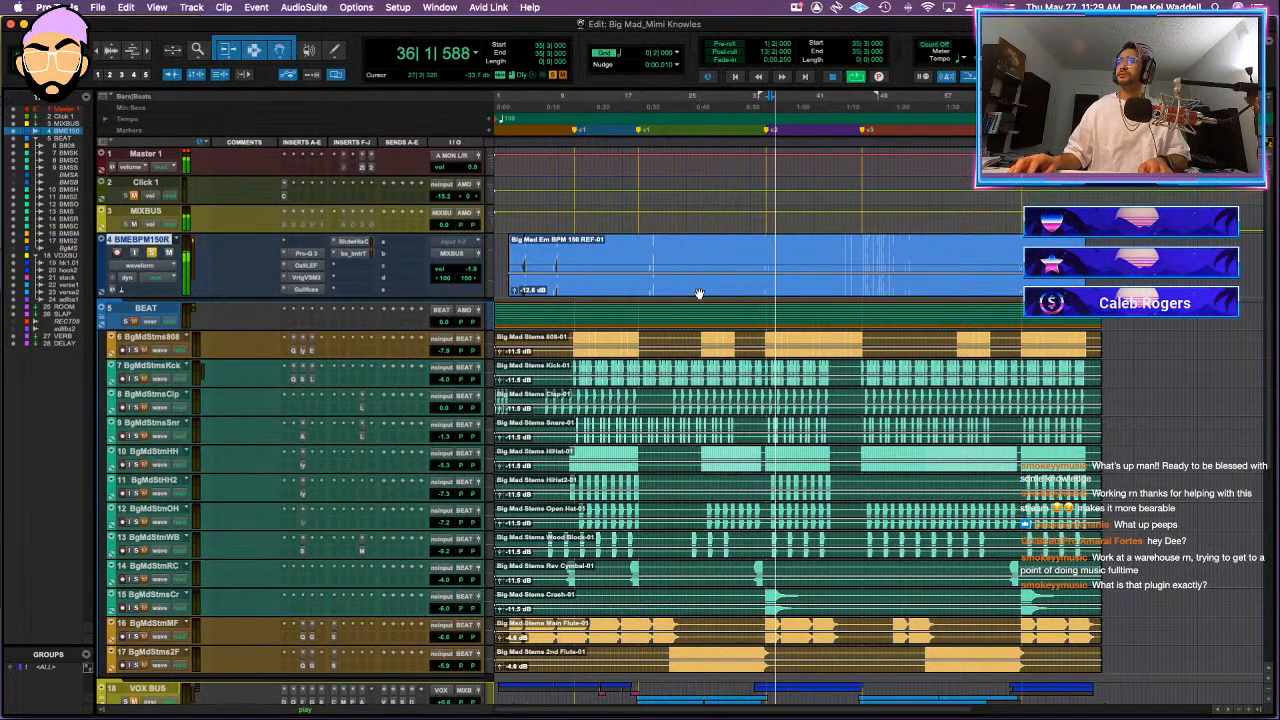
{"action": "left_click", "coordinate": [152, 254]}
{"action": "left_click", "coordinate": [125, 322]}
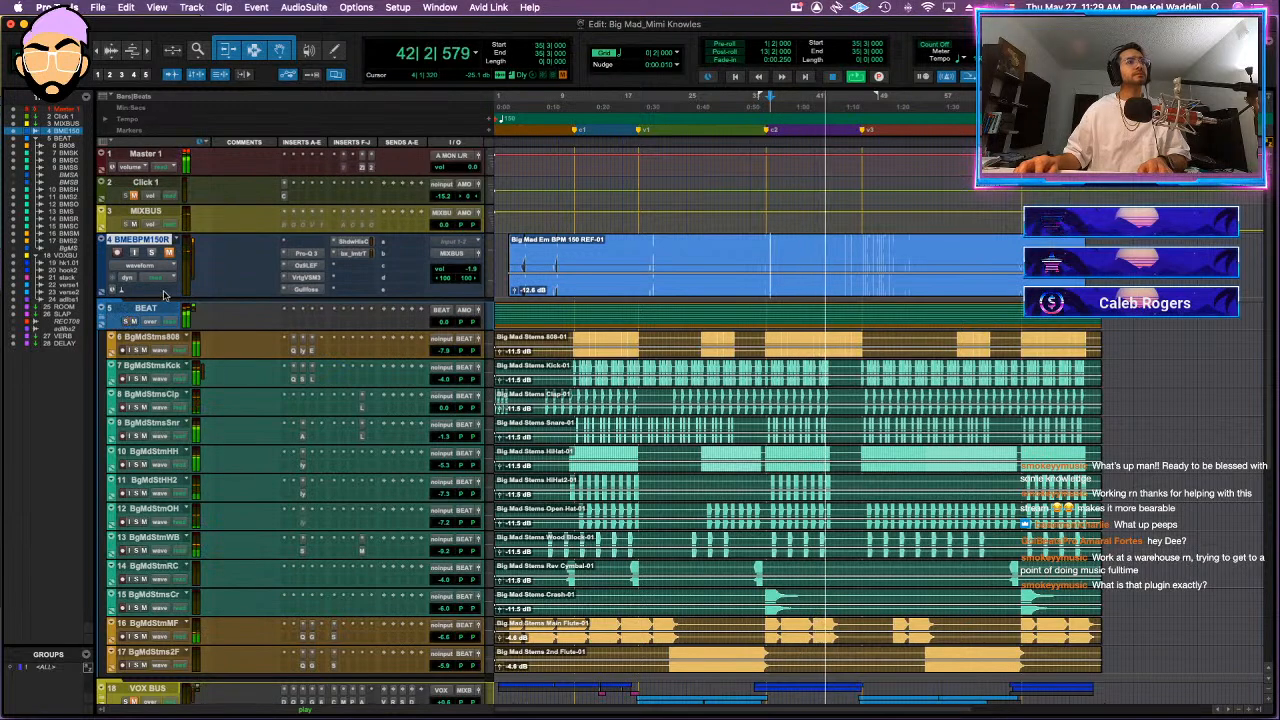
- Replay the mix with the vocals from 35|3|000 and make the muted verse2 track inactive
{"action": "scroll", "coordinate": [130, 330], "scroll_direction": "down", "scroll_amount": 8}
{"action": "key", "text": "space"}
{"action": "key", "text": "space"}
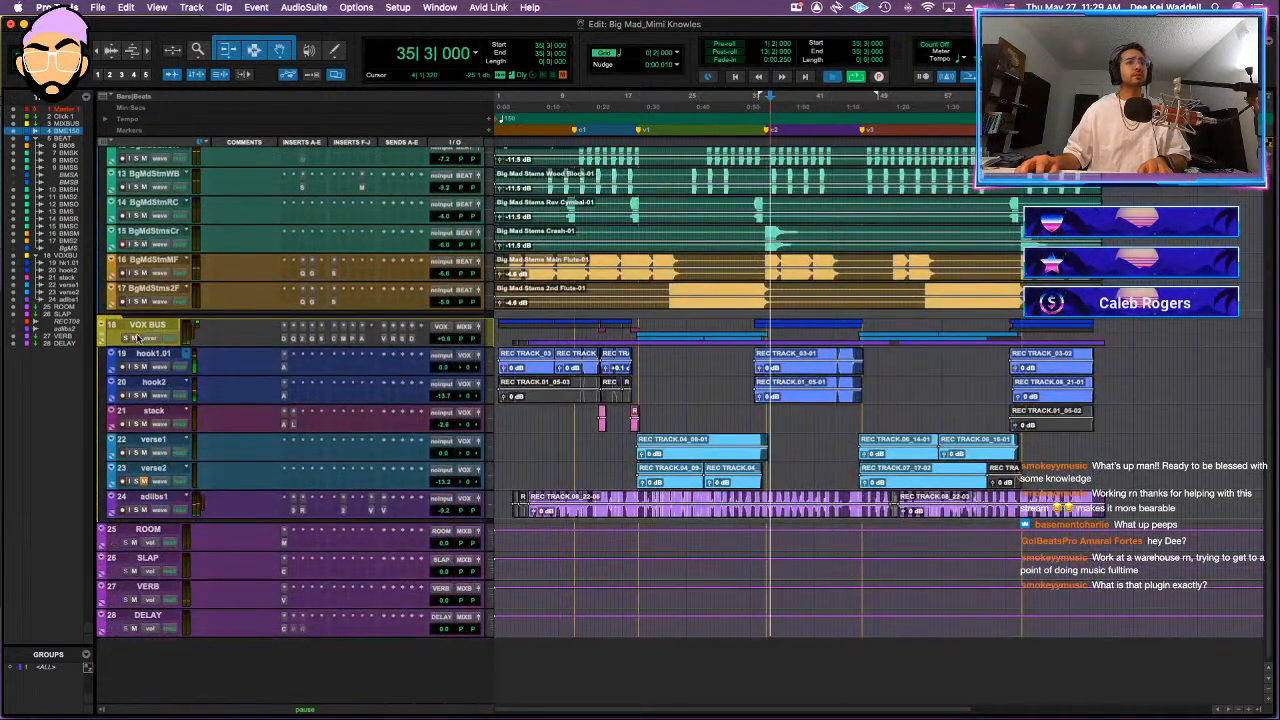
{"action": "right_click", "coordinate": [166, 475]}
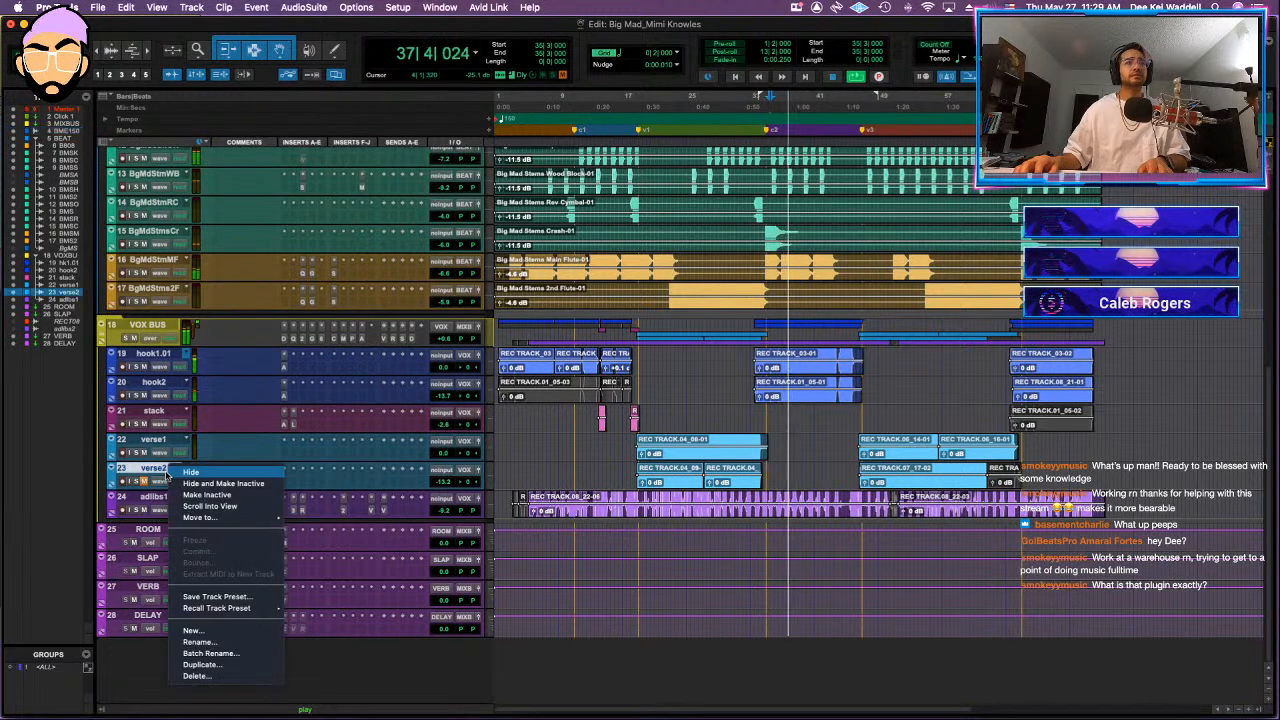
{"action": "left_click", "coordinate": [210, 499]}
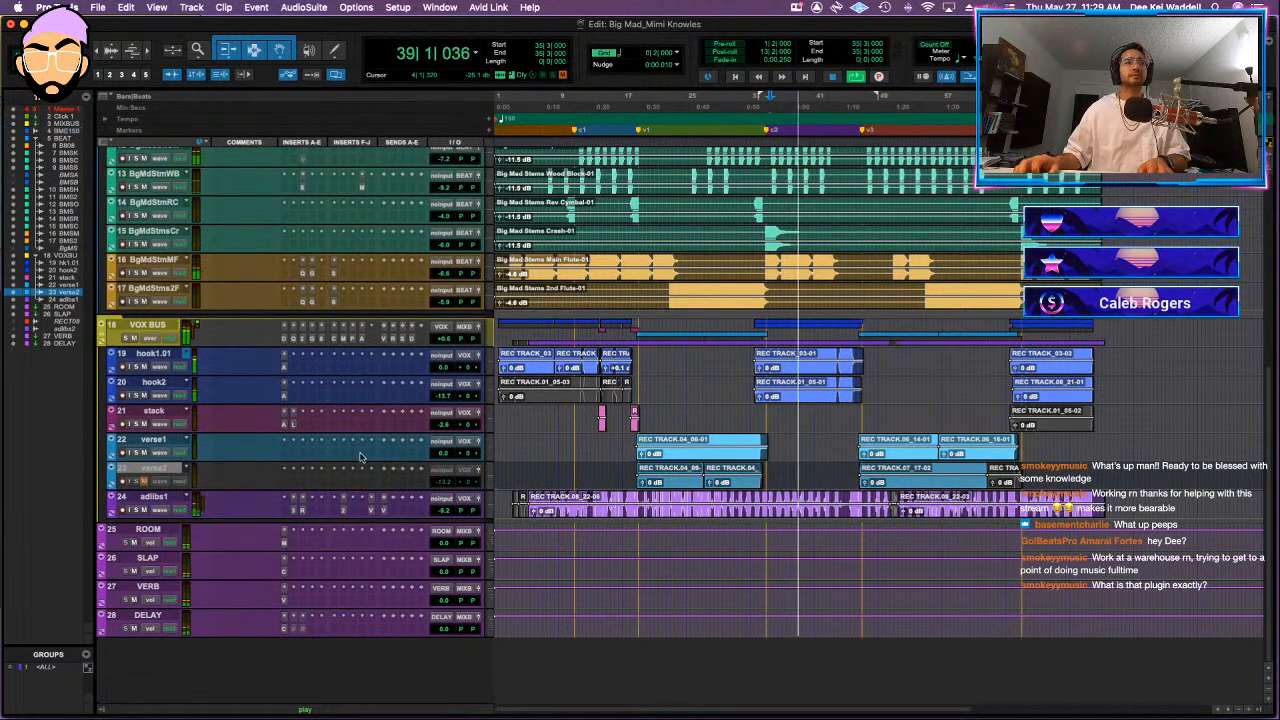
{"action": "scroll", "coordinate": [362, 461], "scroll_direction": "up", "scroll_amount": 5}
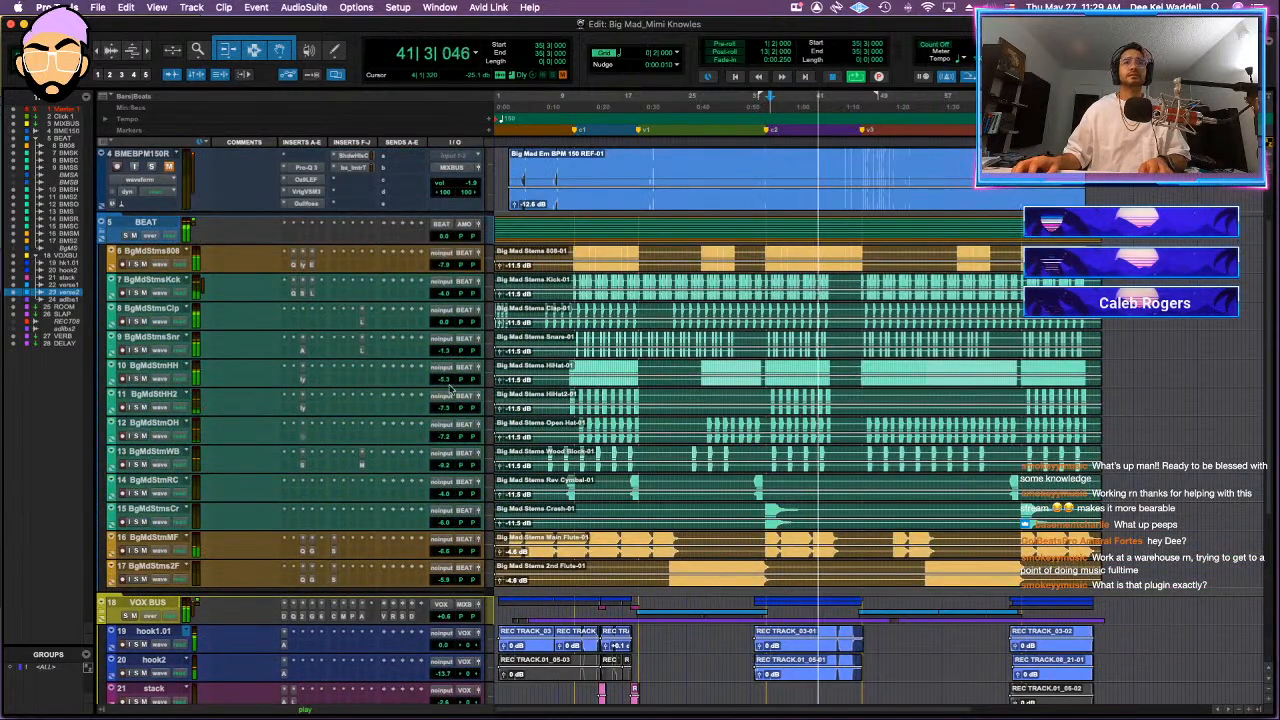
{"action": "scroll", "coordinate": [410, 510], "scroll_direction": "up", "scroll_amount": 2}
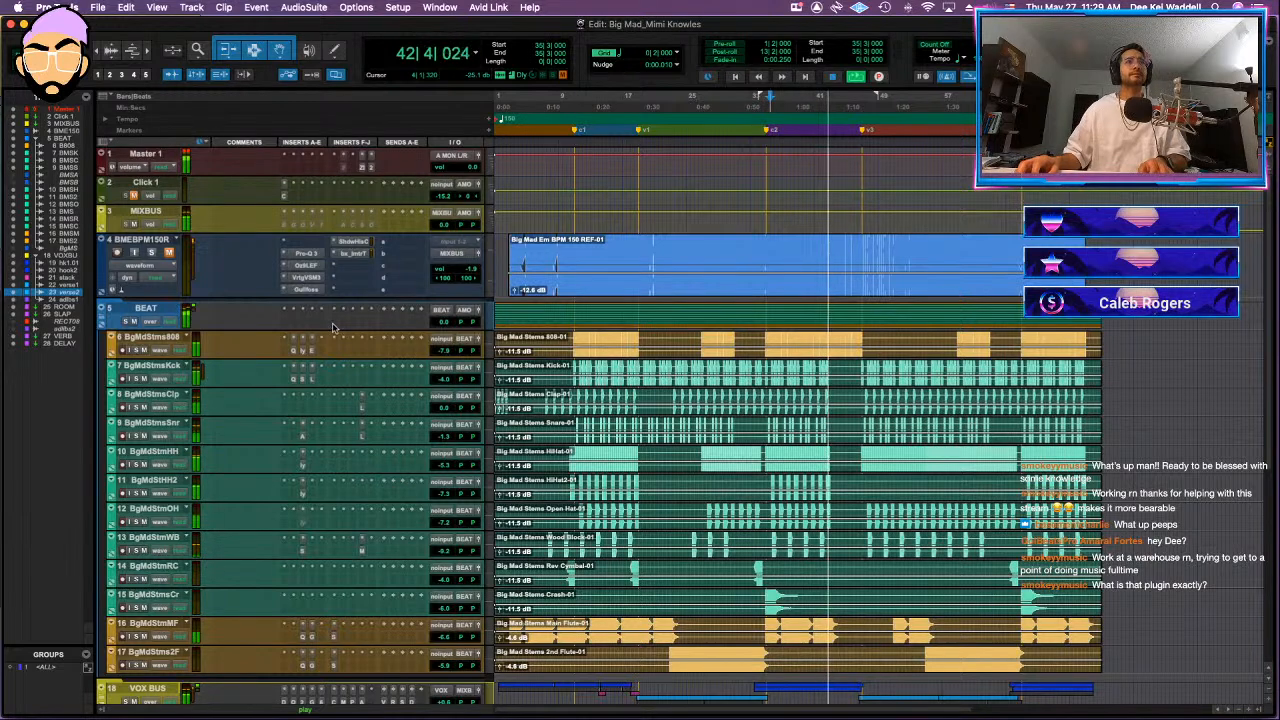
- Save the session as a new version in the same folder, adding "_DEEKEI MIX3" to the end of its name
{"action": "key", "text": "super+s"}
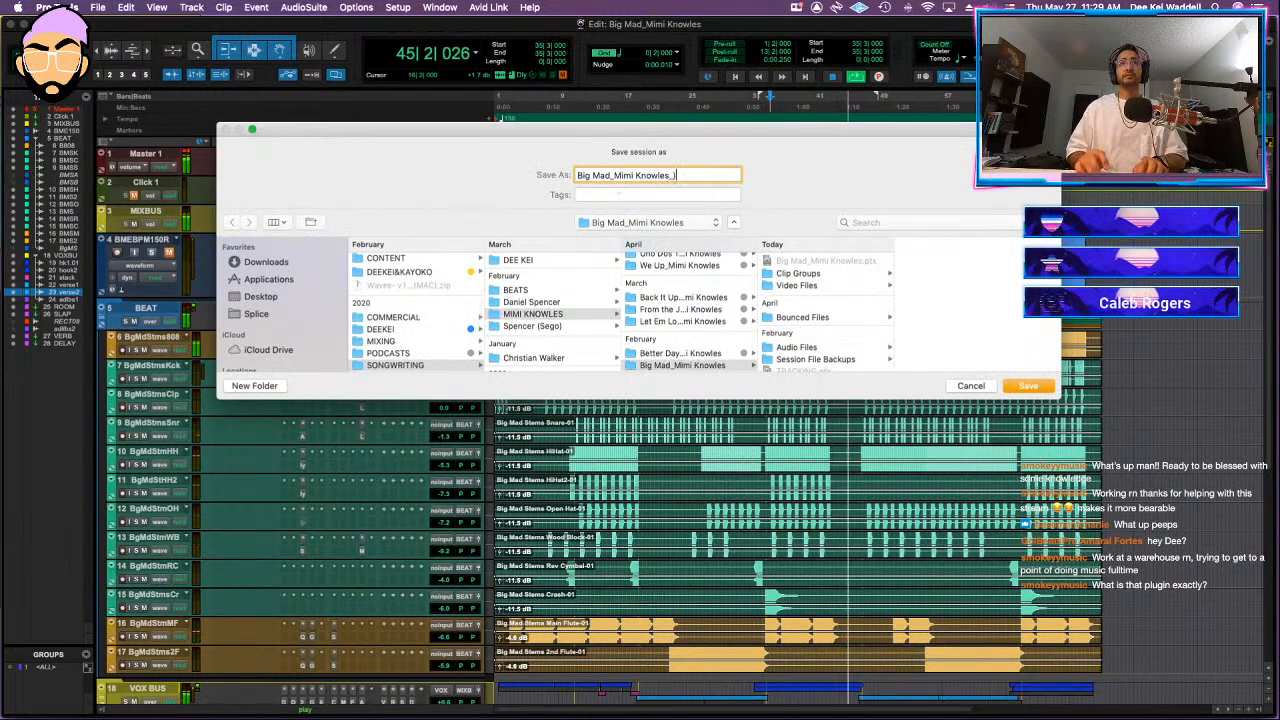
{"action": "type", "text": "_"}
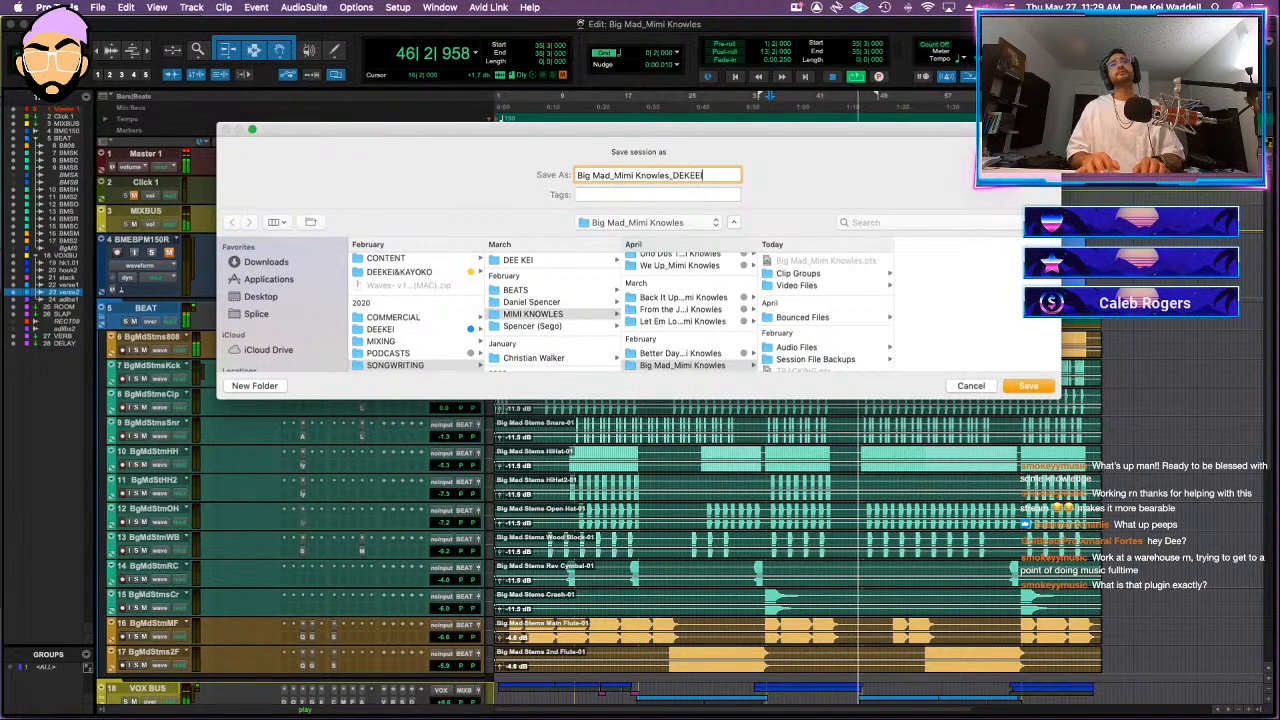
{"action": "type", "text": "DEEKEI MIX"}
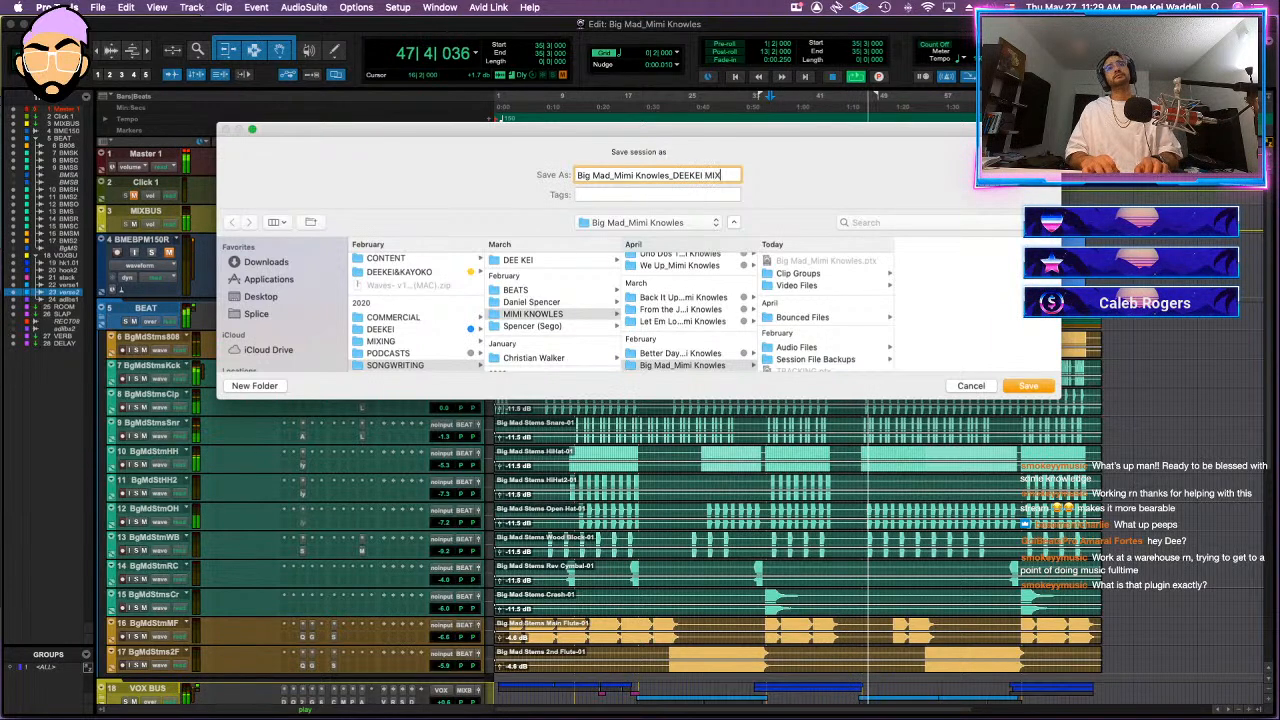
{"action": "type", "text": "3"}
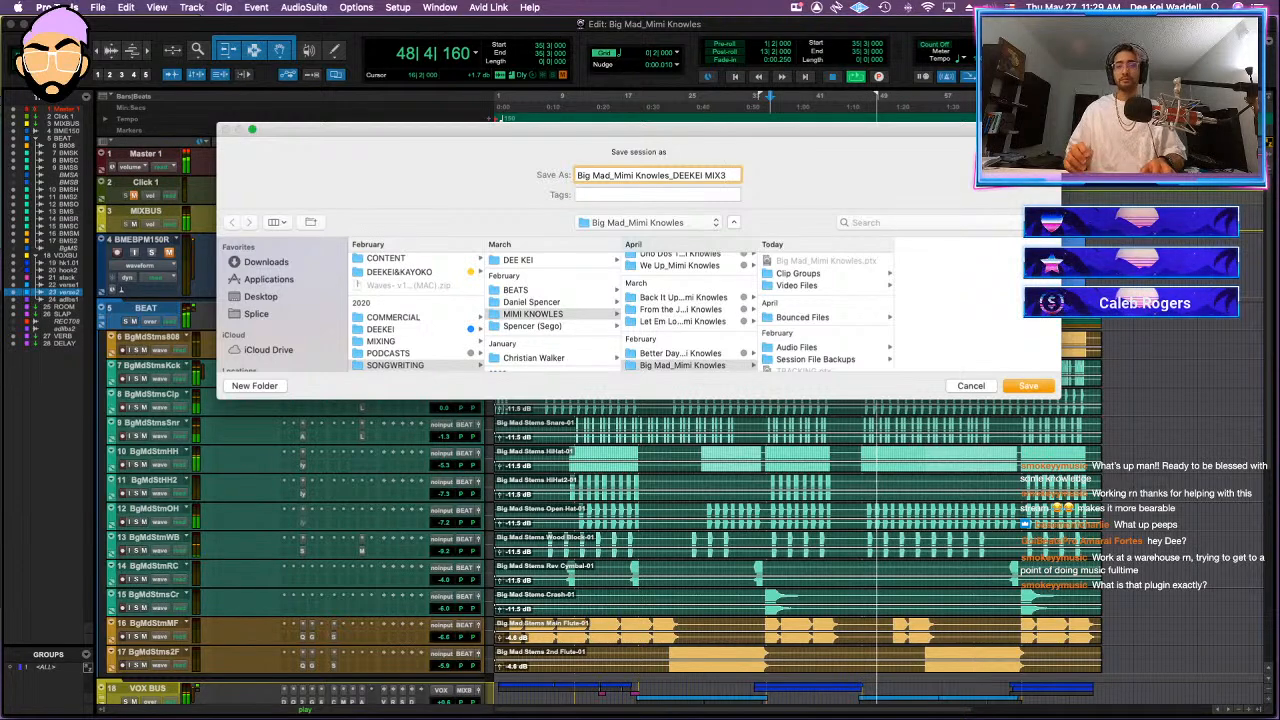
{"action": "key", "text": "Return"}
{"action": "scroll", "coordinate": [338, 443], "scroll_direction": "down", "scroll_amount": 5}
{"action": "scroll", "coordinate": [338, 443], "scroll_direction": "up", "scroll_amount": 5}
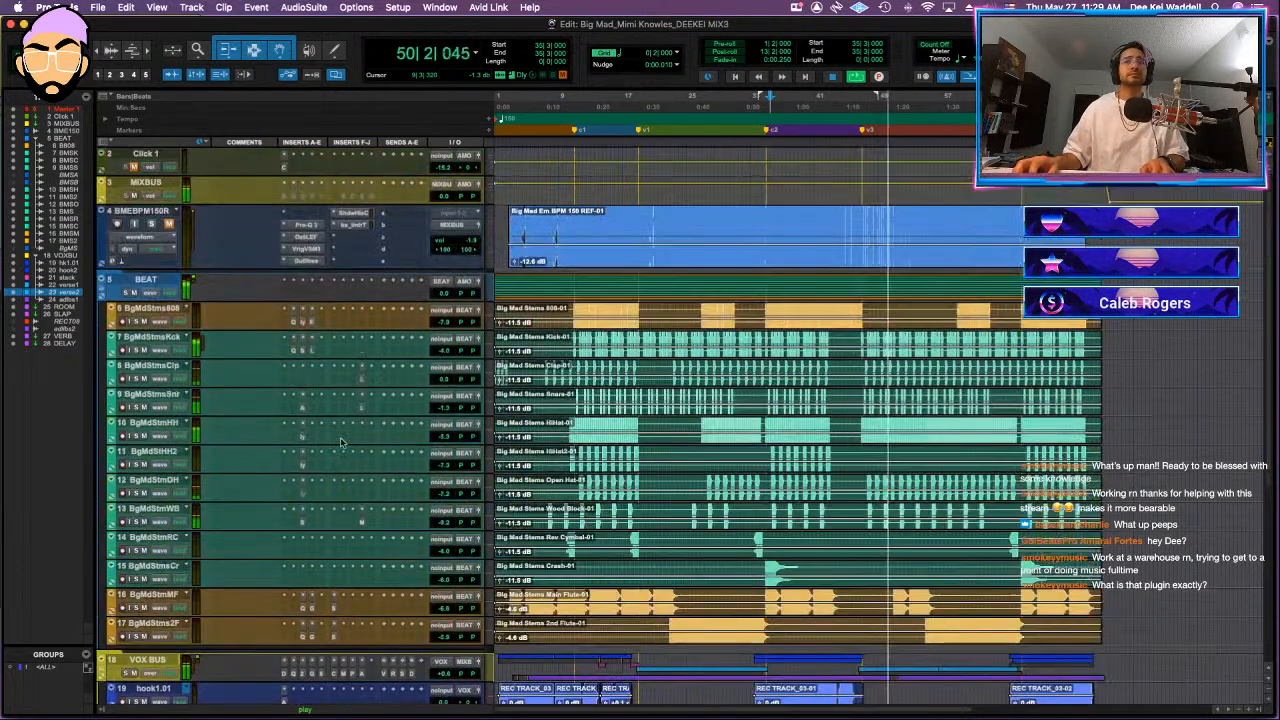
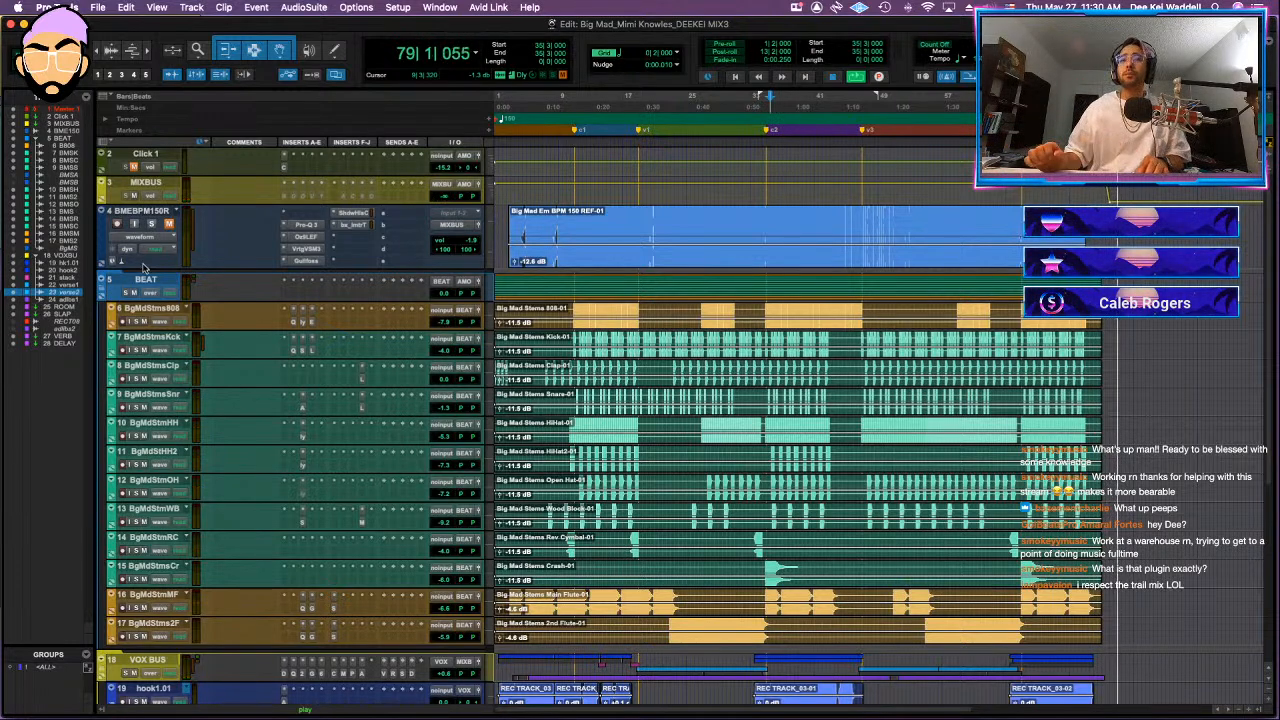
- Stop playback, save the session, and check the beat briefly by playing from 13|1|000
{"action": "left_click", "coordinate": [733, 365]}
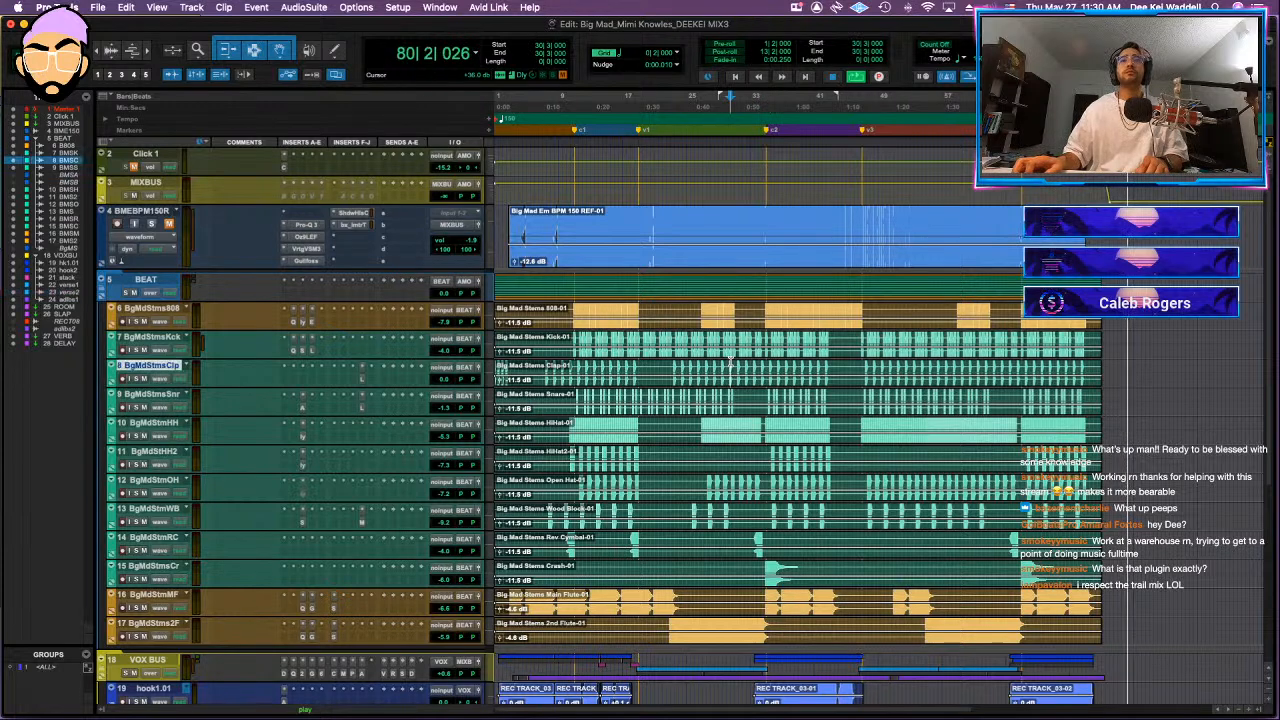
{"action": "key", "text": "space"}
{"action": "key", "text": "super+s"}
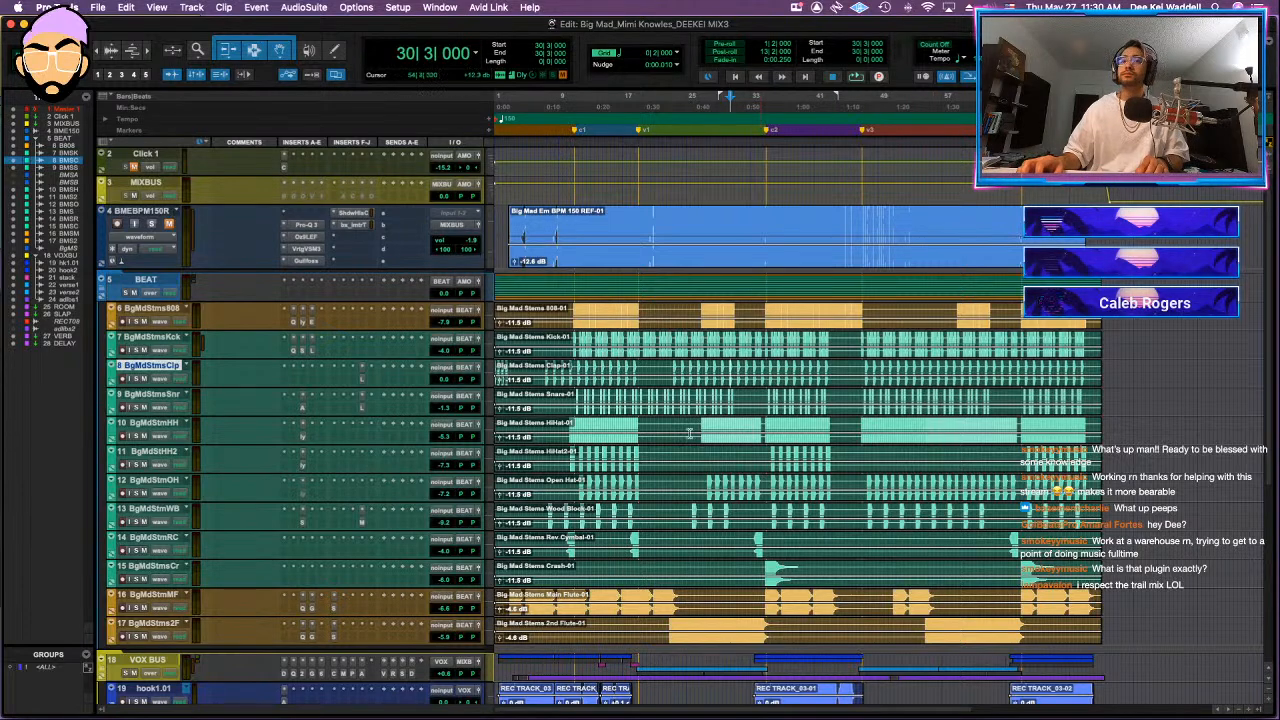
{"action": "left_click", "coordinate": [589, 397]}
{"action": "key", "text": "space"}
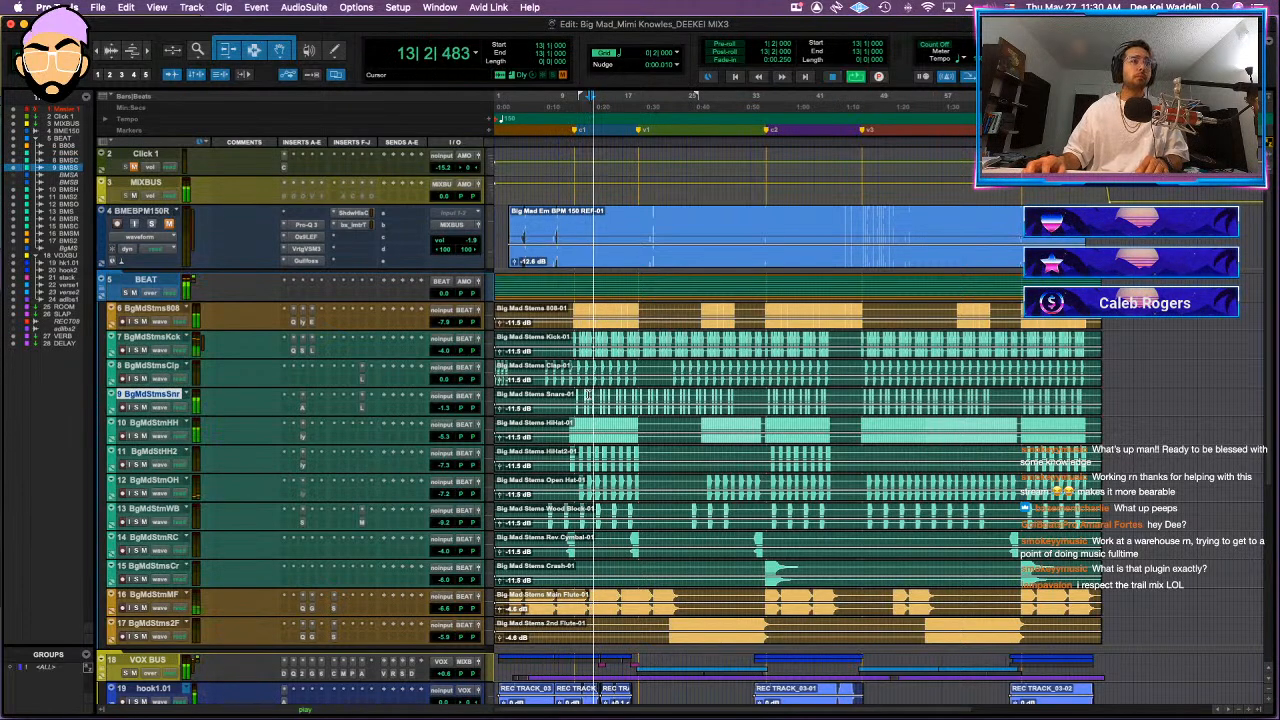
{"action": "key", "text": "space"}
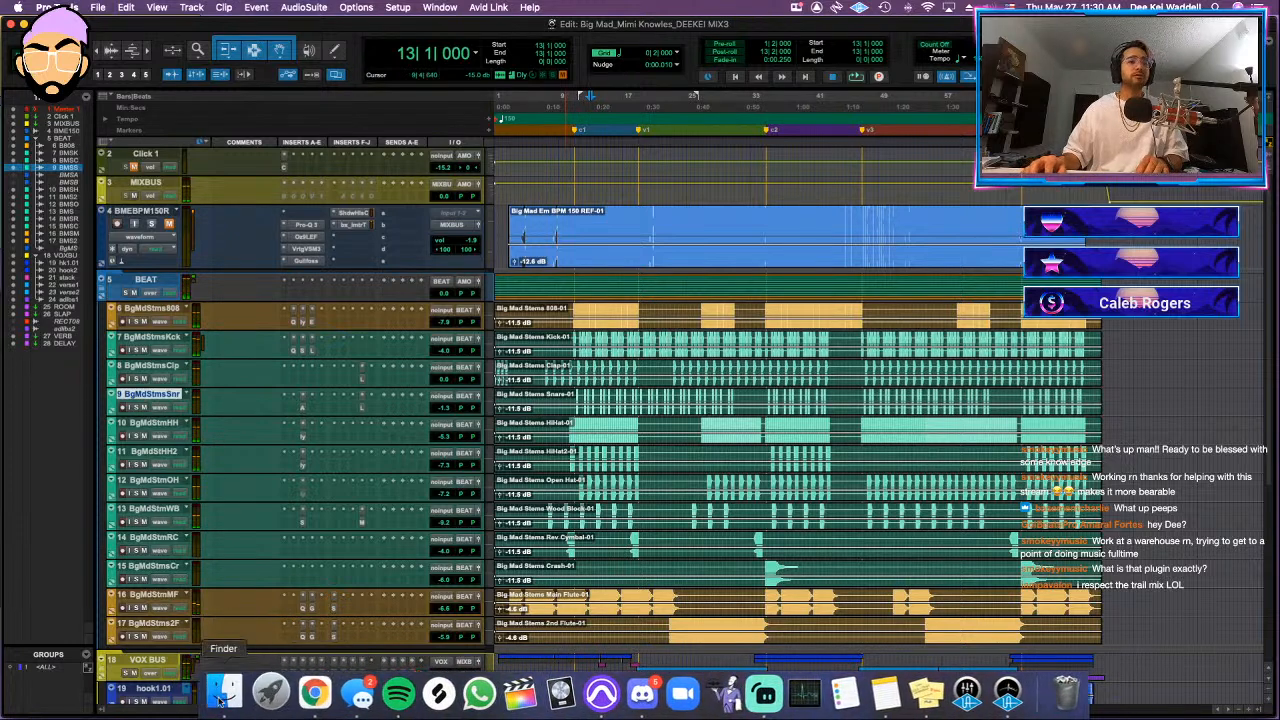
- Switch to Finder, tag the Big Mad song folder Grey, and open the session file in the On the Regular folder
{"action": "left_click", "coordinate": [230, 693]}
{"action": "right_click", "coordinate": [257, 541]}
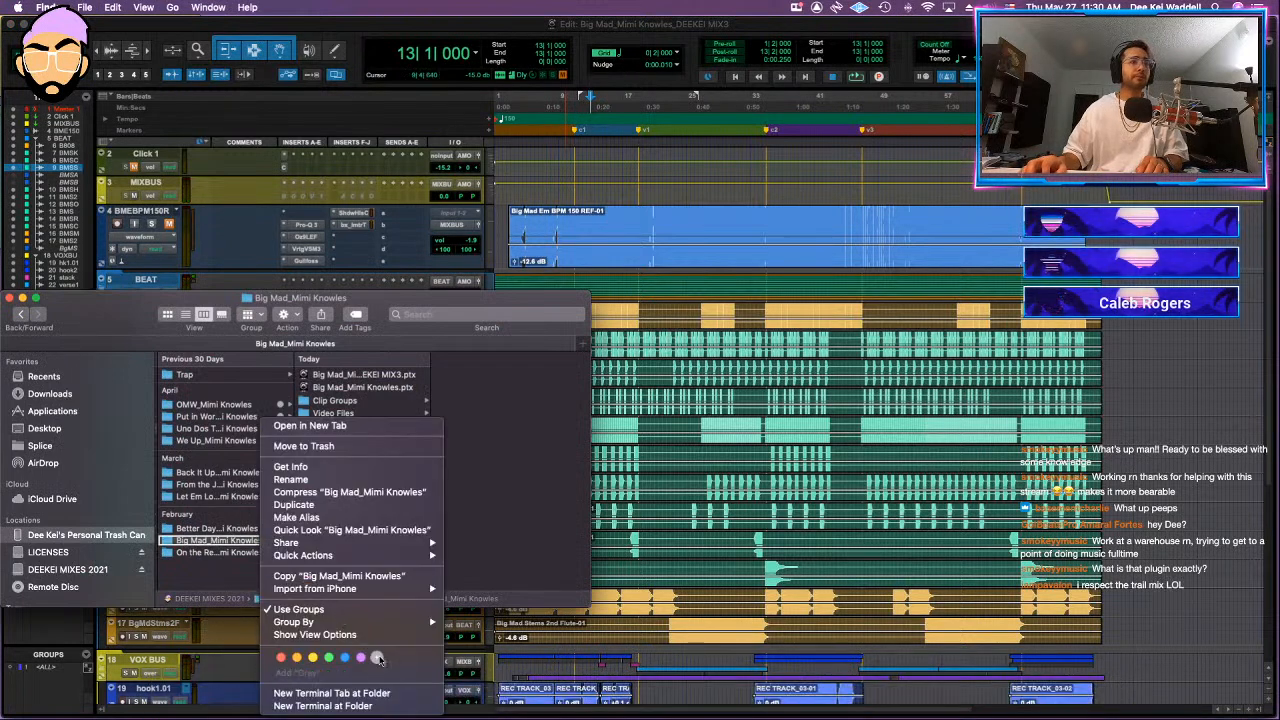
{"action": "left_click", "coordinate": [376, 657]}
{"action": "left_click", "coordinate": [246, 553]}
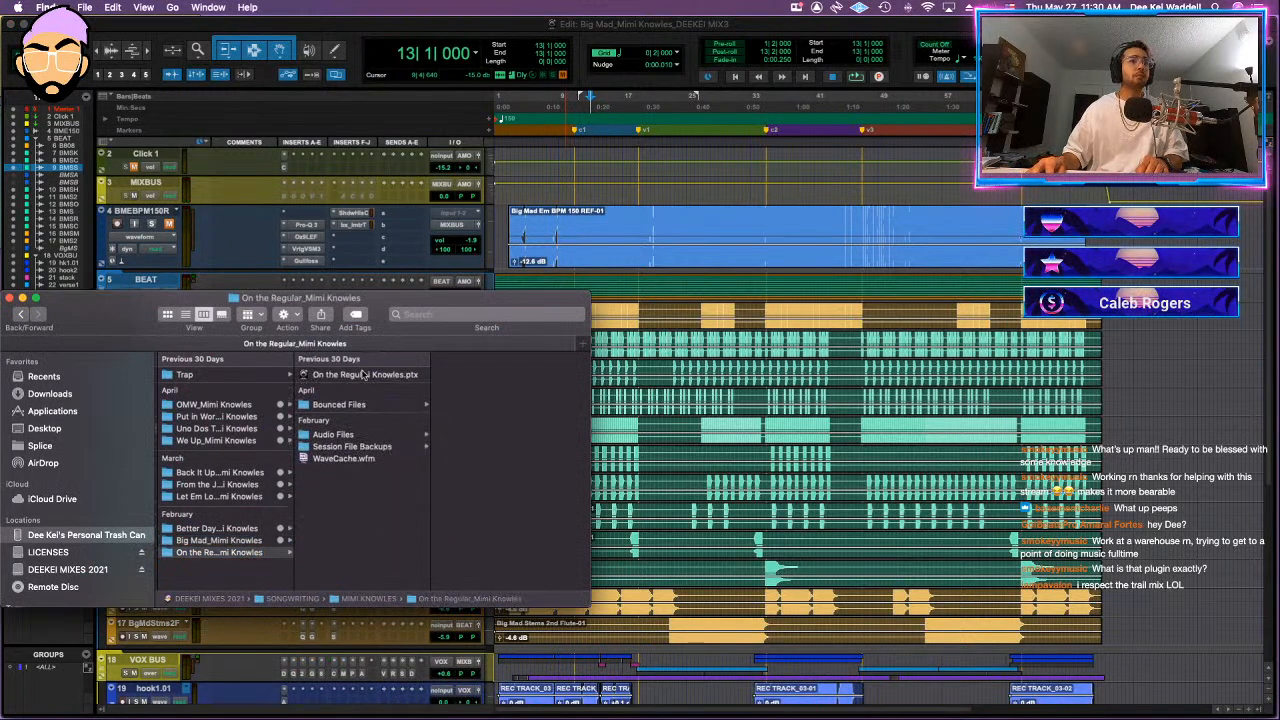
{"action": "double_click", "coordinate": [363, 375]}
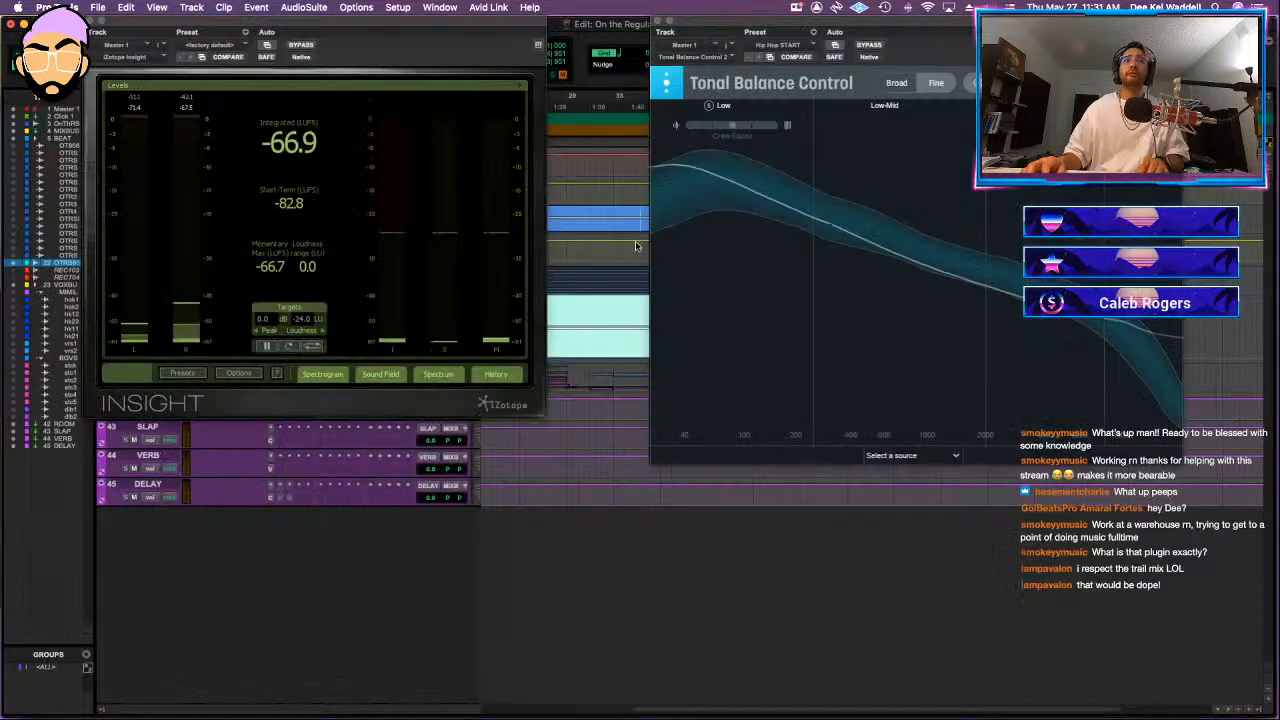
- Close the Insight and Tonal Balance Control plugin windows and expand the BEAT folder to show its stem tracks
{"action": "left_click", "coordinate": [91, 20]}
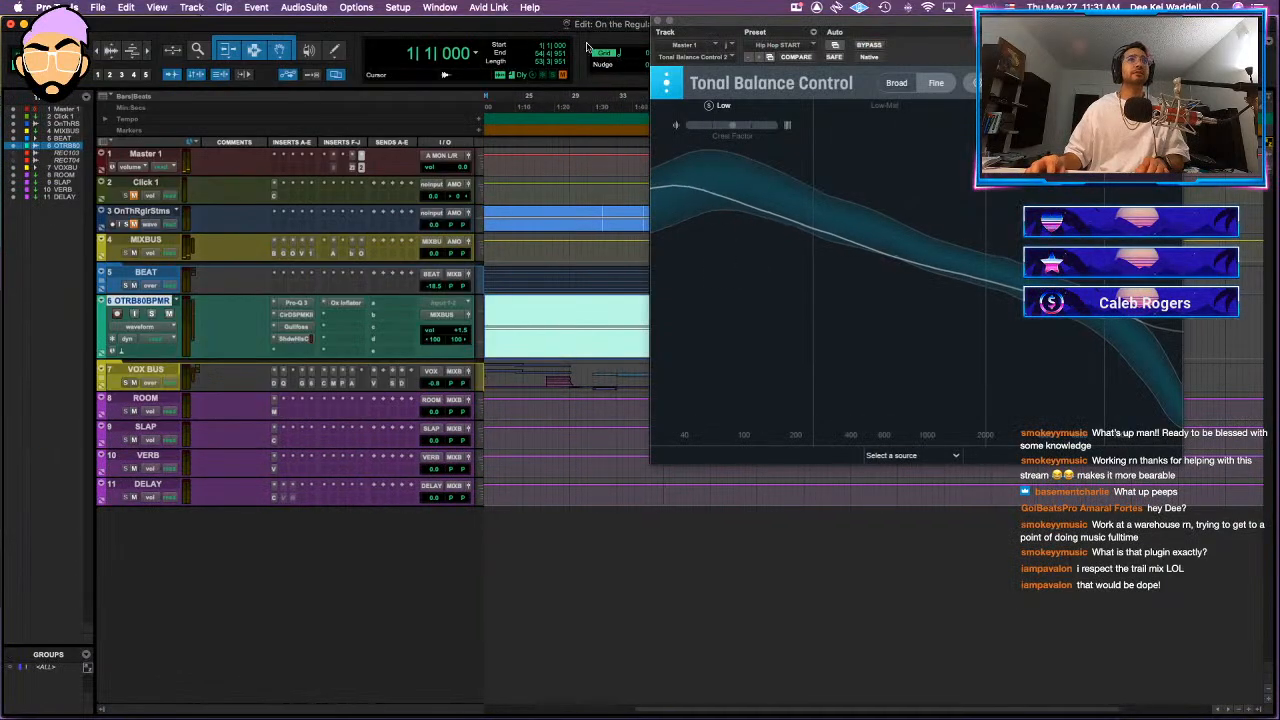
{"action": "left_click", "coordinate": [657, 20]}
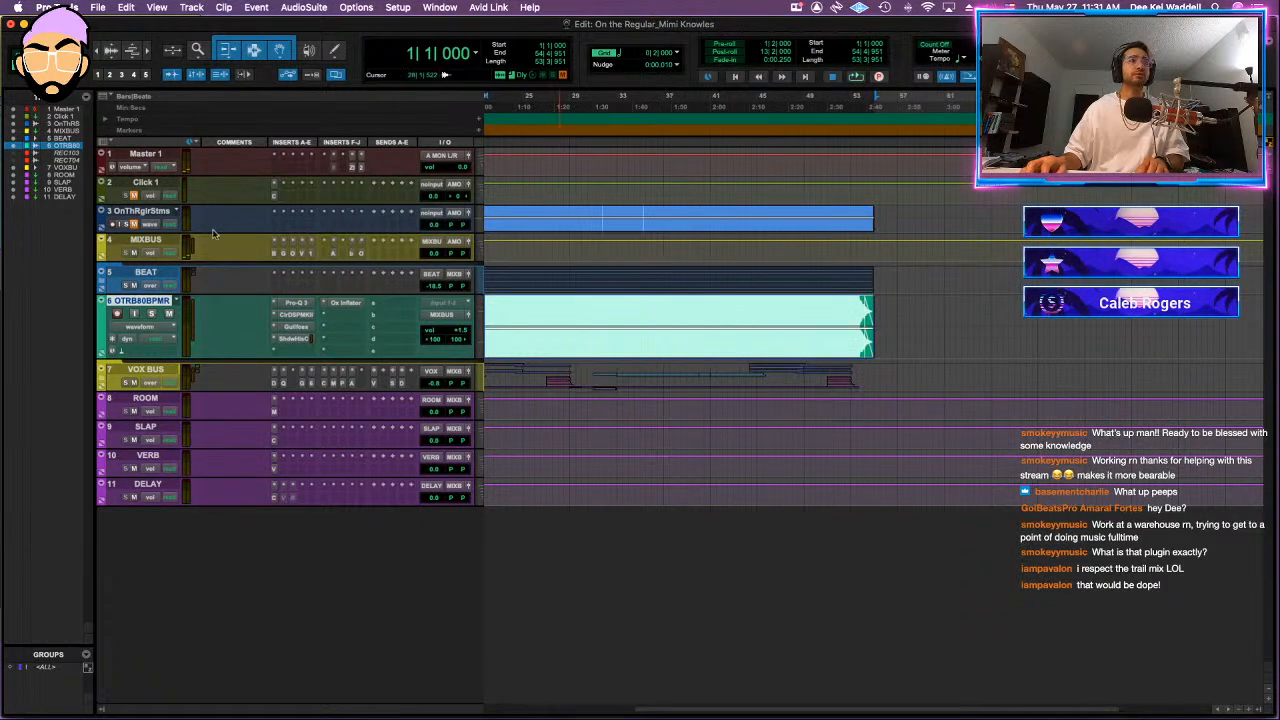
{"action": "left_click", "coordinate": [146, 274]}
{"action": "left_click", "coordinate": [101, 282]}
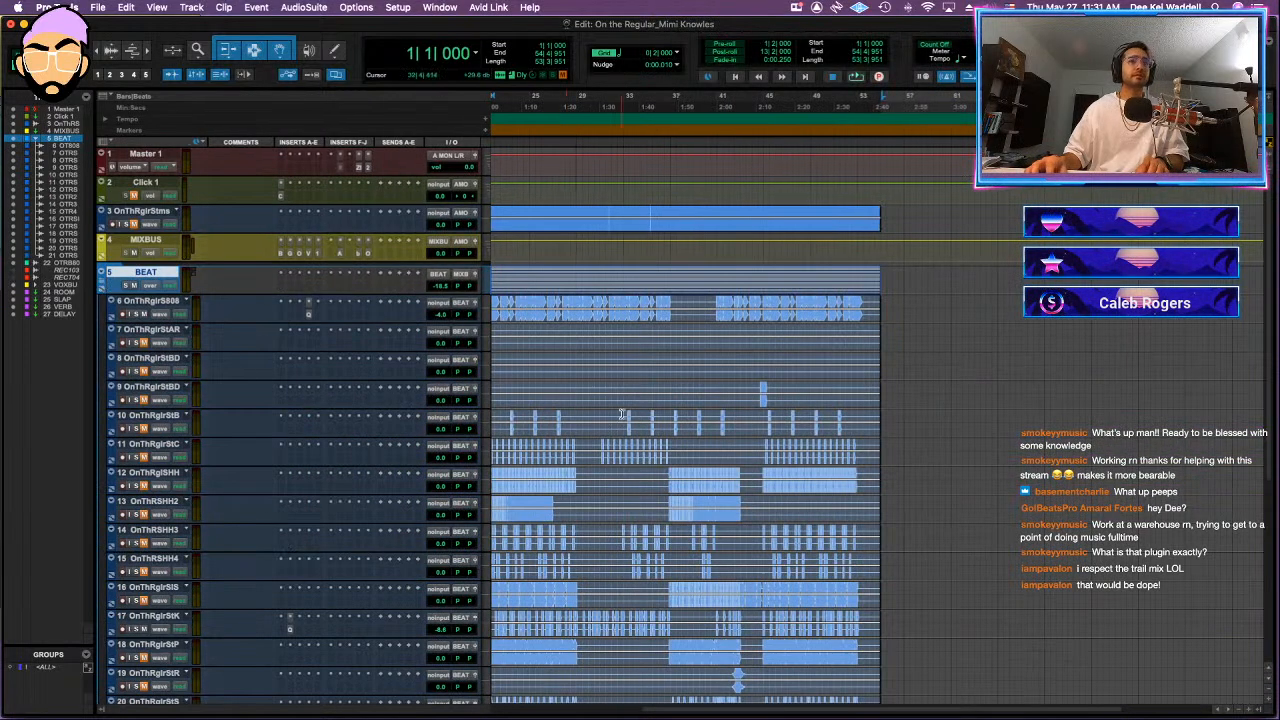
- Move the 80 BPM reference beat track out from beneath the stems to directly above the BEAT folder
{"action": "scroll", "coordinate": [621, 413], "scroll_direction": "down", "scroll_amount": 5}
{"action": "scroll", "coordinate": [546, 380], "scroll_direction": "right", "scroll_amount": 3}
{"action": "scroll", "coordinate": [540, 378], "scroll_direction": "left", "scroll_amount": 8}
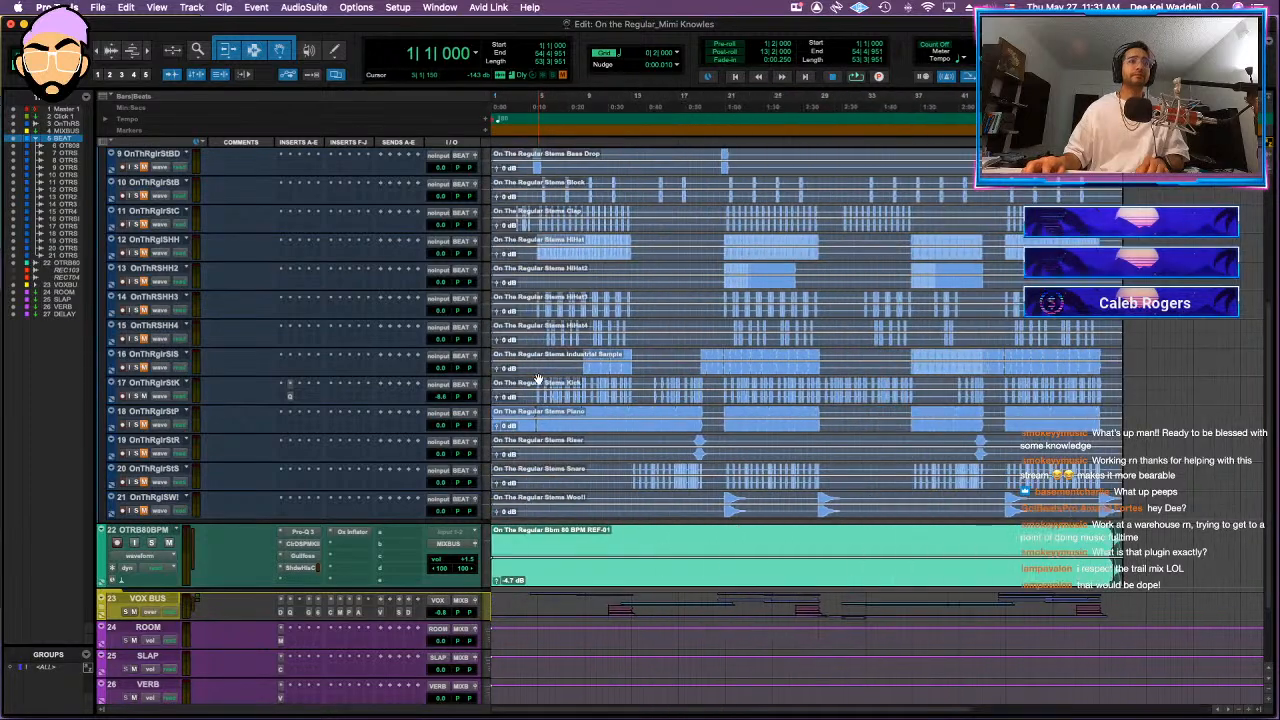
{"action": "scroll", "coordinate": [537, 378], "scroll_direction": "up", "scroll_amount": 5}
{"action": "scroll", "coordinate": [495, 366], "scroll_direction": "down", "scroll_amount": 7}
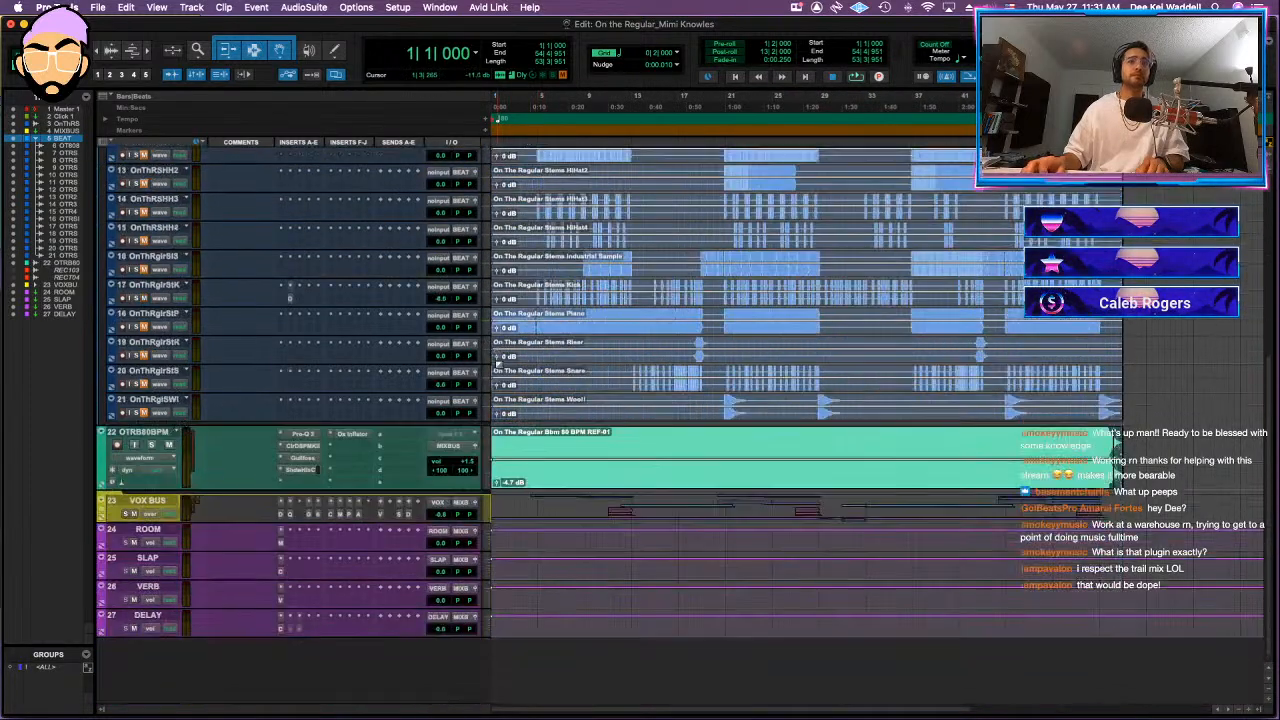
{"action": "left_click_drag", "start_coordinate": [167, 443], "coordinate": [173, 260]}
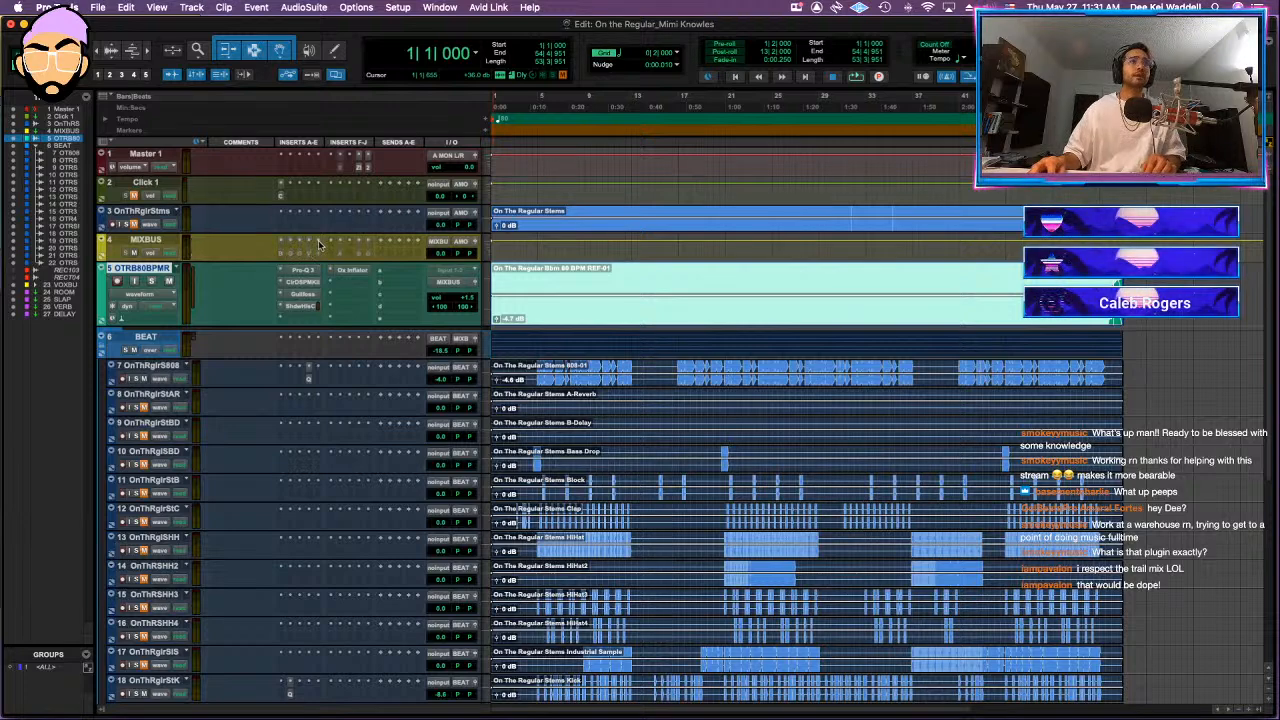
{"action": "left_click", "coordinate": [319, 244]}
{"action": "left_click", "coordinate": [281, 354]}
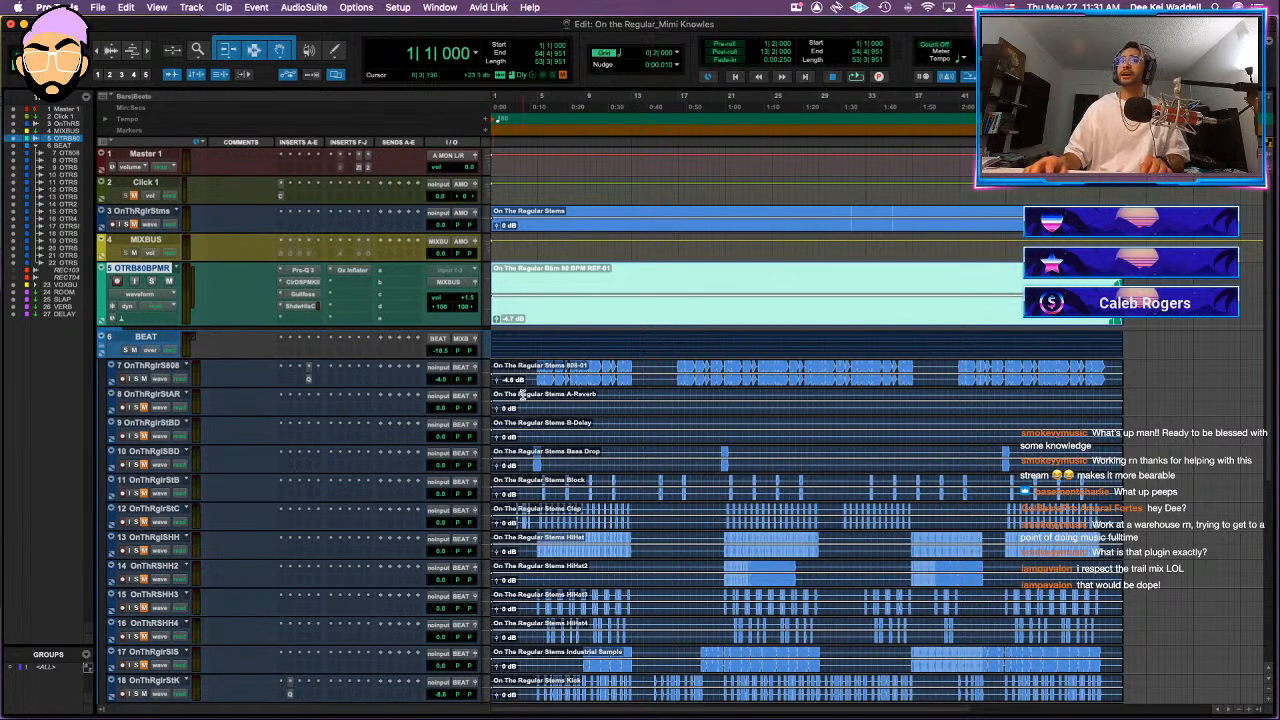
- Hide the empty A-Reverb and B-Delay stem tracks in the BEAT folder
{"action": "left_click", "coordinate": [592, 397]}
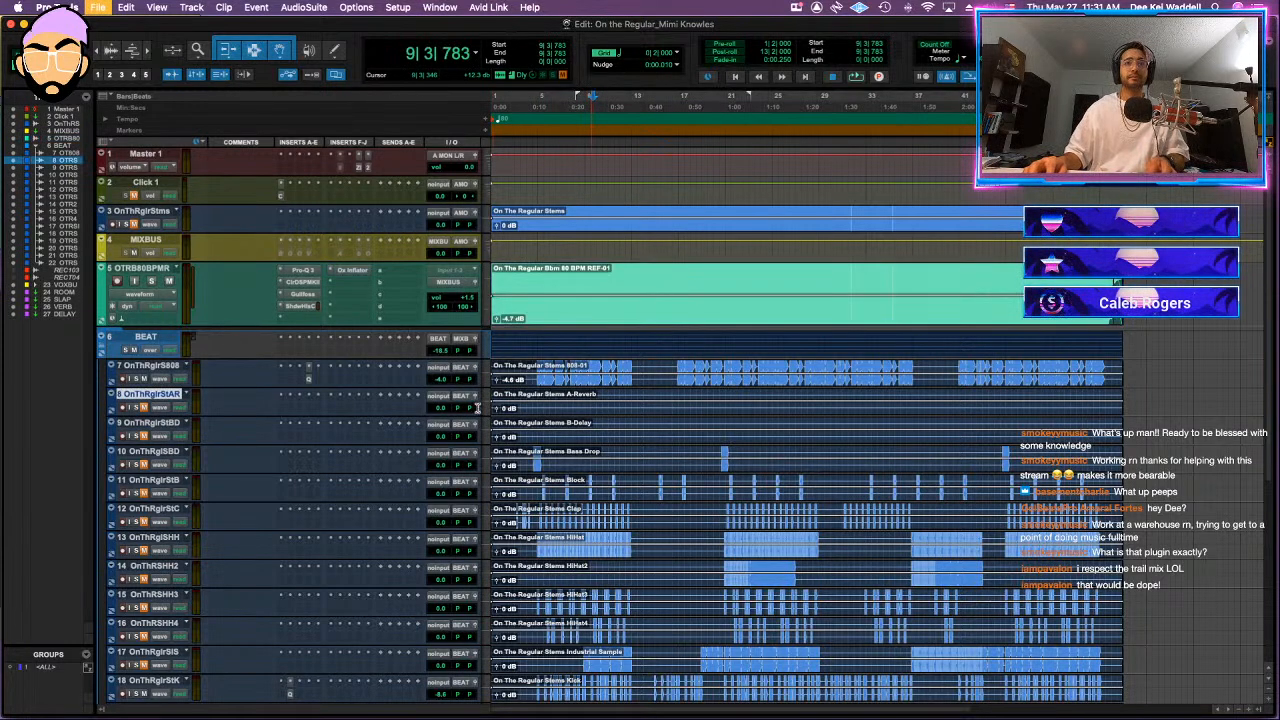
{"action": "right_click", "coordinate": [163, 423]}
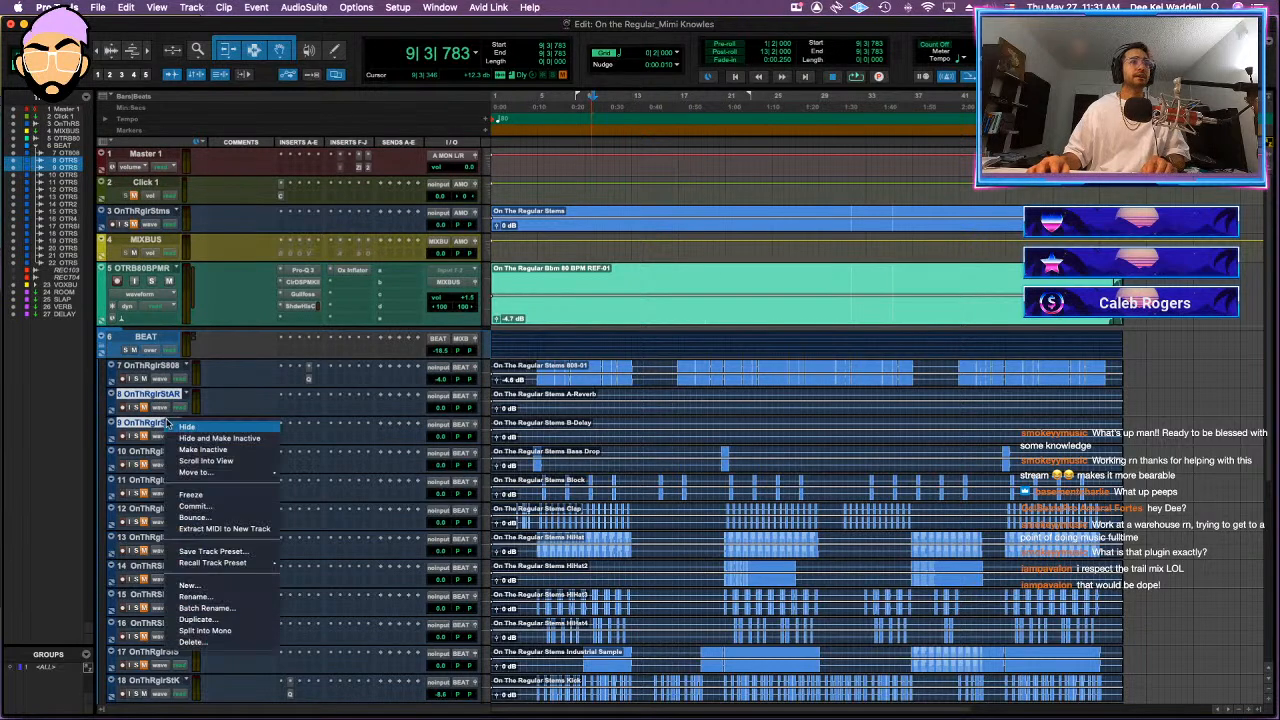
{"action": "left_click", "coordinate": [190, 429]}
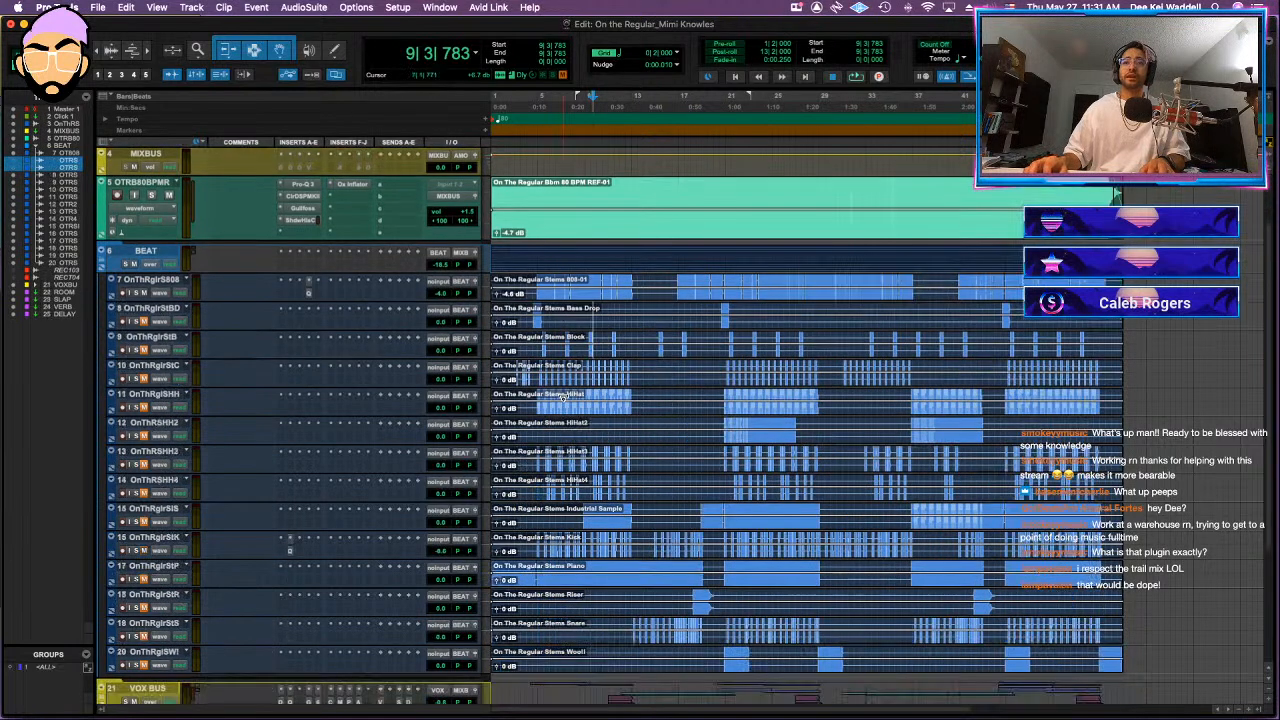
- Move the Kick track directly below the 808 and the Snare track directly below the Kick
{"action": "scroll", "coordinate": [500, 470], "scroll_direction": "down", "scroll_amount": 4}
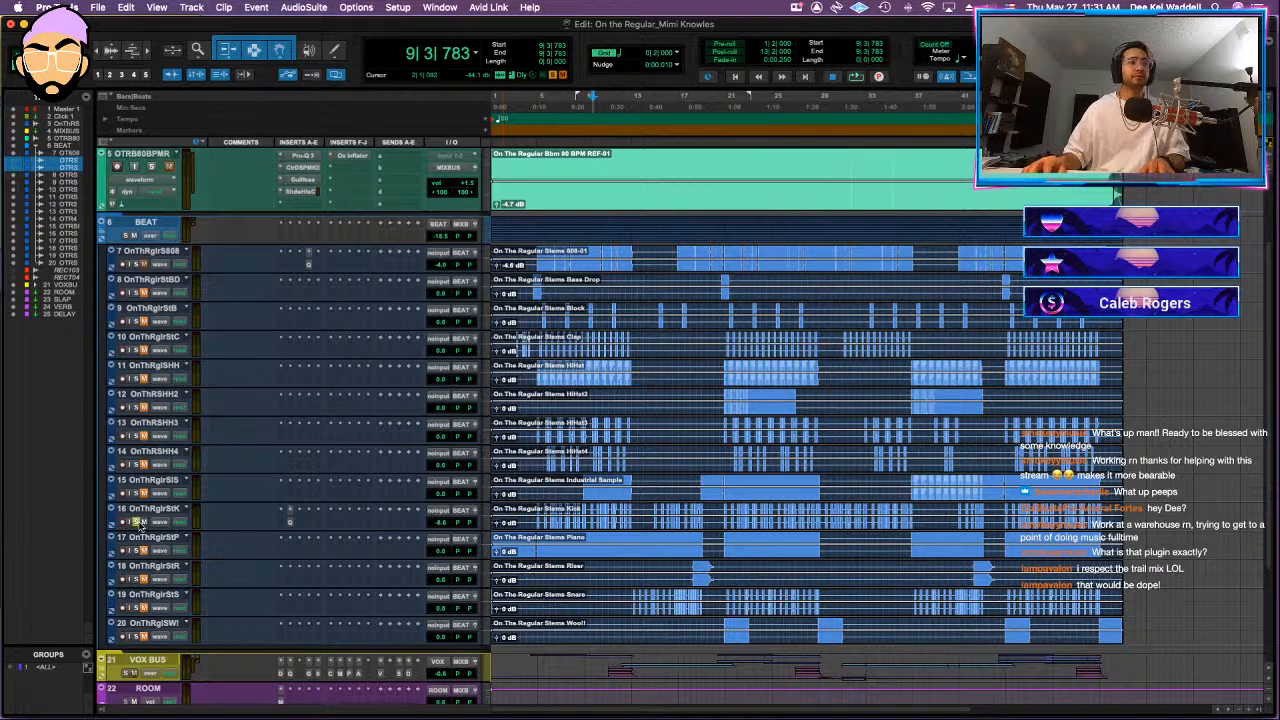
{"action": "left_click_drag", "start_coordinate": [157, 510], "coordinate": [152, 282]}
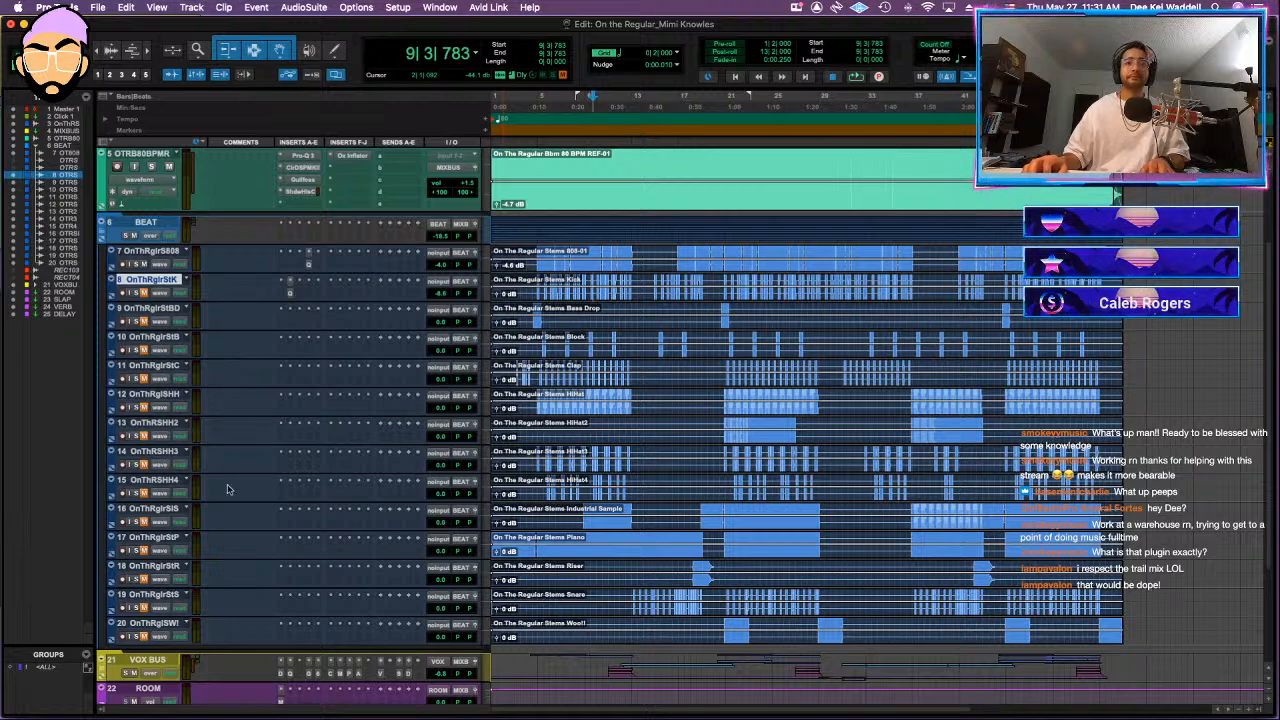
{"action": "left_click", "coordinate": [150, 595]}
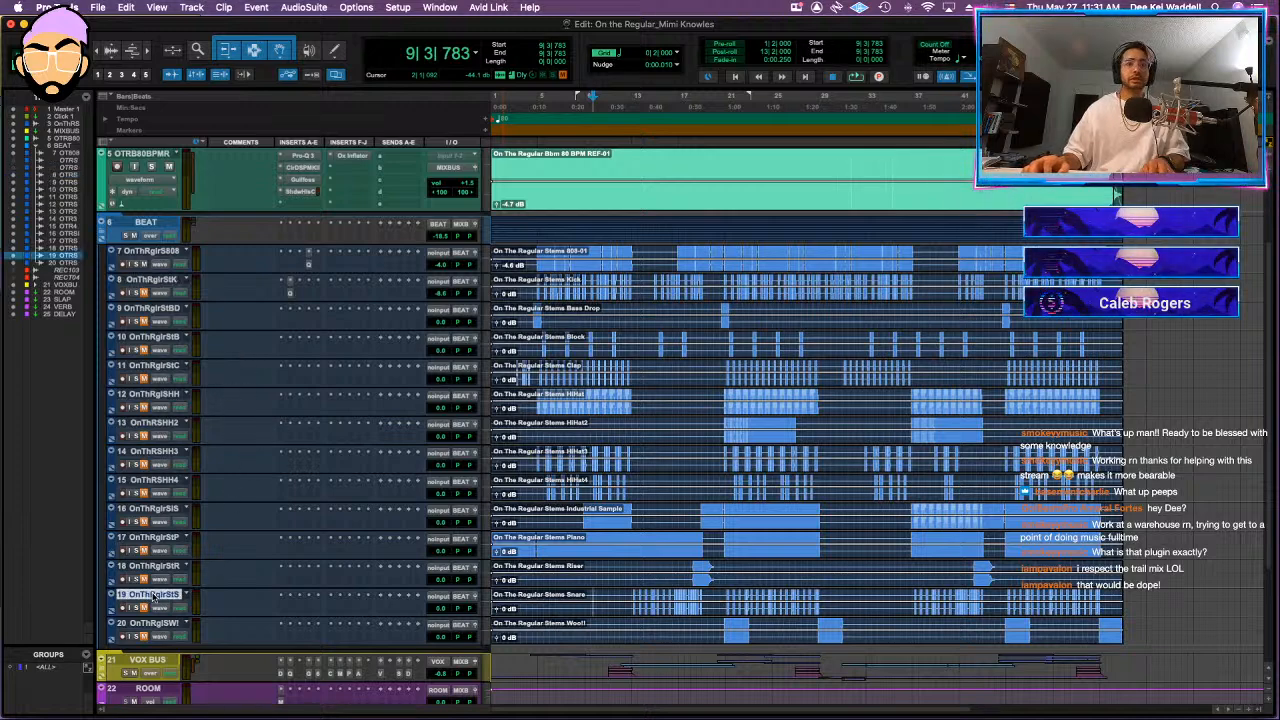
{"action": "left_click_drag", "start_coordinate": [150, 595], "coordinate": [224, 300]}
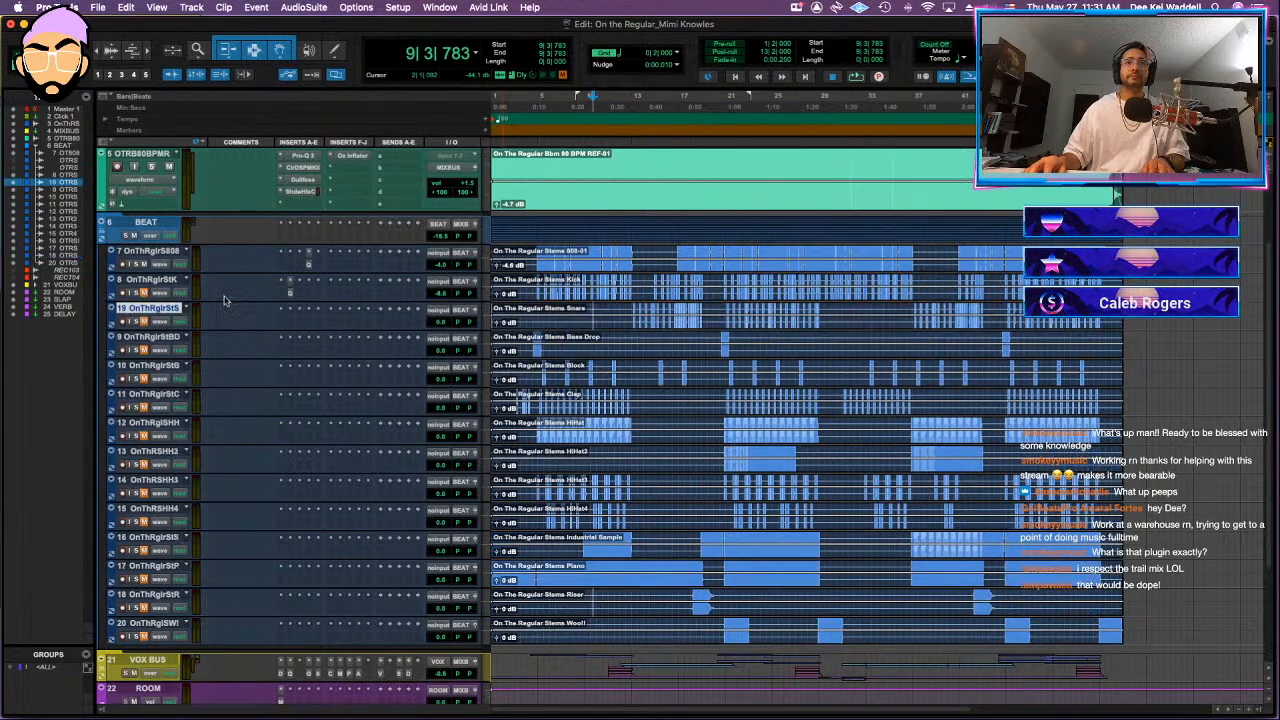
- Reorder the other stems with Clap above Snare, Block below HiHat4, Piano above Industrial Sample, and Bass Drop last
{"action": "left_click_drag", "start_coordinate": [160, 337], "coordinate": [172, 640]}
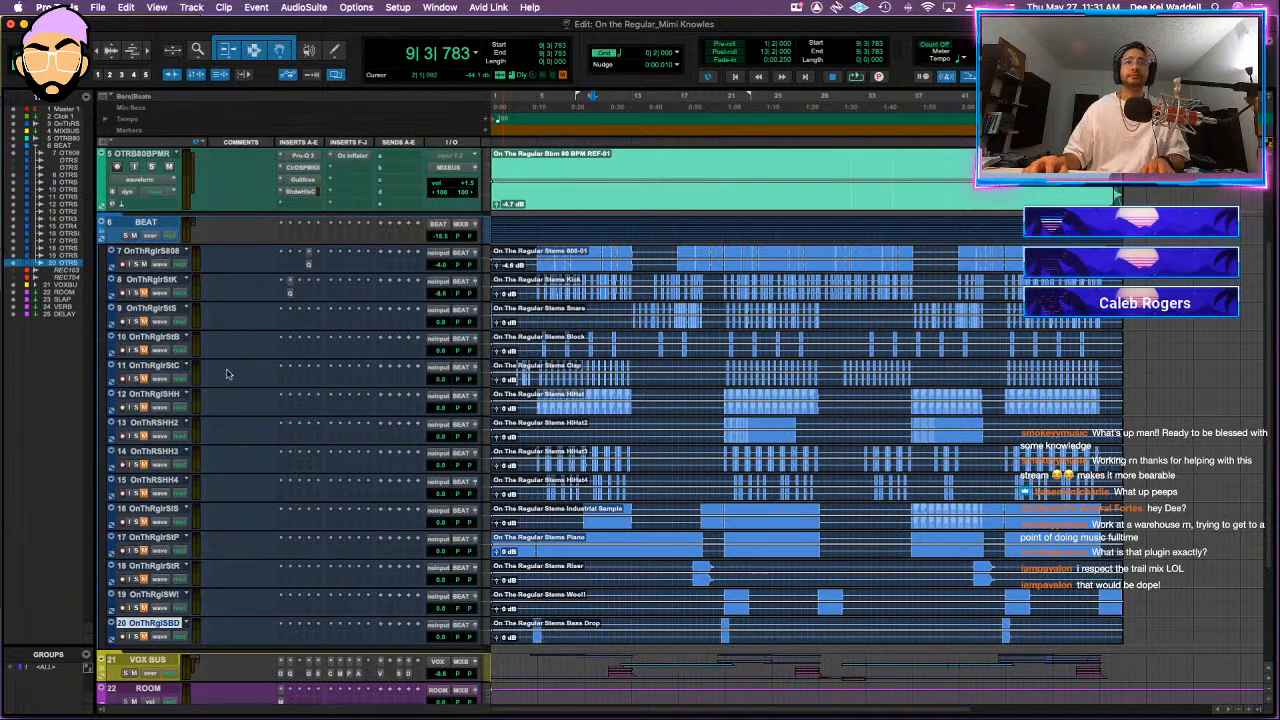
{"action": "left_click_drag", "start_coordinate": [166, 369], "coordinate": [184, 325]}
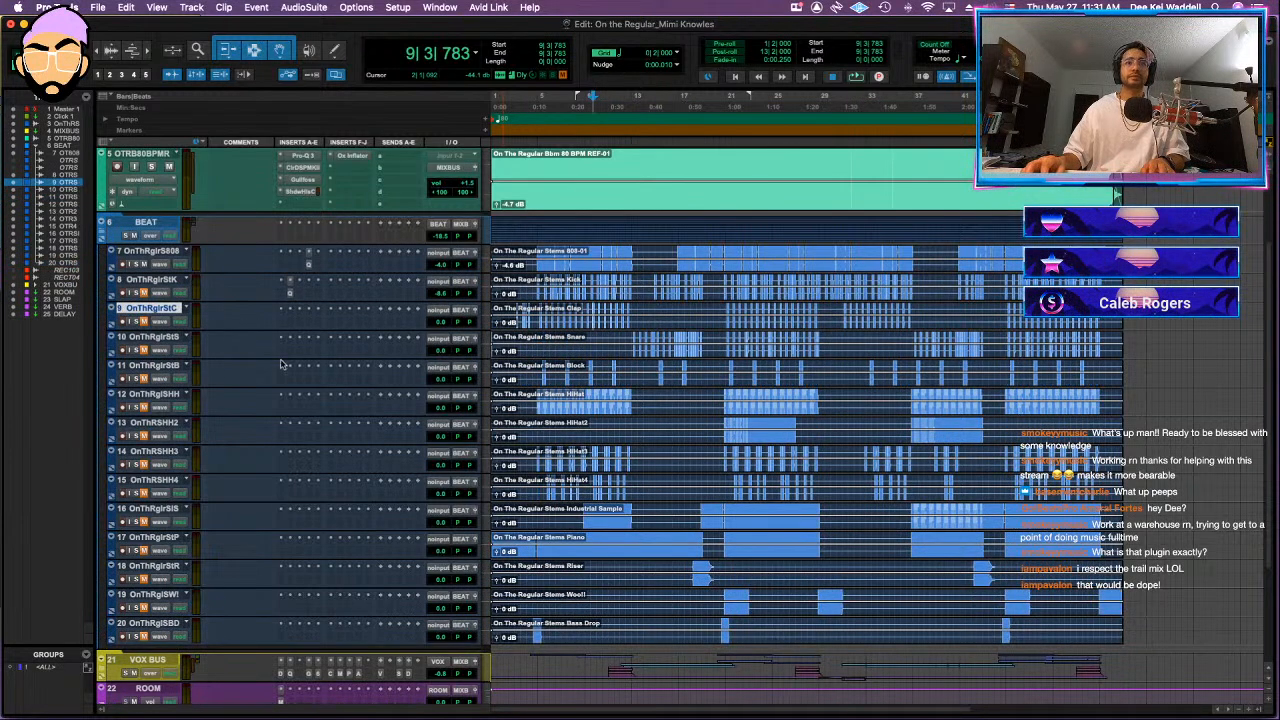
{"action": "left_click_drag", "start_coordinate": [157, 368], "coordinate": [169, 446]}
{"action": "scroll", "coordinate": [213, 493], "scroll_direction": "down", "scroll_amount": 2}
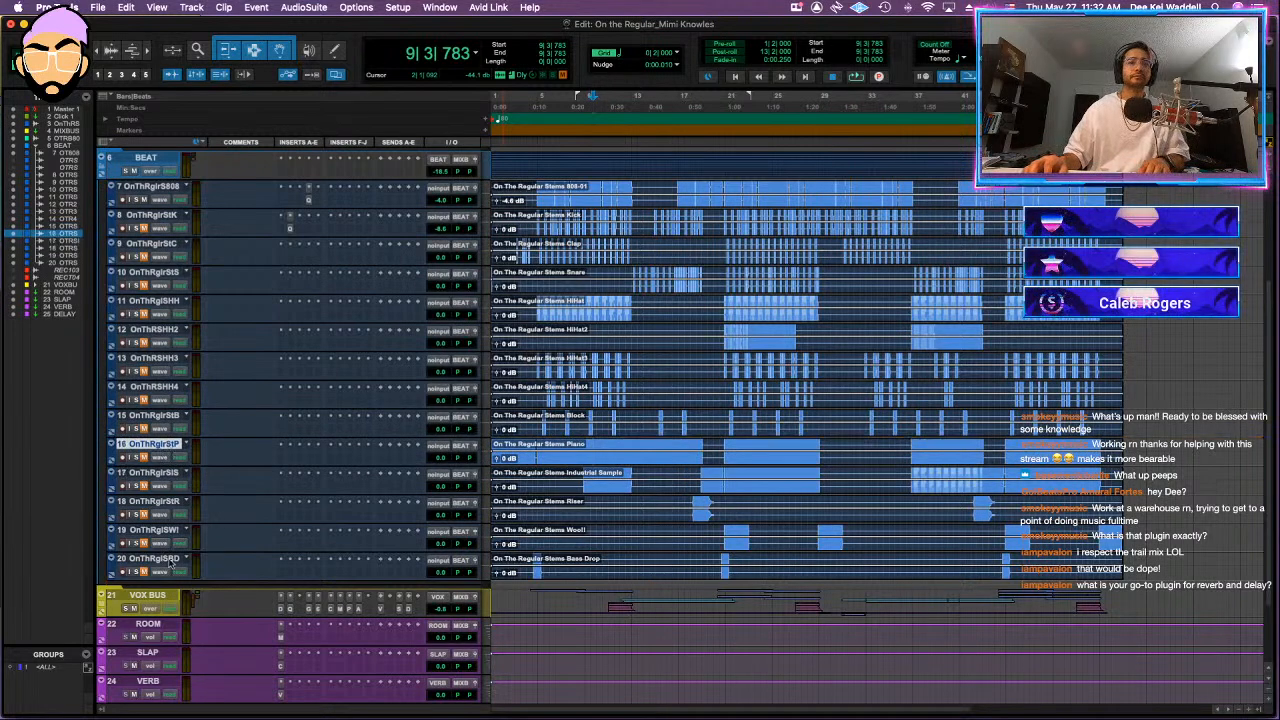
- Color the last three stem tracks in the BEAT folder, Riser through Bass Drop, dark red
{"action": "left_click_drag", "start_coordinate": [165, 558], "coordinate": [168, 542]}
{"action": "left_click", "coordinate": [160, 502], "text": "shift"}
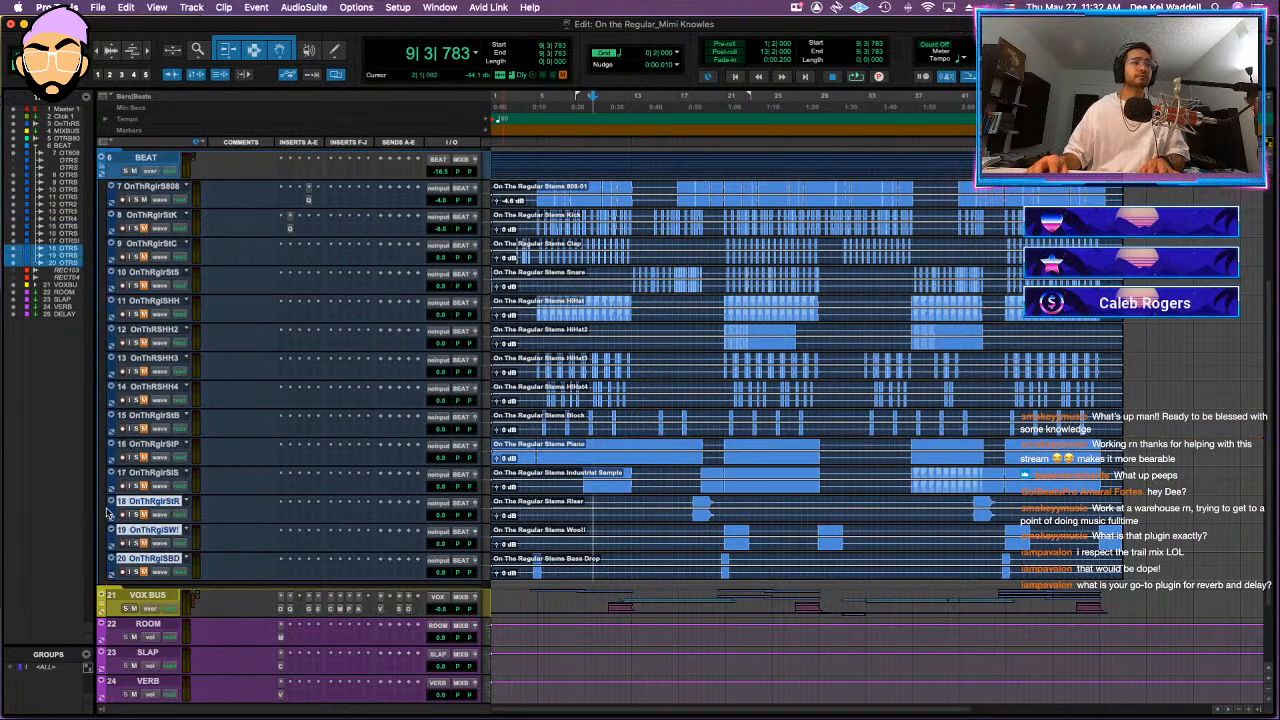
{"action": "double_click", "coordinate": [110, 512]}
{"action": "left_click", "coordinate": [377, 345]}
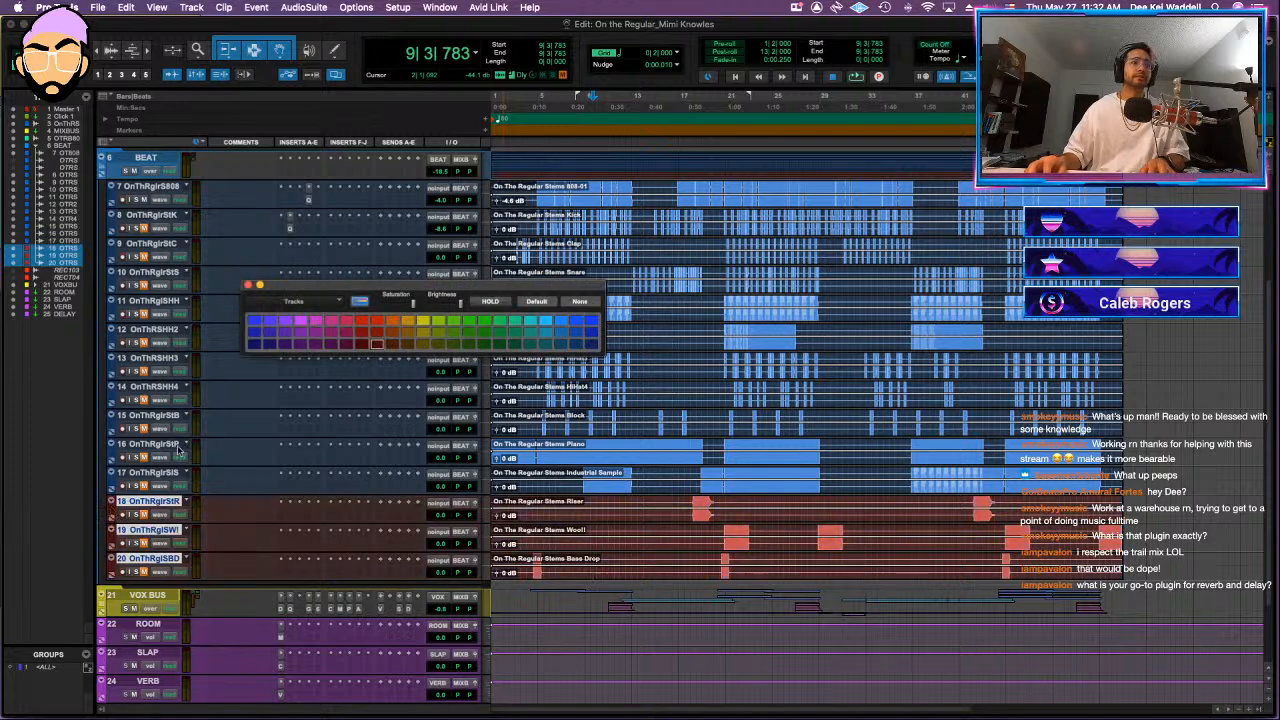
- Color the Piano and Industrial Sample tracks orange
{"action": "left_click", "coordinate": [148, 472]}
{"action": "left_click", "coordinate": [148, 443], "text": "shift"}
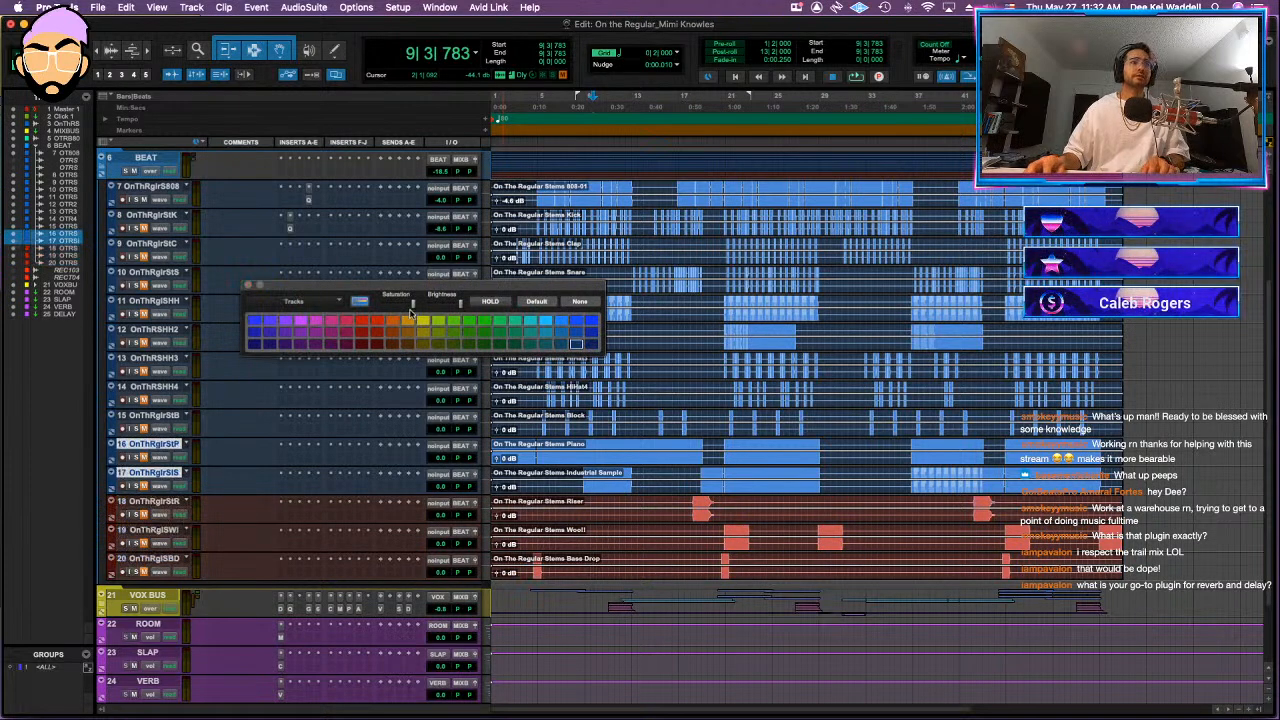
{"action": "left_click", "coordinate": [393, 321]}
{"action": "left_click", "coordinate": [407, 320]}
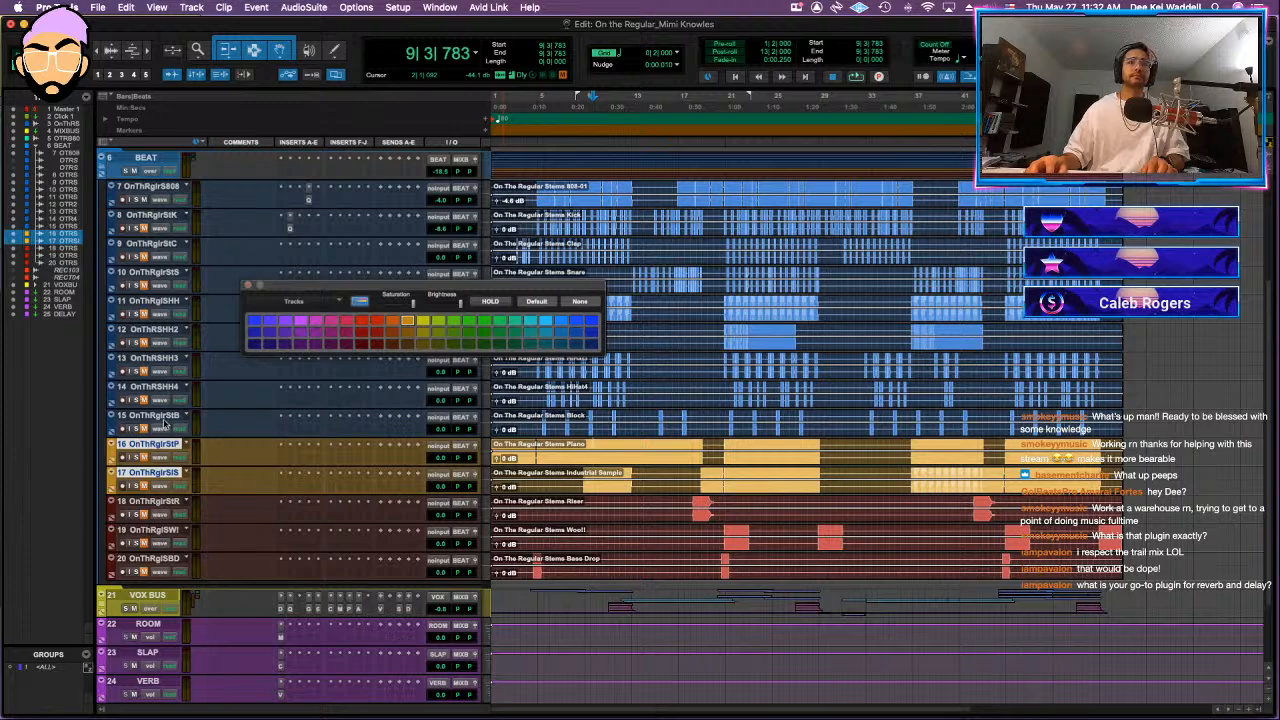
- Color the Kick through Block percussion tracks teal green and the 808 track orange, and close the color palette
{"action": "left_click", "coordinate": [164, 418]}
{"action": "left_click", "coordinate": [163, 217], "text": "shift"}
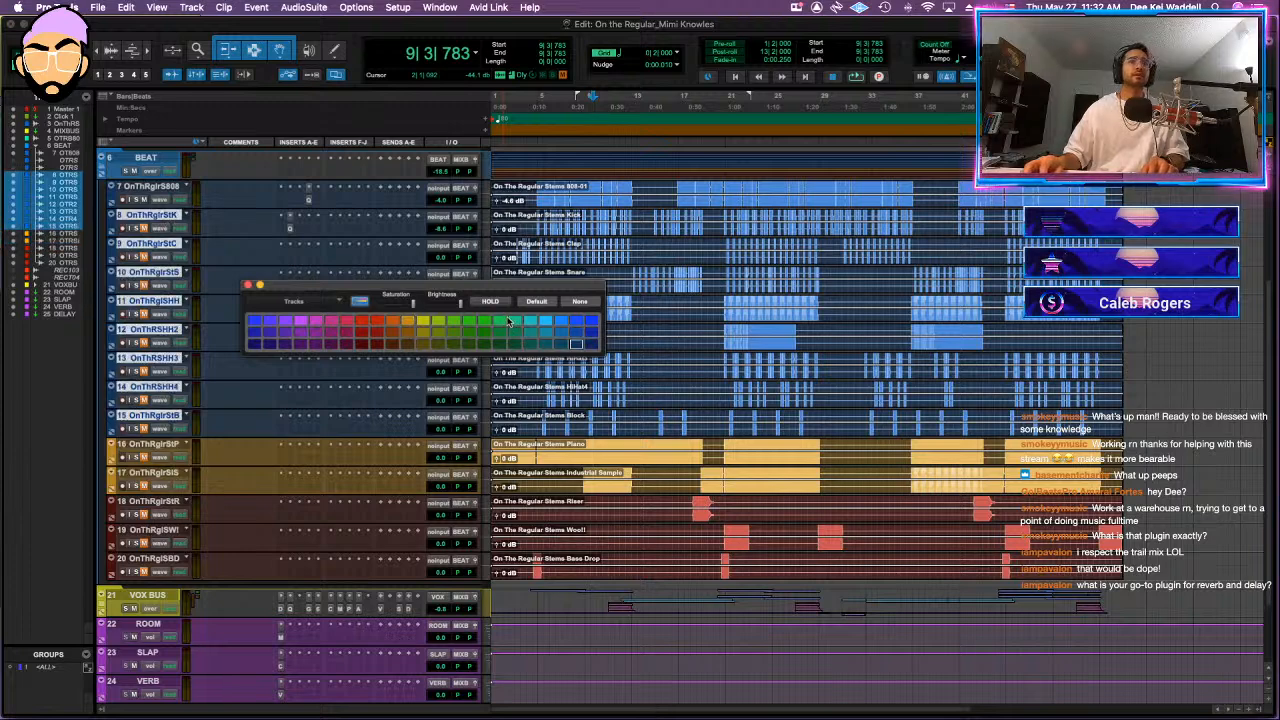
{"action": "left_click", "coordinate": [508, 322]}
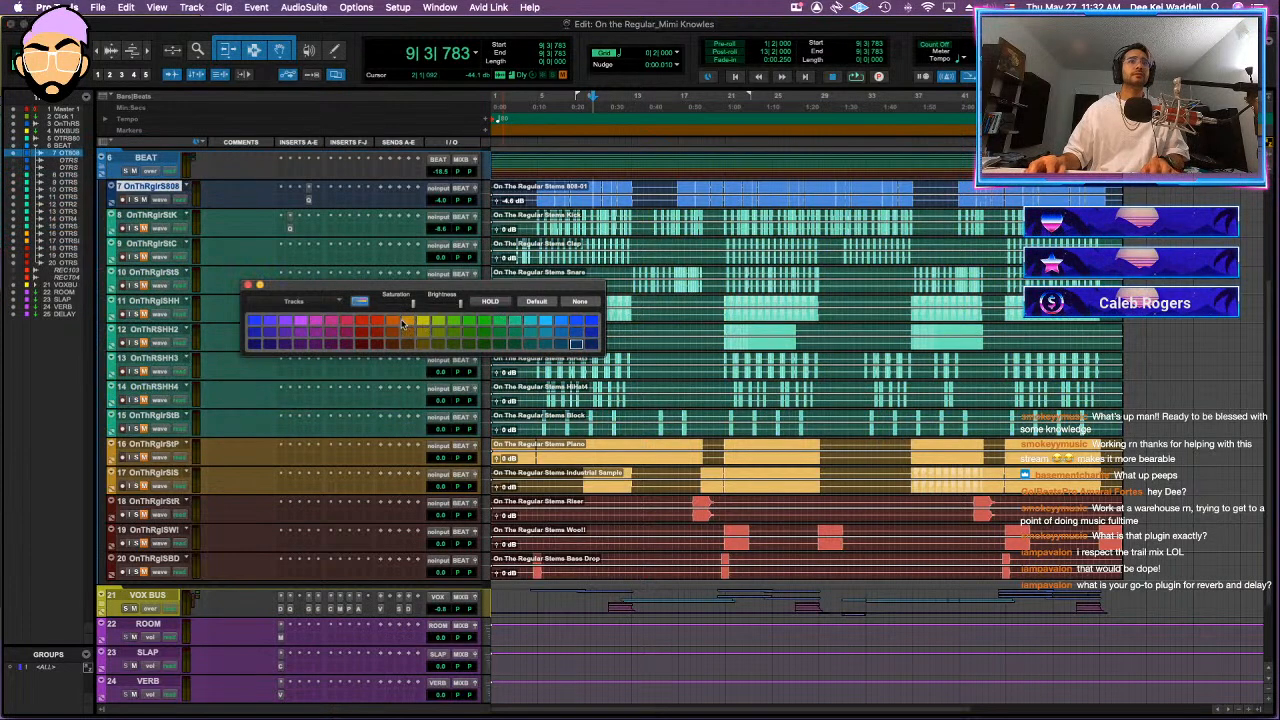
{"action": "left_click", "coordinate": [403, 323]}
{"action": "left_click", "coordinate": [251, 285]}
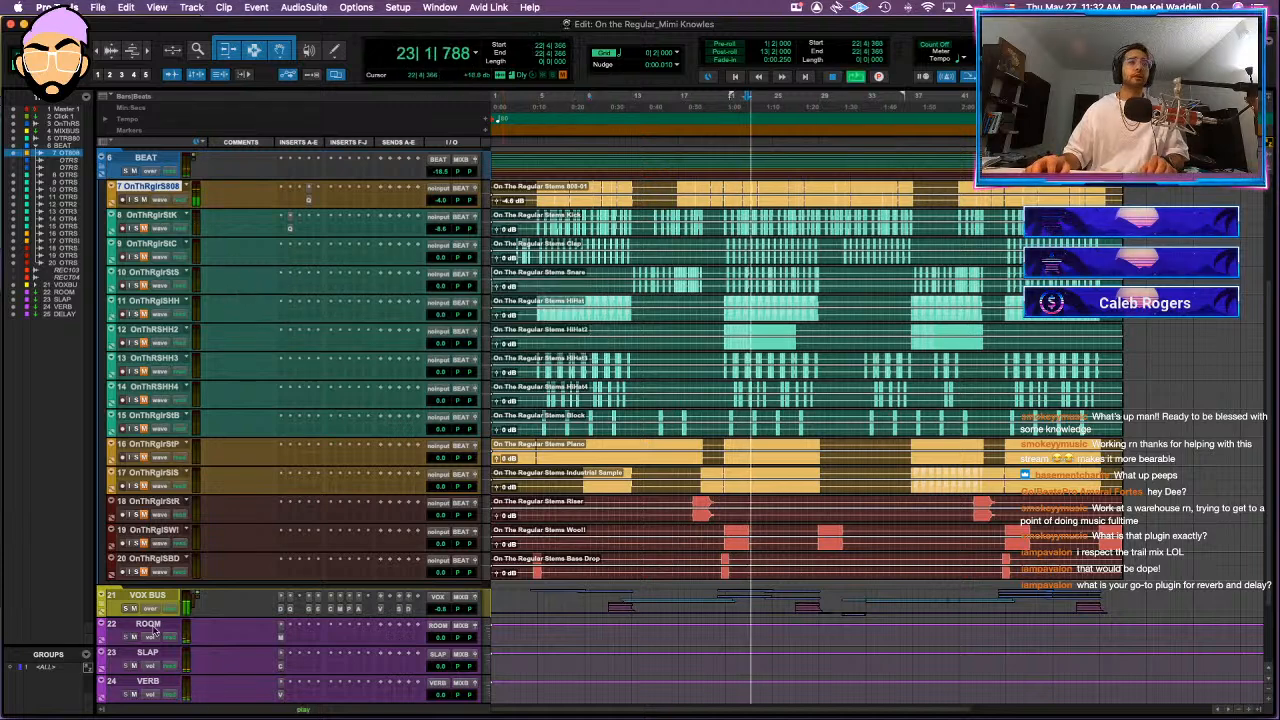
- Select all clips from the Kick through the Bass Drop stems and lower their clip gain to -4.6 dB
{"action": "scroll", "coordinate": [413, 463], "scroll_direction": "up", "scroll_amount": 5}
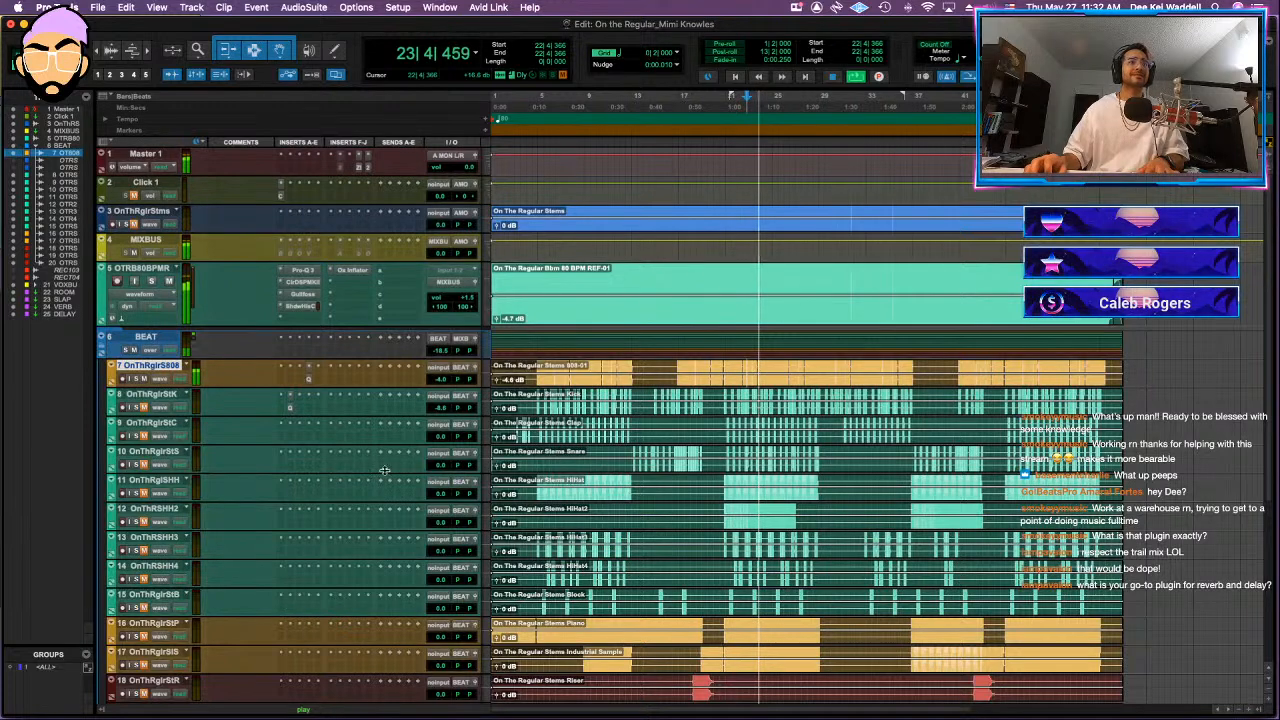
{"action": "key", "text": "super+bracketleft"}
{"action": "scroll", "coordinate": [430, 460], "scroll_direction": "down", "scroll_amount": 5}
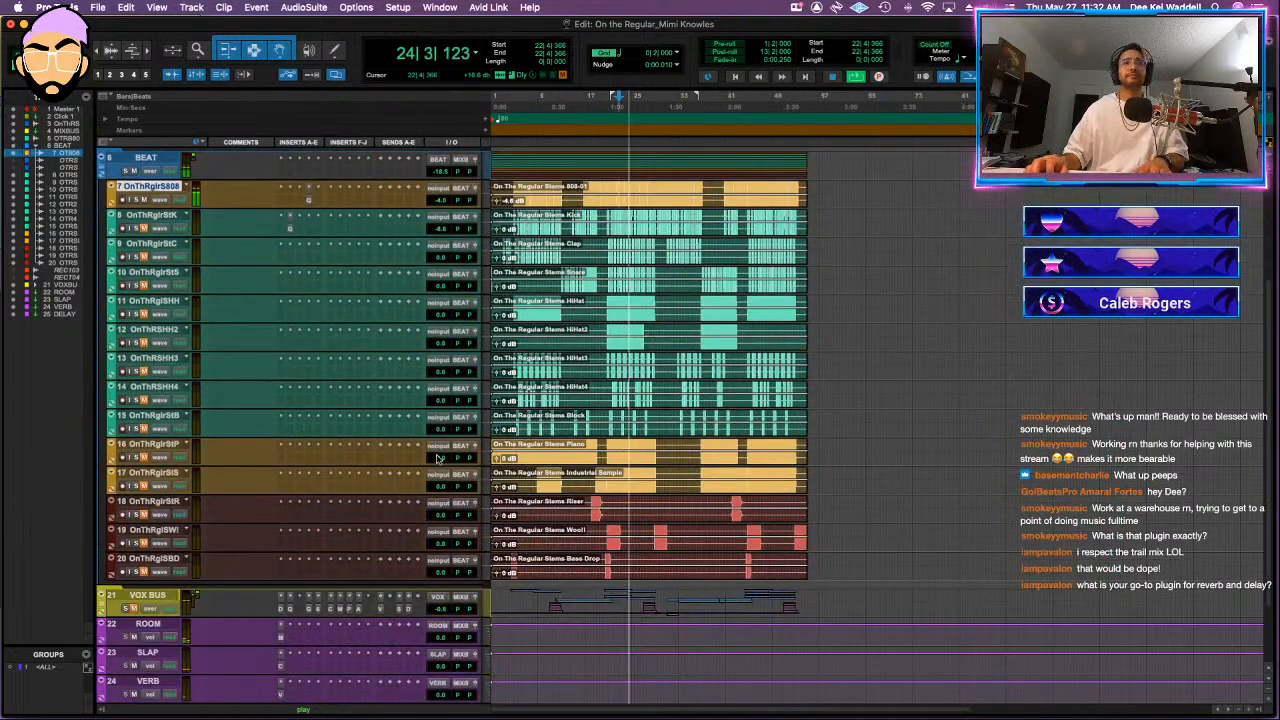
{"action": "scroll", "coordinate": [245, 380], "scroll_direction": "up", "scroll_amount": 5}
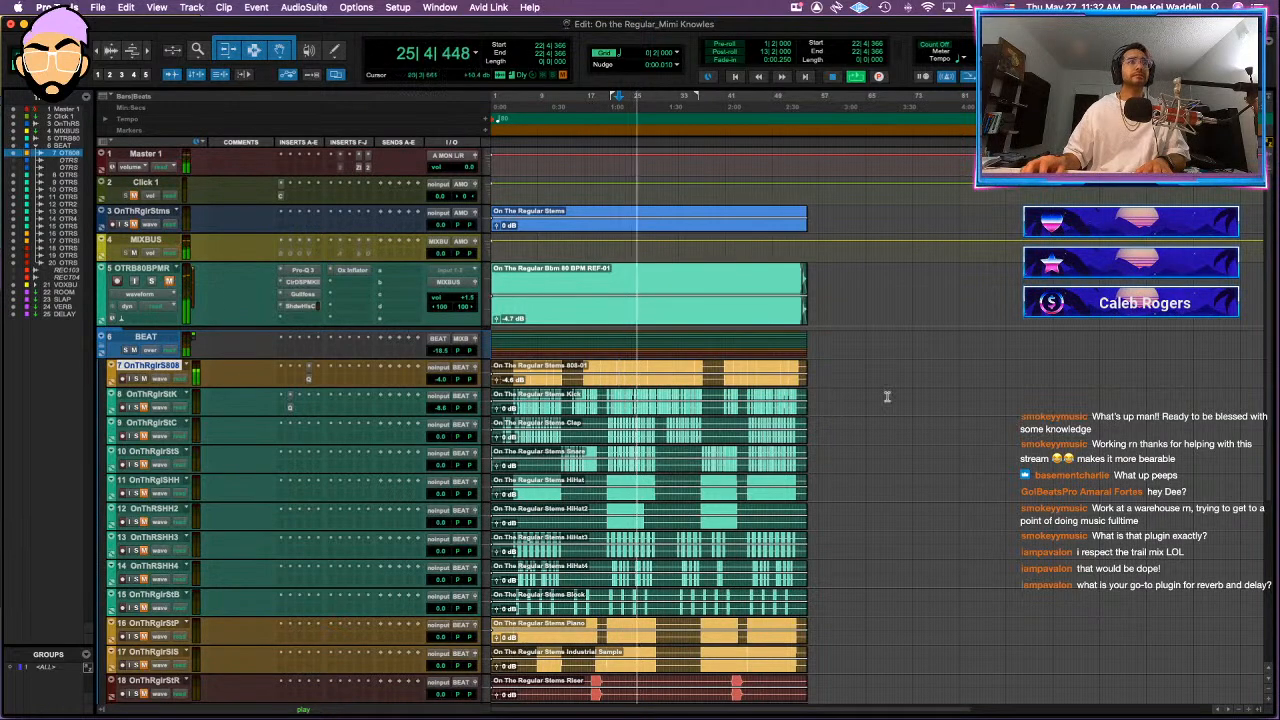
{"action": "left_click_drag", "start_coordinate": [834, 391], "coordinate": [484, 622]}
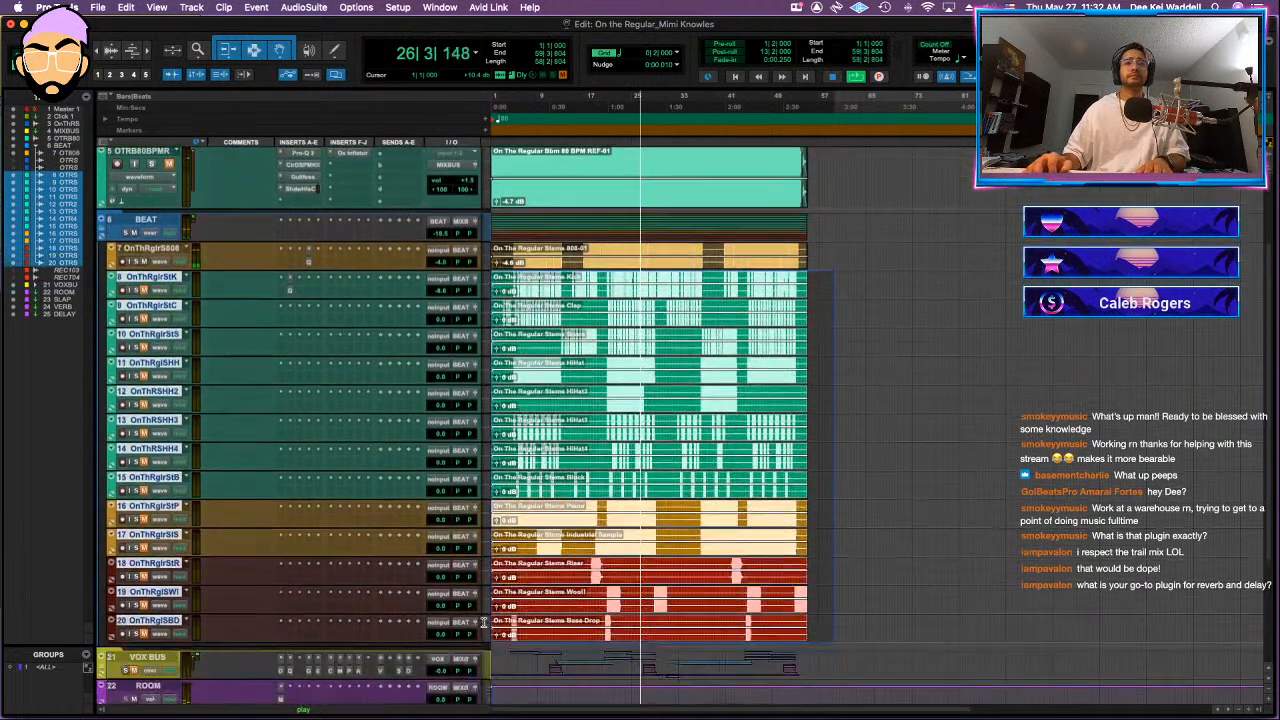
{"action": "left_click_drag", "start_coordinate": [654, 510], "coordinate": [655, 514]}
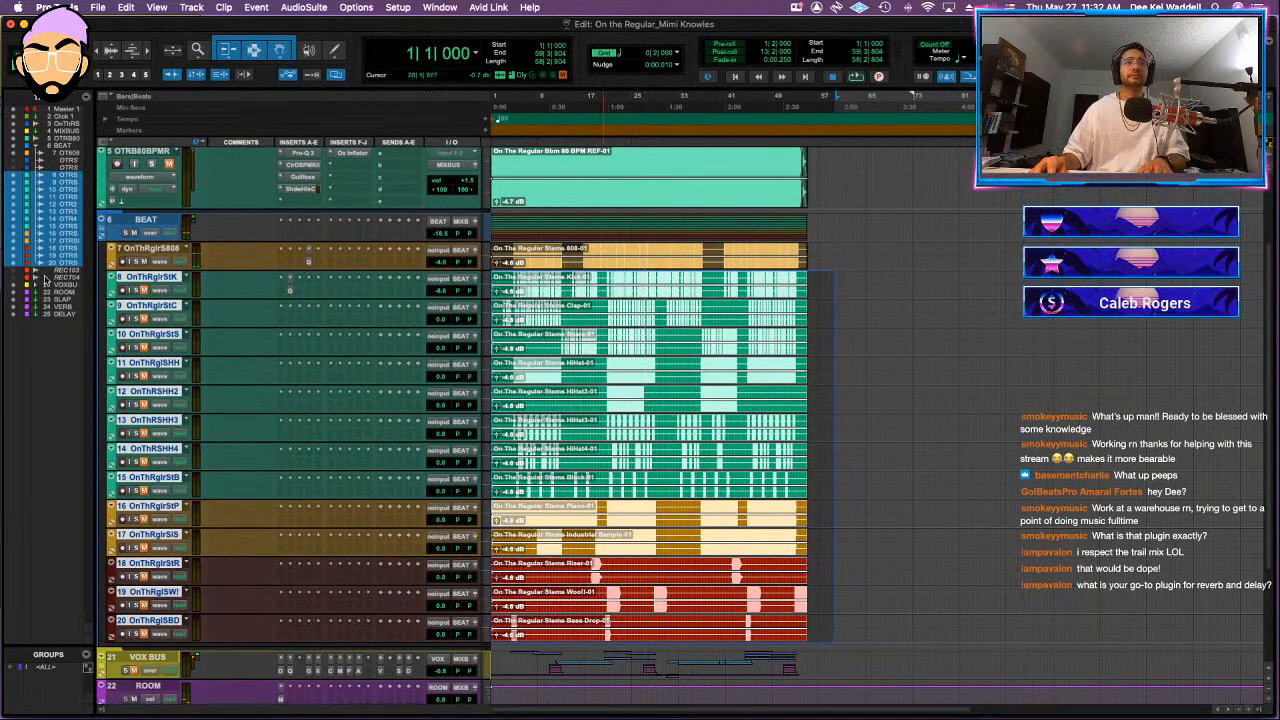
- Play the beat from the start and from 21|3|797, and unmute the Kick through Bass Drop tracks together
{"action": "key", "text": "space"}
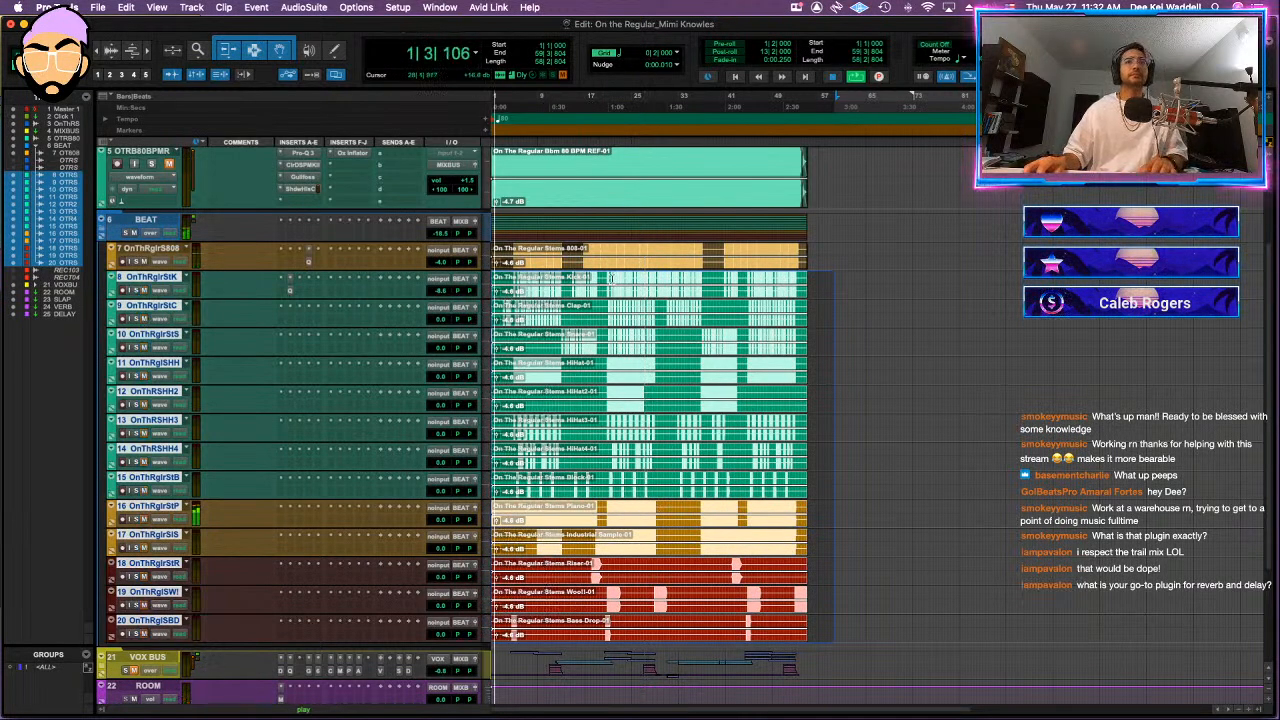
{"action": "key", "text": "space"}
{"action": "left_click", "coordinate": [613, 289]}
{"action": "key", "text": "space"}
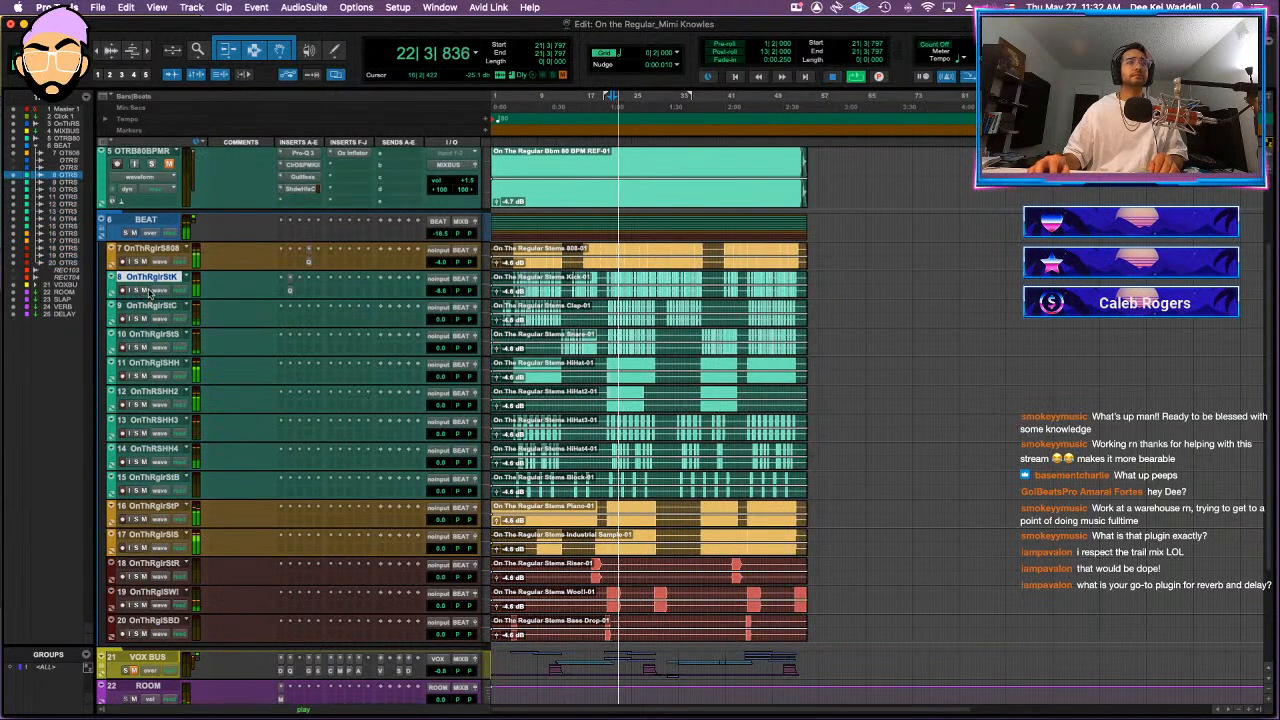
{"action": "left_click", "coordinate": [148, 620], "text": "shift"}
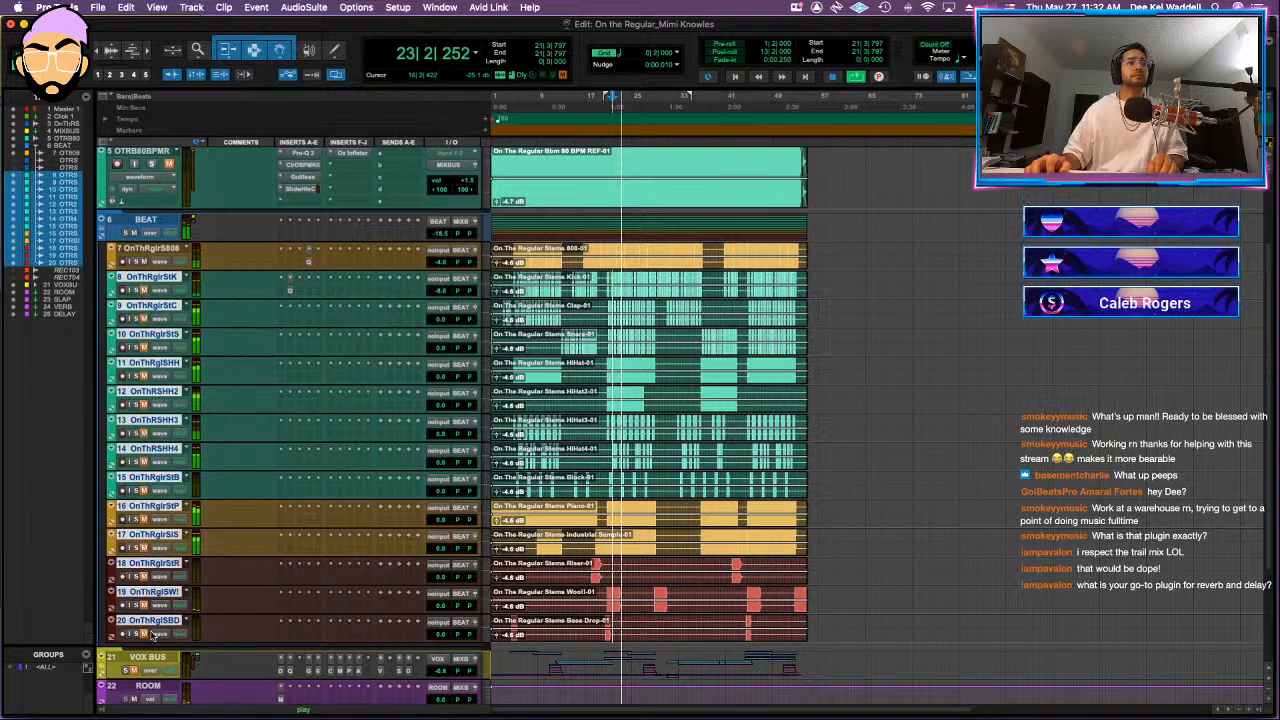
- Select all beat stem clips from the 808 through the Bass Drop and raise their clip gain to -2.6 dB
{"action": "scroll", "coordinate": [152, 635], "scroll_direction": "down", "scroll_amount": 5}
{"action": "scroll", "coordinate": [208, 552], "scroll_direction": "up", "scroll_amount": 10}
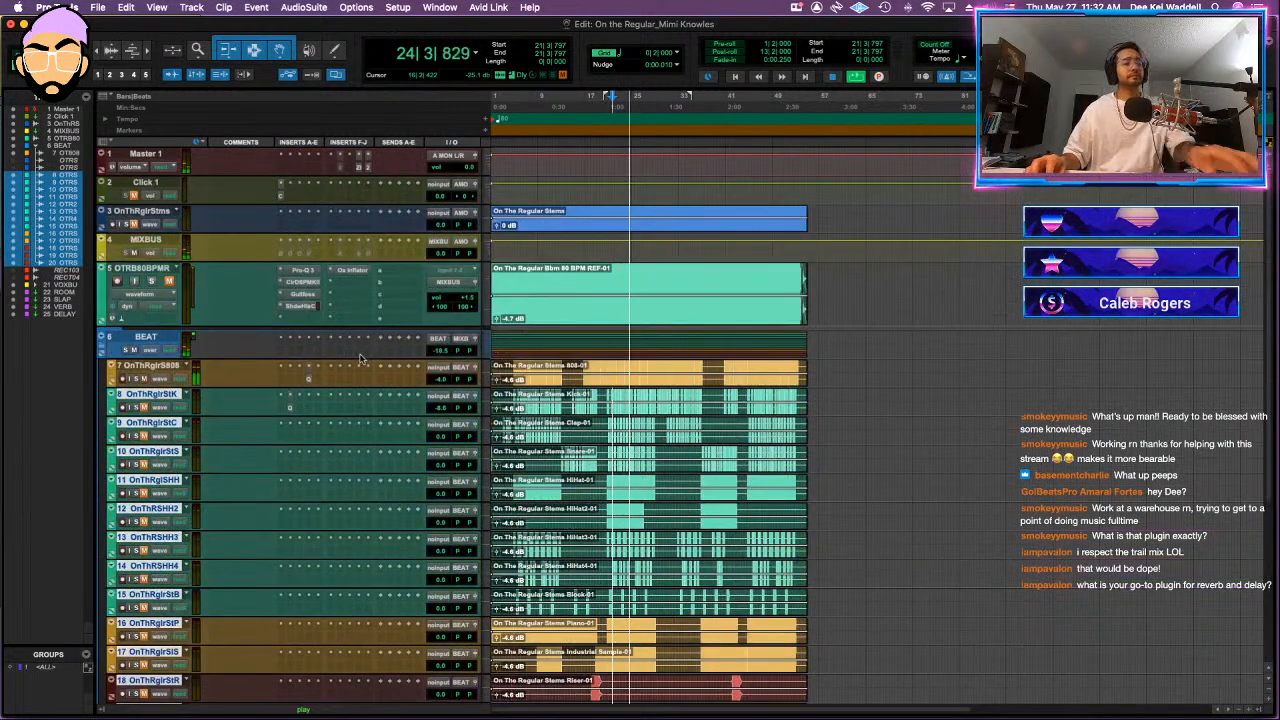
{"action": "left_click_drag", "start_coordinate": [845, 370], "coordinate": [459, 645]}
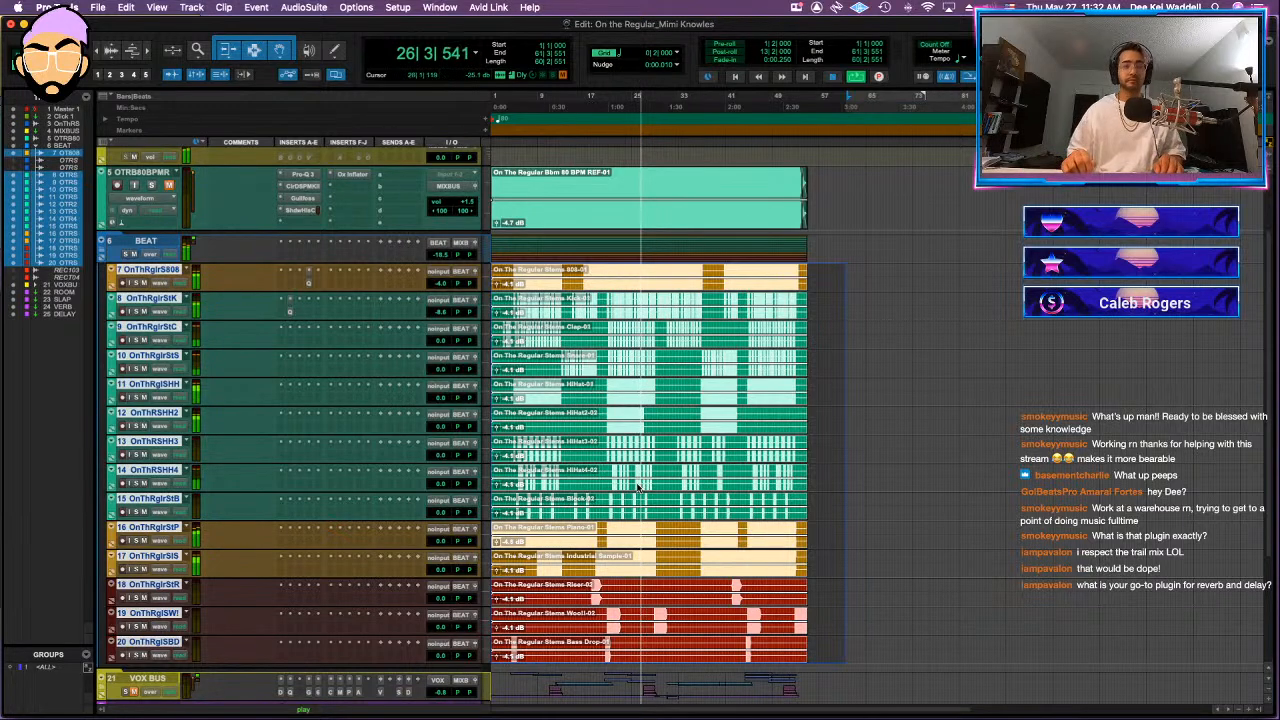
{"action": "key", "text": "ctrl+shift+Up"}
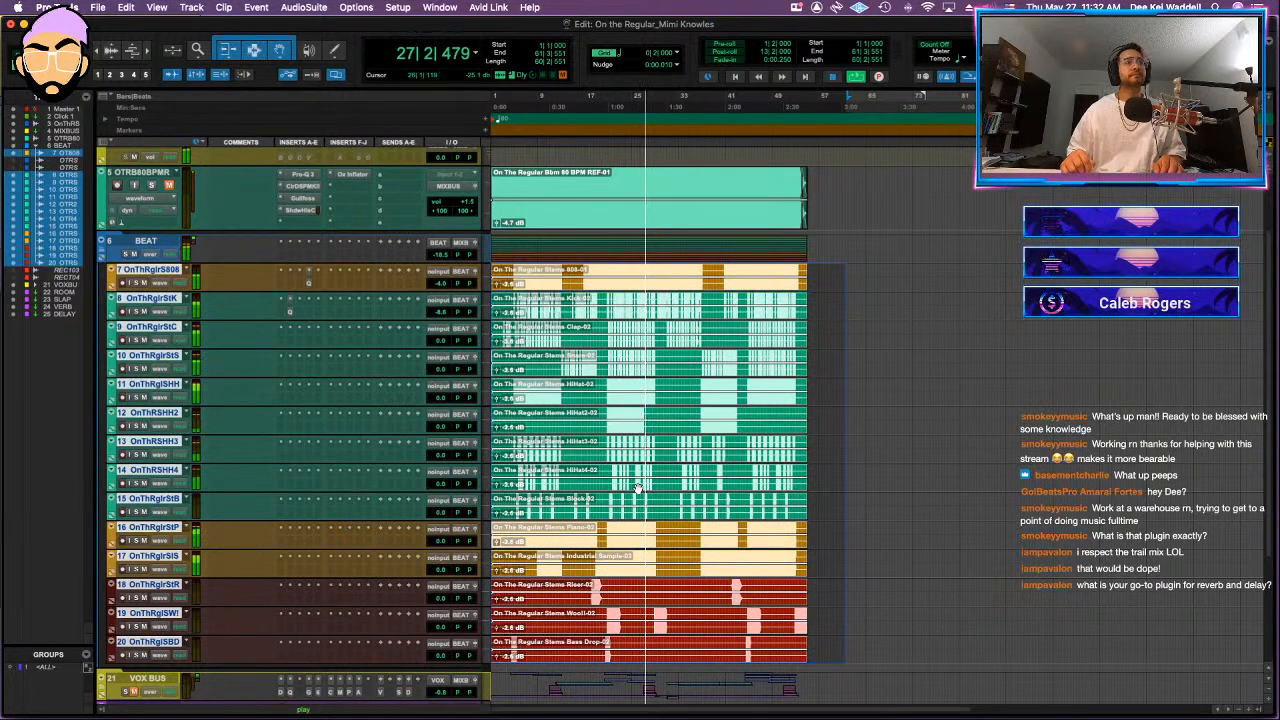
- Lower the clip gain of all selected beat stem clips to -11.6 dB, reset the BEAT bus volume to 0.0 dB, and stop playback
{"action": "key", "text": "ctrl+shift+Up"}
{"action": "key", "text": "ctrl+shift+Up"}
{"action": "key", "text": "ctrl+shift+Up"}
{"action": "key", "text": "ctrl+shift+Up"}
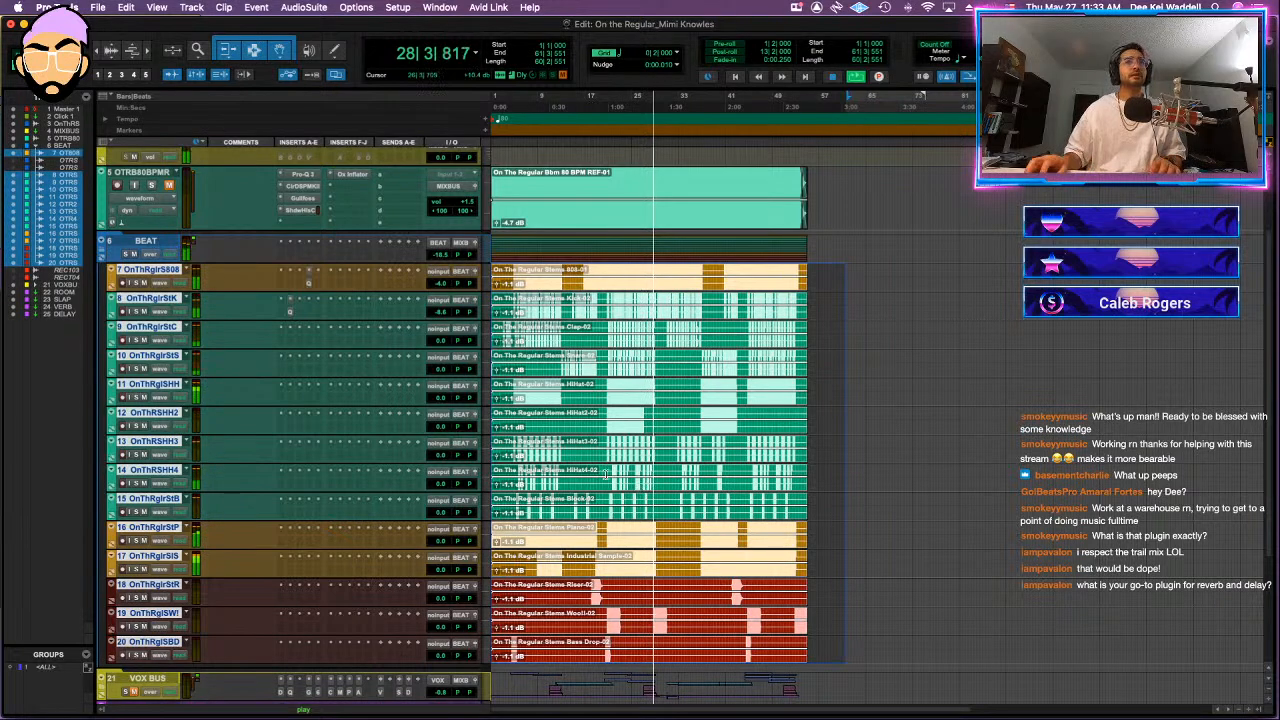
{"action": "key", "text": "ctrl+shift+Down"}
{"action": "key", "text": "ctrl+shift+Down"}
{"action": "key", "text": "ctrl+shift+Down"}
{"action": "key", "text": "ctrl+shift+Down"}
{"action": "key", "text": "ctrl+shift+Down"}
{"action": "key", "text": "ctrl+shift+Down"}
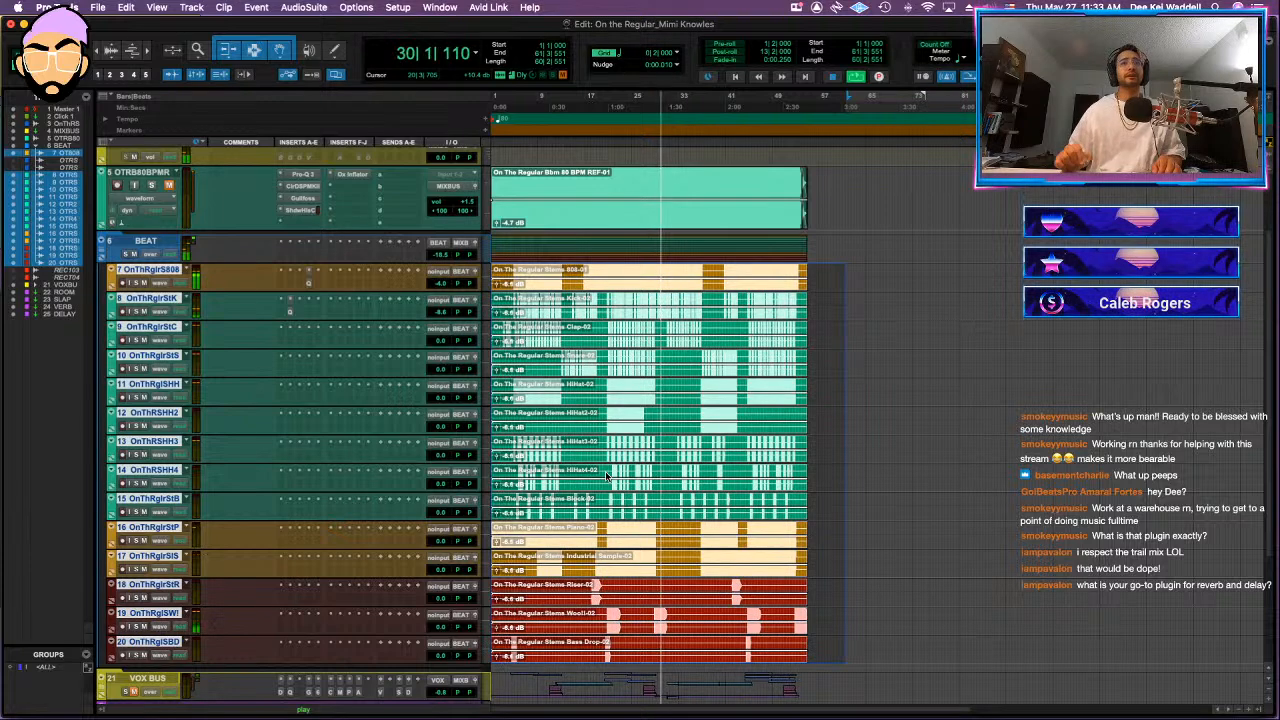
{"action": "key", "text": "ctrl+shift+Down"}
{"action": "key", "text": "ctrl+shift+Down"}
{"action": "left_click", "coordinate": [443, 256], "text": "alt"}
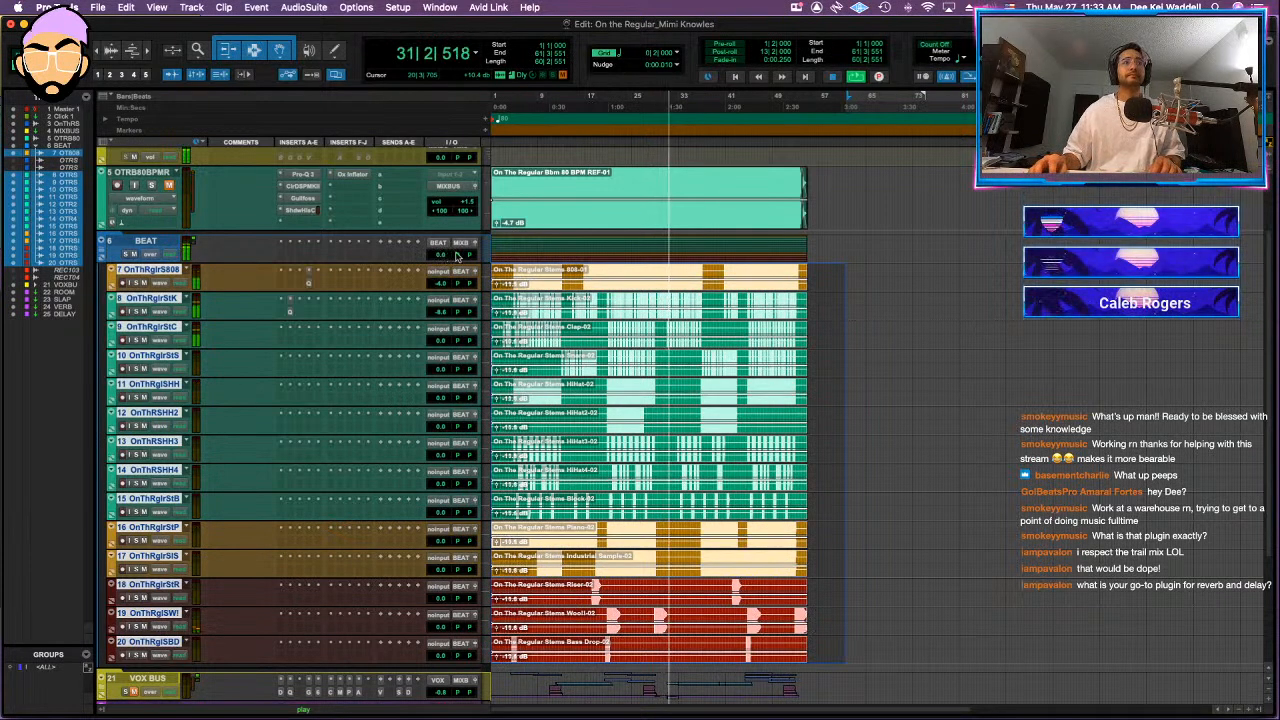
{"action": "key", "text": "space"}
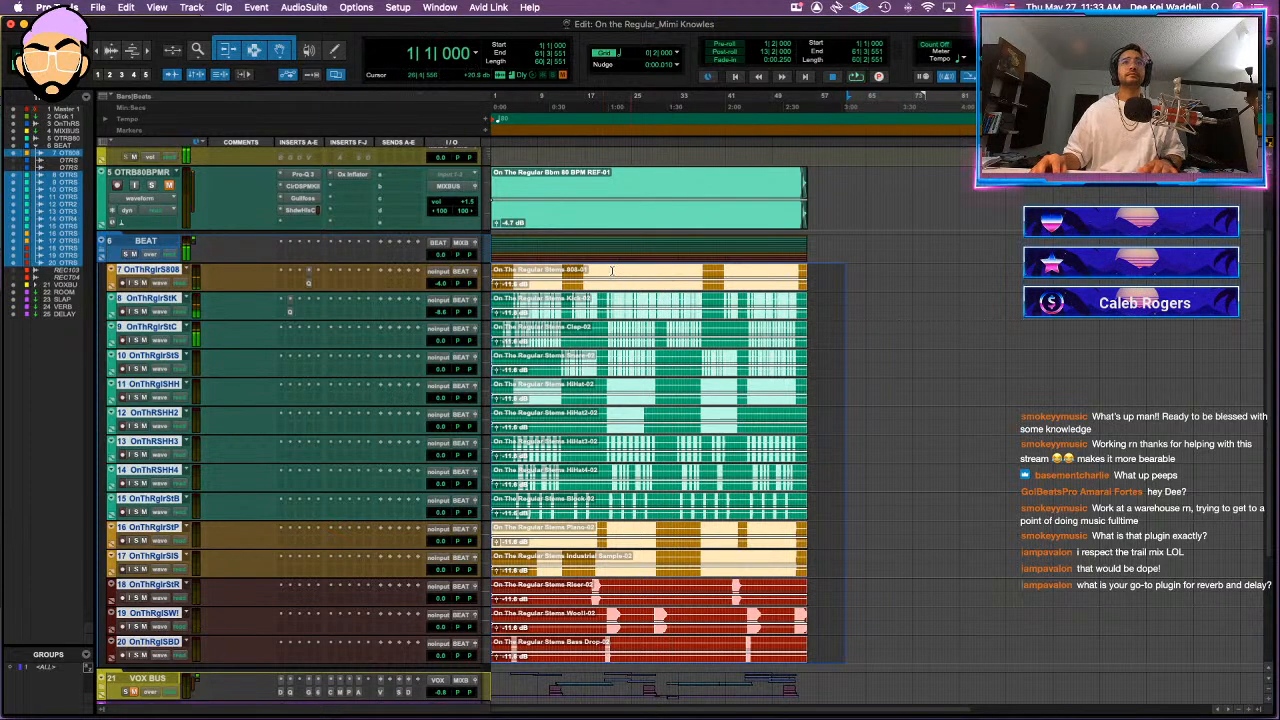
- Restart playback within the 808 clip, reselect all clips from the 808 through the Bass Drop, and lower their clip gain to -16.2 dB
{"action": "left_click", "coordinate": [612, 271]}
{"action": "key", "text": "space"}
{"action": "left_click_drag", "start_coordinate": [832, 274], "coordinate": [429, 661]}
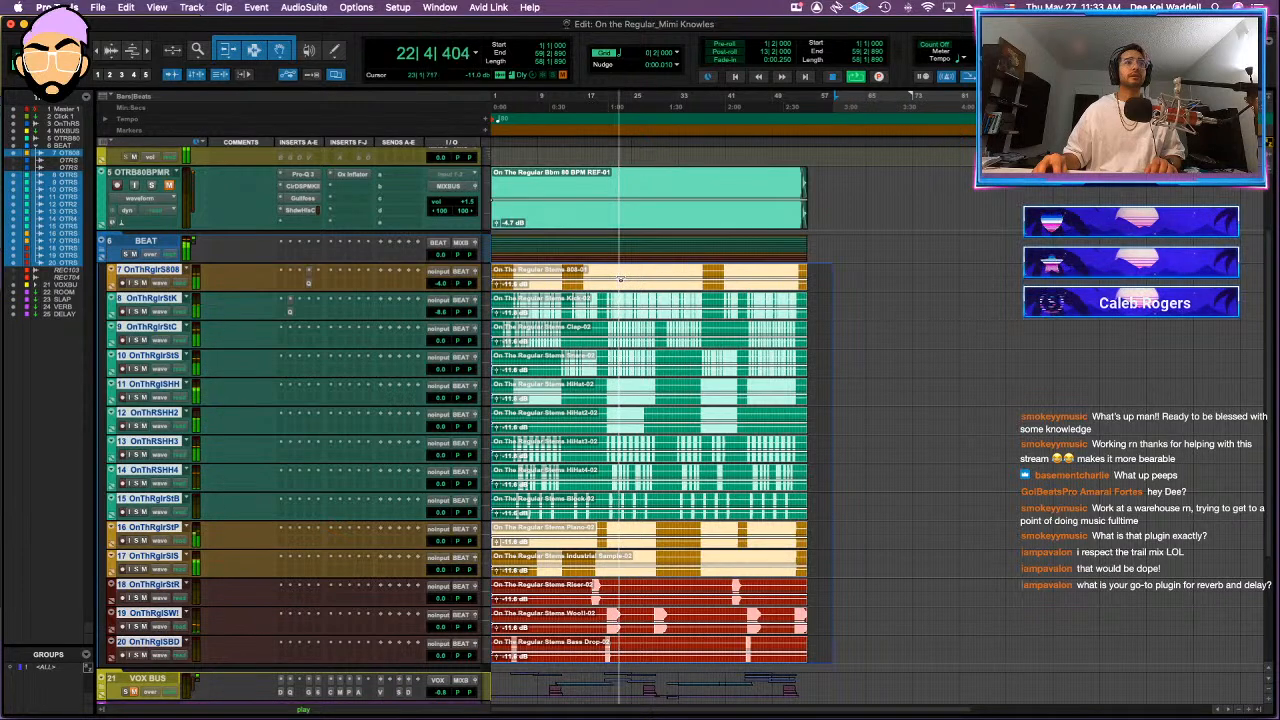
{"action": "left_click_drag", "start_coordinate": [620, 277], "coordinate": [620, 283]}
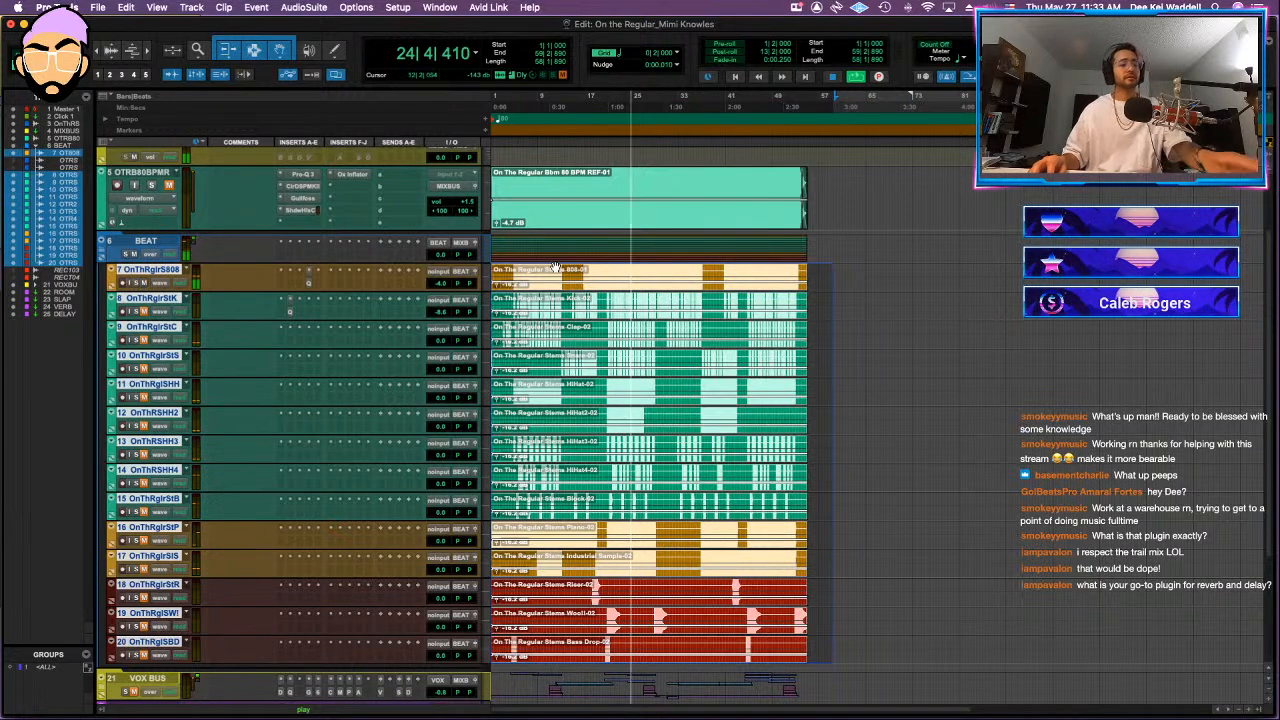
- Play from 20|4|182, set the 808's Pro-Q 3 high cut to 449.65 Hz, and move the EQ to insert slot A
{"action": "left_click", "coordinate": [607, 277]}
{"action": "key", "text": "t"}
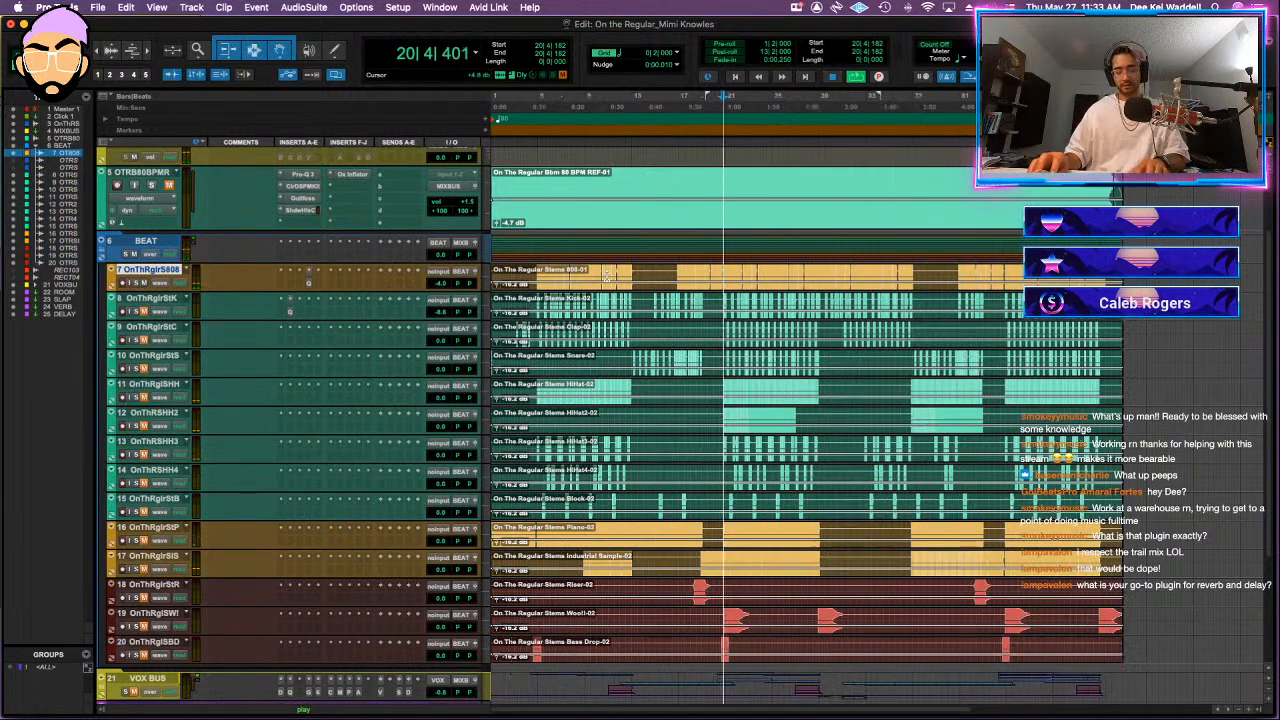
{"action": "key", "text": "t"}
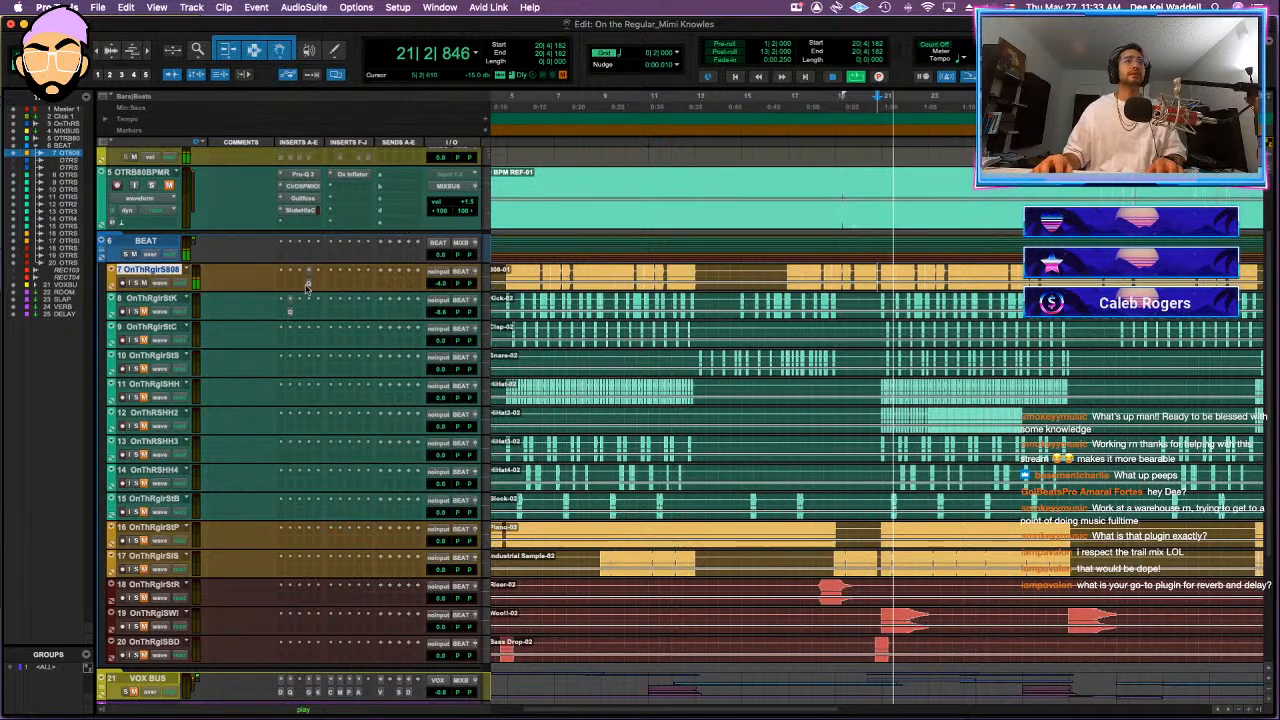
{"action": "left_click", "coordinate": [309, 284]}
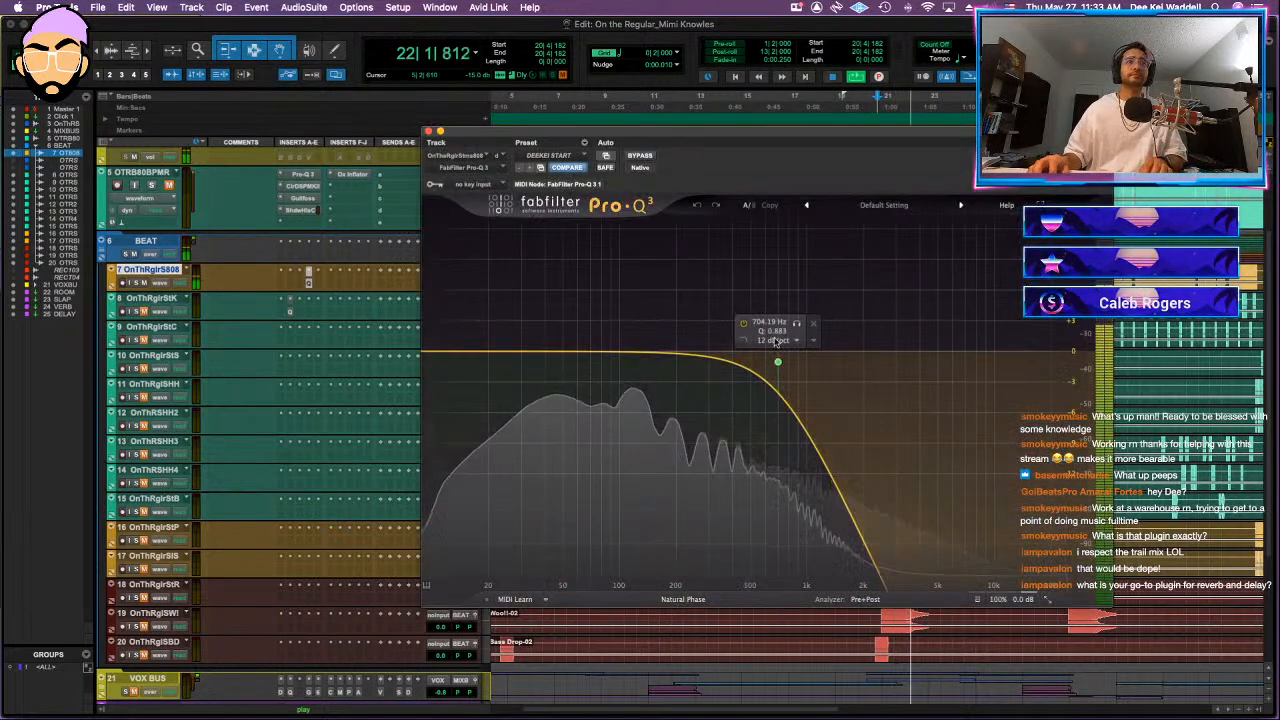
{"action": "left_click_drag", "start_coordinate": [779, 364], "coordinate": [741, 353]}
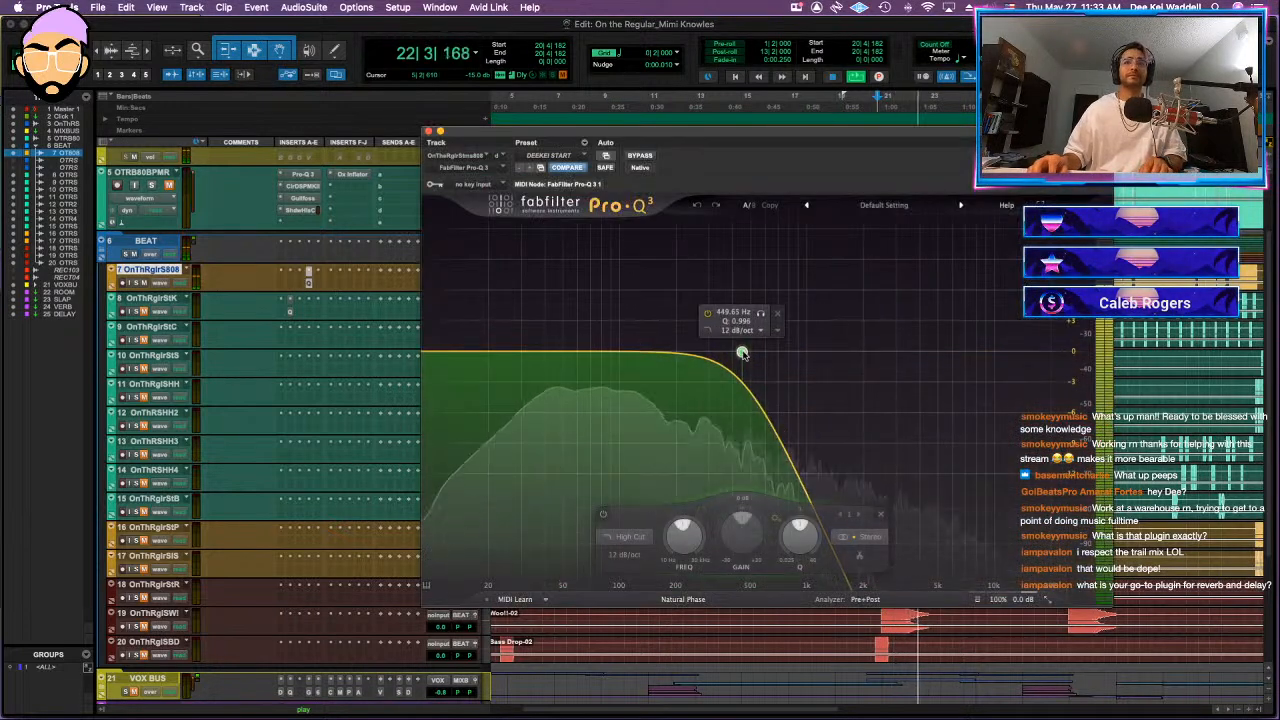
{"action": "left_click", "coordinate": [290, 283]}
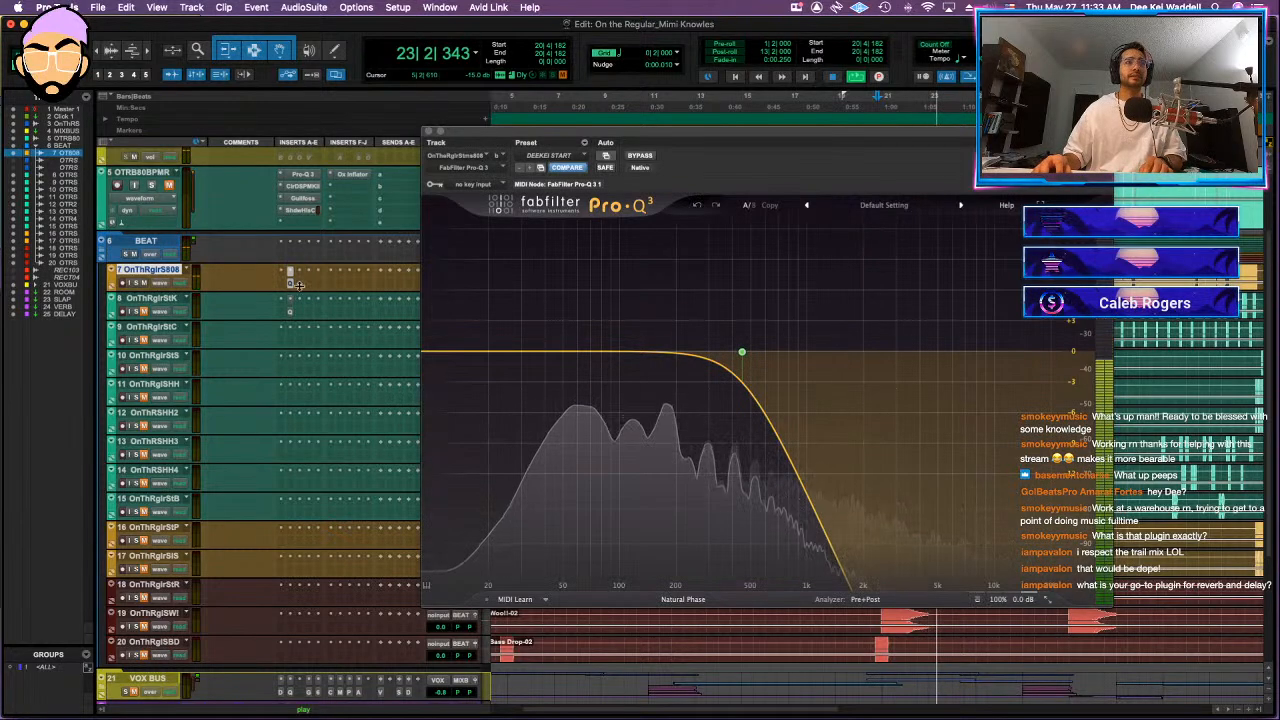
- Insert elysia phils cascade after the EQ on the 808 track and adjust its bias, grid and peak controls
{"action": "left_click", "coordinate": [300, 286]}
{"action": "key", "text": "Escape"}
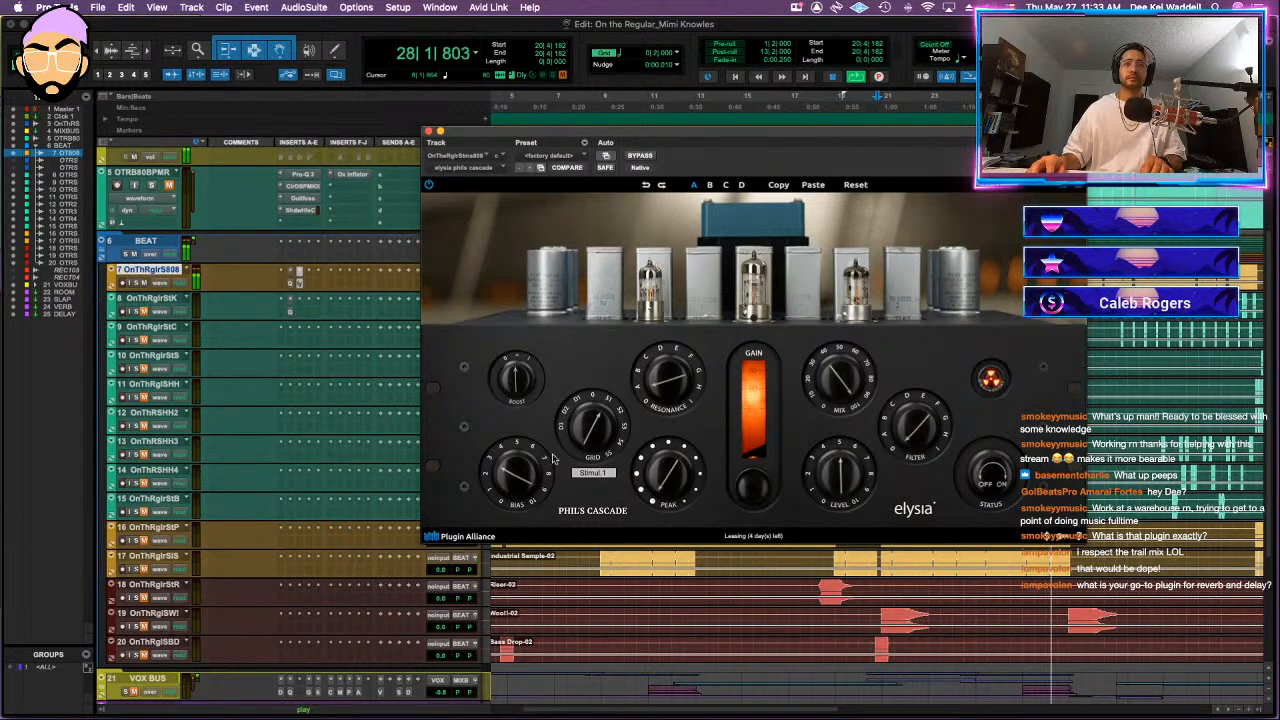
{"action": "left_click", "coordinate": [593, 472]}
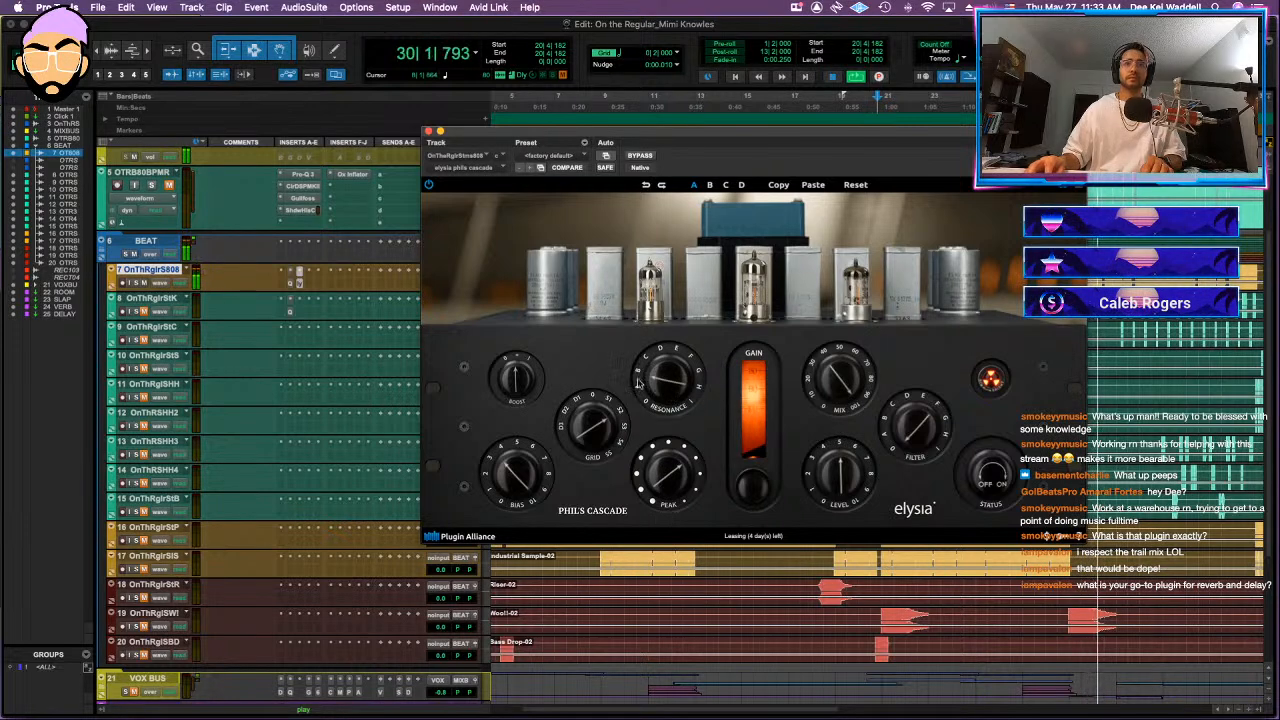
{"action": "left_click_drag", "start_coordinate": [676, 473], "coordinate": [670, 481]}
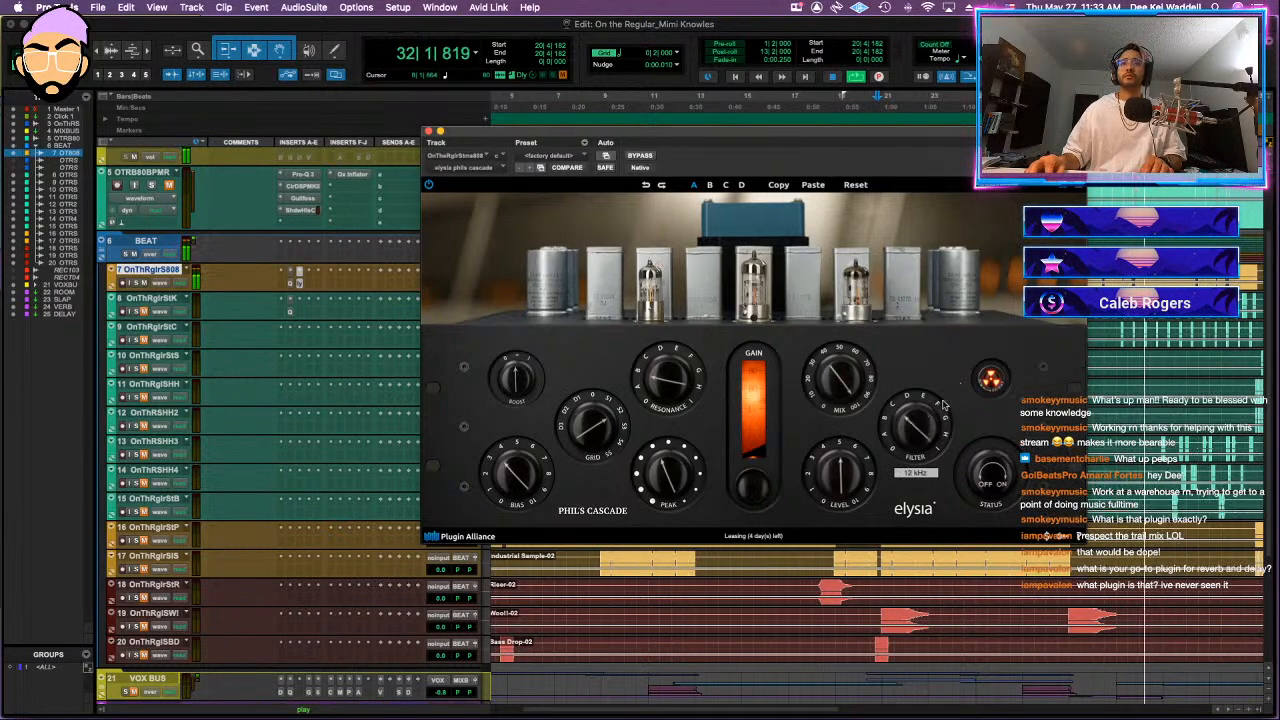
- Adjust the filter and level of the 808's elysia phils cascade and lower its mix to about 54%
{"action": "left_click_drag", "start_coordinate": [824, 447], "coordinate": [864, 236]}
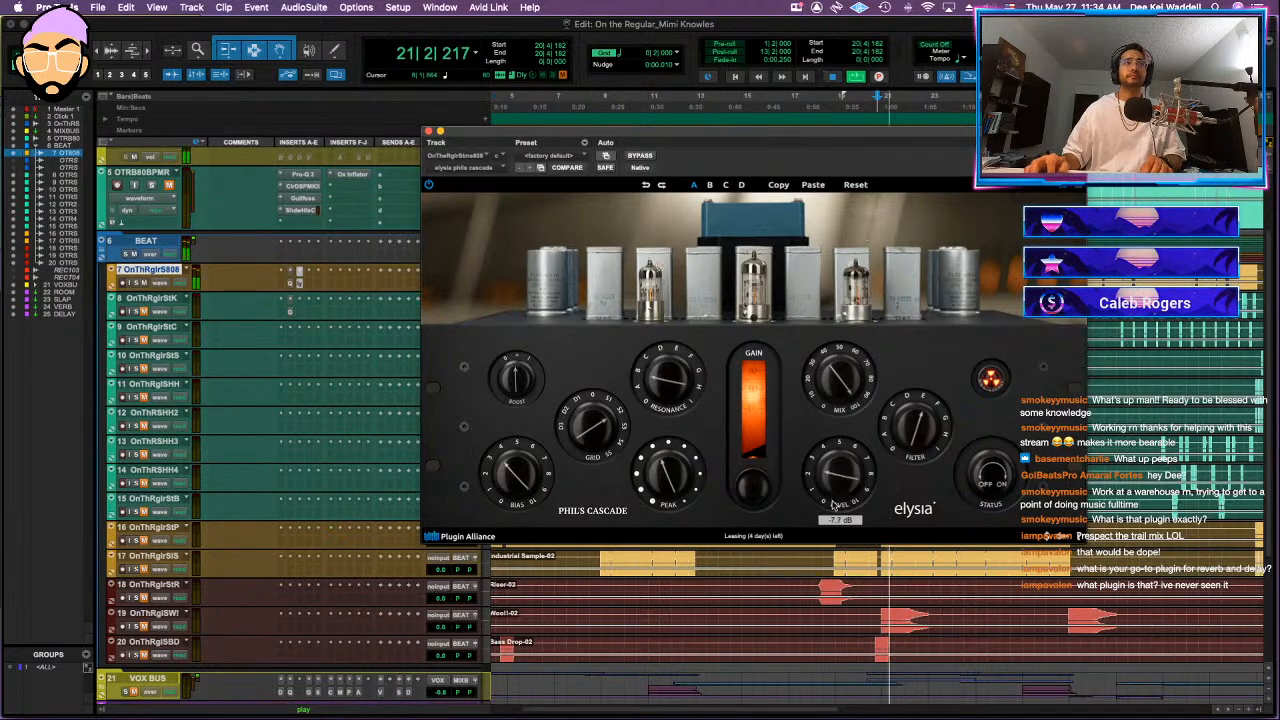
{"action": "left_click", "coordinate": [999, 483]}
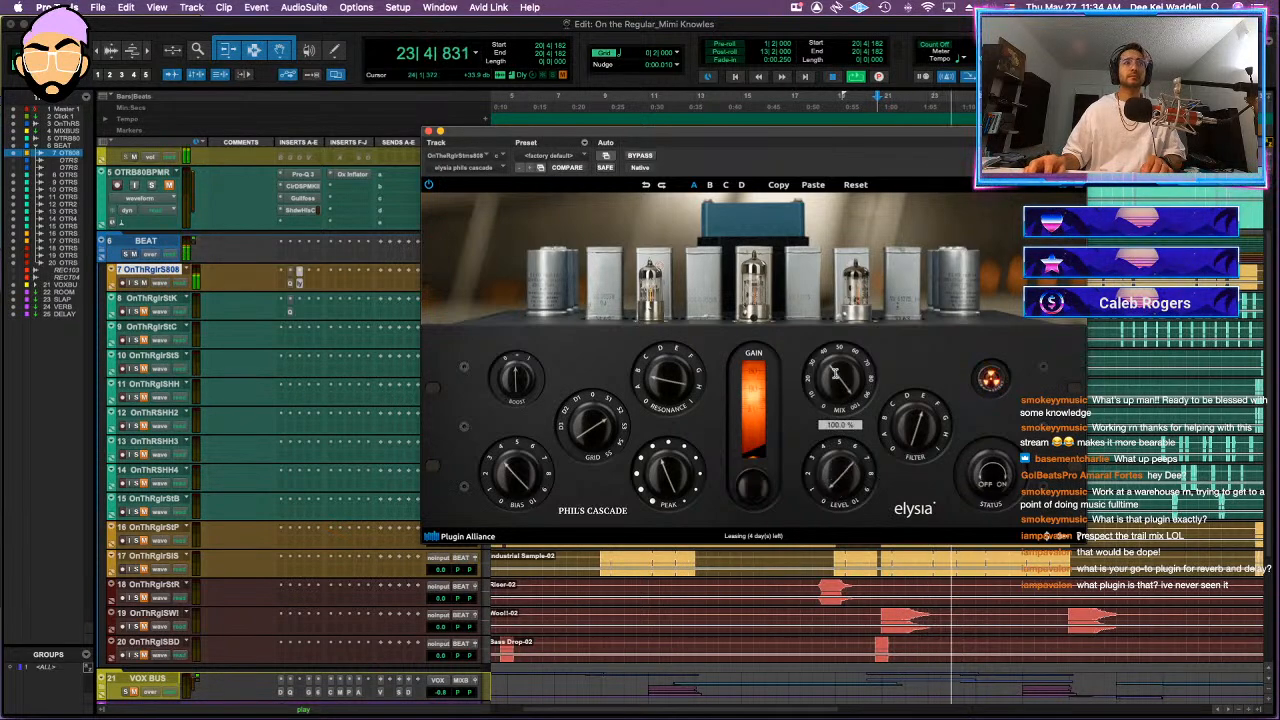
{"action": "key", "text": "space"}
{"action": "left_click_drag", "start_coordinate": [836, 373], "coordinate": [836, 428]}
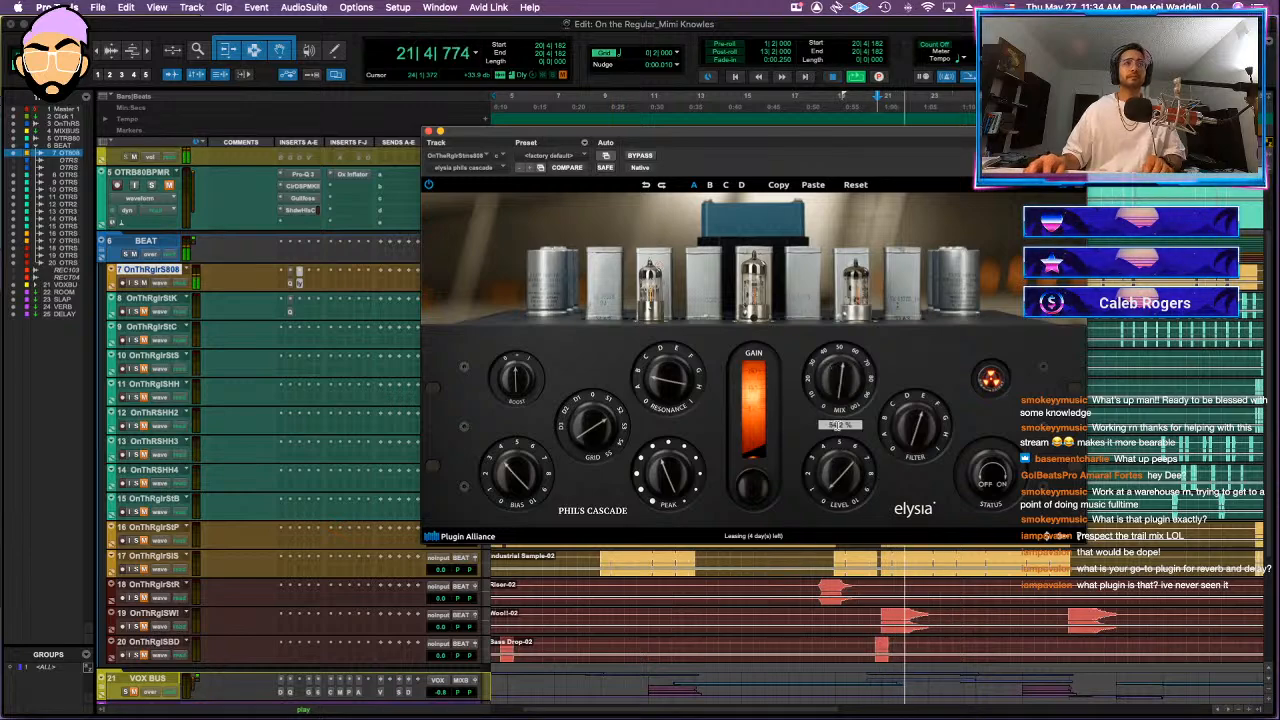
- Compare the 808 with its Pro-Q 3 and phils cascade inserts bypassed and active, and close the plug-in window
{"action": "key", "text": "shift+a"}
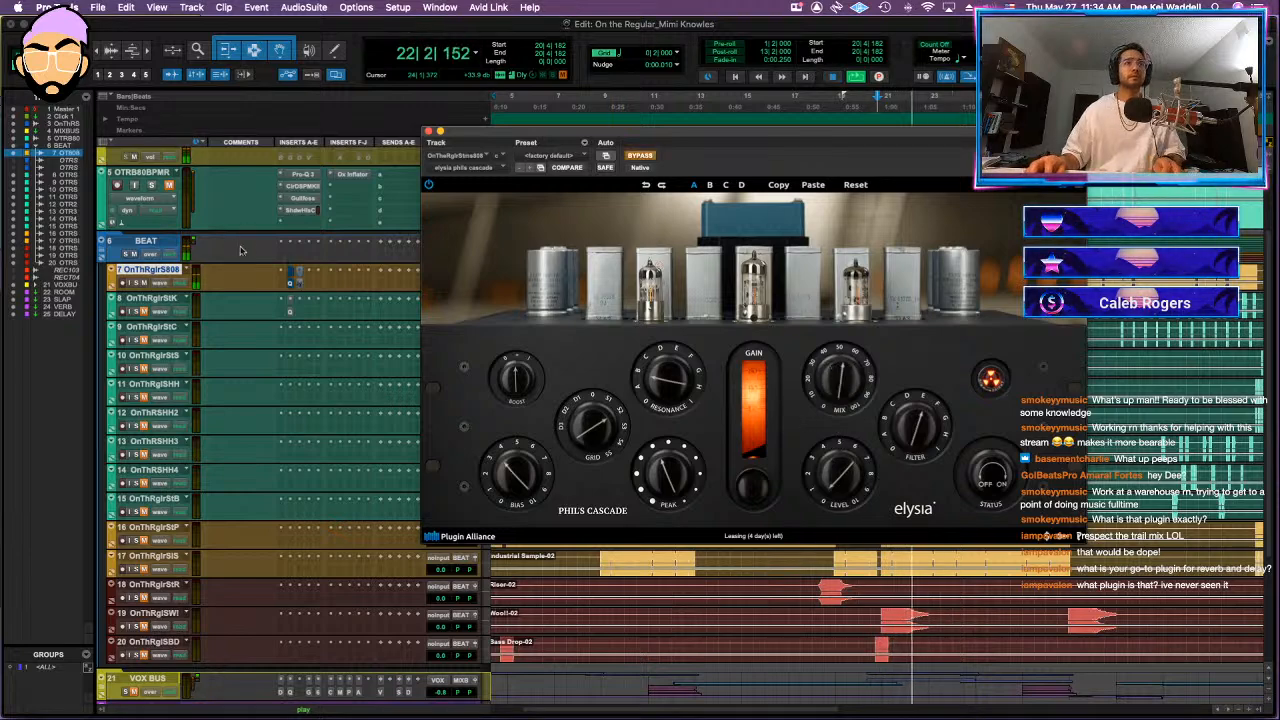
{"action": "left_click", "coordinate": [290, 283]}
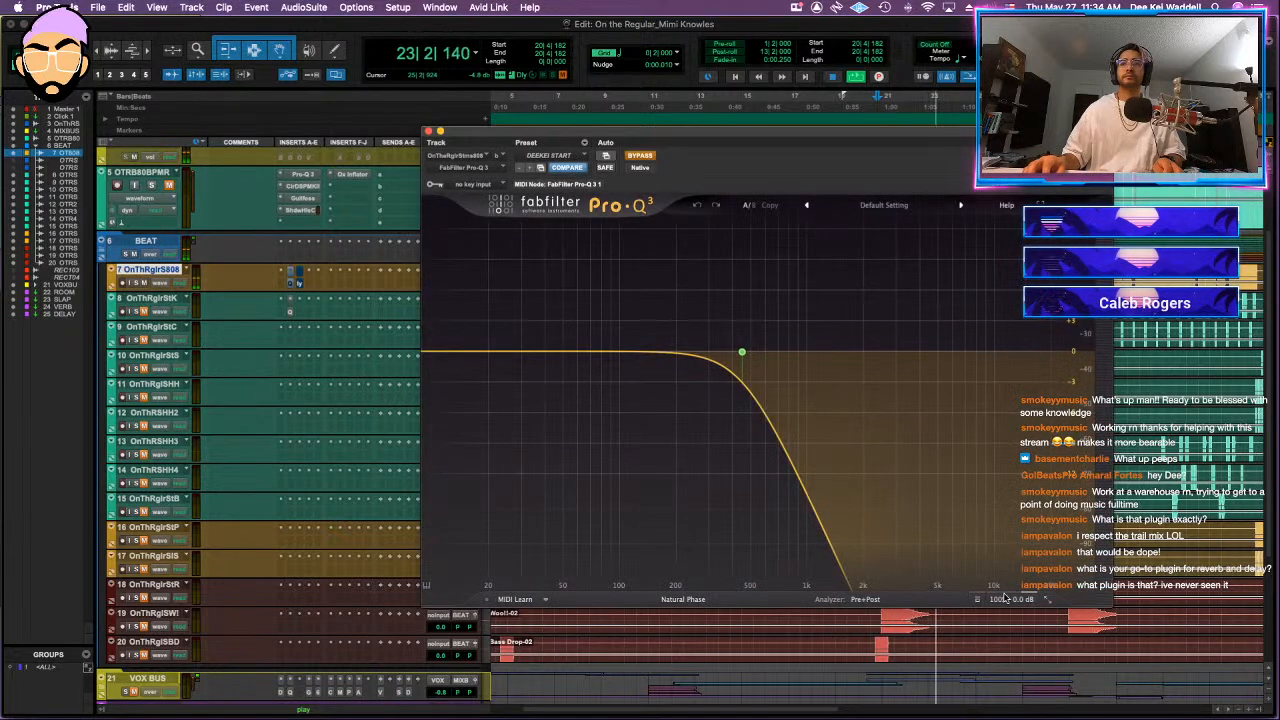
{"action": "key", "text": "shift+a"}
{"action": "left_click", "coordinate": [429, 131]}
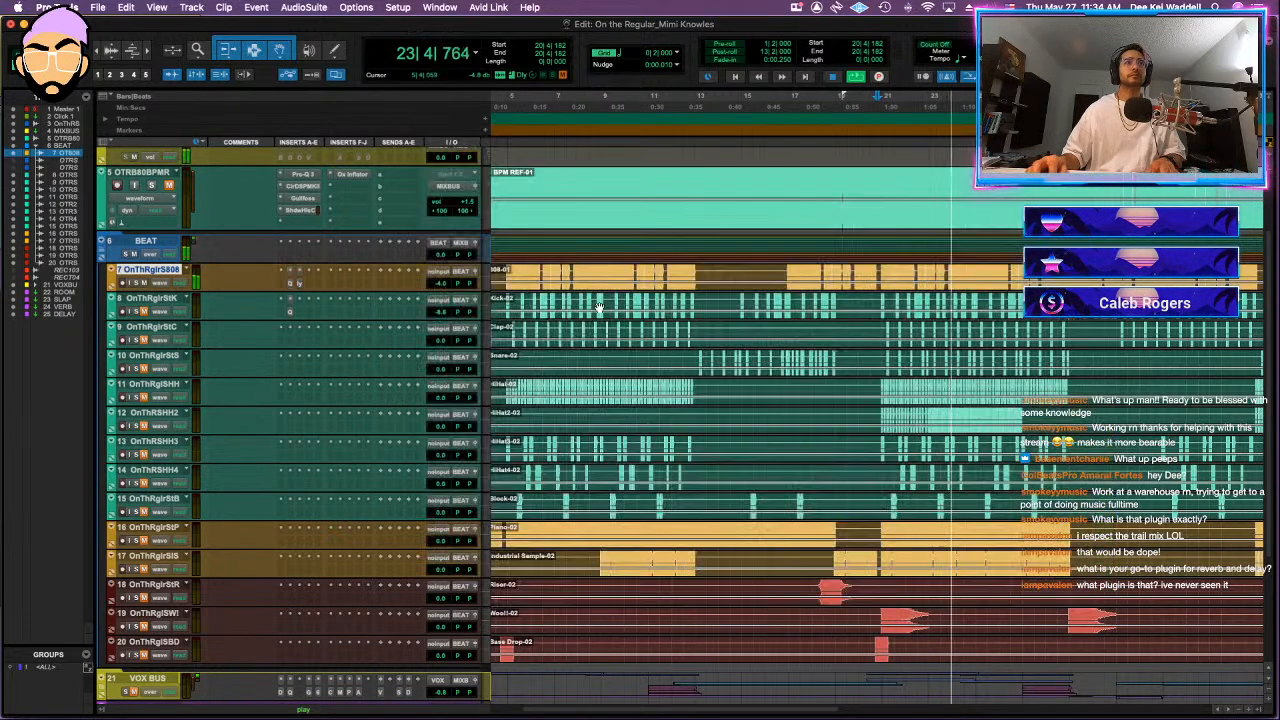
- During playback, compare the 808 track with its A–E inserts bypassed and active, and save the session
{"action": "left_click_drag", "start_coordinate": [611, 284], "coordinate": [614, 278]}
{"action": "key", "text": "r"}
{"action": "key", "text": "r"}
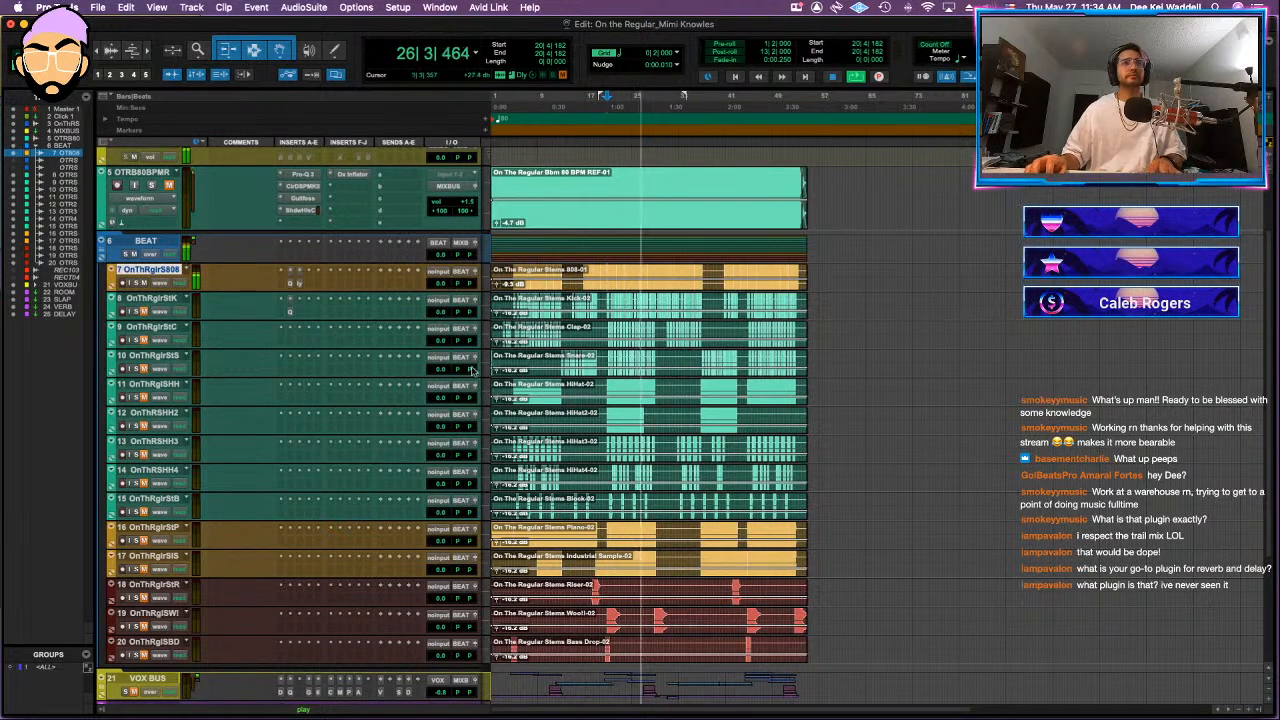
{"action": "key", "text": "t"}
{"action": "key", "text": "shift+a"}
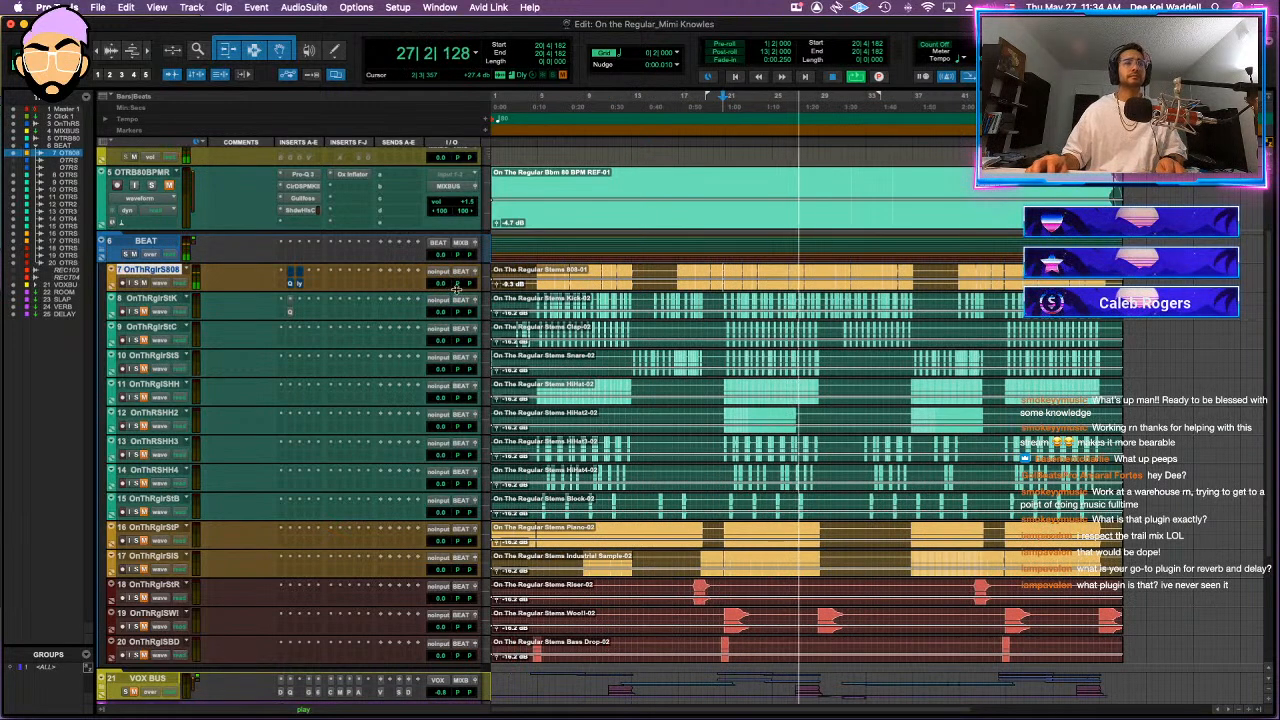
{"action": "key", "text": "shift+a"}
{"action": "key", "text": "super+s"}
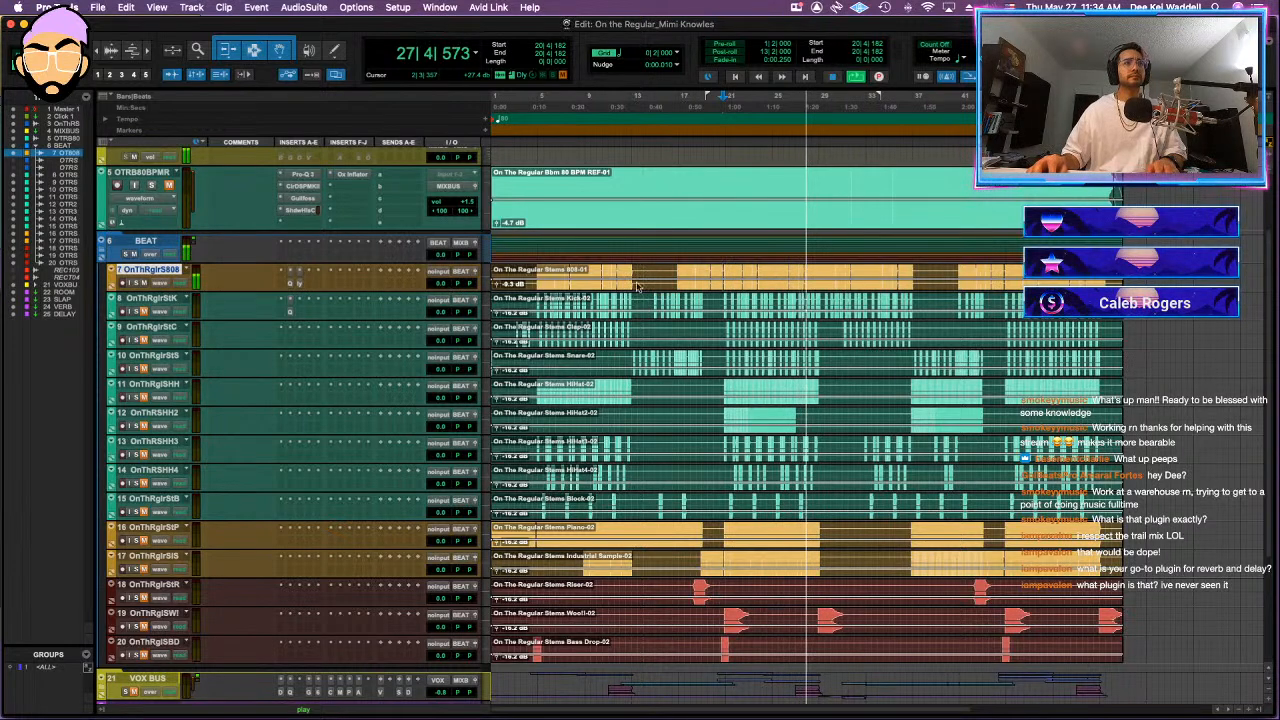
- Check the 808 track's elysia phils cascade plugin with and without bypass, save the session, and close the plugin window
{"action": "key", "text": "ctrl+alt+super+w"}
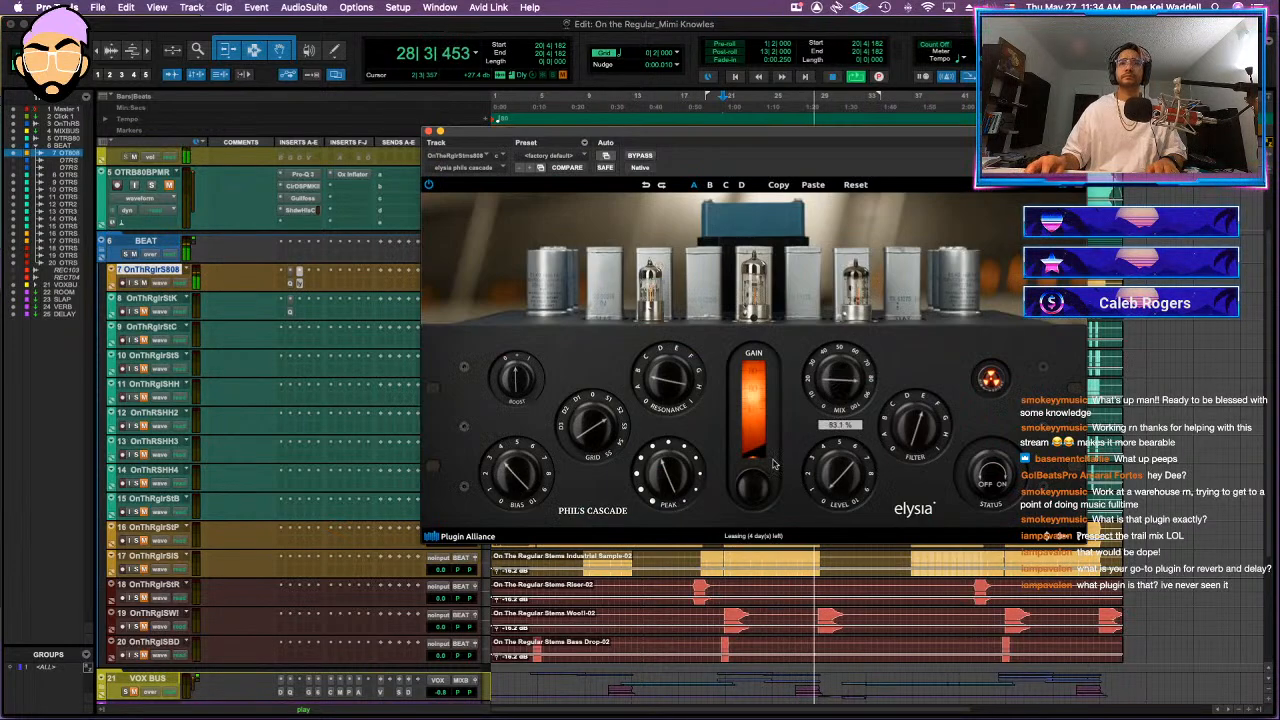
{"action": "mouse_move", "coordinate": [746, 499]}
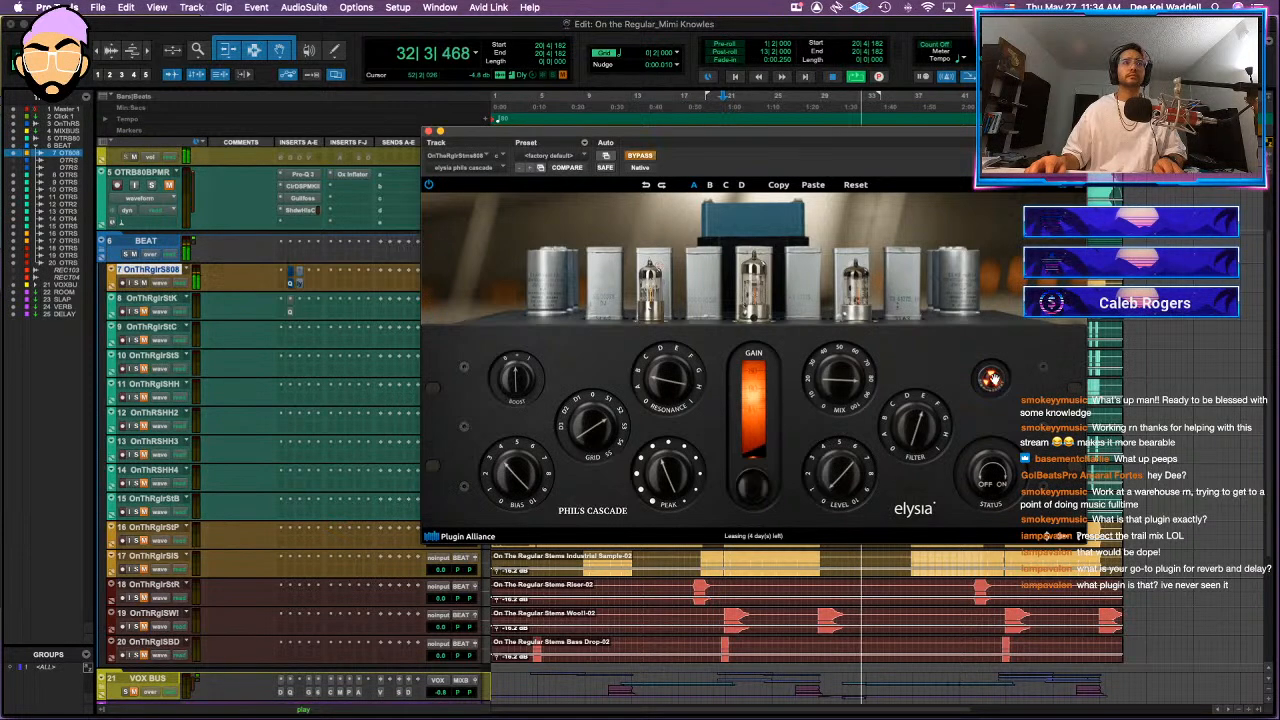
{"action": "key", "text": "super+s"}
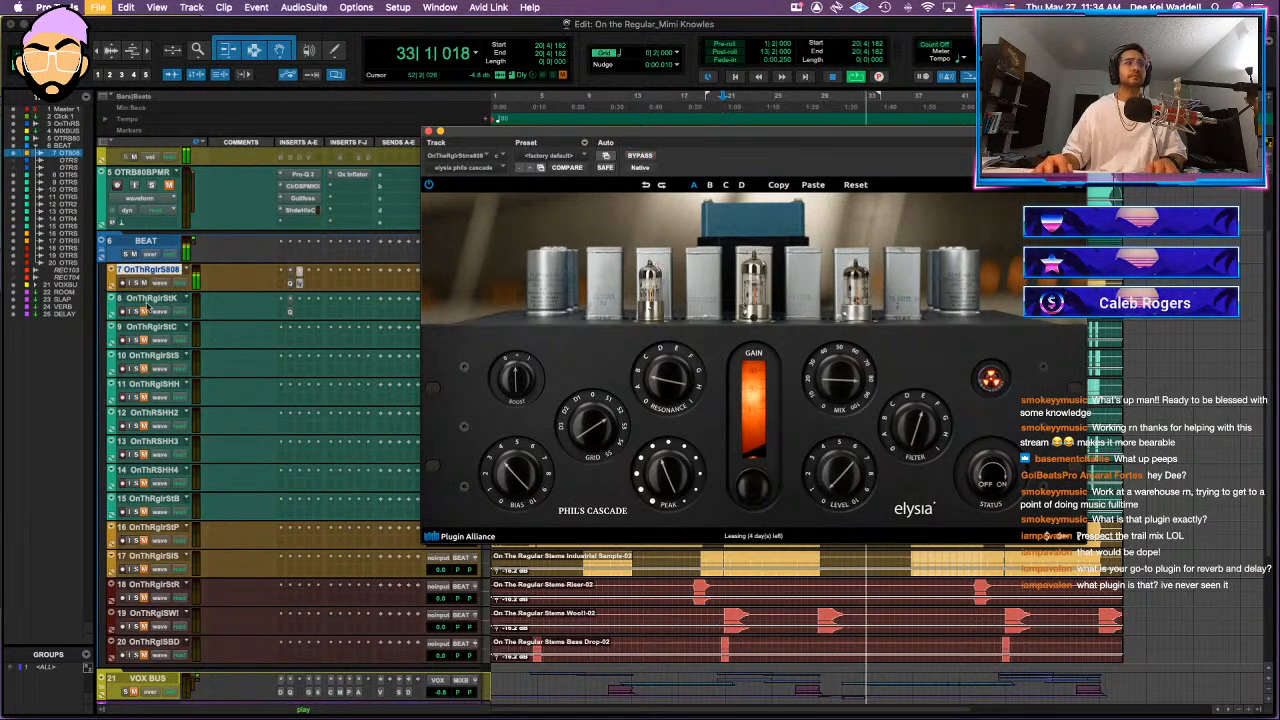
{"action": "left_click", "coordinate": [428, 132]}
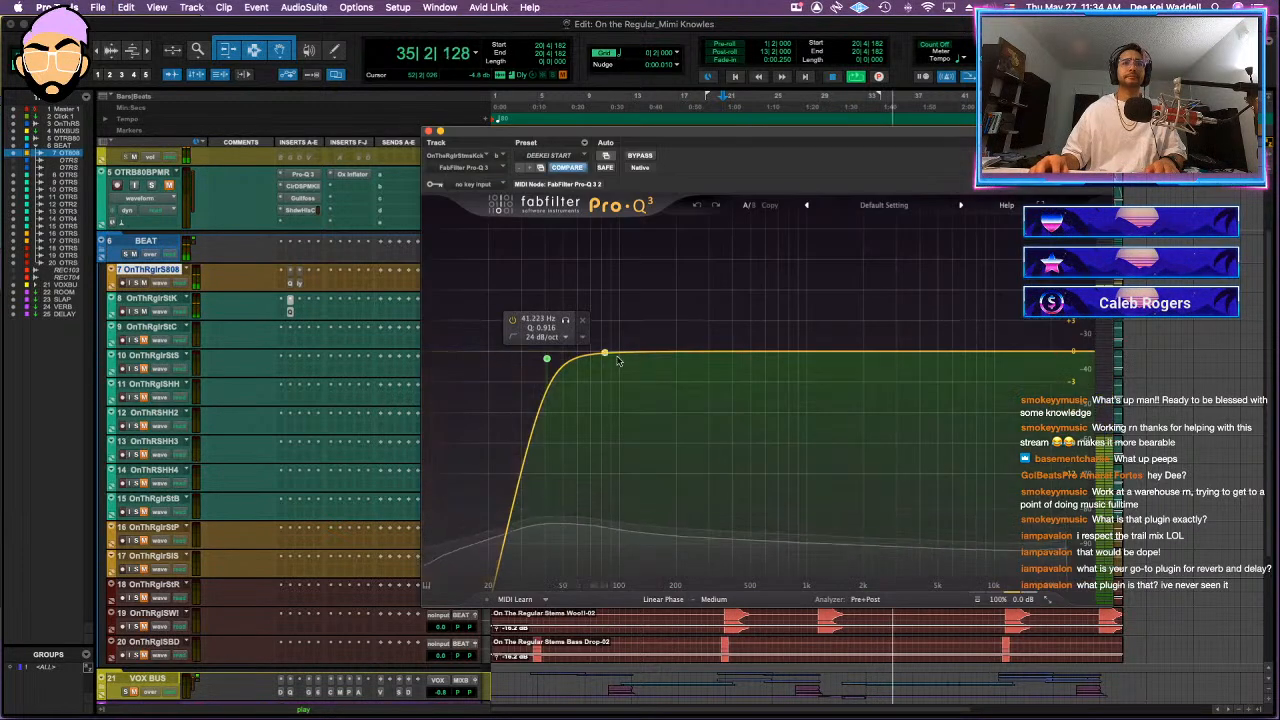
- In the kick's Pro-Q 3, add a bell at about 99 Hz with +0.42 dB gain and +1.25 dB dynamic range, and stop playback
{"action": "left_click_drag", "start_coordinate": [618, 355], "coordinate": [618, 351]}
{"action": "left_click_drag", "start_coordinate": [620, 508], "coordinate": [620, 501]}
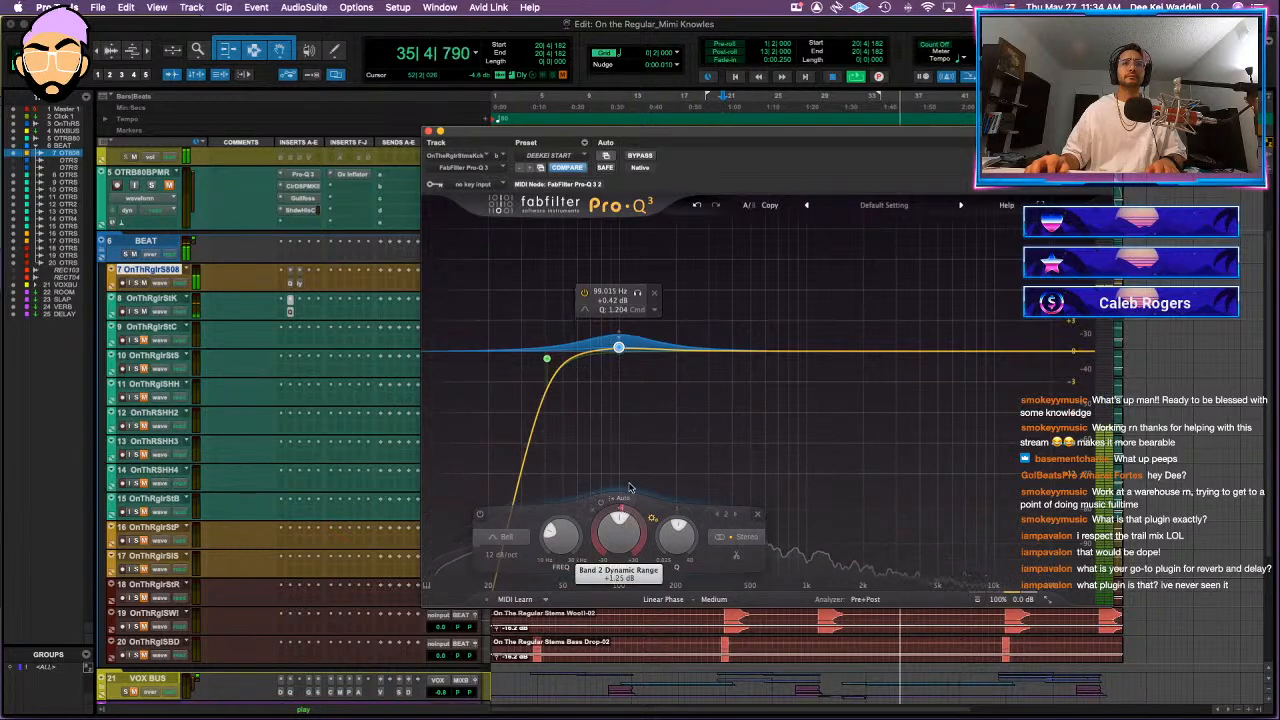
{"action": "key", "text": "space"}
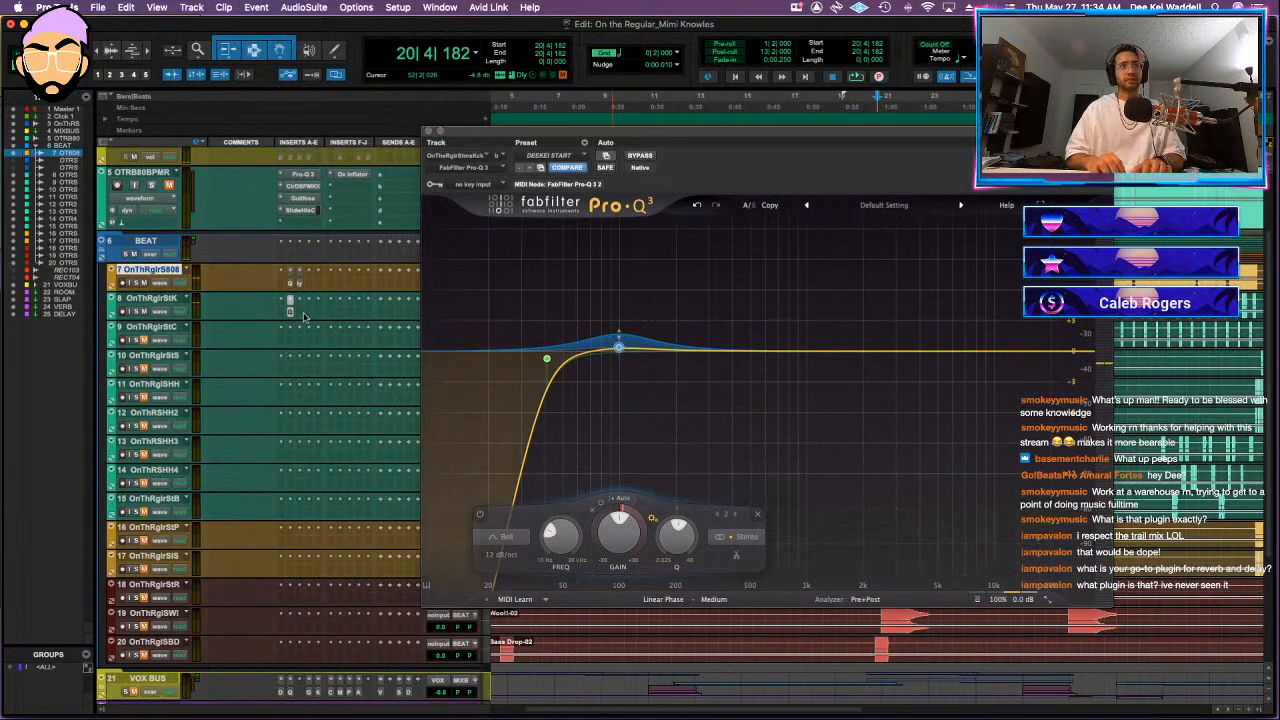
- Insert Neutron 2 Transient Shaper (stereo) on the kick track in the slot after its EQ
{"action": "left_click", "coordinate": [300, 318]}
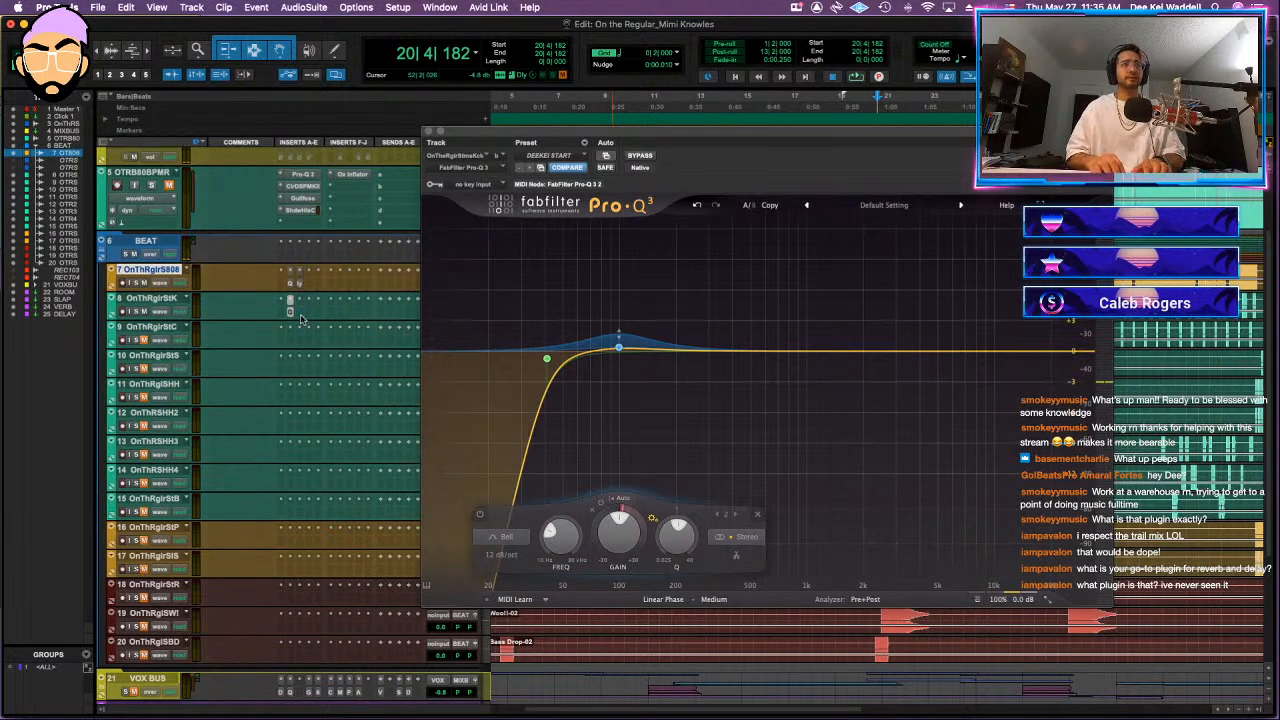
{"action": "type", "text": "transie"}
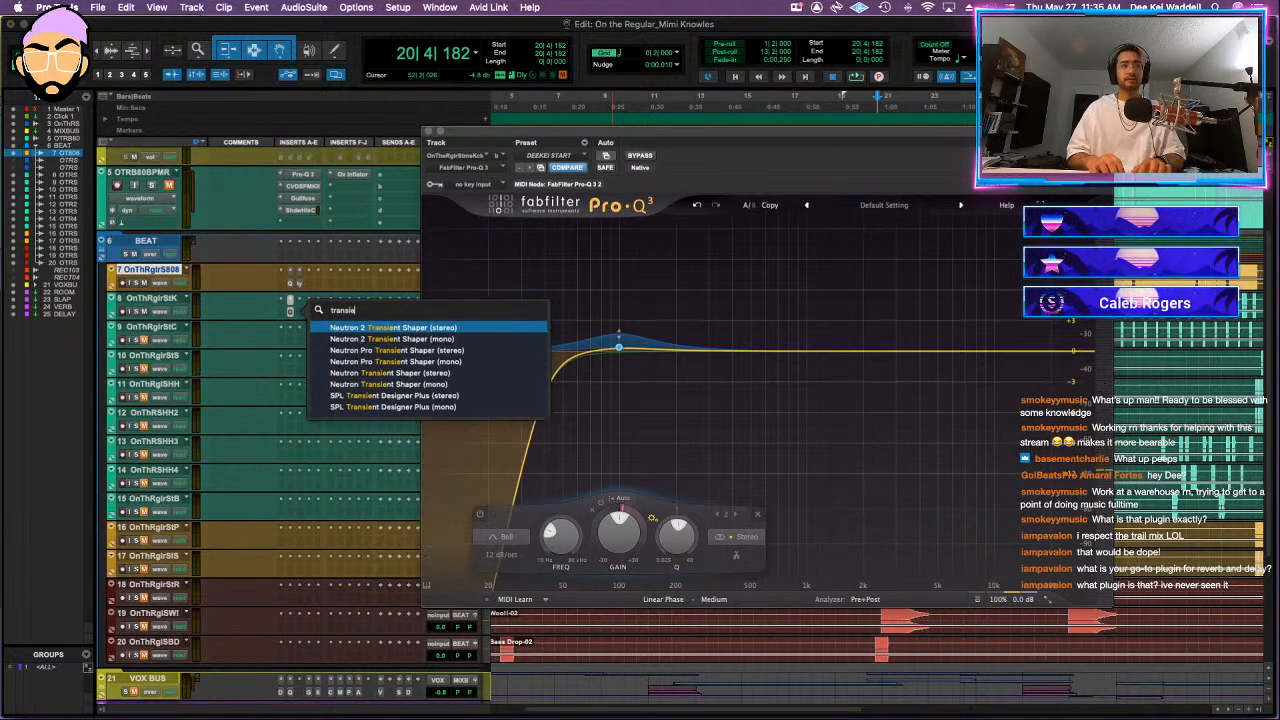
{"action": "key", "text": "Return"}
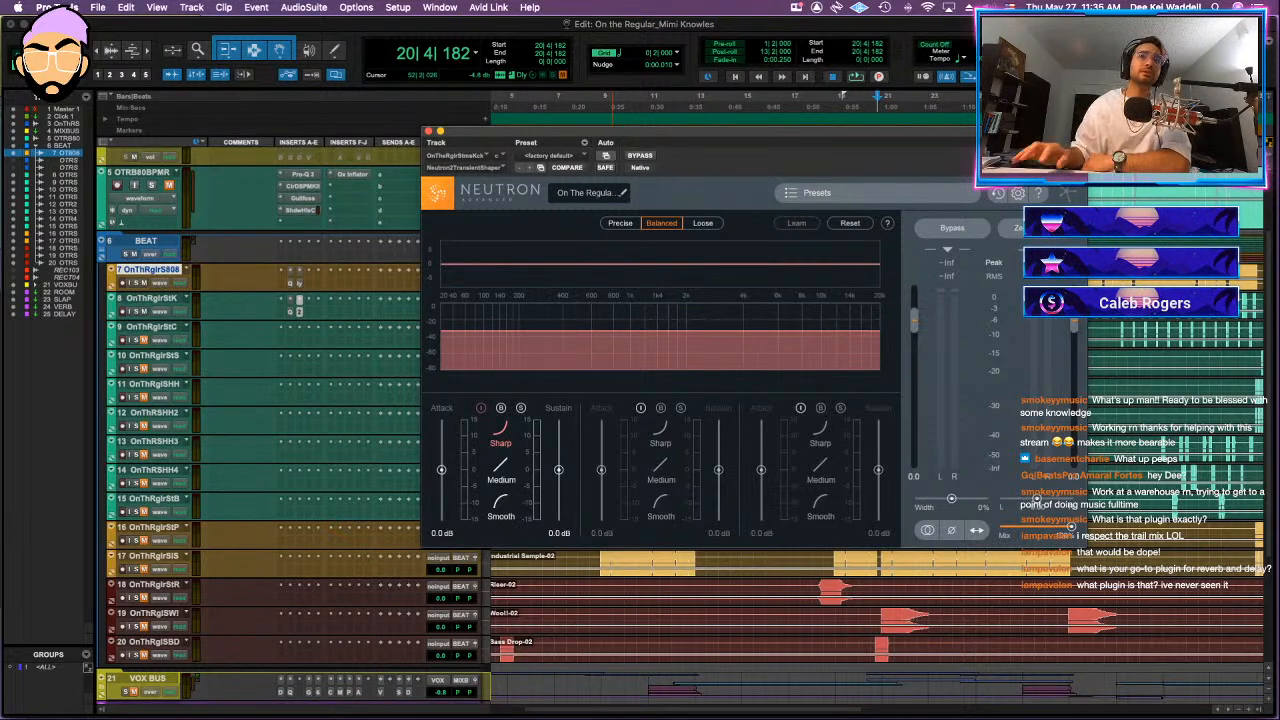
- Review the 808 track's elysia phils cascade and the DELAY track's Comeback Kid, closing each plugin window
{"action": "left_click", "coordinate": [296, 285]}
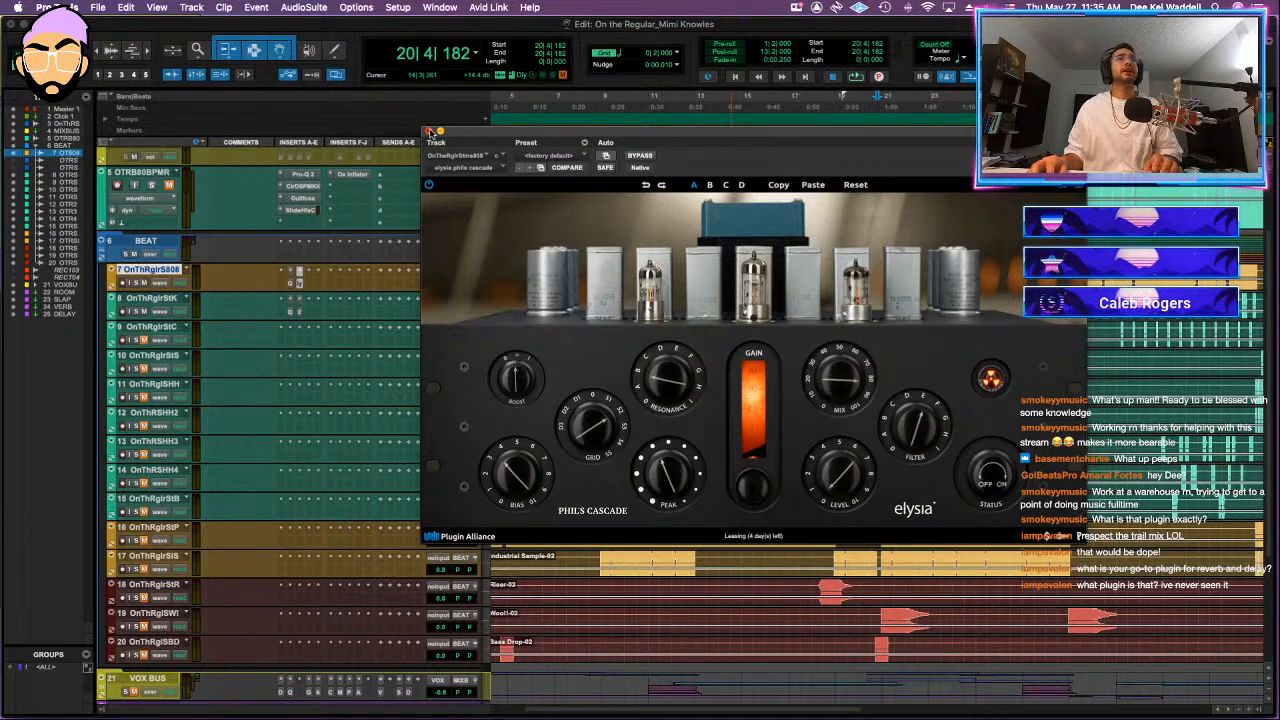
{"action": "left_click", "coordinate": [429, 131]}
{"action": "scroll", "coordinate": [398, 543], "scroll_direction": "down", "scroll_amount": 5}
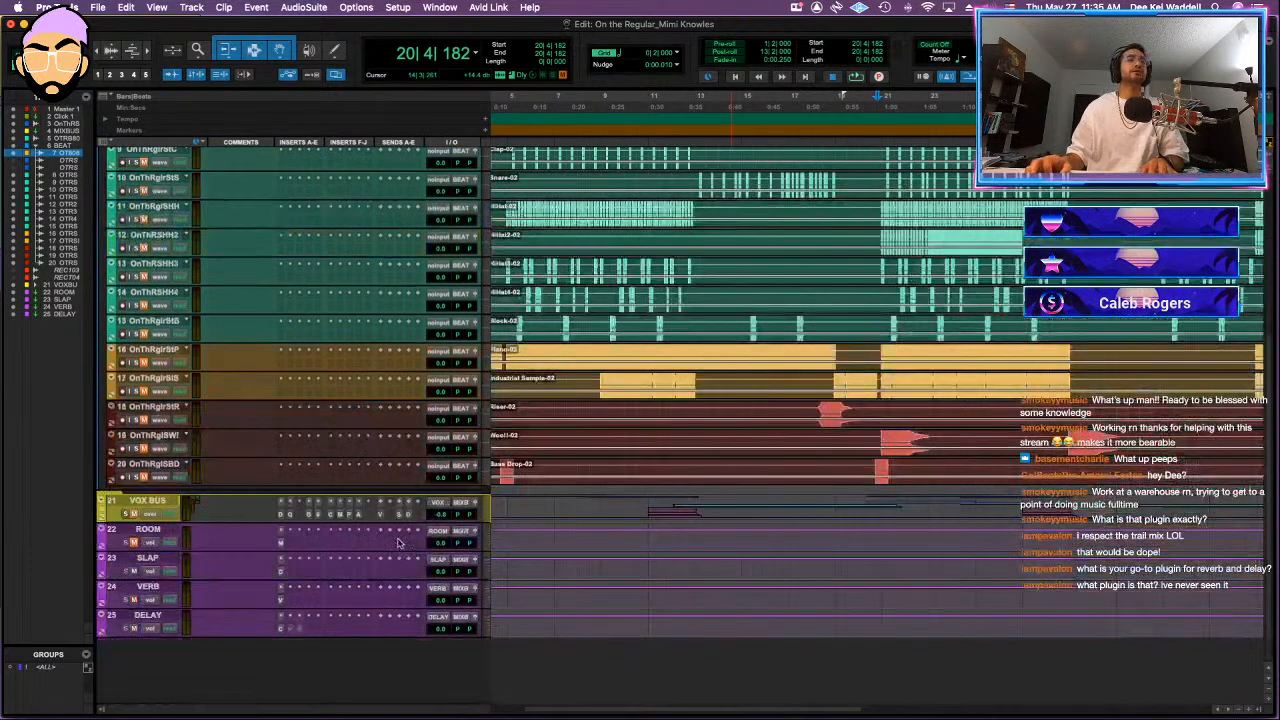
{"action": "left_click", "coordinate": [279, 628]}
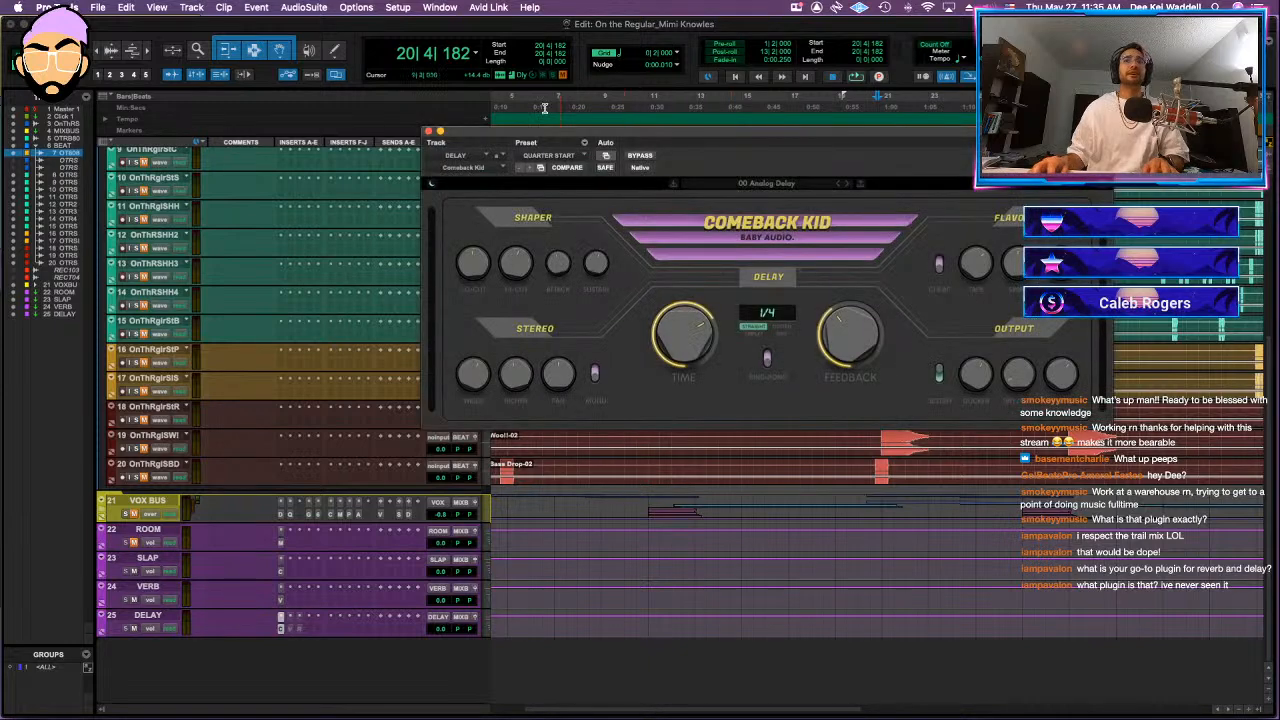
{"action": "left_click", "coordinate": [429, 131]}
- Extend the 808 clip's trimmed start back to the beginning of the song, and start playback from bar 21
{"action": "scroll", "coordinate": [612, 245], "scroll_direction": "up", "scroll_amount": 10}
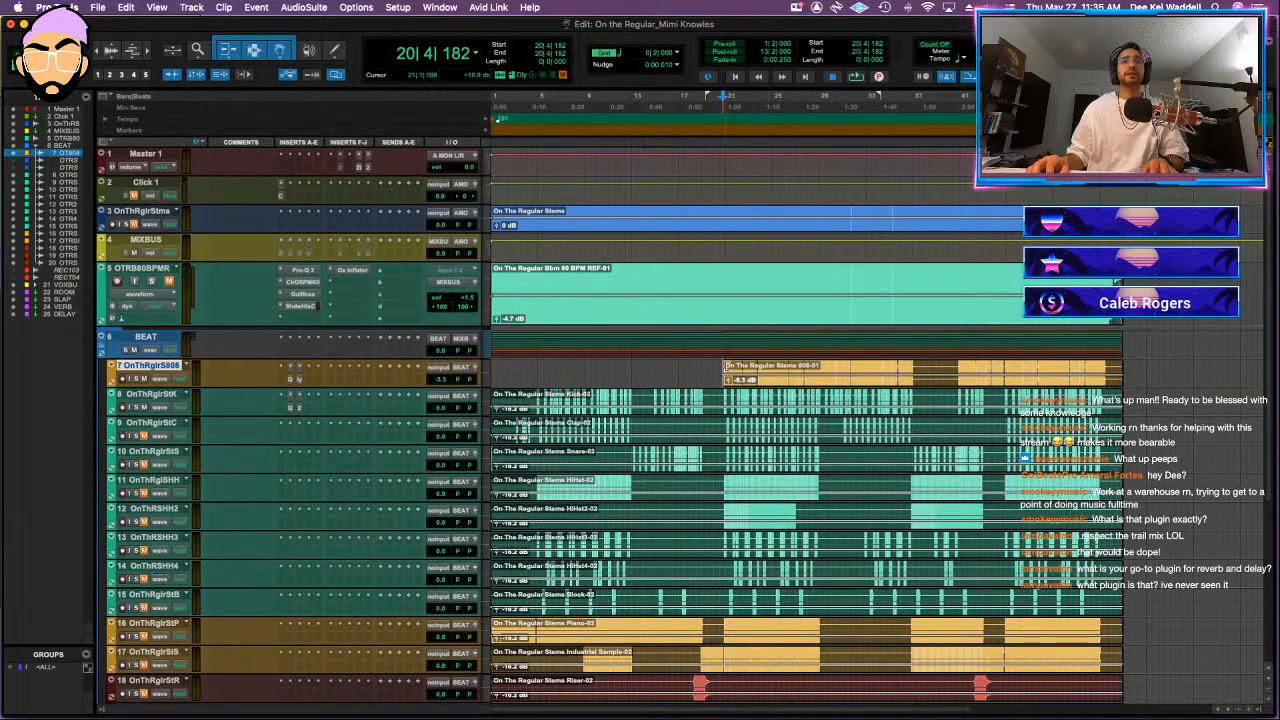
{"action": "left_click_drag", "start_coordinate": [727, 366], "coordinate": [351, 371]}
{"action": "left_click", "coordinate": [731, 362]}
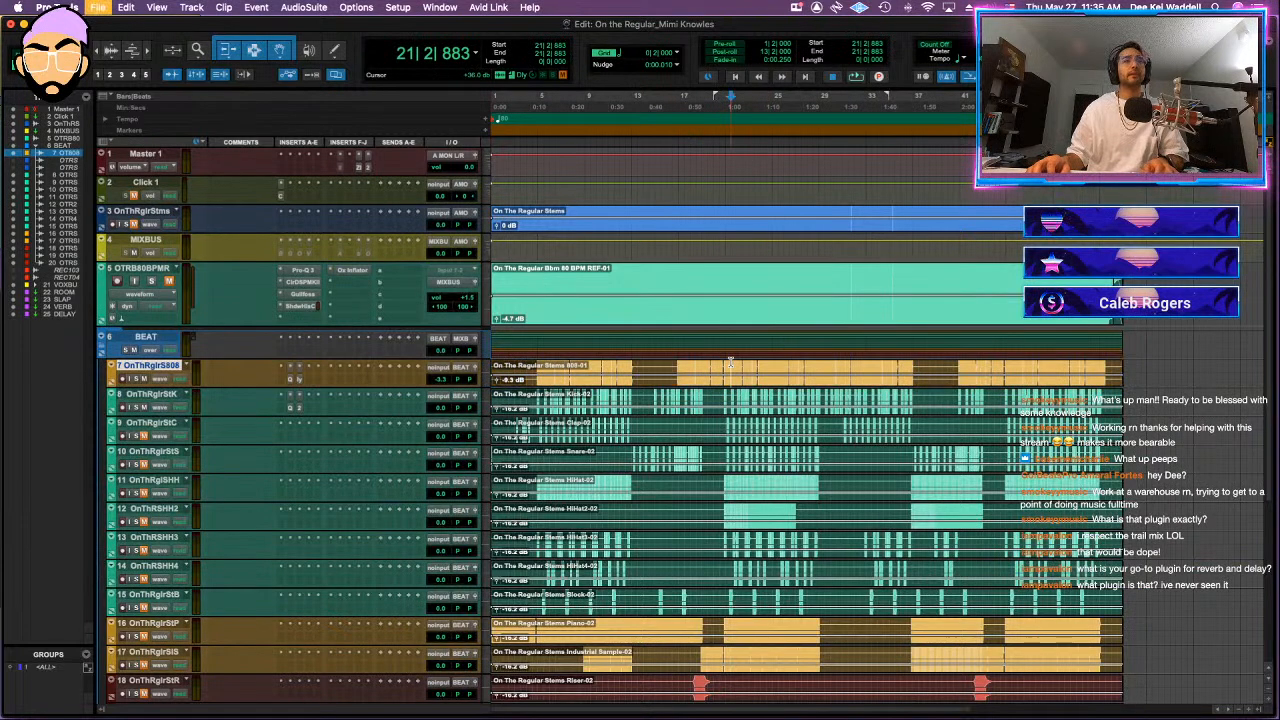
{"action": "key", "text": "space"}
{"action": "key", "text": "space"}
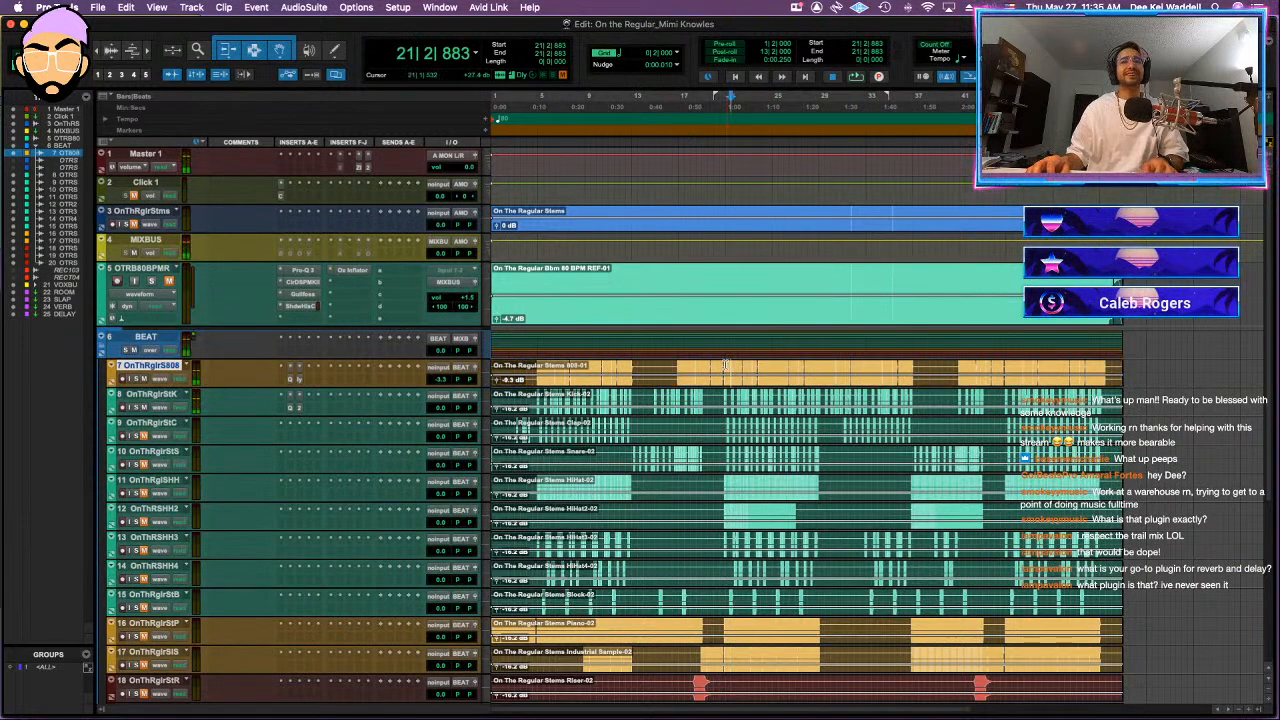
{"action": "left_click", "coordinate": [727, 366]}
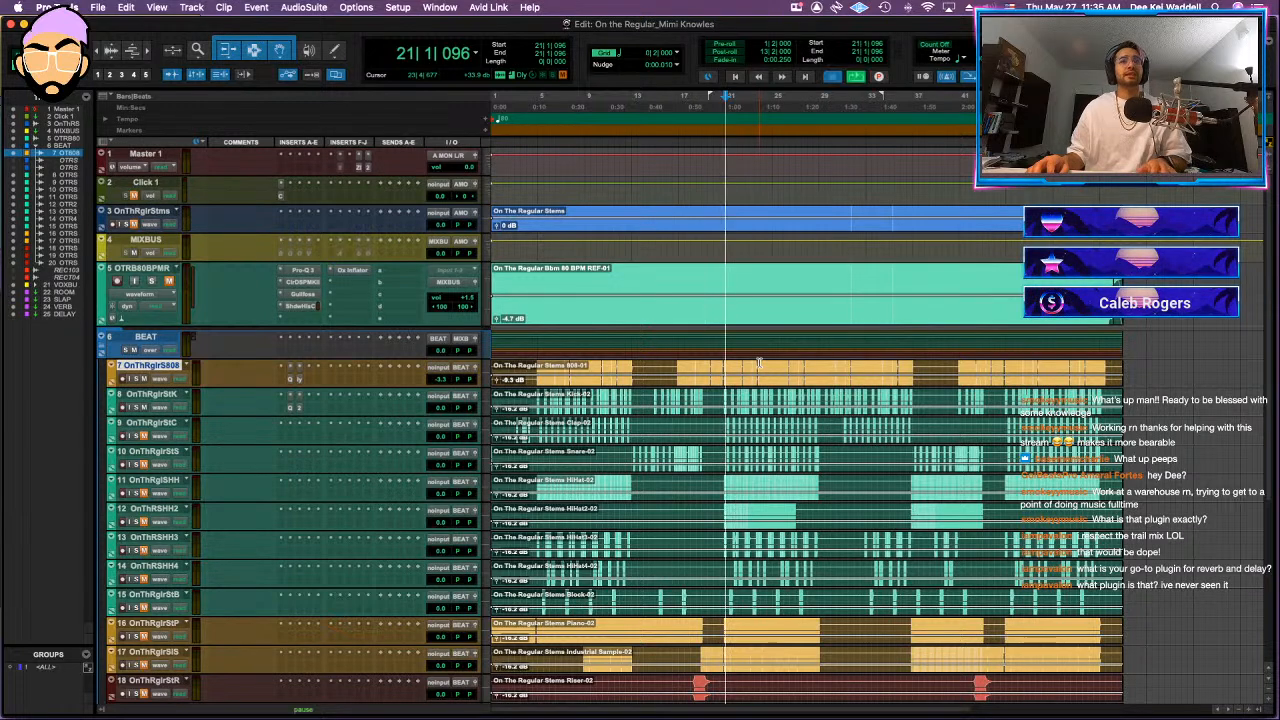
{"action": "key", "text": "space"}
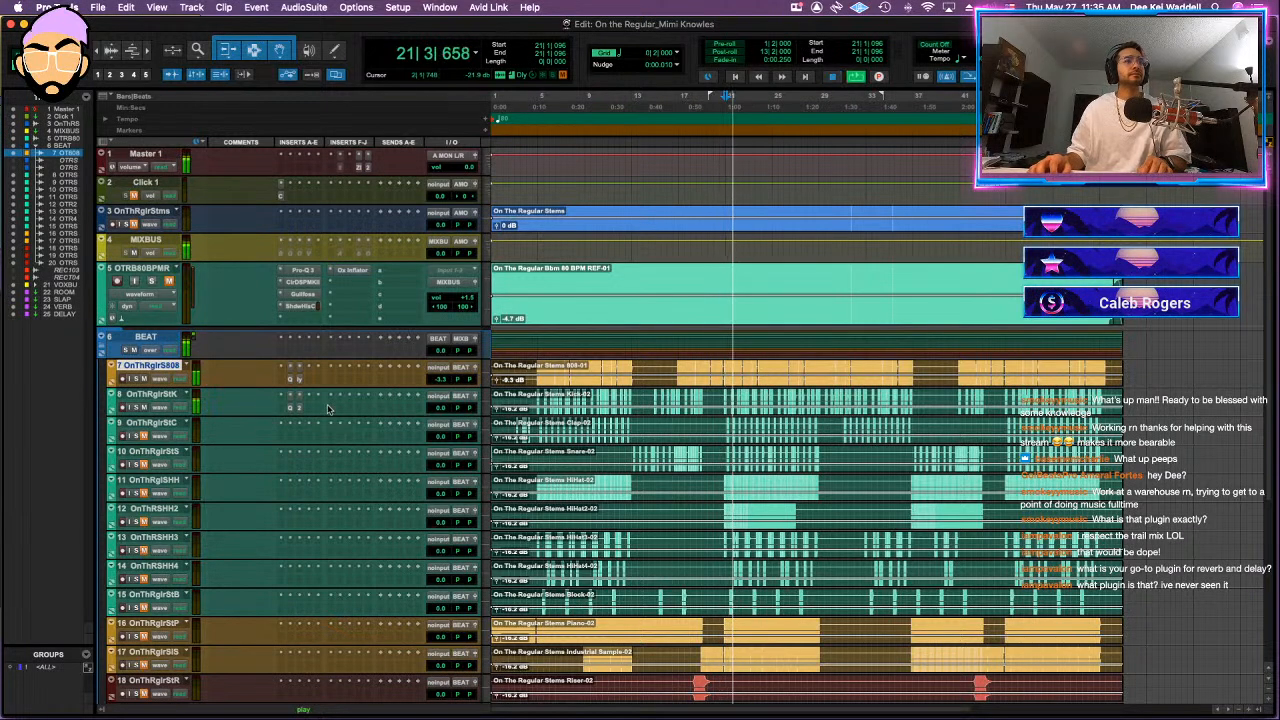
- Open the kick track's Neutron 2 Transient Shaper and load the DEEKEI KICK preset
{"action": "left_click", "coordinate": [297, 407]}
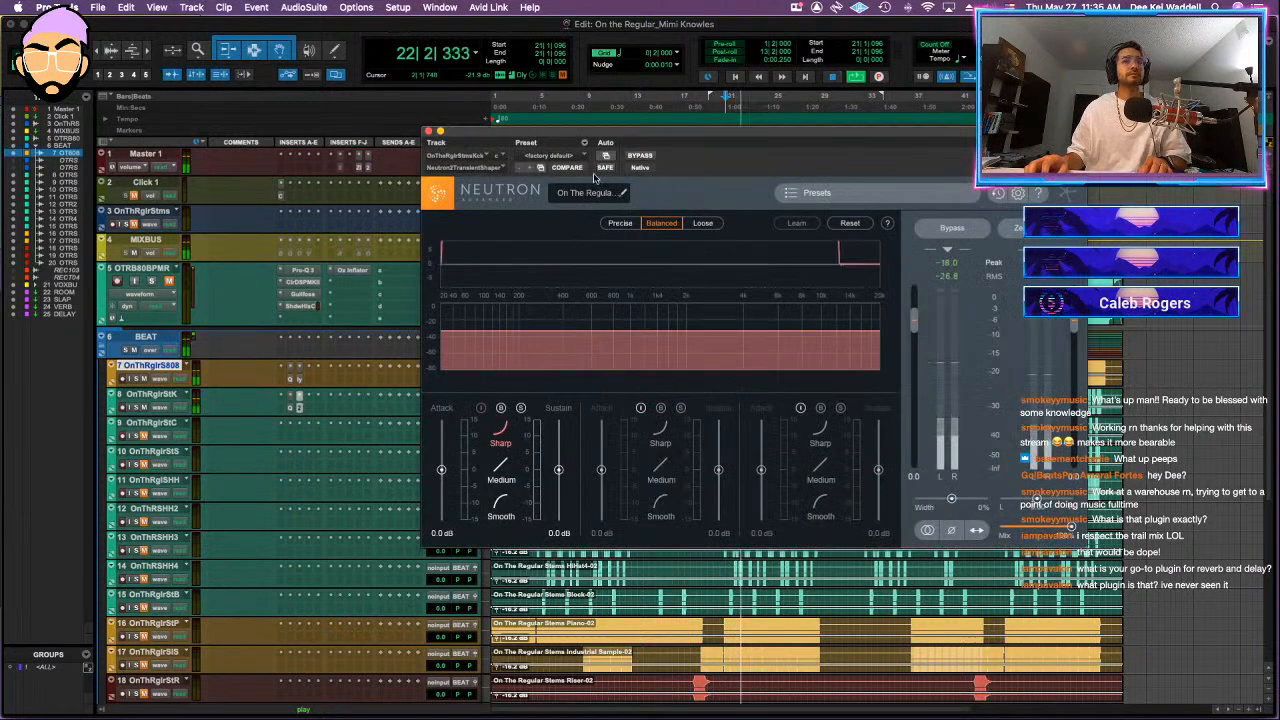
{"action": "left_click", "coordinate": [817, 192]}
{"action": "left_click", "coordinate": [730, 447]}
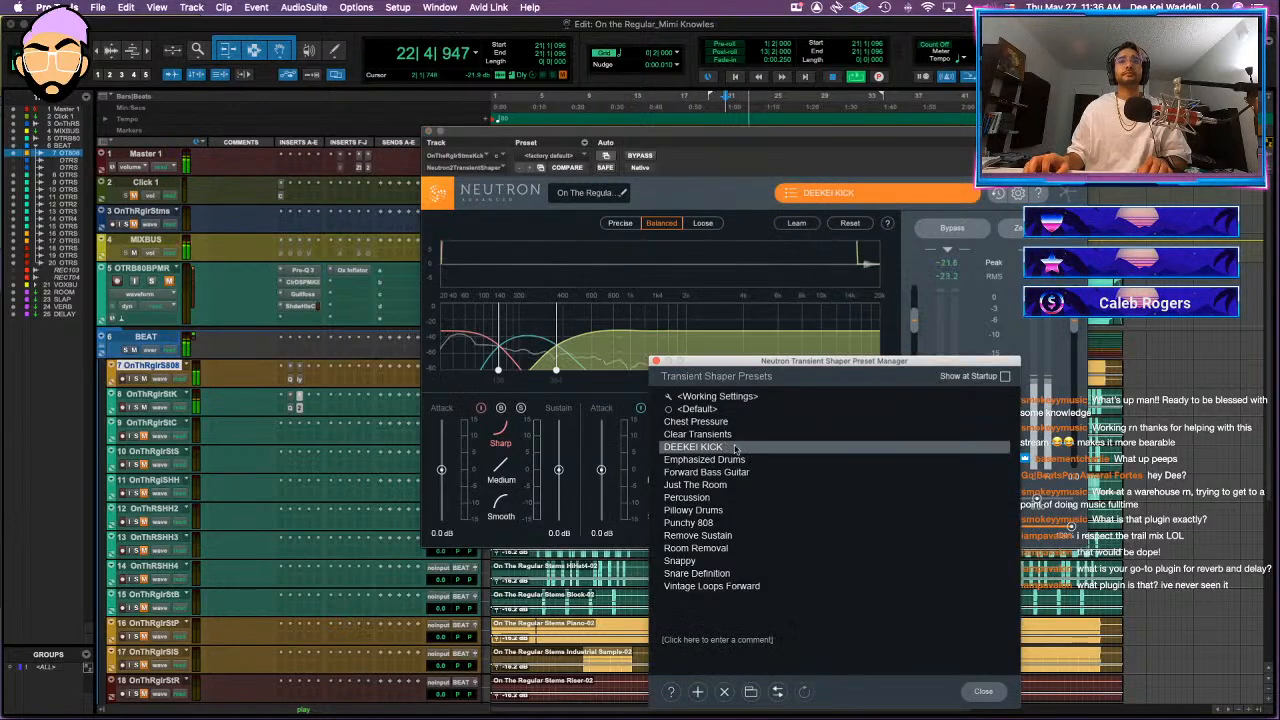
{"action": "left_click", "coordinate": [984, 692]}
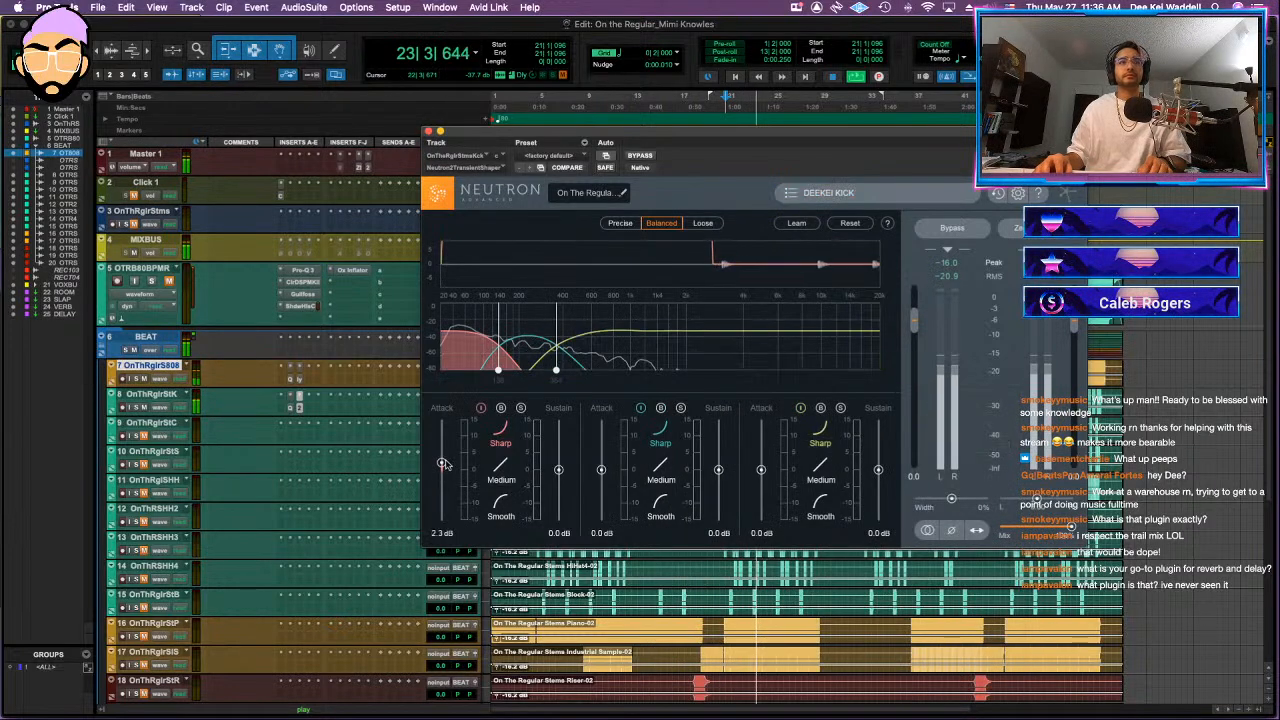
- Set the Transient Shaper's low band to 0.9 dB attack and -7.8 dB sustain, mid band to 2.1 and -1.3 dB, and high-band attack to 0.7 dB
{"action": "left_click_drag", "start_coordinate": [441, 469], "coordinate": [444, 465]}
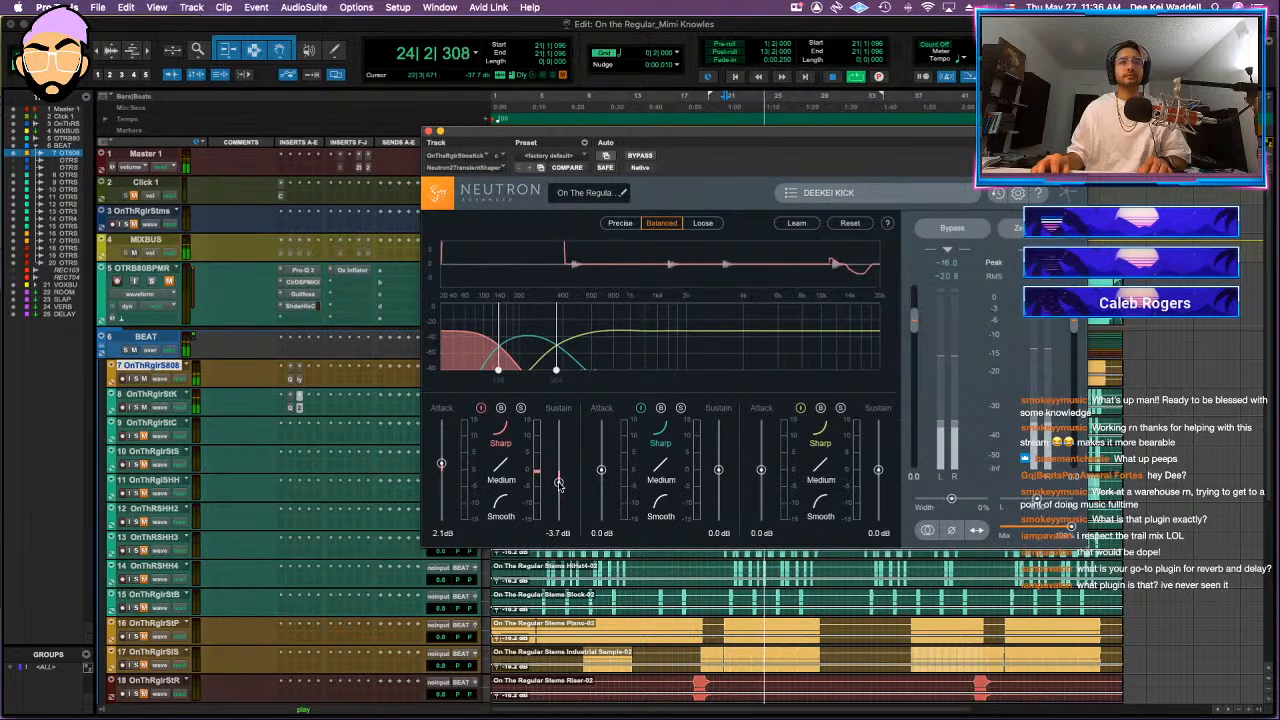
{"action": "left_click_drag", "start_coordinate": [558, 469], "coordinate": [602, 463]}
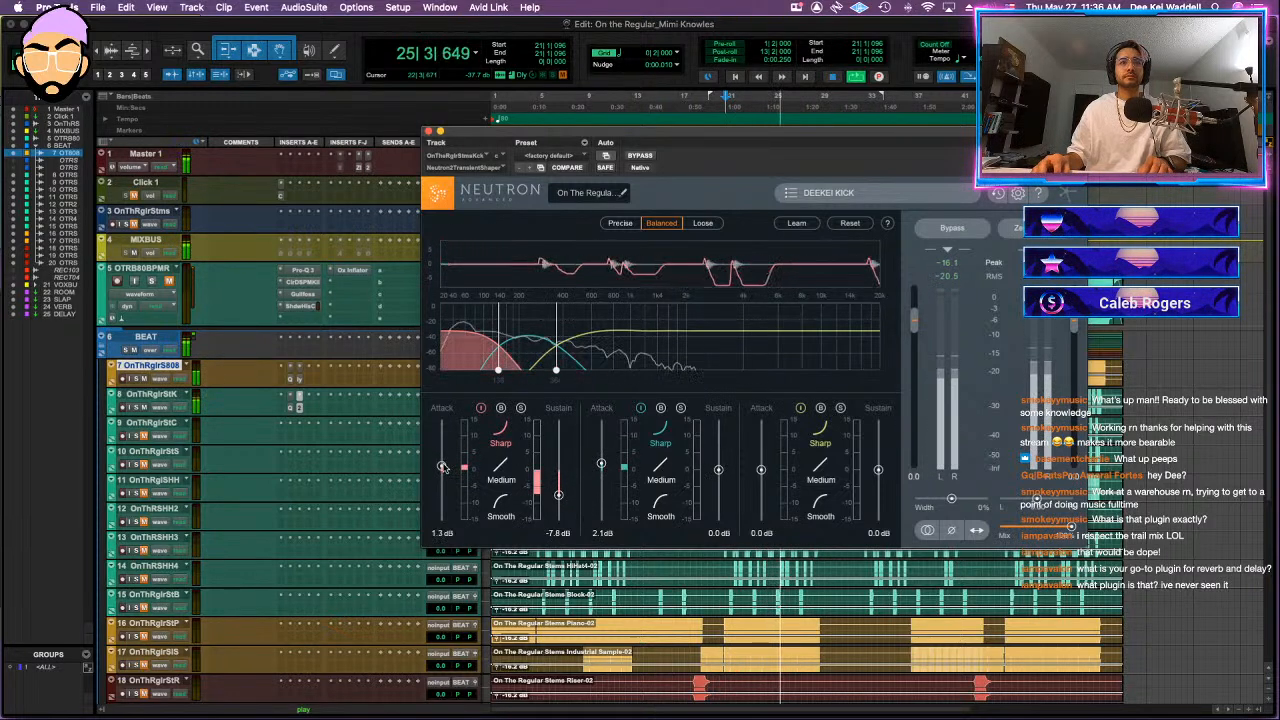
{"action": "left_click_drag", "start_coordinate": [441, 463], "coordinate": [442, 467]}
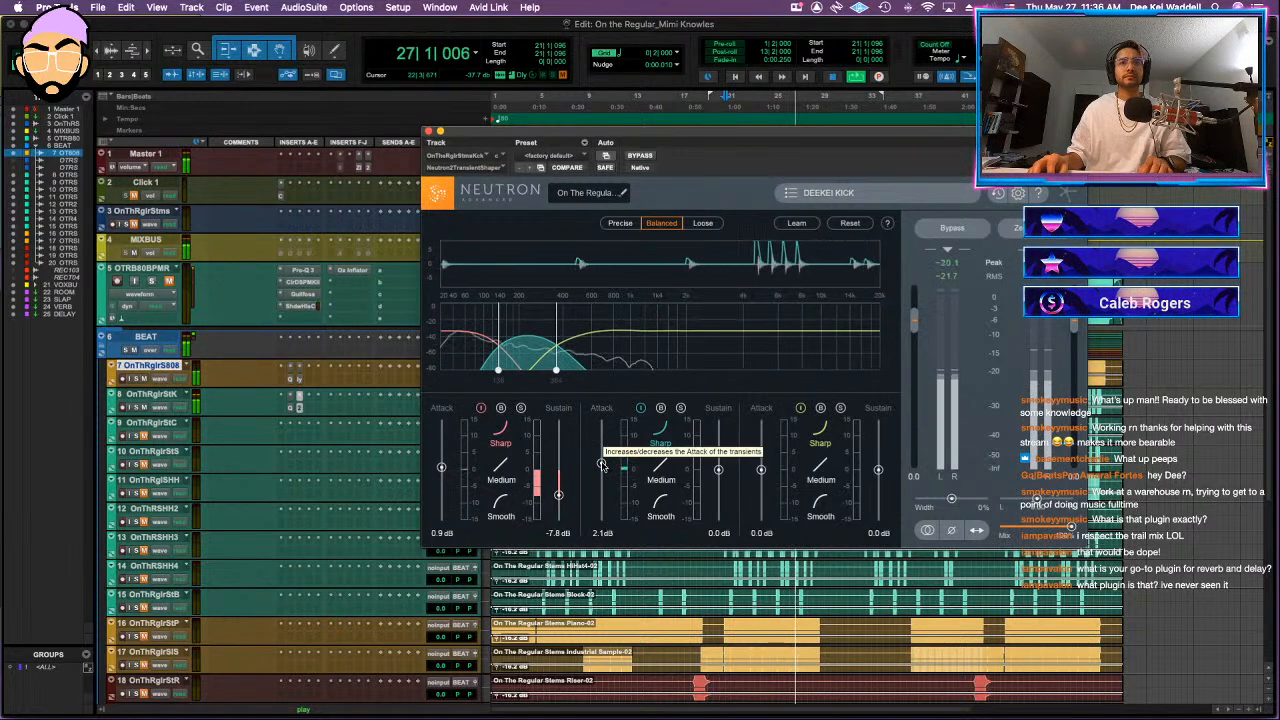
{"action": "mouse_move", "coordinate": [761, 469]}
{"action": "left_mouse_down"}
{"action": "mouse_move", "coordinate": [762, 438]}
{"action": "mouse_move", "coordinate": [762, 467]}
{"action": "left_mouse_up"}
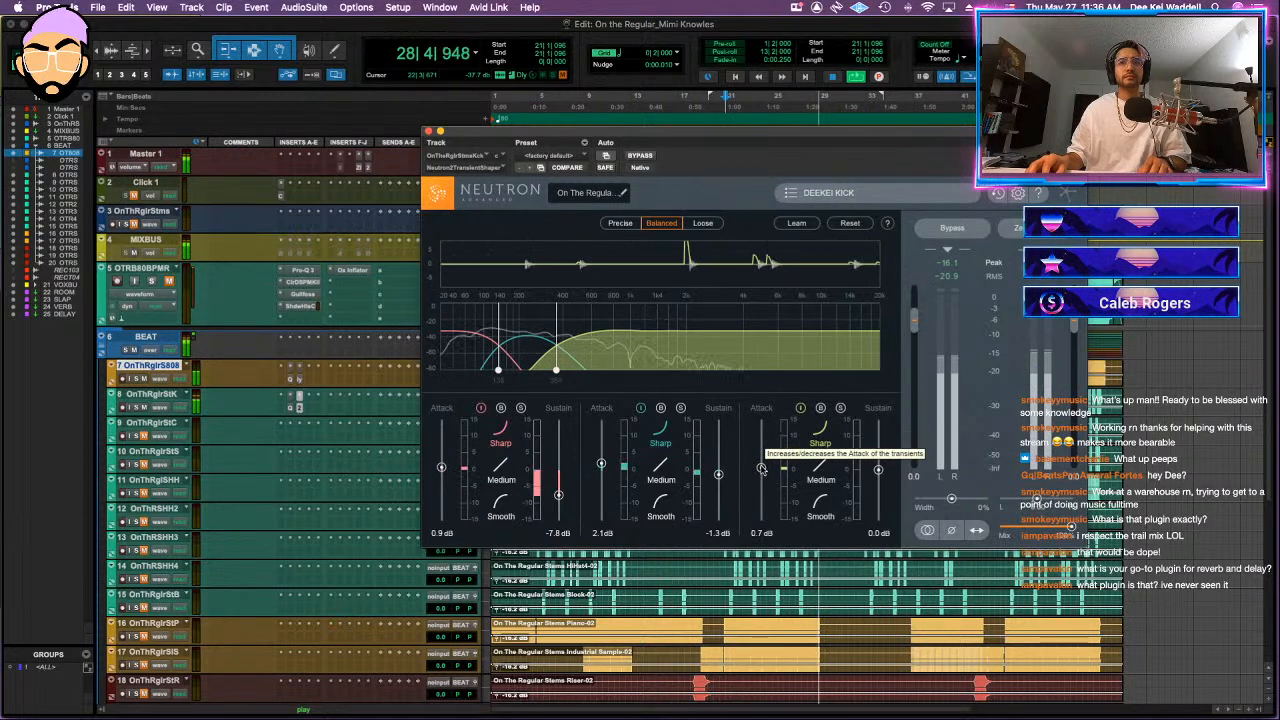
{"action": "left_click", "coordinate": [309, 409]}
{"action": "key", "text": "Escape"}
{"action": "left_click", "coordinate": [311, 411]}
{"action": "type", "text": "little"}
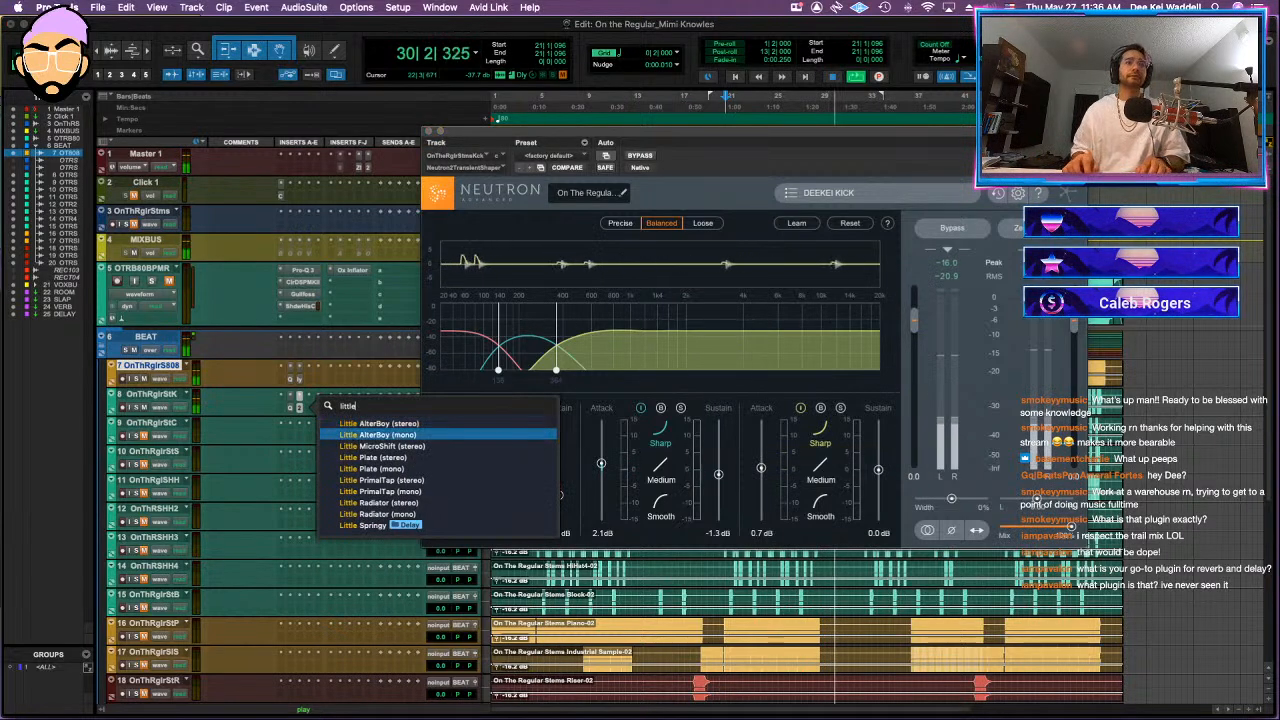
{"action": "left_click", "coordinate": [310, 398]}
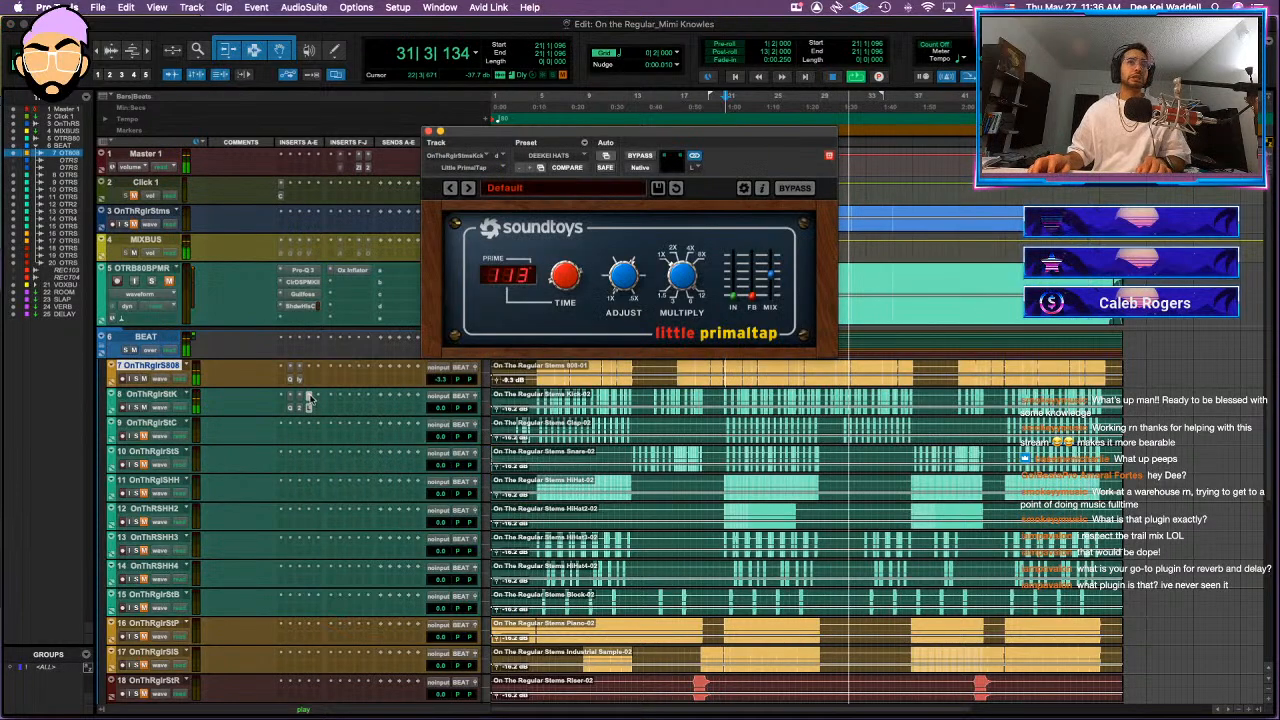
- Place Little Radiator (stereo) in the kick track's insert D and lower its Mix to partly wet
{"action": "left_click", "coordinate": [310, 398]}
{"action": "type", "text": "little ra"}
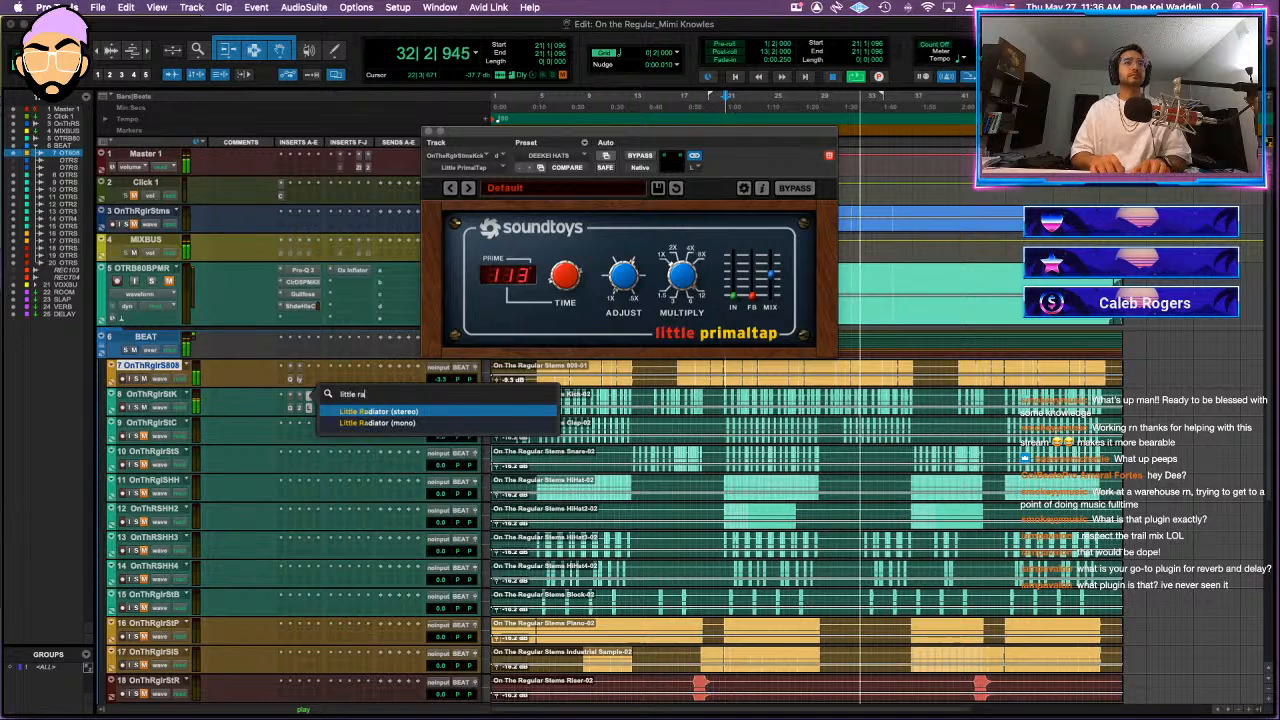
{"action": "key", "text": "Return"}
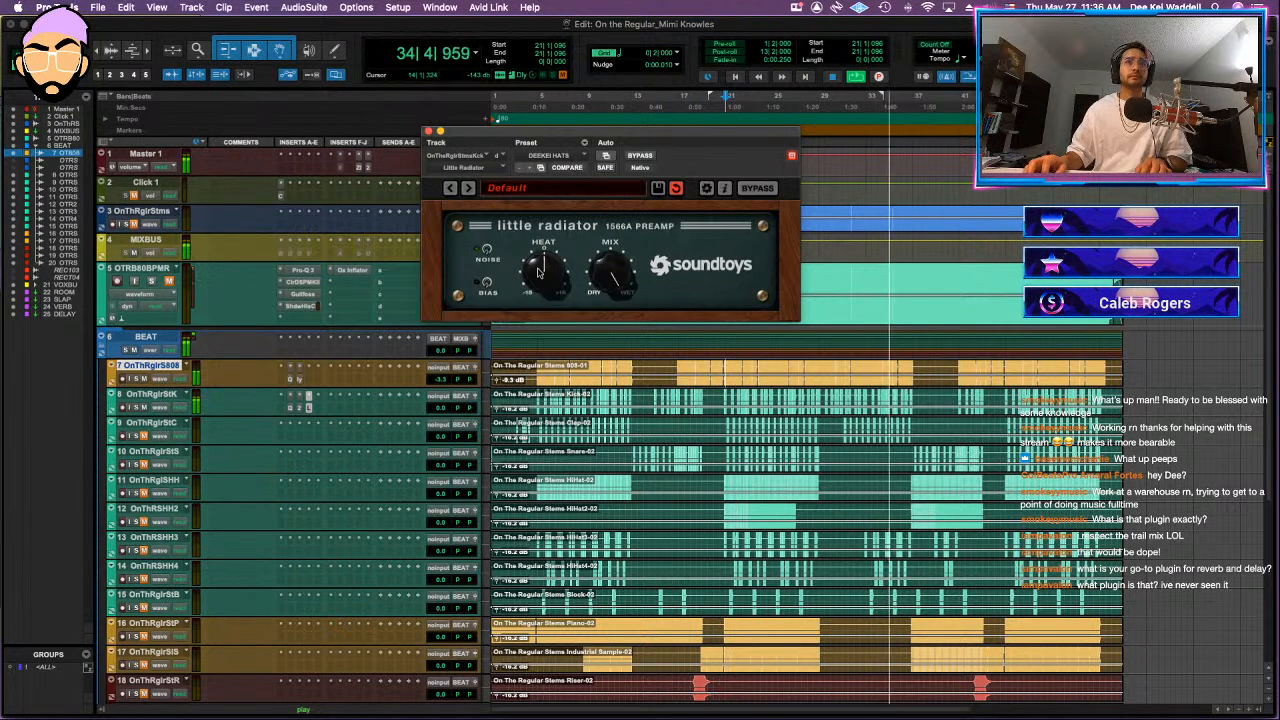
{"action": "left_click_drag", "start_coordinate": [607, 274], "coordinate": [605, 308]}
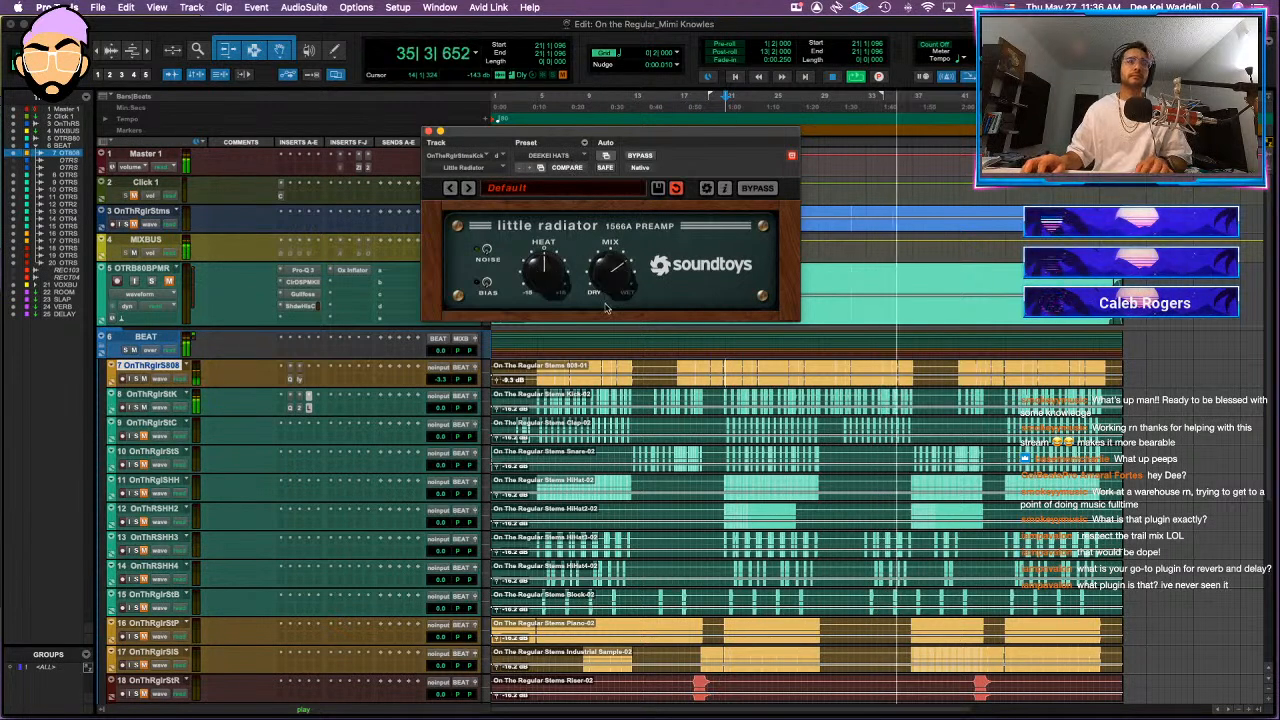
- Select the kick track and replay from bar 21 to compare its inserts bypassed and active
{"action": "left_click", "coordinate": [160, 395]}
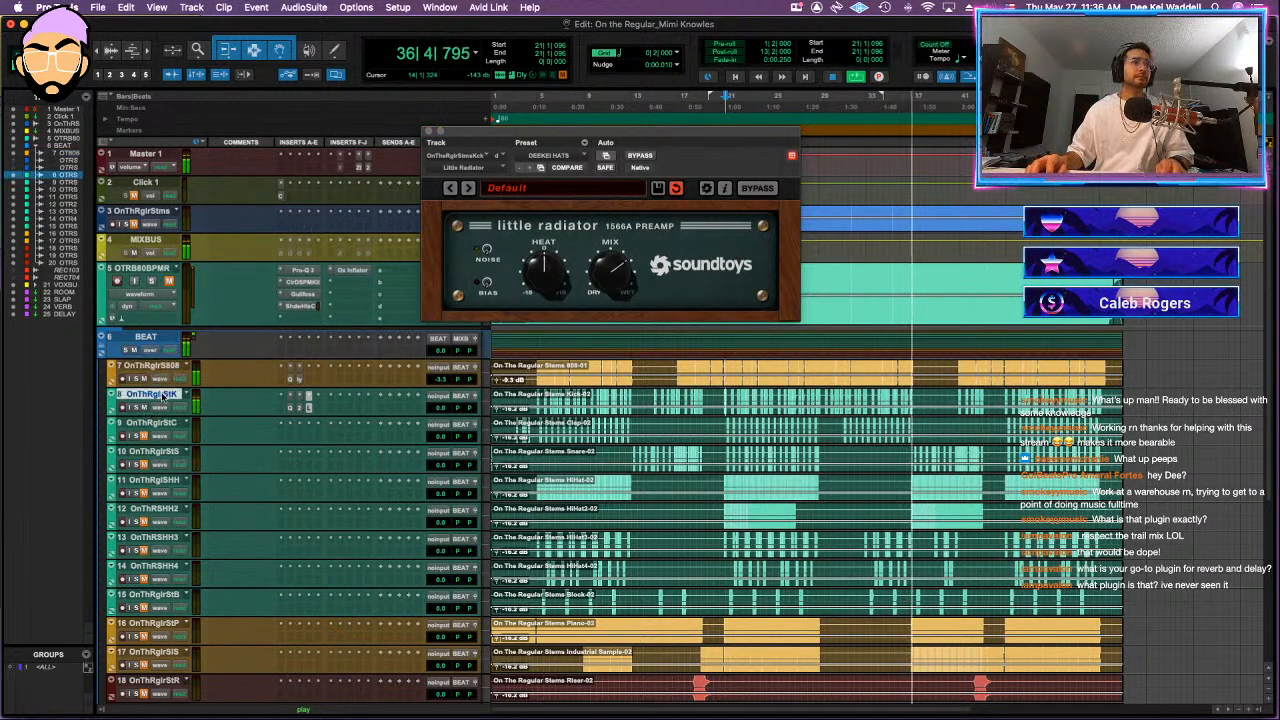
{"action": "key", "text": "space"}
{"action": "key", "text": "space"}
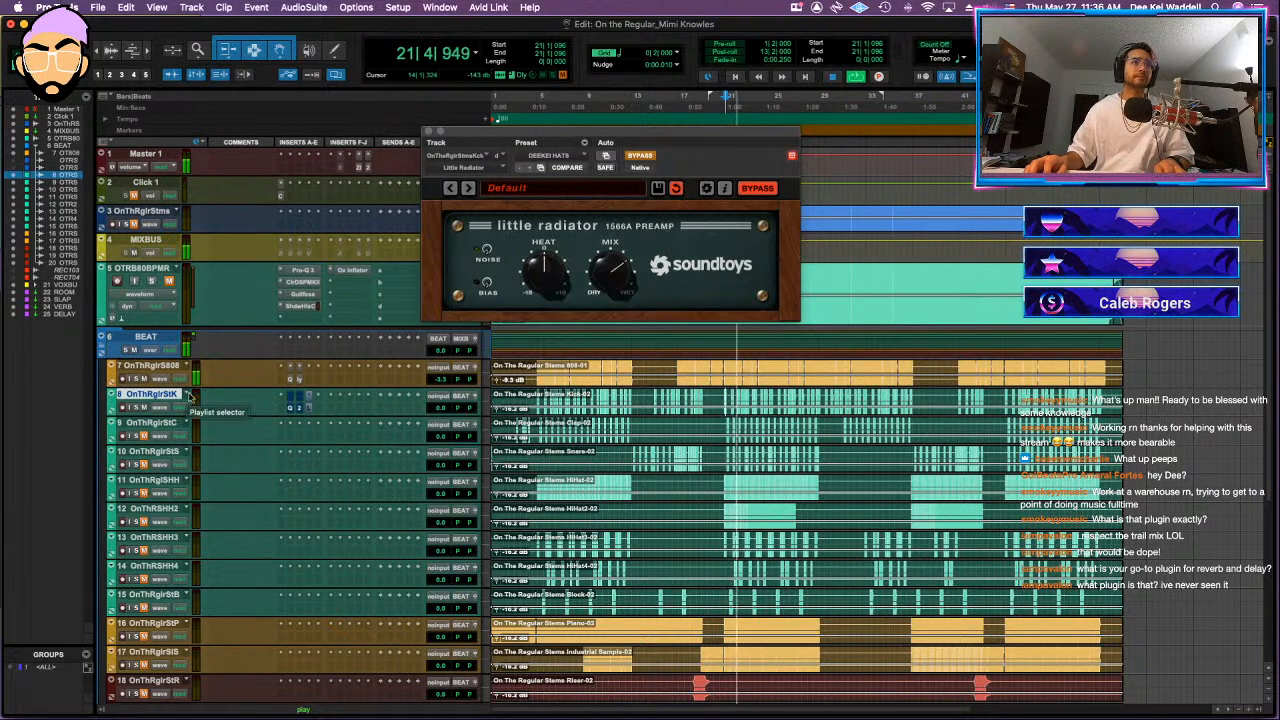
- Place RBass in the 808 track's insert D and set its frequency to 52 and its intensity to -14.3
{"action": "left_click", "coordinate": [308, 380]}
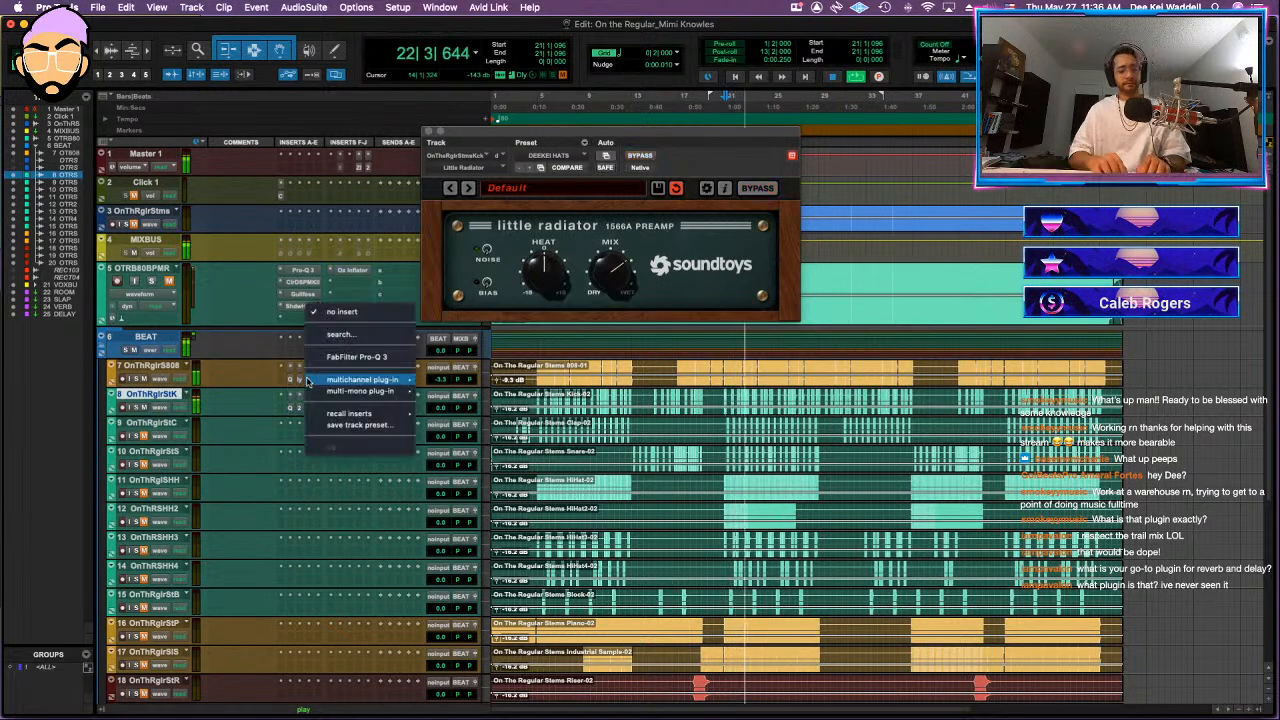
{"action": "left_click", "coordinate": [340, 334]}
{"action": "type", "text": "rba"}
{"action": "key", "text": "Return"}
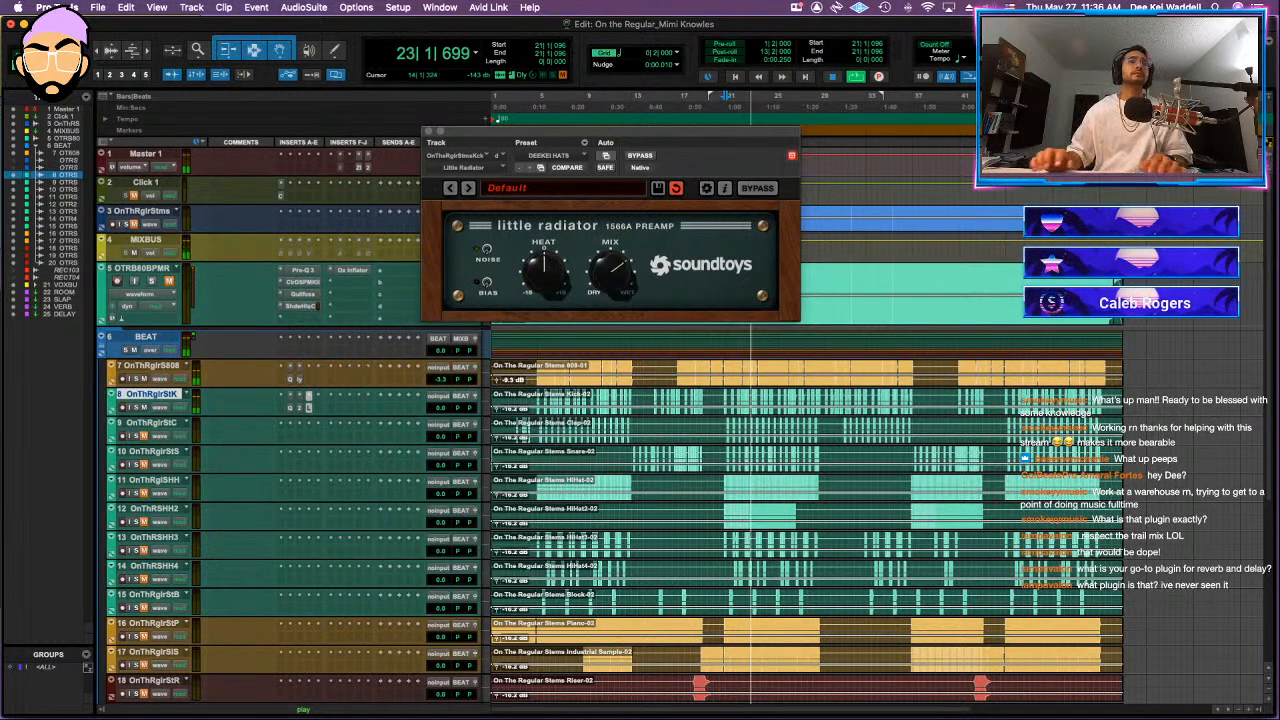
{"action": "left_click_drag", "start_coordinate": [560, 410], "coordinate": [554, 410]}
{"action": "left_click_drag", "start_coordinate": [571, 309], "coordinate": [571, 338]}
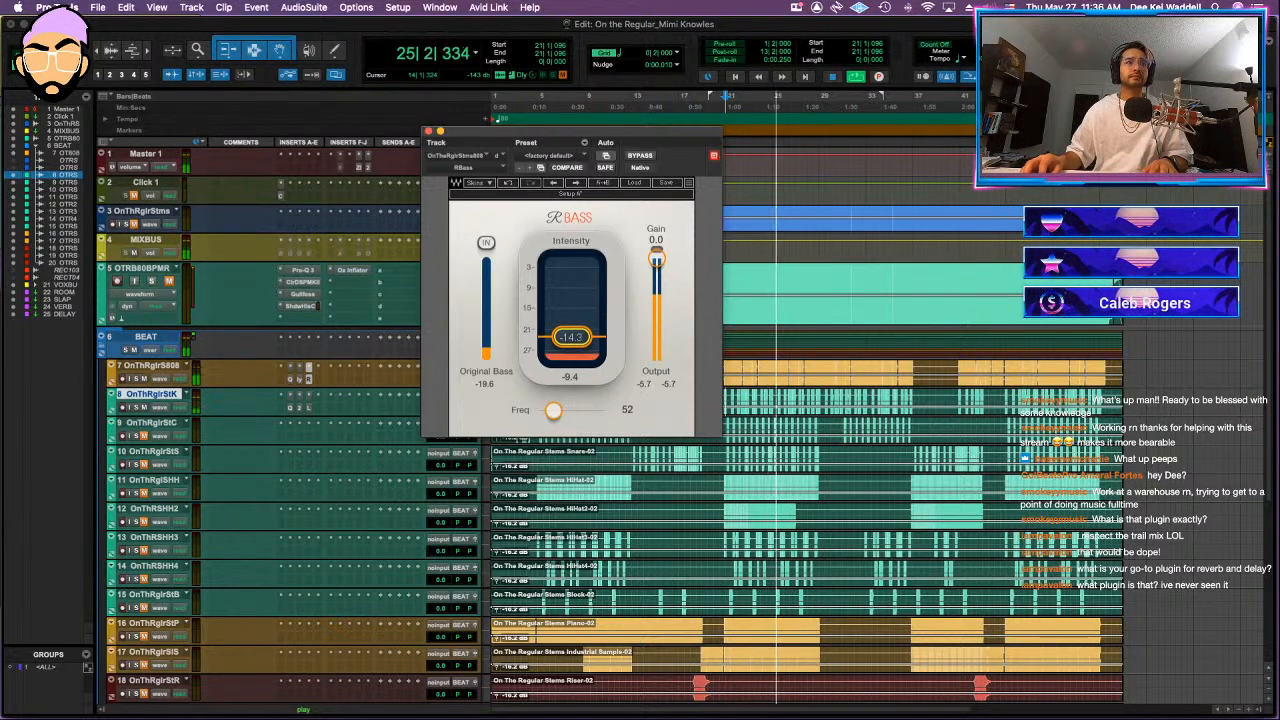
{"action": "left_click", "coordinate": [428, 131]}
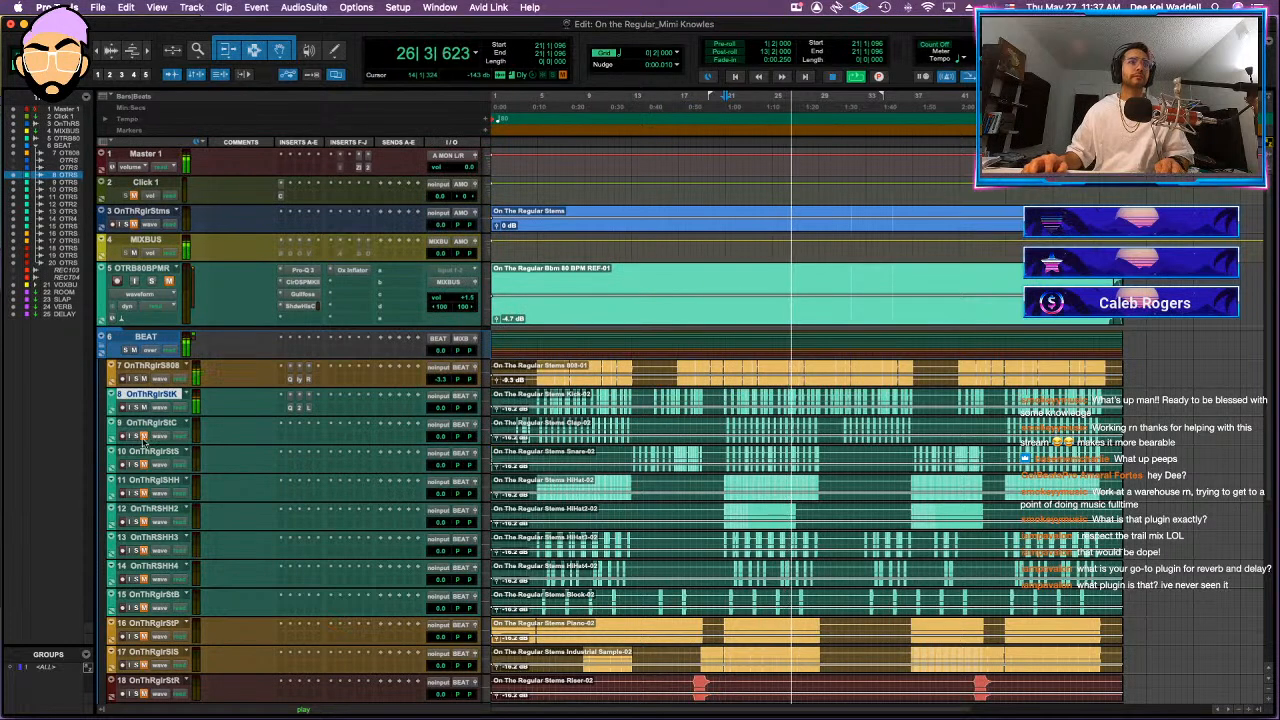
- Place Spectre in the clap track's insert B and boost its second band by about 3 dB near 200 Hz
{"action": "left_click", "coordinate": [293, 438]}
{"action": "type", "text": "c"}
{"action": "key", "text": "Return"}
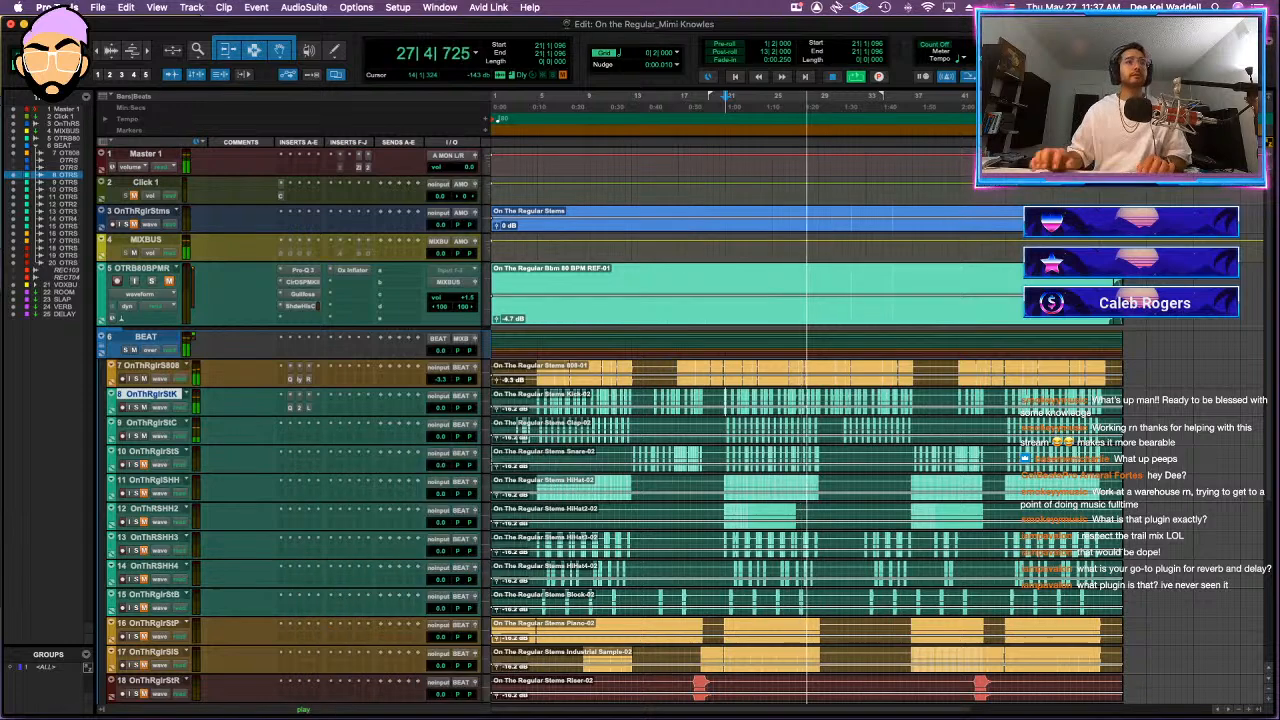
{"action": "left_click_drag", "start_coordinate": [571, 363], "coordinate": [593, 343]}
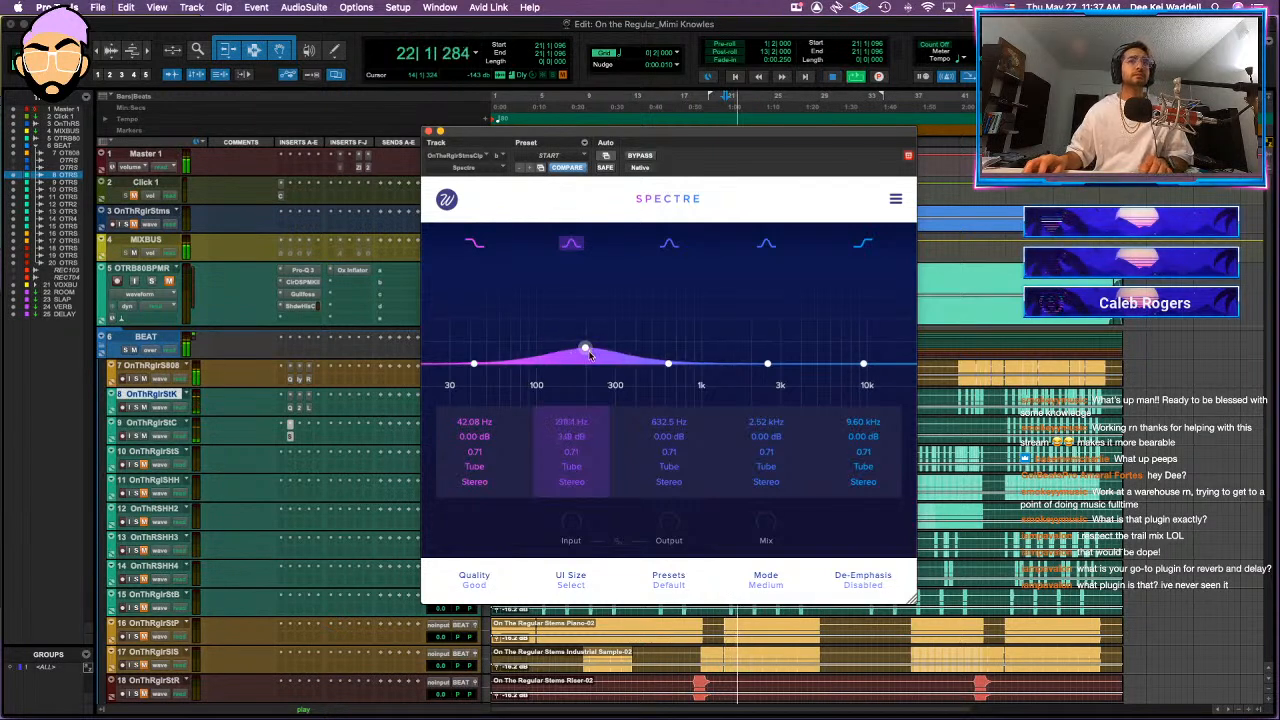
{"action": "left_click_drag", "start_coordinate": [589, 355], "coordinate": [586, 351]}
{"action": "key", "text": "super+w"}
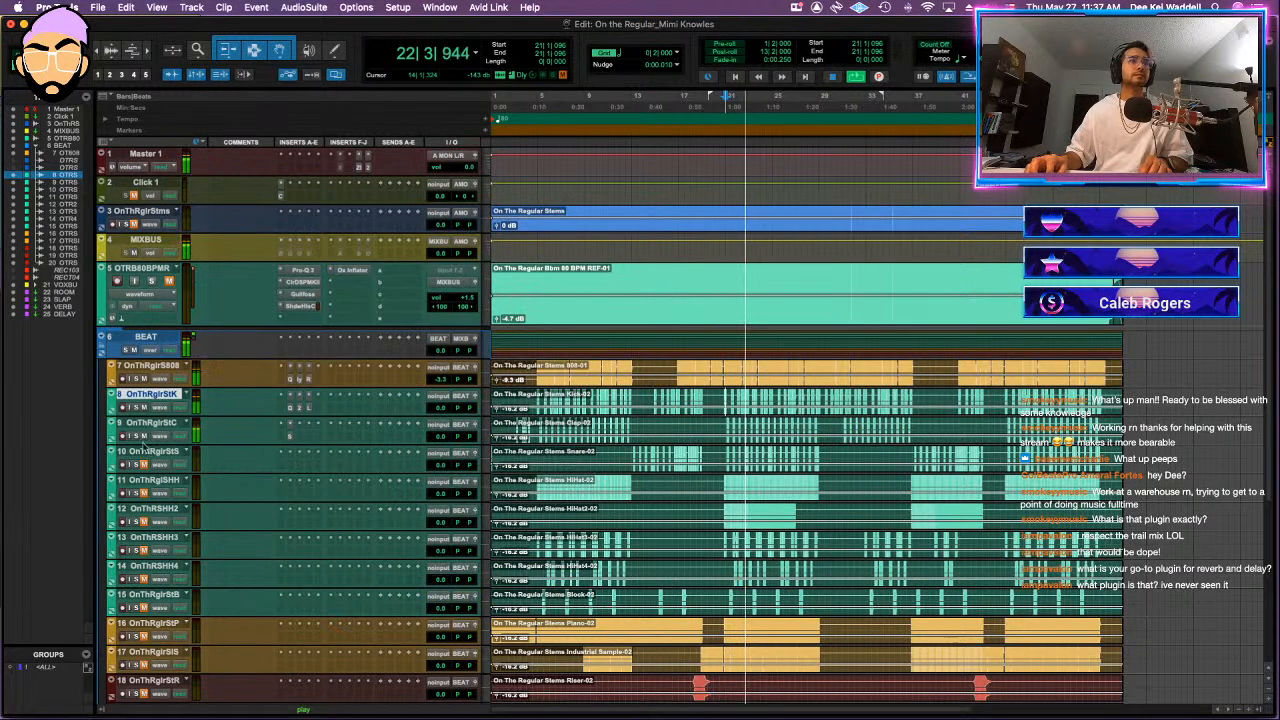
- Place Little Plate (stereo) in the clap track's last insert slot
{"action": "left_click", "coordinate": [366, 438]}
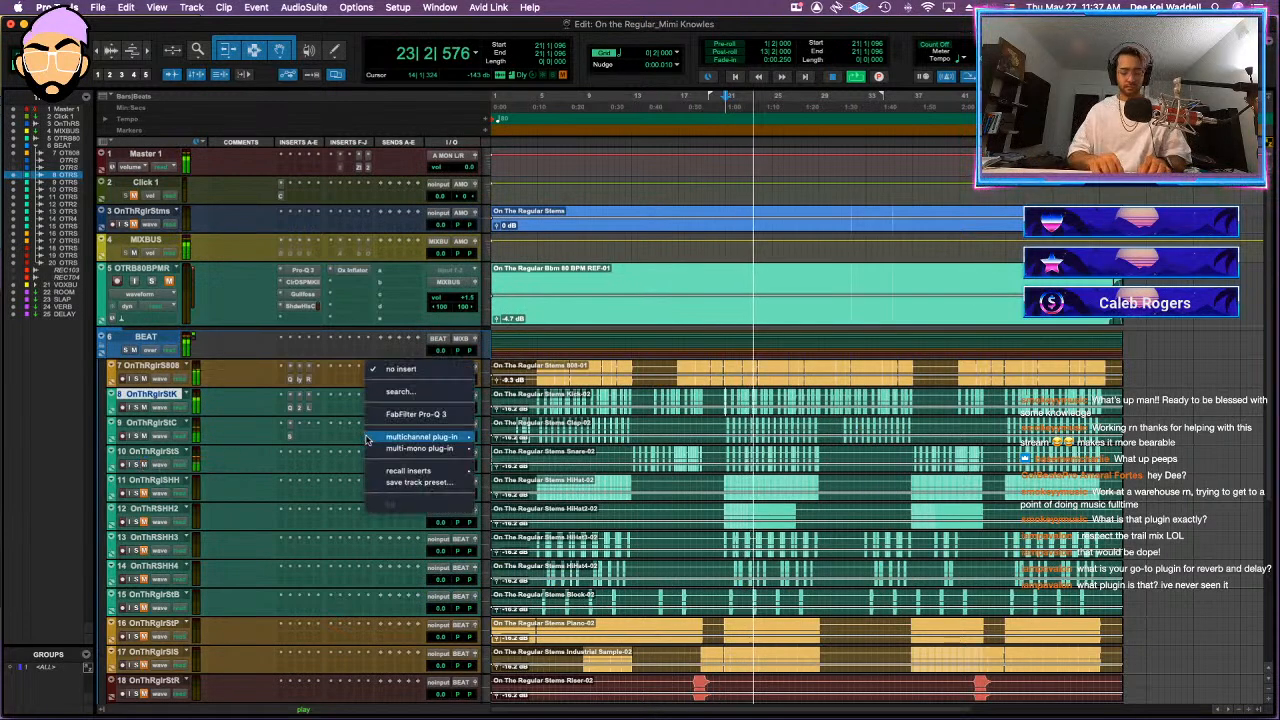
{"action": "type", "text": "little"}
{"action": "key", "text": "Down"}
{"action": "key", "text": "Down"}
{"action": "key", "text": "Down"}
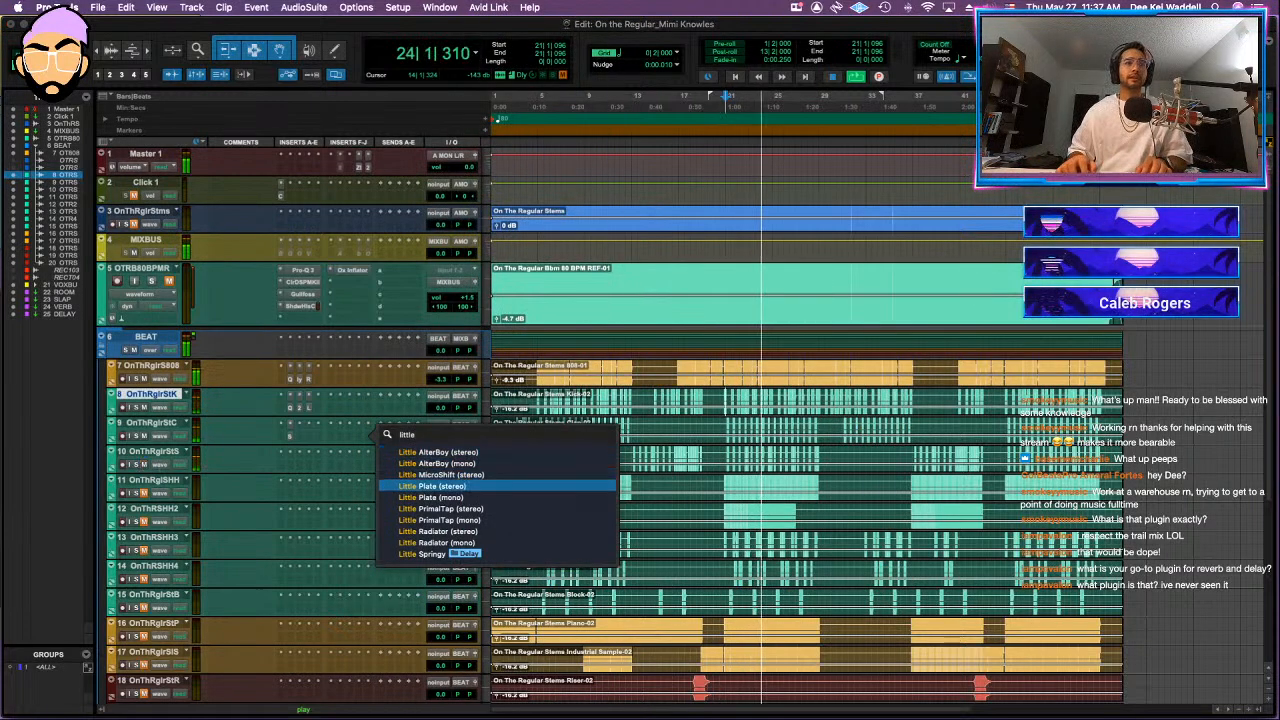
{"action": "key", "text": "Return"}
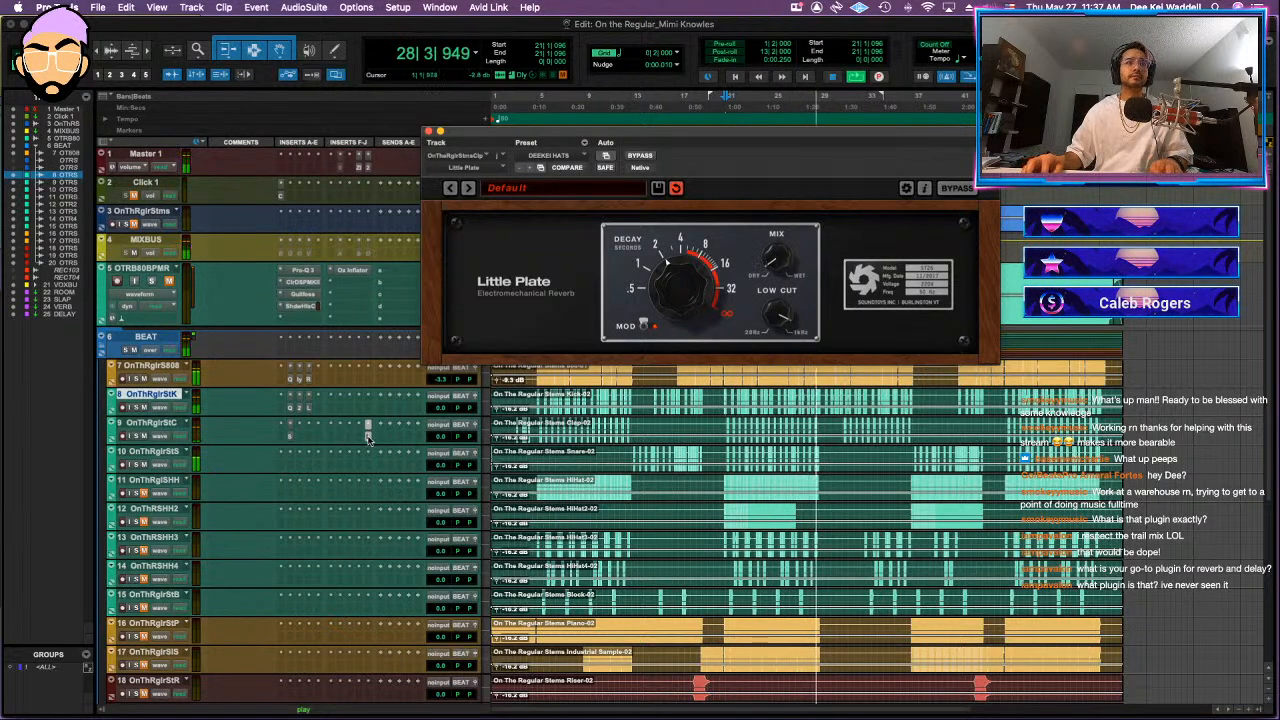
- Set the snare track's volume to -2.0 dB and place Scheps 73 in its insert B
{"action": "key", "text": "space"}
{"action": "left_click_drag", "start_coordinate": [440, 467], "coordinate": [440, 473]}
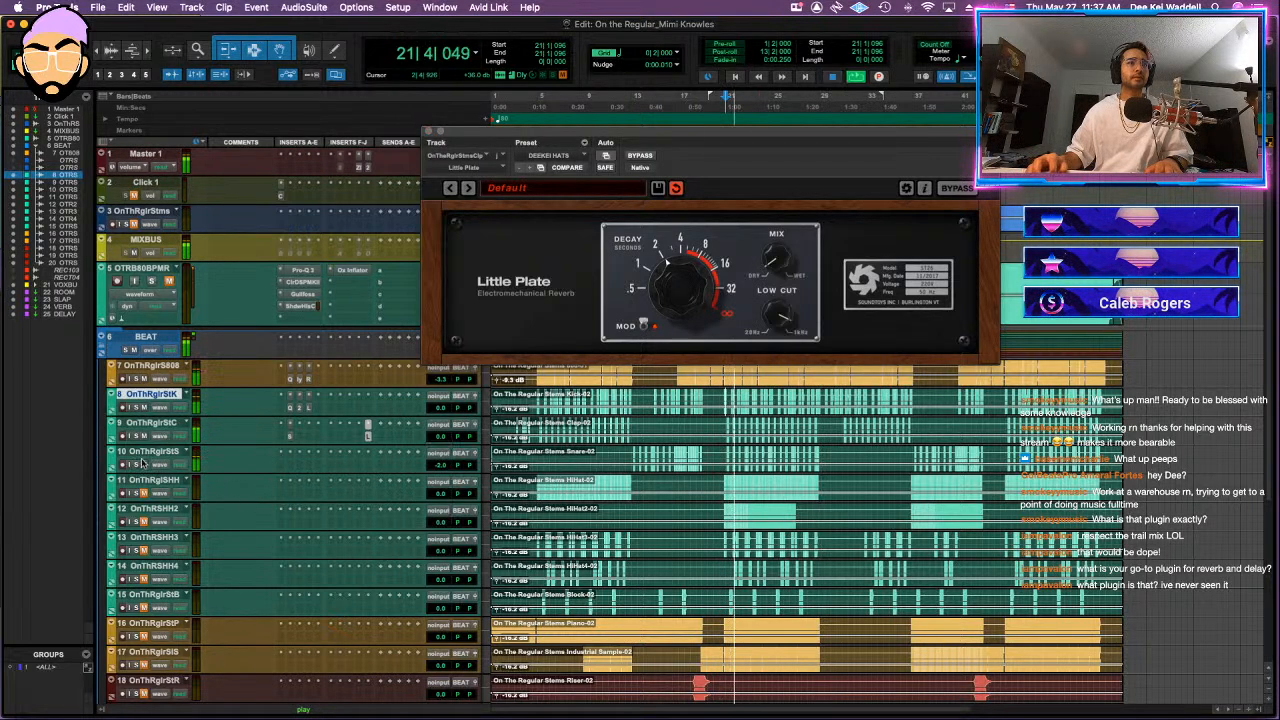
{"action": "left_click", "coordinate": [288, 468]}
{"action": "type", "text": "scheps"}
{"action": "left_click", "coordinate": [369, 456]}
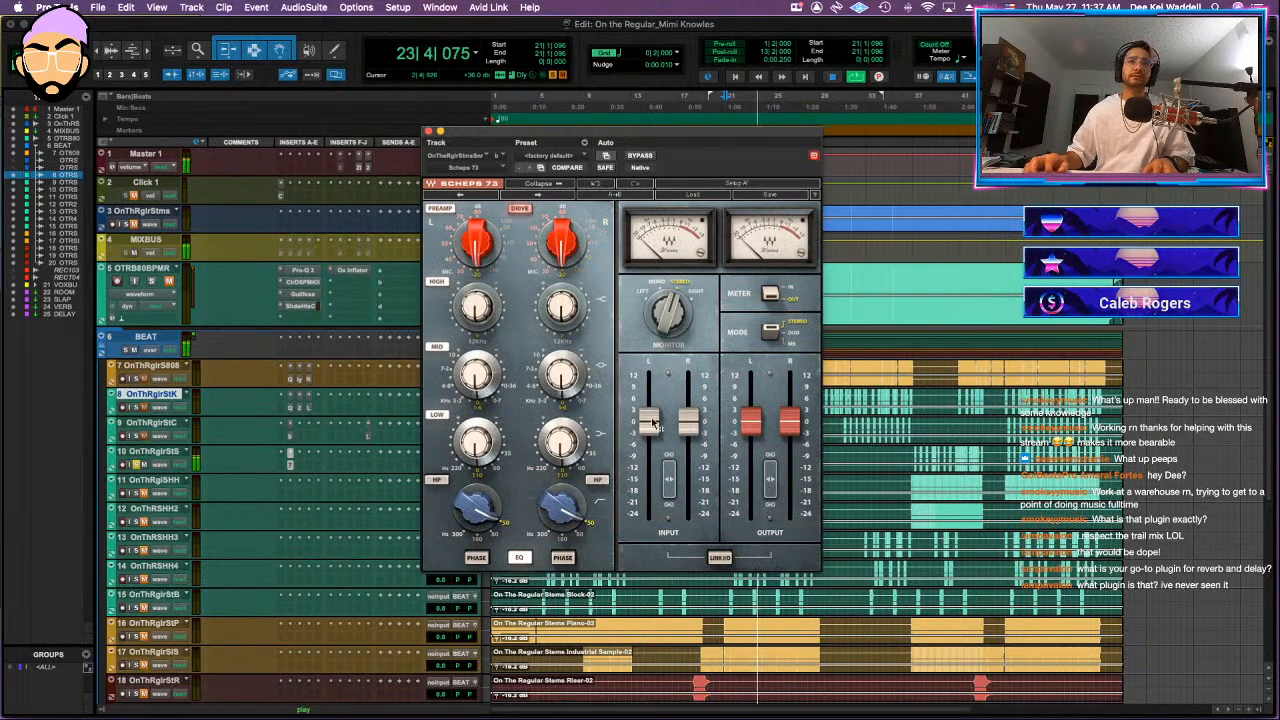
- On the snare's Scheps 73, adjust the high-pass filter, set the mid band to -2.1 and slightly raise the input level
{"action": "left_click", "coordinate": [437, 481]}
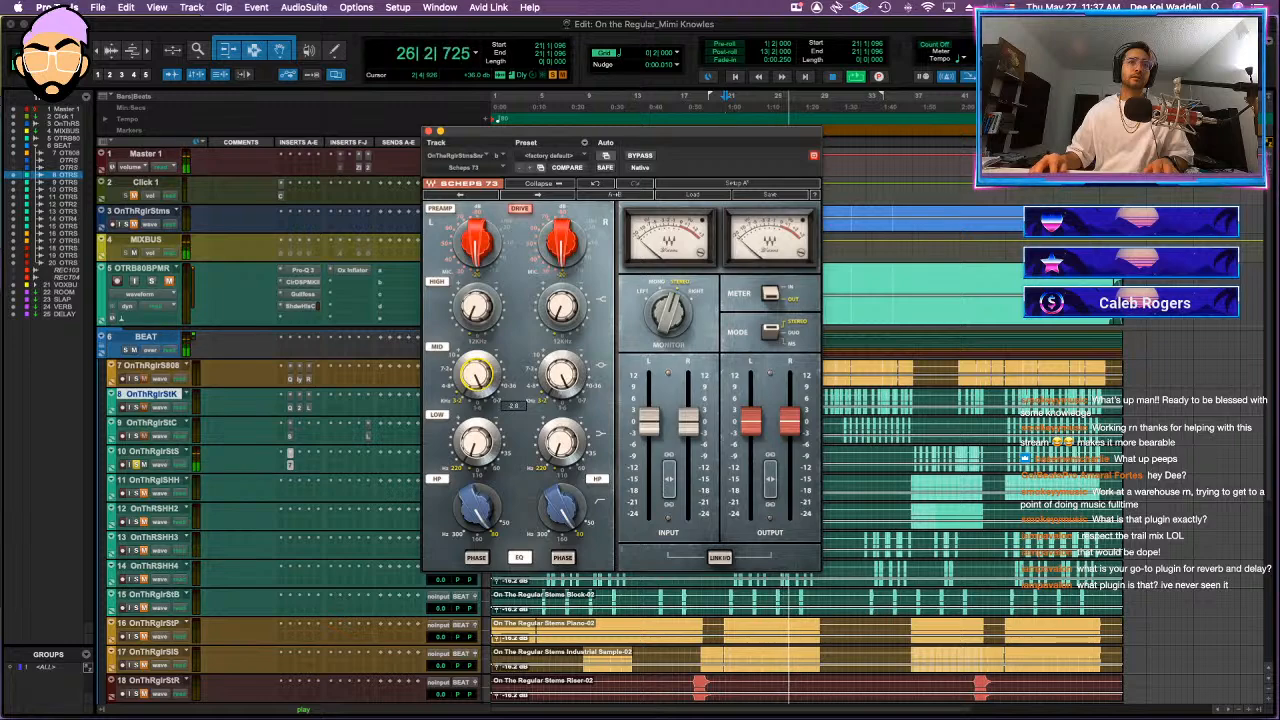
{"action": "left_click_drag", "start_coordinate": [476, 374], "coordinate": [476, 340]}
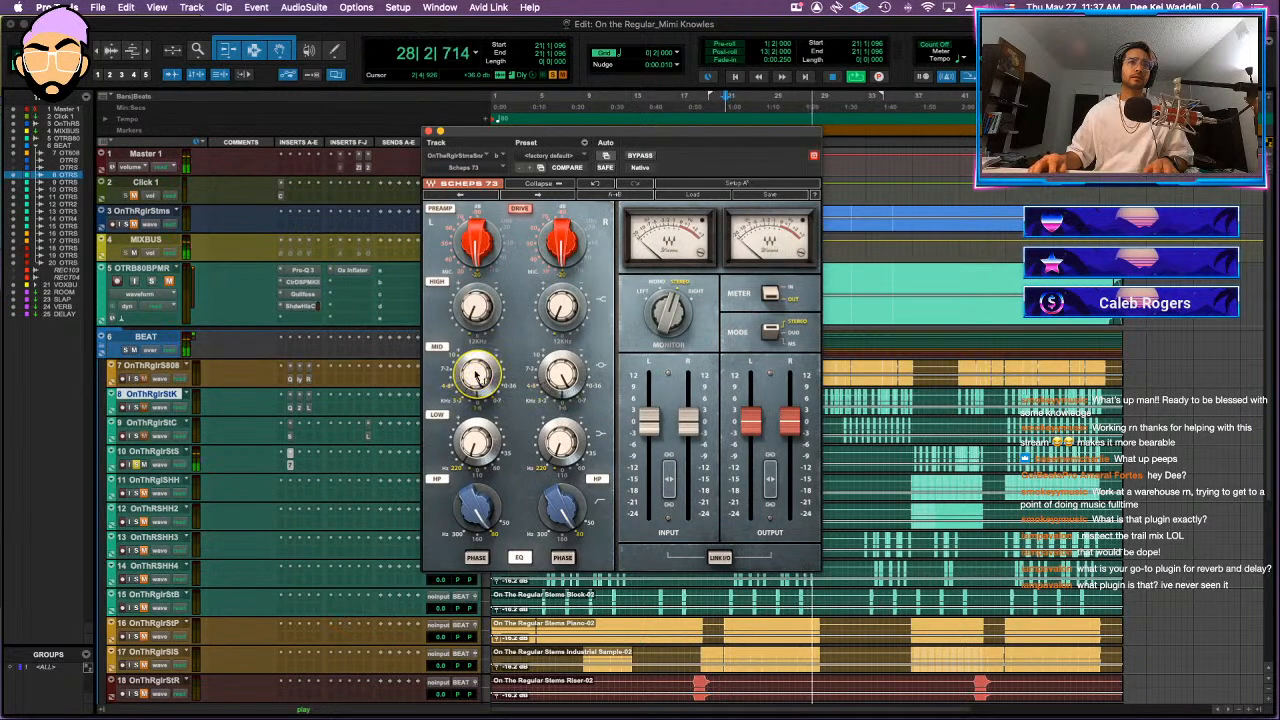
{"action": "left_click_drag", "start_coordinate": [477, 375], "coordinate": [477, 378]}
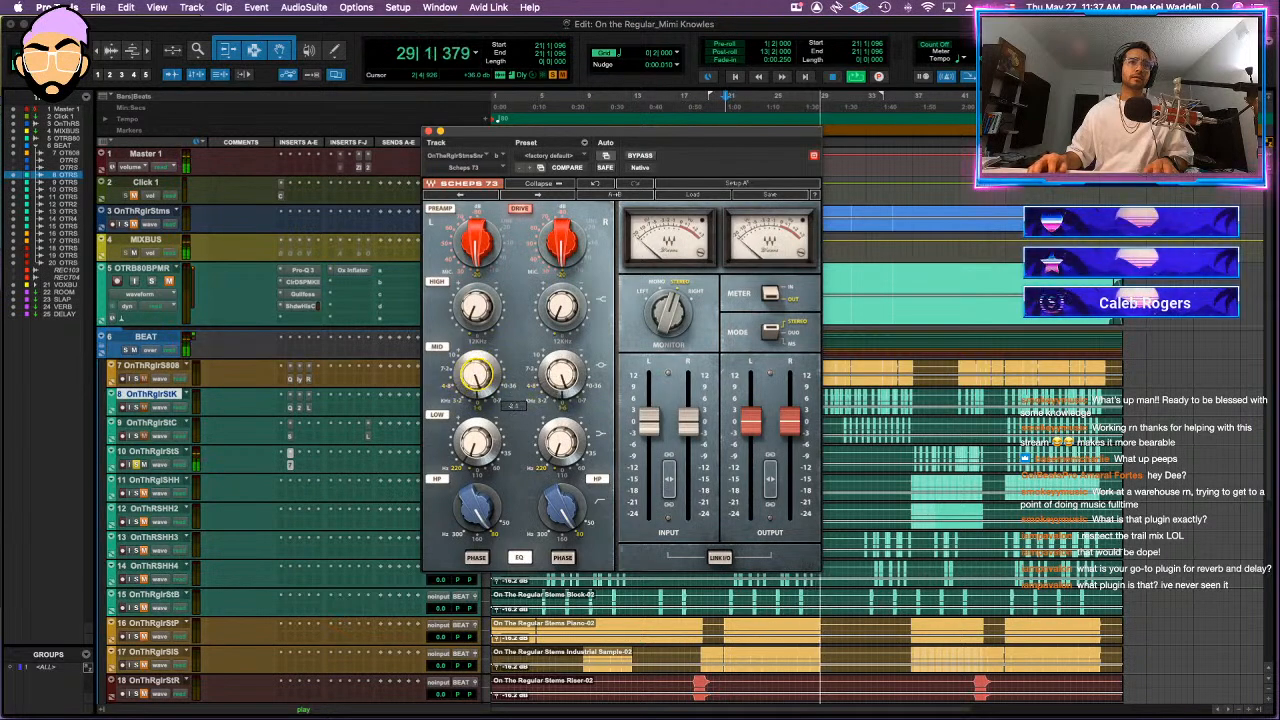
{"action": "key", "text": "space"}
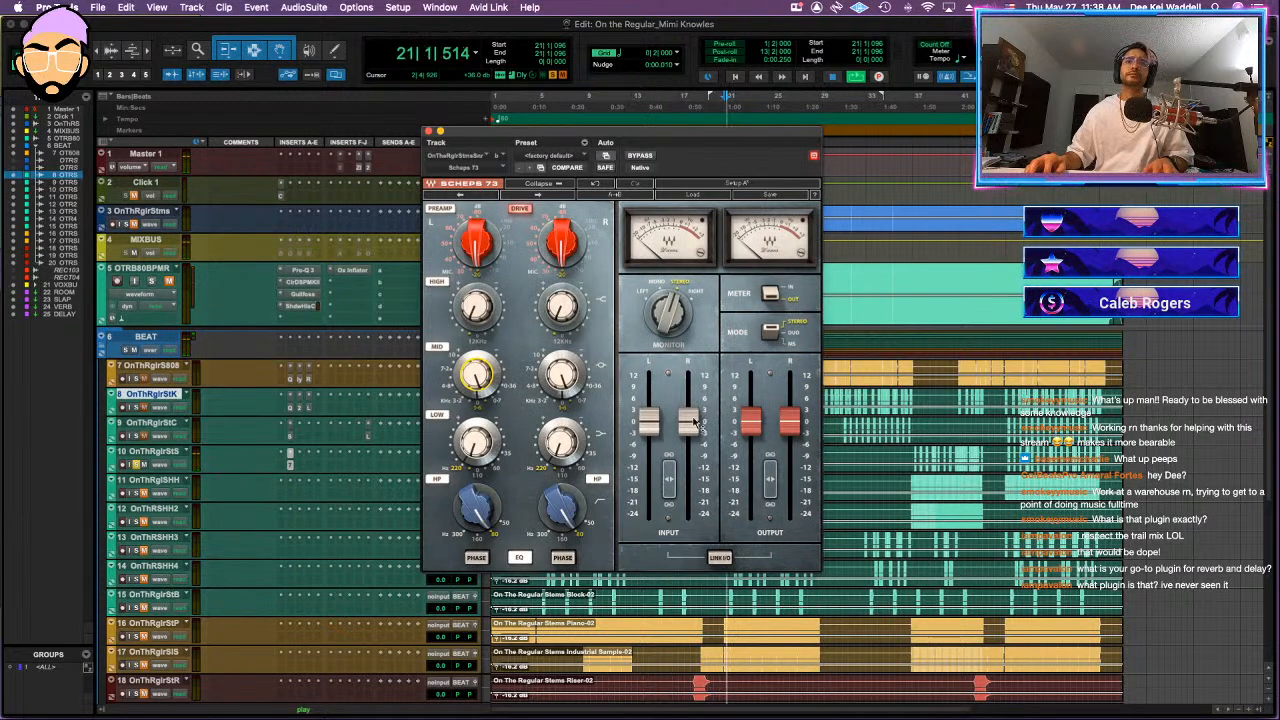
{"action": "left_click_drag", "start_coordinate": [695, 423], "coordinate": [695, 415]}
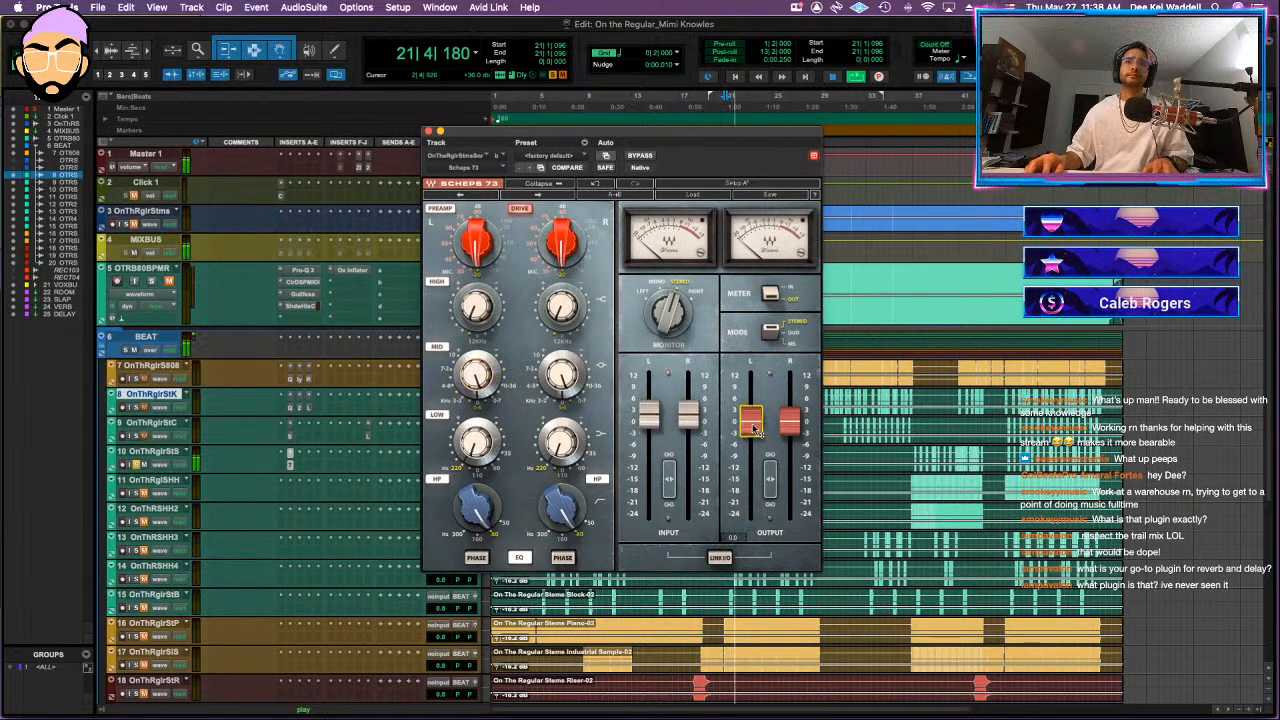
- Compare the snare track's inserts bypassed and active, and set its volume to -3.4 dB
{"action": "left_click", "coordinate": [153, 452]}
{"action": "key", "text": "shift+a"}
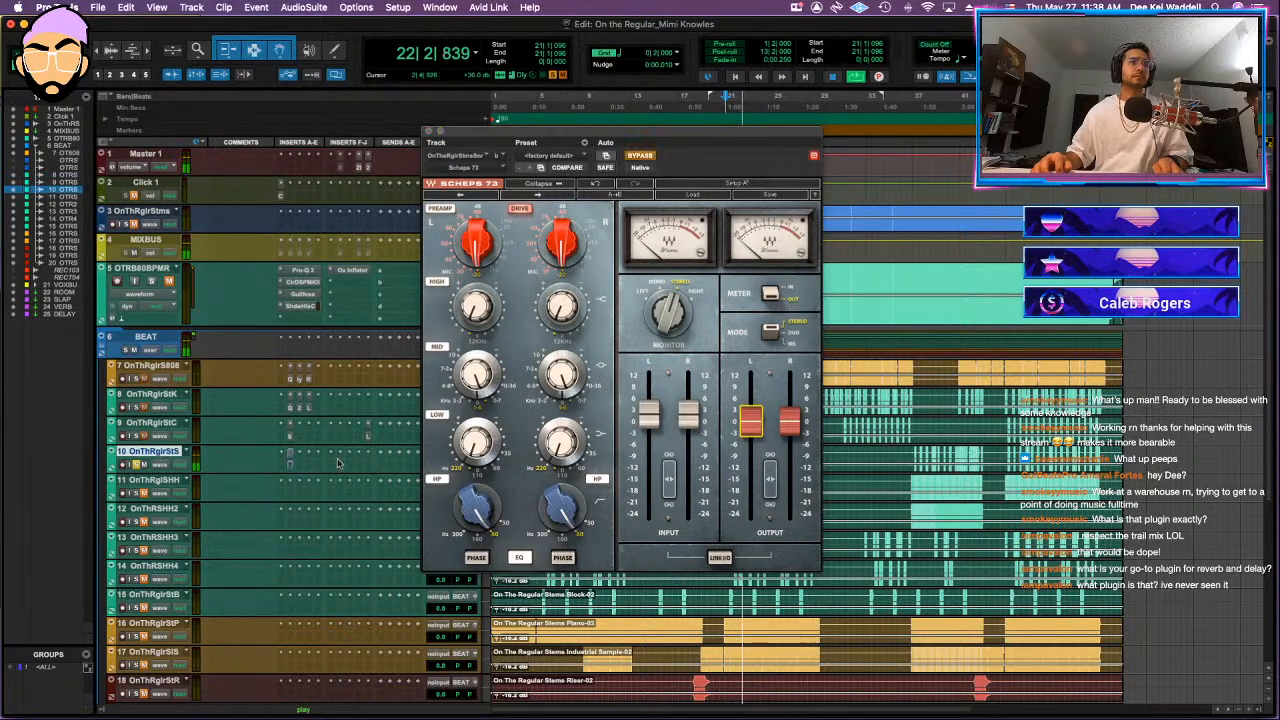
{"action": "left_click", "coordinate": [563, 332]}
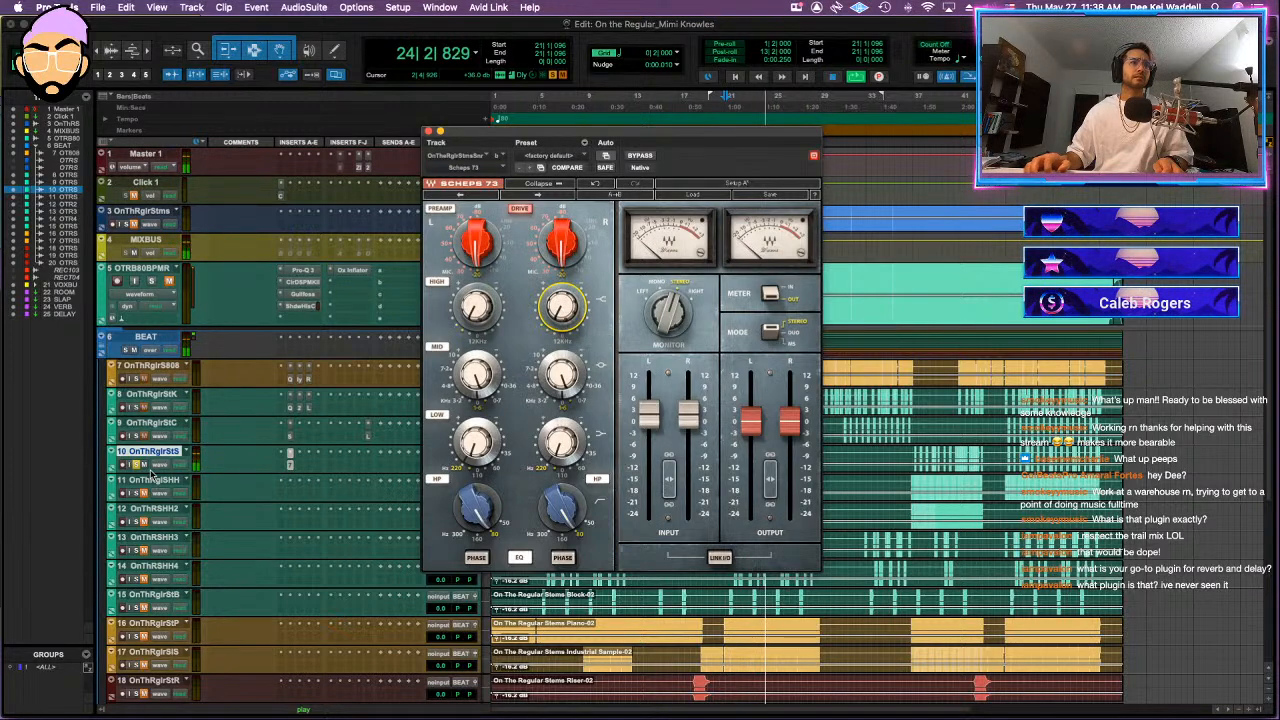
{"action": "key", "text": "shift+a"}
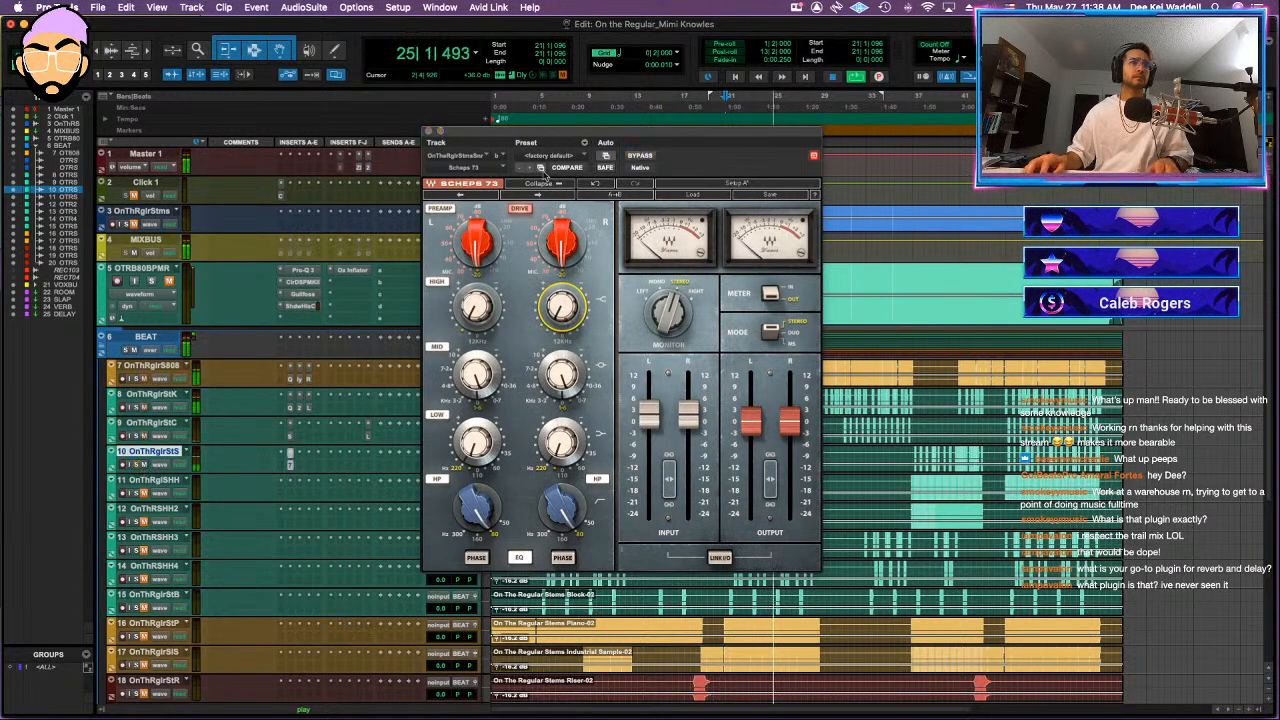
{"action": "left_click", "coordinate": [428, 131]}
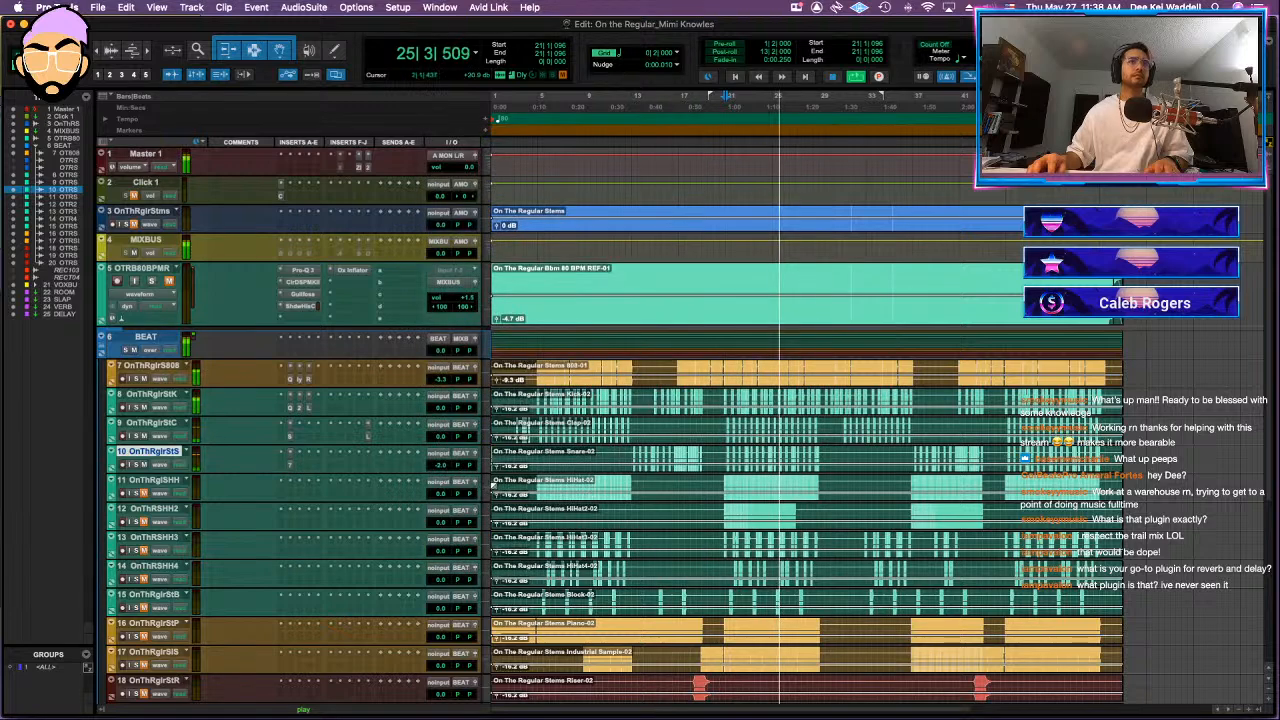
{"action": "left_click", "coordinate": [440, 466]}
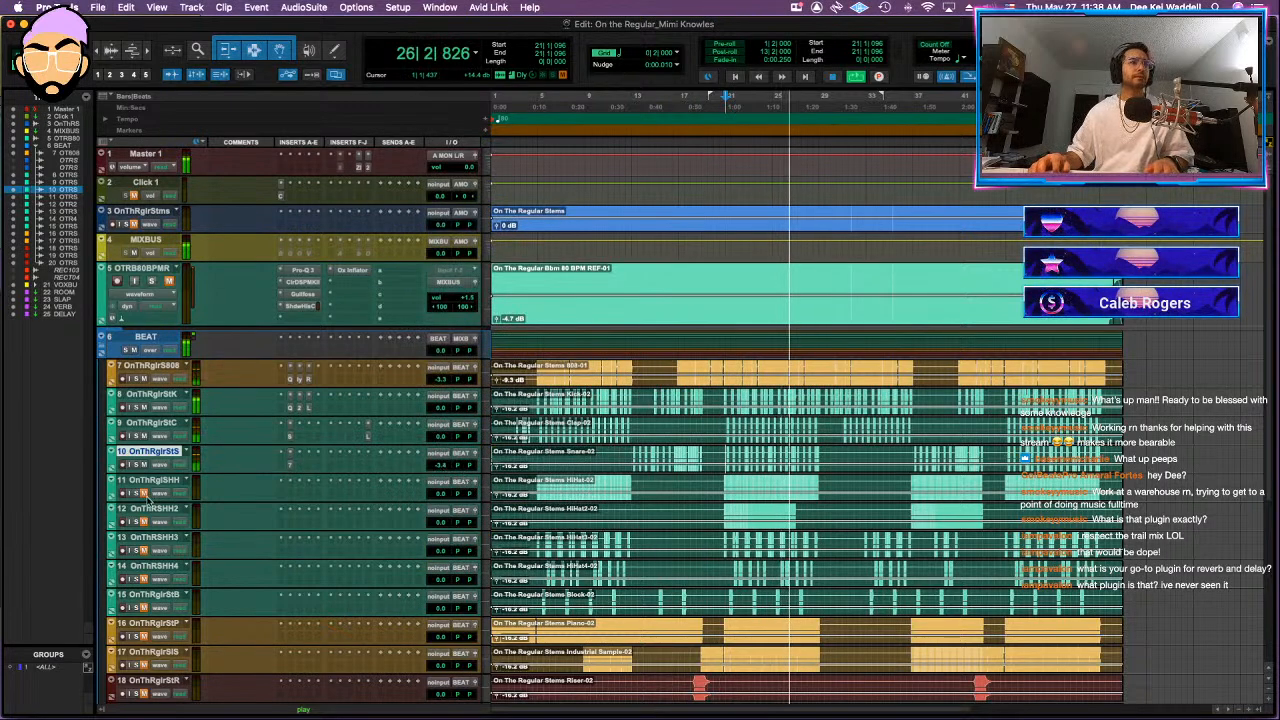
- Play from bar 5, place elysia phils cascade in the first hi-hat track's insert C and load its 29 HiHat Revoicing preset
{"action": "key", "text": "space"}
{"action": "left_click", "coordinate": [545, 483]}
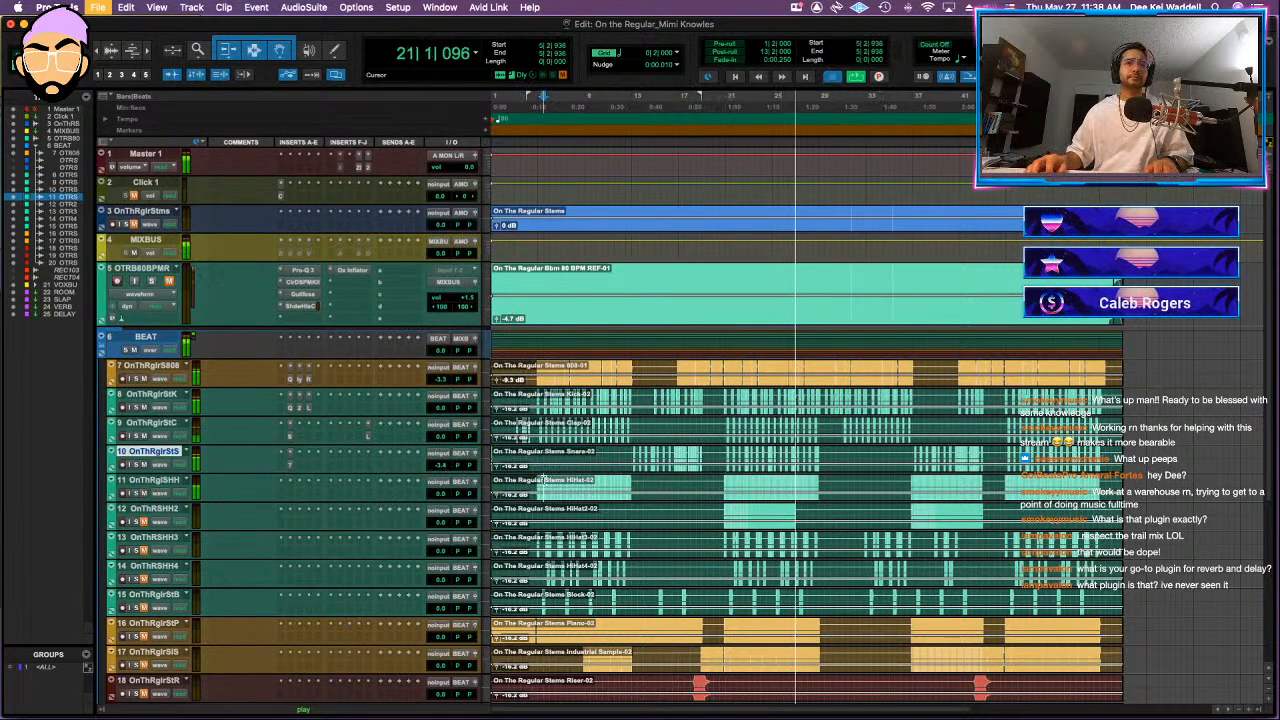
{"action": "key", "text": "space"}
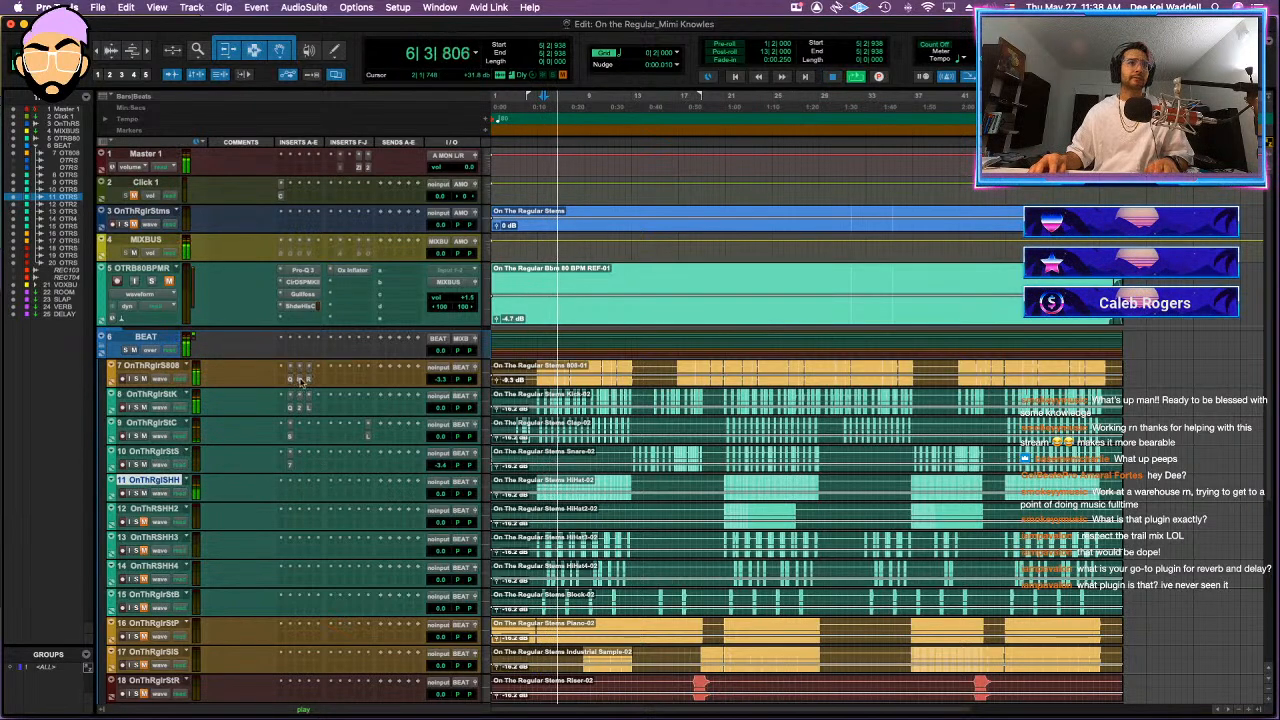
{"action": "left_click", "coordinate": [299, 490]}
{"action": "left_click", "coordinate": [552, 156]}
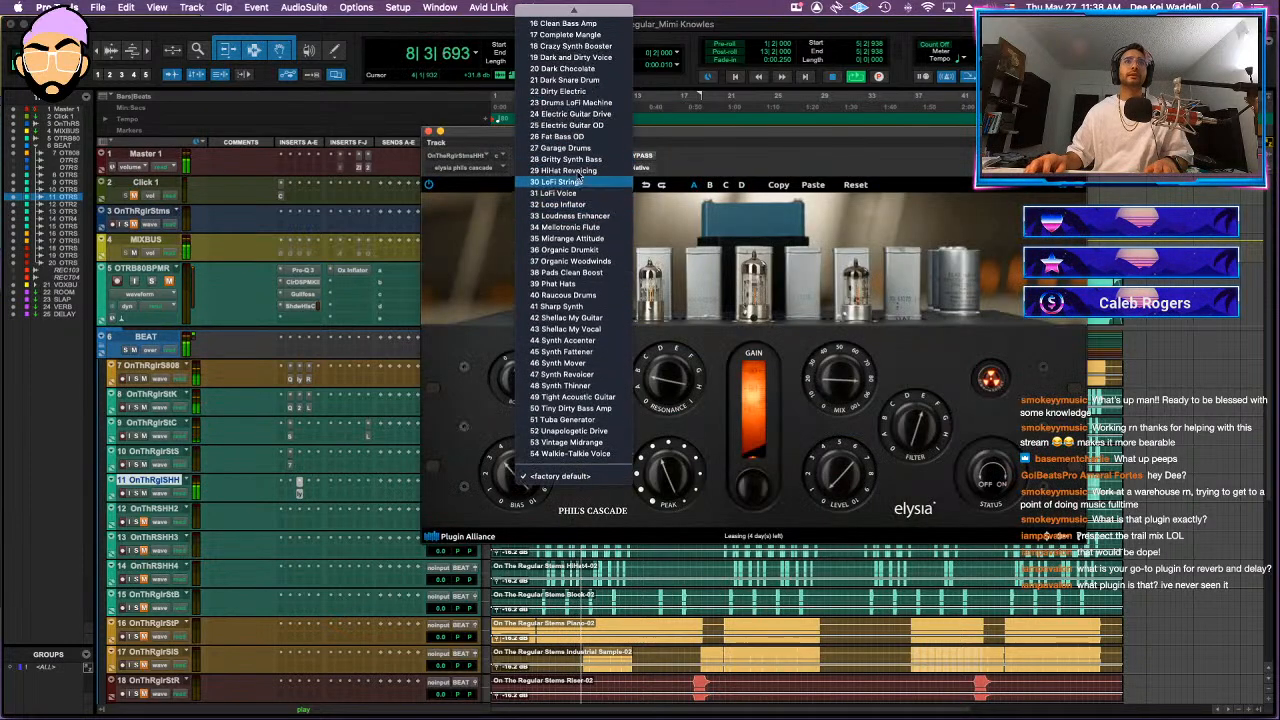
{"action": "left_click", "coordinate": [575, 159]}
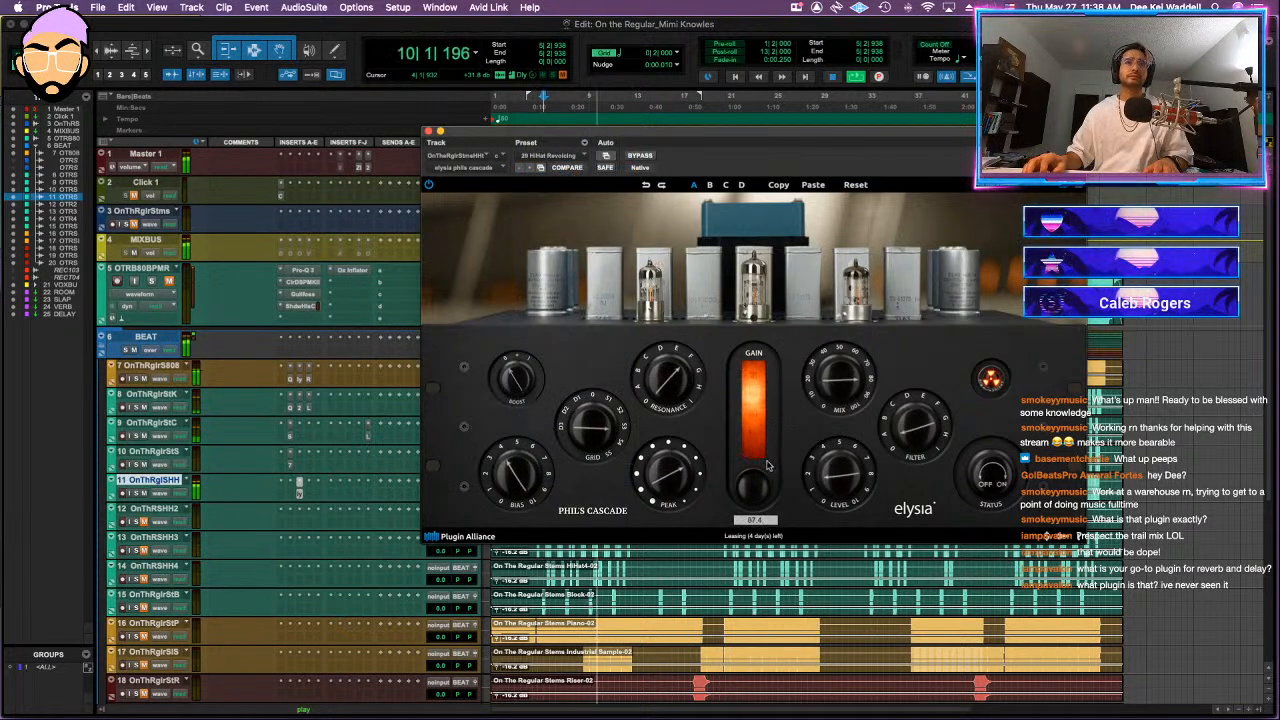
{"action": "left_click", "coordinate": [428, 133]}
- Slightly lower the Level of the first hi-hat's phils cascade and compare the plug-in with its bypass from bar 5
{"action": "scroll", "coordinate": [440, 400], "scroll_direction": "down", "scroll_amount": 2}
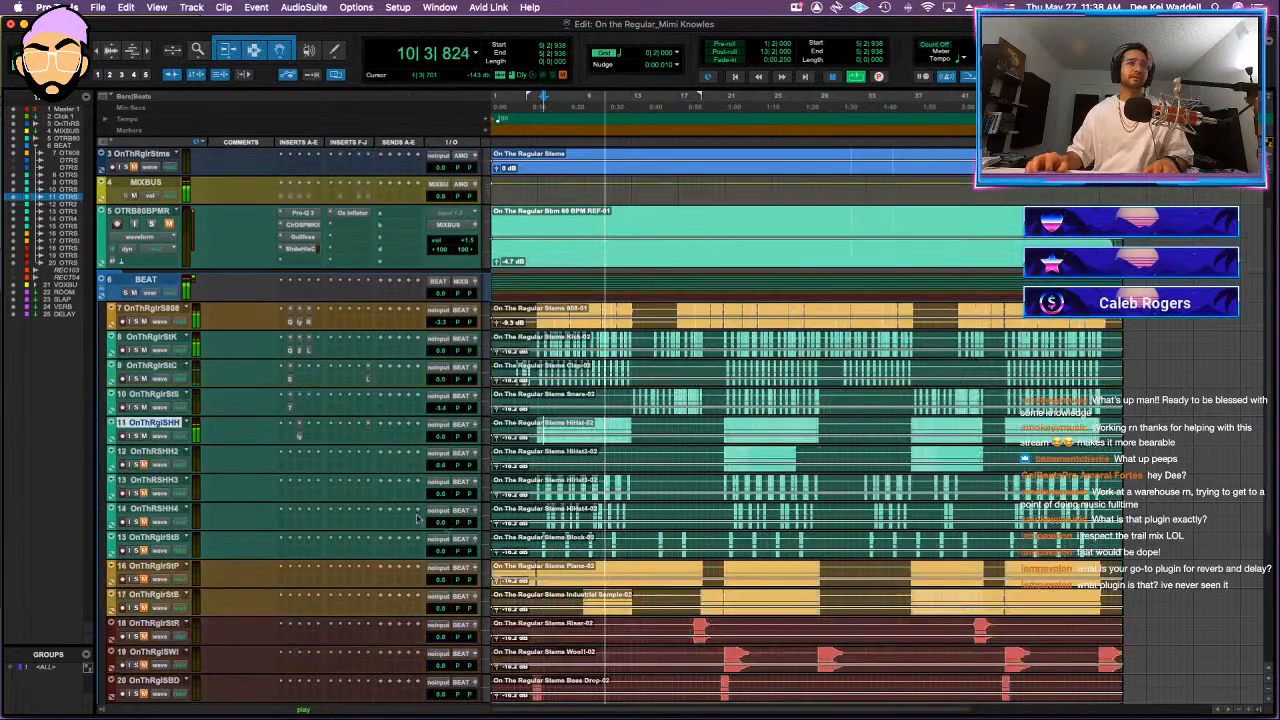
{"action": "left_click", "coordinate": [440, 437]}
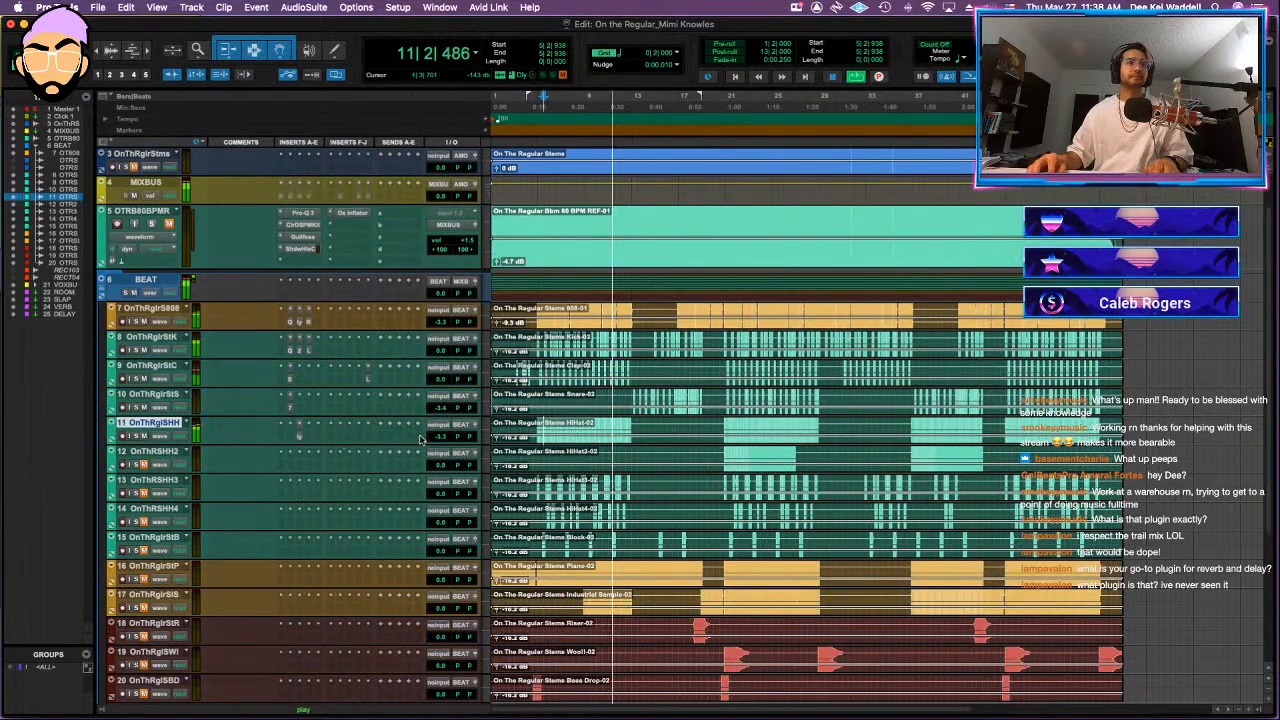
{"action": "left_click", "coordinate": [300, 435]}
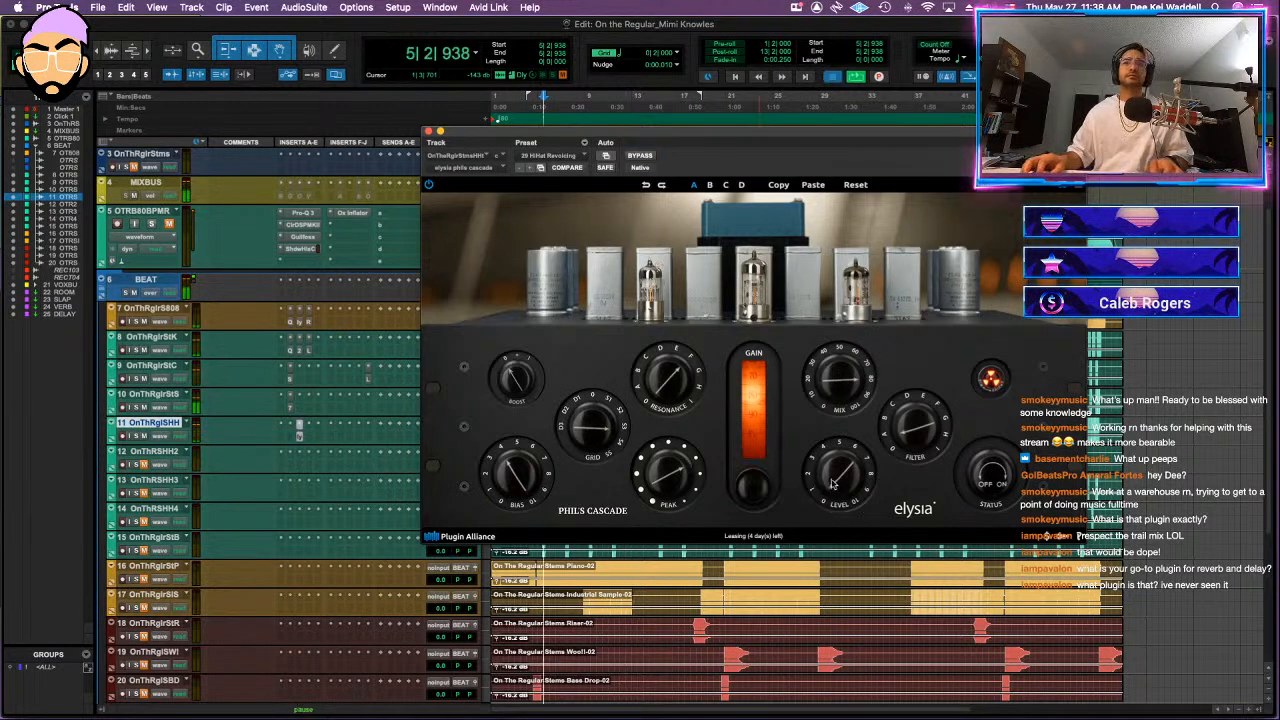
{"action": "key", "text": "space"}
{"action": "left_click_drag", "start_coordinate": [833, 483], "coordinate": [836, 491]}
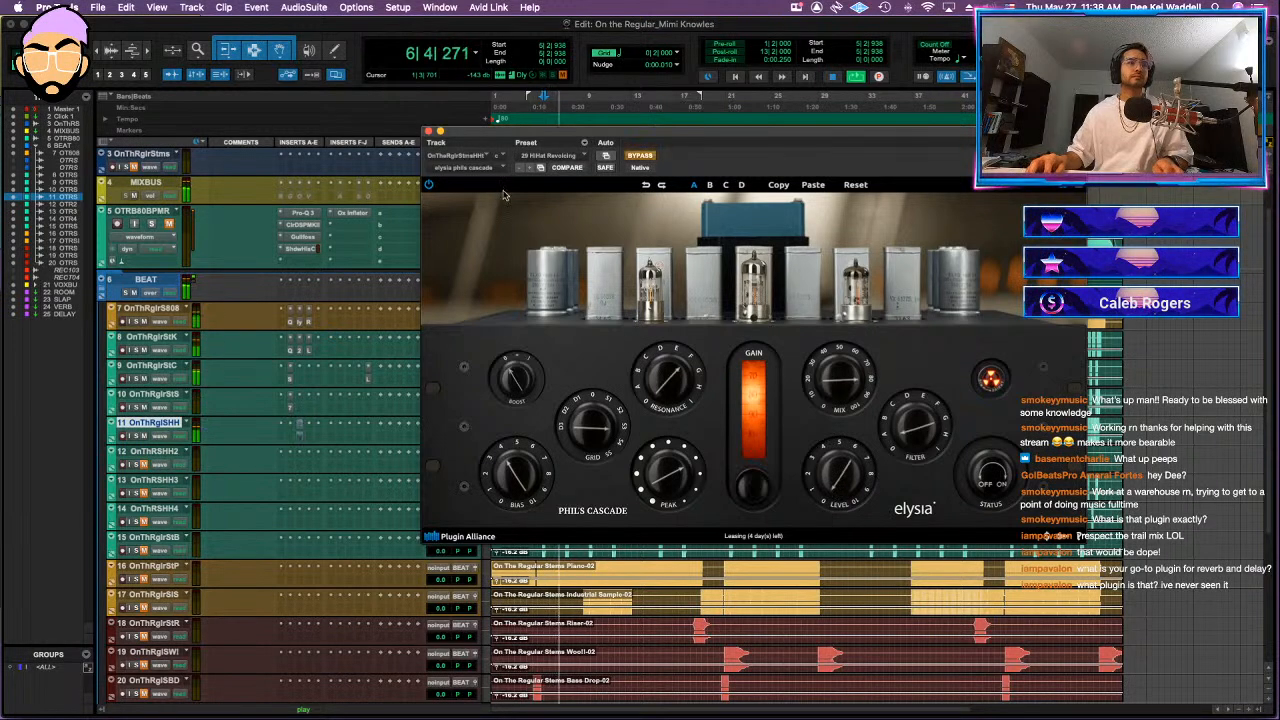
{"action": "left_click", "coordinate": [428, 132]}
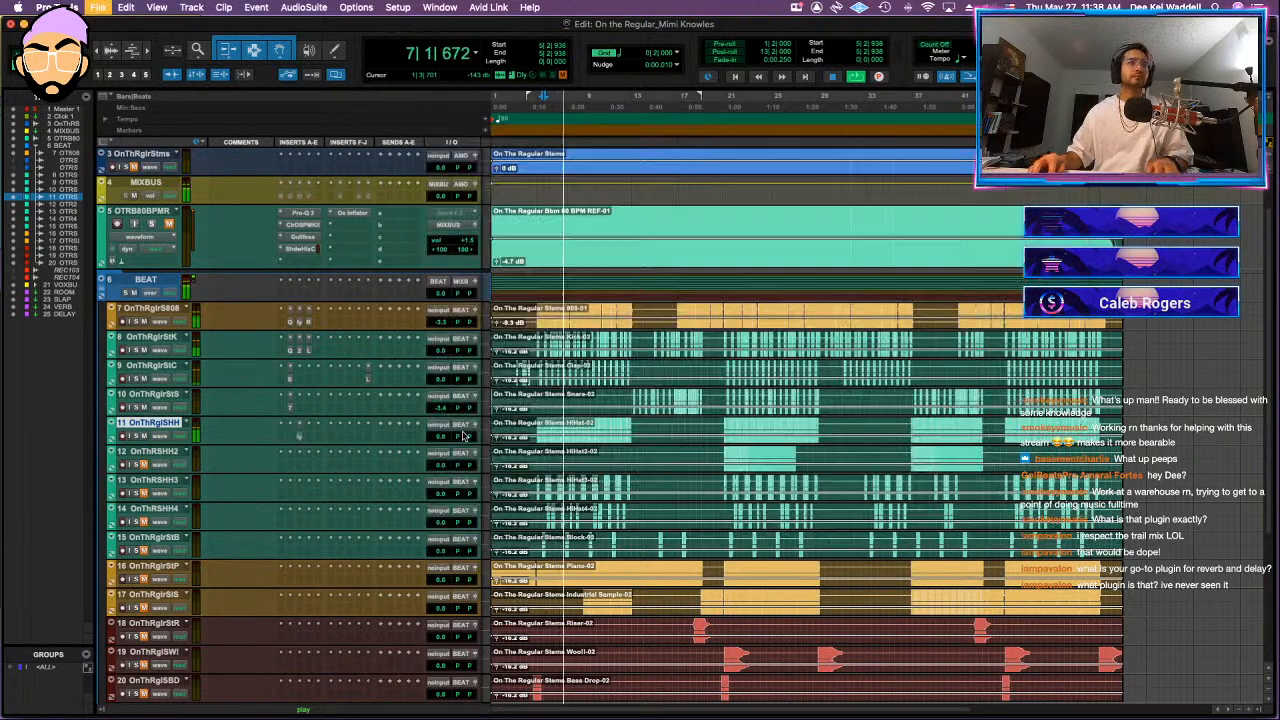
- Copy phils cascade to the second hi-hat track, set that track's volume to -1.3 dB and replay from just before bar 21
{"action": "left_click", "coordinate": [725, 420]}
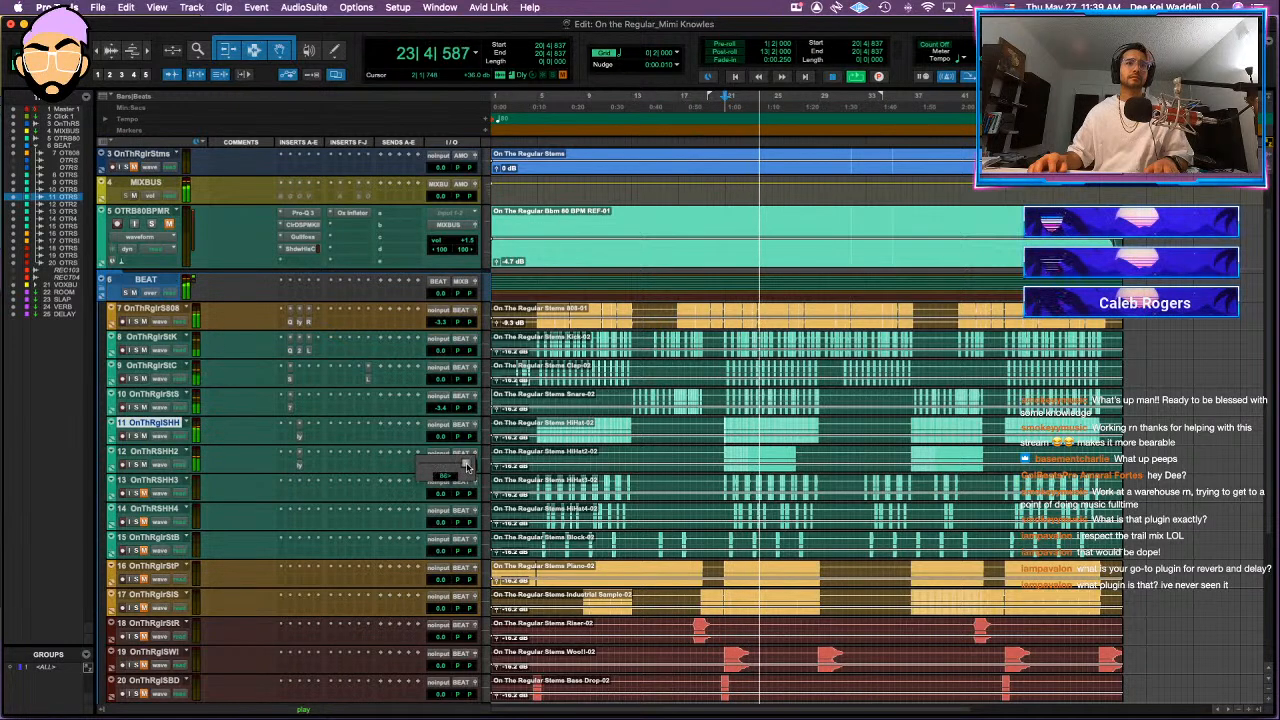
{"action": "left_click", "coordinate": [438, 465]}
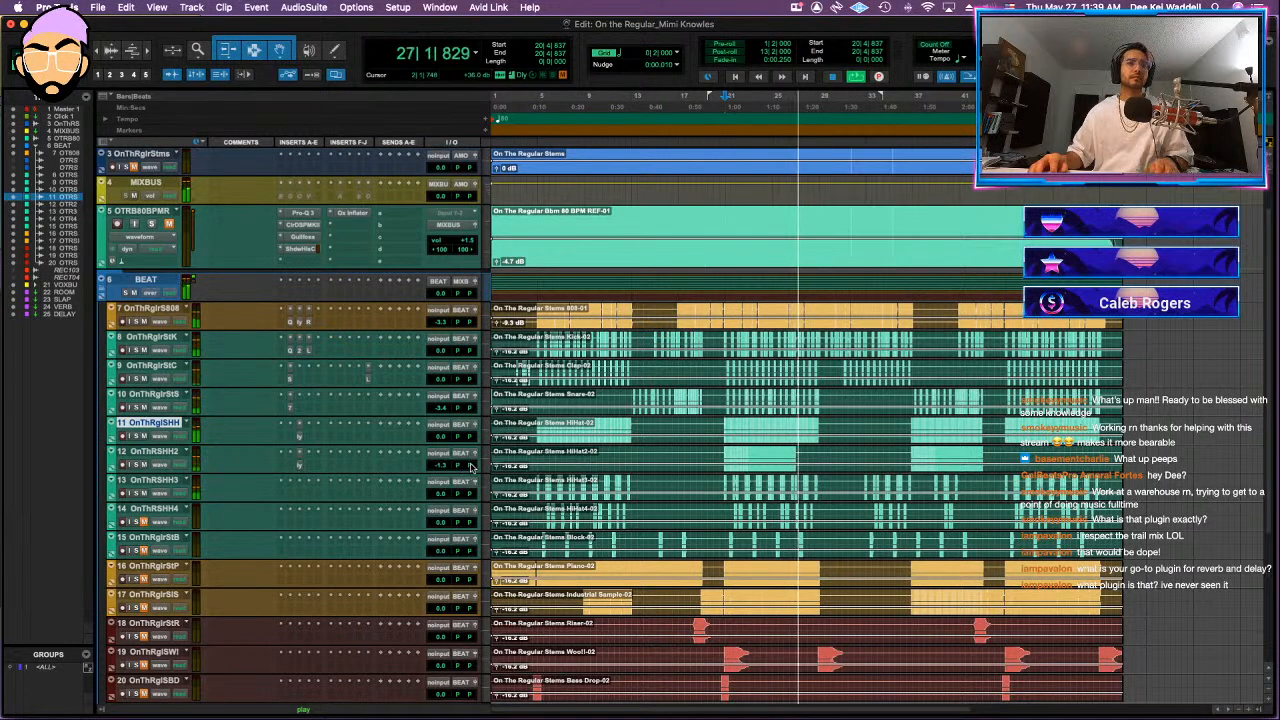
{"action": "left_click_drag", "start_coordinate": [355, 467], "coordinate": [354, 467]}
{"action": "left_click_drag", "start_coordinate": [469, 465], "coordinate": [464, 499]}
{"action": "key", "text": "space"}
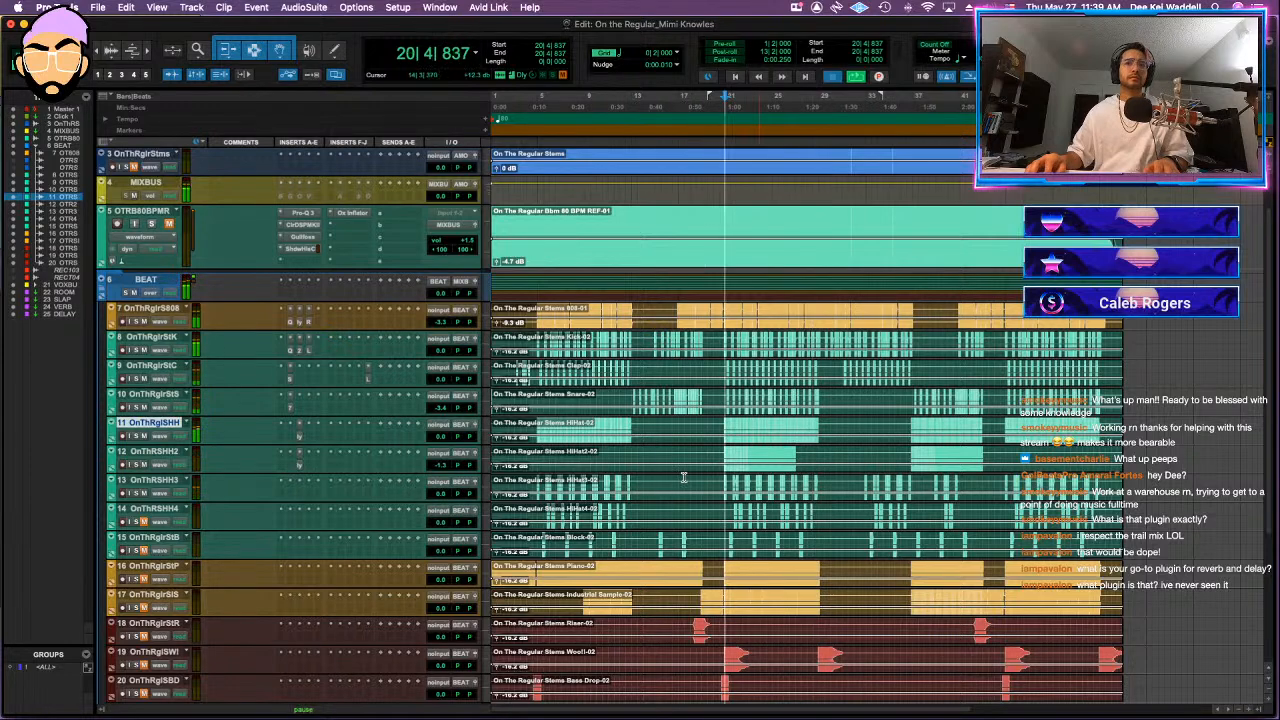
{"action": "key", "text": "space"}
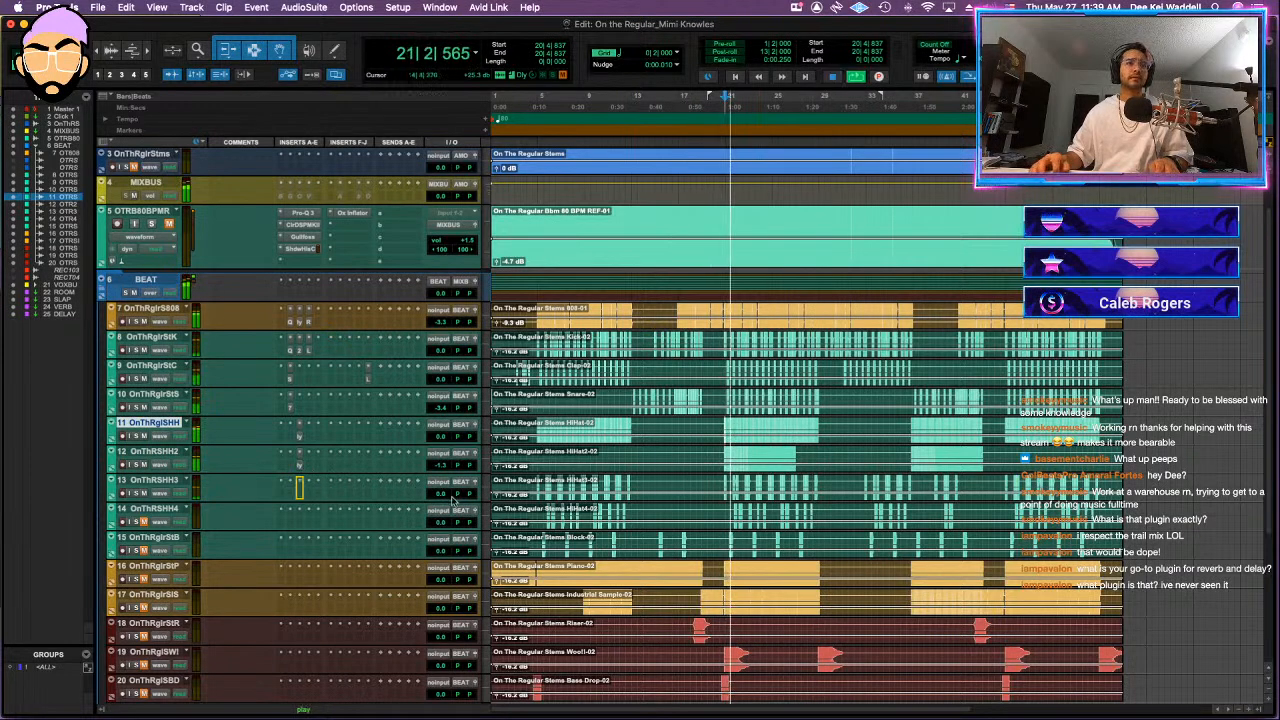
- Set the second hi-hat's volume to -2.0 dB, the third's to -0.6 dB and the fourth's to -11.3 dB, replaying from bar 21
{"action": "left_click_drag", "start_coordinate": [446, 465], "coordinate": [445, 498]}
{"action": "key", "text": "super+s"}
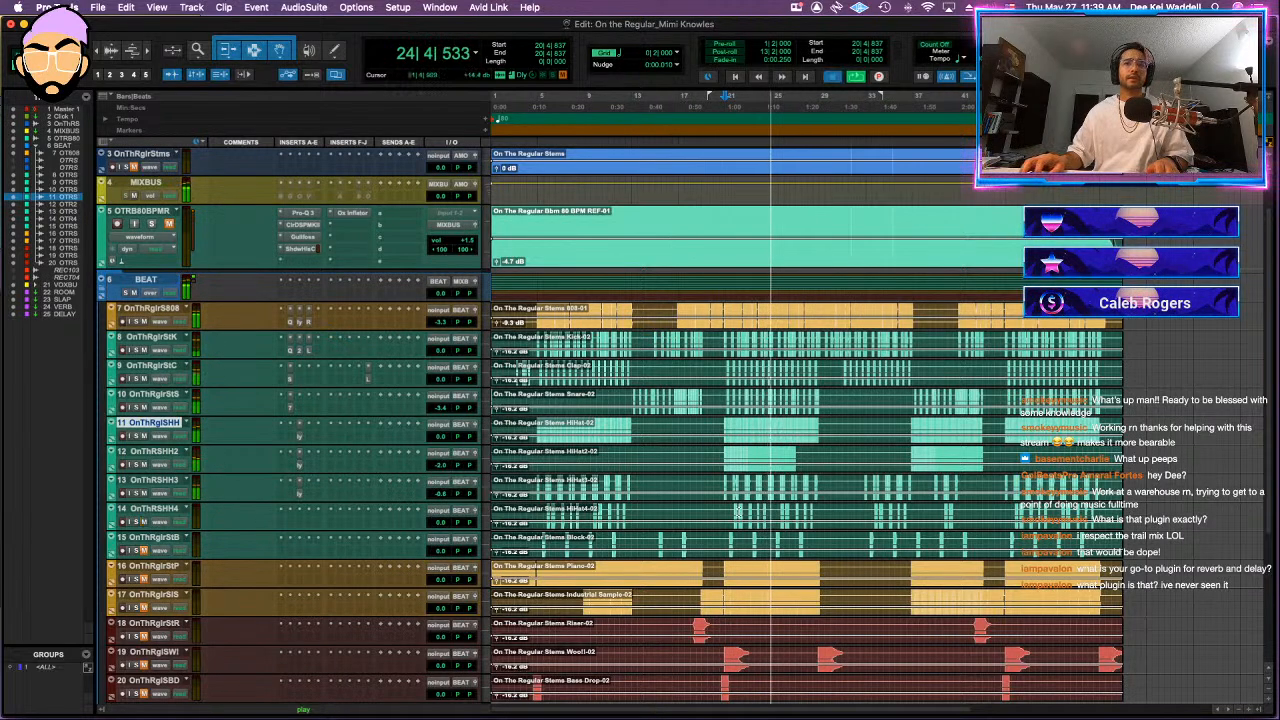
{"action": "left_click", "coordinate": [737, 510]}
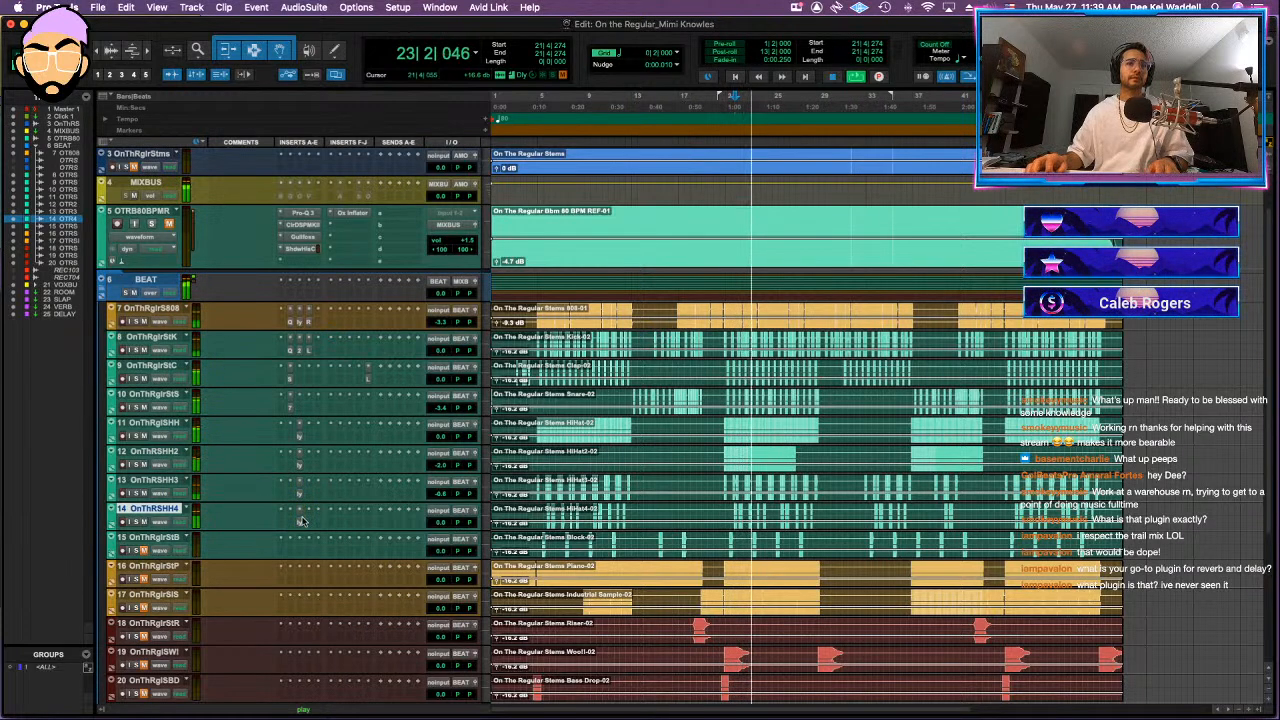
{"action": "mouse_move", "coordinate": [448, 526]}
{"action": "left_mouse_down"}
{"action": "mouse_move", "coordinate": [463, 494]}
{"action": "mouse_move", "coordinate": [466, 523]}
{"action": "mouse_move", "coordinate": [445, 524]}
{"action": "left_mouse_up"}
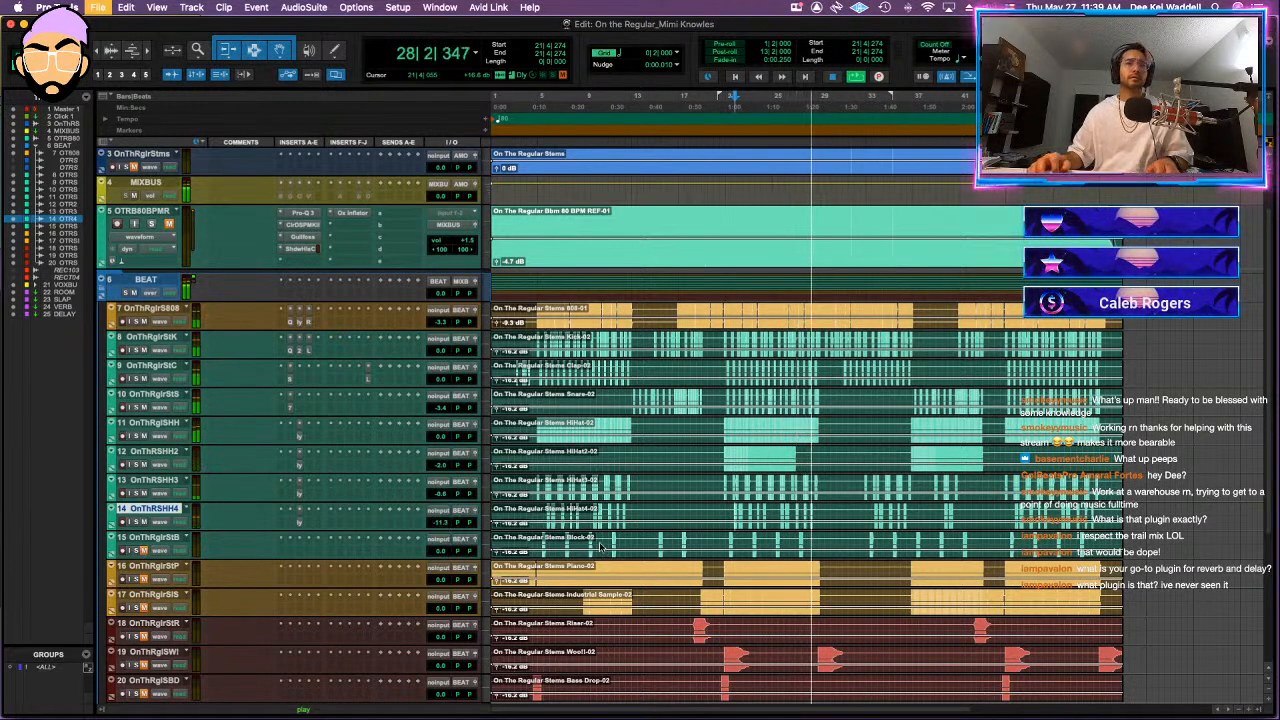
- Play from bar 21 and place the Kush Silika plug-in in the block track's insert C
{"action": "left_click", "coordinate": [727, 545]}
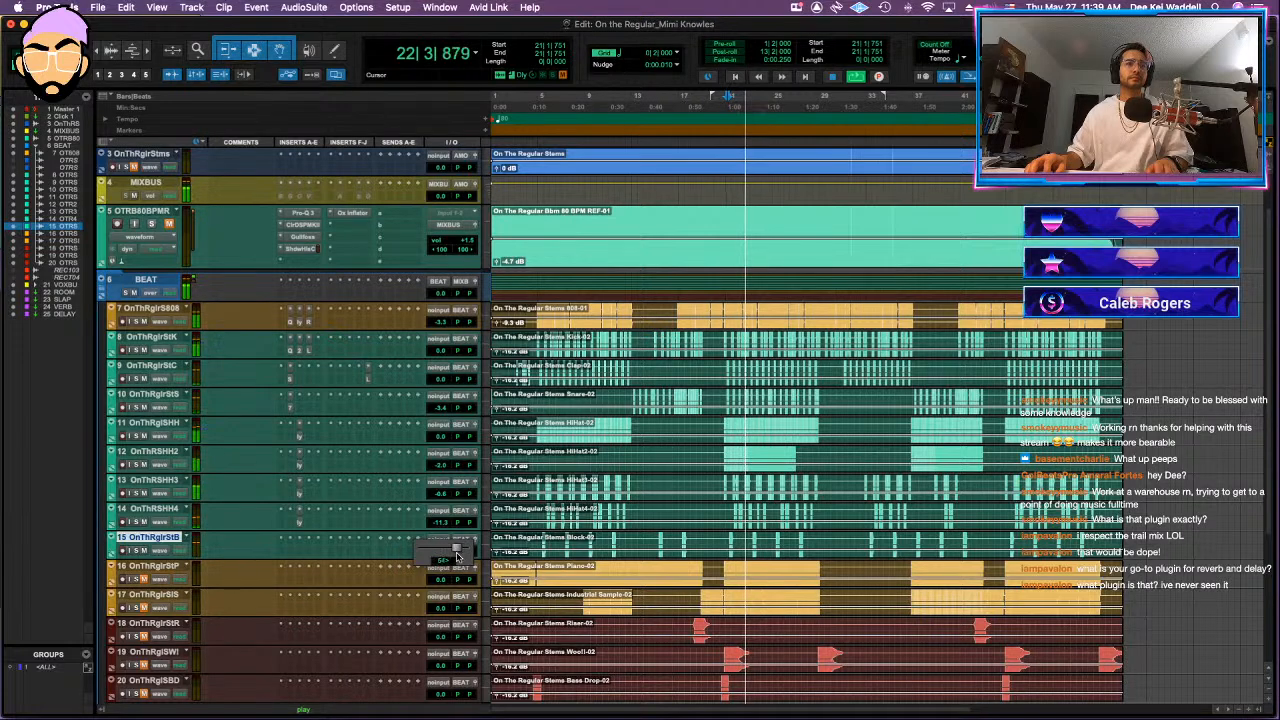
{"action": "left_click", "coordinate": [300, 553]}
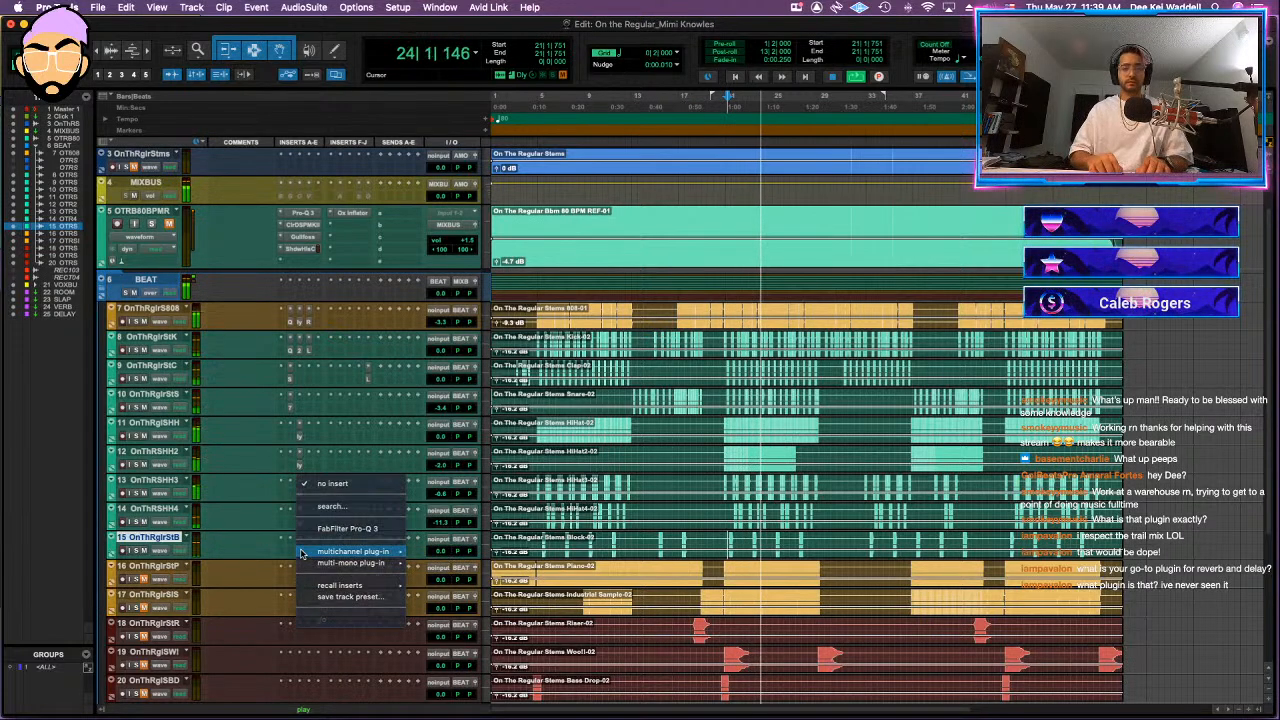
{"action": "left_click", "coordinate": [308, 507]}
{"action": "type", "text": "elec"}
{"action": "key", "text": "Return"}
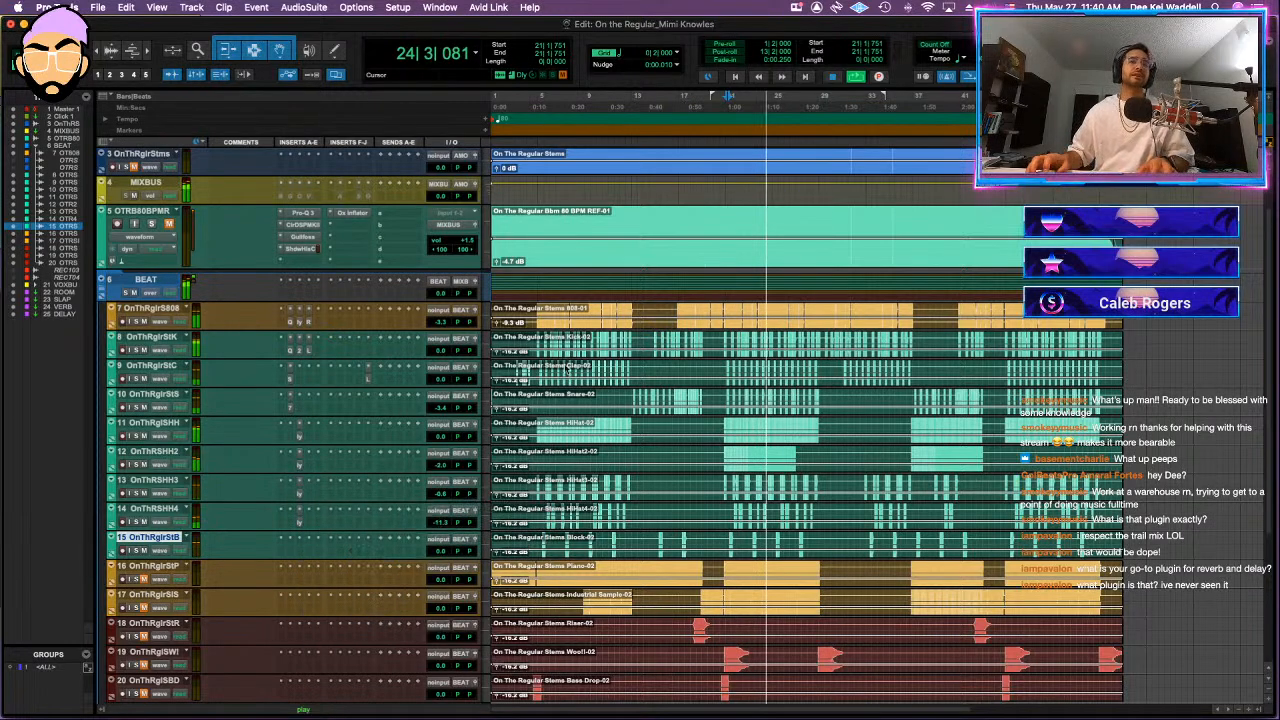
- Set Silika's Input to about 19.8 dB and Output to -16.2 dB on the block track and compare it with its bypass
{"action": "left_click_drag", "start_coordinate": [514, 278], "coordinate": [534, 304]}
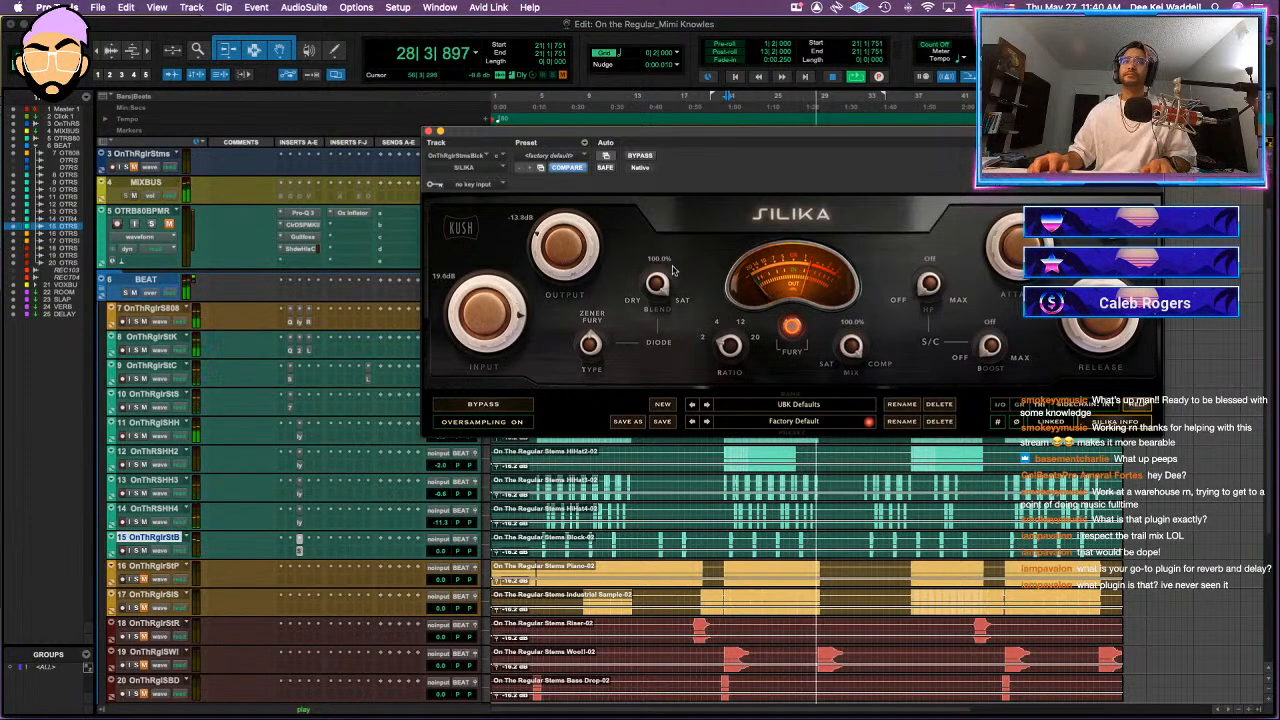
{"action": "scroll", "coordinate": [546, 255], "scroll_direction": "down", "scroll_amount": 2}
{"action": "key", "text": "space"}
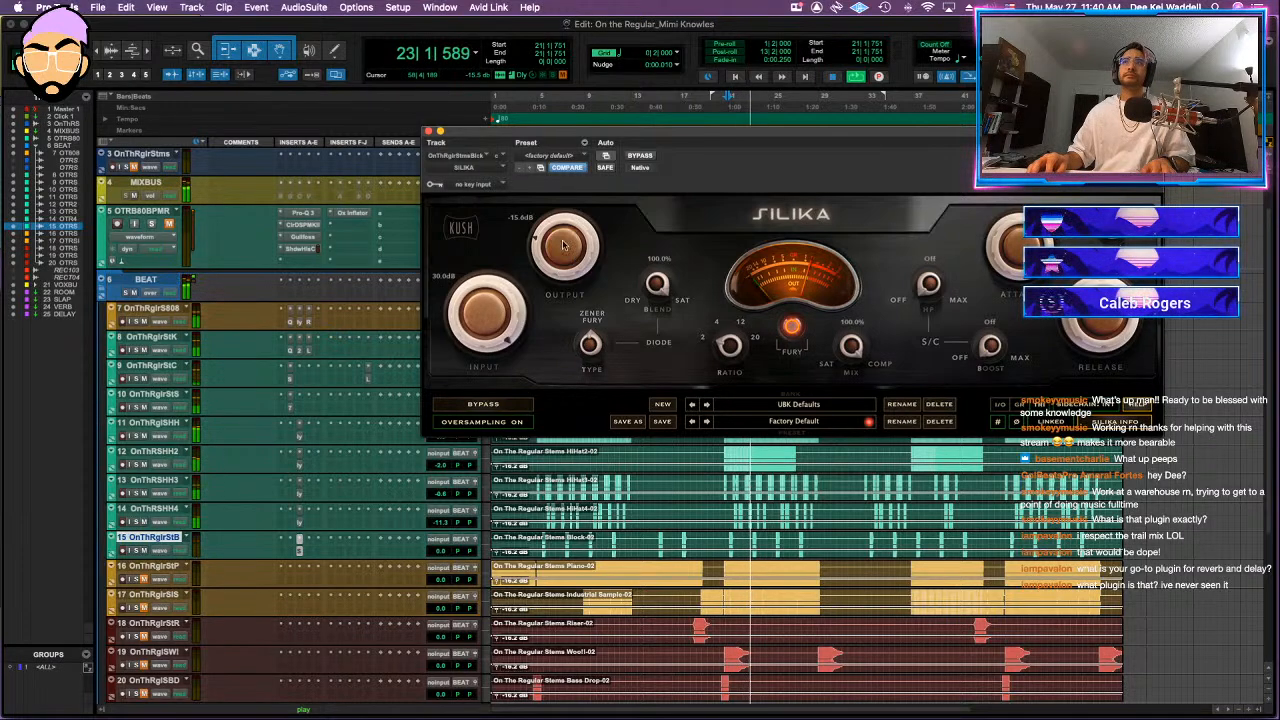
{"action": "left_click_drag", "start_coordinate": [566, 248], "coordinate": [564, 255]}
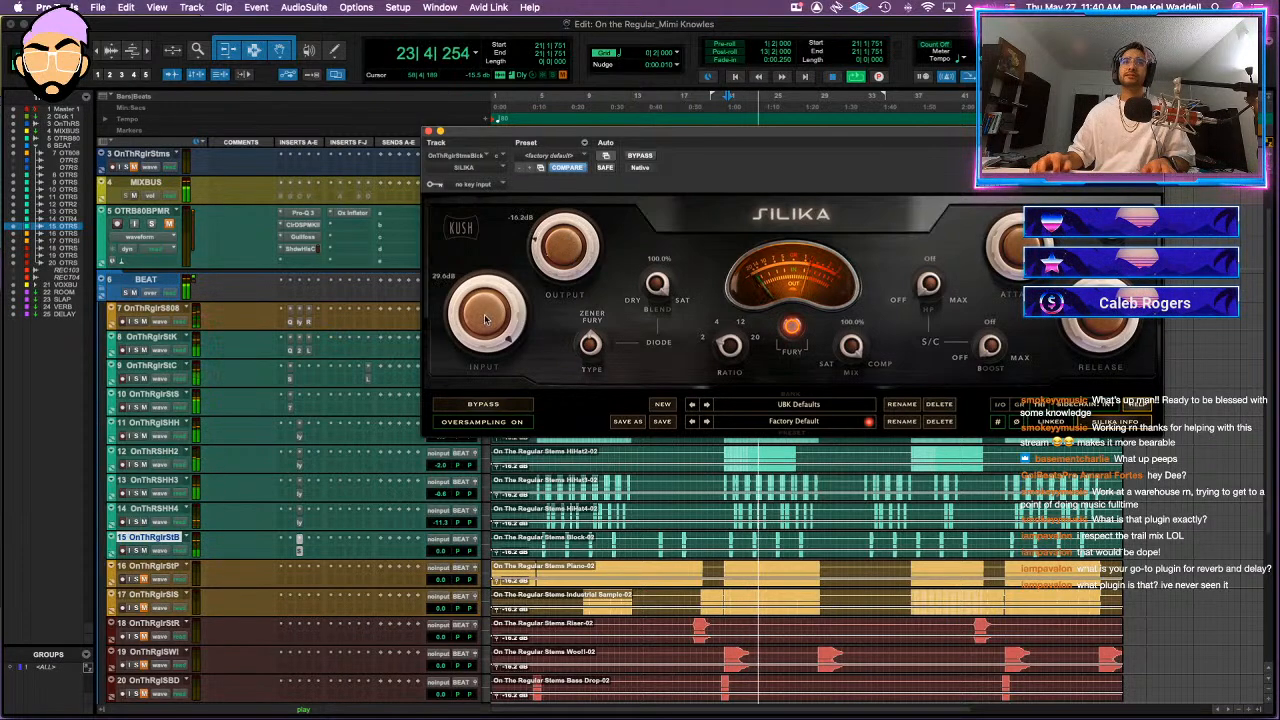
{"action": "left_click_drag", "start_coordinate": [477, 312], "coordinate": [475, 343]}
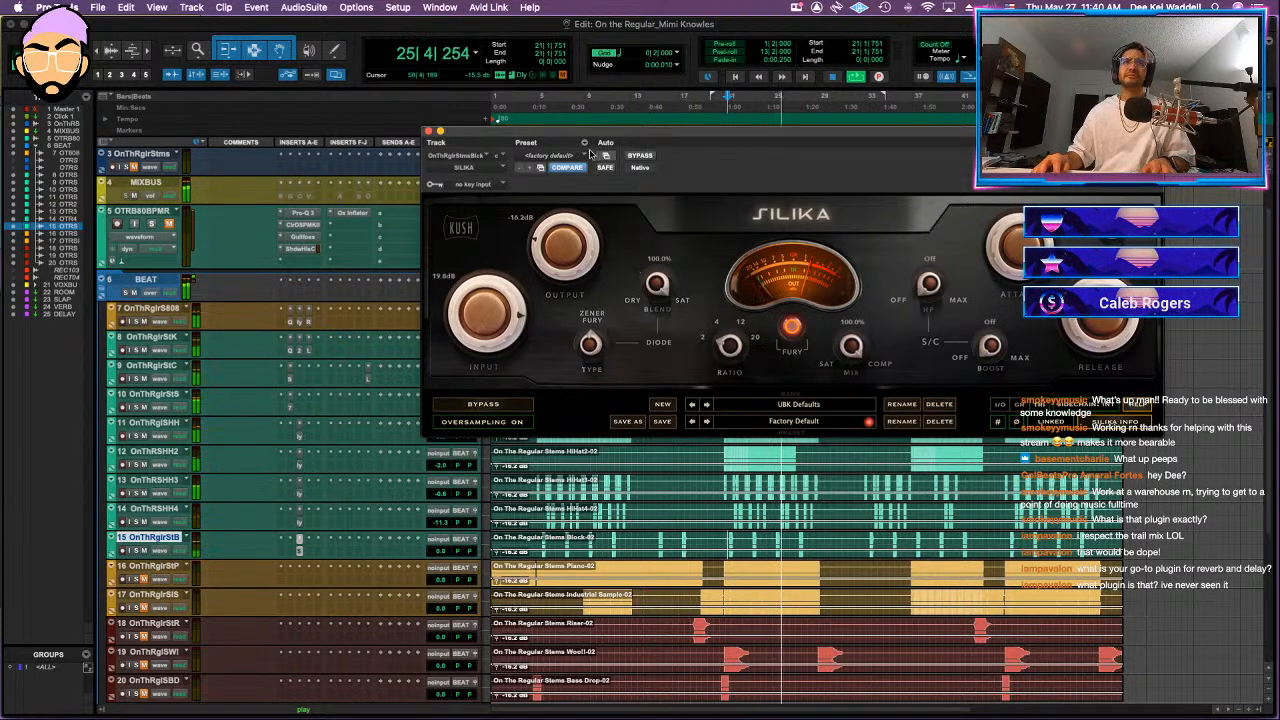
{"action": "left_click", "coordinate": [640, 156]}
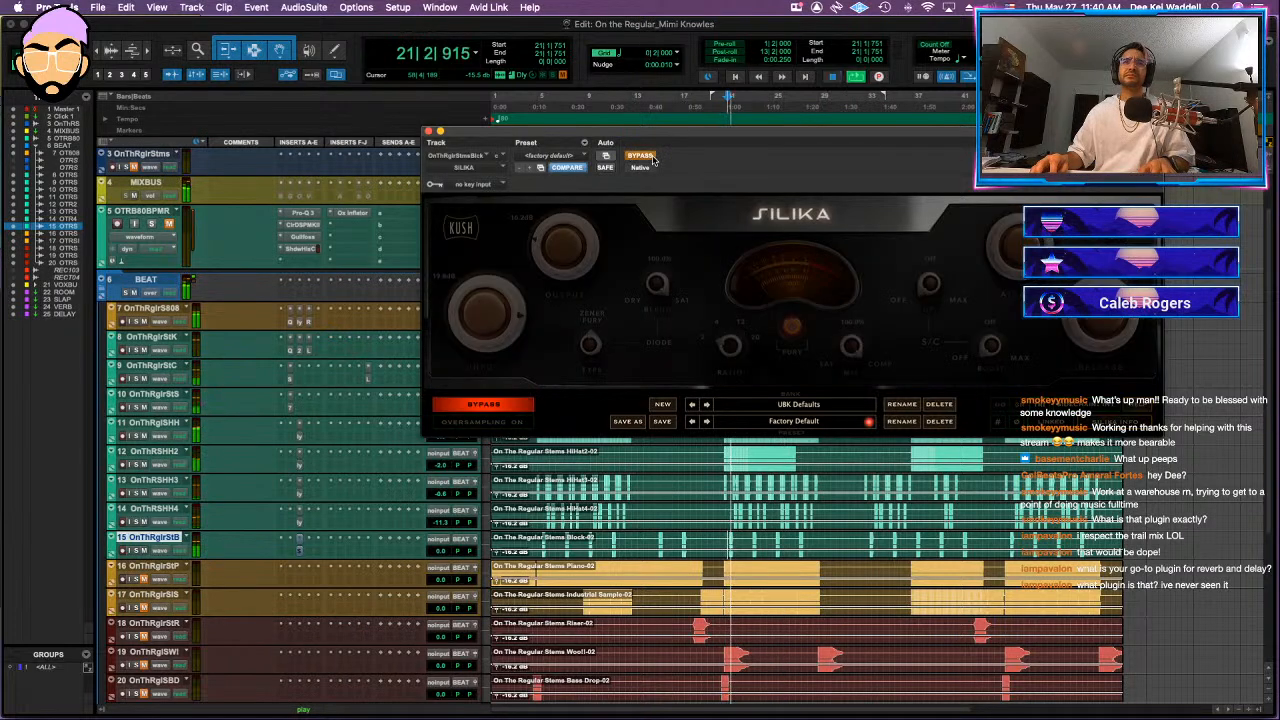
{"action": "left_click", "coordinate": [652, 158]}
{"action": "left_click", "coordinate": [299, 551]}
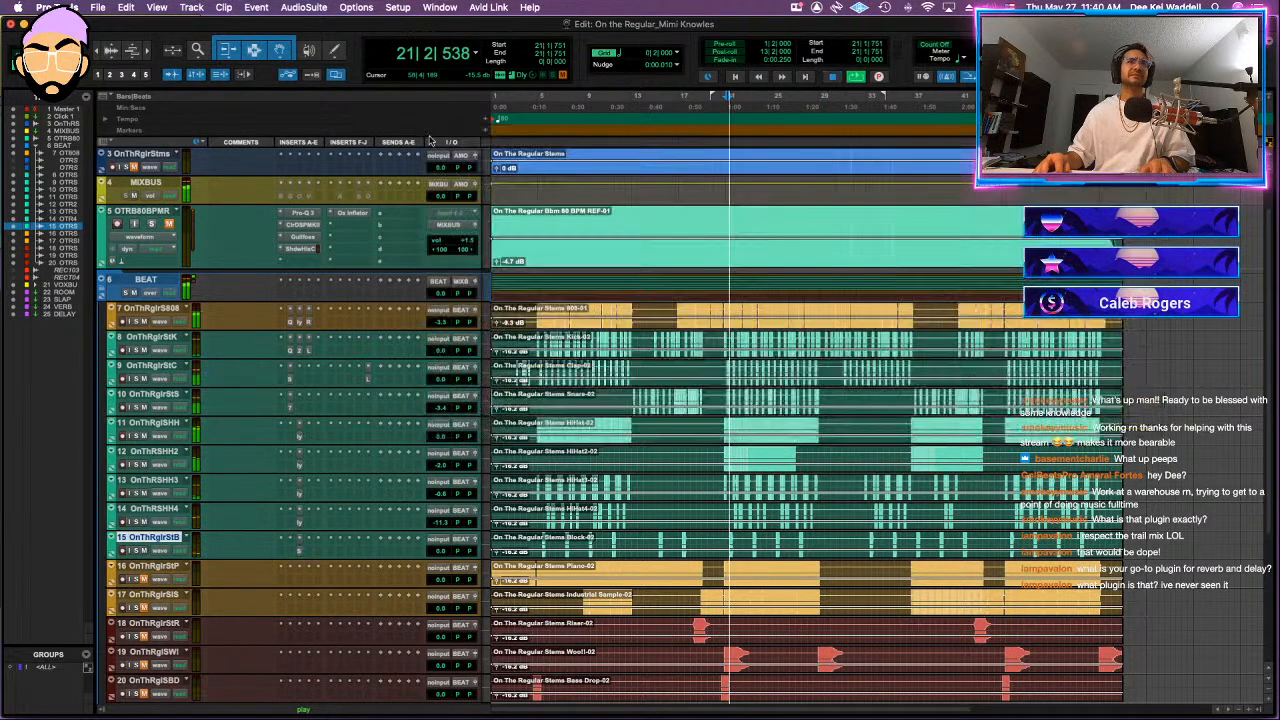
- Place Gullfoss in the piano track's insert C and adjust its Boost
{"action": "left_click", "coordinate": [299, 568]}
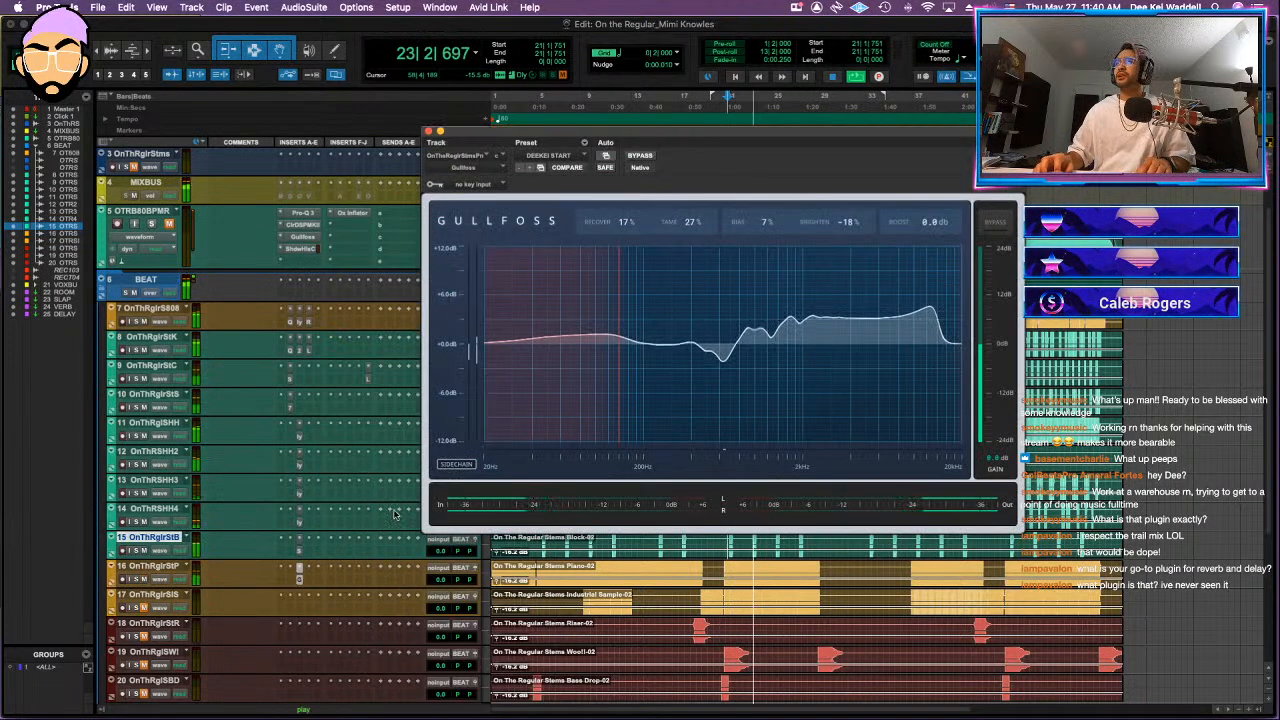
{"action": "left_click_drag", "start_coordinate": [926, 223], "coordinate": [926, 258]}
{"action": "left_click", "coordinate": [429, 131]}
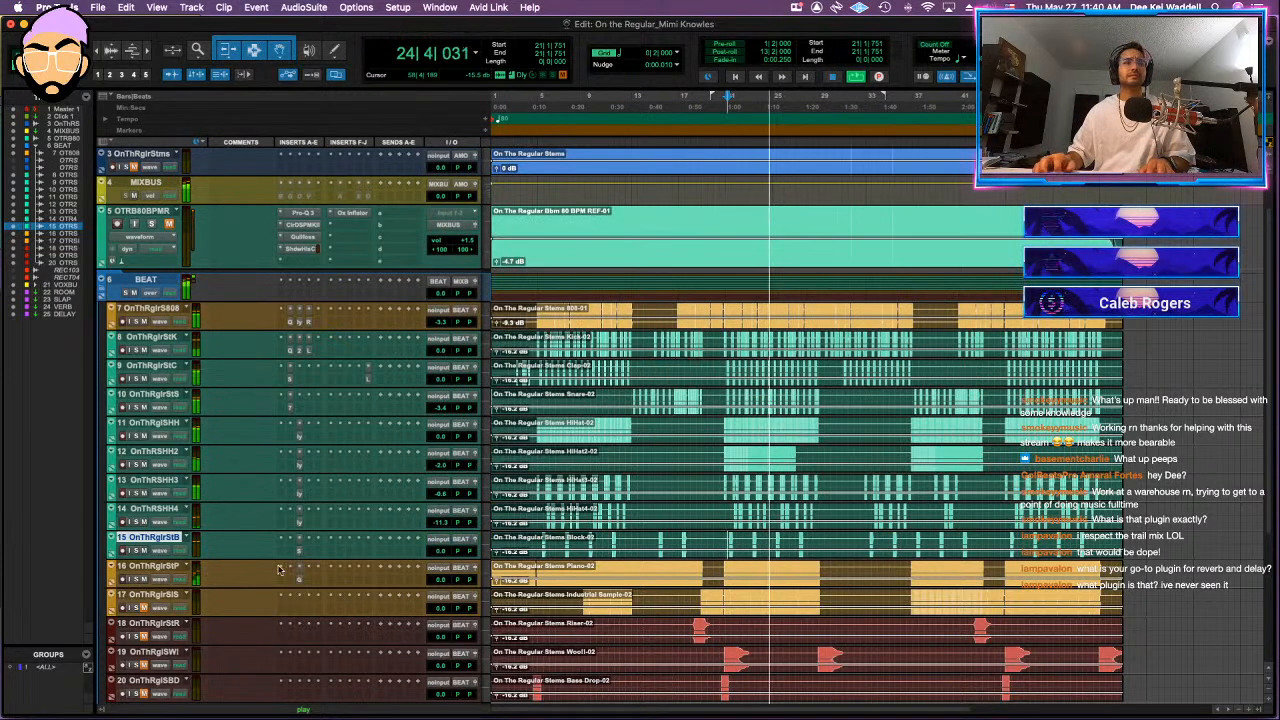
- Unmute and solo the industrial sample track and place FabFilter Pro-Q 3 in its insert B
{"action": "left_click", "coordinate": [136, 607]}
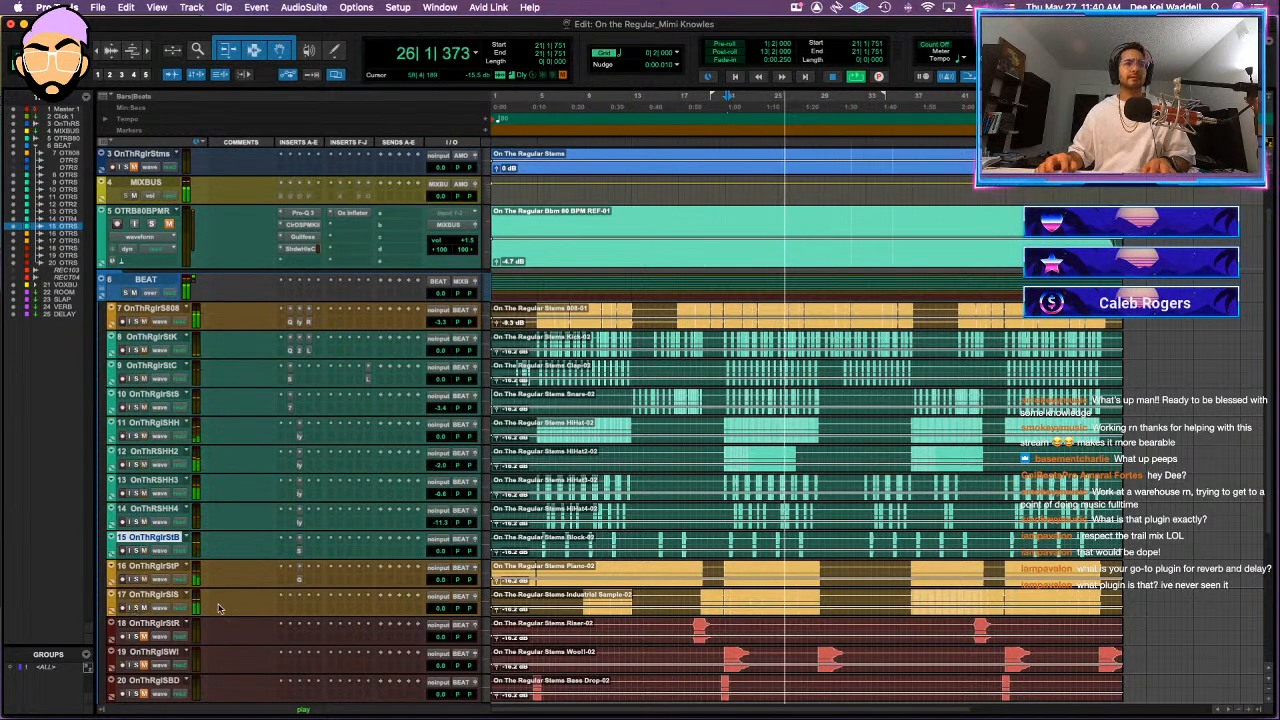
{"action": "left_click", "coordinate": [290, 598]}
{"action": "left_click", "coordinate": [158, 613]}
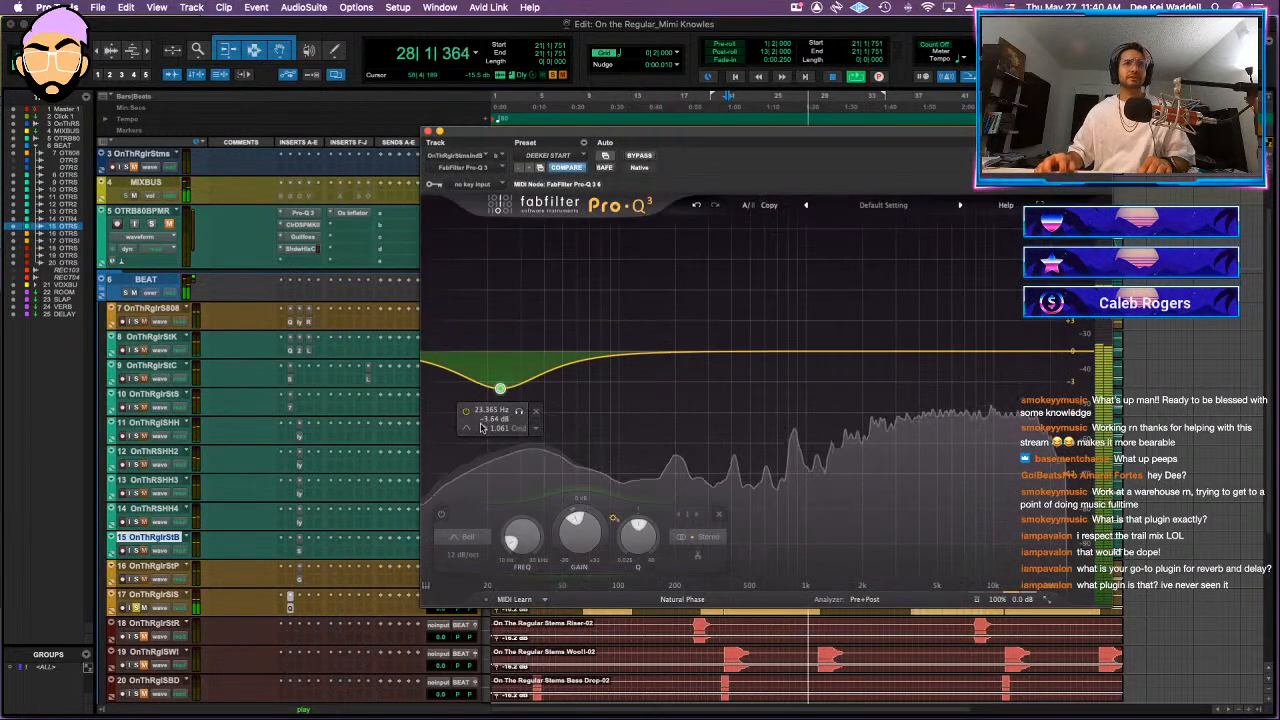
- Make the Pro-Q 3 band a 24 dB/oct low cut at about 131 Hz, unsolo the industrial sample and set its volume to -7.3 dB
{"action": "left_click", "coordinate": [498, 441]}
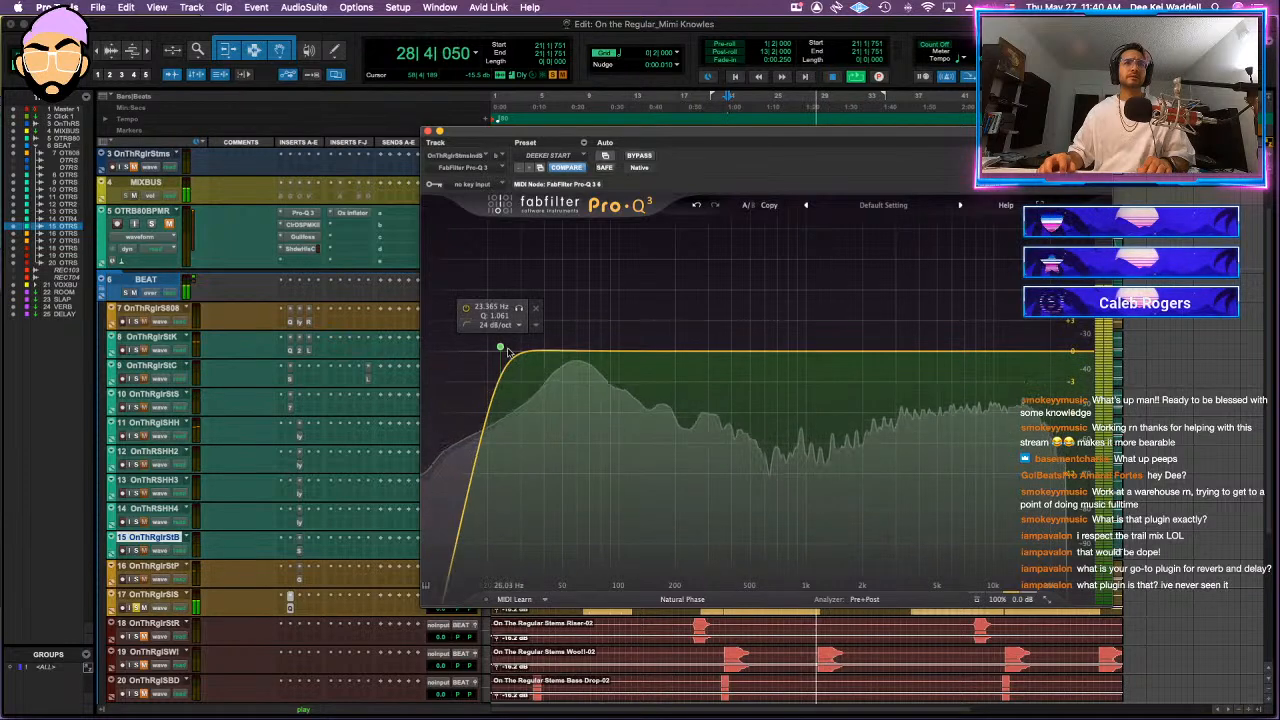
{"action": "left_click_drag", "start_coordinate": [506, 351], "coordinate": [640, 355]}
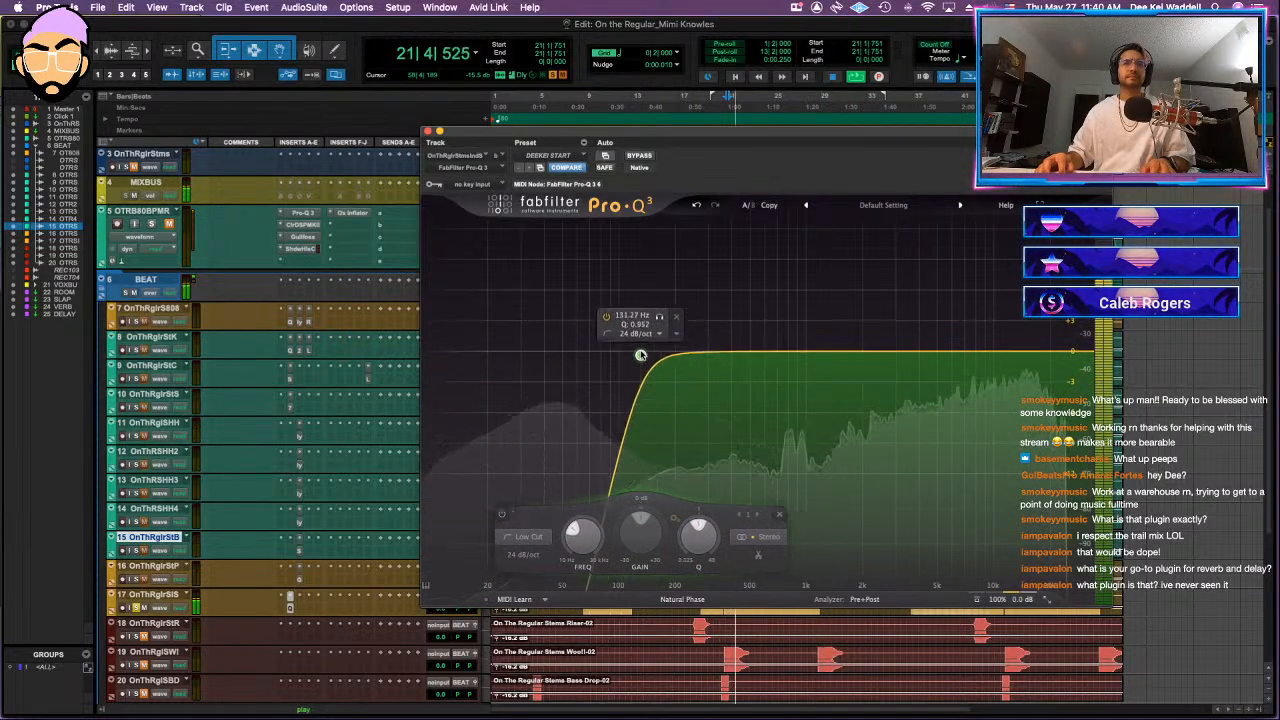
{"action": "key", "text": "super+w"}
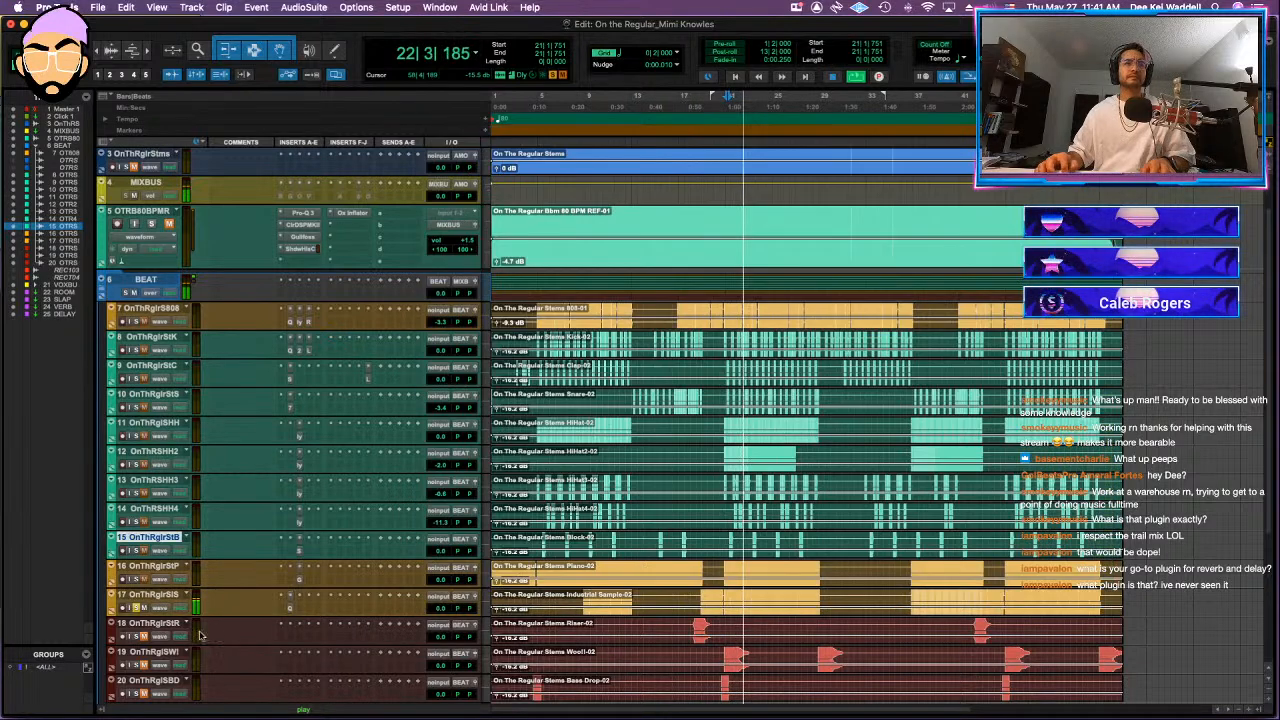
{"action": "left_click", "coordinate": [137, 609]}
{"action": "key", "text": "super+s"}
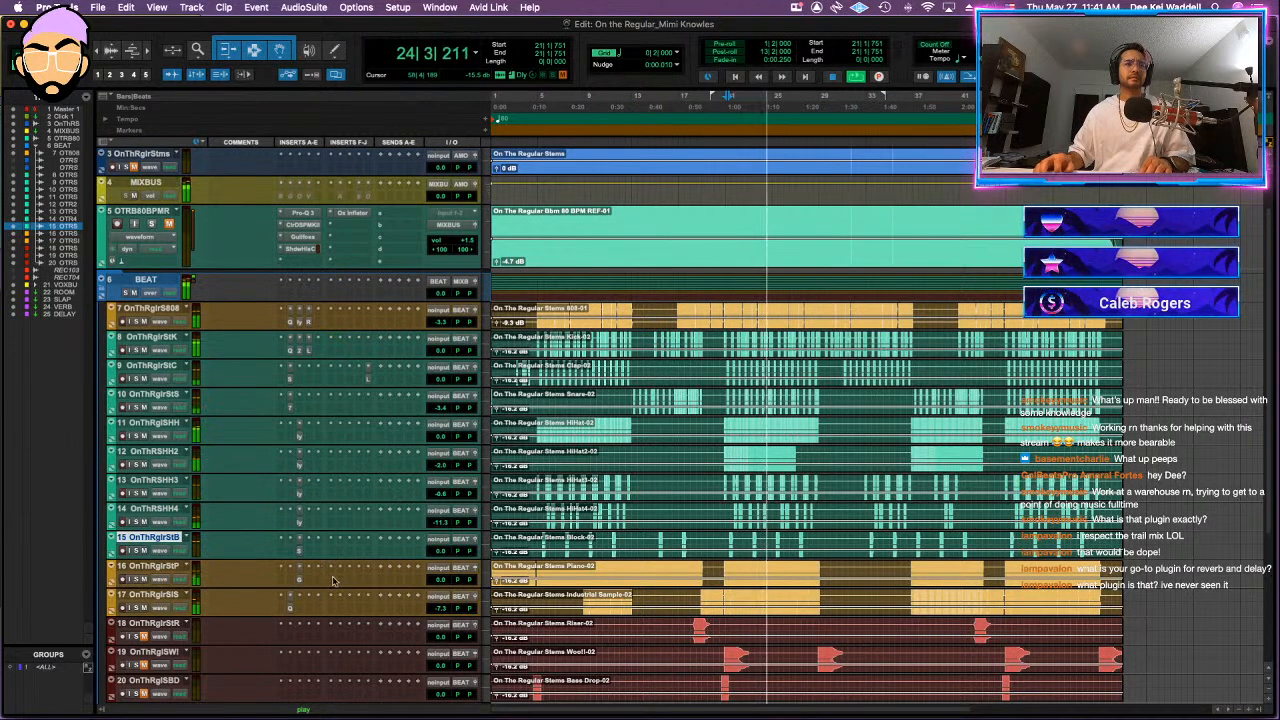
- Place the CLA-3A compressor in the piano track's insert E
{"action": "scroll", "coordinate": [333, 581], "scroll_direction": "down", "scroll_amount": 2}
{"action": "left_click", "coordinate": [315, 525]}
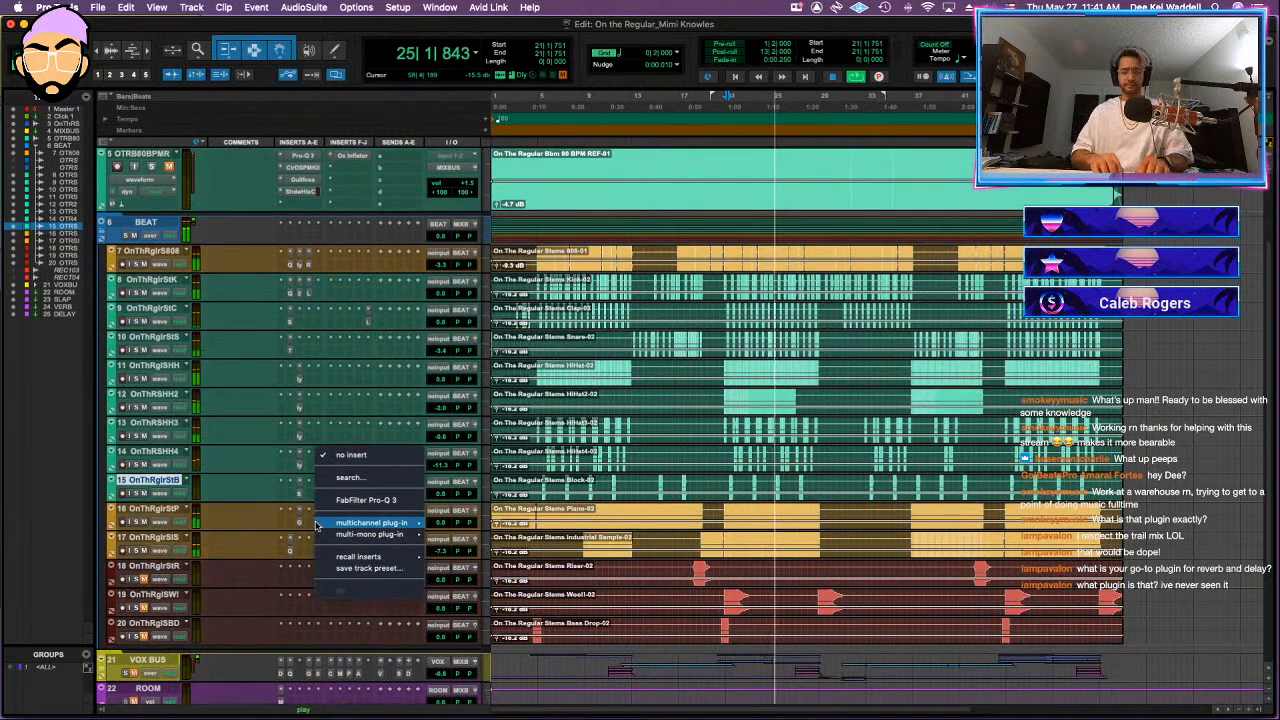
{"action": "mouse_move", "coordinate": [372, 522]}
{"action": "mouse_move", "coordinate": [470, 296]}
{"action": "mouse_move", "coordinate": [470, 47]}
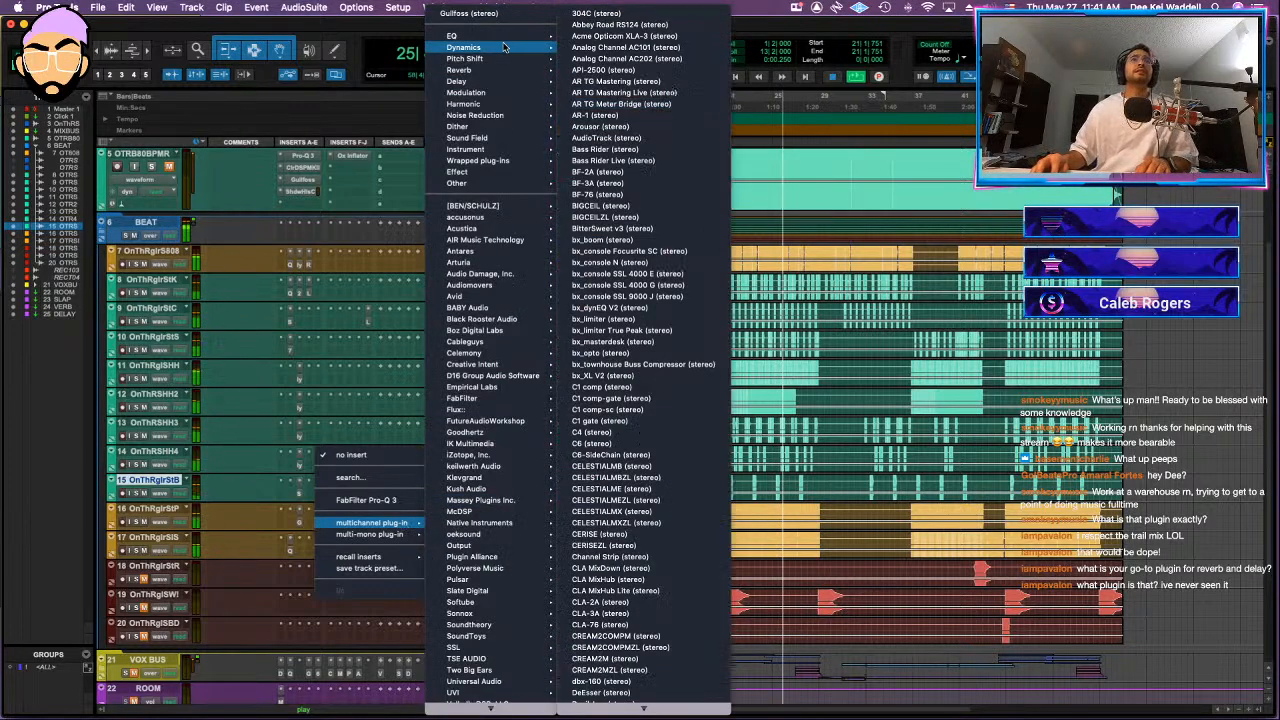
{"action": "left_click", "coordinate": [632, 613]}
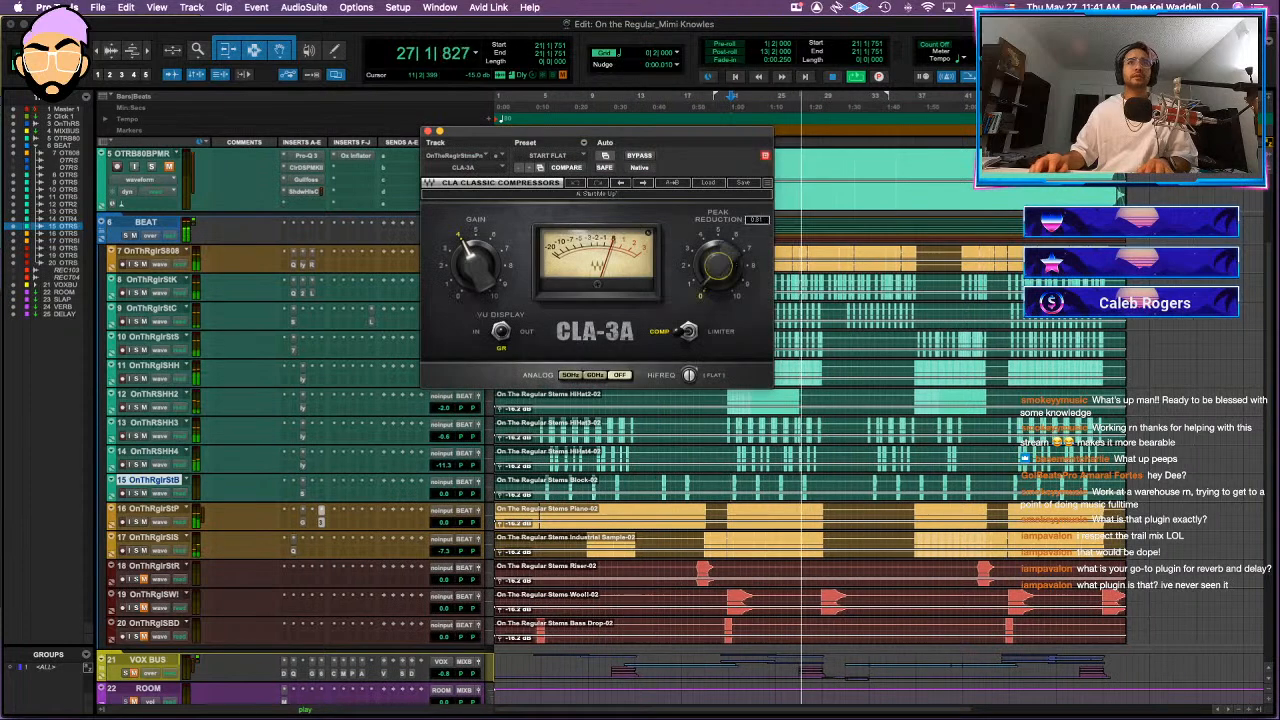
- Set the piano CLA-3A's Peak Reduction a little above 6 and Gain a little above 4, and compare the compressor with its bypass
{"action": "left_click_drag", "start_coordinate": [718, 265], "coordinate": [718, 250]}
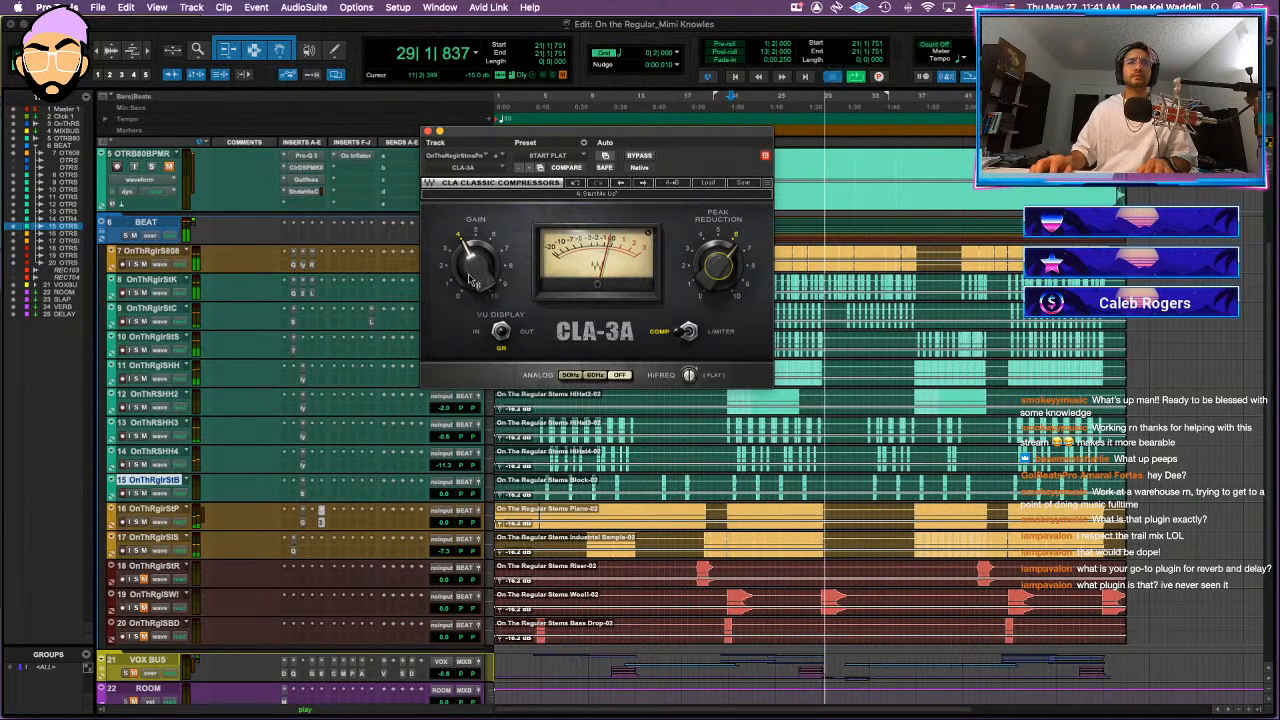
{"action": "key", "text": "space"}
{"action": "key", "text": "super+s"}
{"action": "key", "text": "space"}
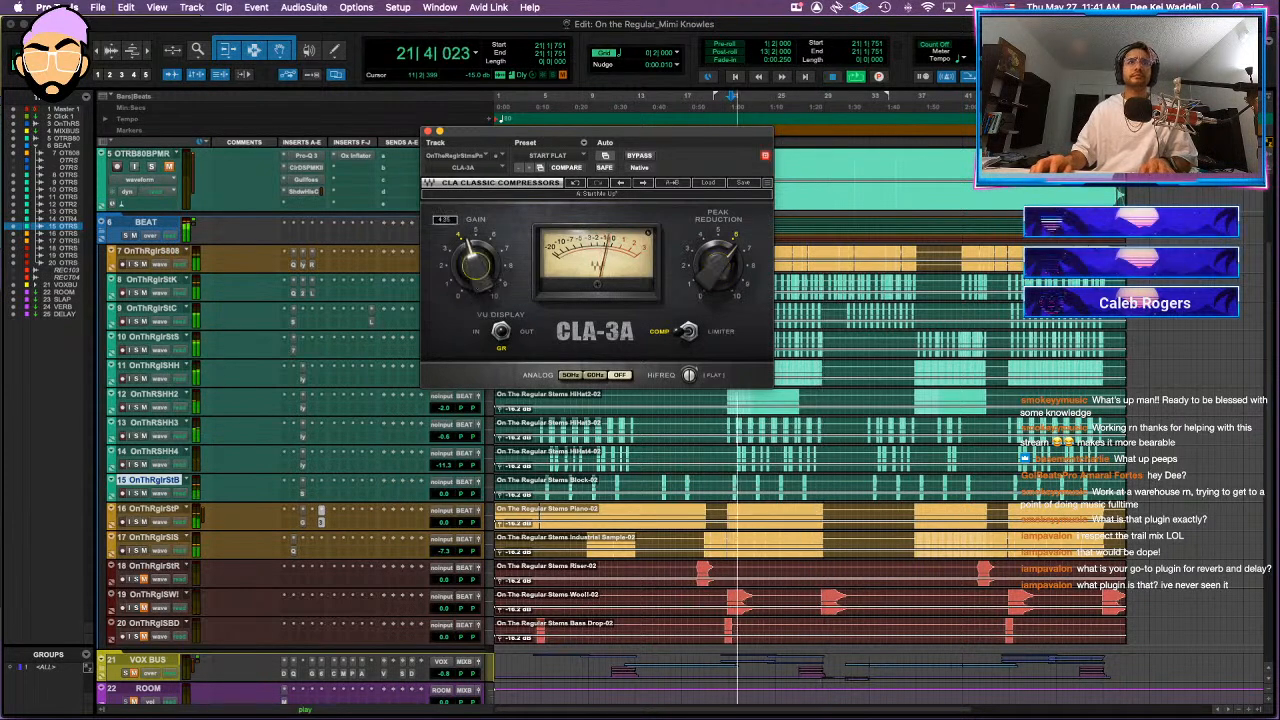
{"action": "left_click_drag", "start_coordinate": [718, 266], "coordinate": [718, 269]}
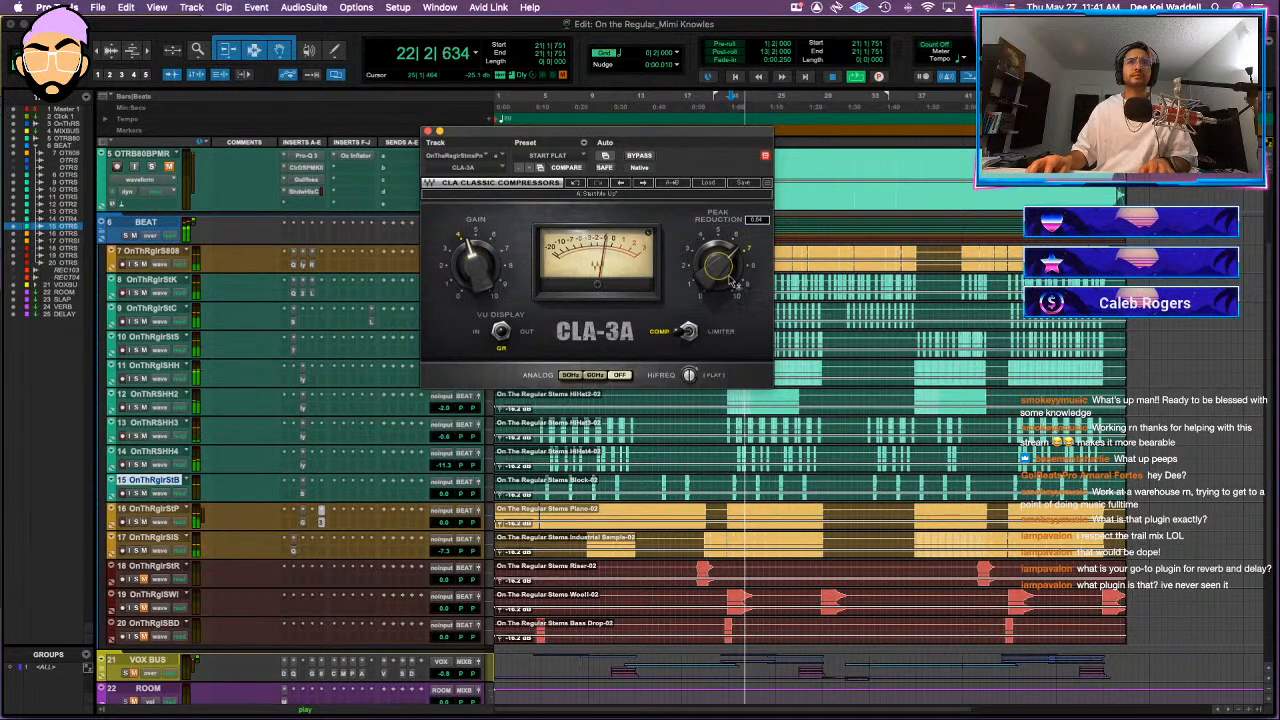
{"action": "left_click", "coordinate": [642, 156]}
{"action": "left_click", "coordinate": [427, 131]}
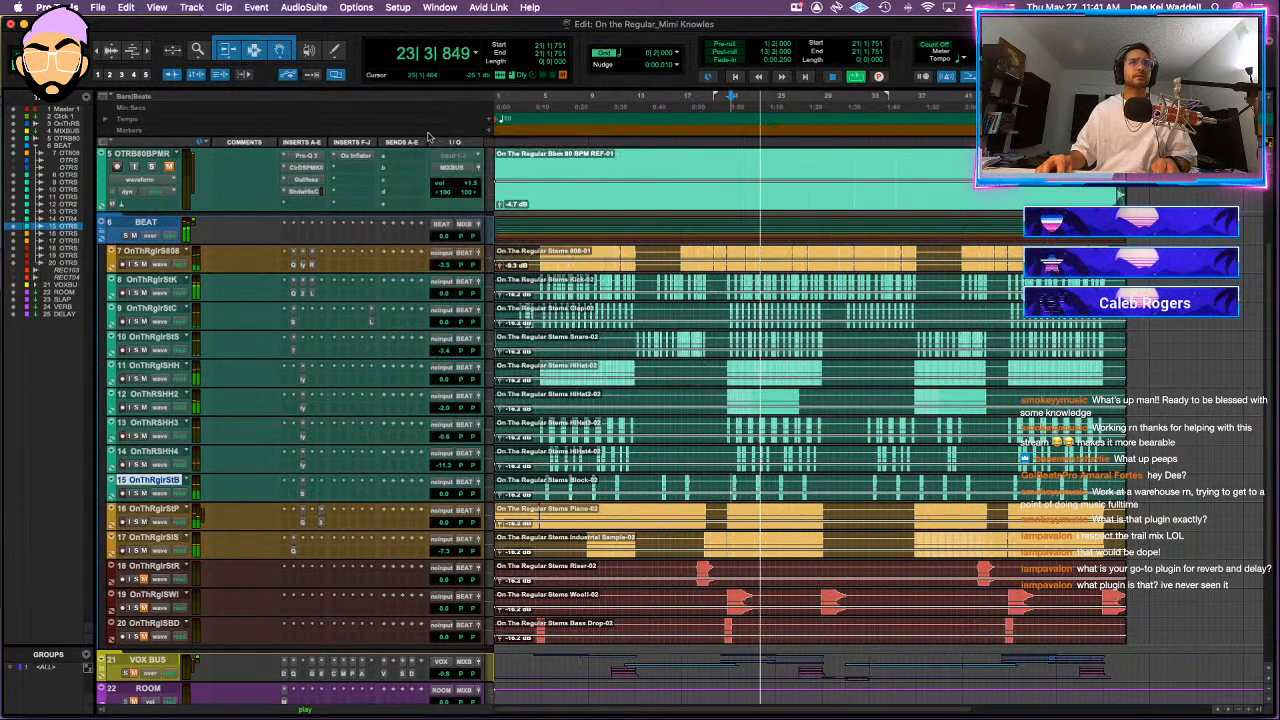
- Unmute the riser, Woo and bass drop tracks, set the riser's volume to -2.7 dB and save the session
{"action": "left_click", "coordinate": [150, 566]}
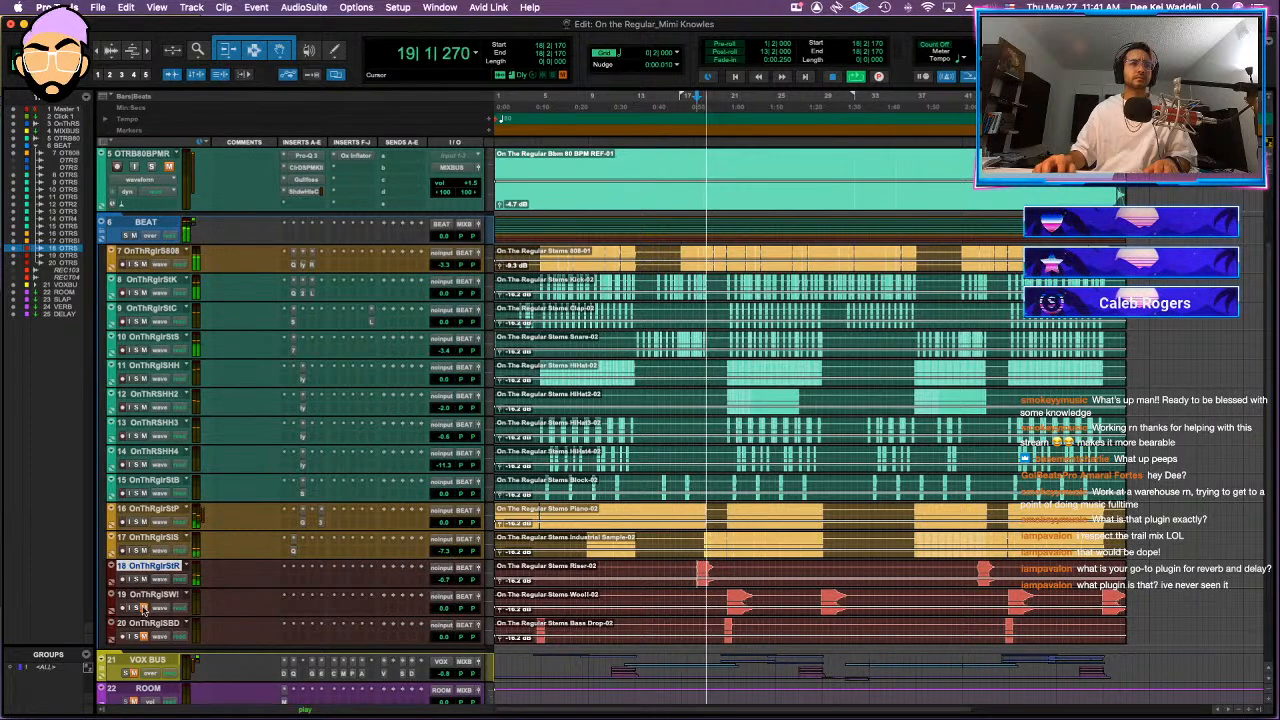
{"action": "left_click", "coordinate": [444, 580]}
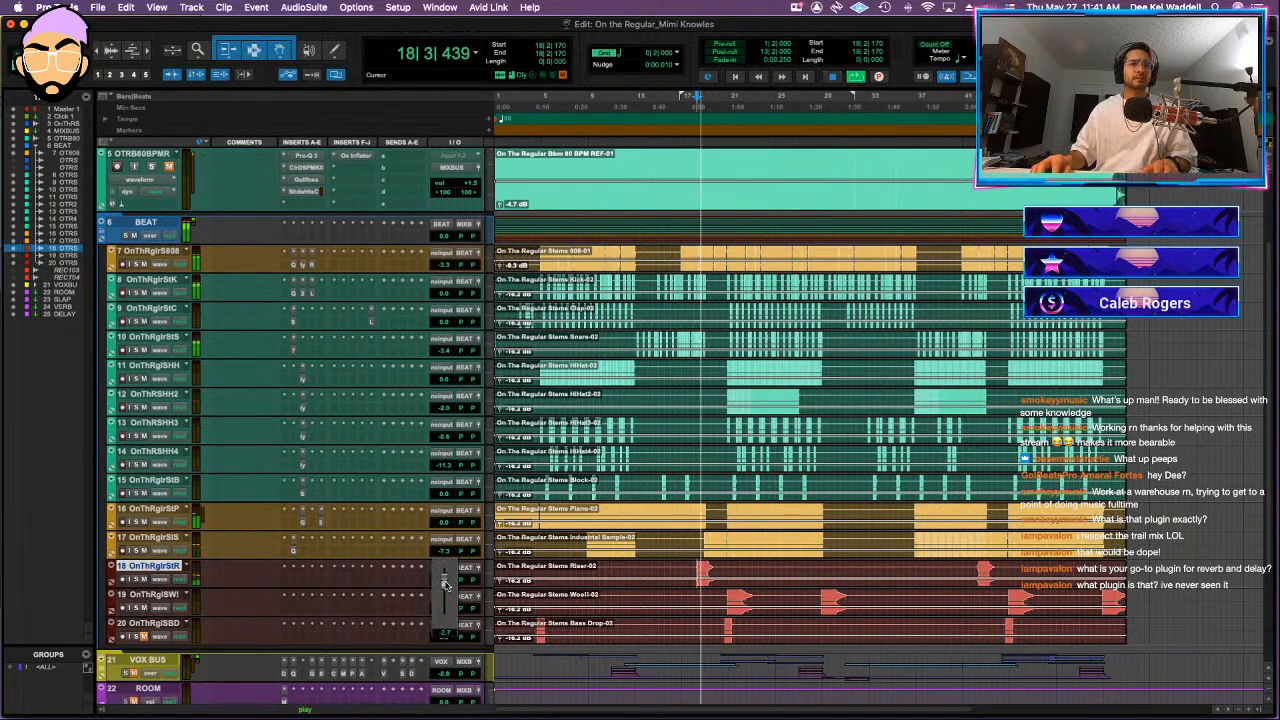
{"action": "left_click", "coordinate": [144, 637]}
{"action": "key", "text": "super+s"}
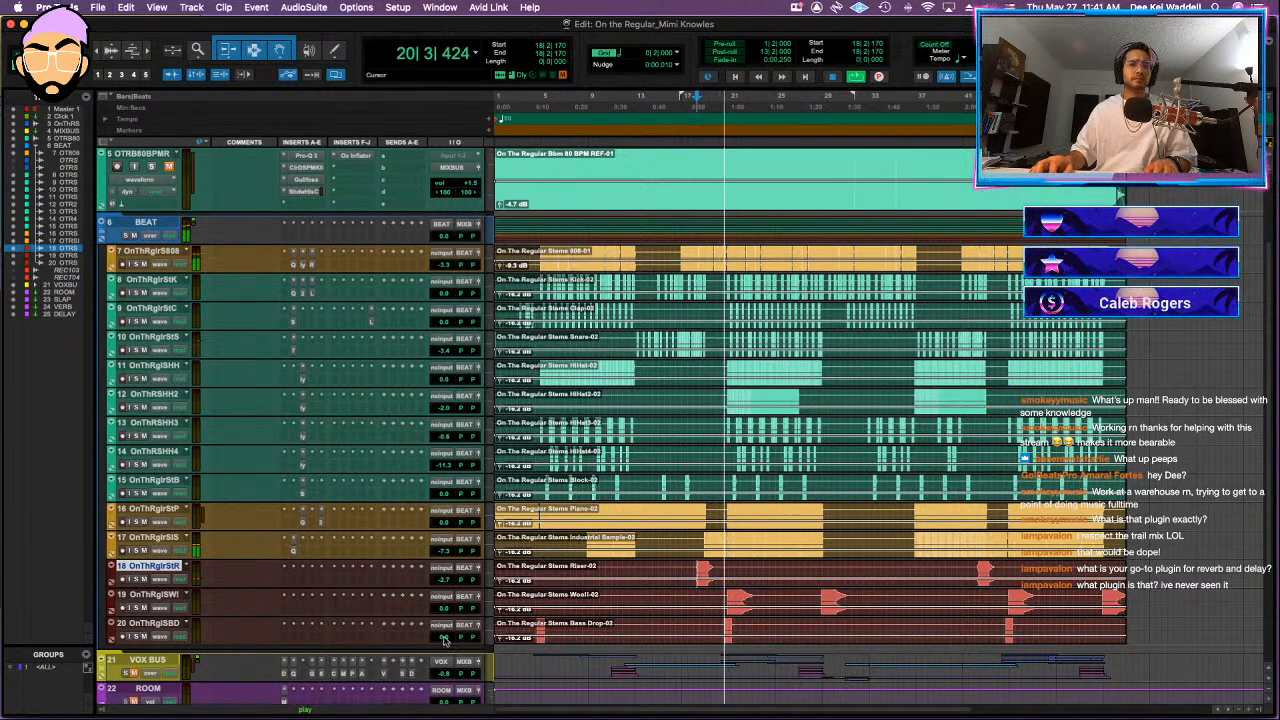
- Lower the Woo track's volume and replay the transition from bar 18
{"action": "mouse_move", "coordinate": [456, 627]}
{"action": "left_mouse_down"}
{"action": "mouse_move", "coordinate": [443, 610]}
{"action": "mouse_move", "coordinate": [443, 623]}
{"action": "left_mouse_up"}
{"action": "key", "text": "space"}
{"action": "key", "text": "space"}
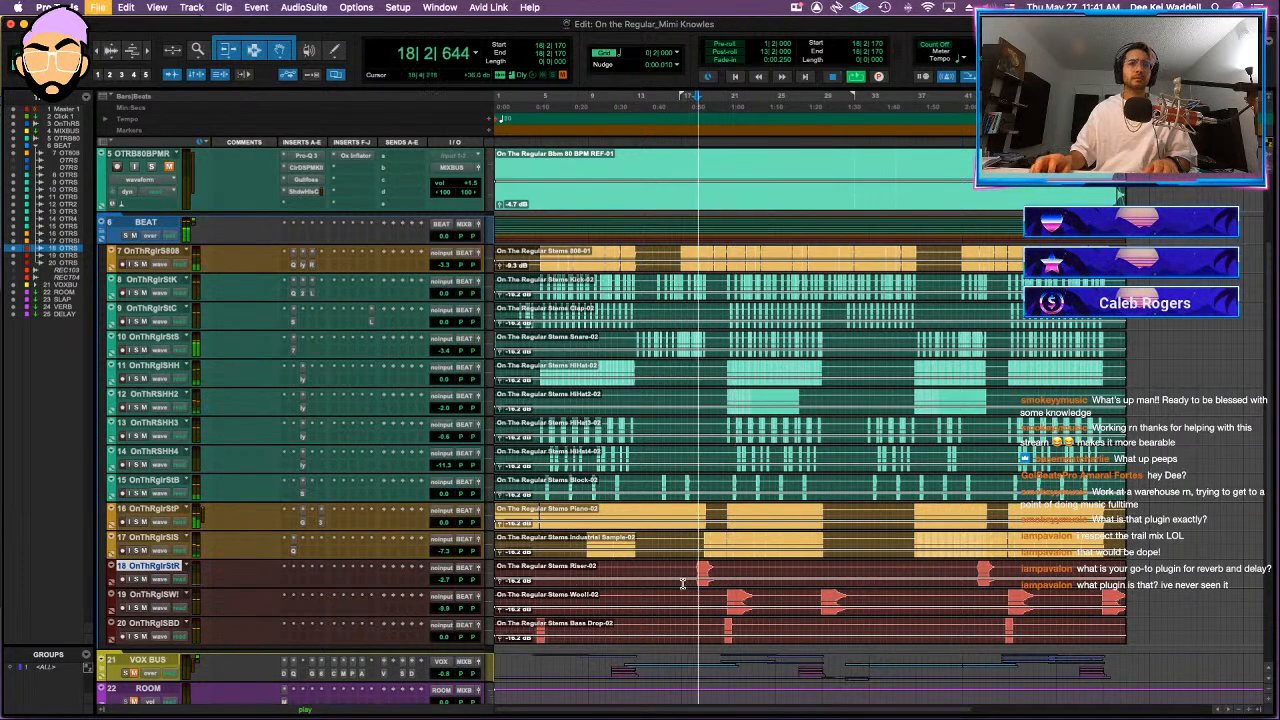
- Compare the beat with the soloed reference track, readjust the industrial sample track's volume and set the BEAT bus to -2.0 dB
{"action": "scroll", "coordinate": [283, 285], "scroll_direction": "up", "scroll_amount": 2}
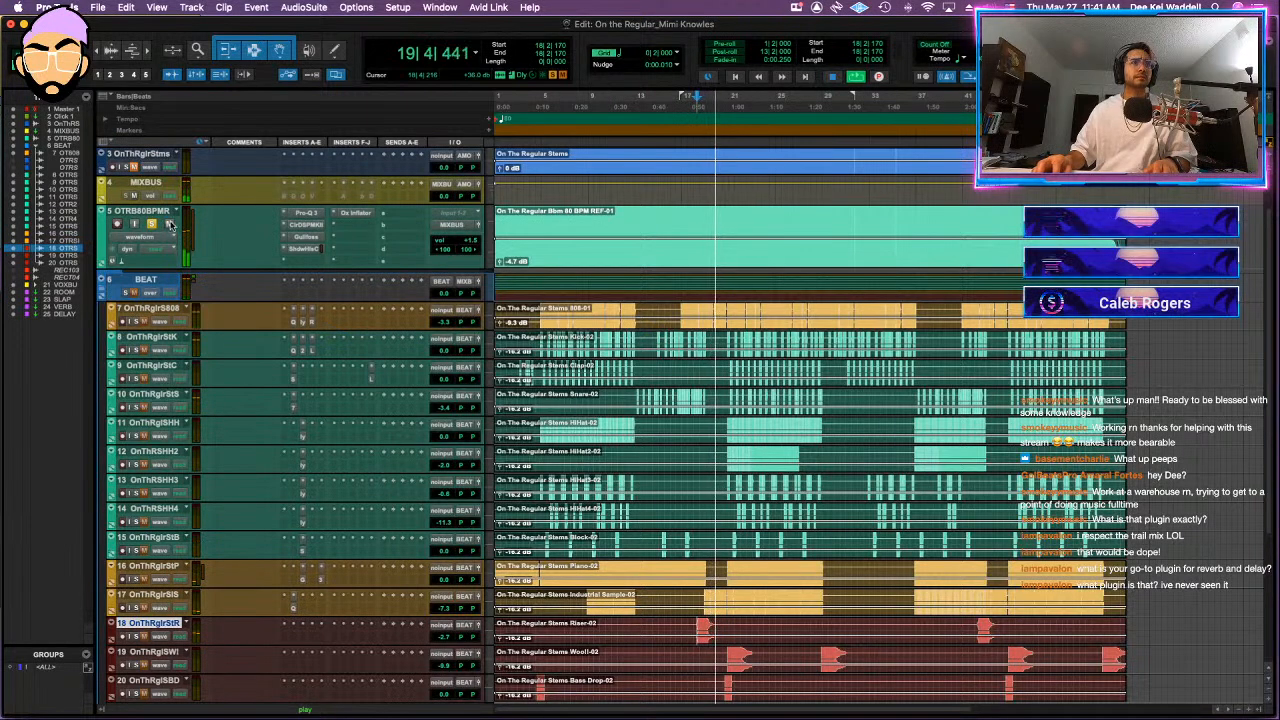
{"action": "scroll", "coordinate": [779, 540], "scroll_direction": "down", "scroll_amount": 7}
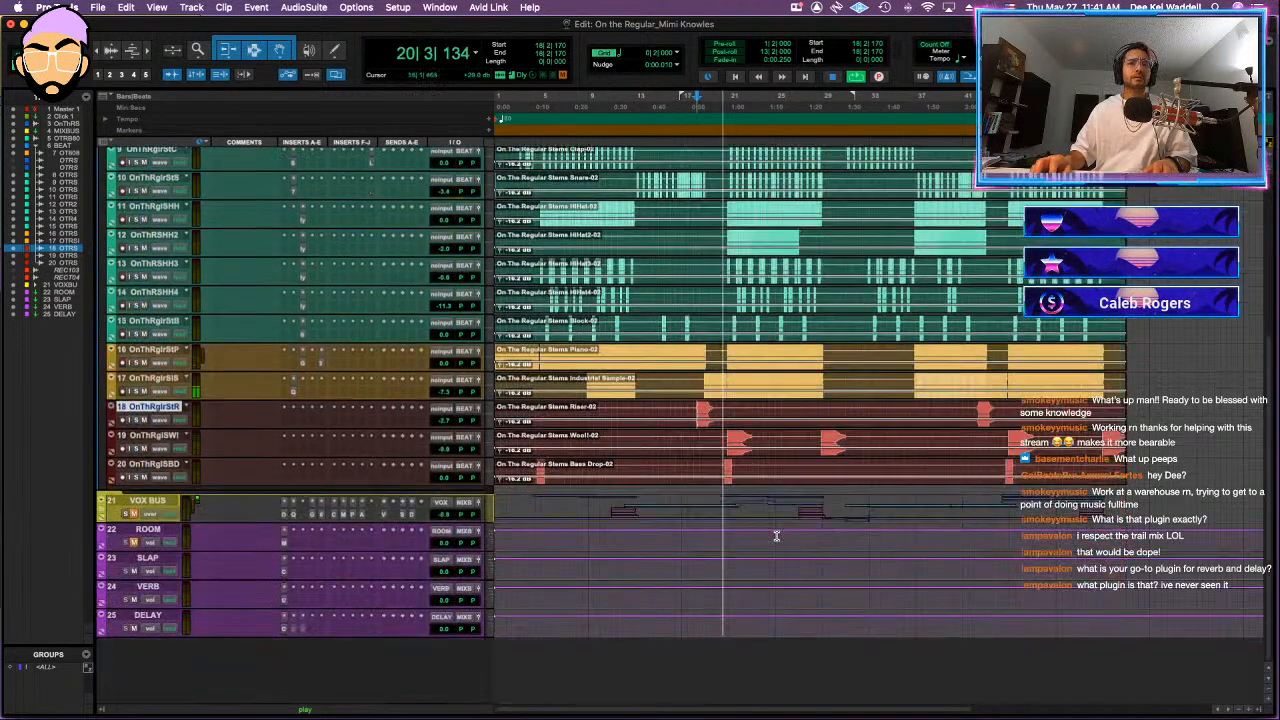
{"action": "scroll", "coordinate": [764, 536], "scroll_direction": "up", "scroll_amount": 5}
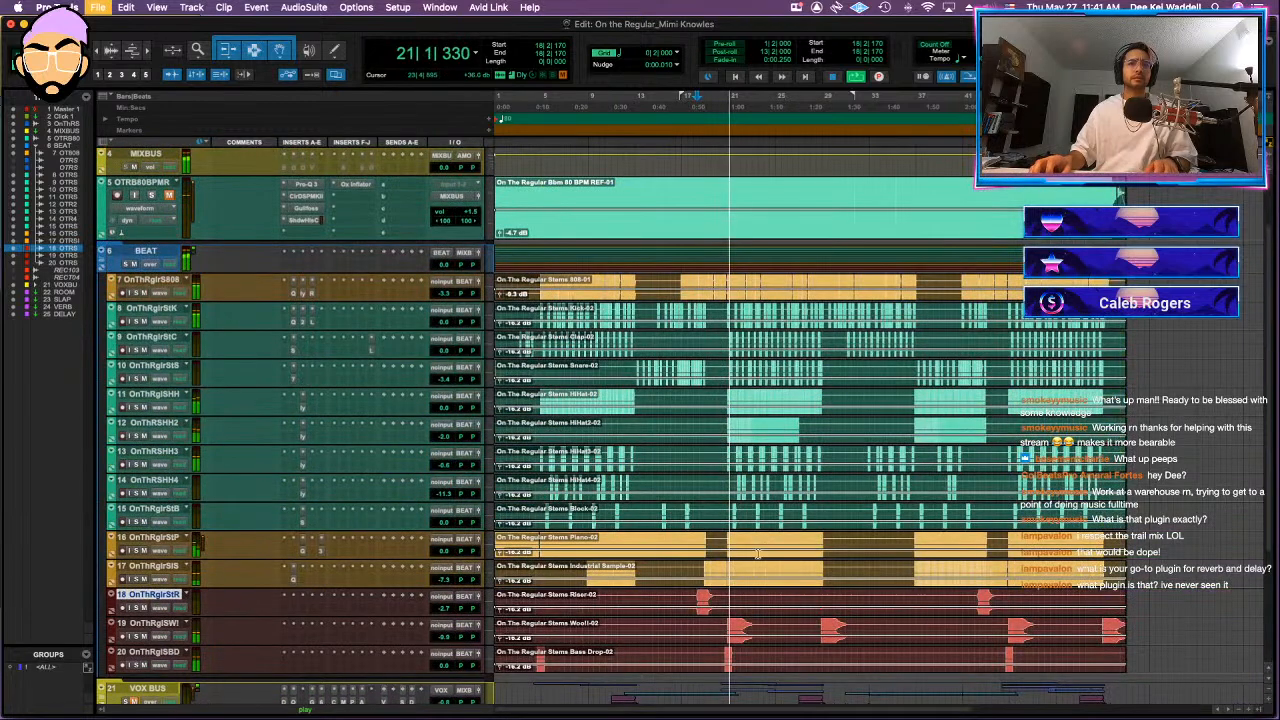
{"action": "left_click_drag", "start_coordinate": [446, 582], "coordinate": [446, 586]}
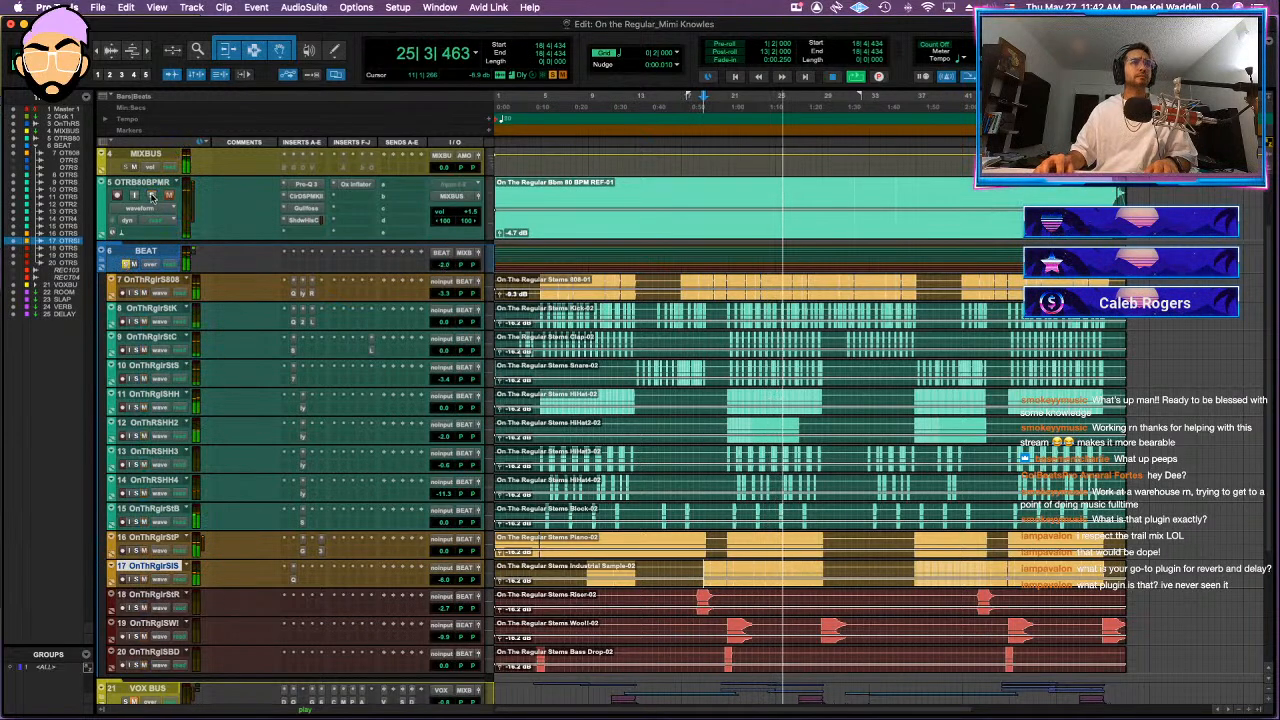
- Compare the reference track with the BEAT bus by alternating their solos, and set the BEAT bus volume to 0.0 dB
{"action": "left_click", "coordinate": [152, 196]}
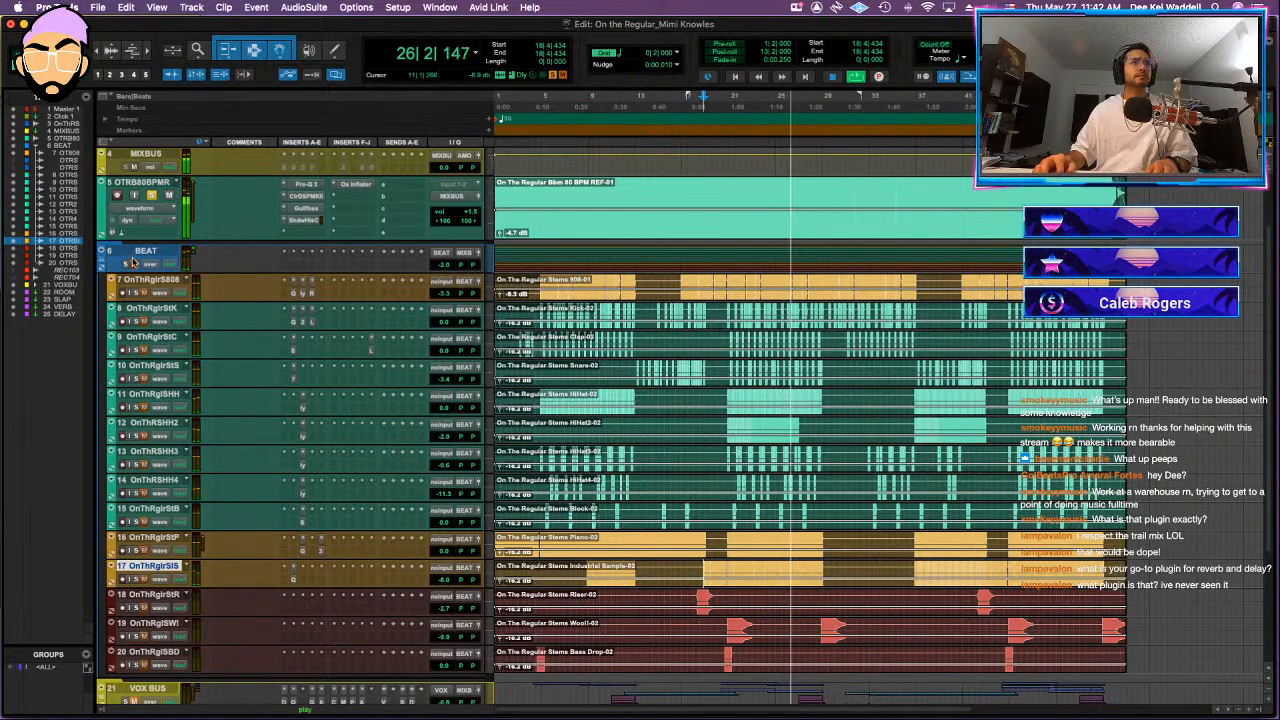
{"action": "left_click", "coordinate": [127, 264]}
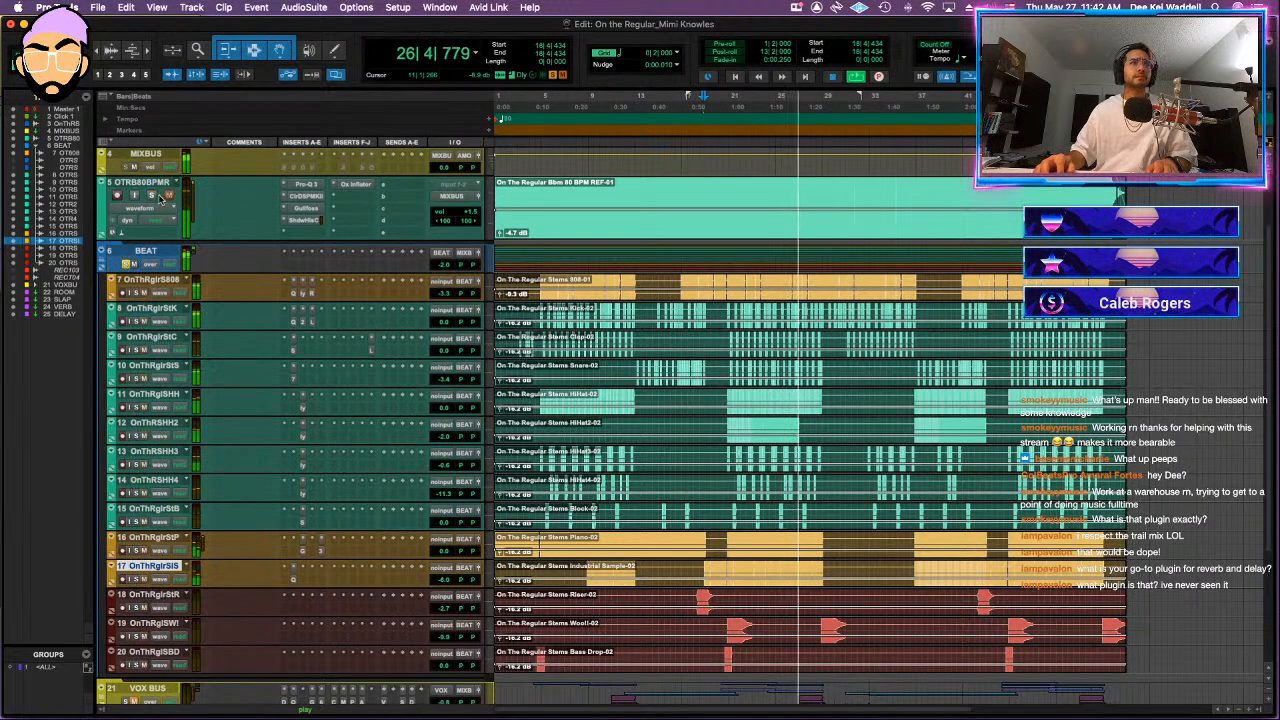
{"action": "left_click", "coordinate": [153, 197]}
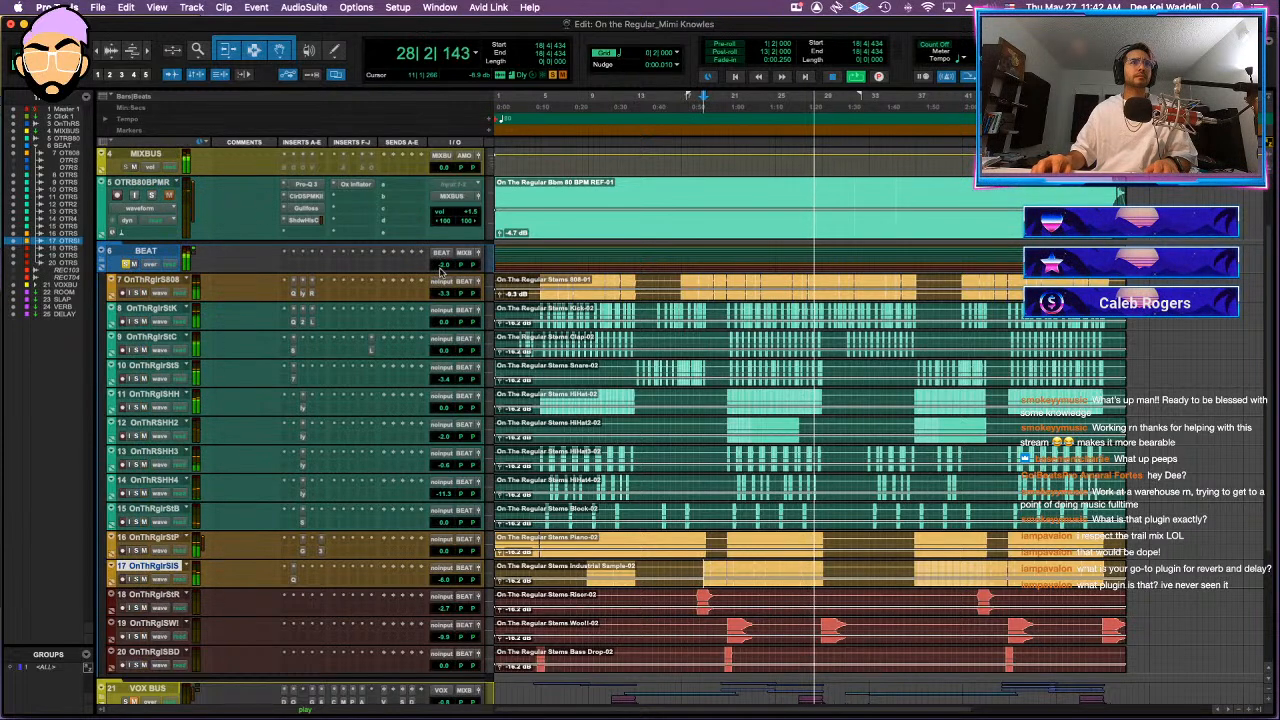
{"action": "key", "text": "space"}
{"action": "key", "text": "space"}
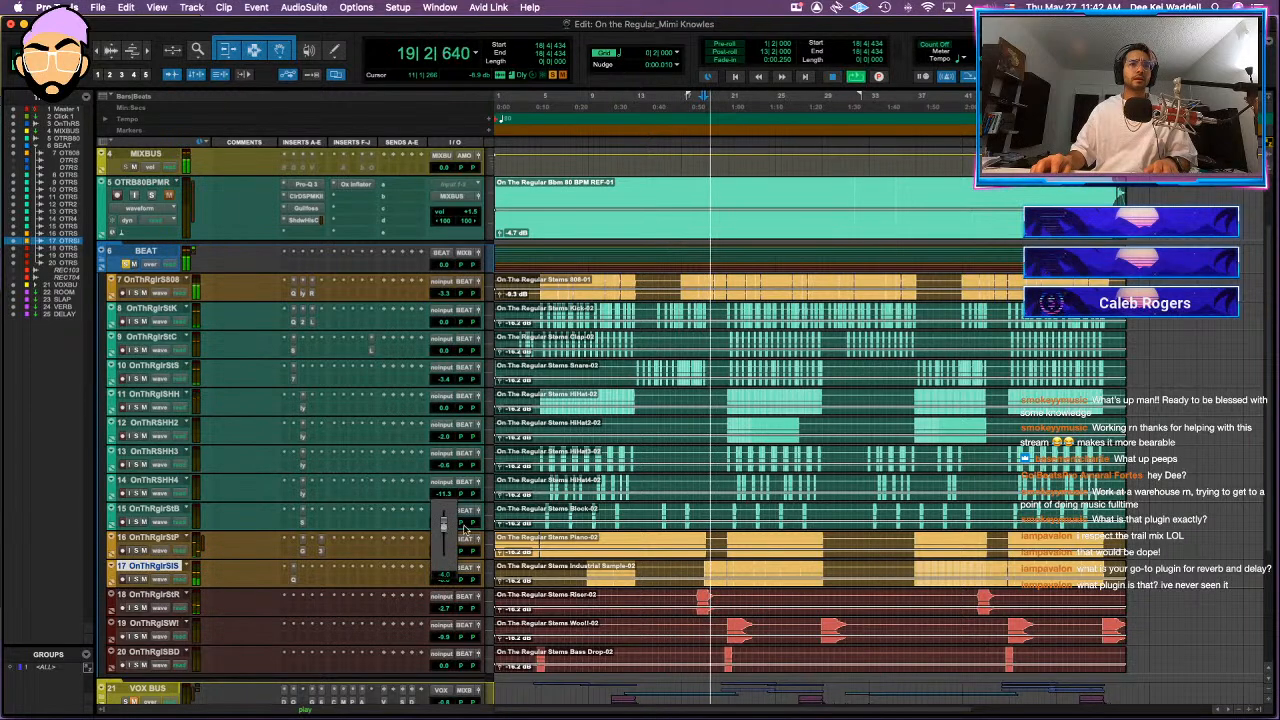
- Replay the beat from bar 21, set the Block track's volume to -4.7 dB and save the session
{"action": "key", "text": "space"}
{"action": "left_click", "coordinate": [733, 510]}
{"action": "key", "text": "space"}
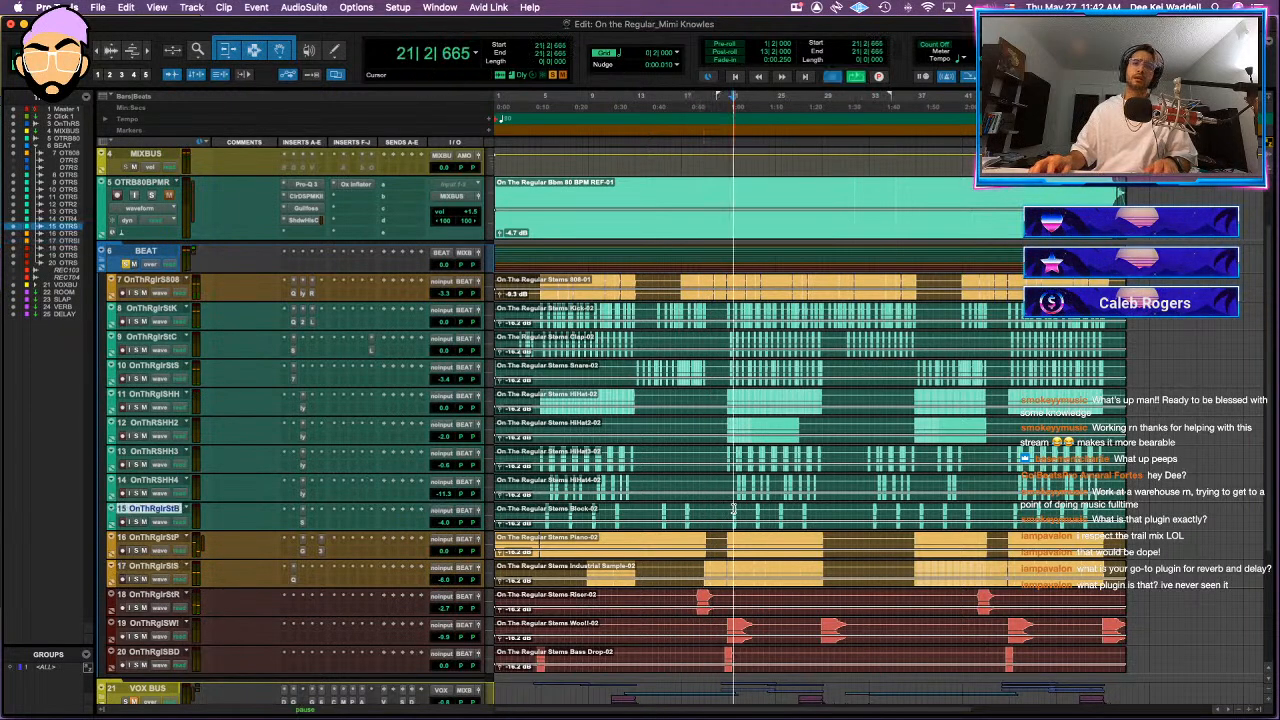
{"action": "scroll", "coordinate": [445, 518], "scroll_direction": "right", "scroll_amount": 3}
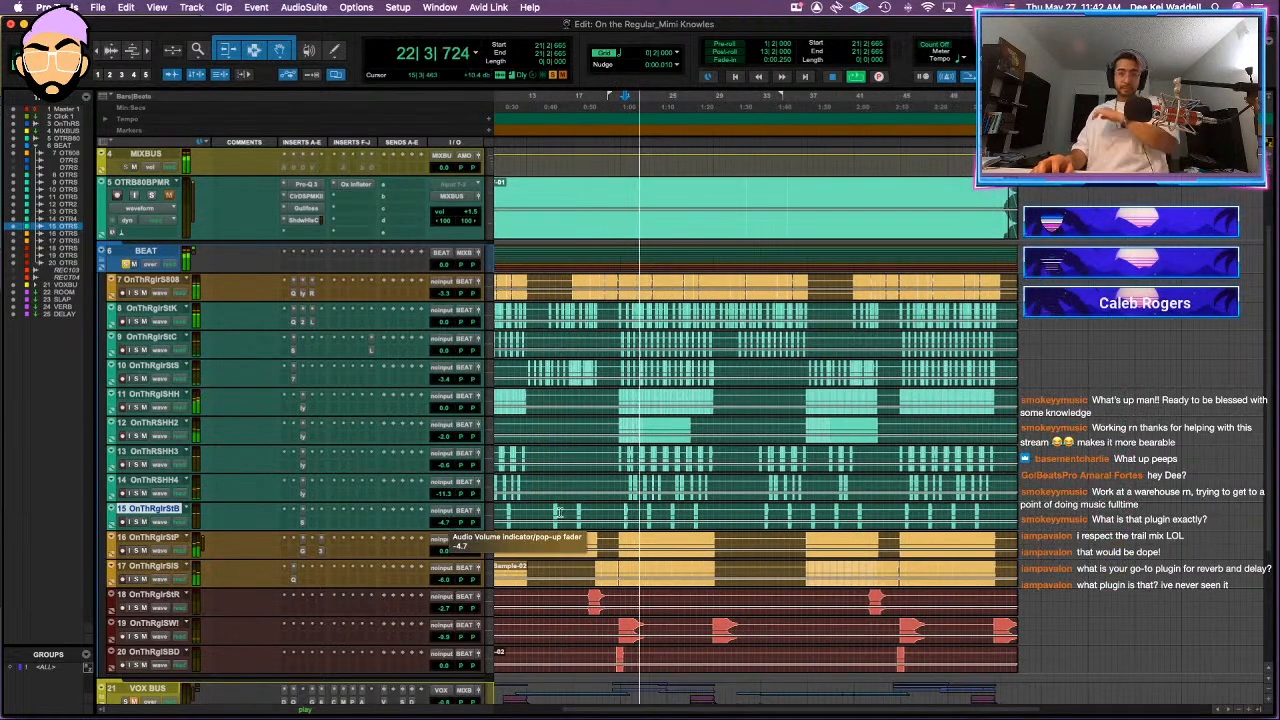
{"action": "key", "text": "super+s"}
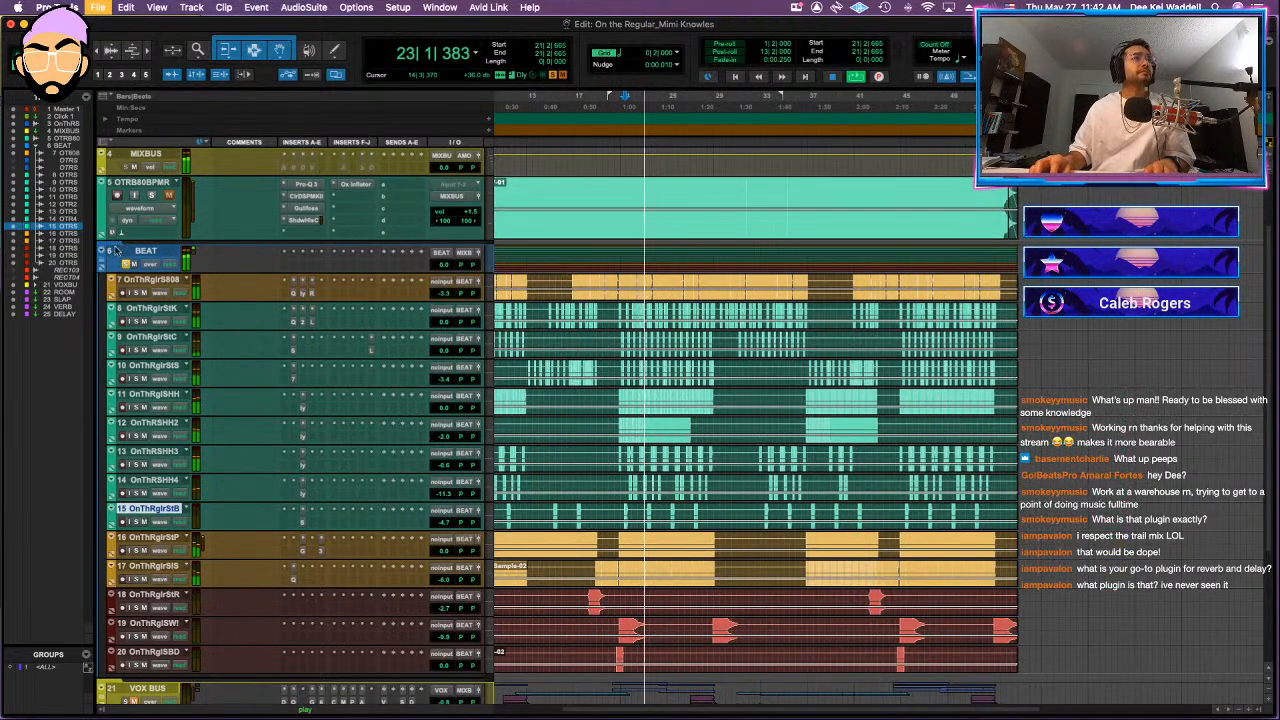
- Unsolo the BEAT bus, unmute the VOX BUS and ROOM tracks, and readjust the BEAT bus volume to 0.0 dB
{"action": "scroll", "coordinate": [127, 485], "scroll_direction": "down", "scroll_amount": 5}
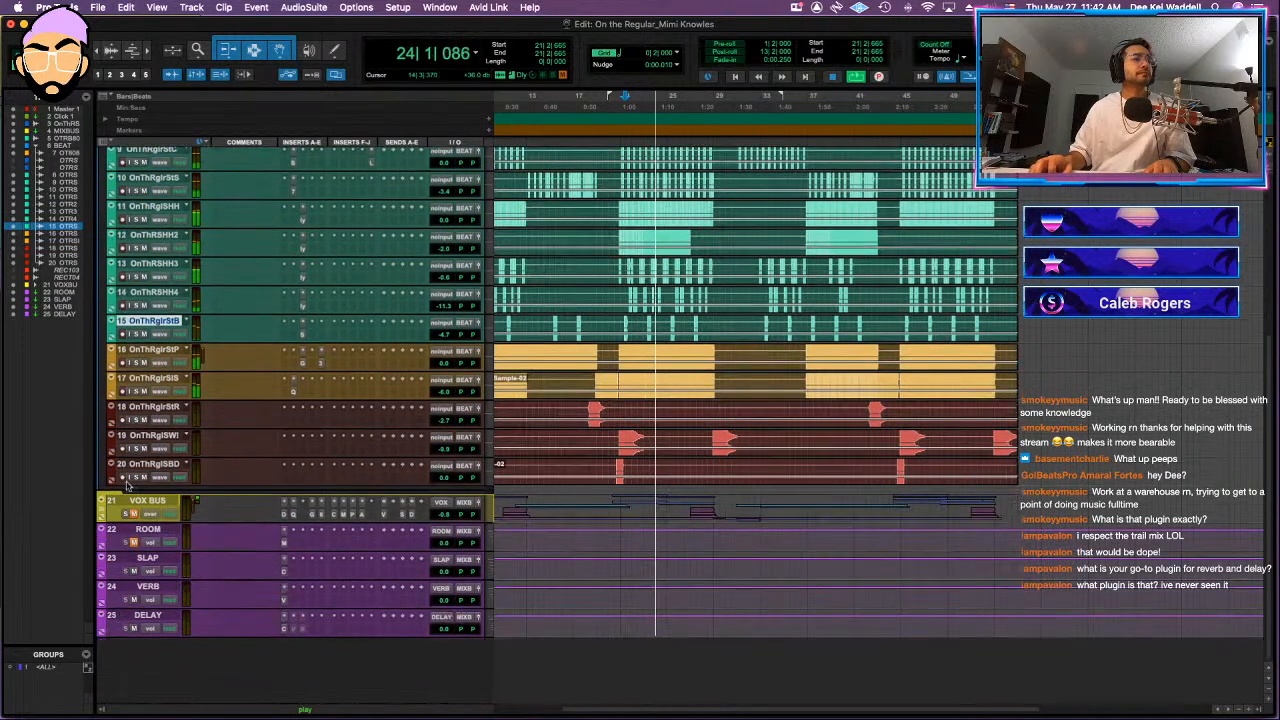
{"action": "scroll", "coordinate": [243, 558], "scroll_direction": "up", "scroll_amount": 7}
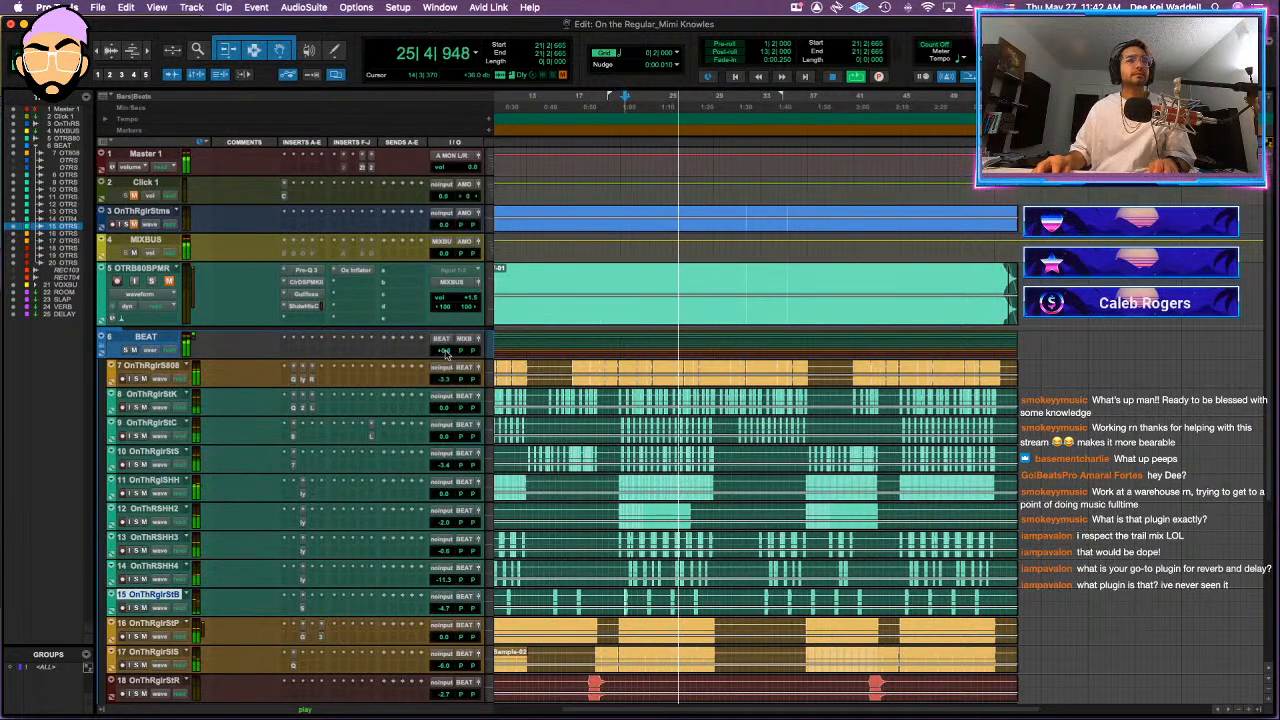
{"action": "scroll", "coordinate": [437, 413], "scroll_direction": "down", "scroll_amount": 5}
{"action": "scroll", "coordinate": [383, 287], "scroll_direction": "up", "scroll_amount": 5}
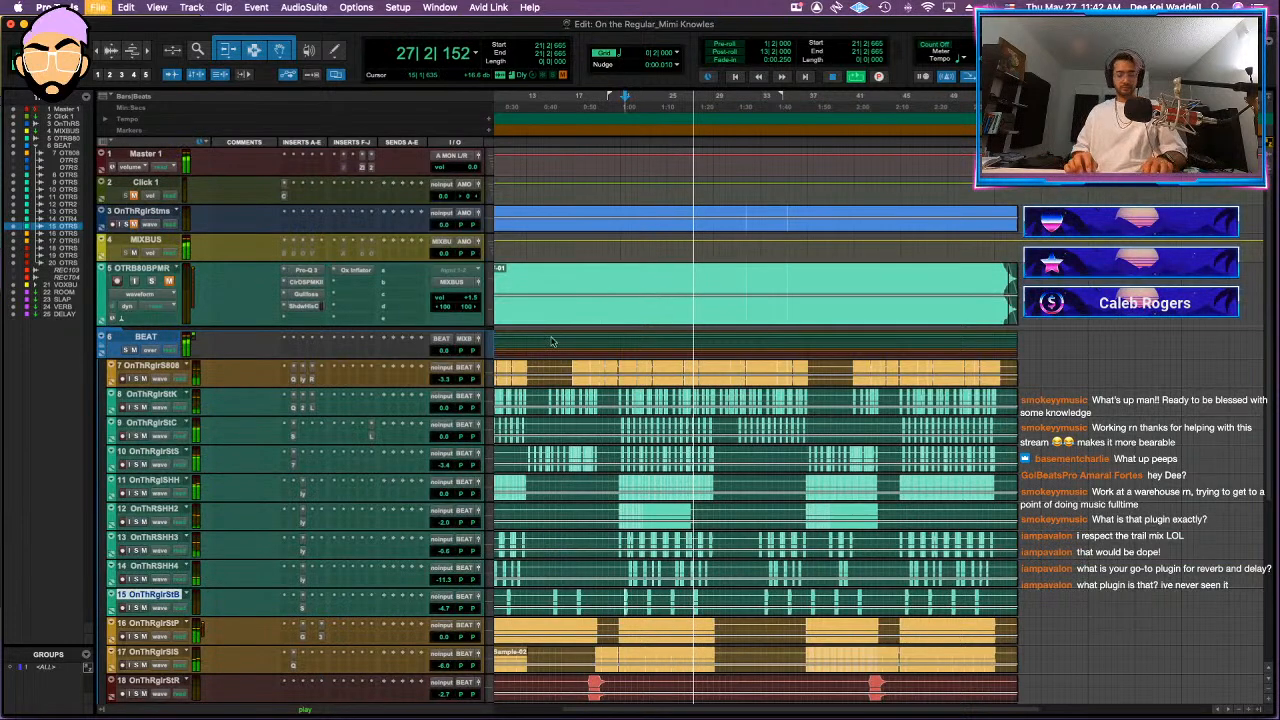
- Save the session under a new name by appending _DEEKEI MIX3 to the current file name
{"action": "key", "text": "super+shift+s"}
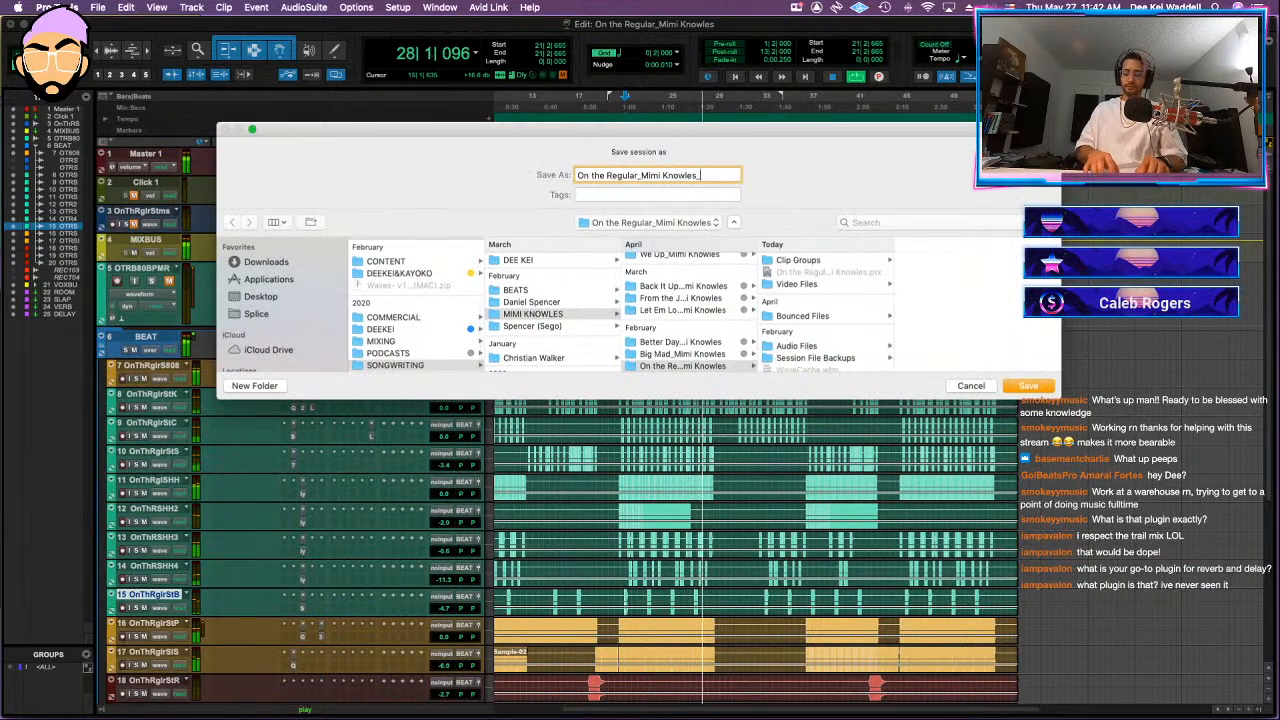
{"action": "type", "text": "_DEEKEI MIX"}
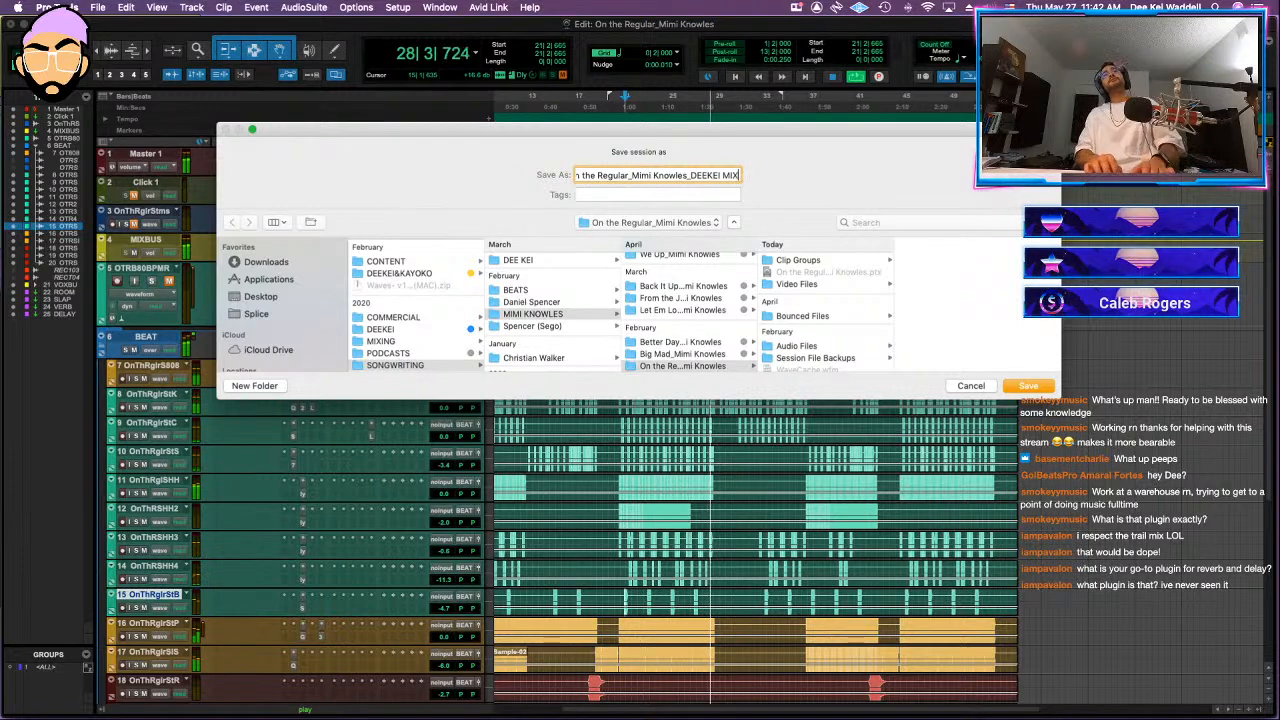
{"action": "type", "text": "3"}
{"action": "key", "text": "Return"}
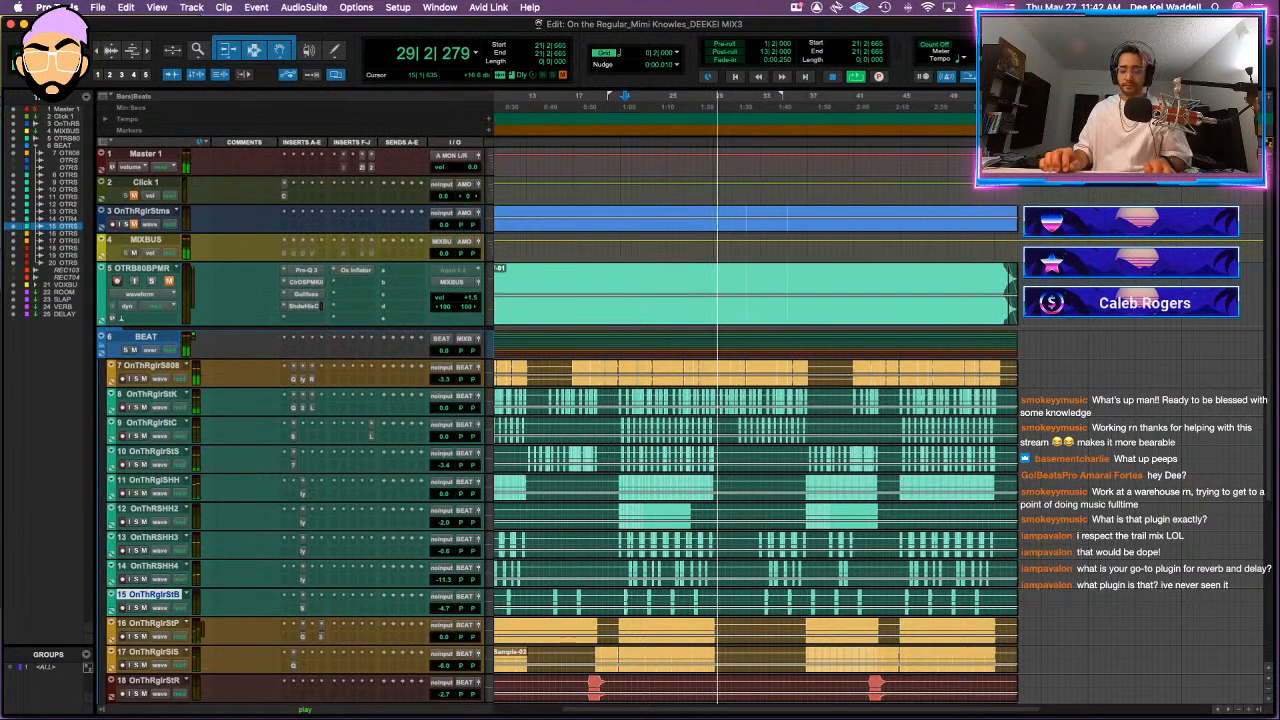
- Replay the mix with vocals from bar 23, review the vocal and effects tracks, and check the client's mixing-notes e-mail
{"action": "left_click", "coordinate": [643, 362]}
{"action": "left_click", "coordinate": [643, 362]}
{"action": "key", "text": "space"}
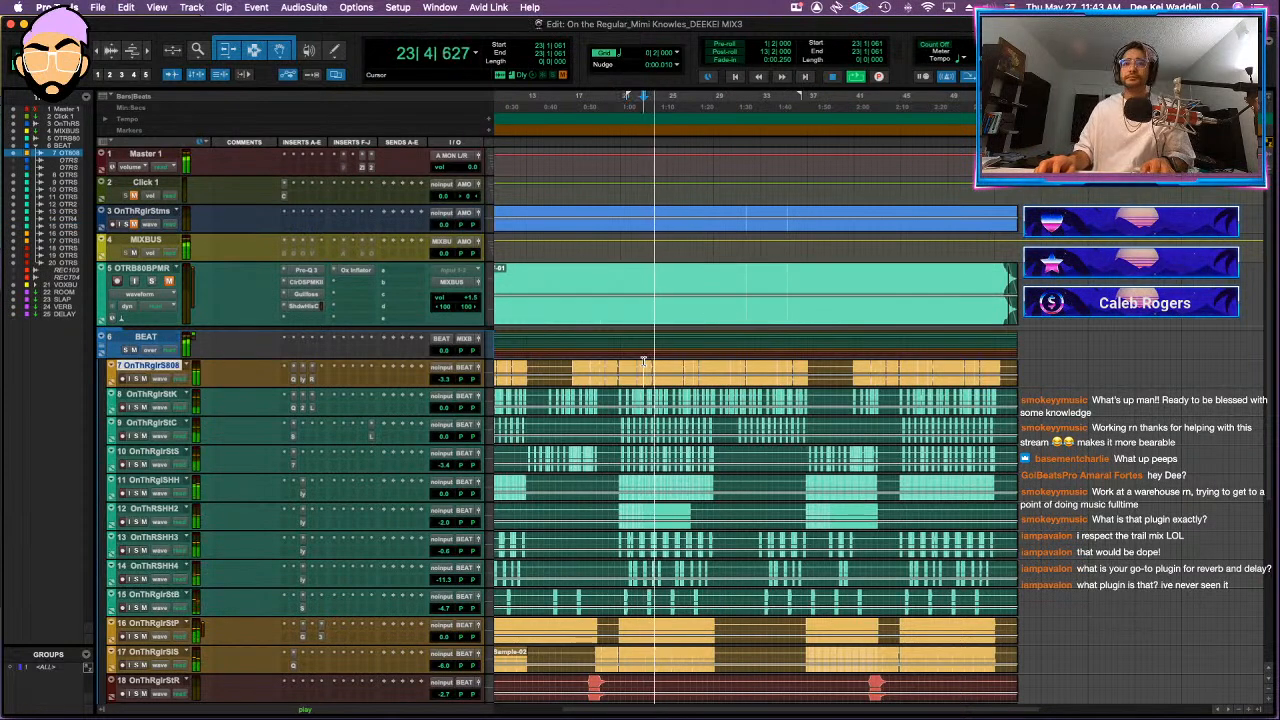
{"action": "scroll", "coordinate": [560, 530], "scroll_direction": "down", "scroll_amount": 5}
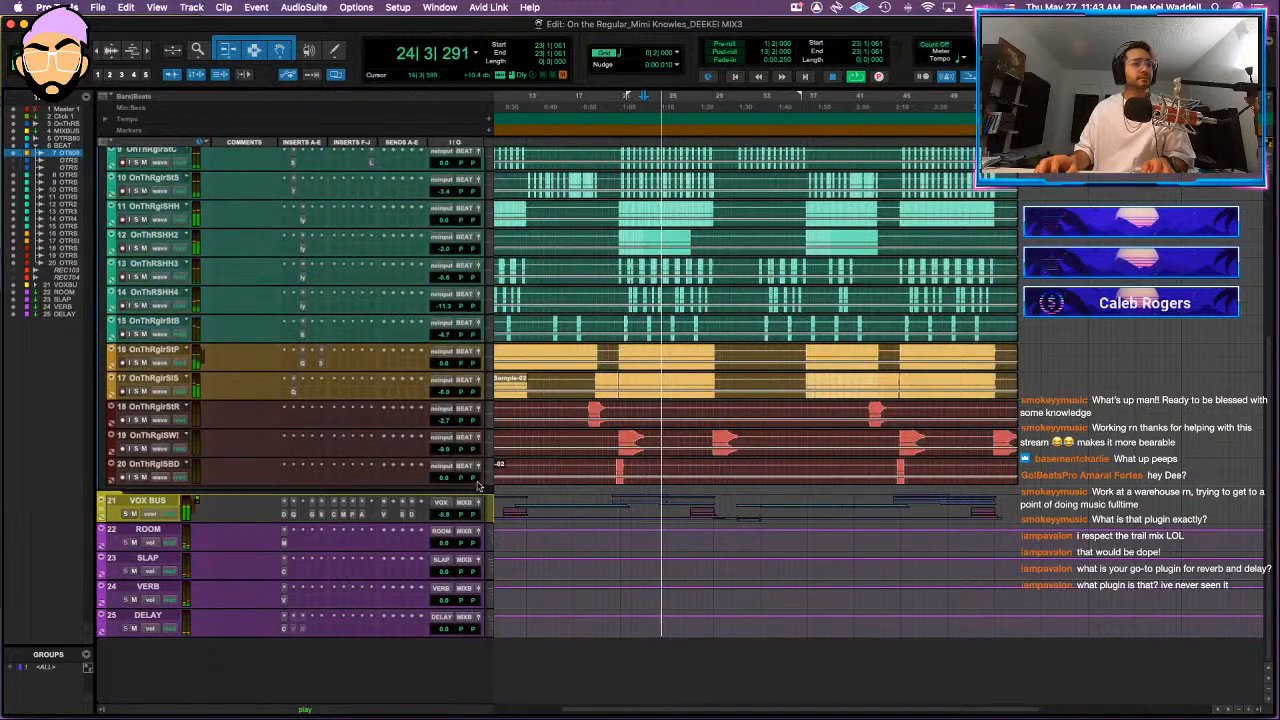
{"action": "scroll", "coordinate": [530, 510], "scroll_direction": "up", "scroll_amount": 3}
{"action": "scroll", "coordinate": [514, 486], "scroll_direction": "down", "scroll_amount": 3}
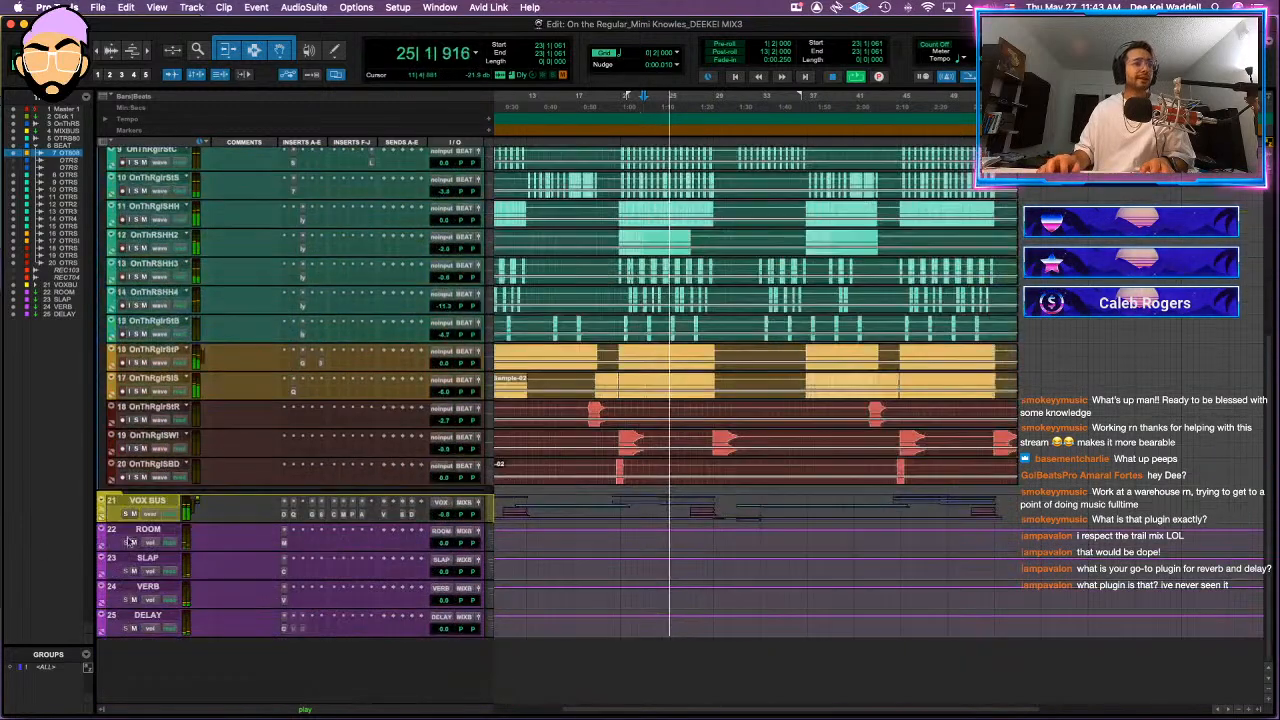
{"action": "left_click", "coordinate": [300, 700]}
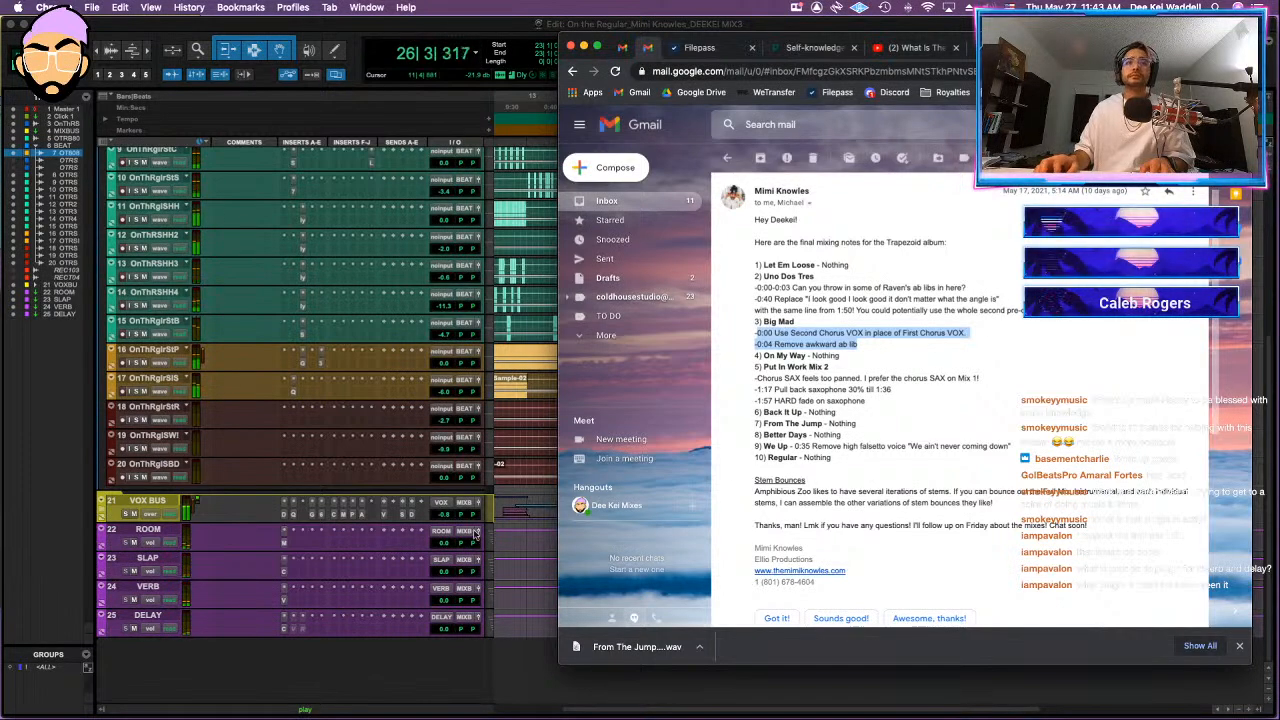
{"action": "left_click", "coordinate": [522, 466]}
- Lower the BEAT bus volume slightly, save the session and stop playback
{"action": "scroll", "coordinate": [522, 466], "scroll_direction": "up", "scroll_amount": 8}
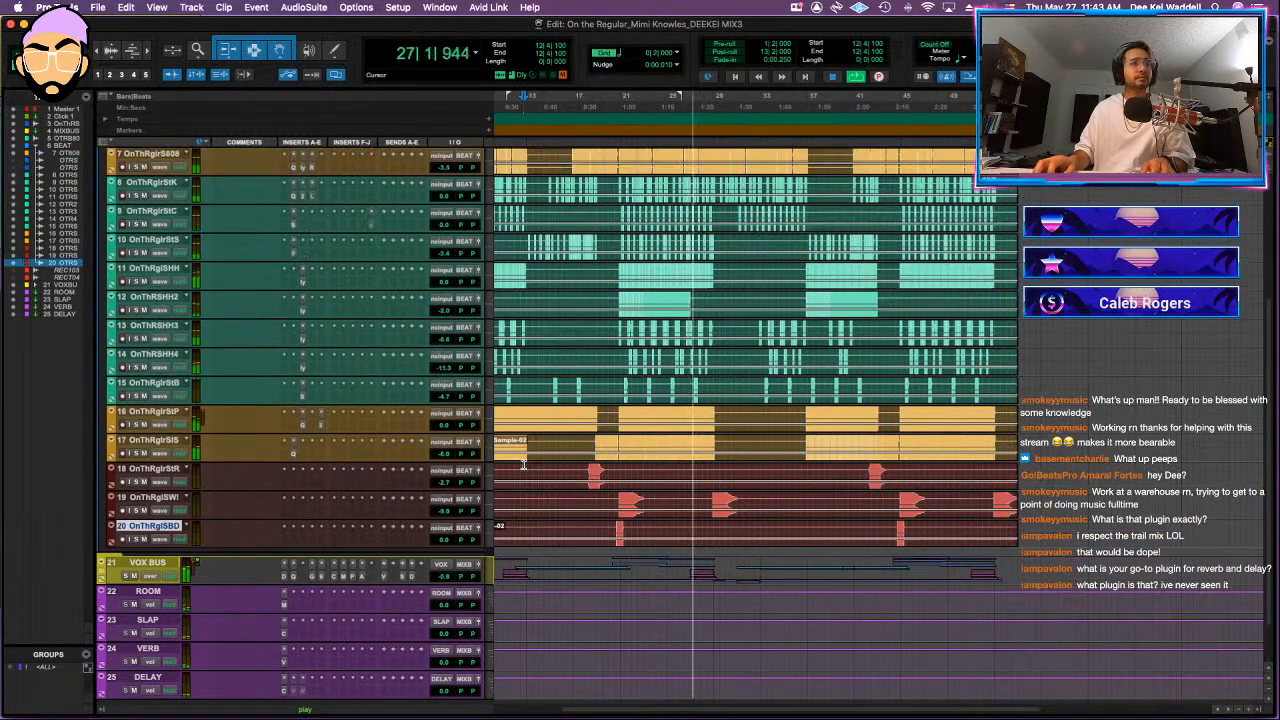
{"action": "left_click_drag", "start_coordinate": [443, 350], "coordinate": [443, 351]}
{"action": "key", "text": "super+s"}
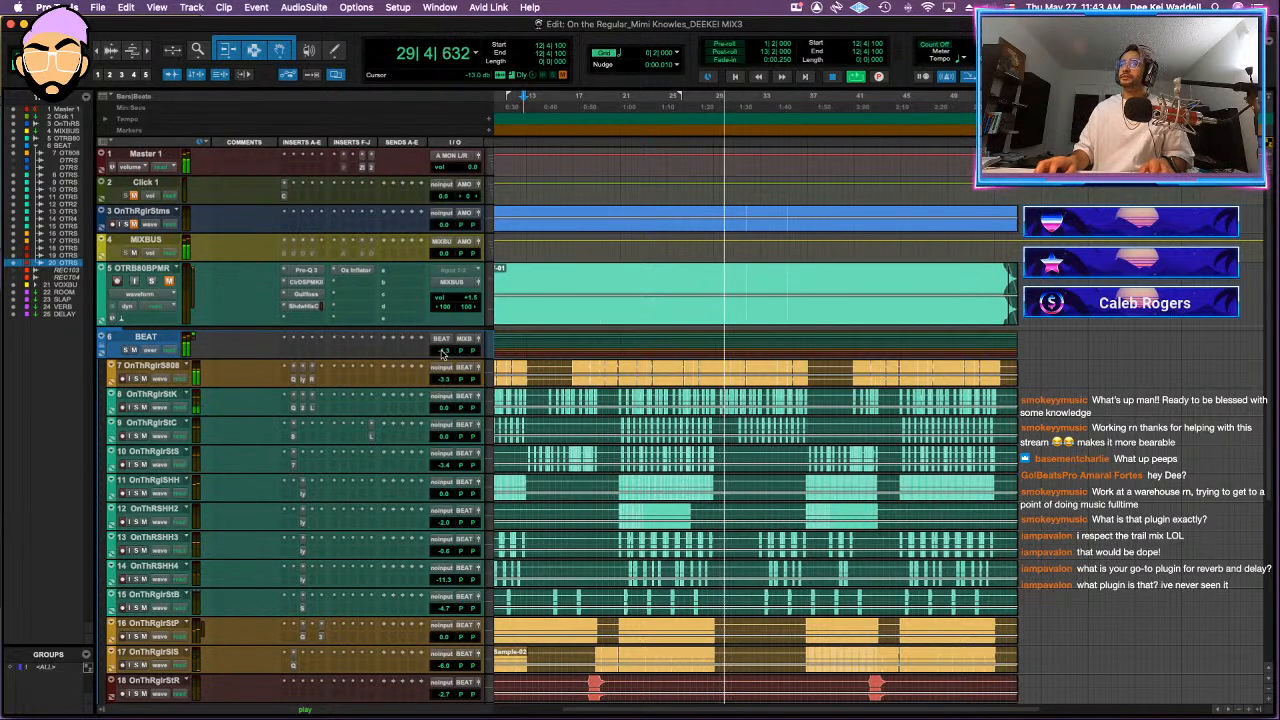
{"action": "key", "text": "space"}
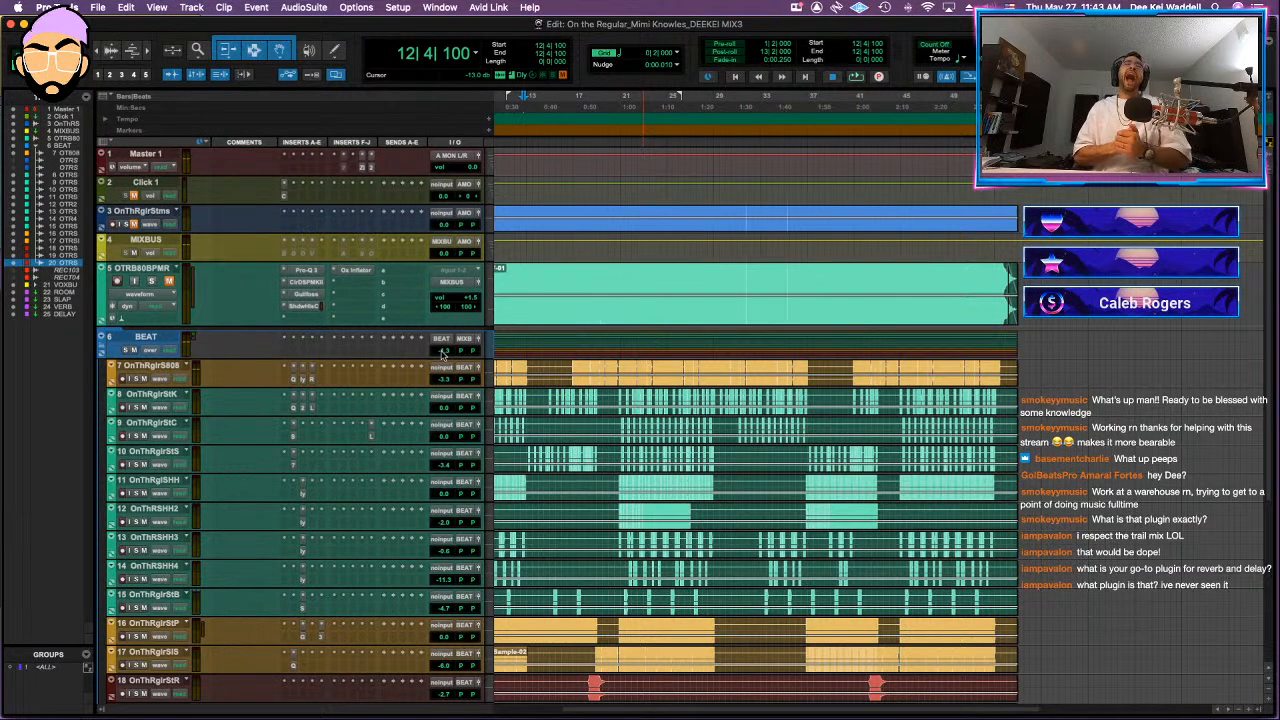
- Switch to Finder and give the On the Regular session folder a gray tag
{"action": "left_click", "coordinate": [45, 675]}
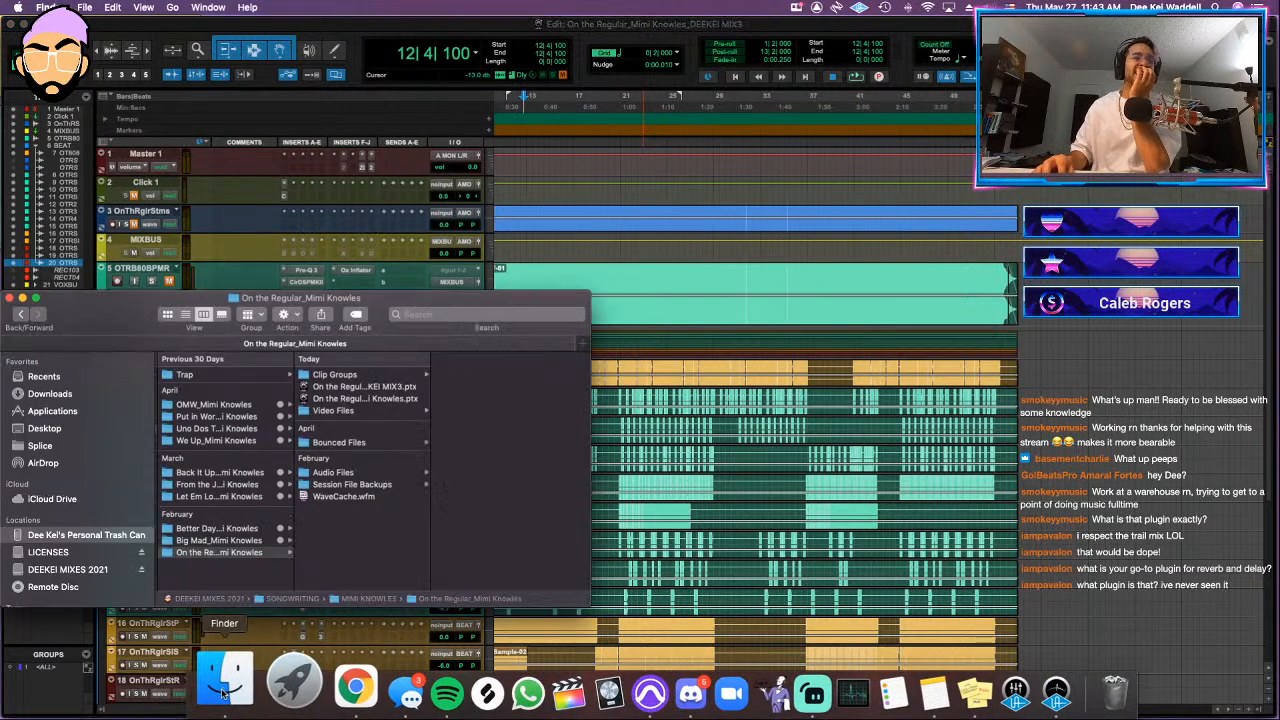
{"action": "right_click", "coordinate": [262, 552]}
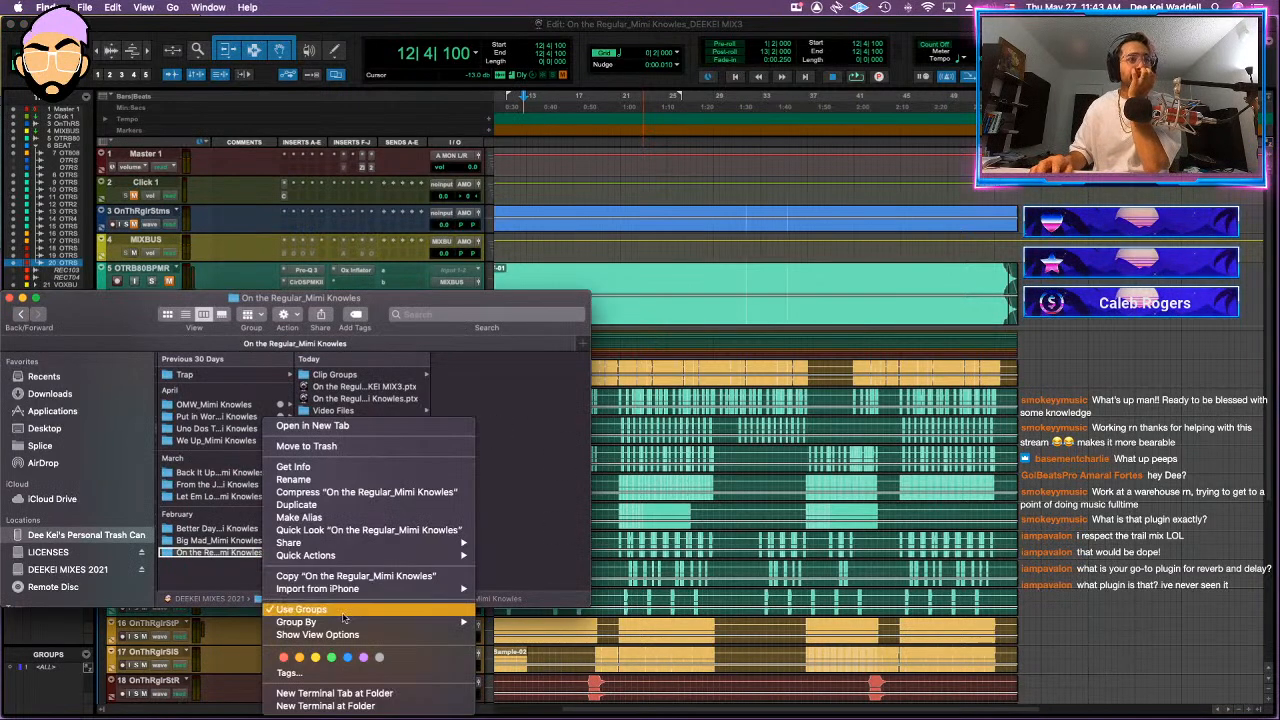
{"action": "left_click", "coordinate": [378, 657]}
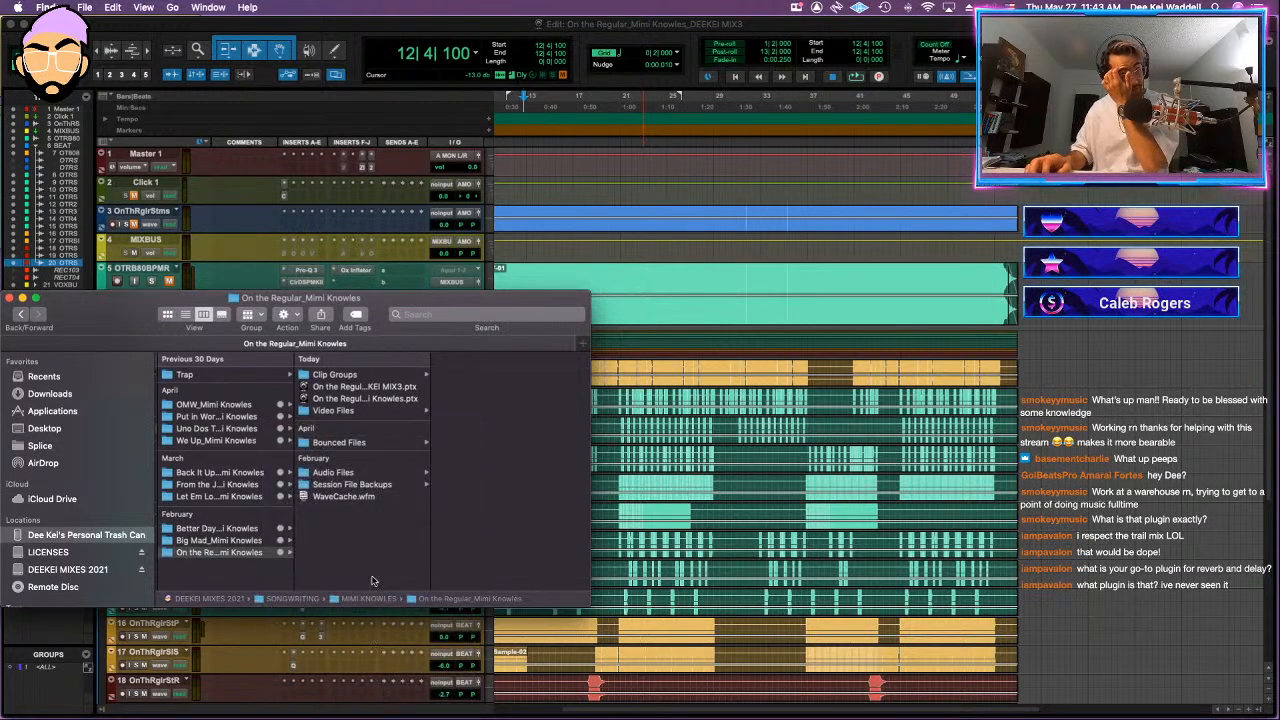
- Browse the MIXING folder to the client's Aphrodisiac DEEKEI MIX1 folder and select its MIX4 session file
{"action": "scroll", "coordinate": [292, 426], "scroll_direction": "left", "scroll_amount": 3}
{"action": "scroll", "coordinate": [292, 426], "scroll_direction": "left", "scroll_amount": 3}
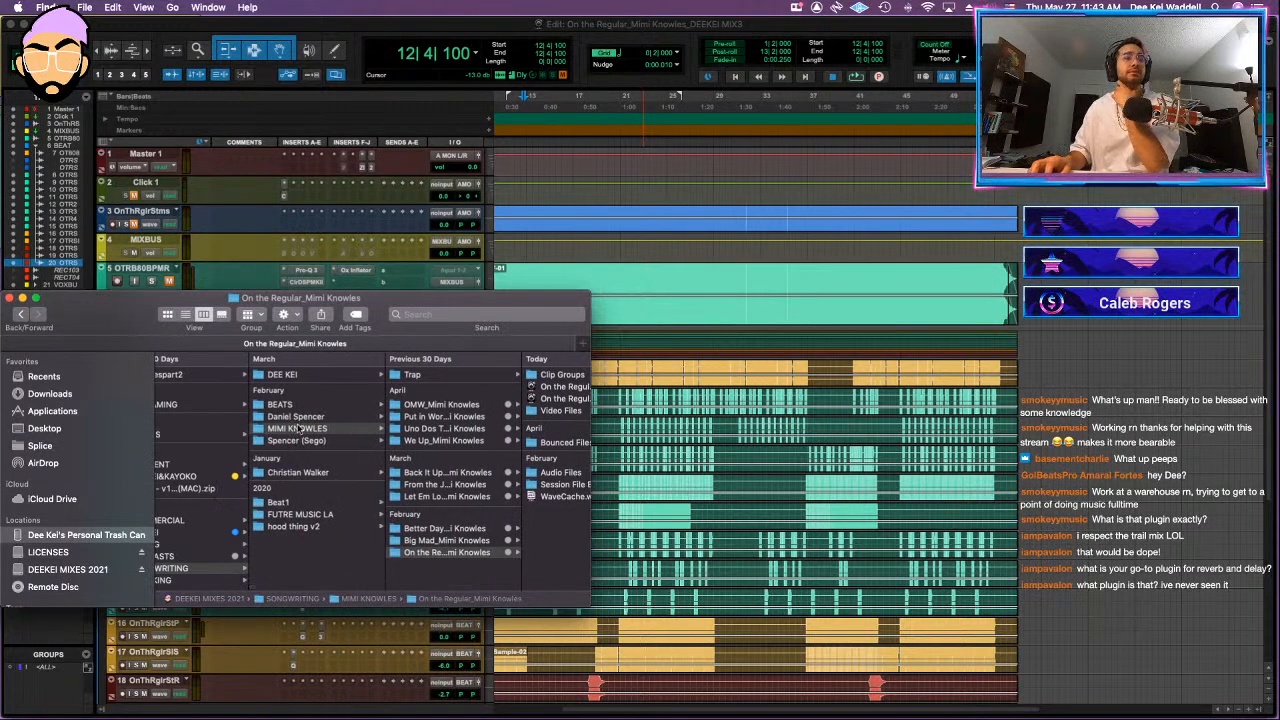
{"action": "scroll", "coordinate": [298, 429], "scroll_direction": "left", "scroll_amount": 2}
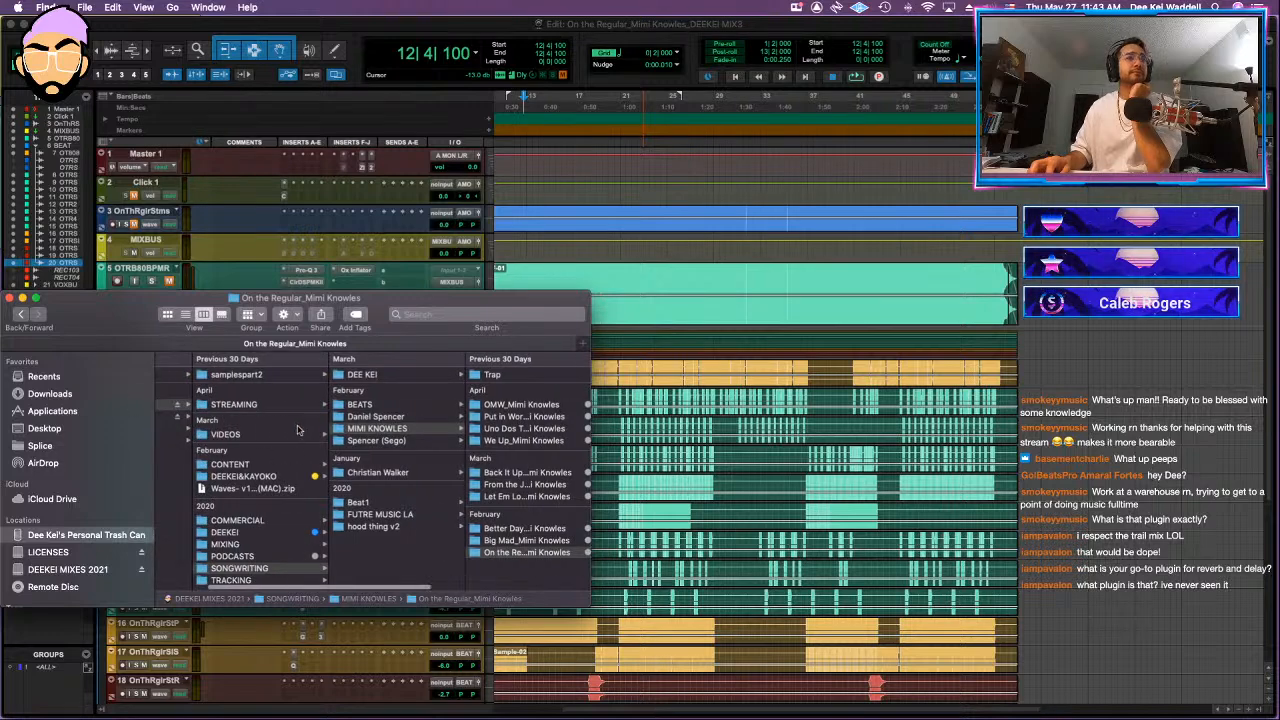
{"action": "left_click", "coordinate": [245, 545]}
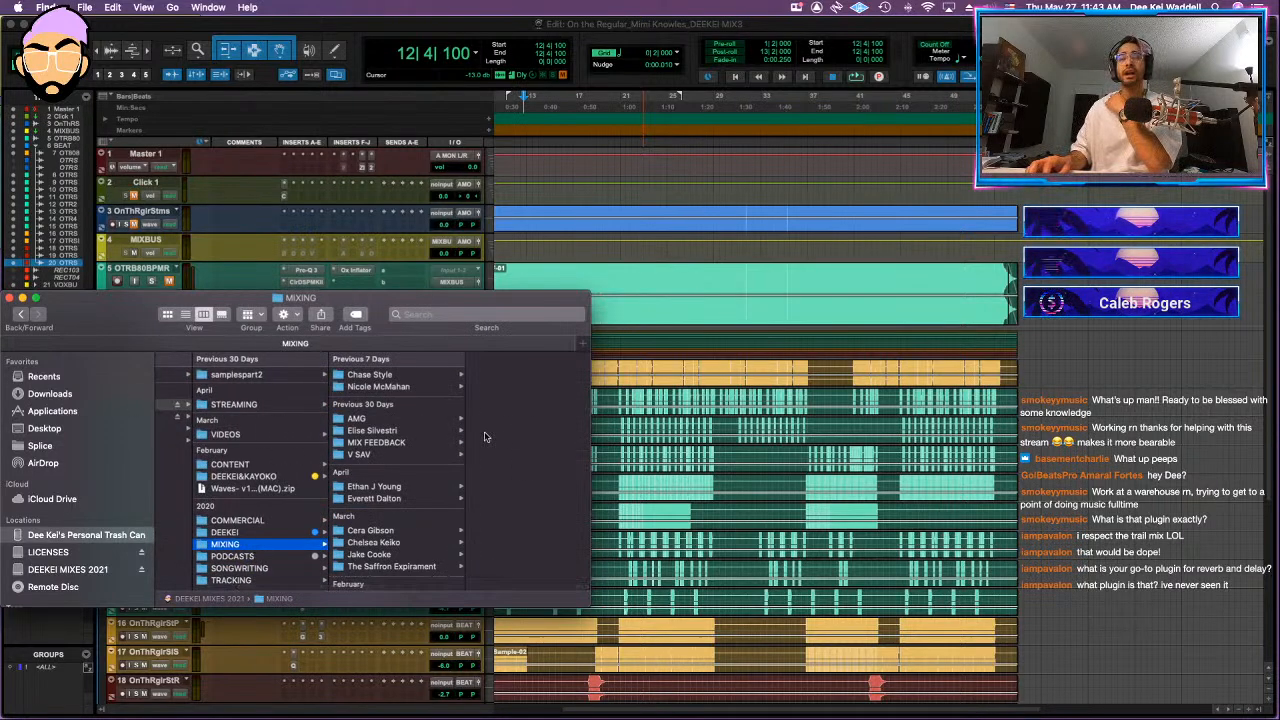
{"action": "left_click", "coordinate": [450, 386]}
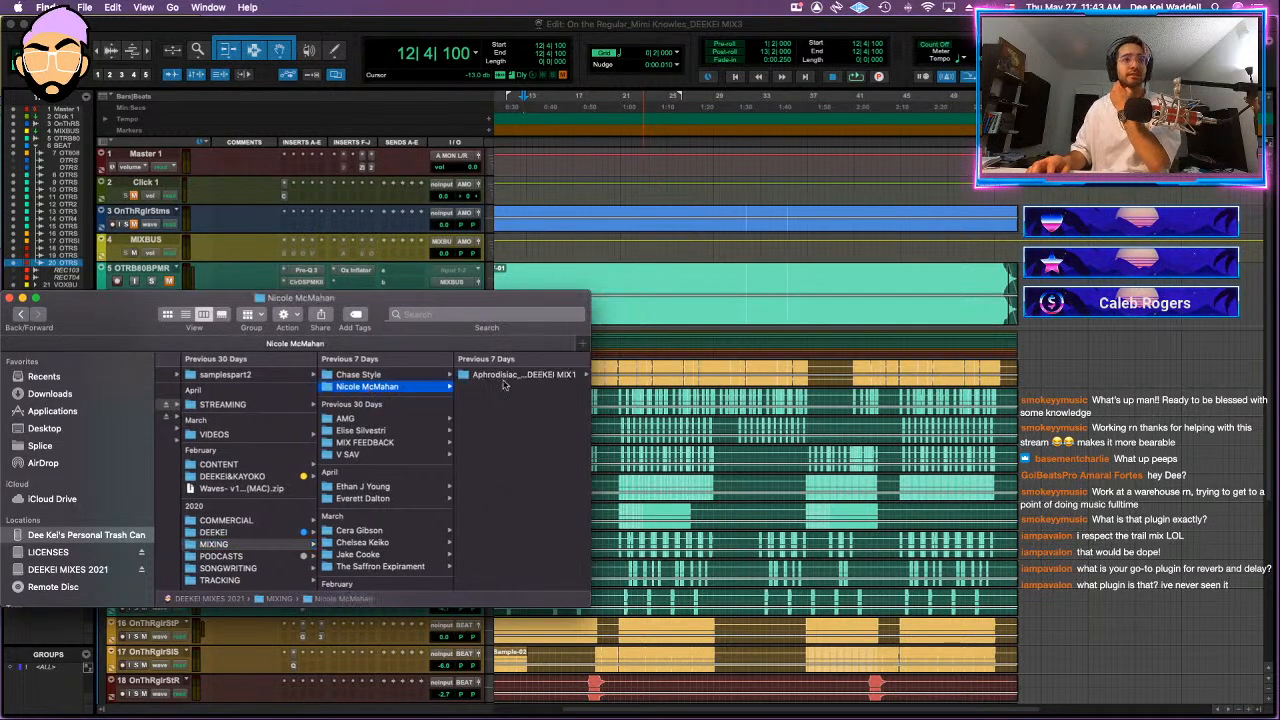
{"action": "left_click", "coordinate": [505, 377]}
{"action": "left_click", "coordinate": [537, 386]}
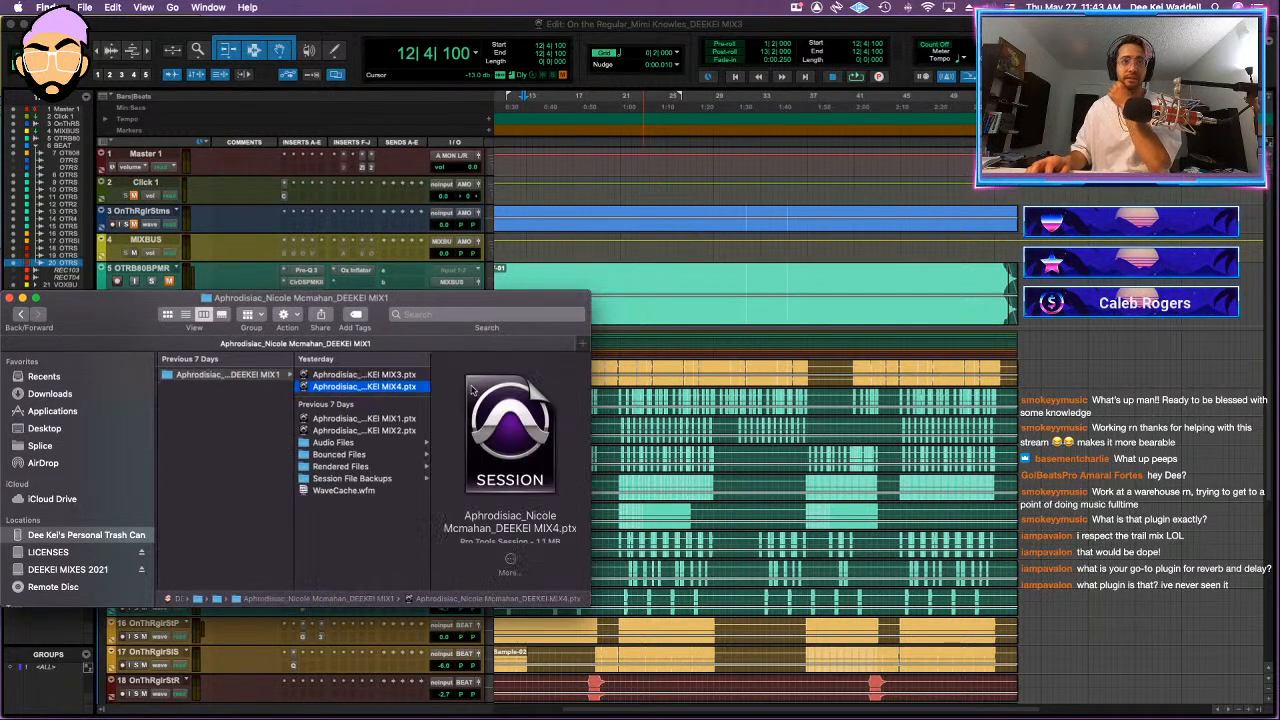
- Open the Aphrodisiac DEEKEI MIX4 session in Pro Tools and decline saving a detailed session-notes report
{"action": "left_click", "coordinate": [406, 386]}
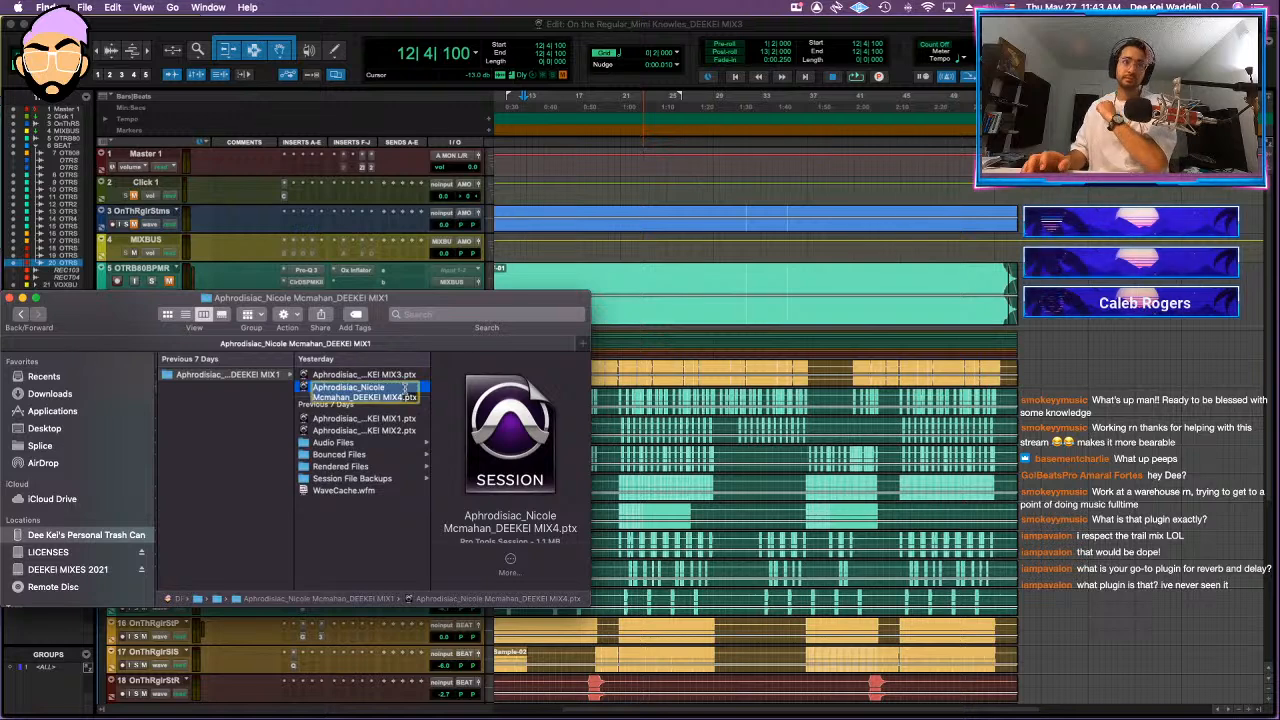
{"action": "left_click", "coordinate": [425, 388]}
{"action": "double_click", "coordinate": [425, 389]}
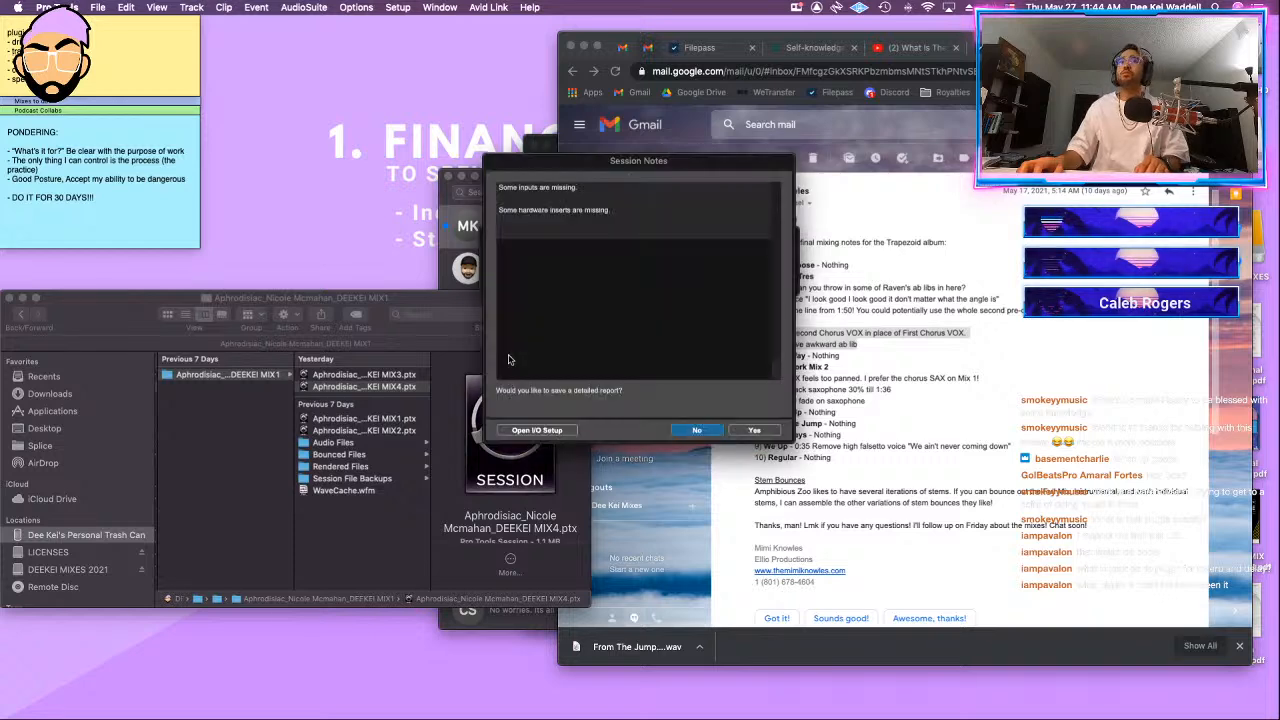
{"action": "left_click", "coordinate": [700, 430]}
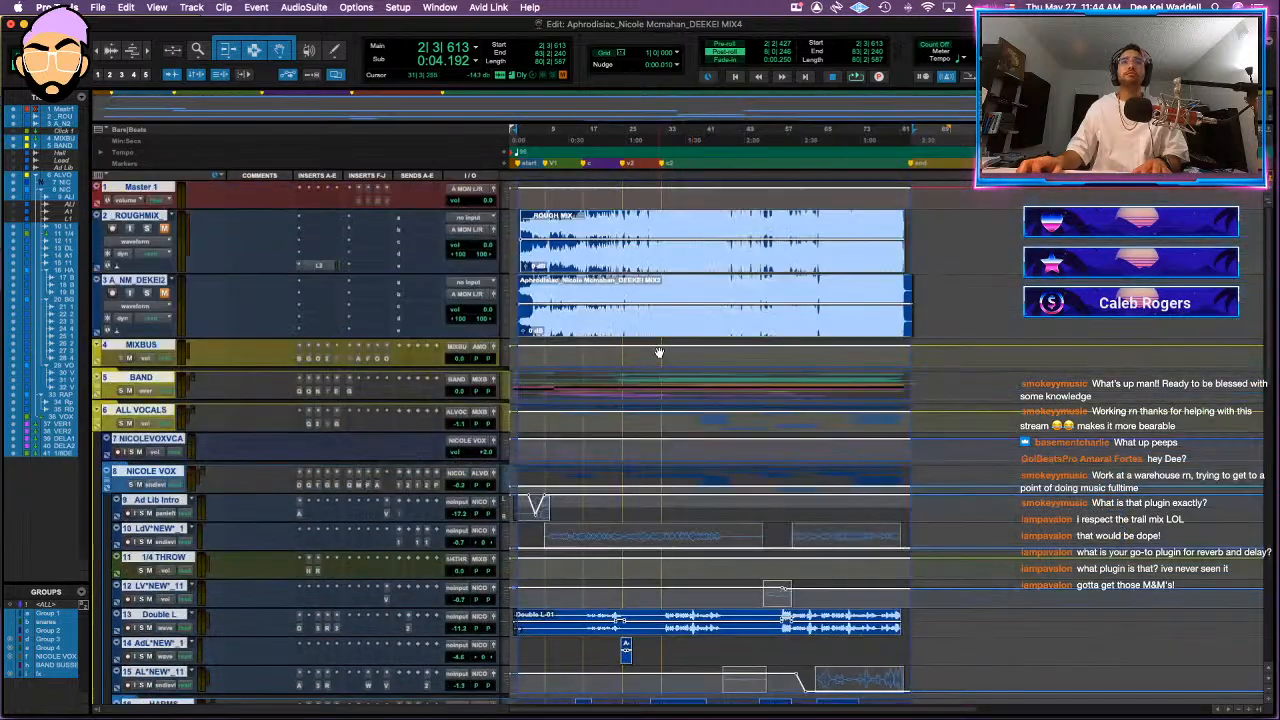
- Look through the Aphrodisiac session's tracks and expand the BAND folder track
{"action": "scroll", "coordinate": [659, 352], "scroll_direction": "down", "scroll_amount": 5}
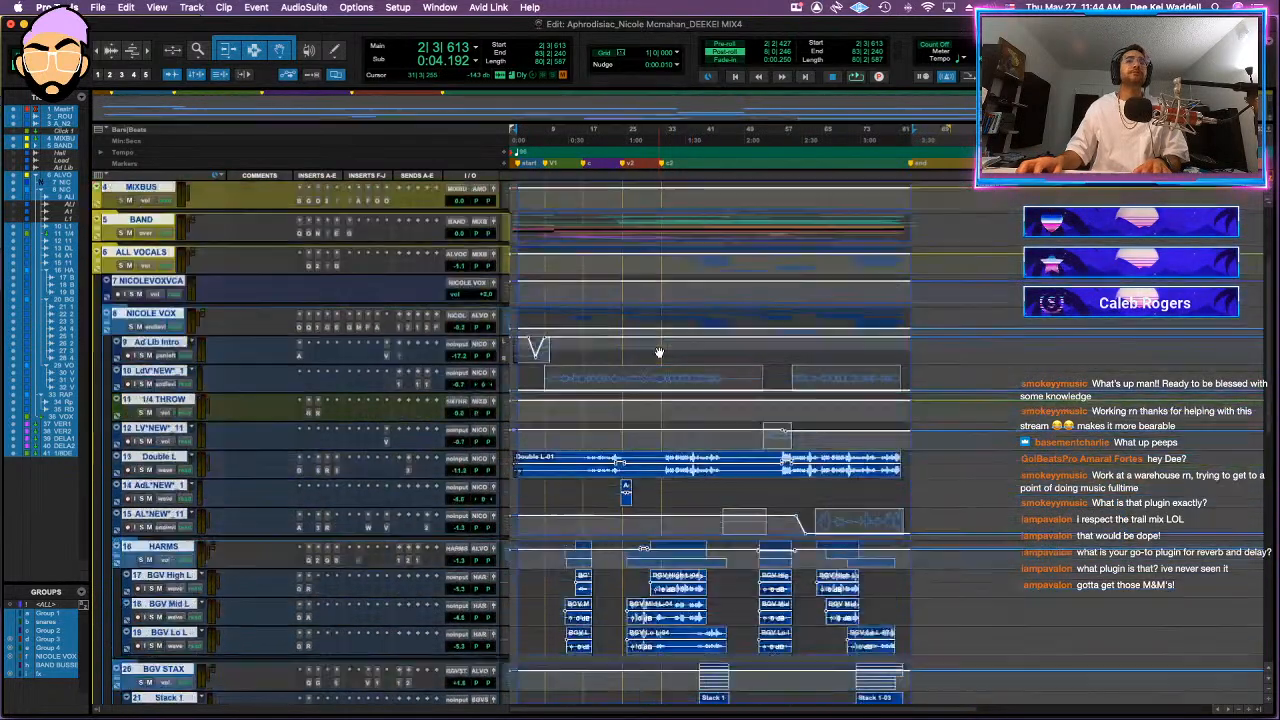
{"action": "scroll", "coordinate": [659, 352], "scroll_direction": "down", "scroll_amount": 5}
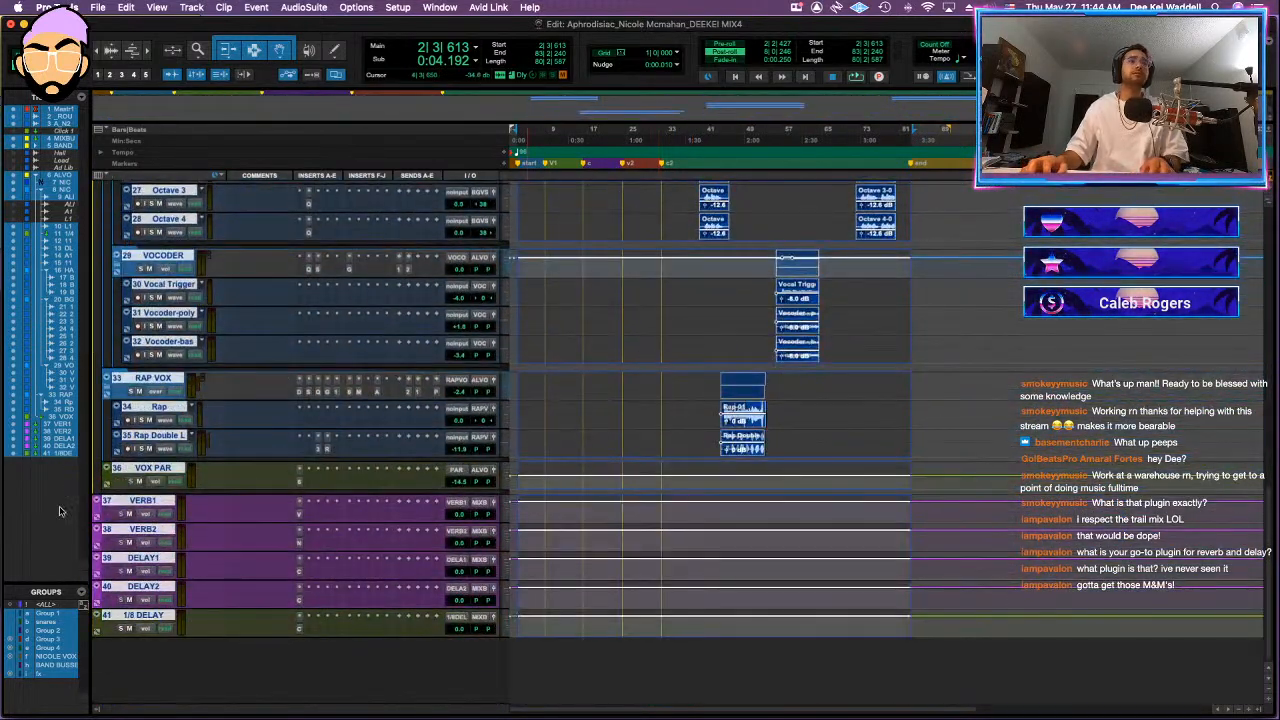
{"action": "scroll", "coordinate": [175, 472], "scroll_direction": "up", "scroll_amount": 10}
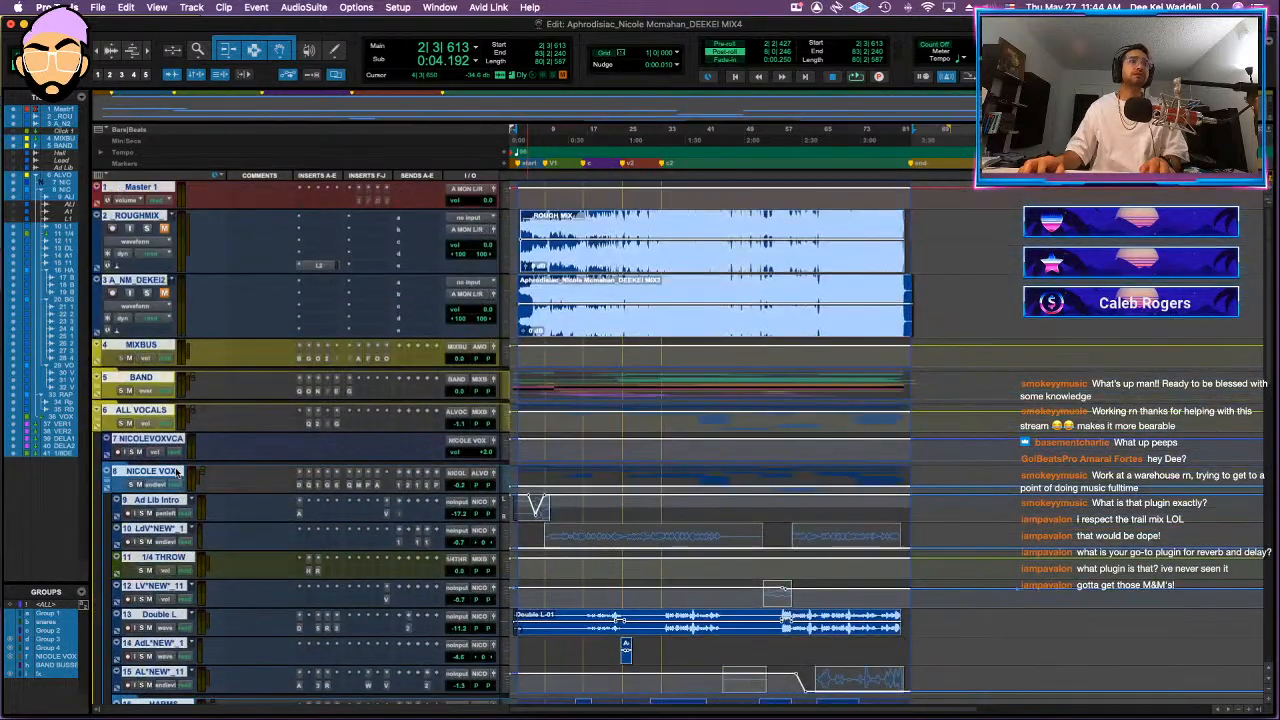
{"action": "left_click", "coordinate": [97, 378]}
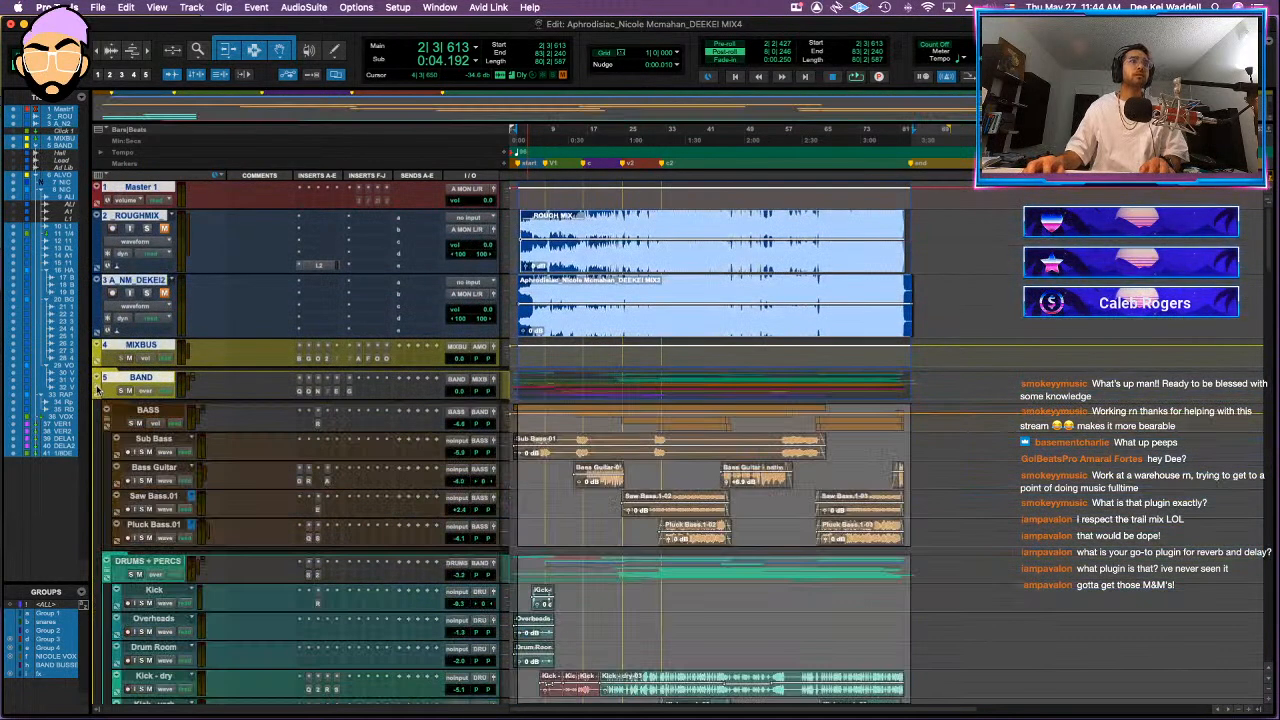
- Look through the tracks from the BAND folder down to the vocals and return to the start of the track list
{"action": "scroll", "coordinate": [115, 406], "scroll_direction": "down", "scroll_amount": 10}
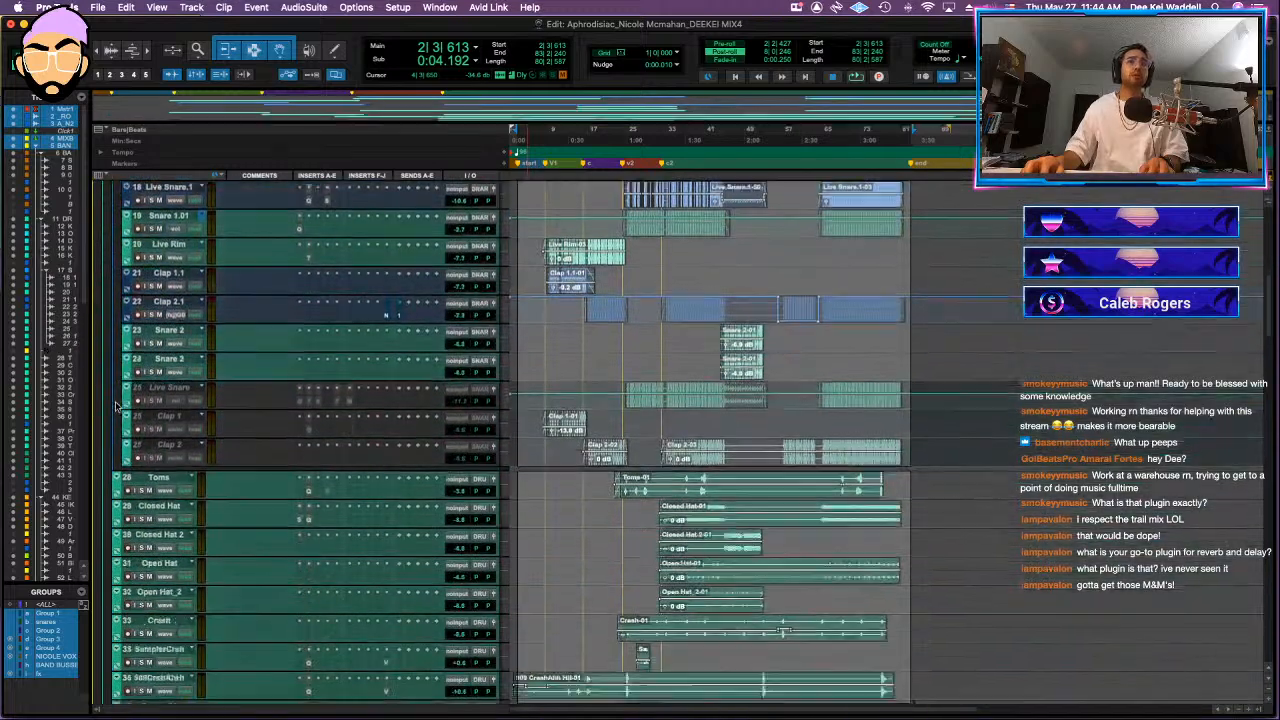
{"action": "scroll", "coordinate": [115, 406], "scroll_direction": "down", "scroll_amount": 3}
{"action": "scroll", "coordinate": [115, 406], "scroll_direction": "down", "scroll_amount": 15}
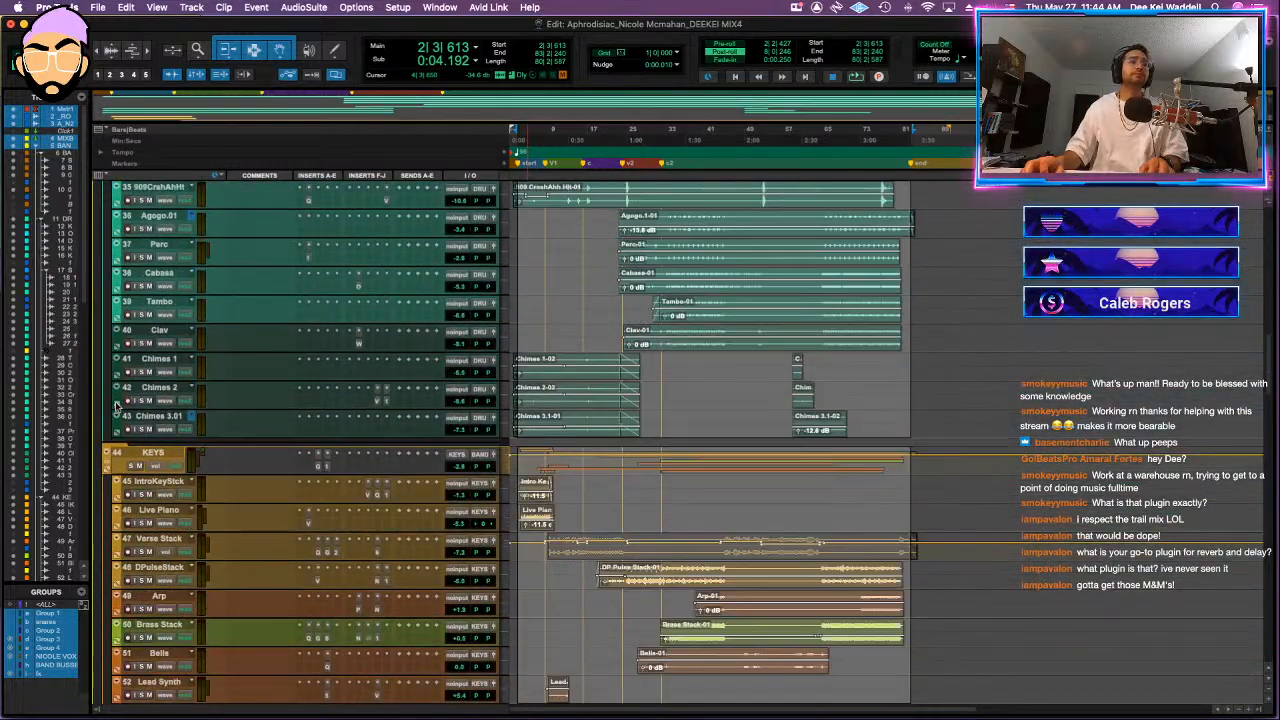
{"action": "scroll", "coordinate": [115, 406], "scroll_direction": "down", "scroll_amount": 15}
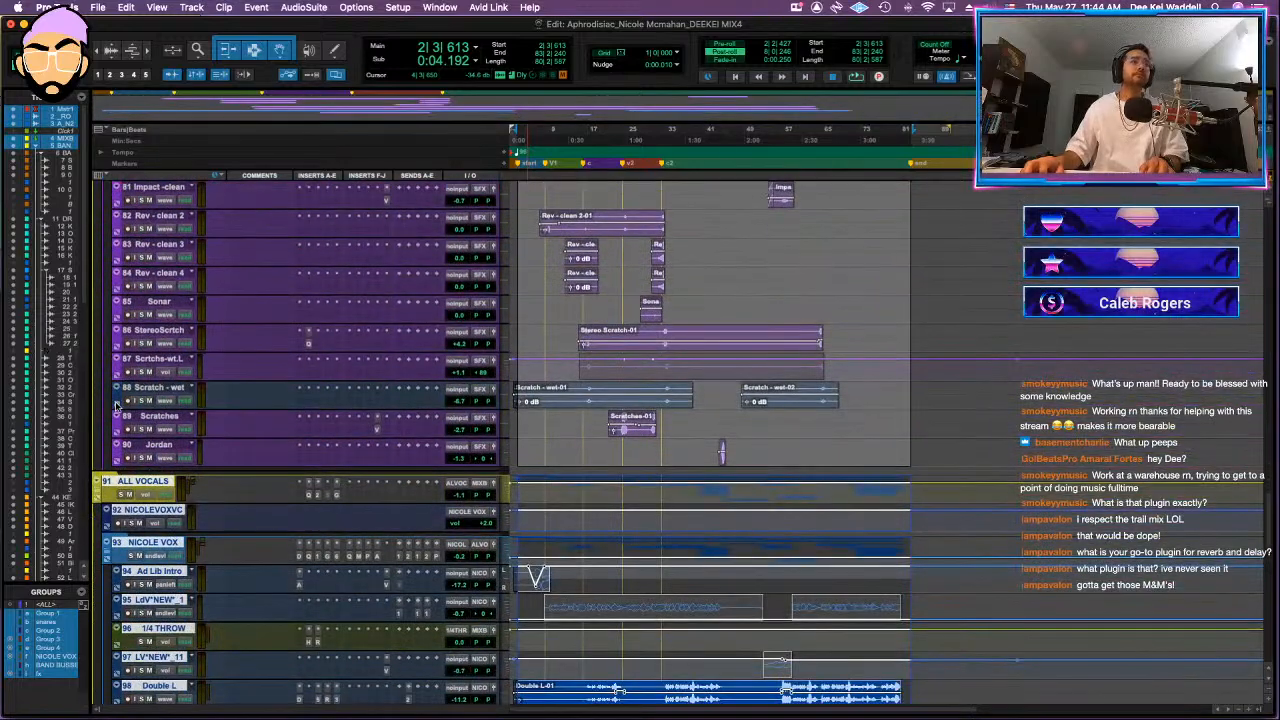
{"action": "scroll", "coordinate": [115, 406], "scroll_direction": "up", "scroll_amount": 20}
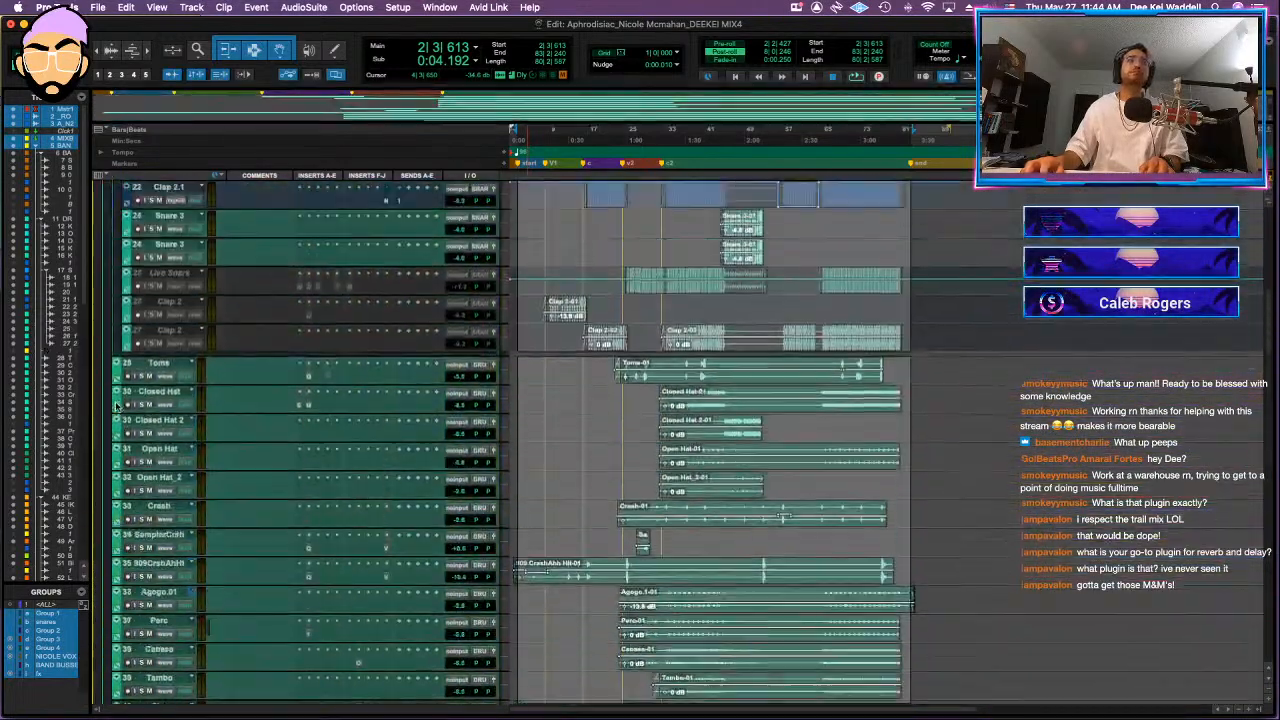
{"action": "scroll", "coordinate": [117, 407], "scroll_direction": "up", "scroll_amount": 10}
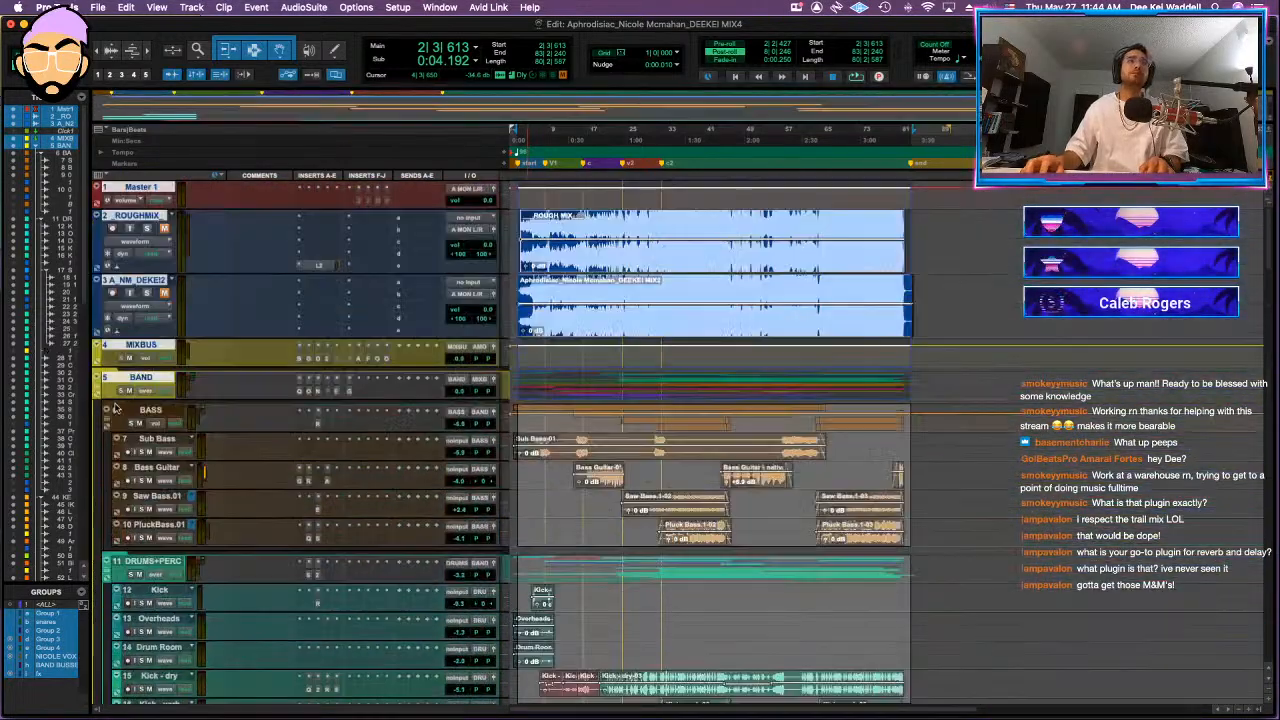
- Briefly audition the soloed ROUGHMIX track, restore its solo and mute states, and play the full mix, dismissing the CPU error
{"action": "left_click", "coordinate": [147, 229]}
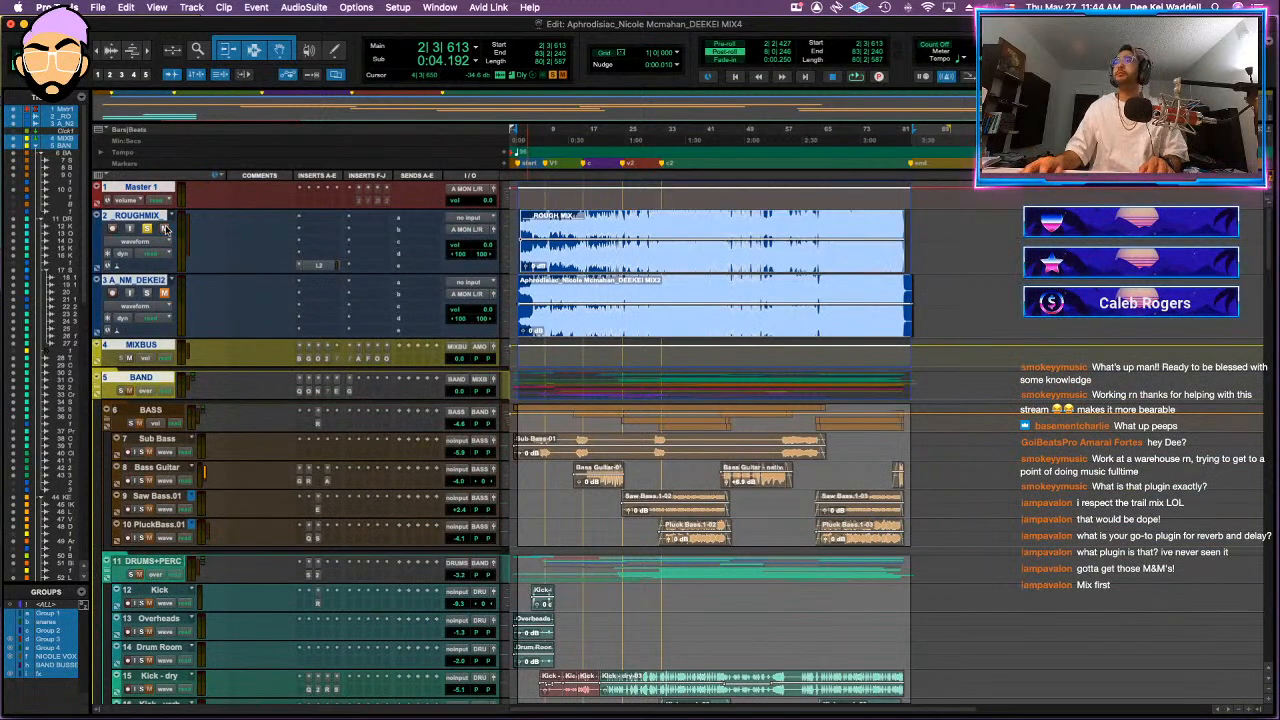
{"action": "key", "text": "space"}
{"action": "key", "text": "space"}
{"action": "left_click", "coordinate": [165, 229]}
{"action": "left_click", "coordinate": [147, 229]}
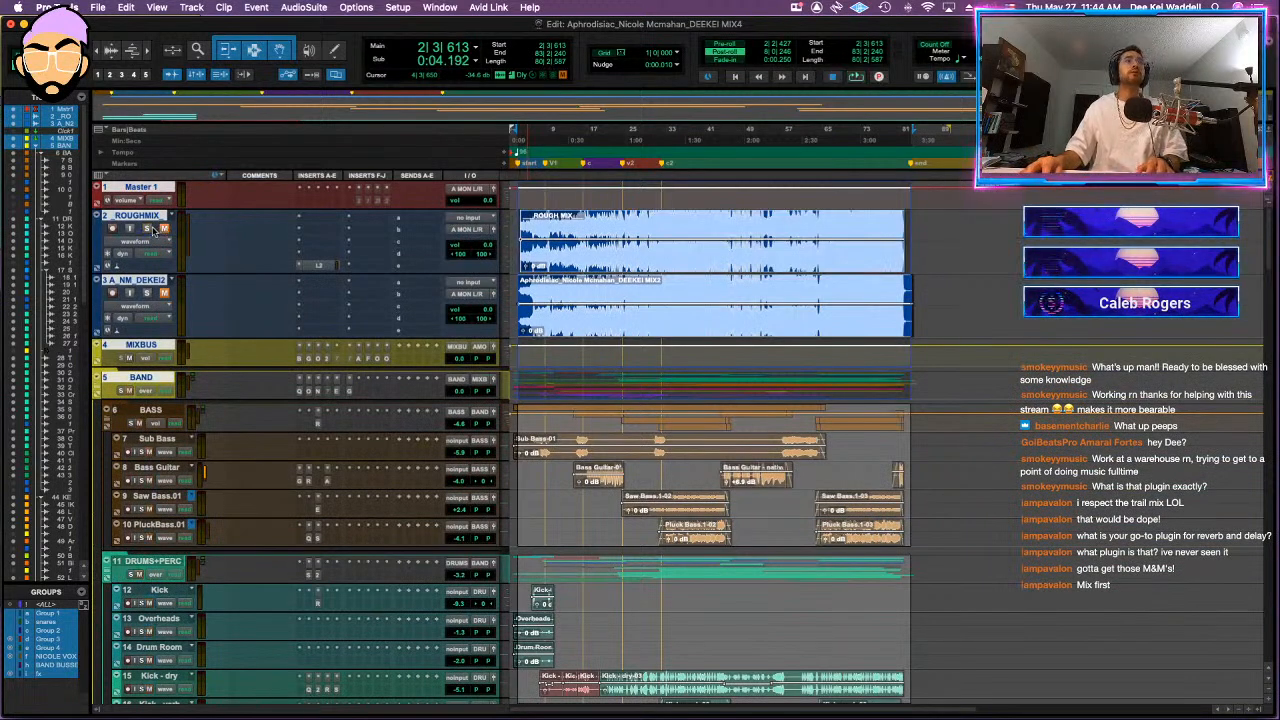
{"action": "key", "text": "space"}
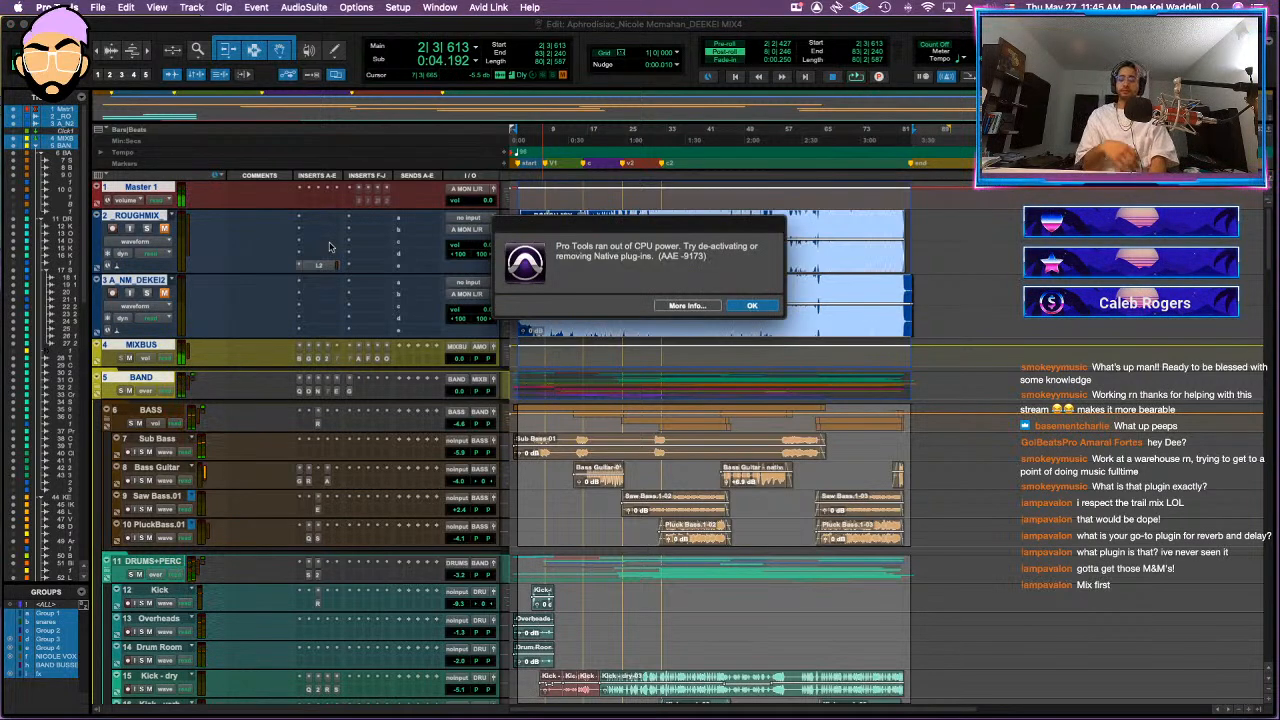
{"action": "key", "text": "Return"}
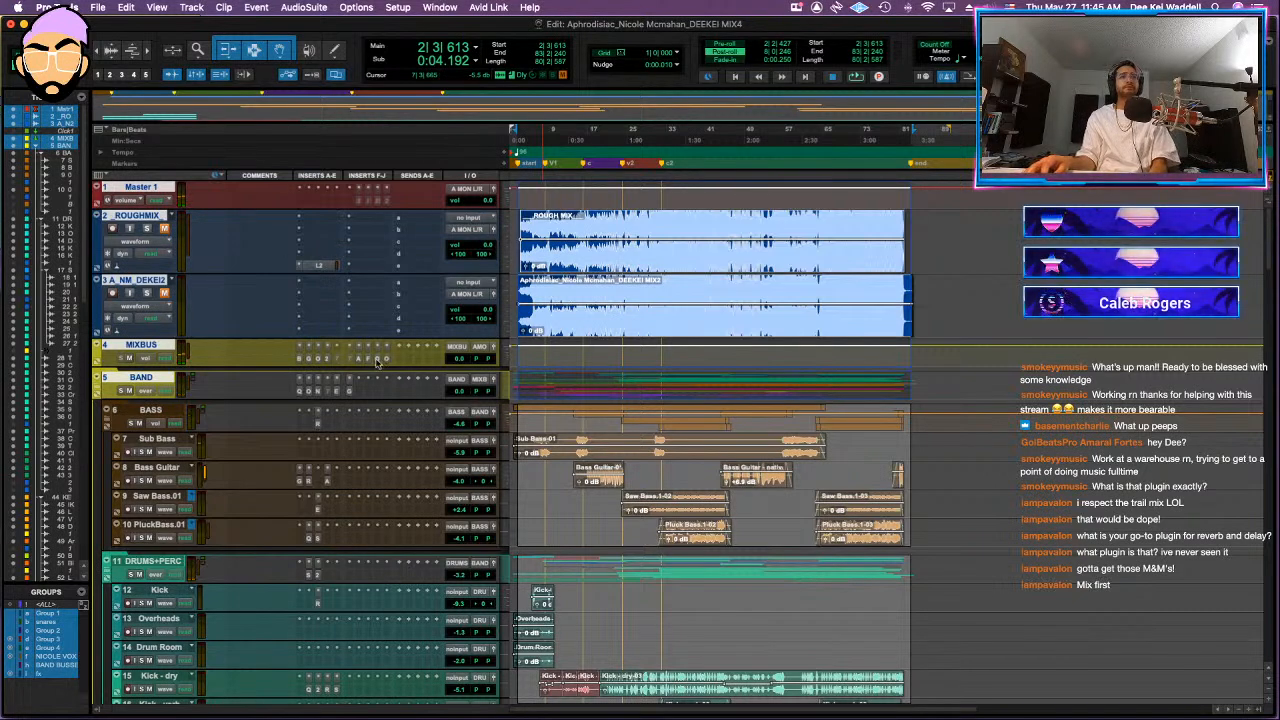
- Select the song from the end marker back to the start marker and try to play it, dismissing the error
{"action": "scroll", "coordinate": [383, 396], "scroll_direction": "down", "scroll_amount": 5}
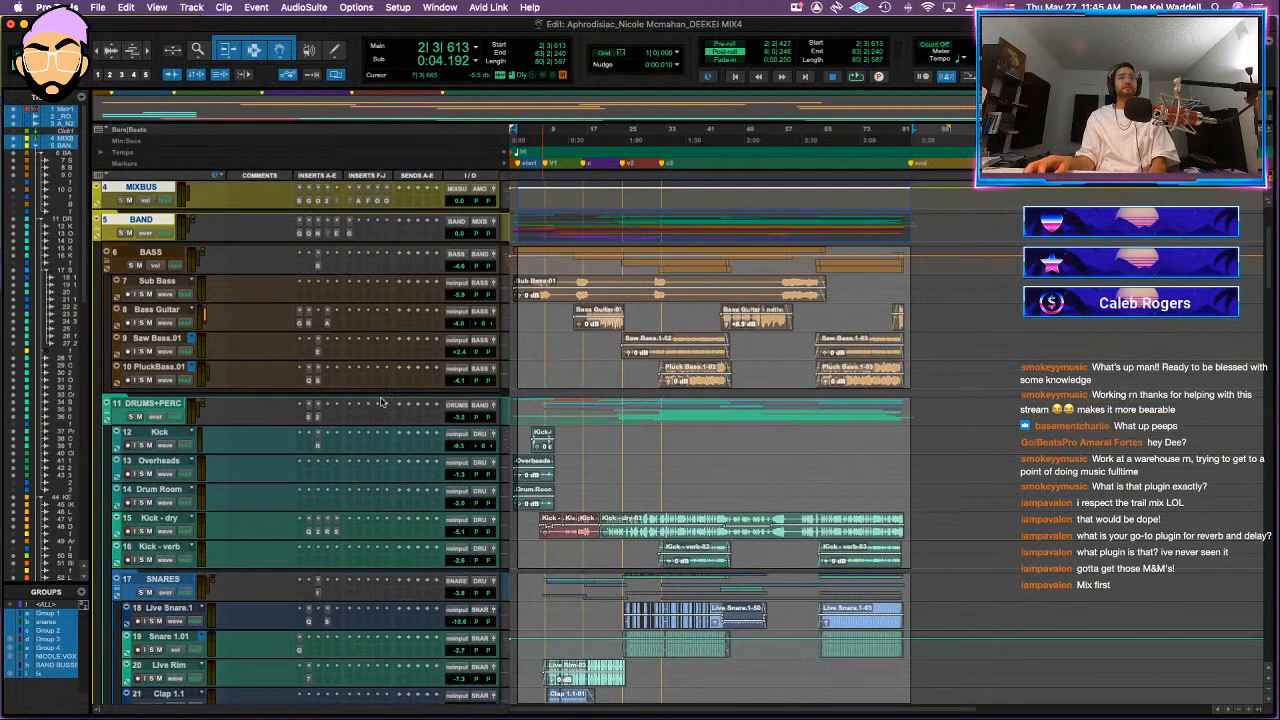
{"action": "left_click", "coordinate": [688, 488]}
{"action": "scroll", "coordinate": [745, 360], "scroll_direction": "up", "scroll_amount": 5}
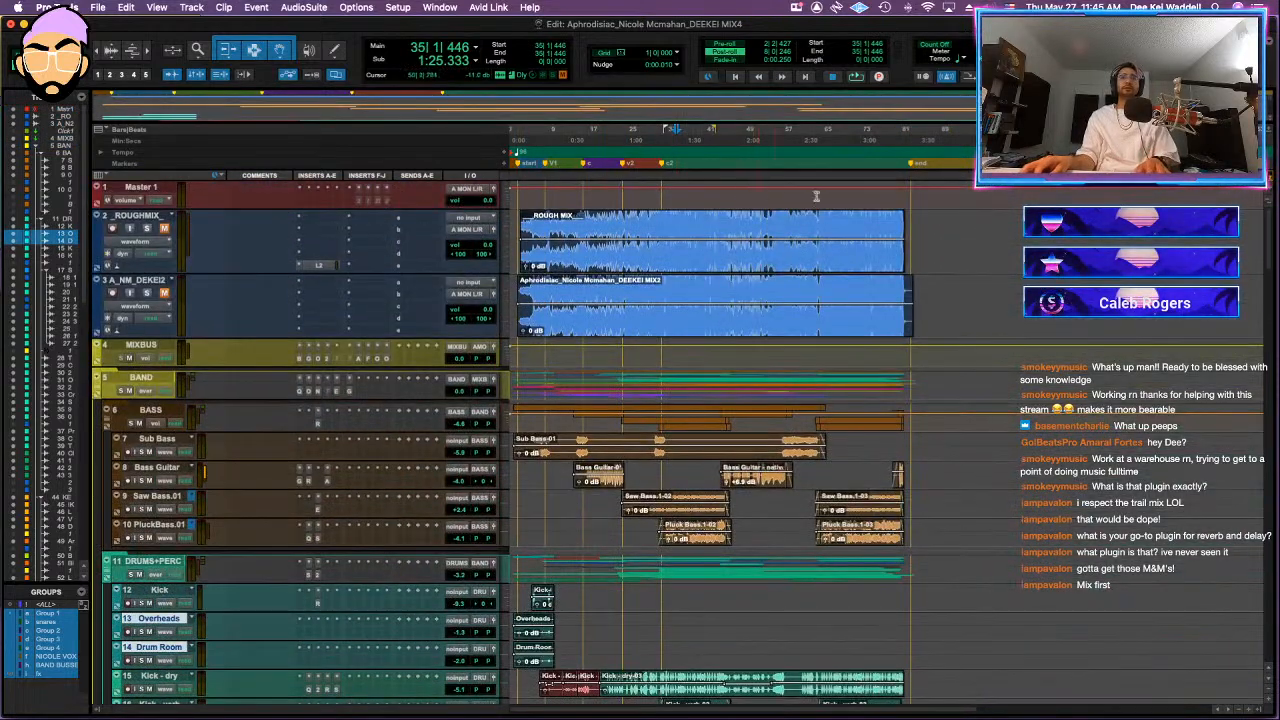
{"action": "left_click", "coordinate": [910, 165]}
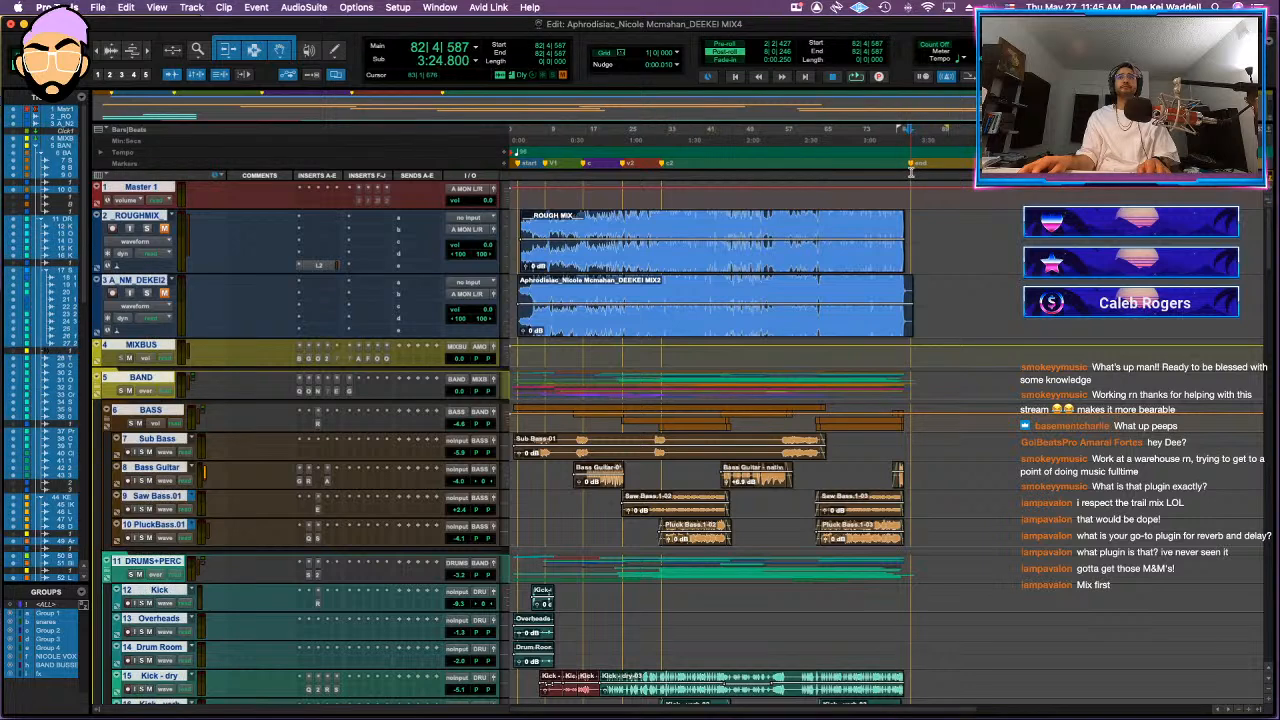
{"action": "left_click_drag", "start_coordinate": [885, 177], "coordinate": [517, 175]}
{"action": "key", "text": "space"}
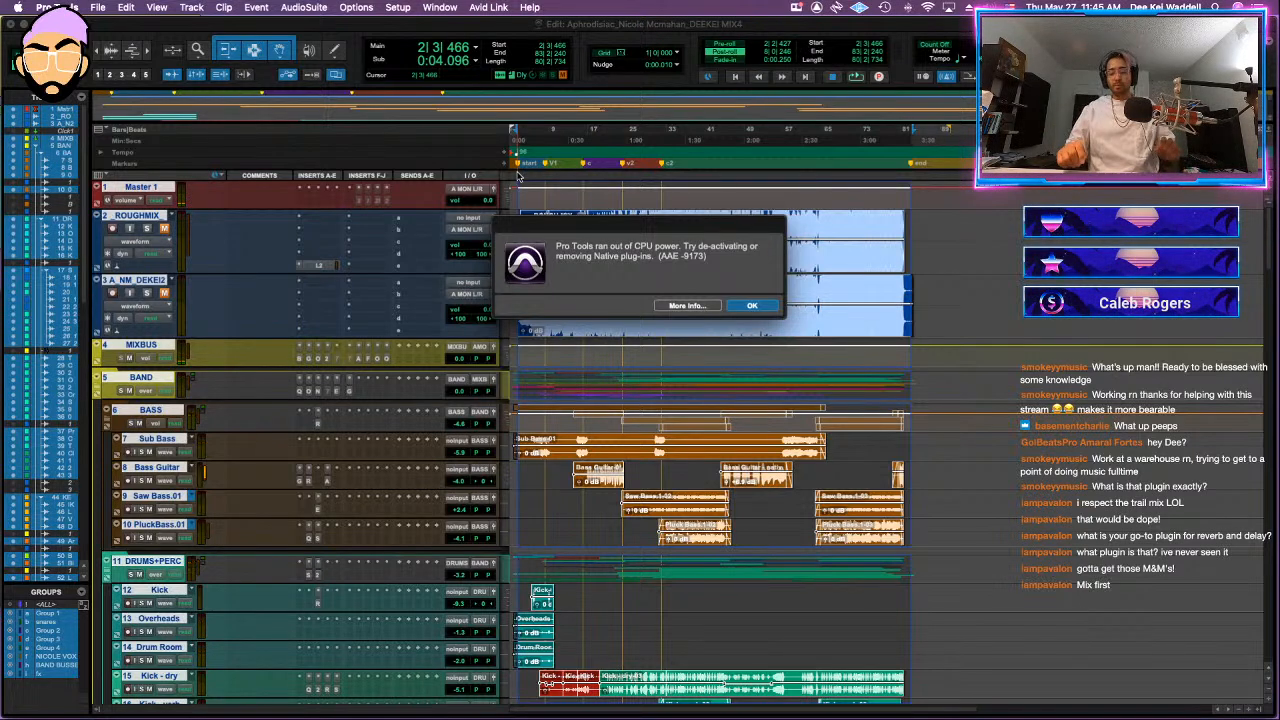
{"action": "key", "text": "Return"}
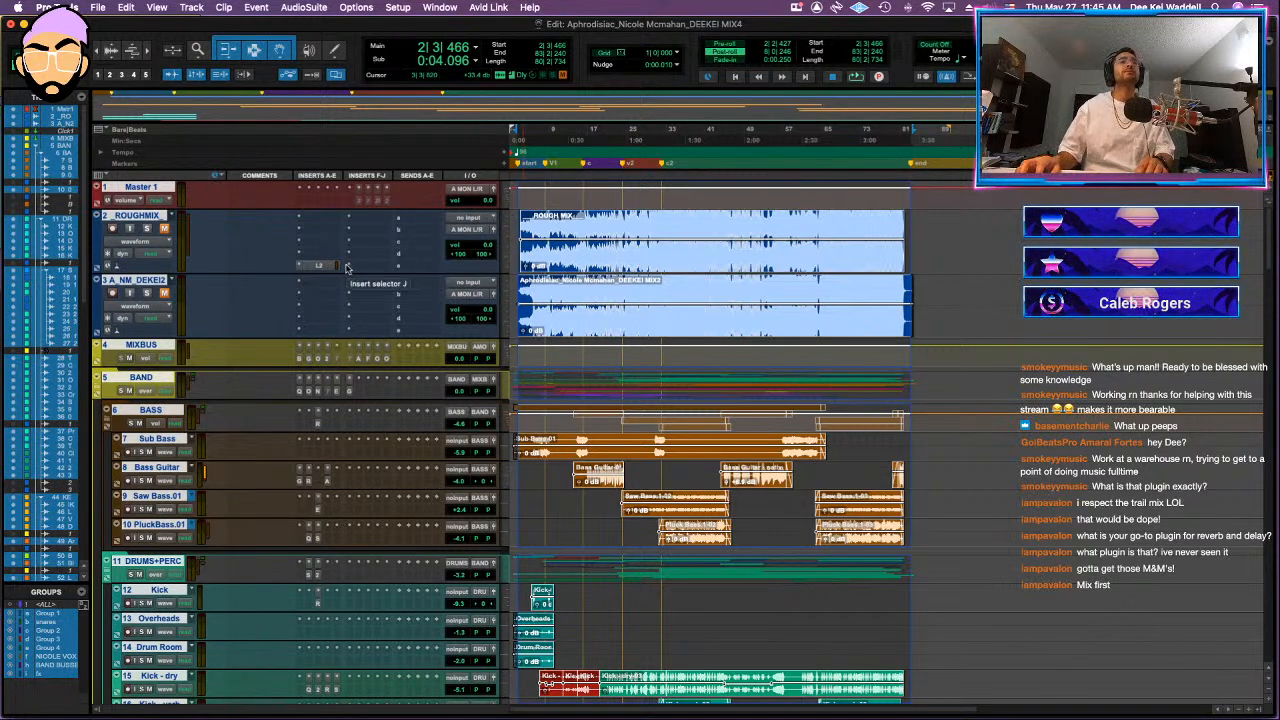
- Find the 1/4 THROW track among the vocal tracks, hide it and make it inactive
{"action": "scroll", "coordinate": [346, 267], "scroll_direction": "down", "scroll_amount": 5}
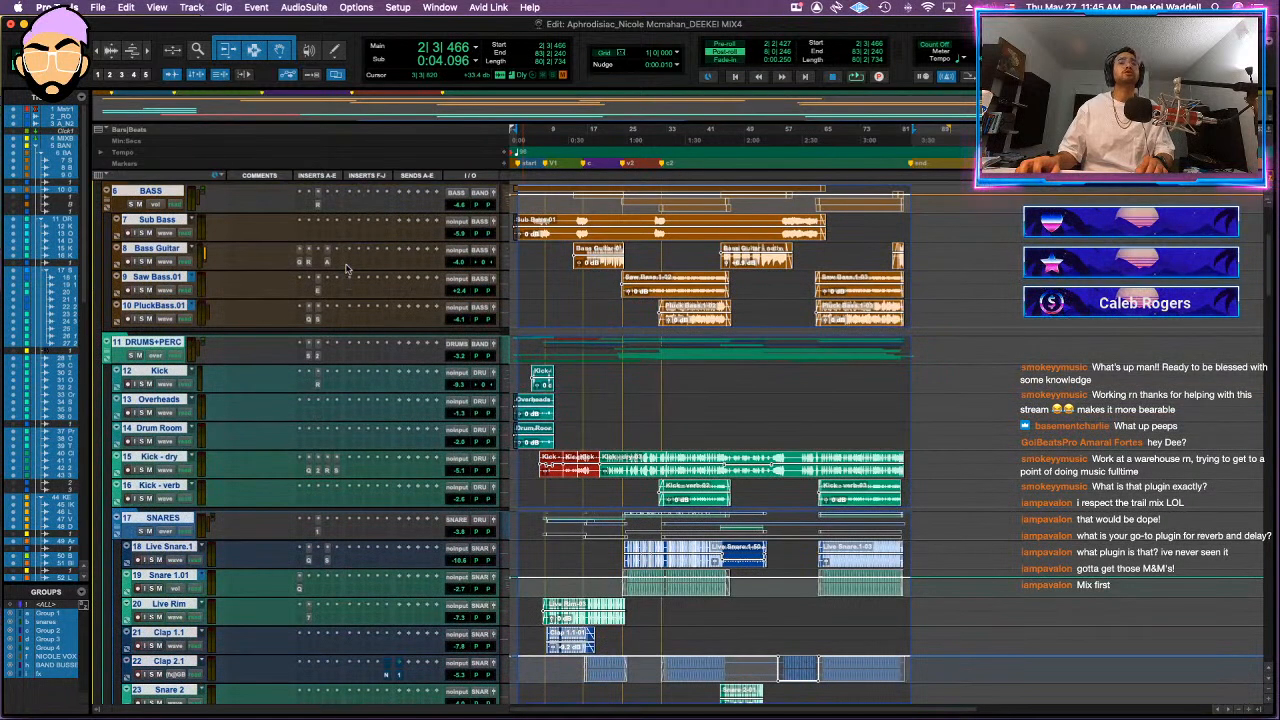
{"action": "scroll", "coordinate": [346, 267], "scroll_direction": "down", "scroll_amount": 9}
{"action": "scroll", "coordinate": [322, 318], "scroll_direction": "down", "scroll_amount": 8}
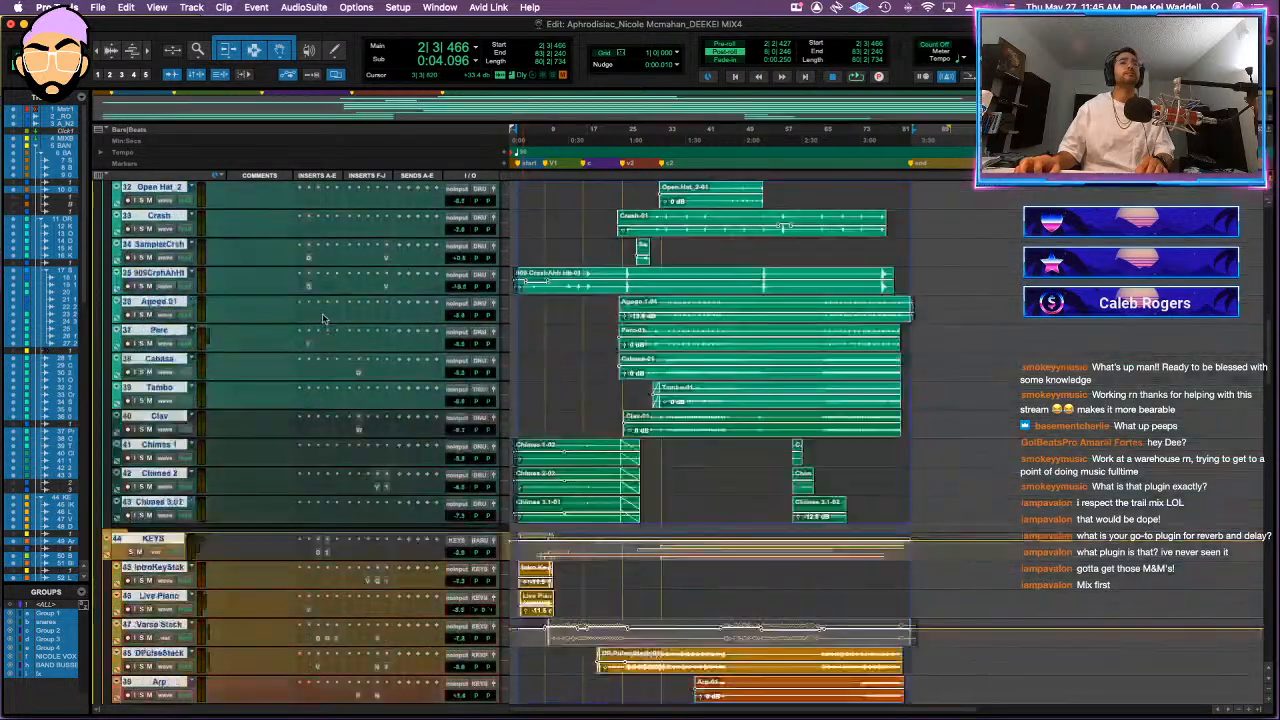
{"action": "scroll", "coordinate": [322, 318], "scroll_direction": "down", "scroll_amount": 20}
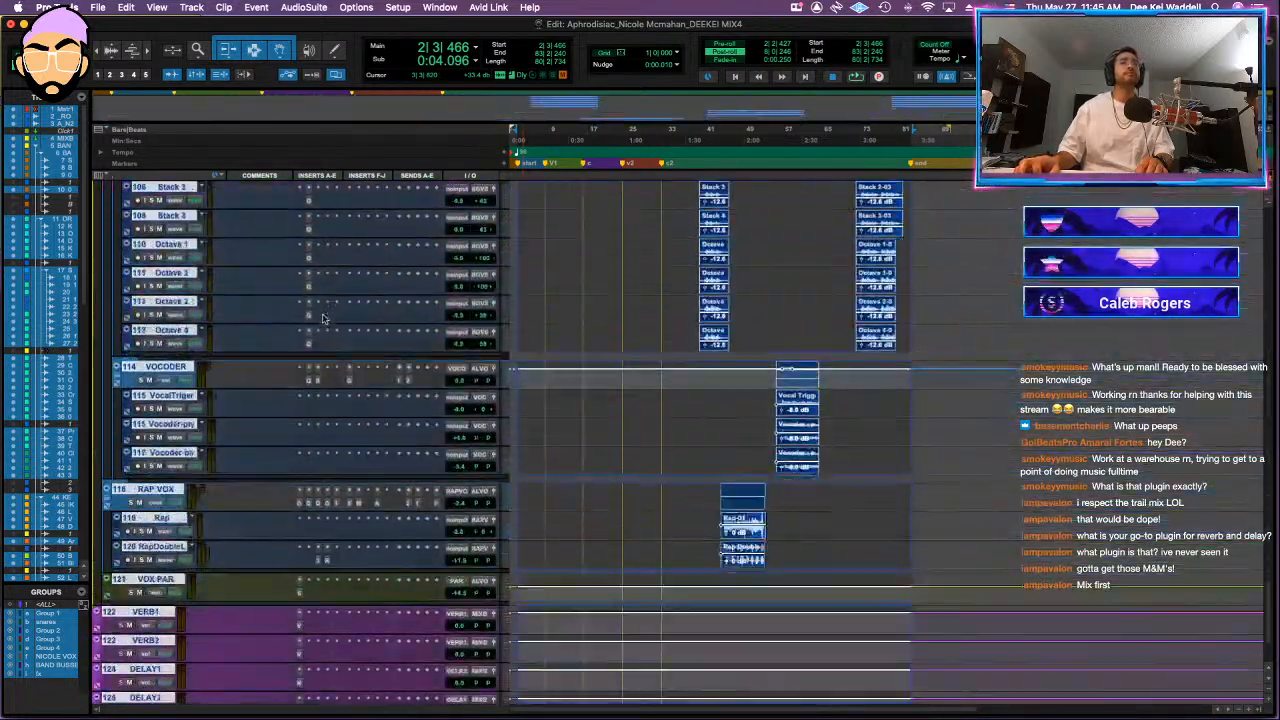
{"action": "scroll", "coordinate": [322, 318], "scroll_direction": "up", "scroll_amount": 6}
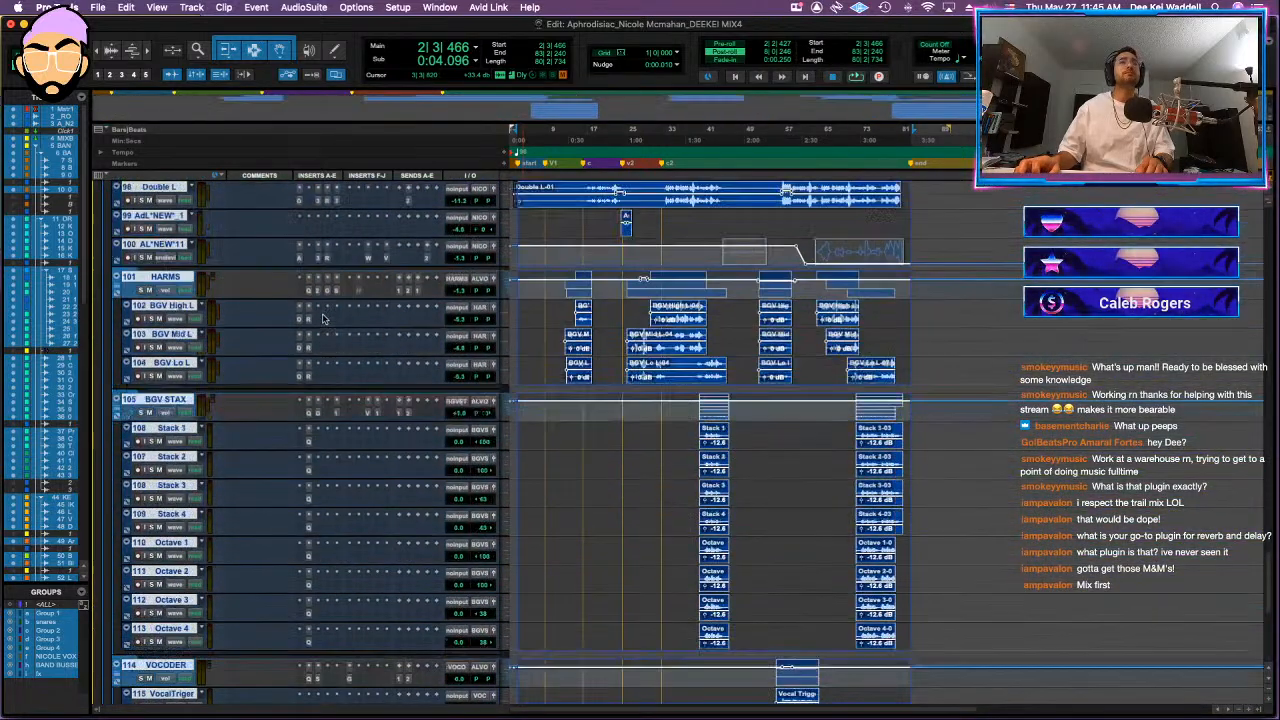
{"action": "scroll", "coordinate": [322, 318], "scroll_direction": "up", "scroll_amount": 7}
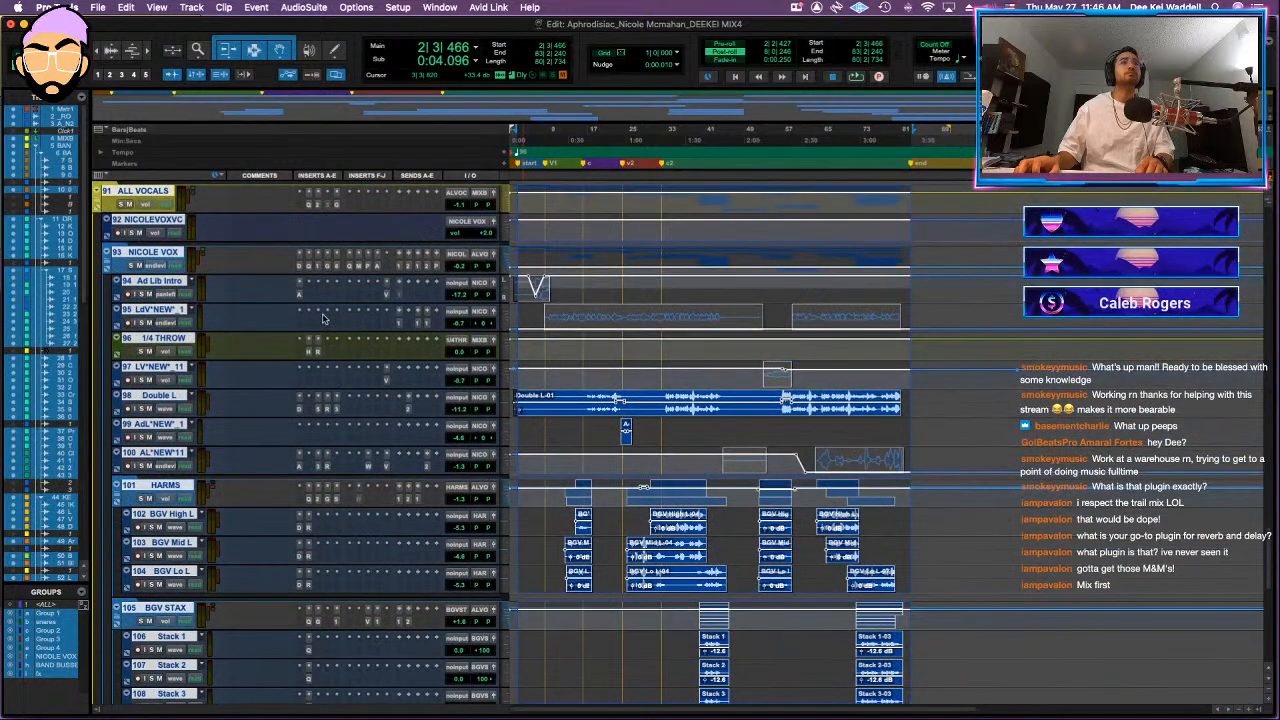
{"action": "left_click", "coordinate": [177, 341]}
{"action": "left_click", "coordinate": [177, 341]}
{"action": "right_click", "coordinate": [177, 341]}
{"action": "left_click", "coordinate": [221, 356]}
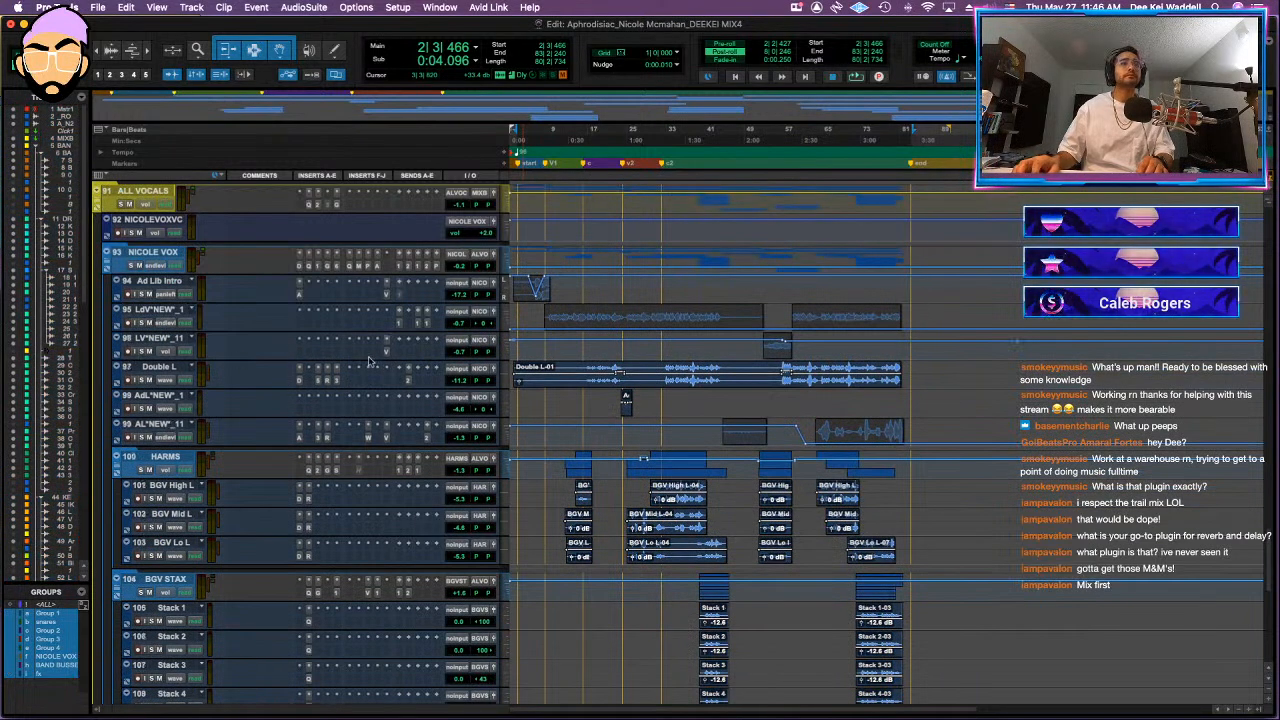
- Select only the Double L and AL*NEW*_11 vocal tracks
{"action": "left_click", "coordinate": [181, 425]}
{"action": "left_click", "coordinate": [172, 372], "text": "shift"}
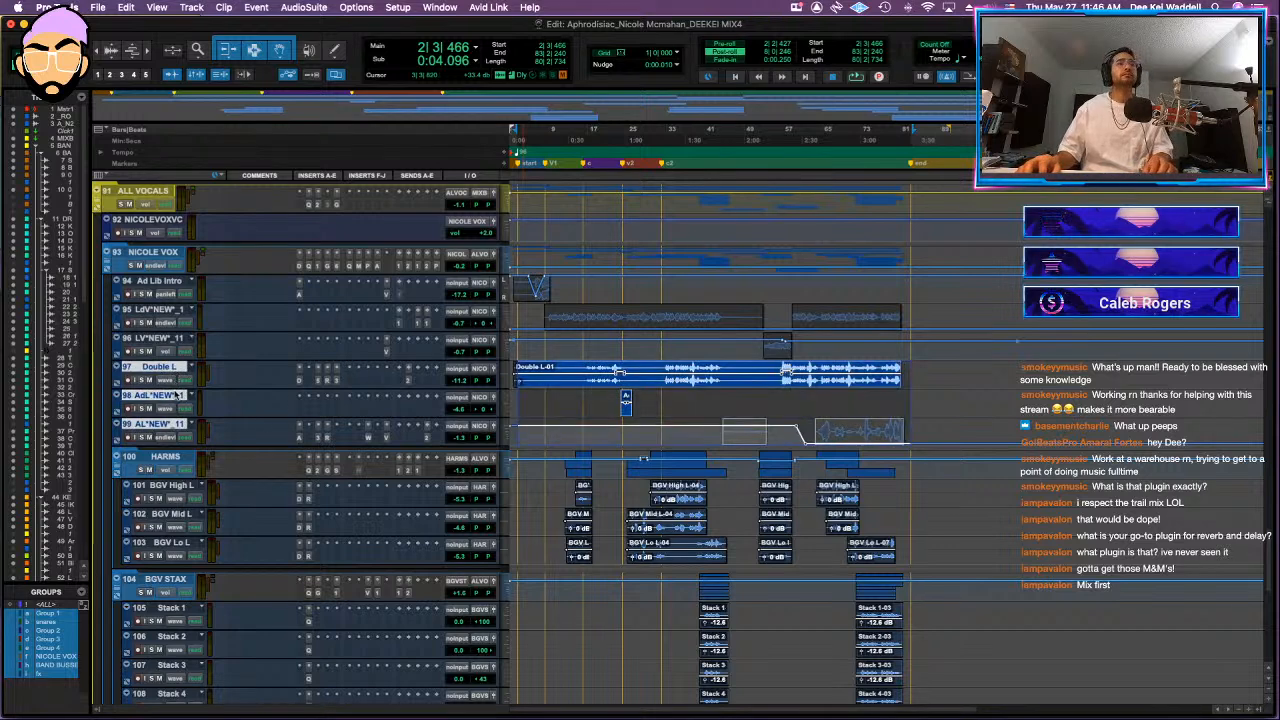
{"action": "left_click", "coordinate": [177, 396], "text": "super"}
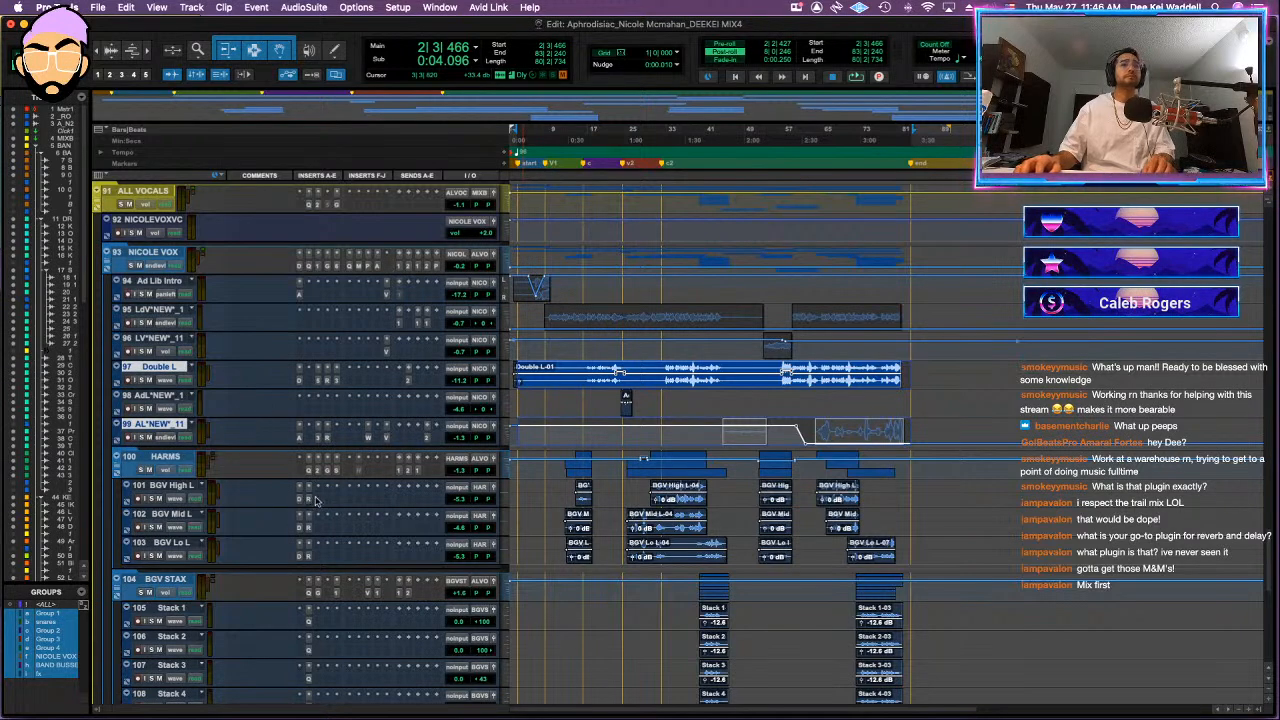
- Inspect the insert plug-ins on the Horns track, including Pro-Q 3, Black Box and Clariphonic
{"action": "scroll", "coordinate": [310, 500], "scroll_direction": "up", "scroll_amount": 10}
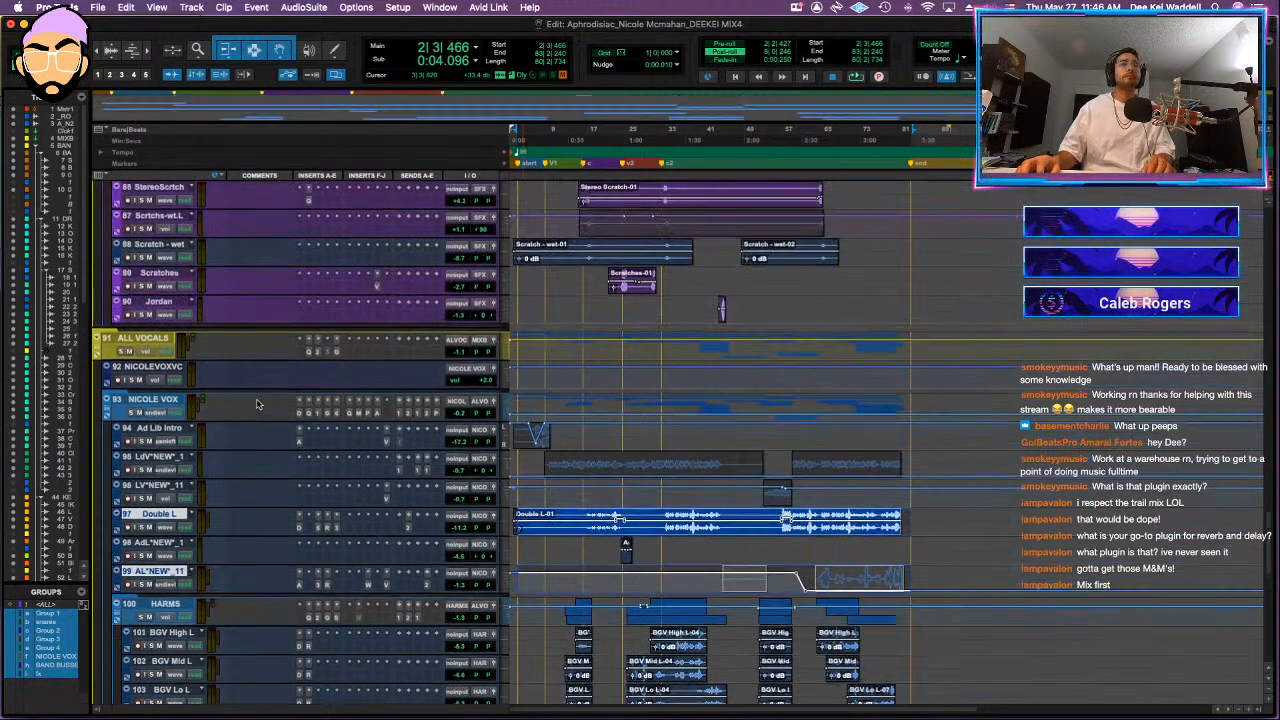
{"action": "scroll", "coordinate": [256, 403], "scroll_direction": "up", "scroll_amount": 8}
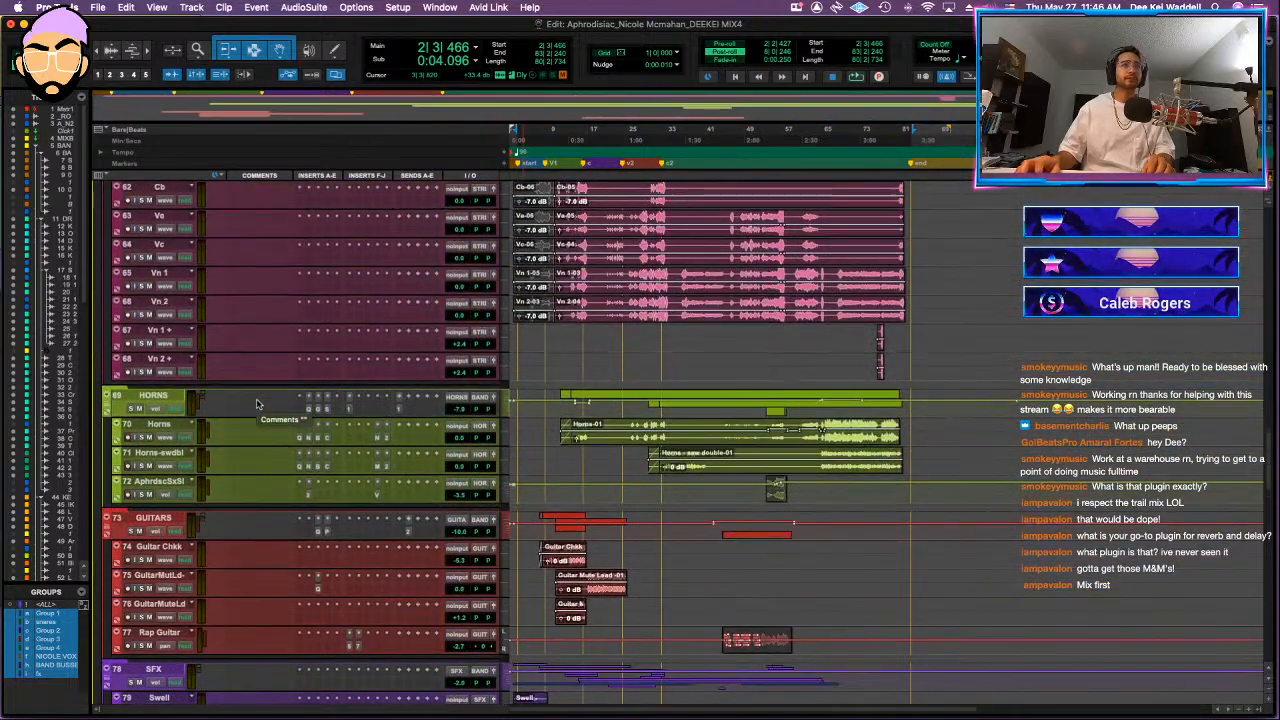
{"action": "left_click", "coordinate": [298, 438]}
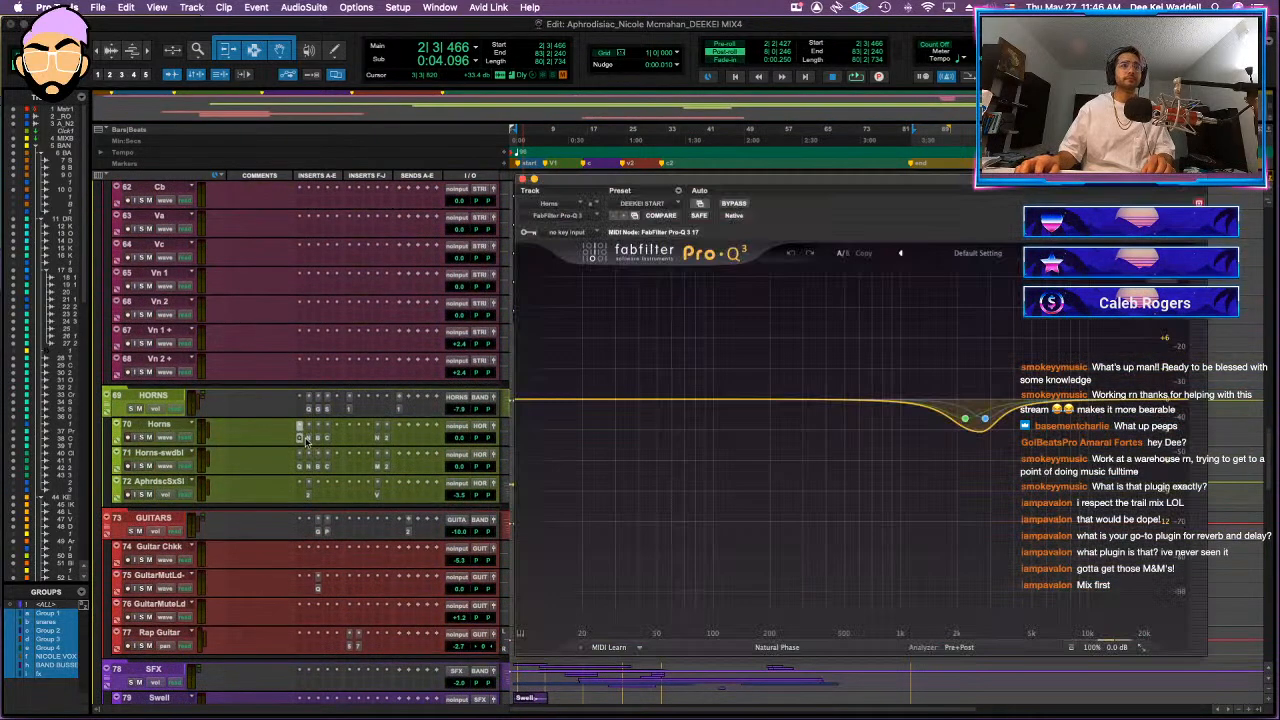
{"action": "left_click", "coordinate": [307, 438]}
{"action": "left_click", "coordinate": [318, 438]}
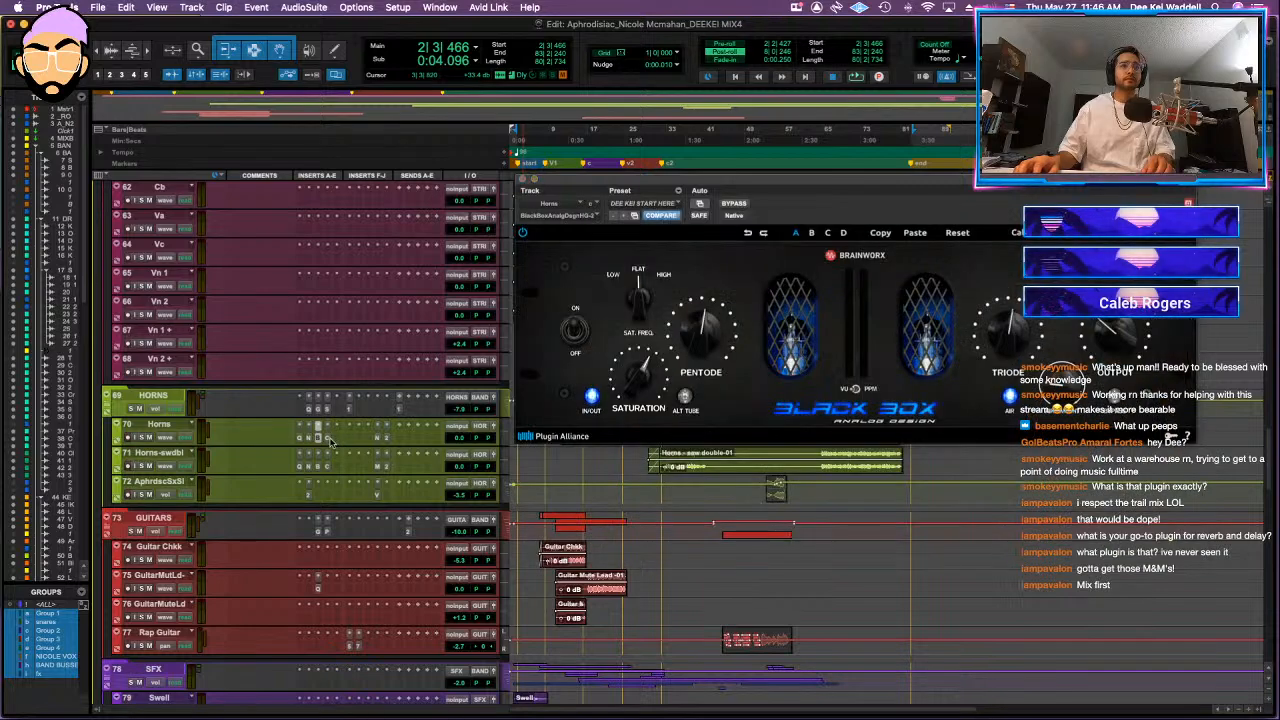
{"action": "left_click", "coordinate": [327, 438]}
- Freeze the Horns and Horns-swdbl tracks together and clear the clip selection
{"action": "left_click", "coordinate": [182, 426]}
{"action": "left_click", "coordinate": [178, 453], "text": "shift"}
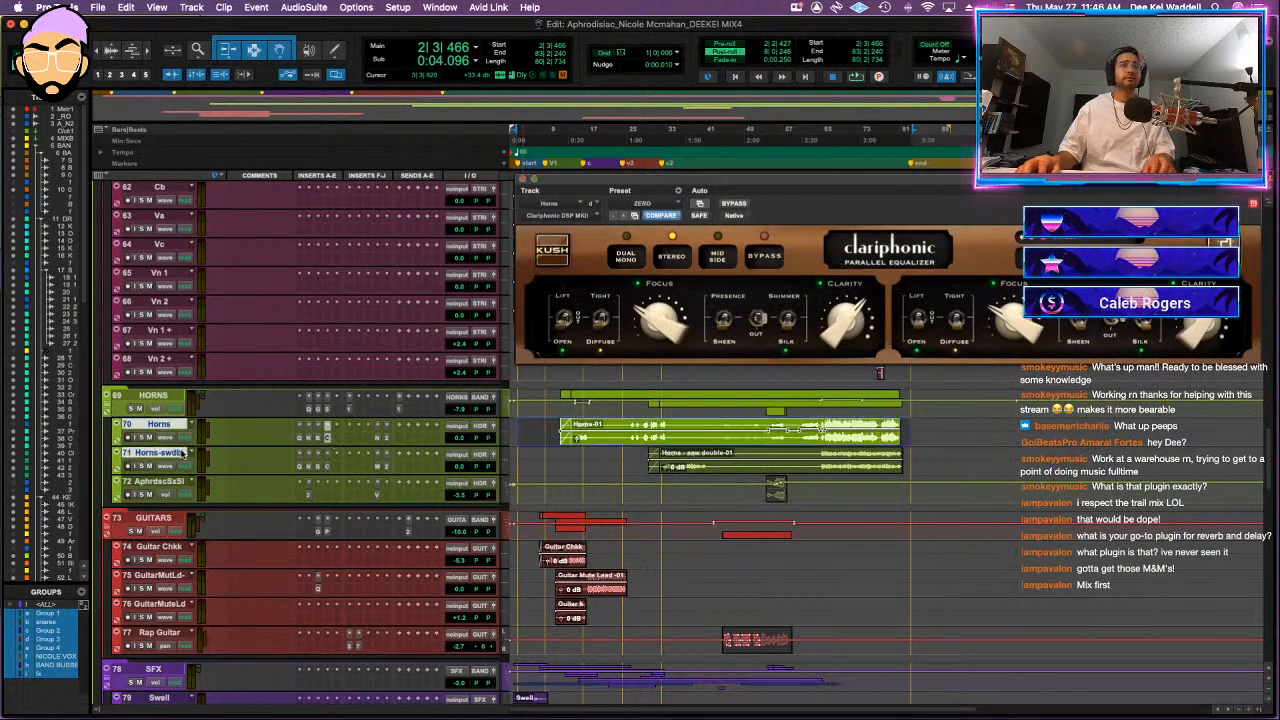
{"action": "right_click", "coordinate": [184, 453]}
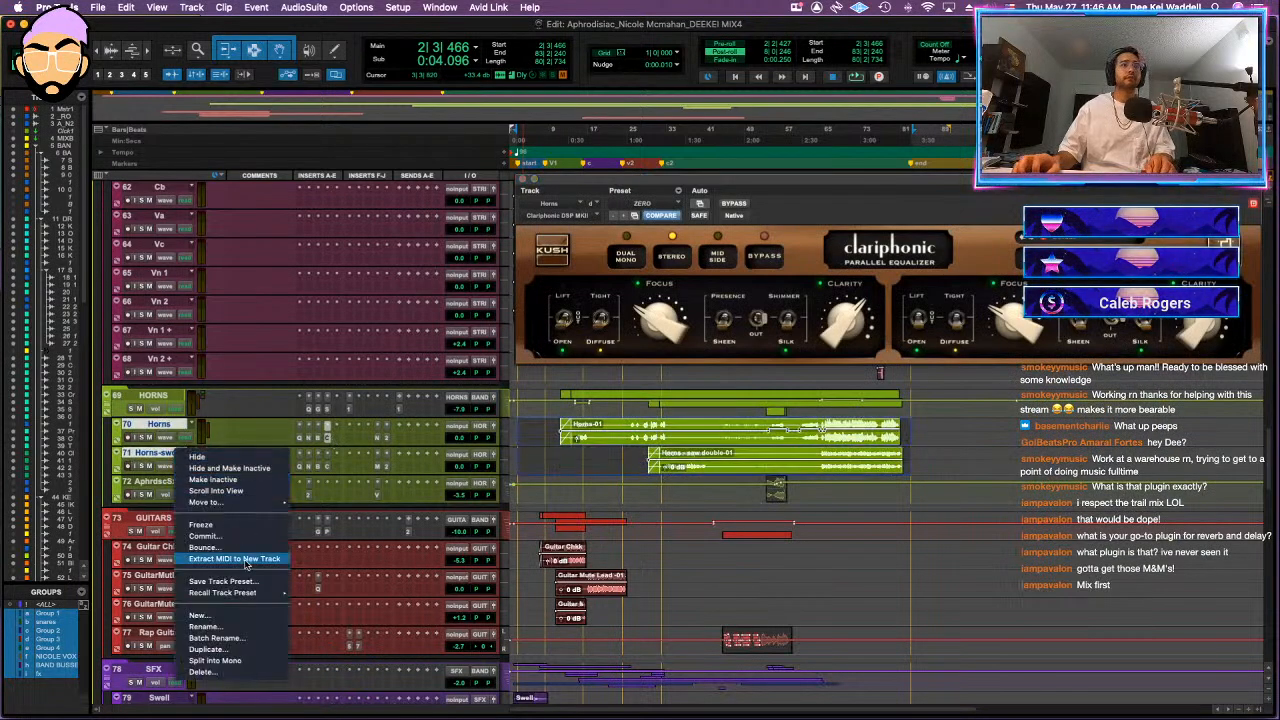
{"action": "left_click", "coordinate": [222, 528]}
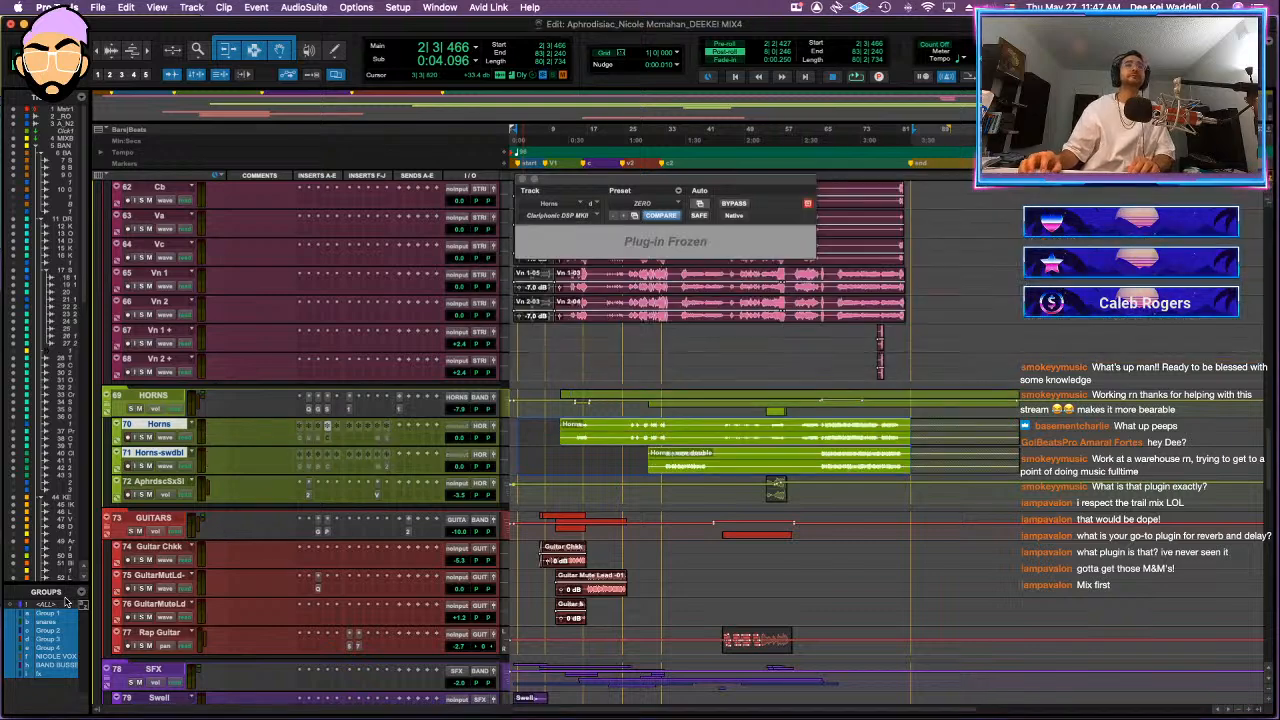
{"action": "left_click", "coordinate": [930, 420]}
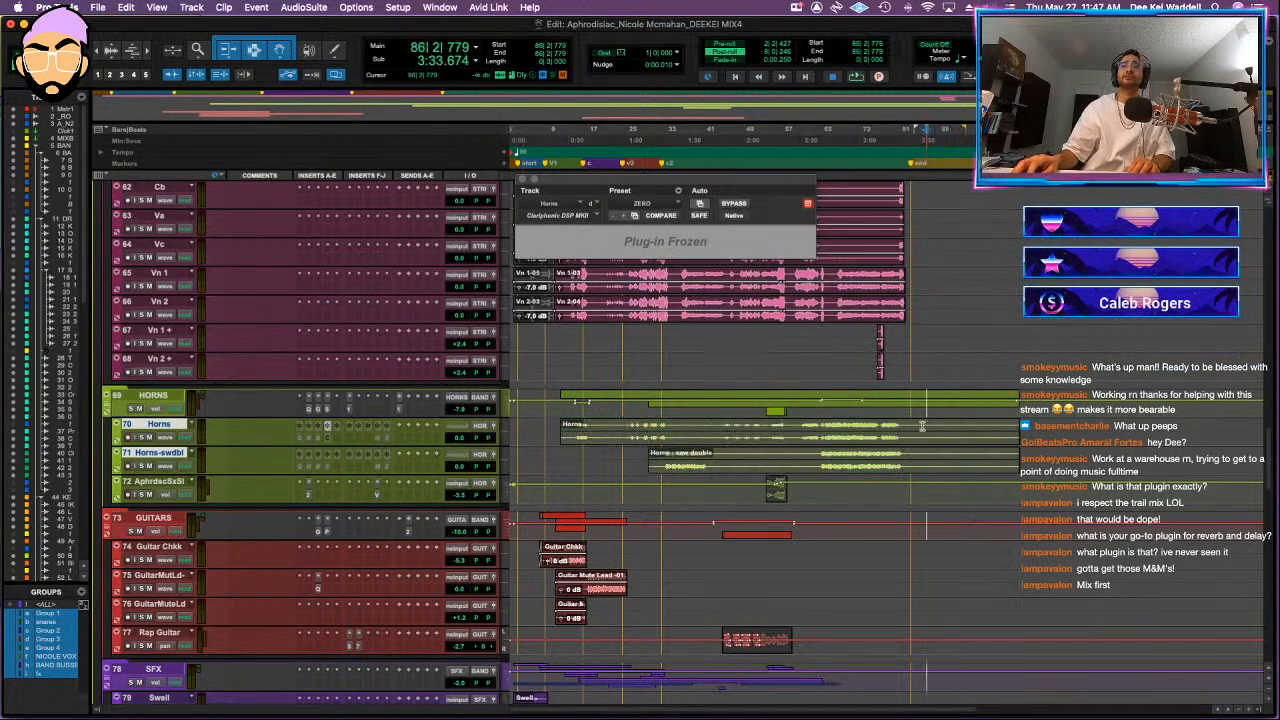
- Check the Neoverb reverb on the Cb.dup1 string track and close its plug-in window
{"action": "scroll", "coordinate": [696, 470], "scroll_direction": "up", "scroll_amount": 10}
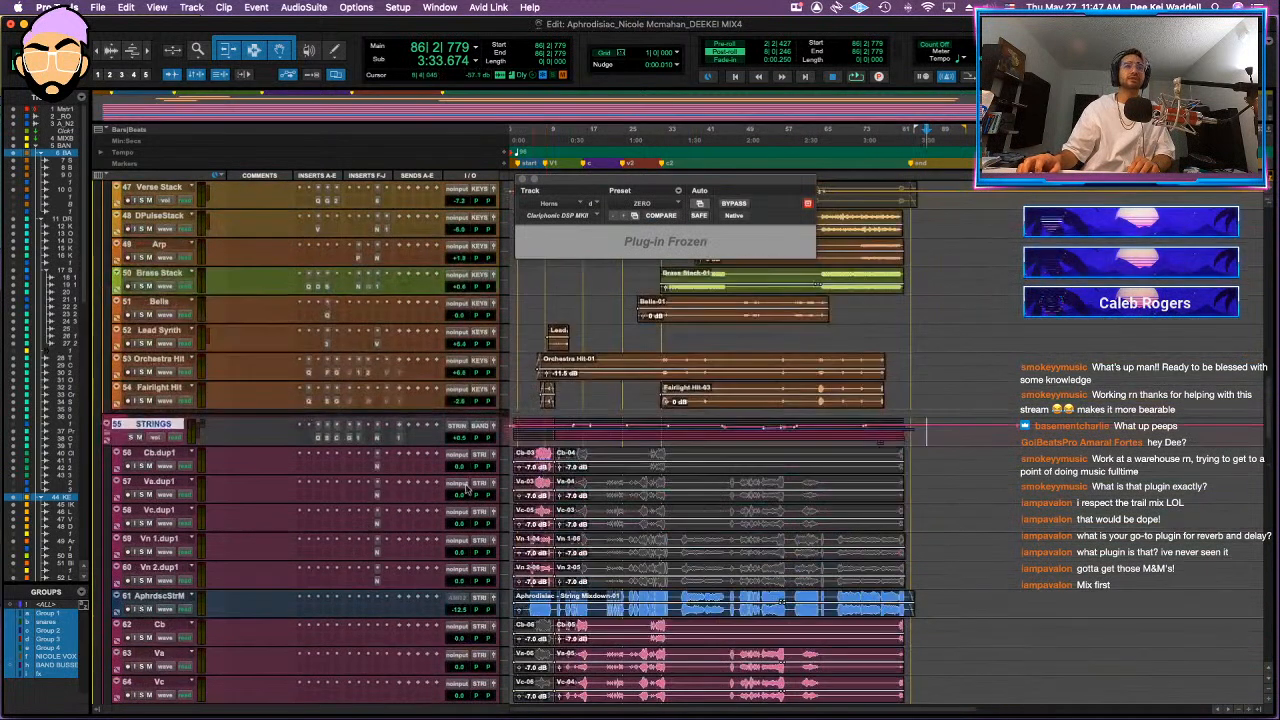
{"action": "left_click", "coordinate": [377, 468]}
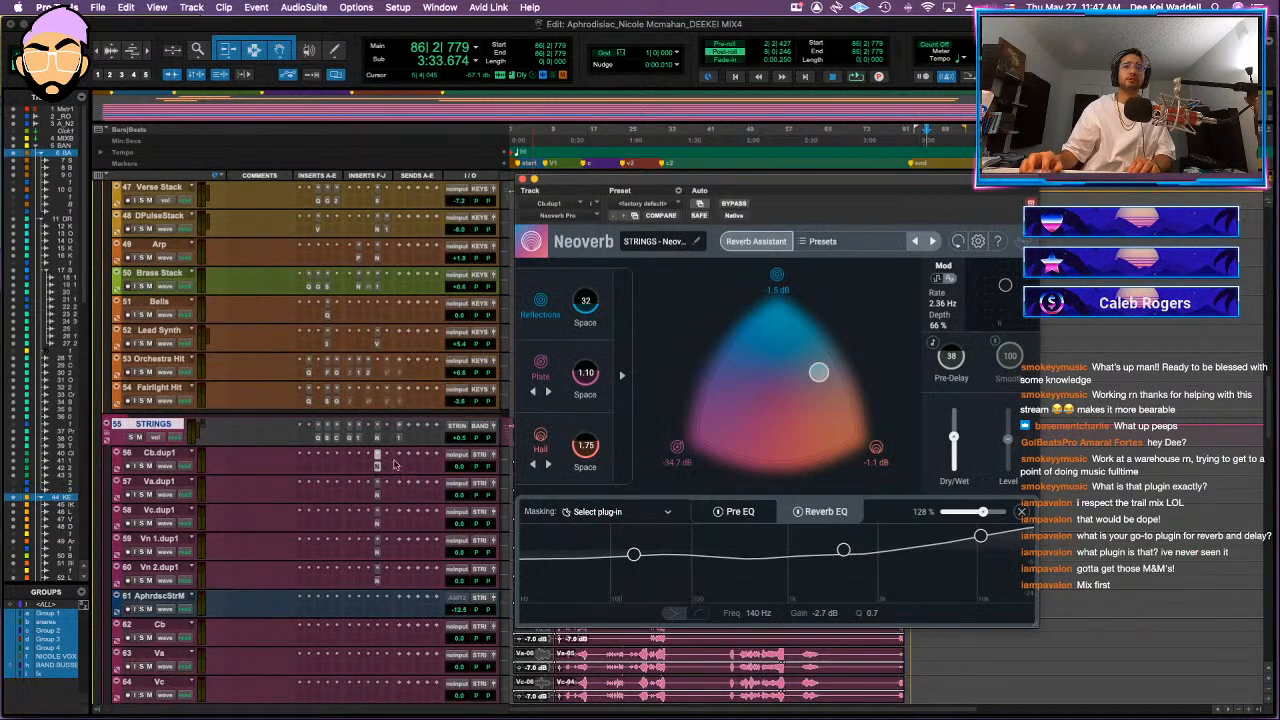
{"action": "left_click", "coordinate": [522, 178]}
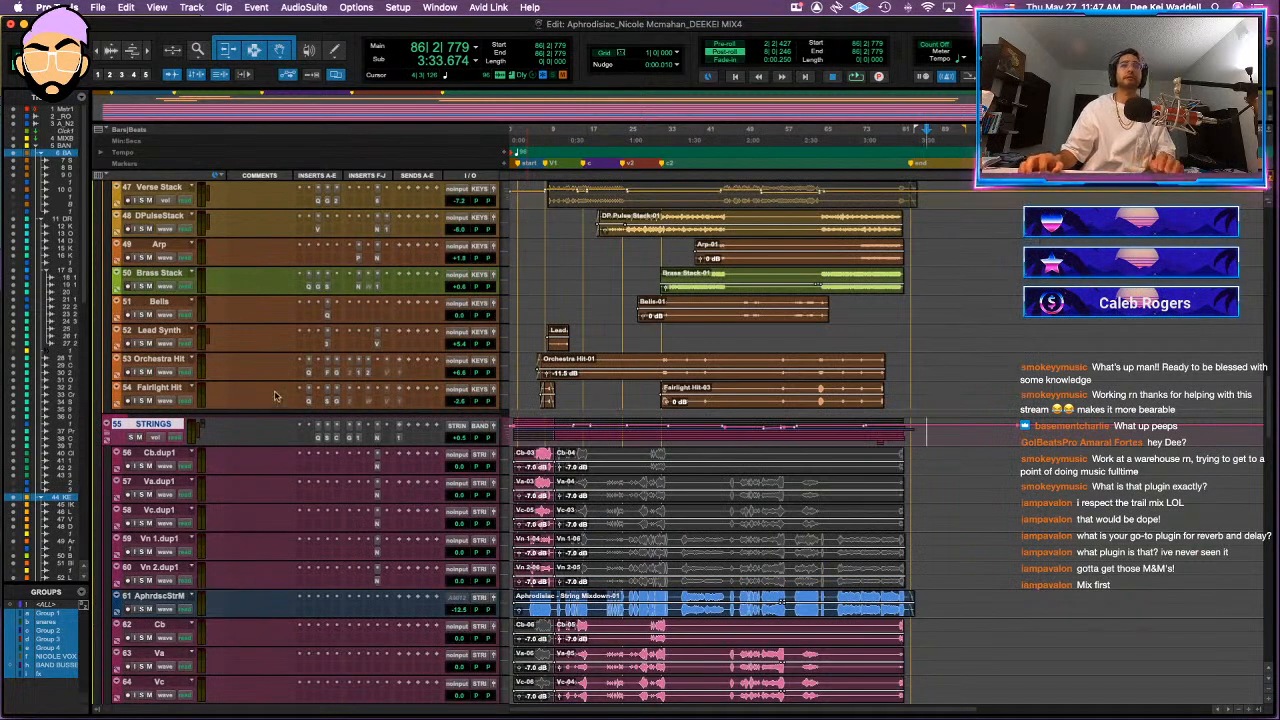
- Remove the inactive plug-ins from the later insert slots of the Orchestra Hit track
{"action": "scroll", "coordinate": [222, 519], "scroll_direction": "up", "scroll_amount": 3}
{"action": "left_click", "coordinate": [158, 449]}
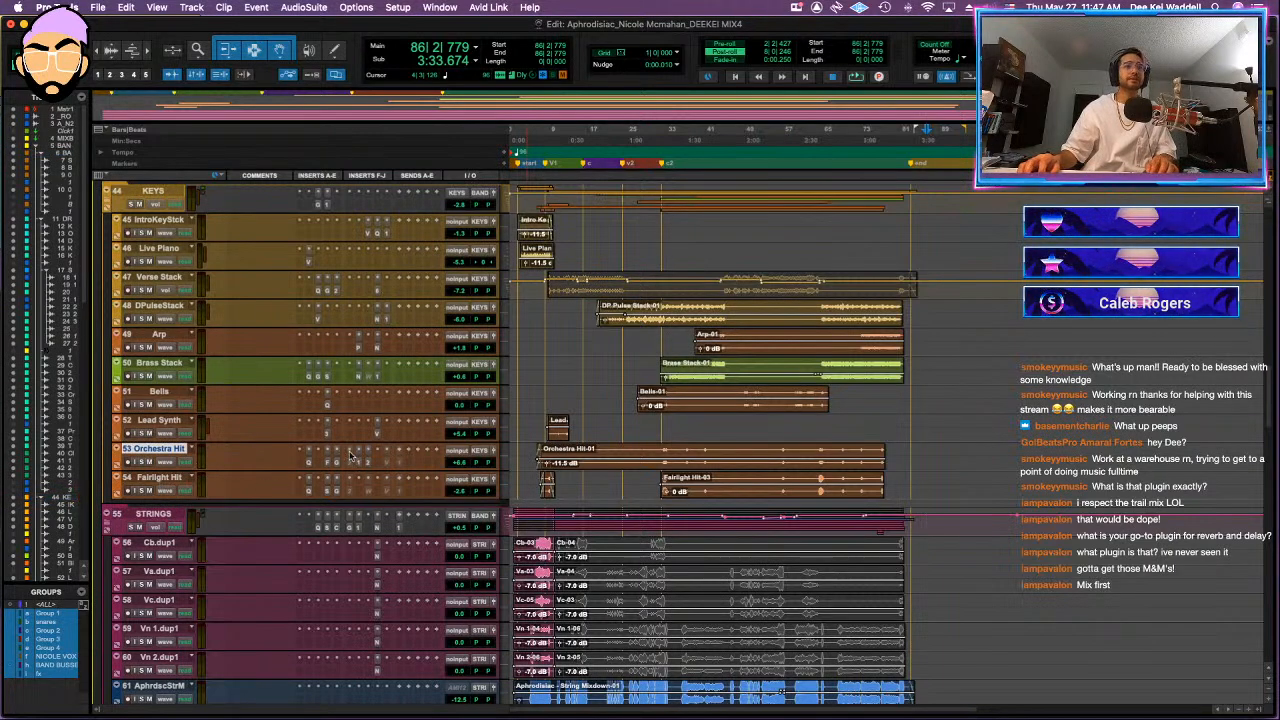
{"action": "left_click", "coordinate": [371, 378]}
{"action": "left_click", "coordinate": [371, 384]}
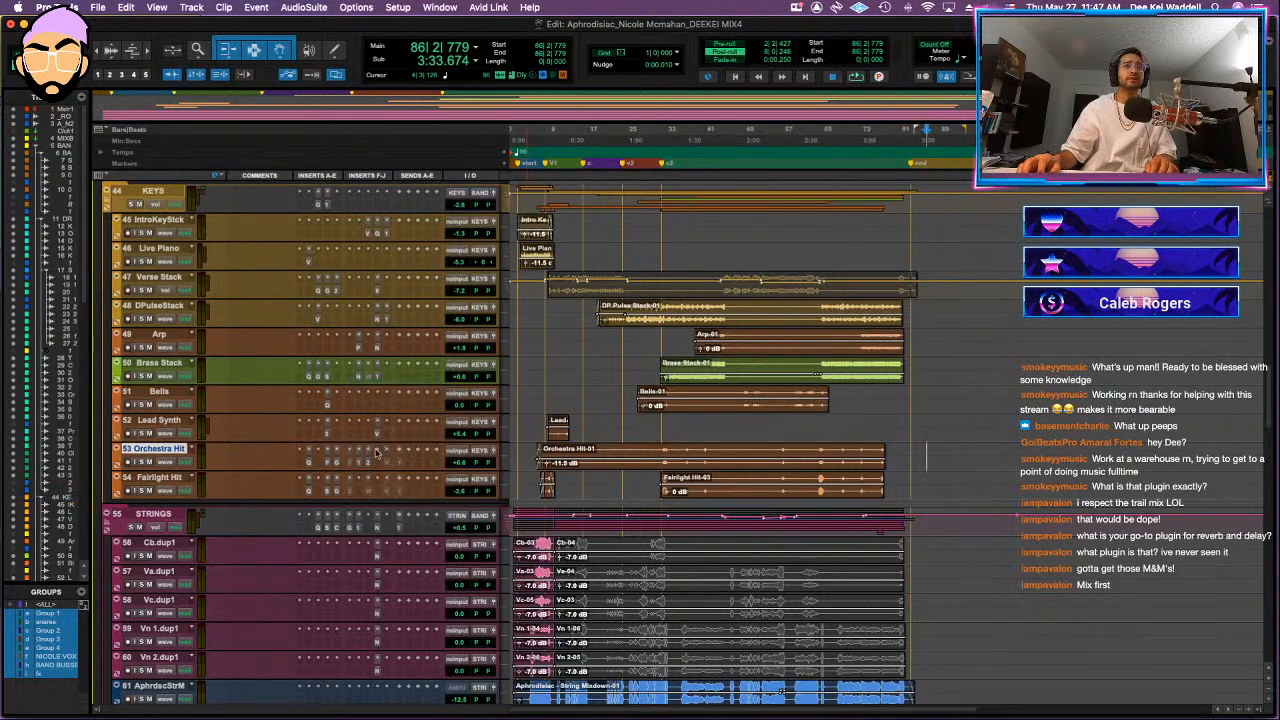
{"action": "left_click", "coordinate": [388, 462]}
{"action": "left_click", "coordinate": [394, 384]}
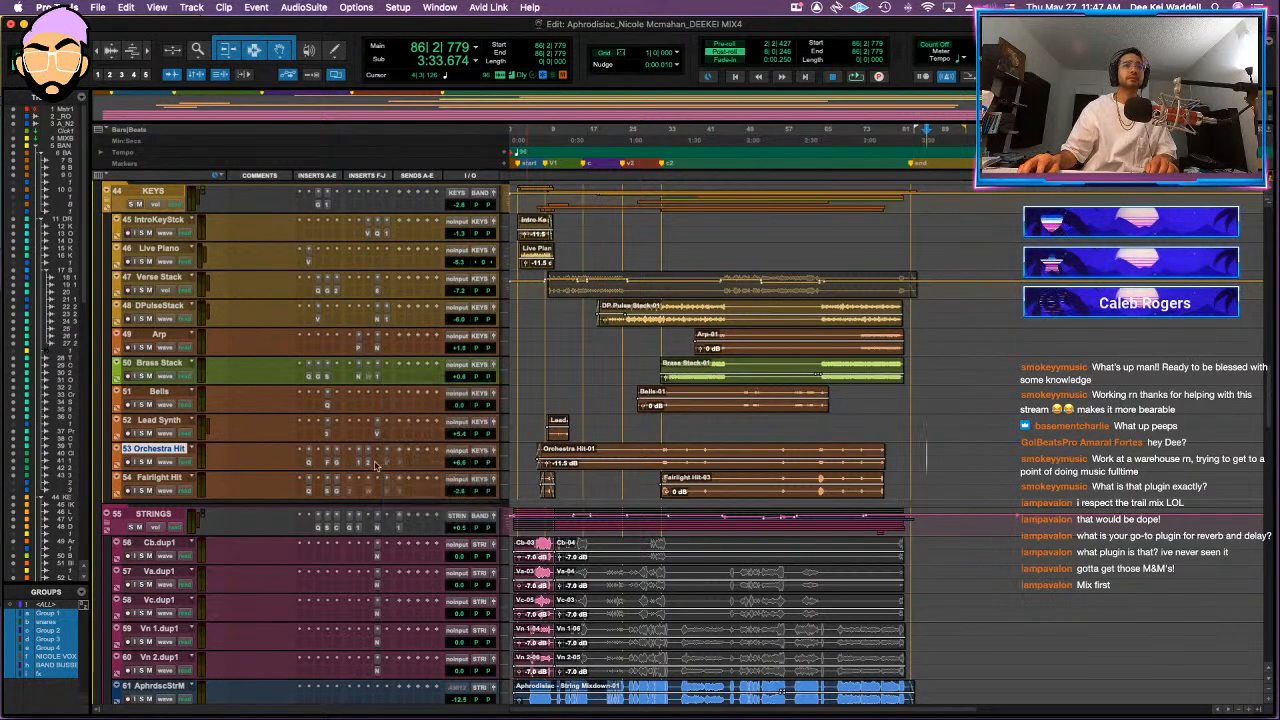
- Clear the inactive plug-ins from the F–J inserts of the Fairlight Hit track by setting those slots to no insert
{"action": "left_click", "coordinate": [350, 484]}
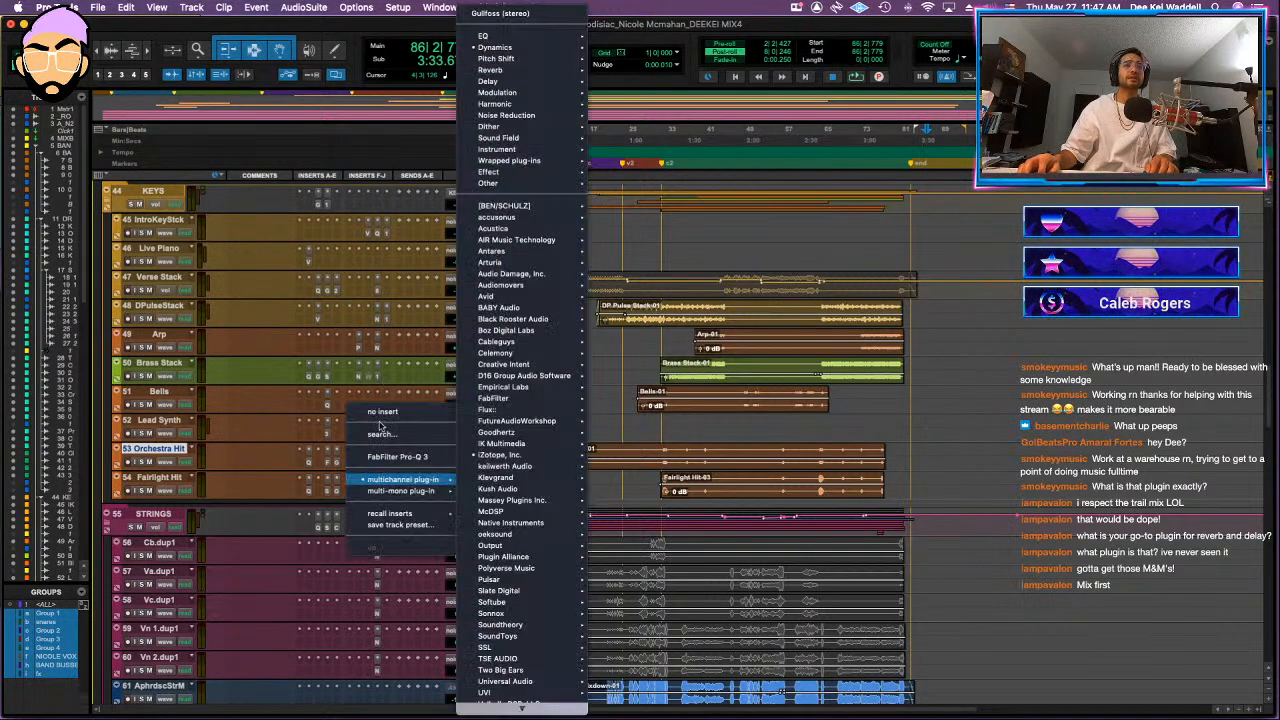
{"action": "left_click", "coordinate": [385, 497]}
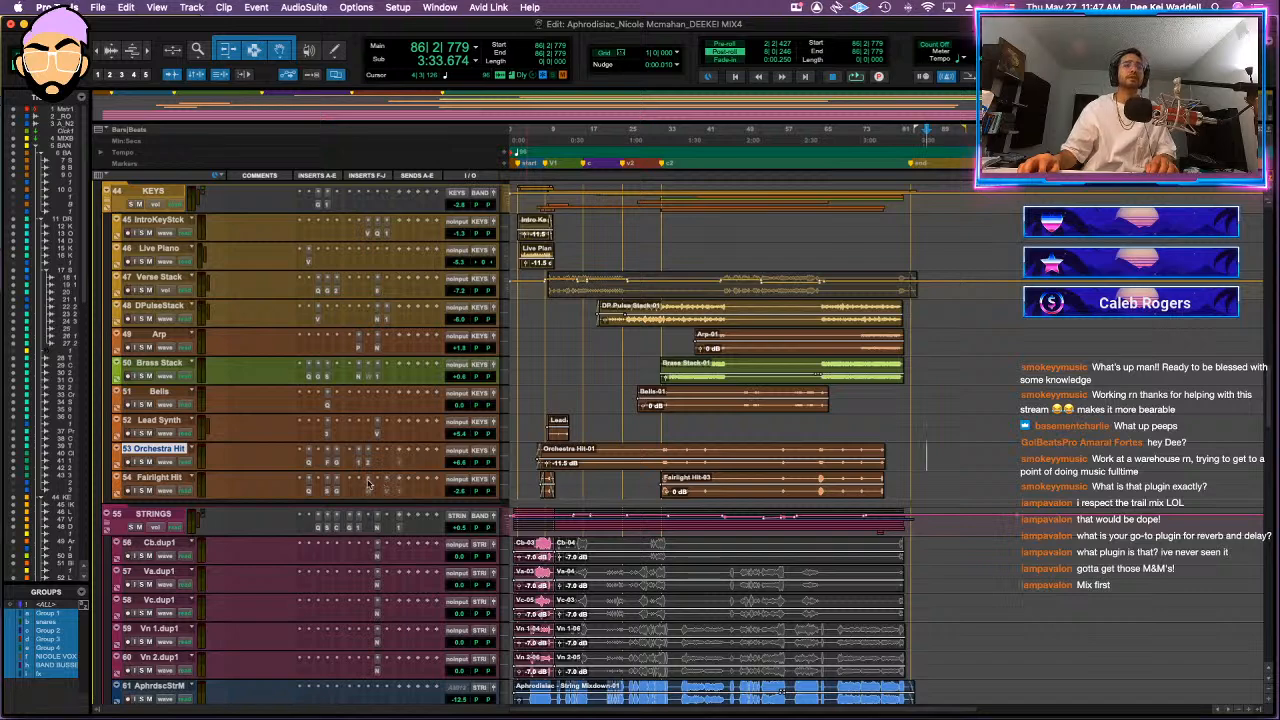
{"action": "left_click", "coordinate": [370, 483]}
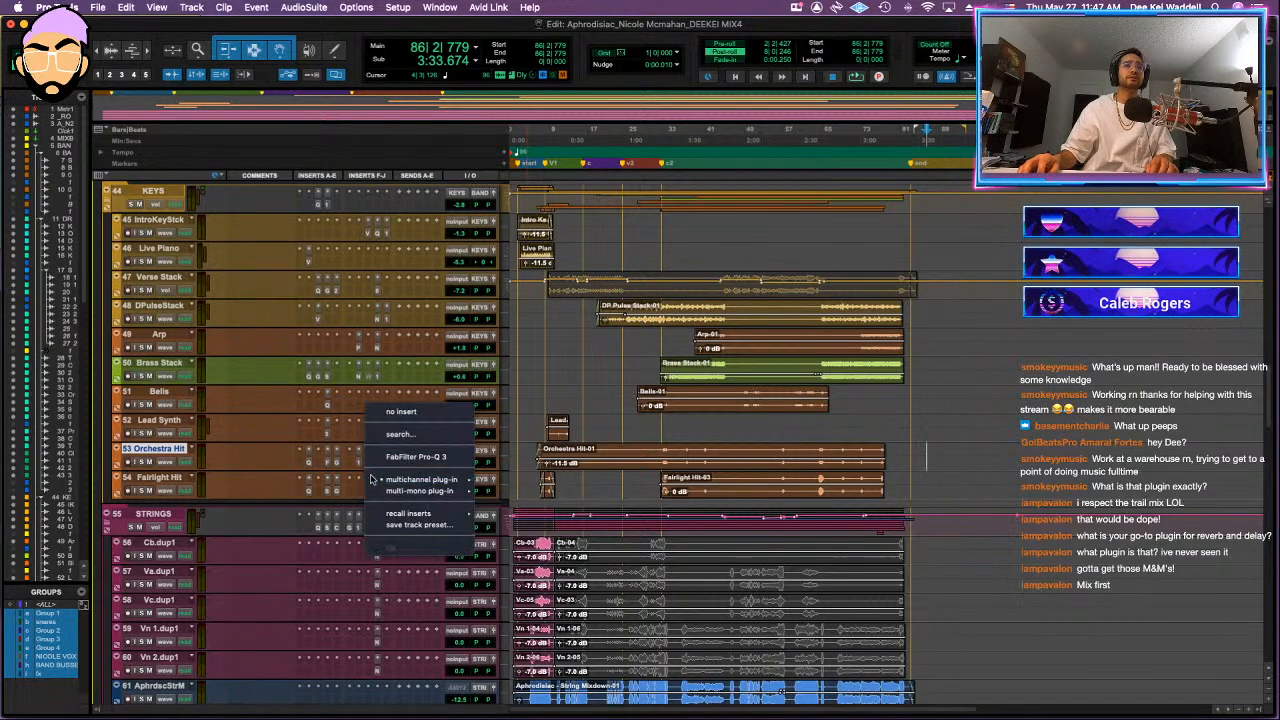
{"action": "left_click", "coordinate": [398, 411]}
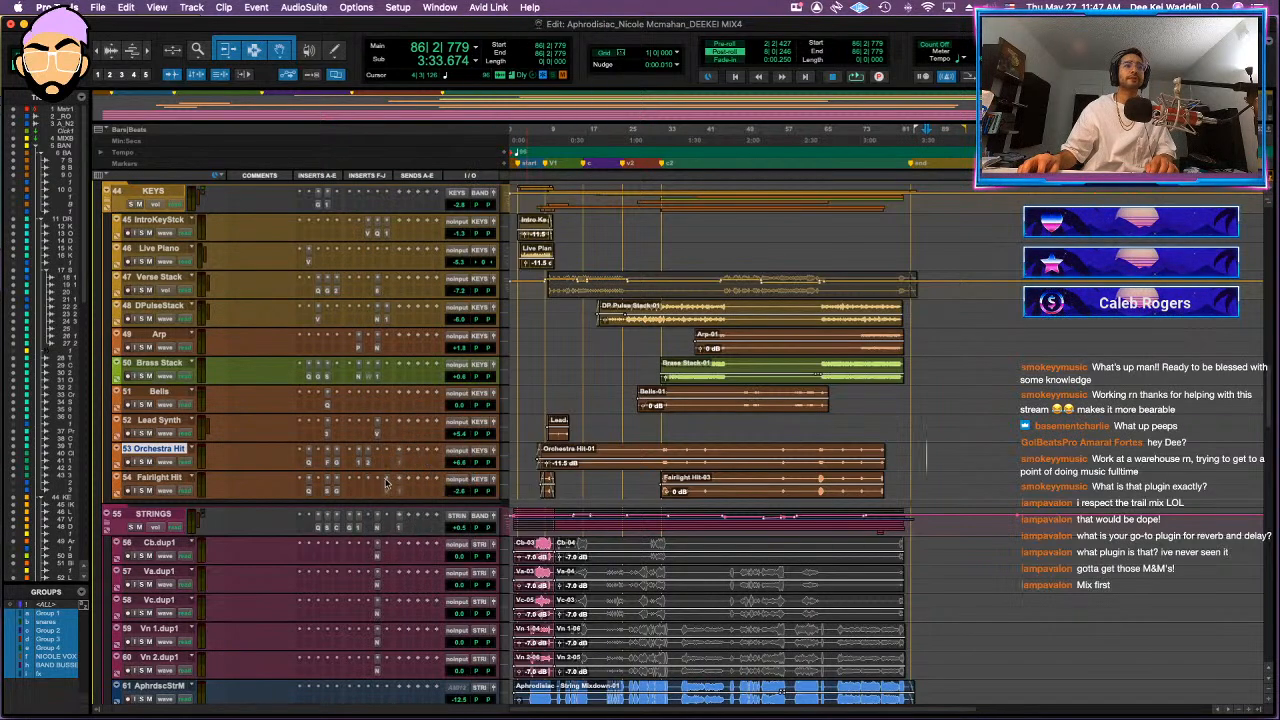
{"action": "left_click", "coordinate": [387, 484]}
{"action": "left_click", "coordinate": [408, 413]}
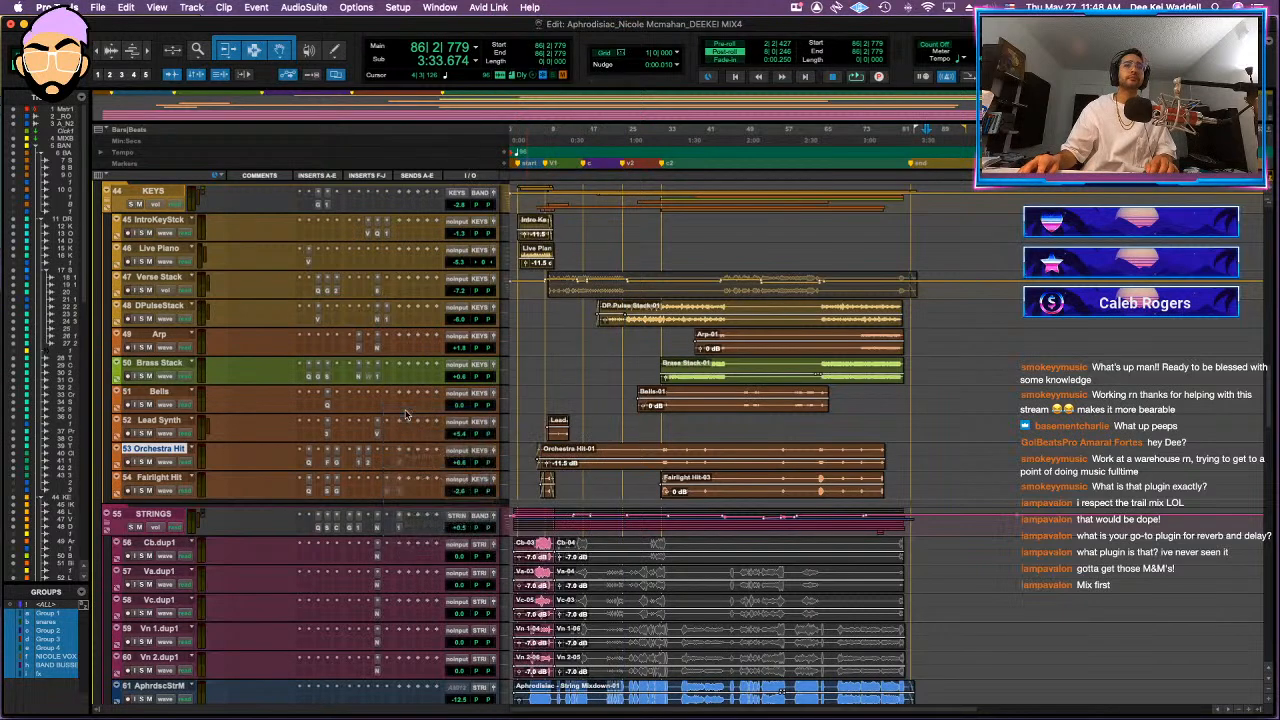
- Freeze the Verse Stack, Brass Stack, Orchestra Hit and Fairlight Hit tracks together
{"action": "scroll", "coordinate": [377, 446], "scroll_direction": "down", "scroll_amount": 1}
{"action": "scroll", "coordinate": [375, 446], "scroll_direction": "up", "scroll_amount": 1}
{"action": "left_click", "coordinate": [158, 478]}
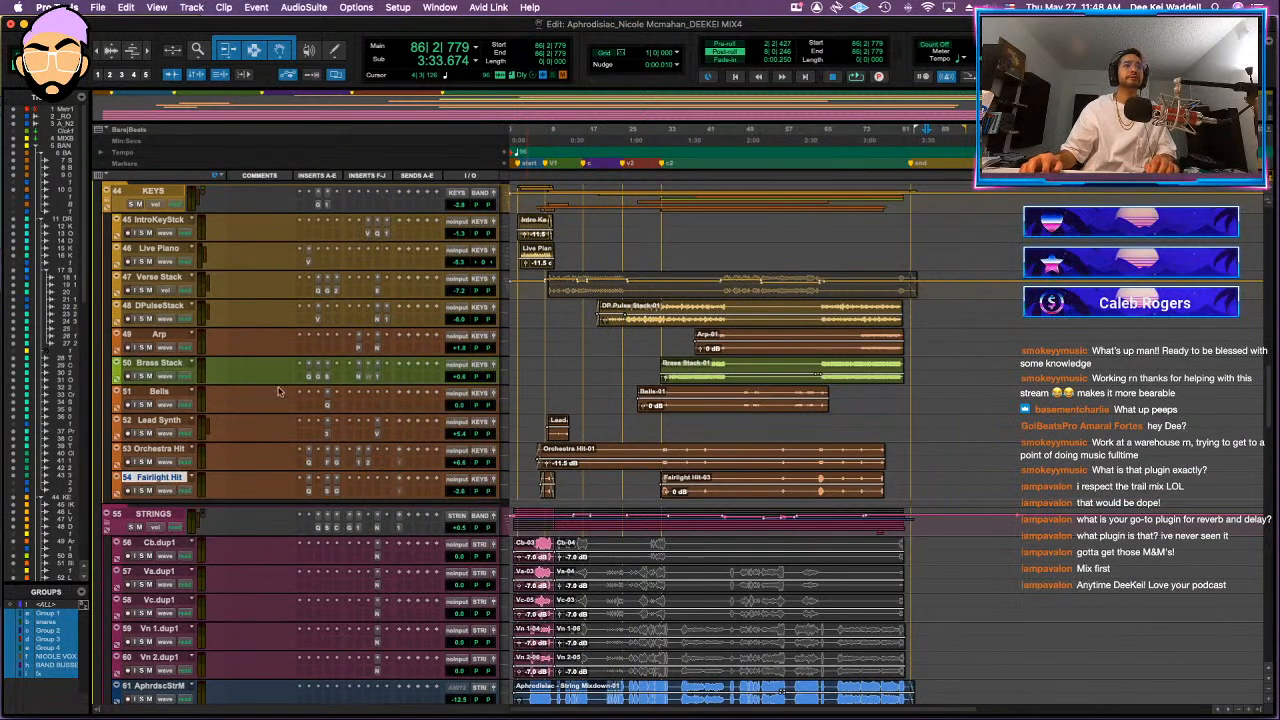
{"action": "left_click", "coordinate": [175, 365], "text": "super"}
{"action": "left_click", "coordinate": [175, 281], "text": "super"}
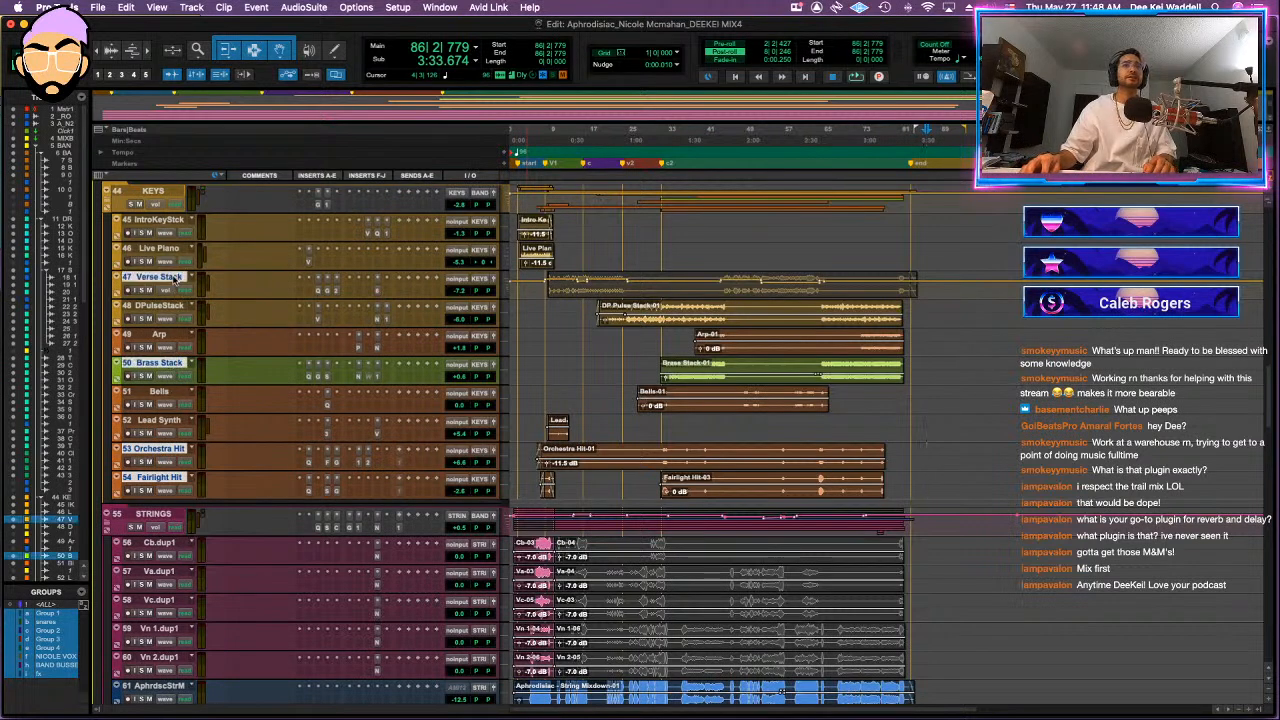
{"action": "right_click", "coordinate": [165, 366]}
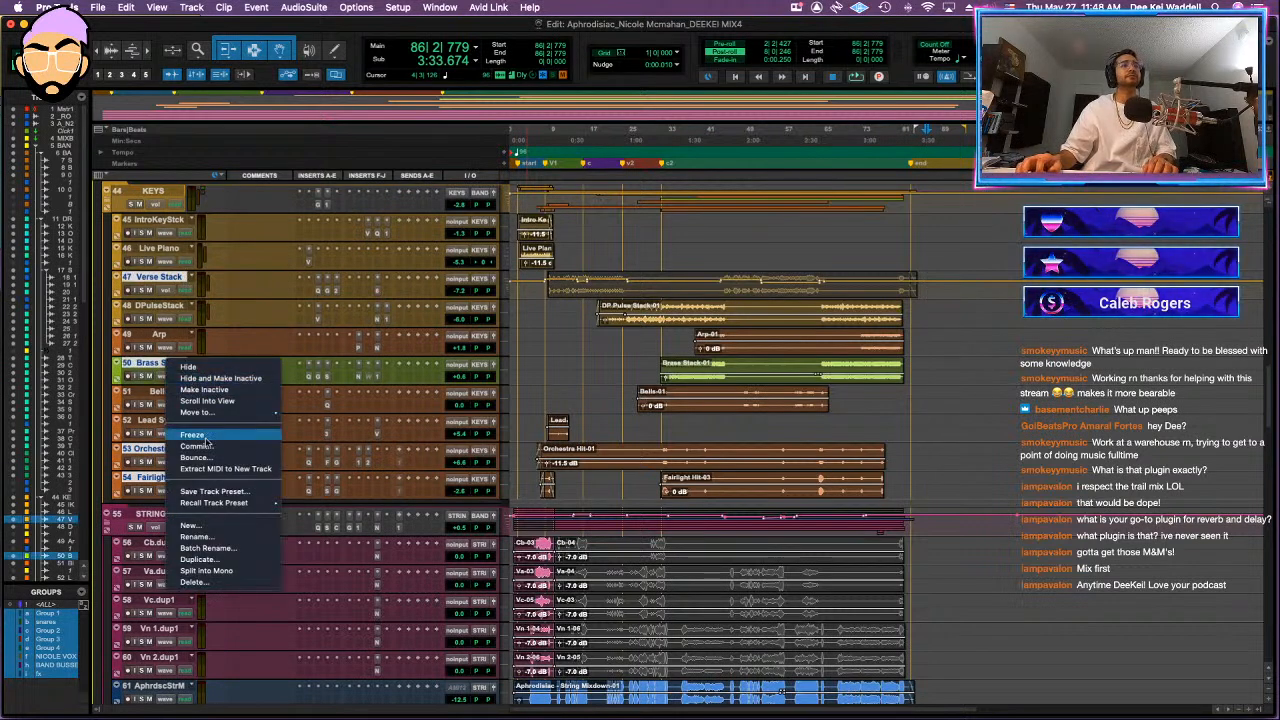
{"action": "left_click", "coordinate": [190, 430]}
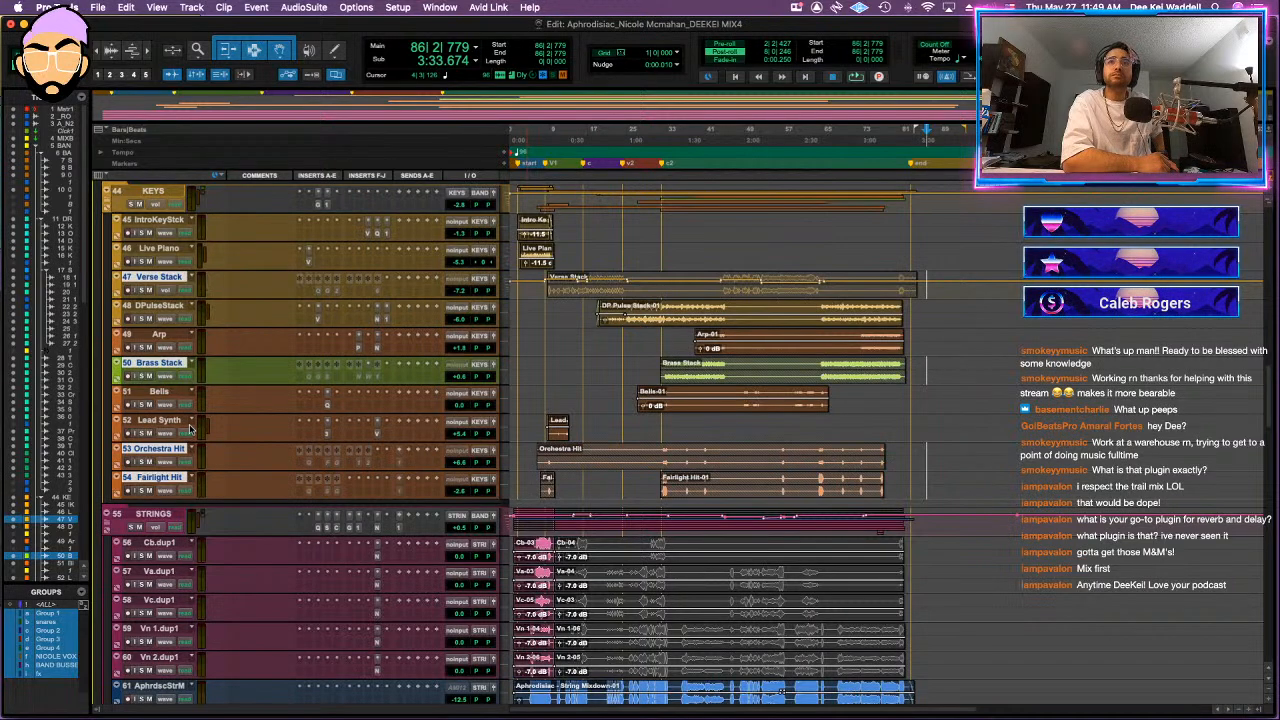
- Select the whole song from start to end across the tracks, play it, and dismiss the resulting alert
{"action": "scroll", "coordinate": [682, 386], "scroll_direction": "up", "scroll_amount": 10}
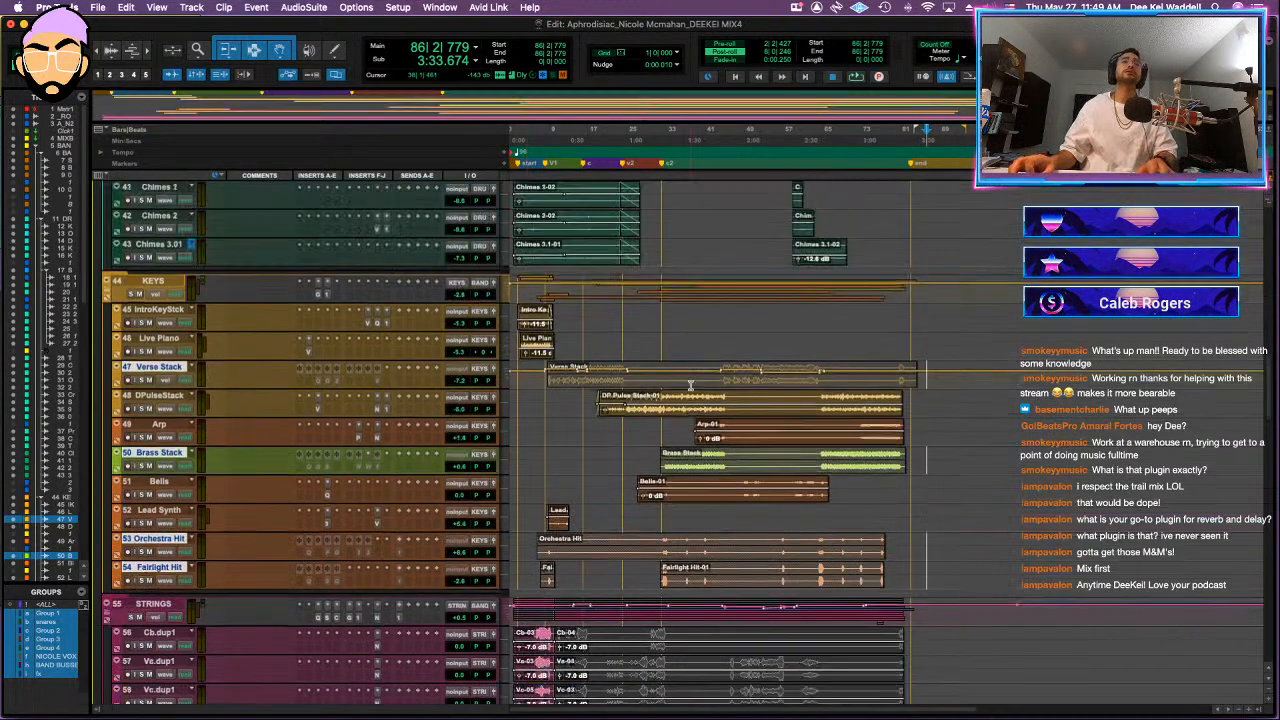
{"action": "scroll", "coordinate": [682, 386], "scroll_direction": "up", "scroll_amount": 15}
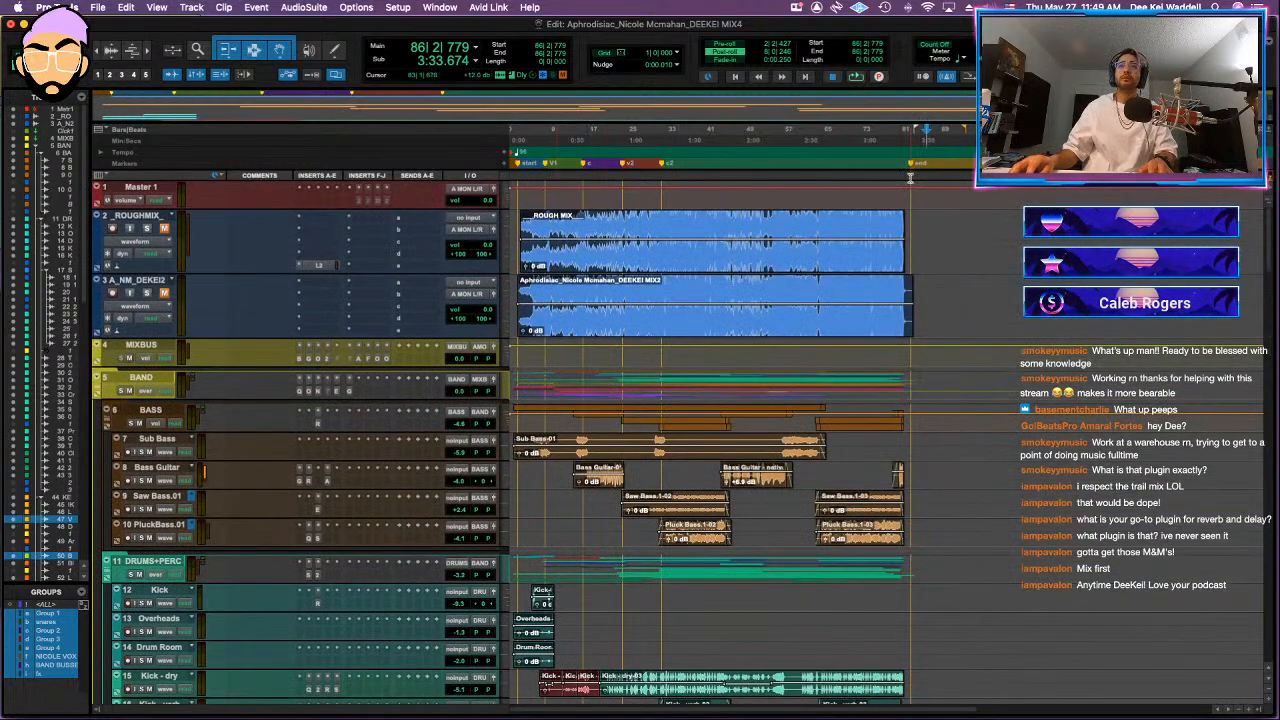
{"action": "left_click_drag", "start_coordinate": [910, 177], "coordinate": [517, 184]}
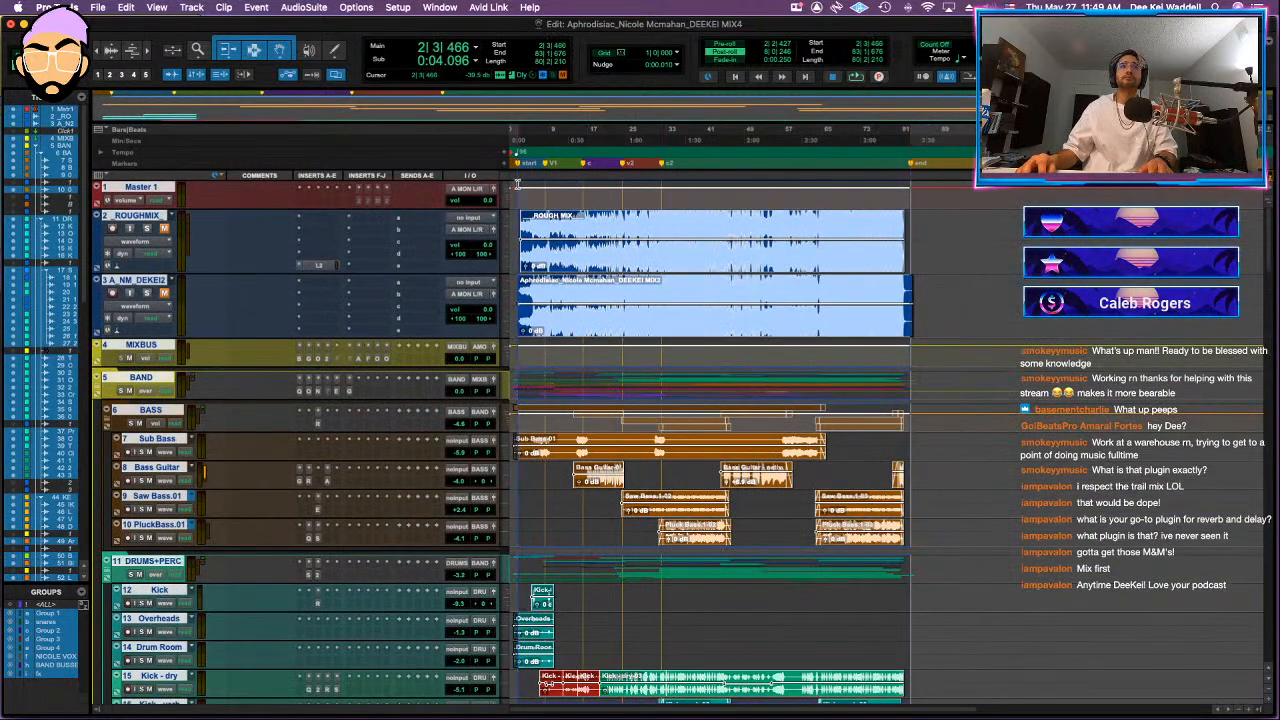
{"action": "key", "text": "space"}
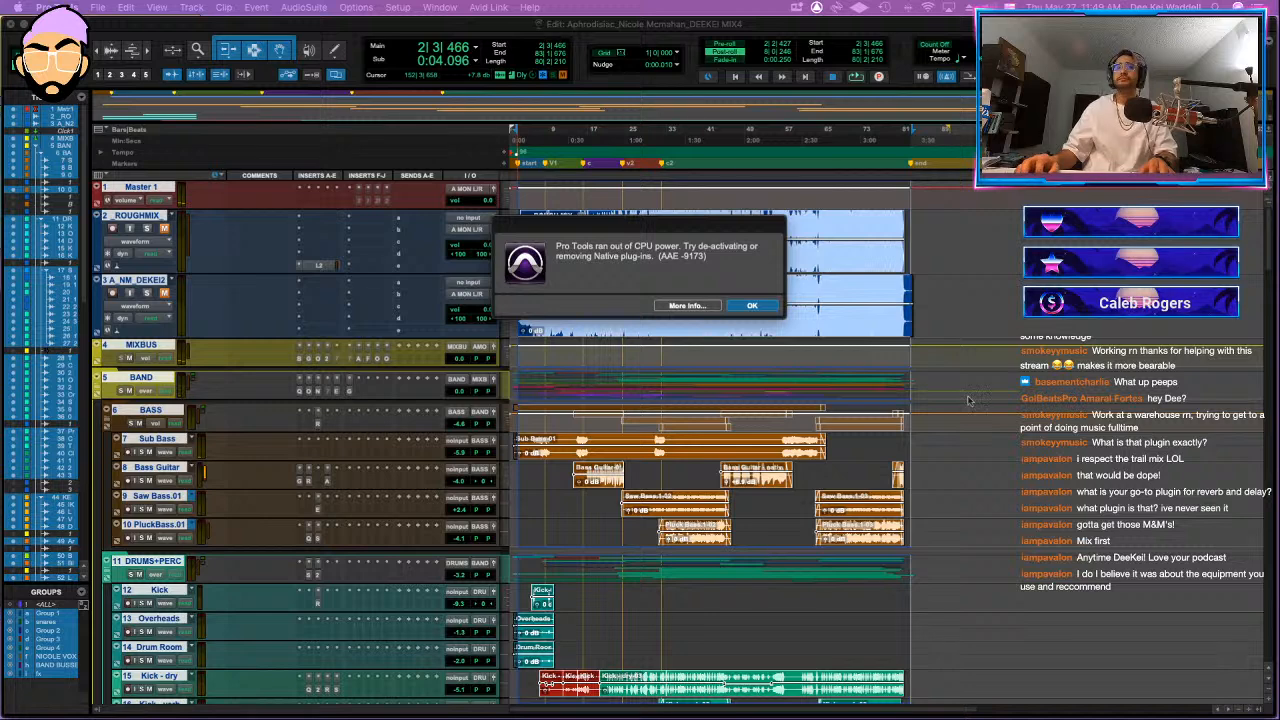
{"action": "left_click", "coordinate": [740, 305]}
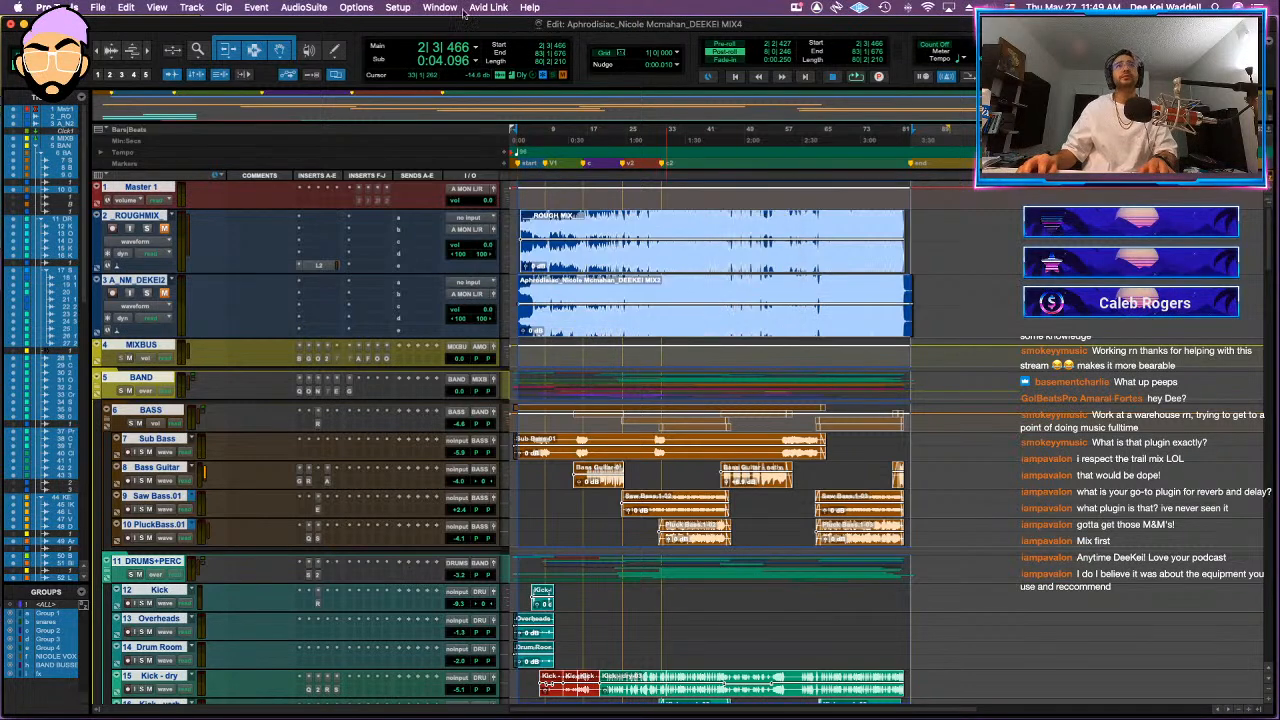
- Check the hardware buffer and host engine options in the Playback Engine settings and leave them as they are
{"action": "left_click", "coordinate": [397, 7]}
{"action": "left_click", "coordinate": [455, 37]}
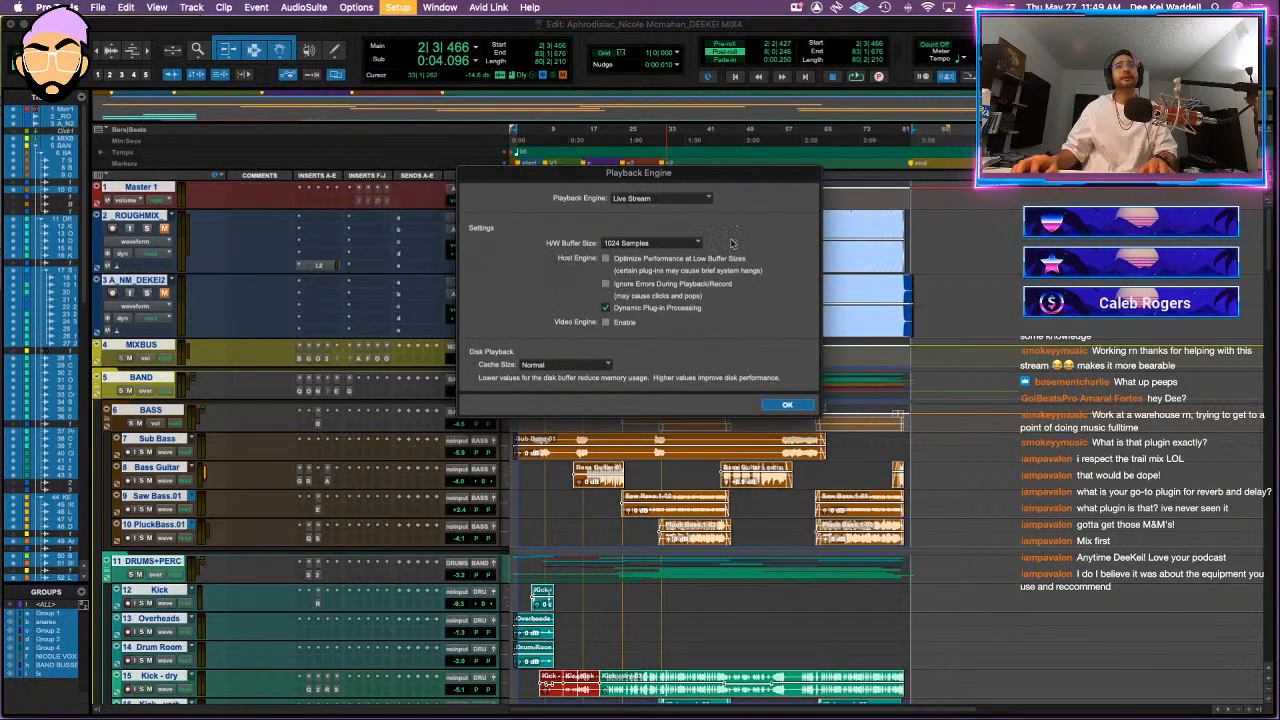
{"action": "left_click", "coordinate": [789, 405]}
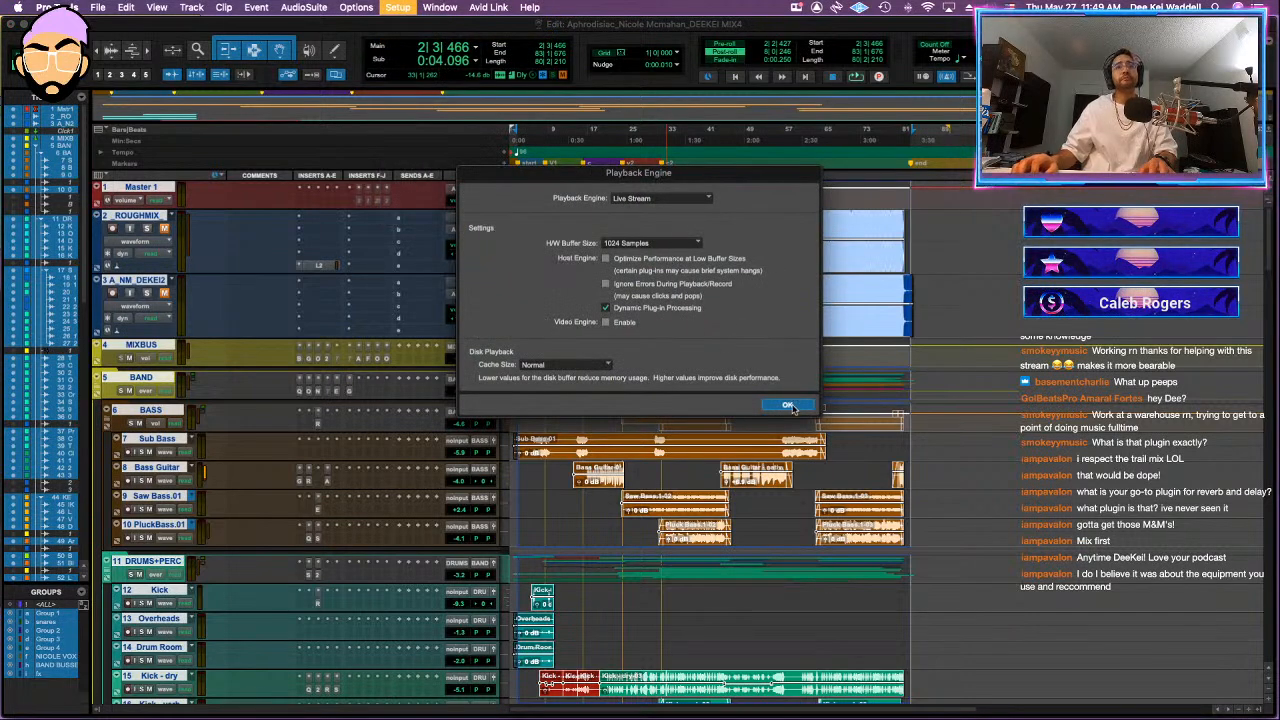
- Make the Ozone Pro Imager inactive on the MIXBUS track, start playback, and close the plug-in window
{"action": "left_click", "coordinate": [385, 358]}
{"action": "left_click", "coordinate": [372, 358]}
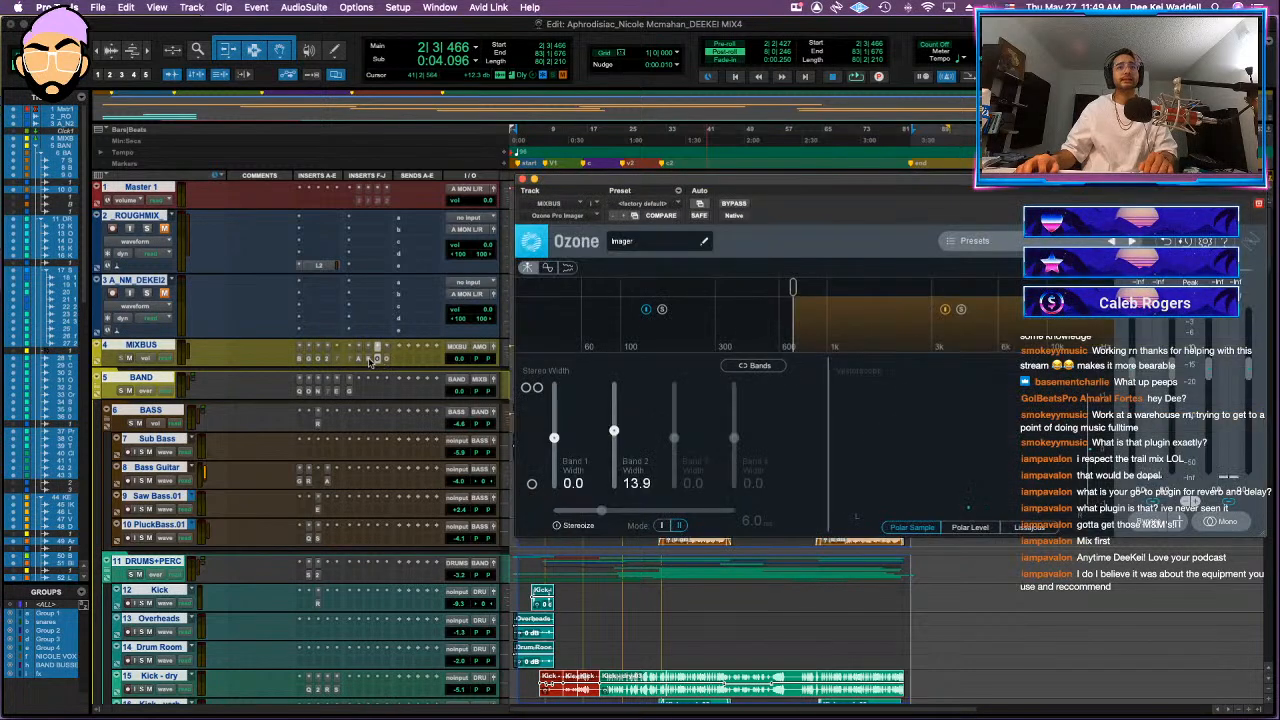
{"action": "left_click", "coordinate": [369, 359]}
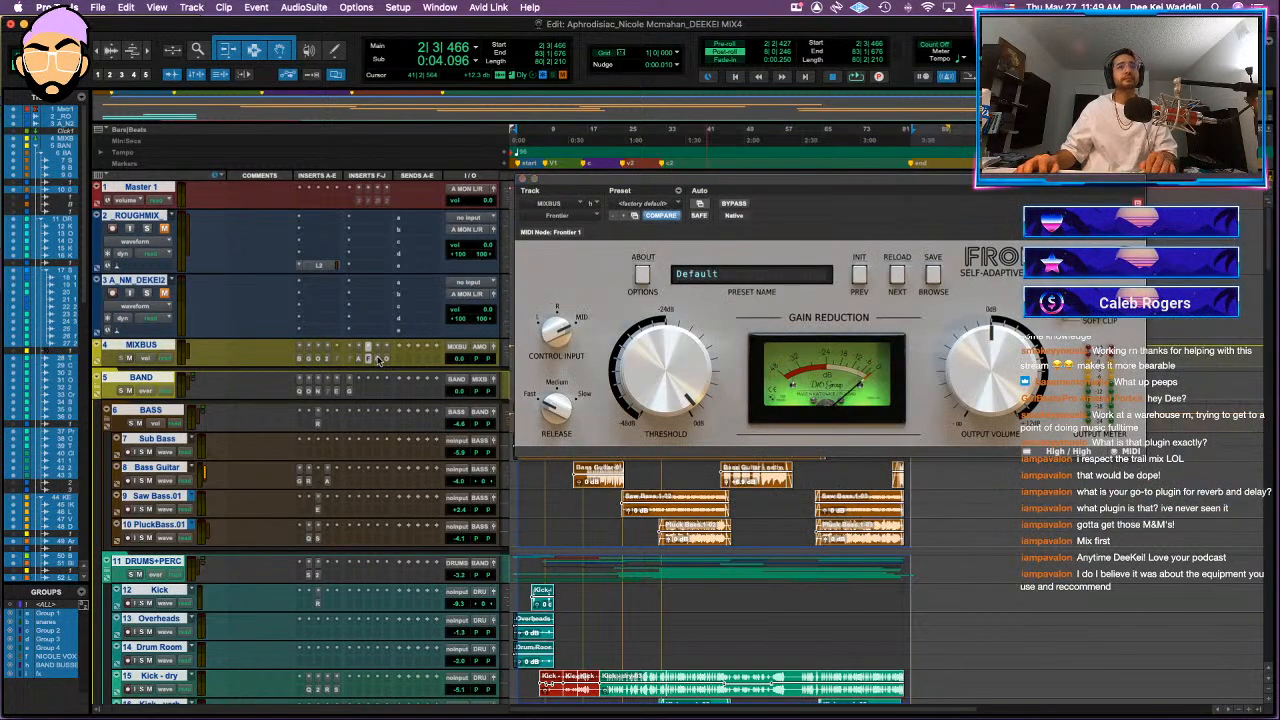
{"action": "left_click", "coordinate": [373, 359]}
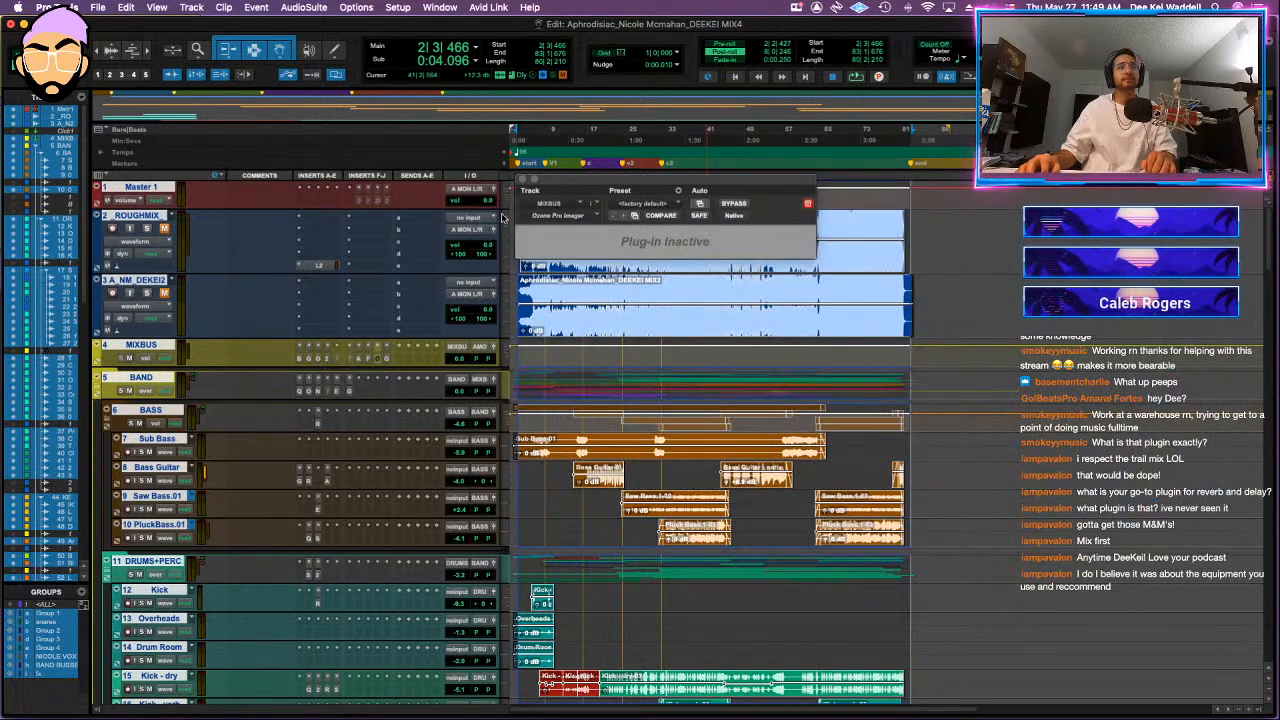
{"action": "key", "text": "space"}
{"action": "left_click", "coordinate": [522, 179]}
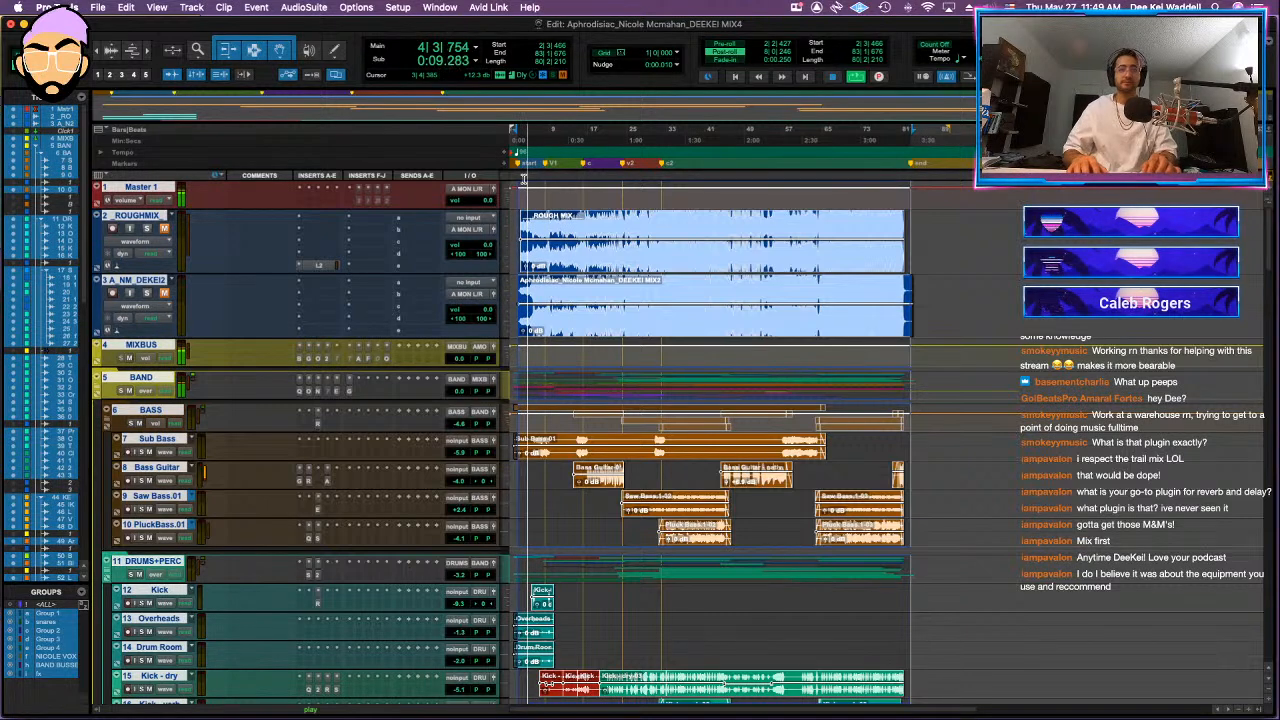
- Monitor the System Usage meters while the song plays, restart playback, then clear the selection and stop
{"action": "left_click", "coordinate": [446, 8]}
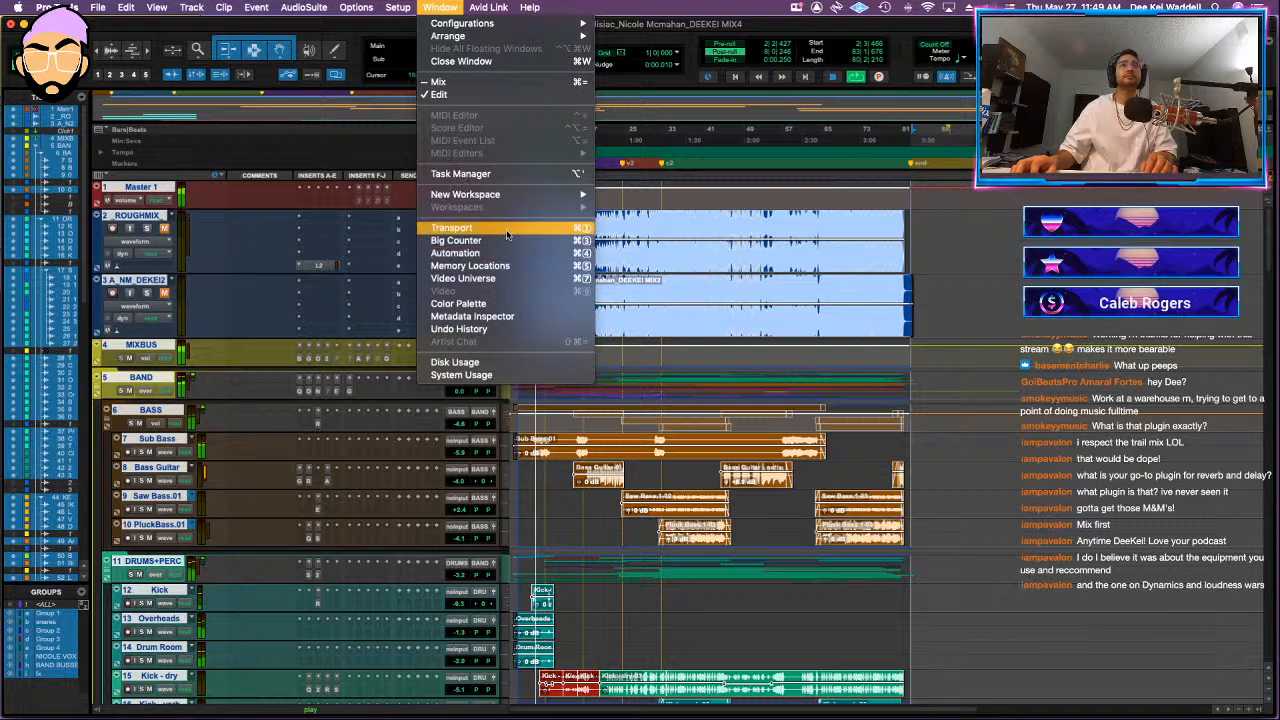
{"action": "left_click", "coordinate": [553, 365]}
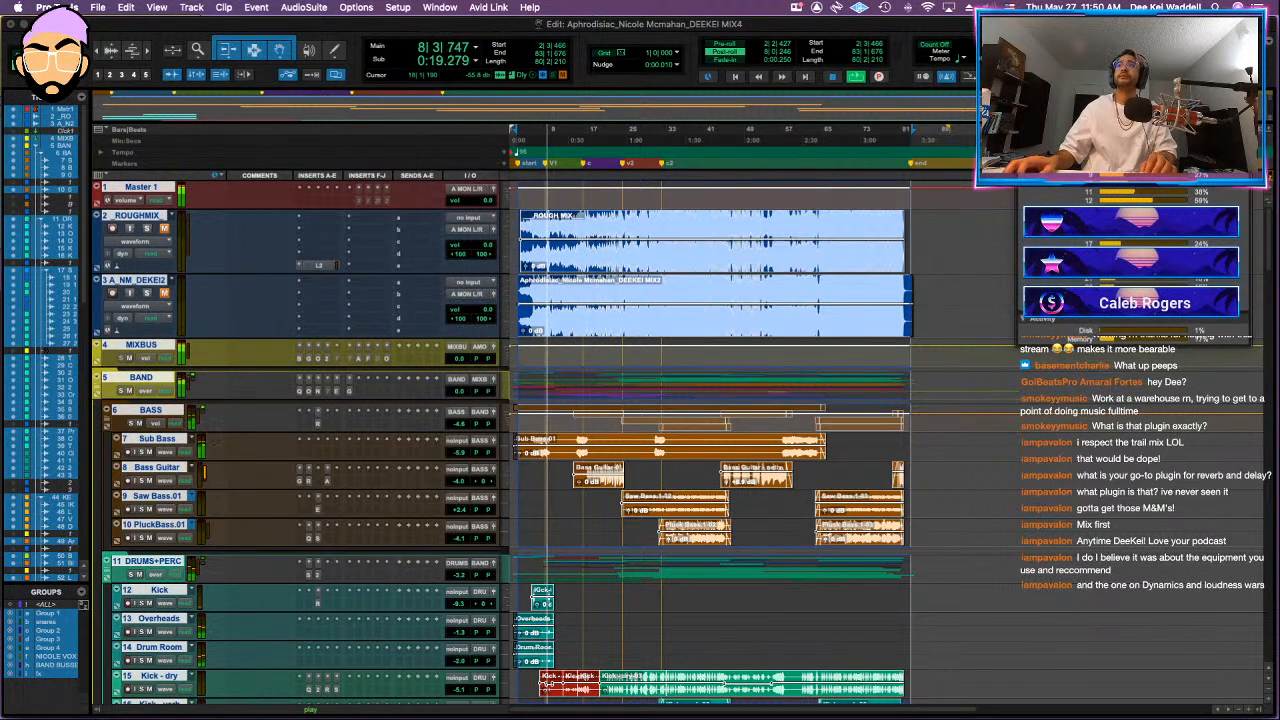
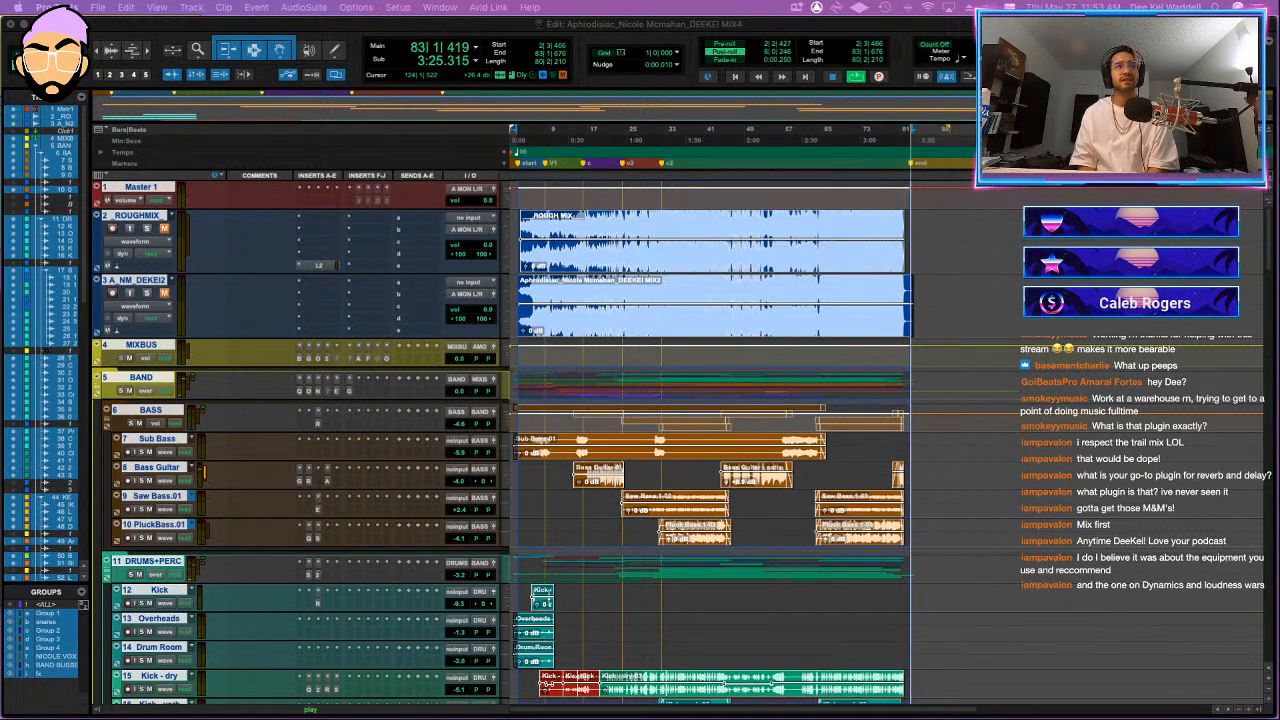
{"action": "key", "text": "space"}
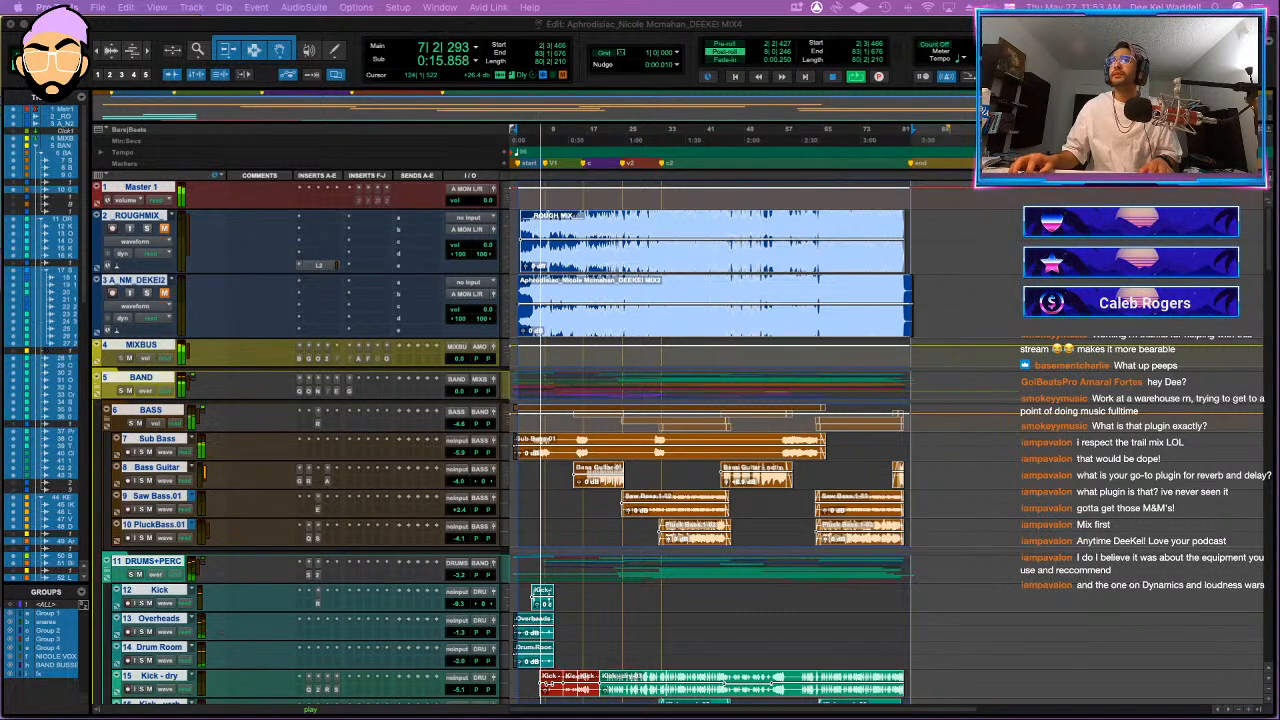
{"action": "left_click", "coordinate": [1036, 306]}
{"action": "key", "text": "space"}
- Review the tracks from the drums and keys through the strings down to the frozen horns
{"action": "scroll", "coordinate": [367, 385], "scroll_direction": "down", "scroll_amount": 6}
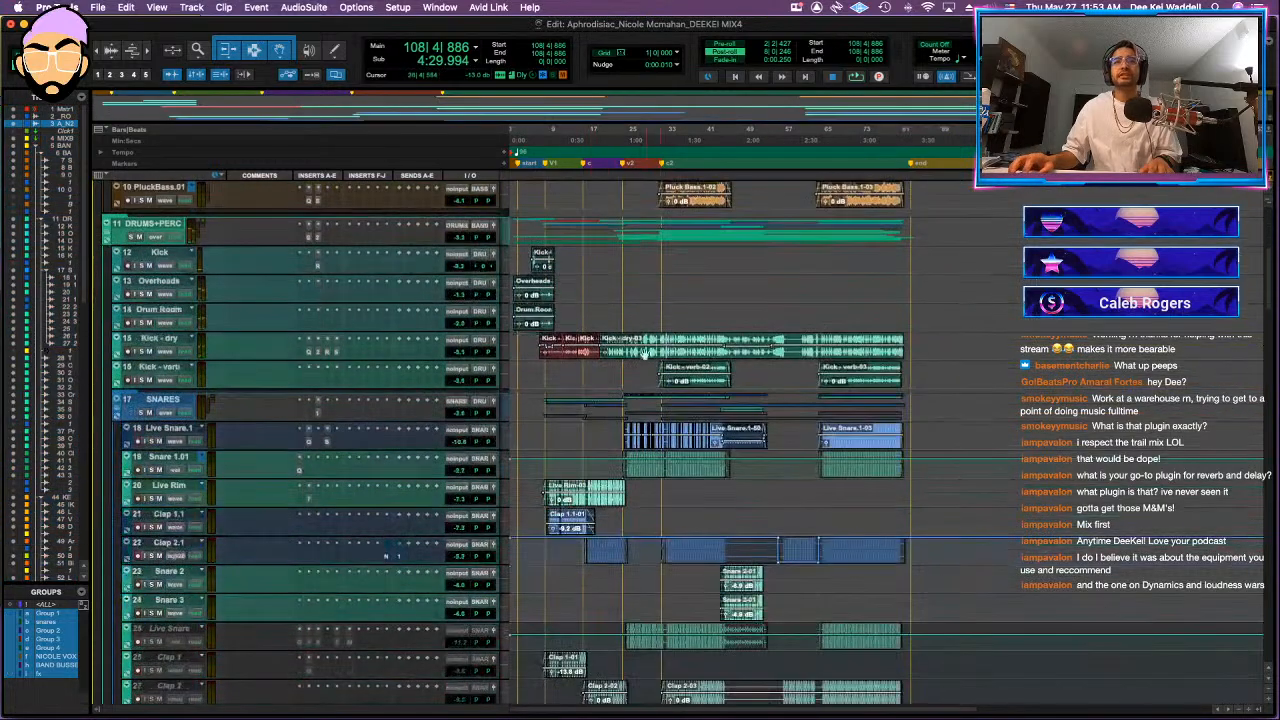
{"action": "scroll", "coordinate": [367, 385], "scroll_direction": "up", "scroll_amount": 5}
{"action": "scroll", "coordinate": [158, 369], "scroll_direction": "down", "scroll_amount": 5}
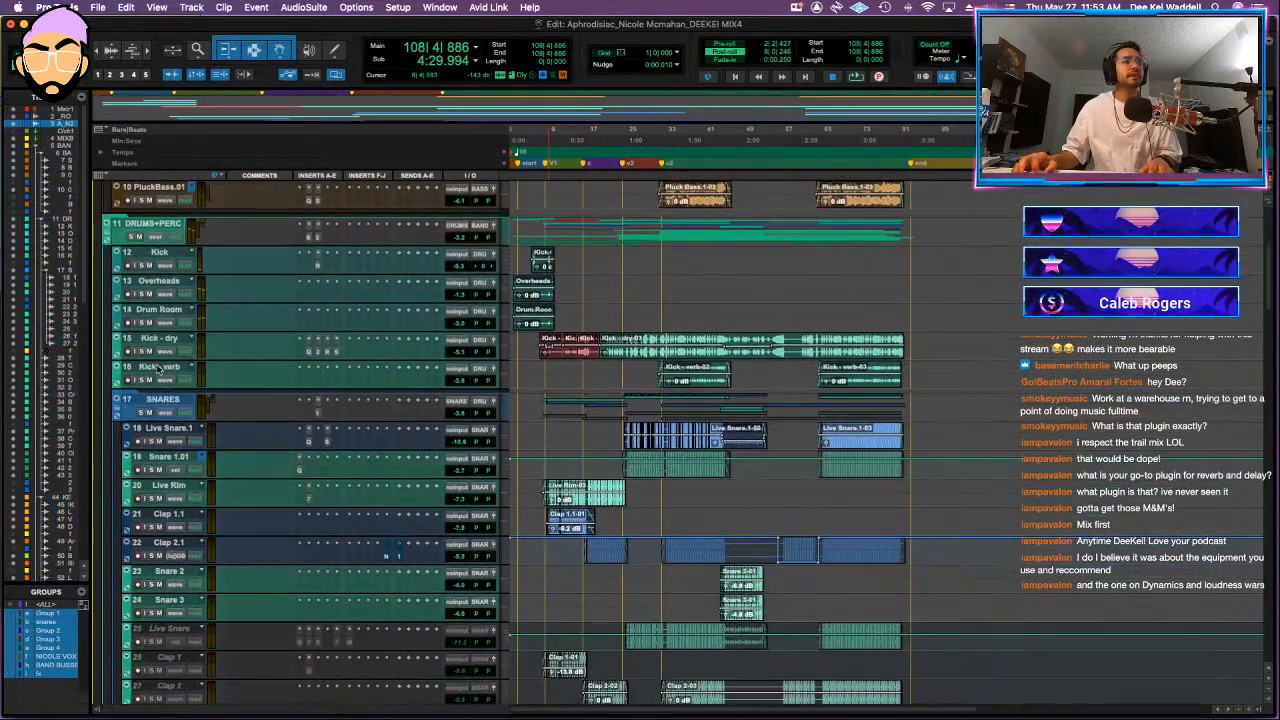
{"action": "scroll", "coordinate": [158, 369], "scroll_direction": "down", "scroll_amount": 5}
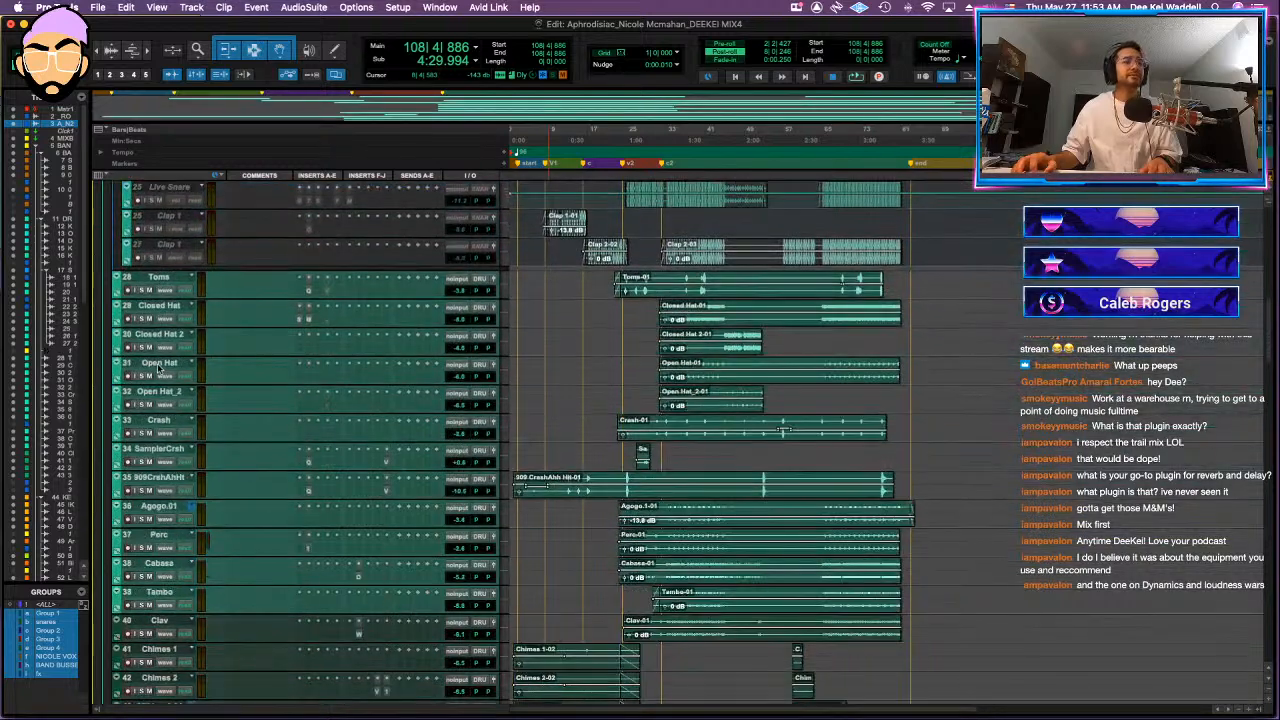
{"action": "scroll", "coordinate": [158, 369], "scroll_direction": "down", "scroll_amount": 3}
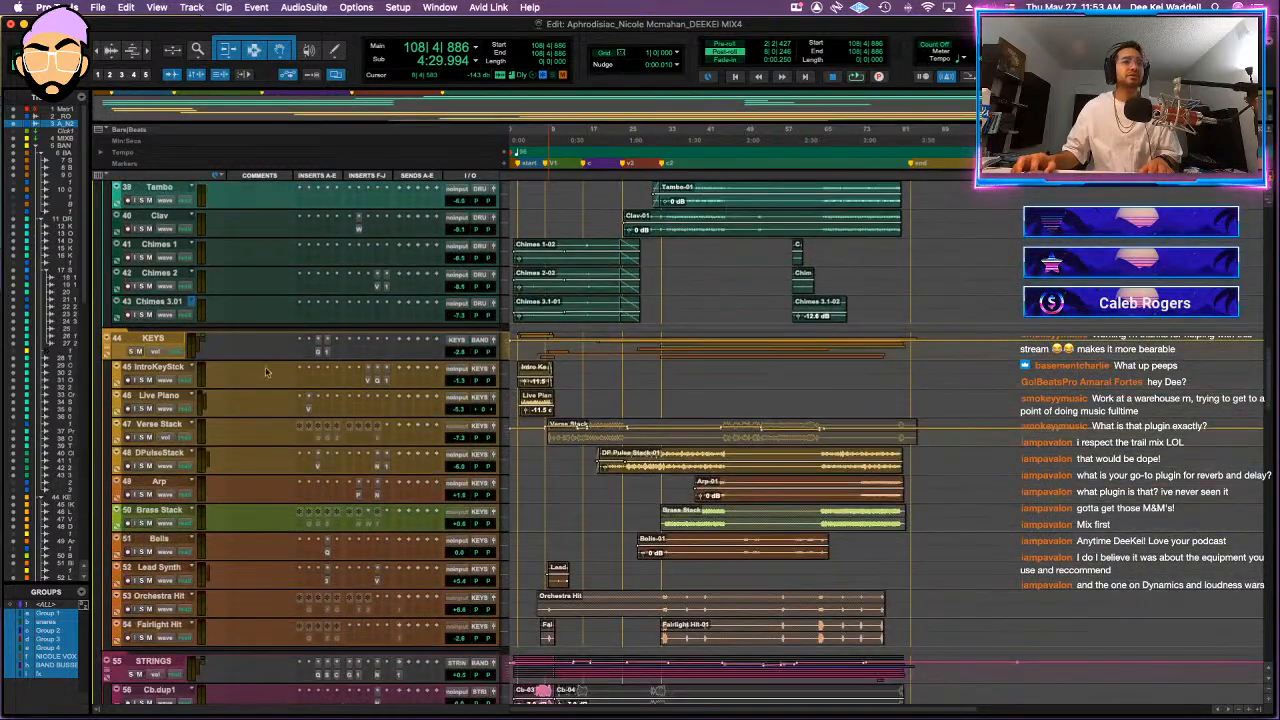
{"action": "scroll", "coordinate": [622, 515], "scroll_direction": "down", "scroll_amount": 3}
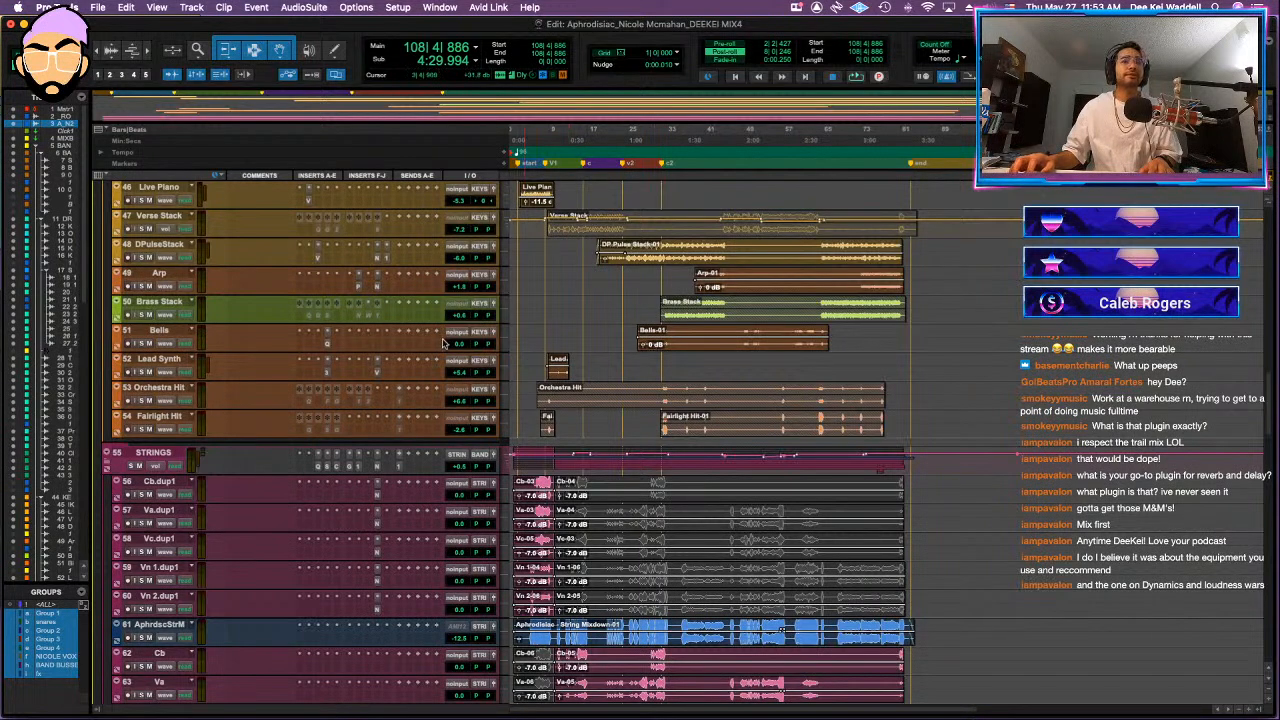
{"action": "scroll", "coordinate": [444, 343], "scroll_direction": "down", "scroll_amount": 6}
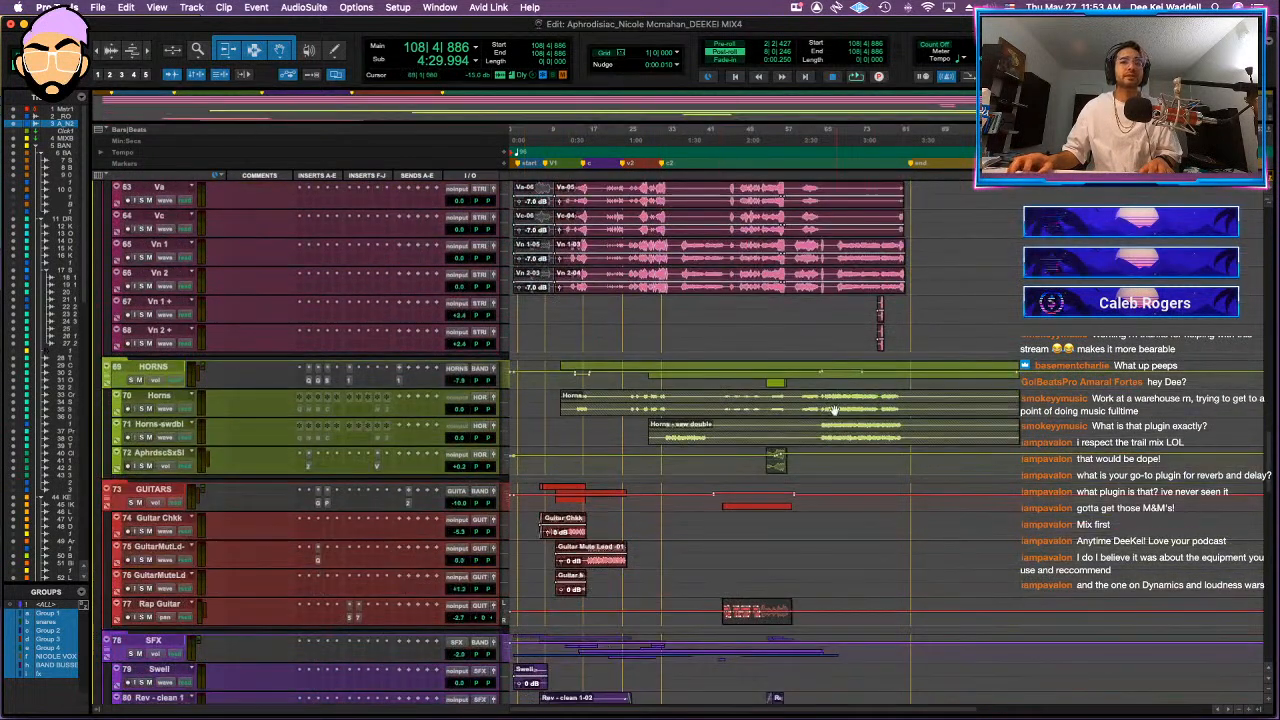
- Select the final passage on Horns and Horns-swdbl, then the main string clips on tracks Cb through Vn 2
{"action": "left_click_drag", "start_coordinate": [826, 402], "coordinate": [900, 432]}
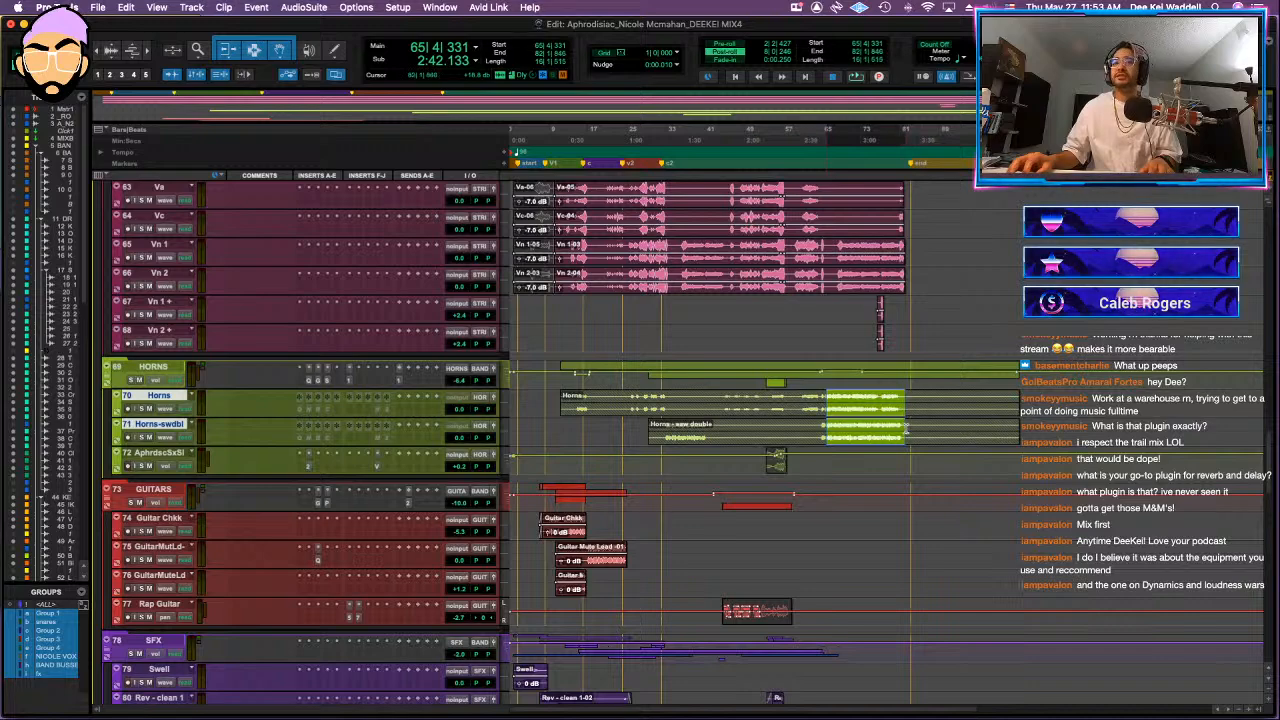
{"action": "scroll", "coordinate": [522, 338], "scroll_direction": "up", "scroll_amount": 3}
{"action": "left_click_drag", "start_coordinate": [526, 367], "coordinate": [886, 404]}
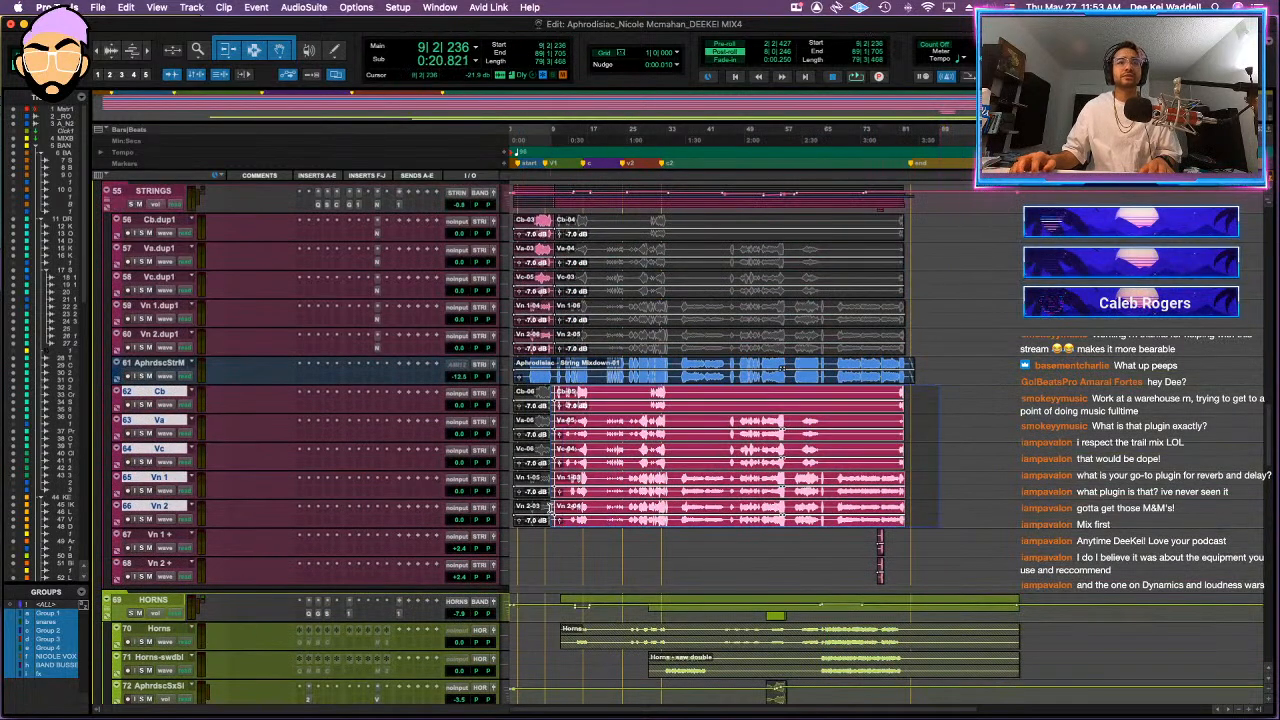
- Review the guitar, SFX and vocal tracks, briefly selecting the early guitar clips across Guitar Chkk and the muted lead tracks
{"action": "left_click", "coordinate": [592, 538]}
{"action": "scroll", "coordinate": [592, 538], "scroll_direction": "down", "scroll_amount": 5}
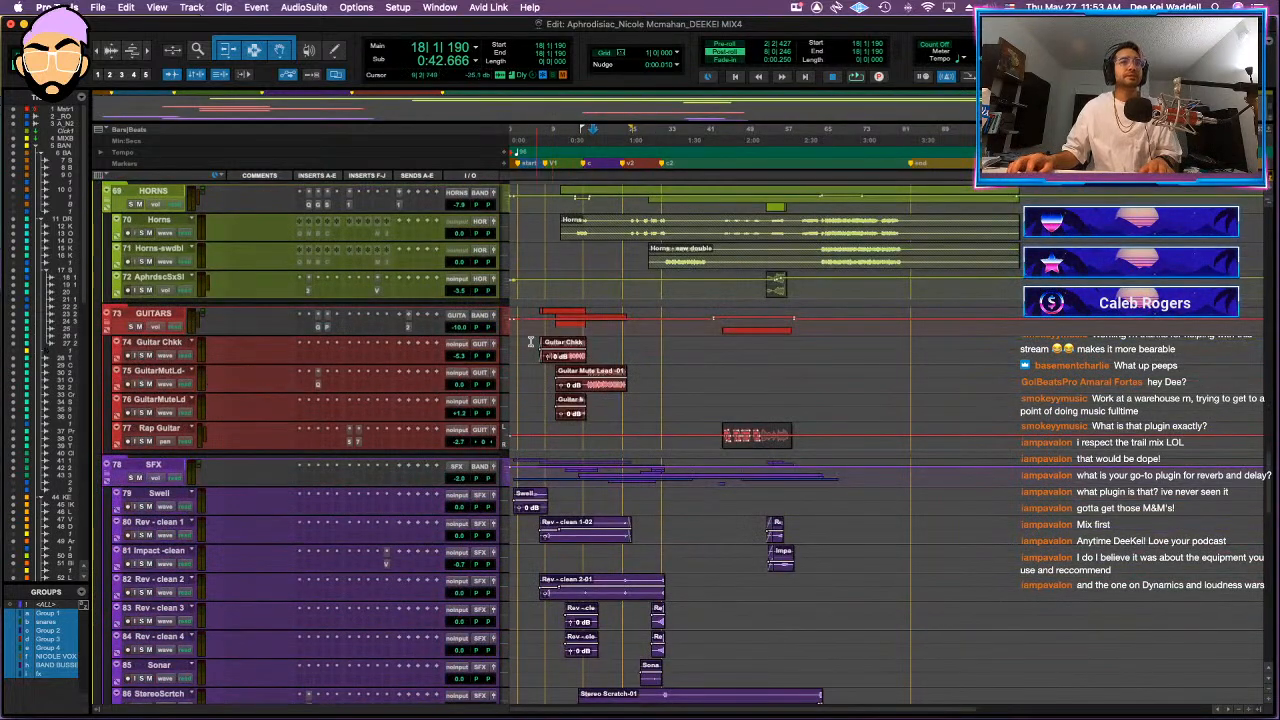
{"action": "left_click_drag", "start_coordinate": [532, 328], "coordinate": [626, 417]}
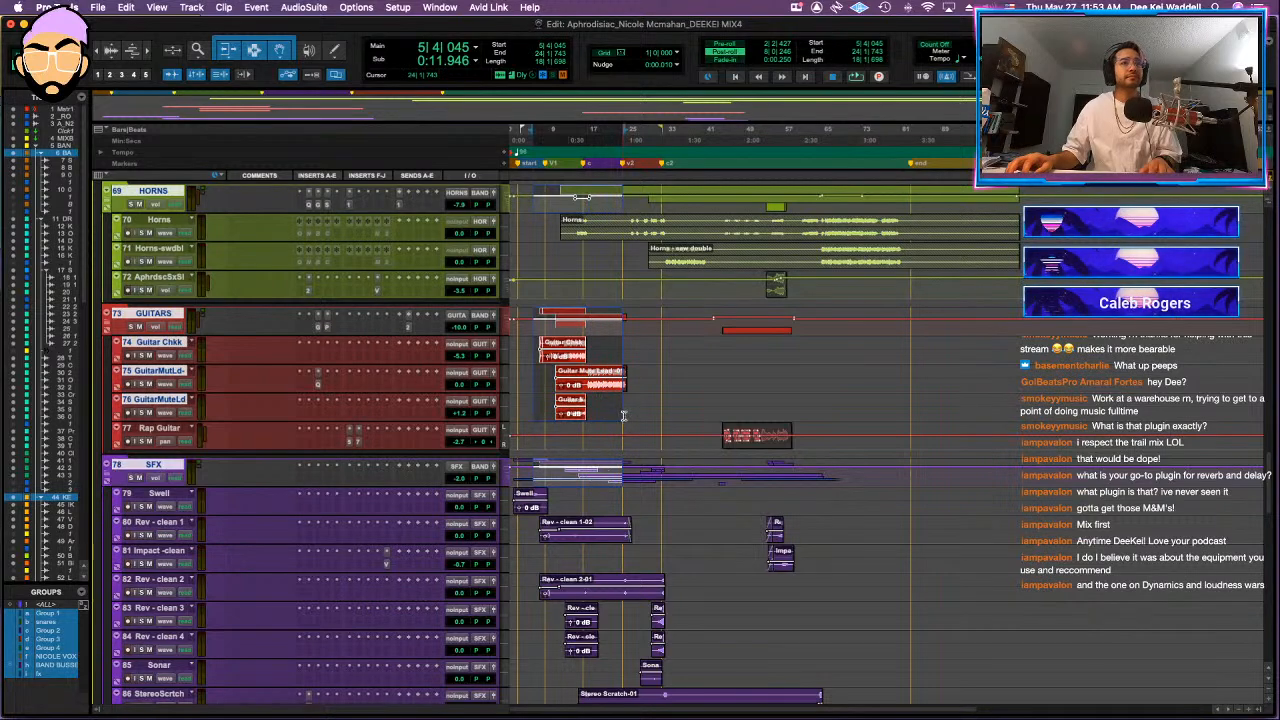
{"action": "left_click", "coordinate": [666, 364]}
{"action": "scroll", "coordinate": [665, 370], "scroll_direction": "down", "scroll_amount": 6}
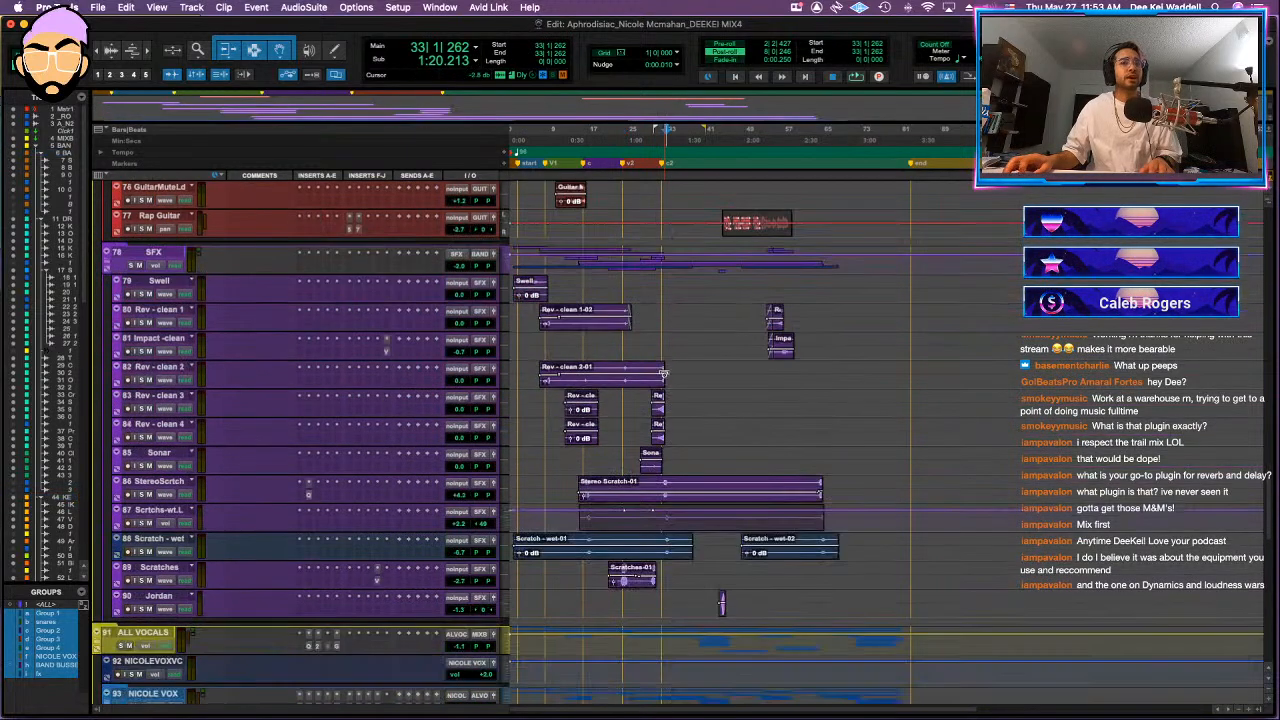
{"action": "scroll", "coordinate": [664, 378], "scroll_direction": "down", "scroll_amount": 3}
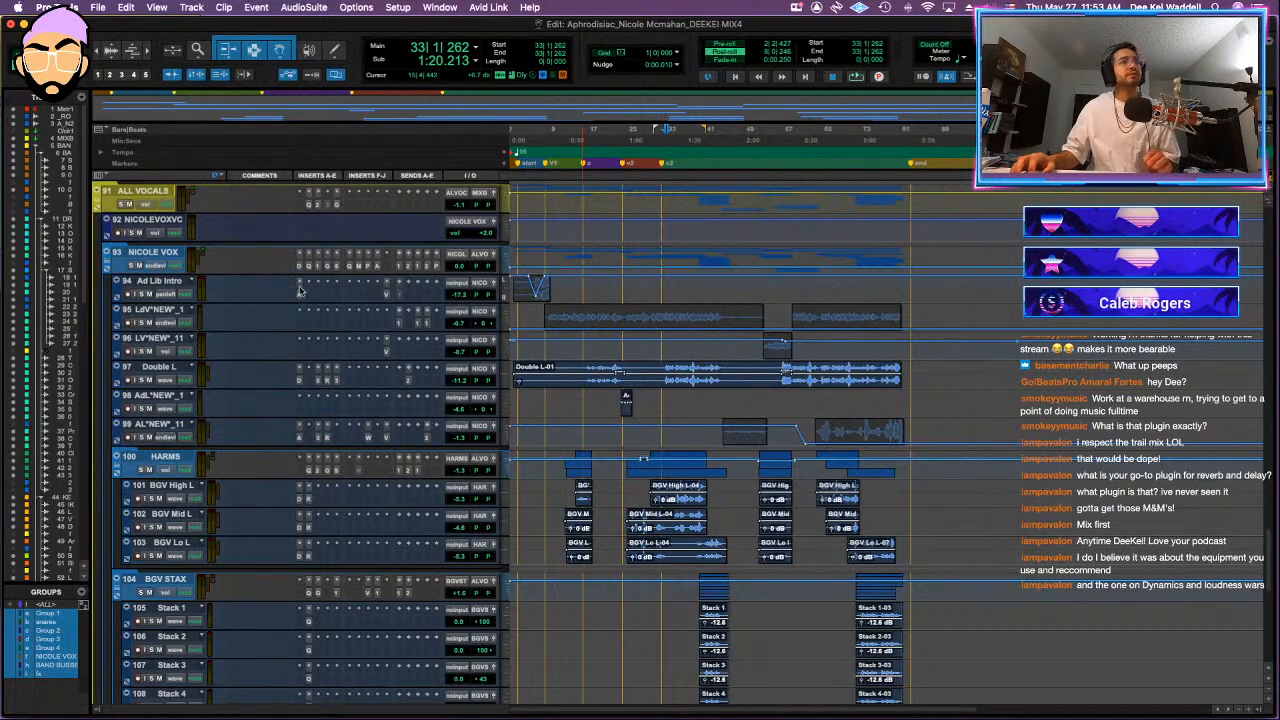
{"action": "scroll", "coordinate": [300, 290], "scroll_direction": "down", "scroll_amount": 8}
{"action": "scroll", "coordinate": [305, 288], "scroll_direction": "up", "scroll_amount": 12}
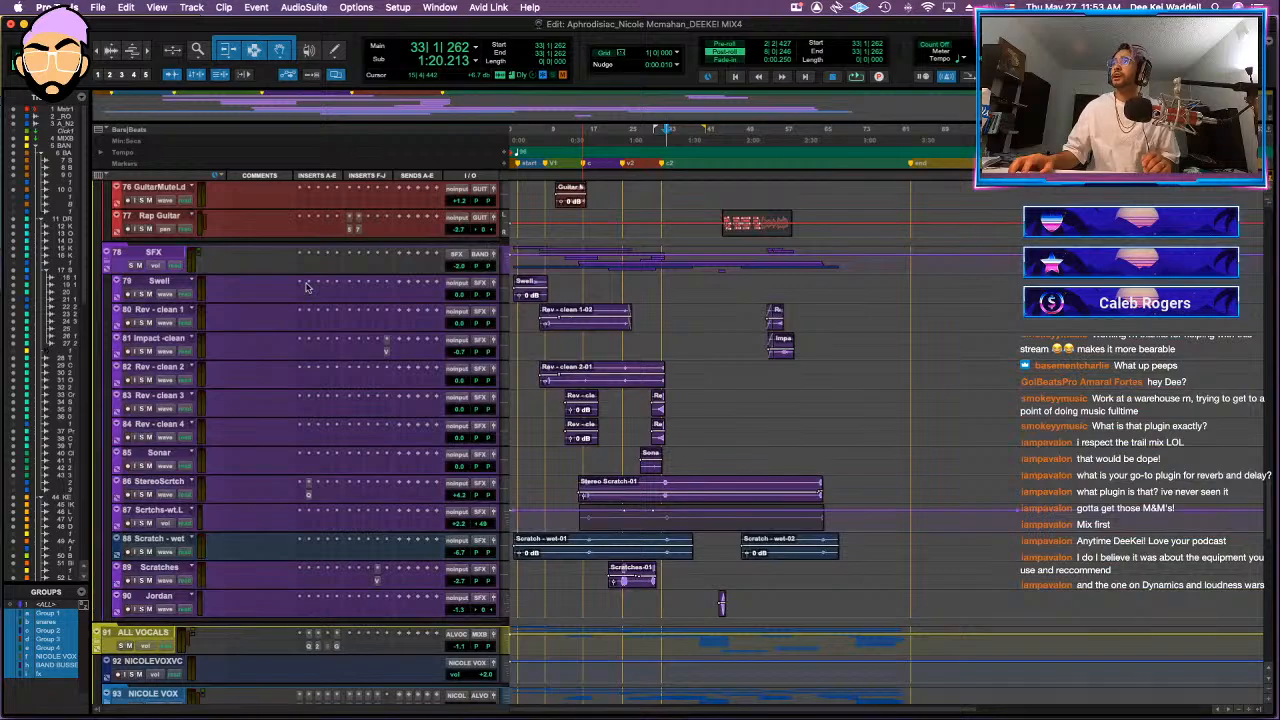
- Place the edit cursor near bar 64 on the soloed _ROUGHMIX track and play from there
{"action": "scroll", "coordinate": [306, 287], "scroll_direction": "up", "scroll_amount": 20}
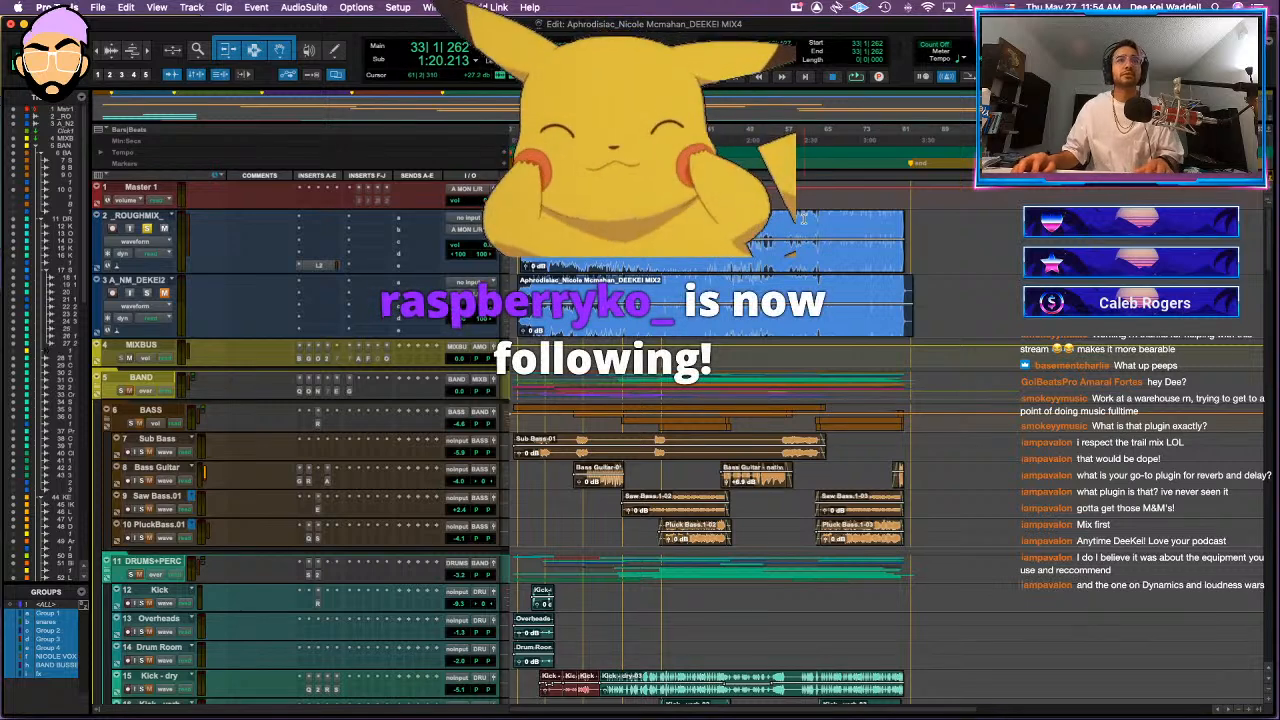
{"action": "left_click", "coordinate": [695, 228]}
{"action": "left_click", "coordinate": [664, 228]}
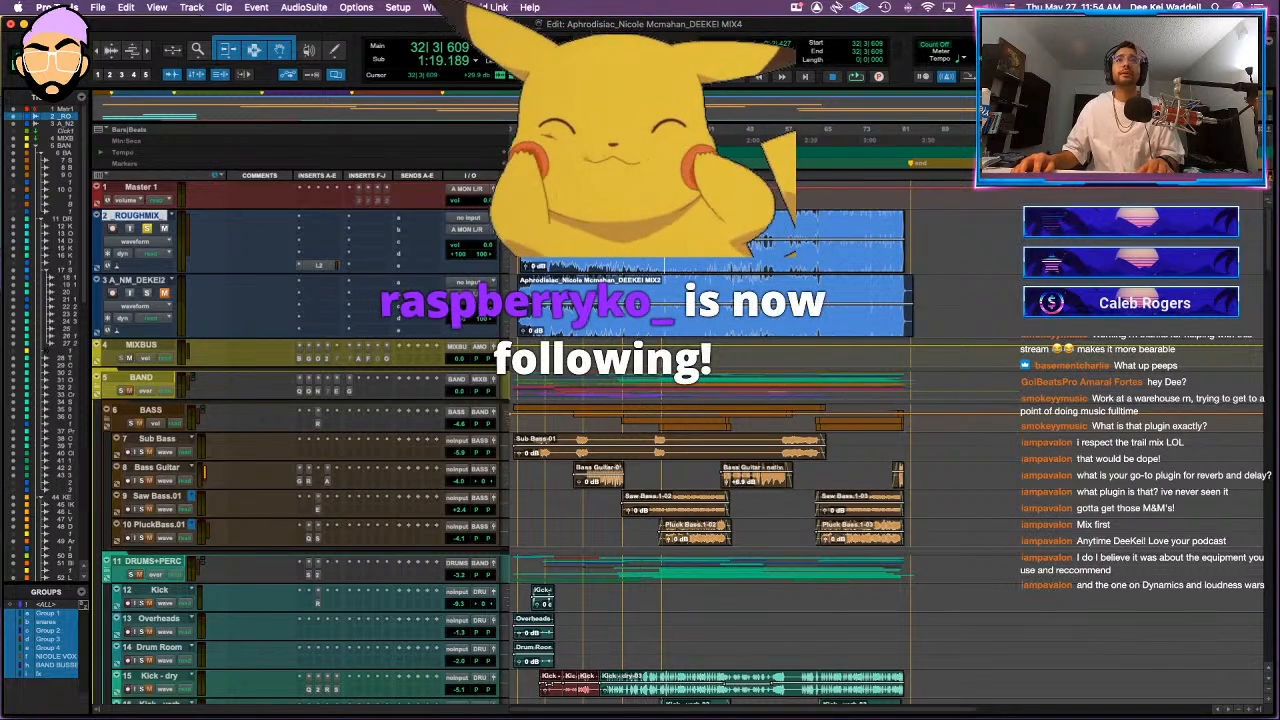
{"action": "left_click", "coordinate": [821, 226]}
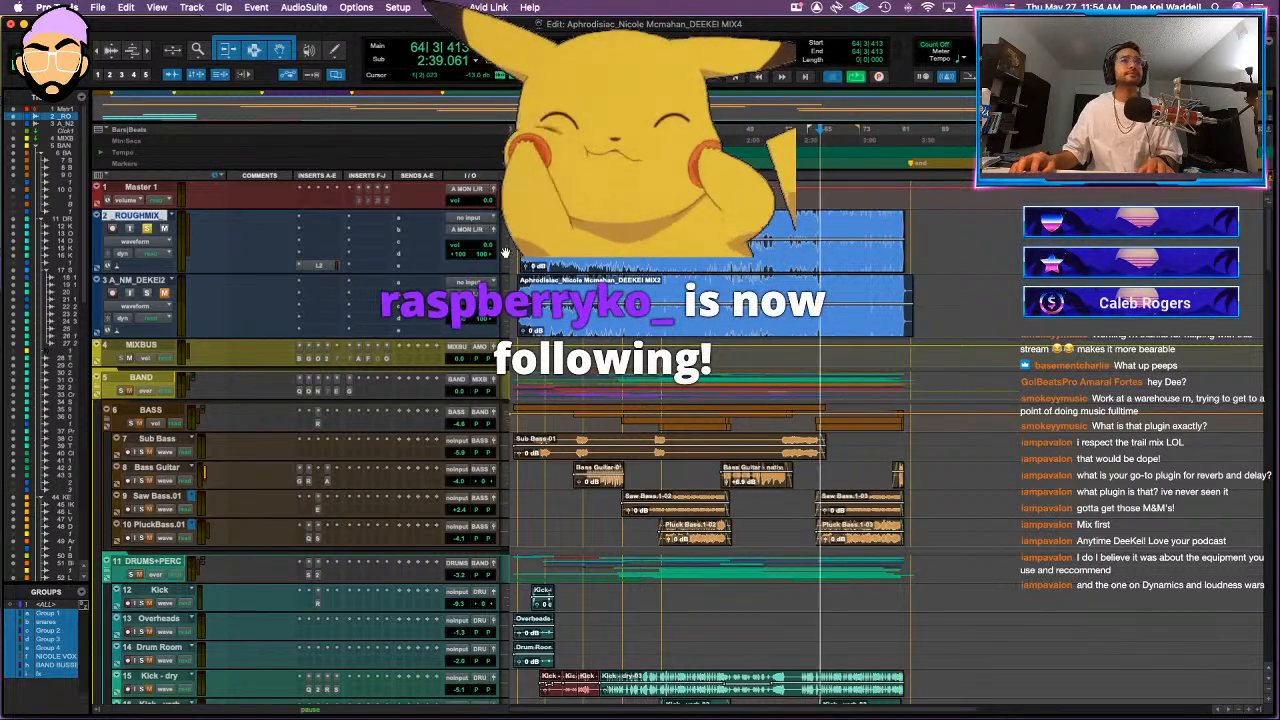
{"action": "key", "text": "space"}
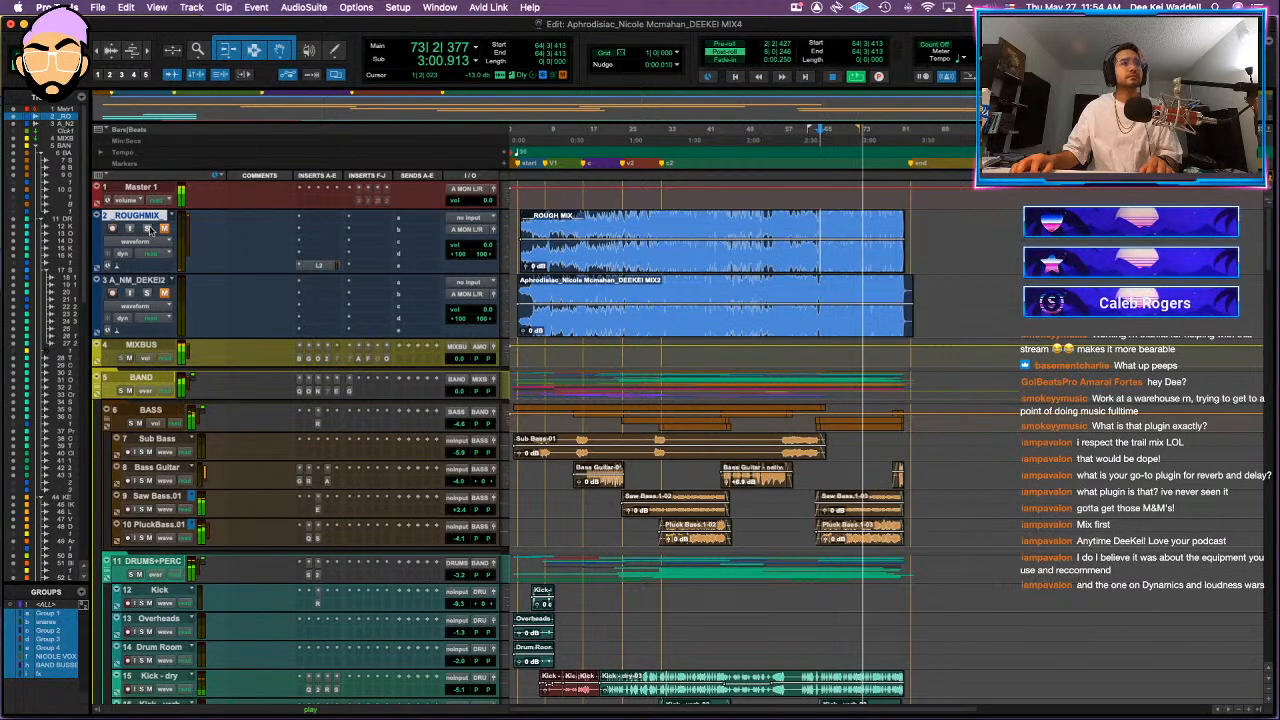
- Compare the rough mix with the current mix by toggling _ROUGHMIX's solo and mute, leave it muted and unsoloed, and stop playback
{"action": "left_click", "coordinate": [148, 229]}
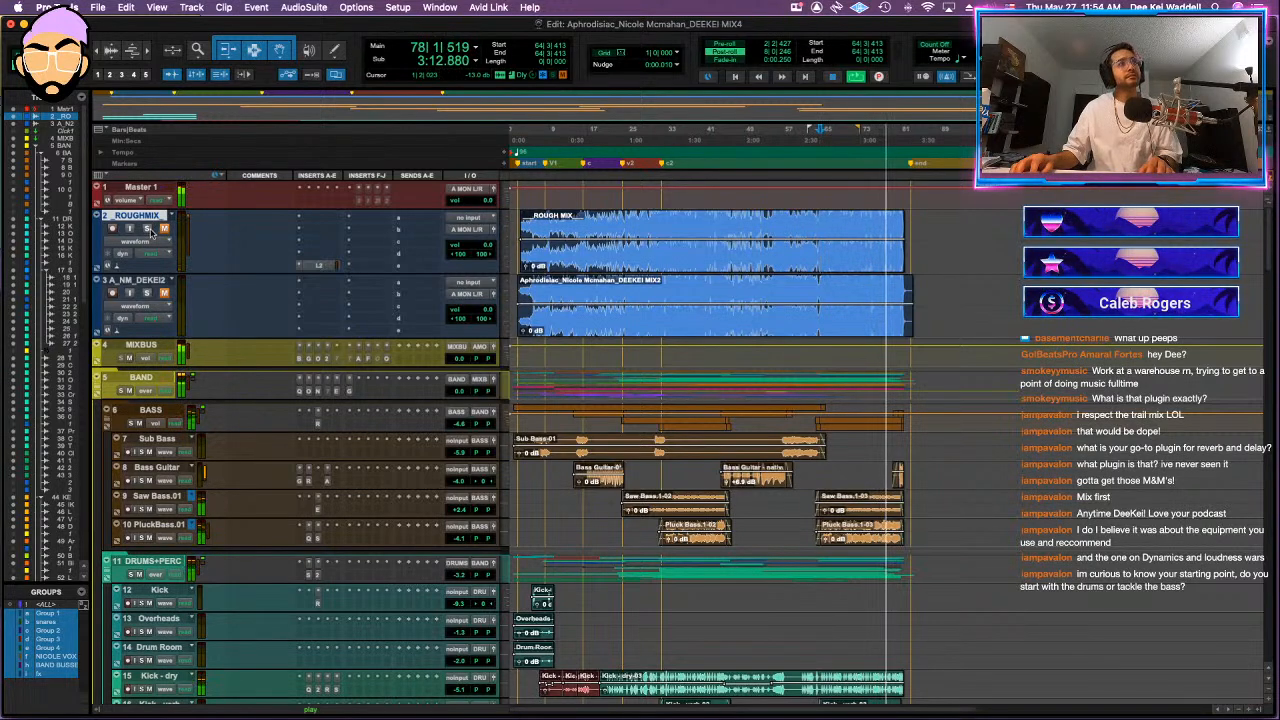
{"action": "left_click", "coordinate": [147, 229]}
{"action": "left_click", "coordinate": [164, 229]}
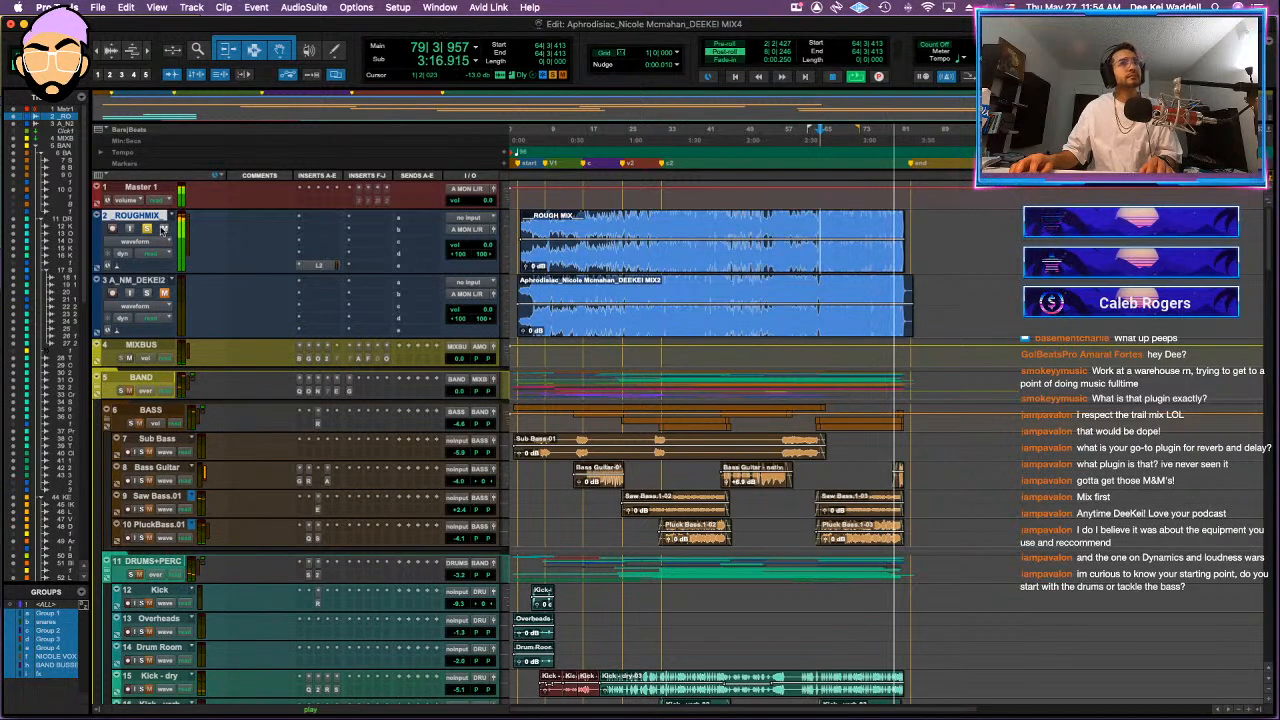
{"action": "left_click", "coordinate": [164, 229]}
{"action": "left_click", "coordinate": [149, 230]}
{"action": "key", "text": "space"}
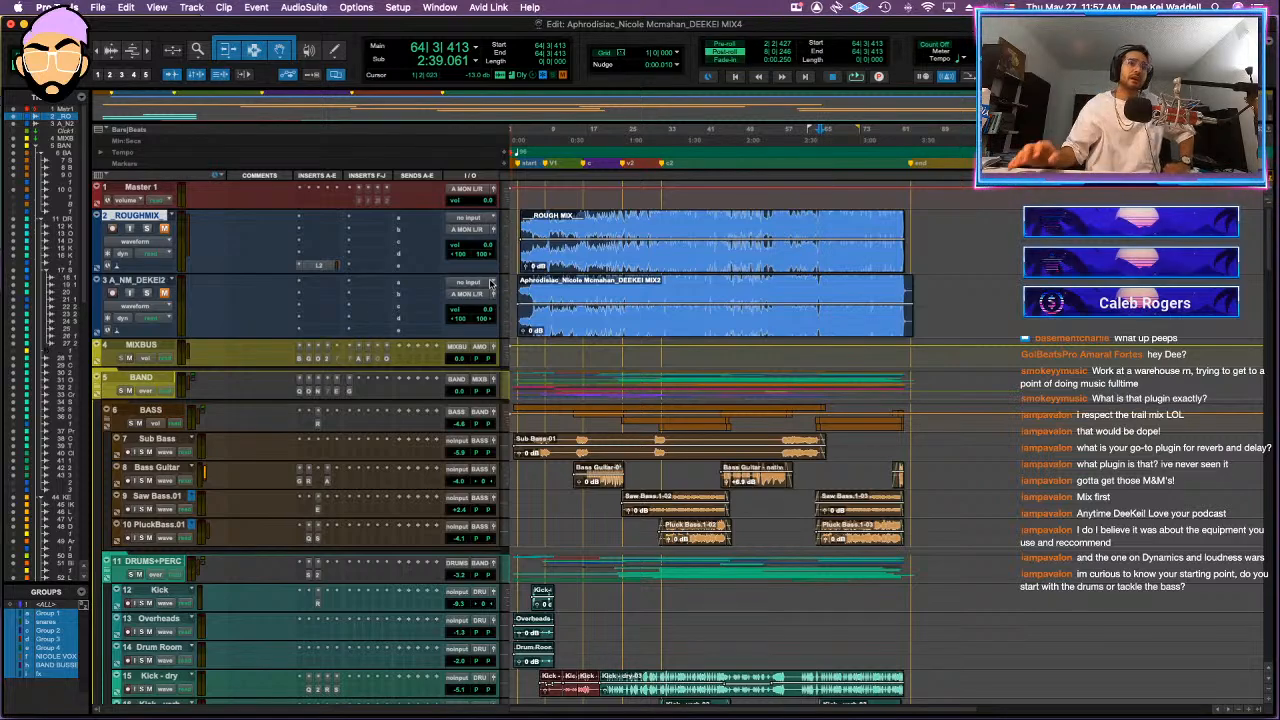
- Examine the arrangement from the drums and percussion through the keys, strings and horns down to the guitars
{"action": "scroll", "coordinate": [660, 480], "scroll_direction": "down", "scroll_amount": 10}
{"action": "scroll", "coordinate": [660, 480], "scroll_direction": "down", "scroll_amount": 12}
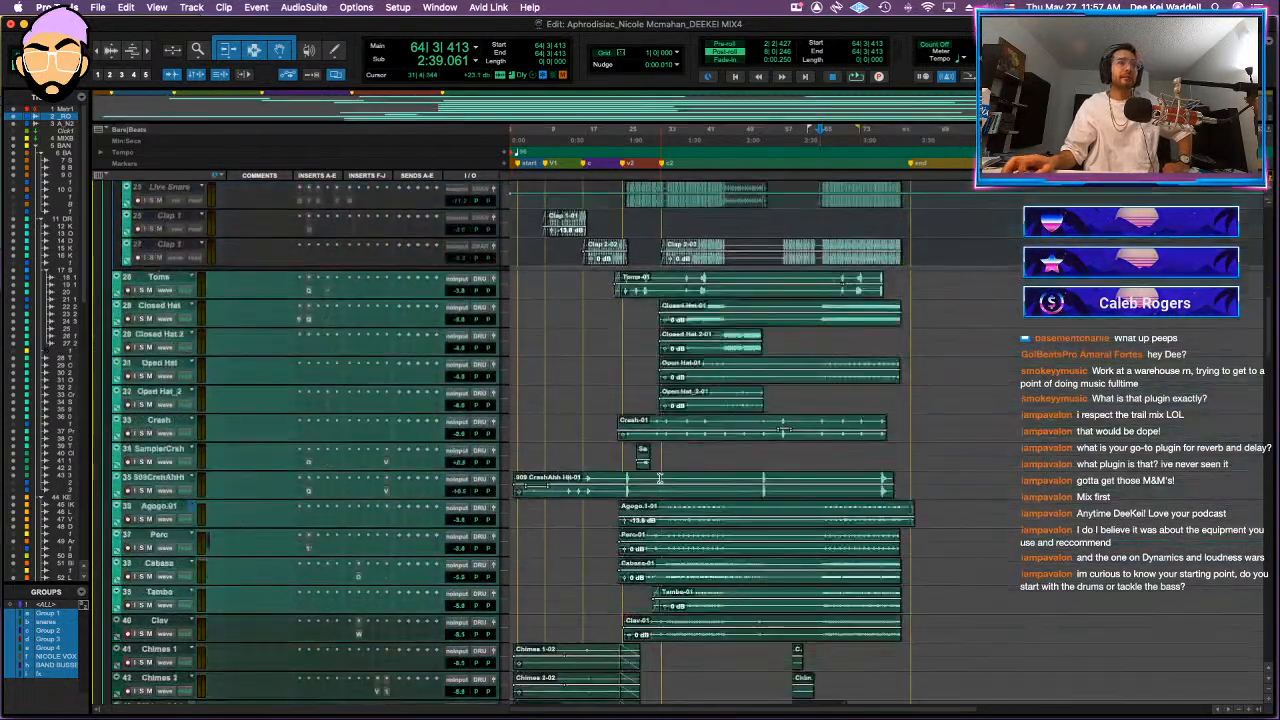
{"action": "scroll", "coordinate": [748, 443], "scroll_direction": "down", "scroll_amount": 3}
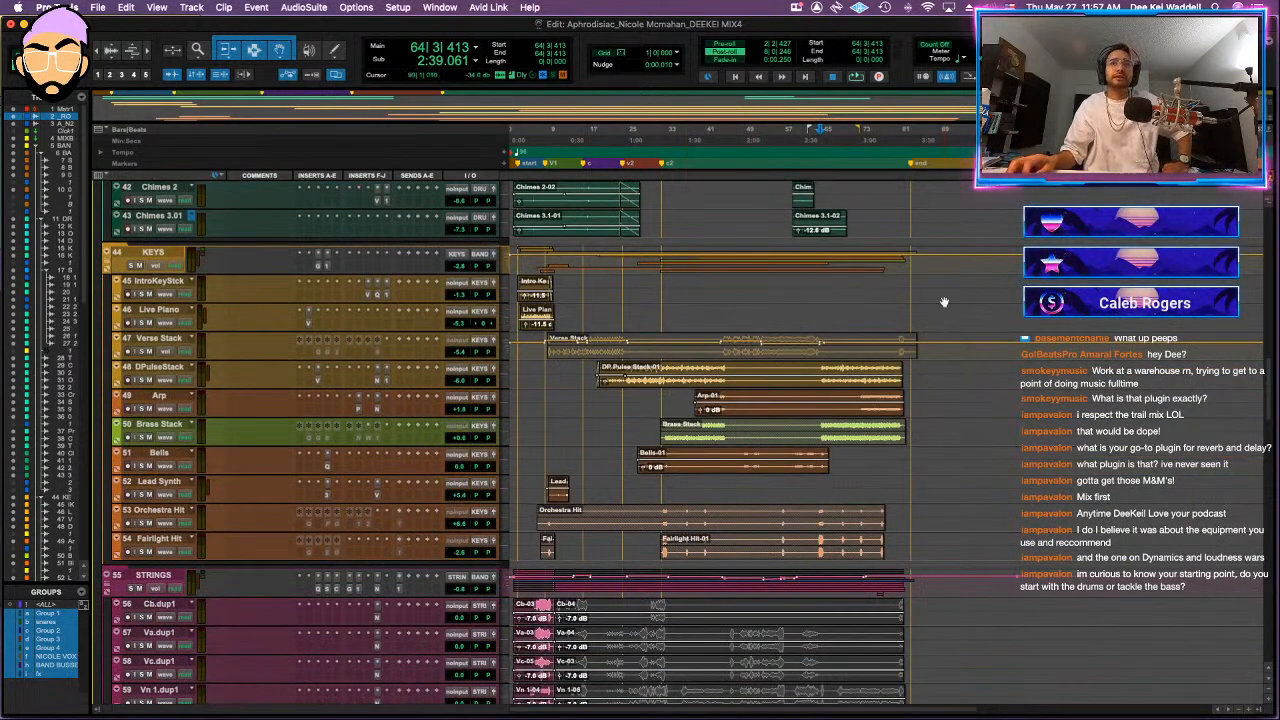
{"action": "scroll", "coordinate": [923, 287], "scroll_direction": "down", "scroll_amount": 8}
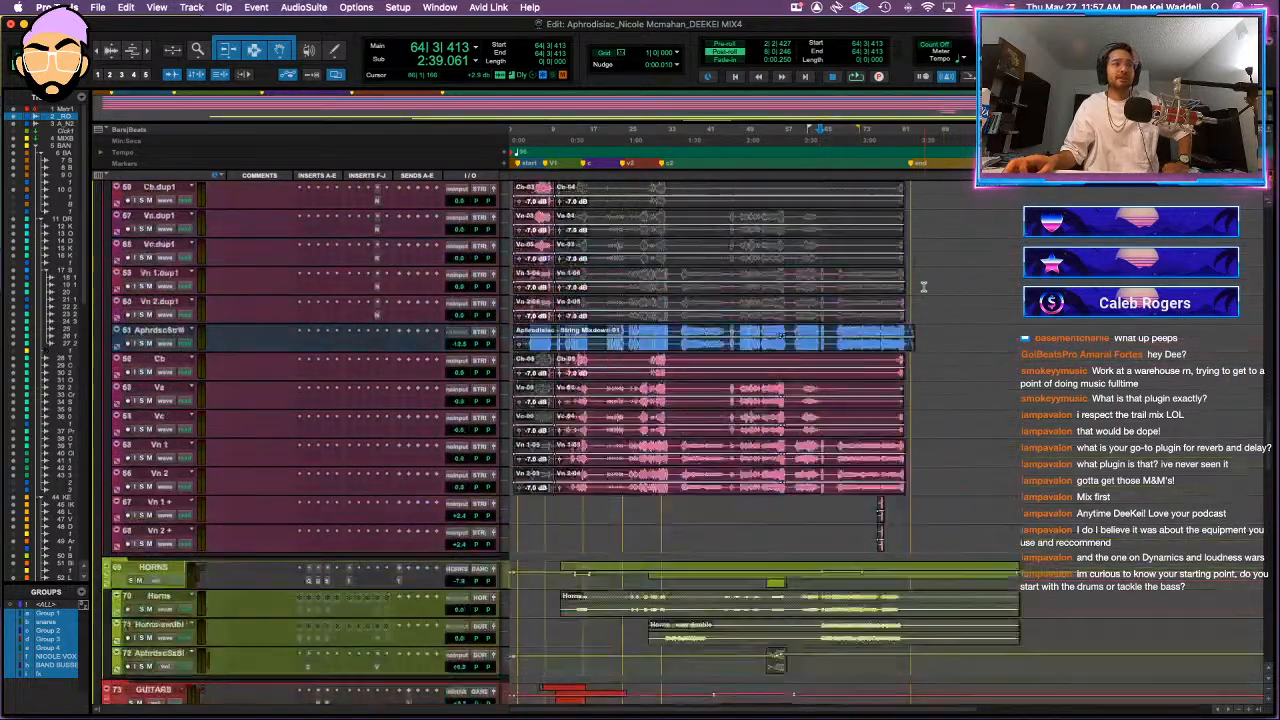
{"action": "scroll", "coordinate": [923, 287], "scroll_direction": "up", "scroll_amount": 8}
{"action": "scroll", "coordinate": [923, 287], "scroll_direction": "up", "scroll_amount": 3}
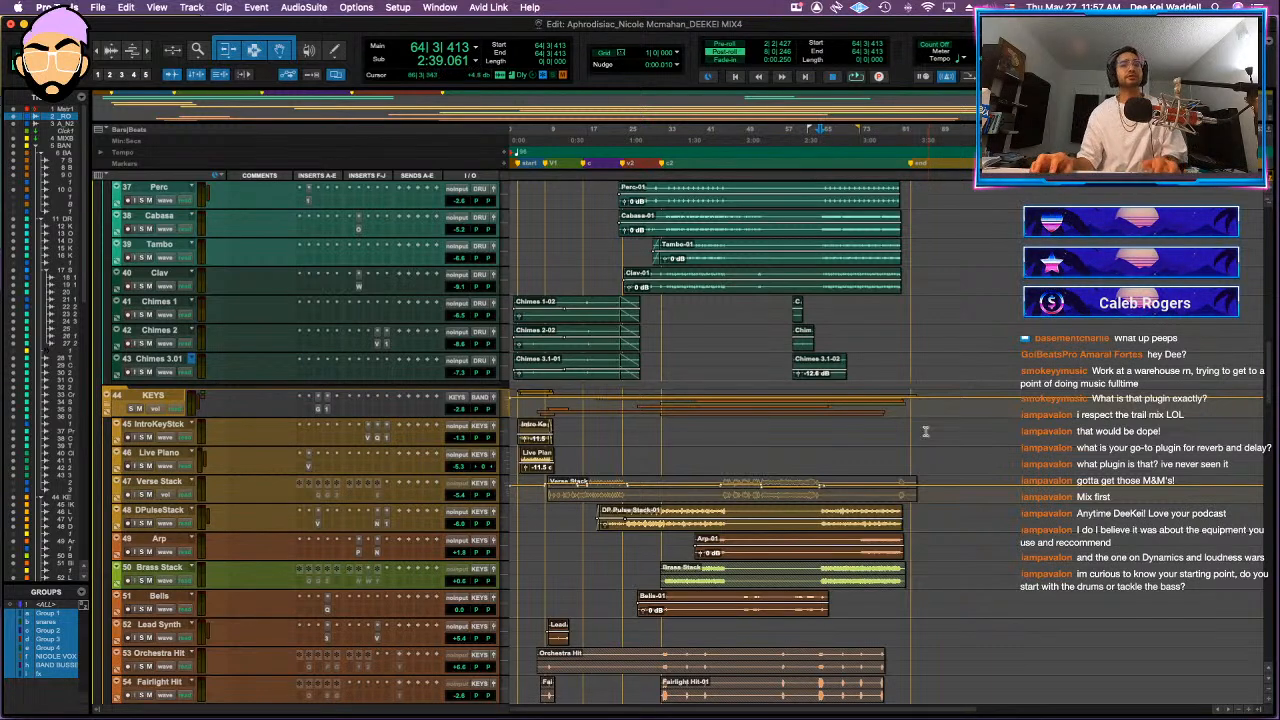
{"action": "scroll", "coordinate": [630, 465], "scroll_direction": "down", "scroll_amount": 5}
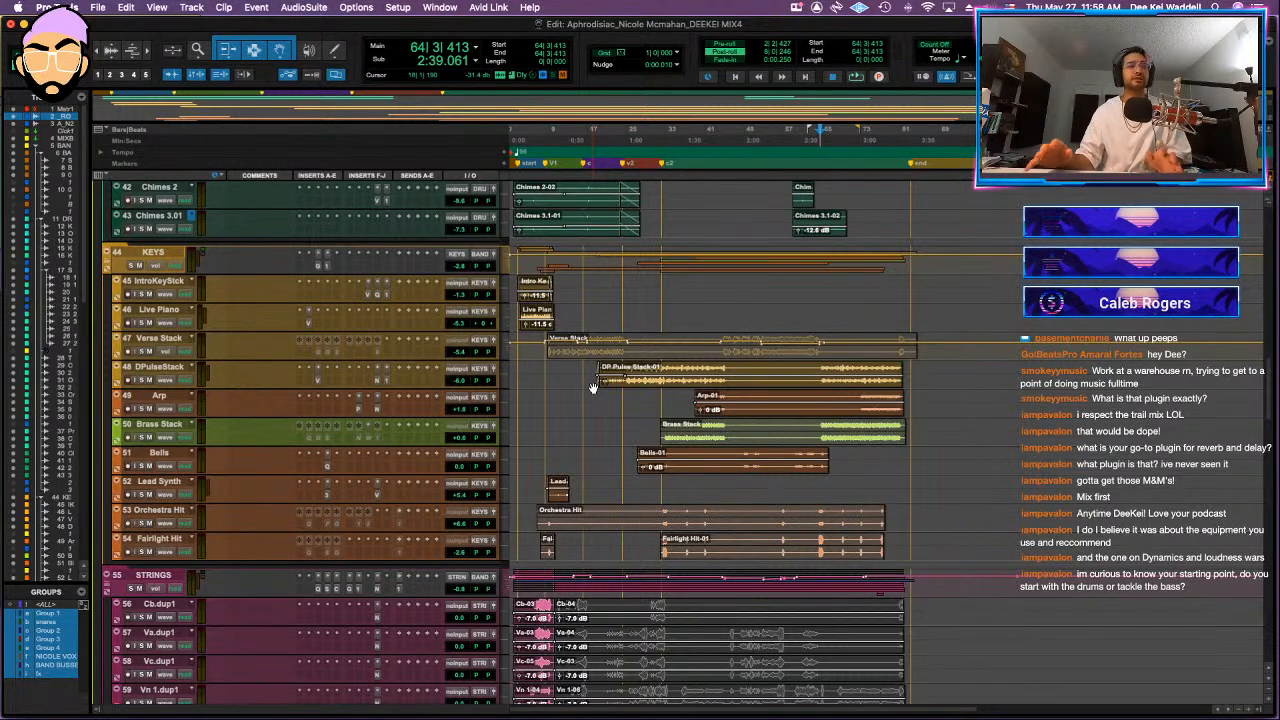
{"action": "scroll", "coordinate": [609, 394], "scroll_direction": "down", "scroll_amount": 3}
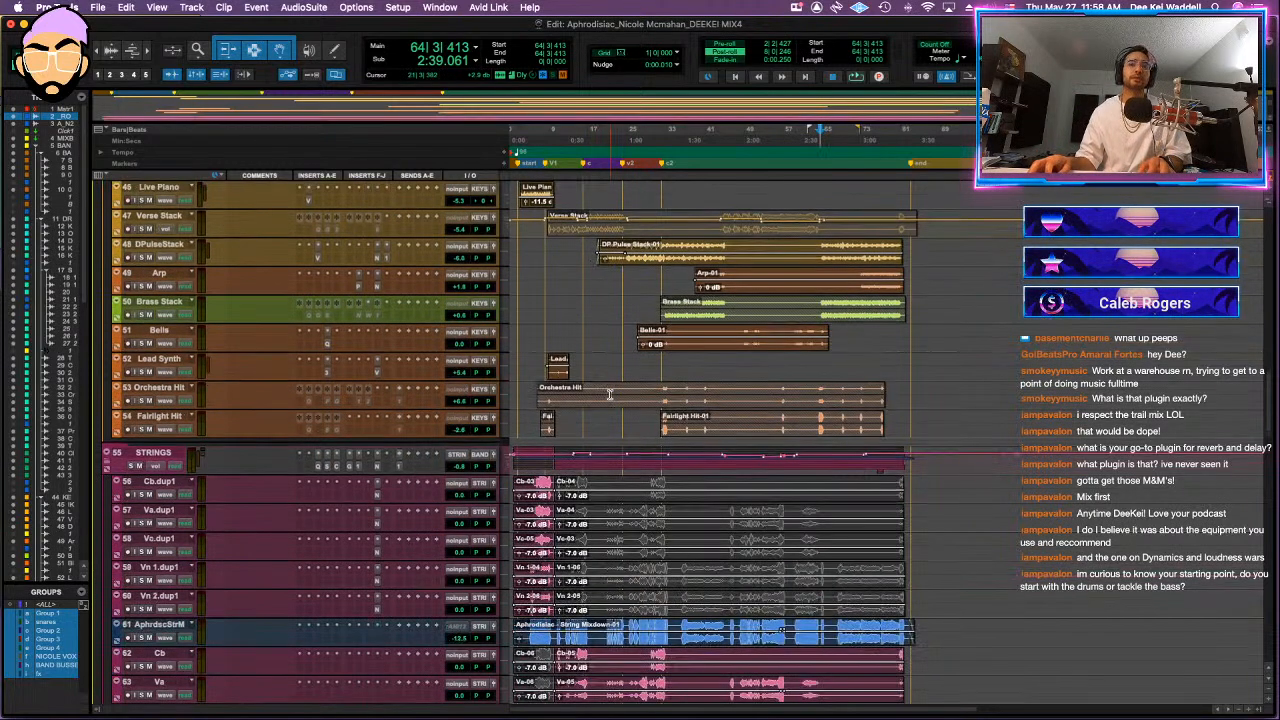
{"action": "scroll", "coordinate": [609, 394], "scroll_direction": "down", "scroll_amount": 5}
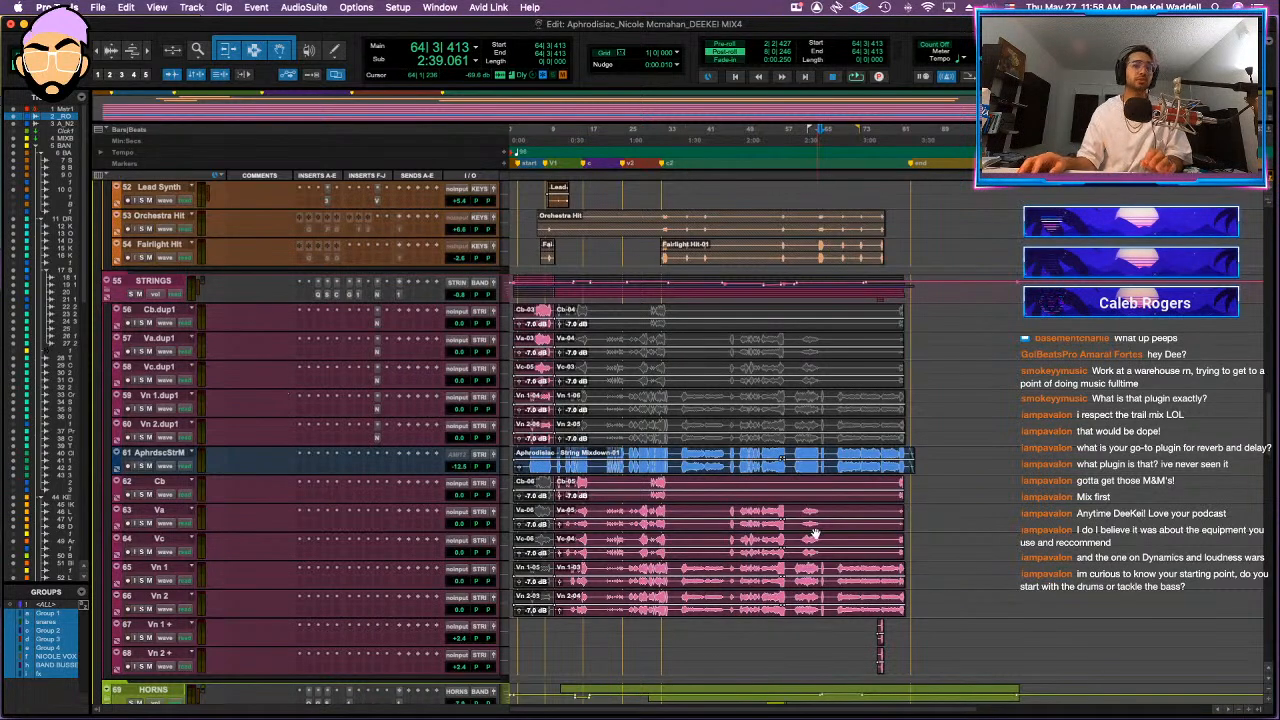
{"action": "scroll", "coordinate": [815, 534], "scroll_direction": "down", "scroll_amount": 7}
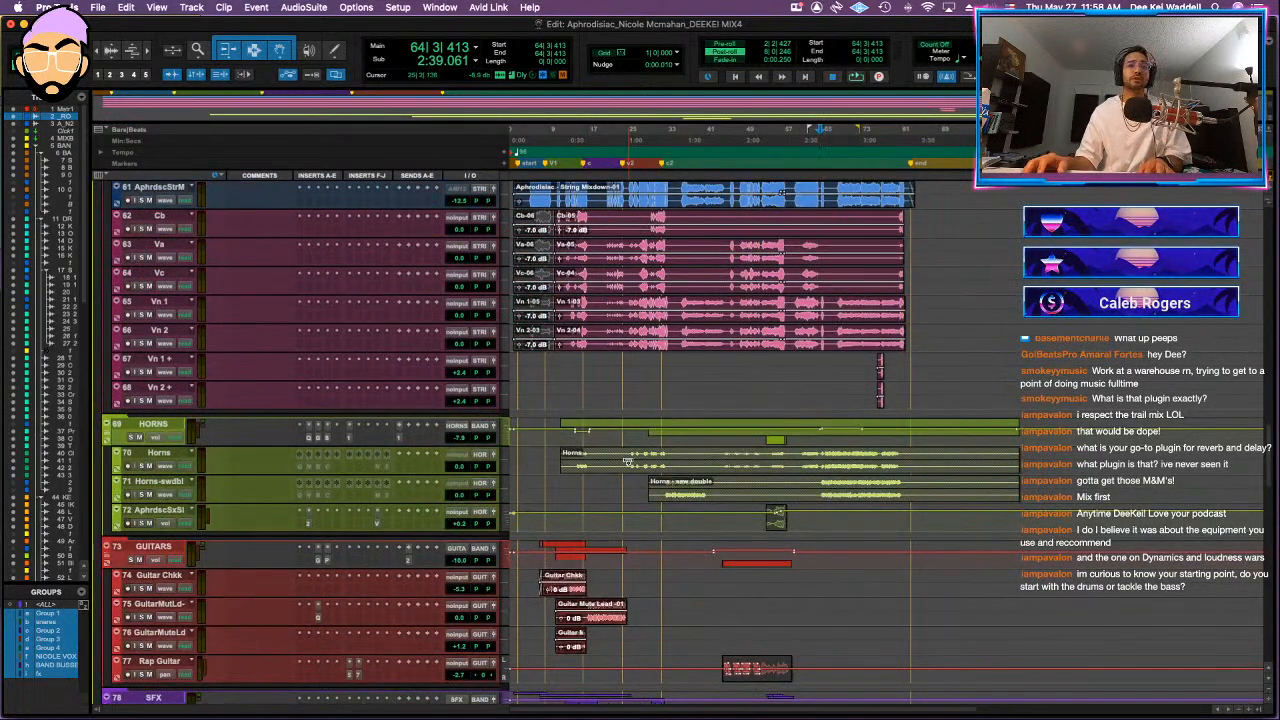
{"action": "scroll", "coordinate": [627, 457], "scroll_direction": "down", "scroll_amount": 6}
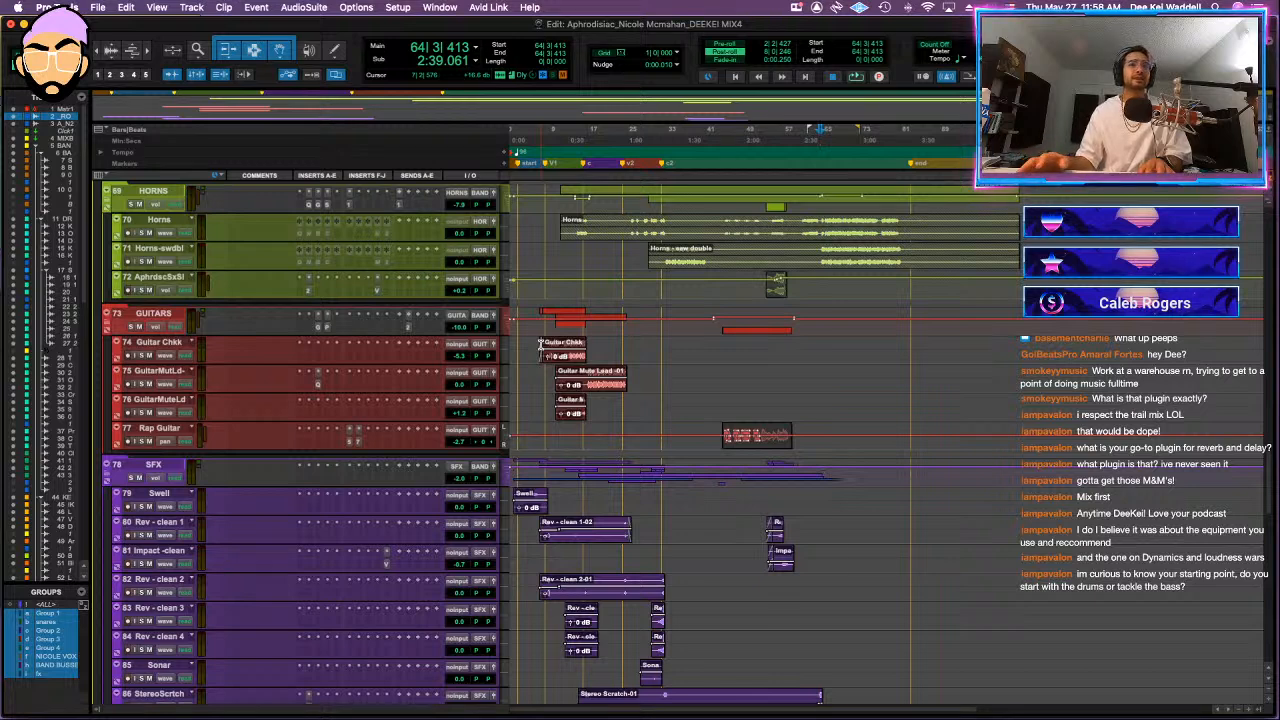
- Solo the GUITARS track and play it from about bar 11 on the Guitar Chkk clip
{"action": "left_click", "coordinate": [573, 345]}
{"action": "left_click", "coordinate": [561, 344]}
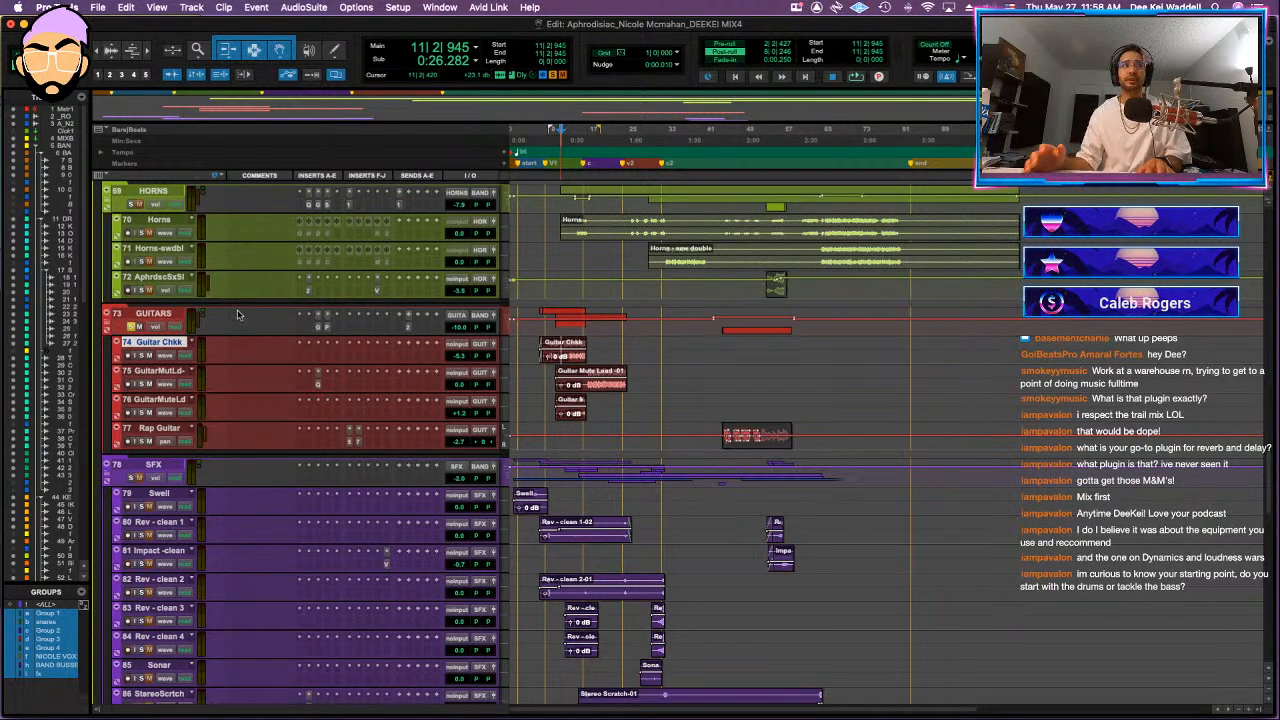
{"action": "key", "text": "space"}
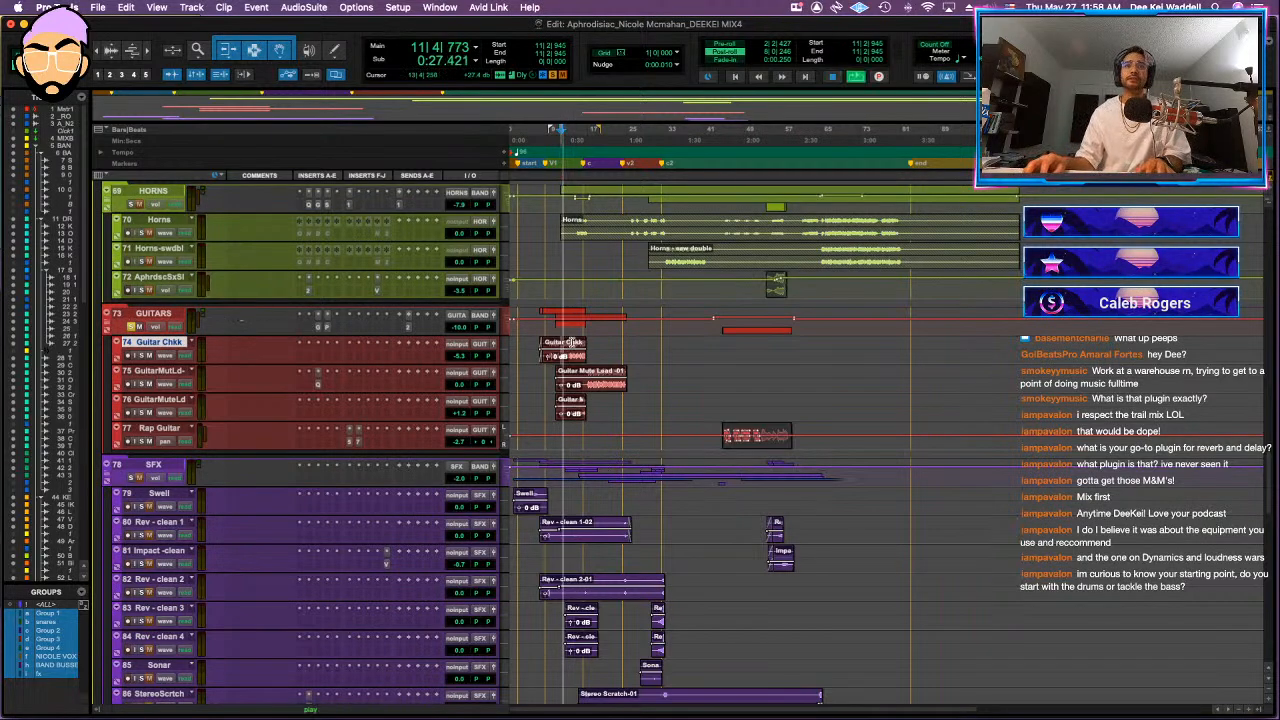
{"action": "scroll", "coordinate": [410, 343], "scroll_direction": "up", "scroll_amount": 5}
{"action": "scroll", "coordinate": [413, 343], "scroll_direction": "up", "scroll_amount": 10}
{"action": "scroll", "coordinate": [437, 377], "scroll_direction": "down", "scroll_amount": 12}
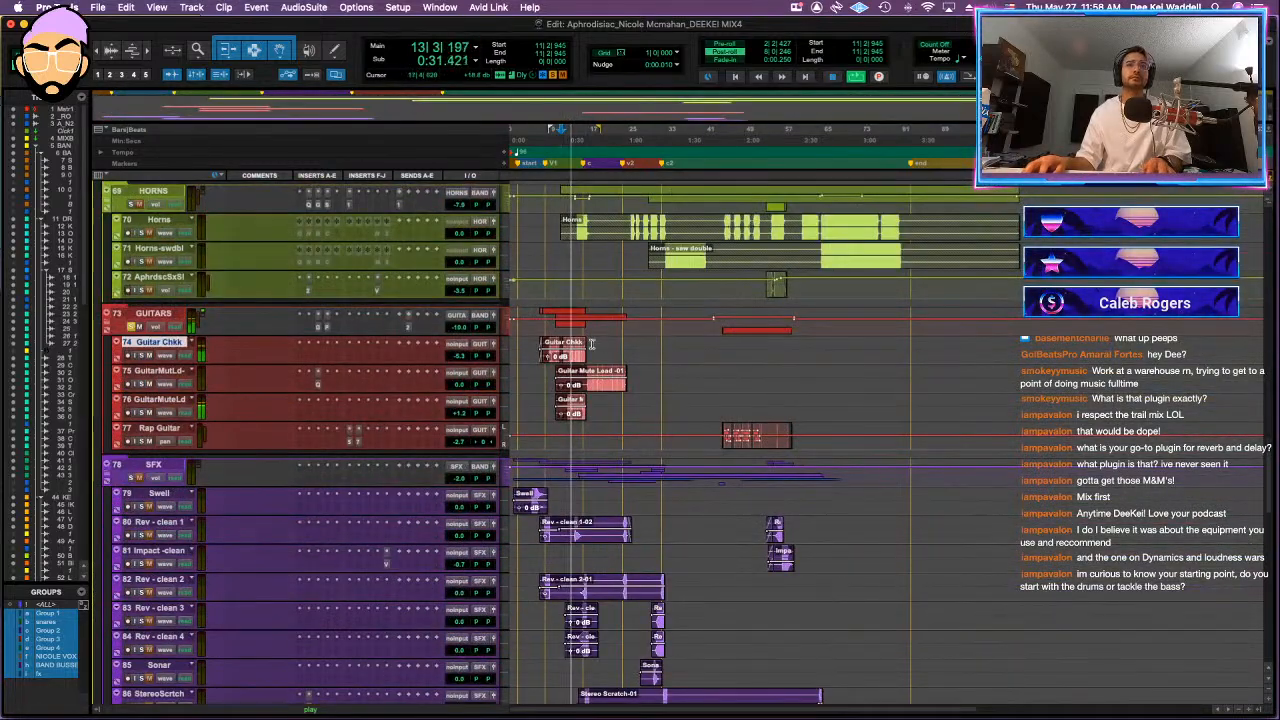
- Audition the guitars from bar 17 and the Rap Guitar part, unsolo GUITARS, replay from bar 12, and stop
{"action": "left_click", "coordinate": [591, 344]}
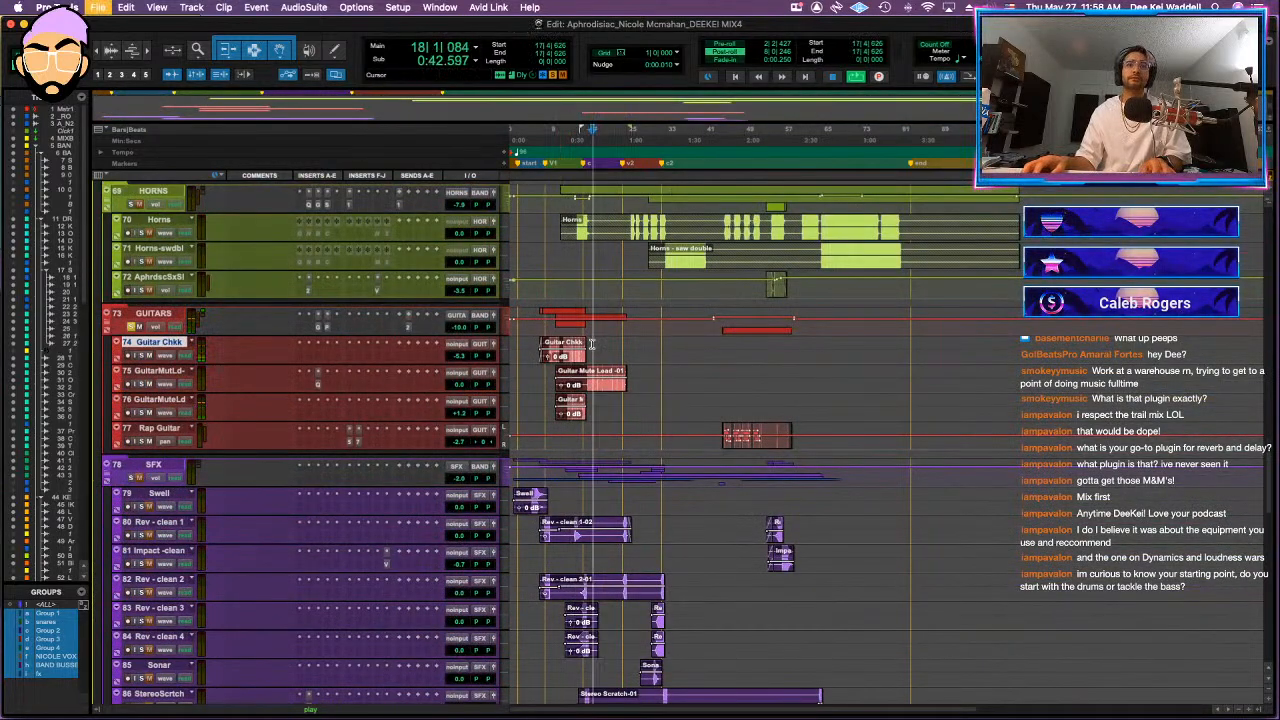
{"action": "left_click", "coordinate": [724, 404]}
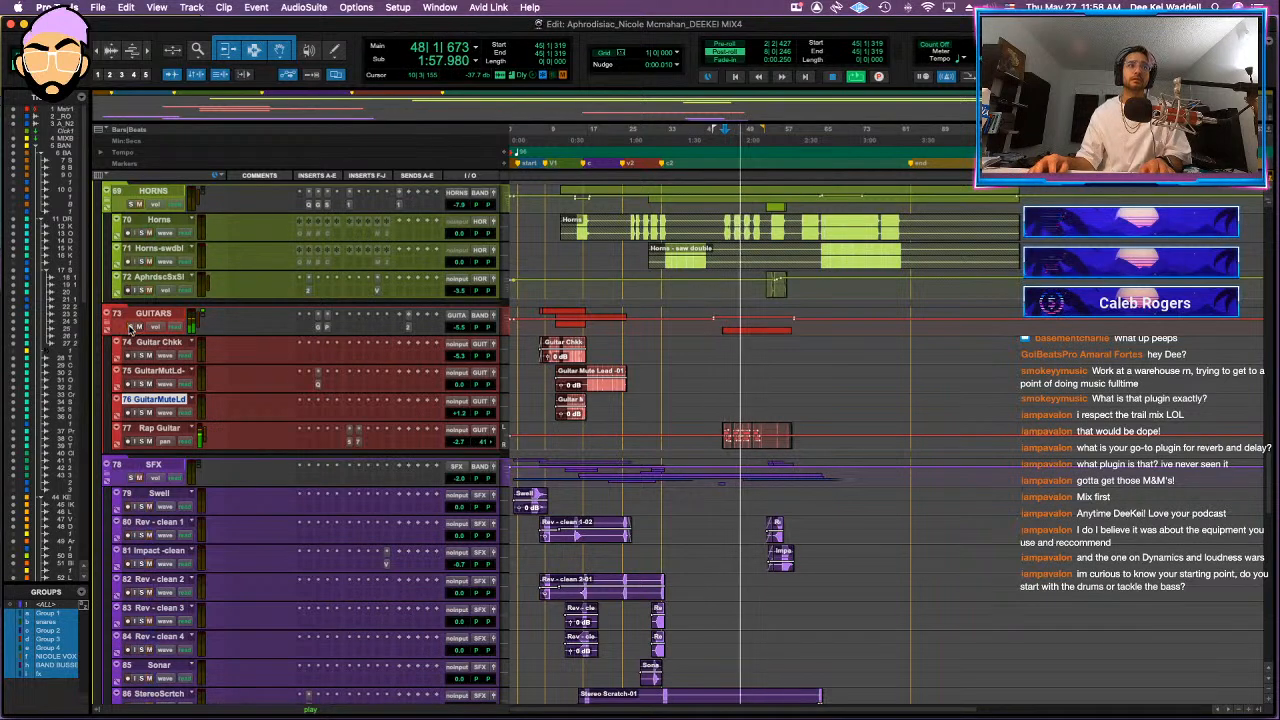
{"action": "left_click", "coordinate": [567, 330]}
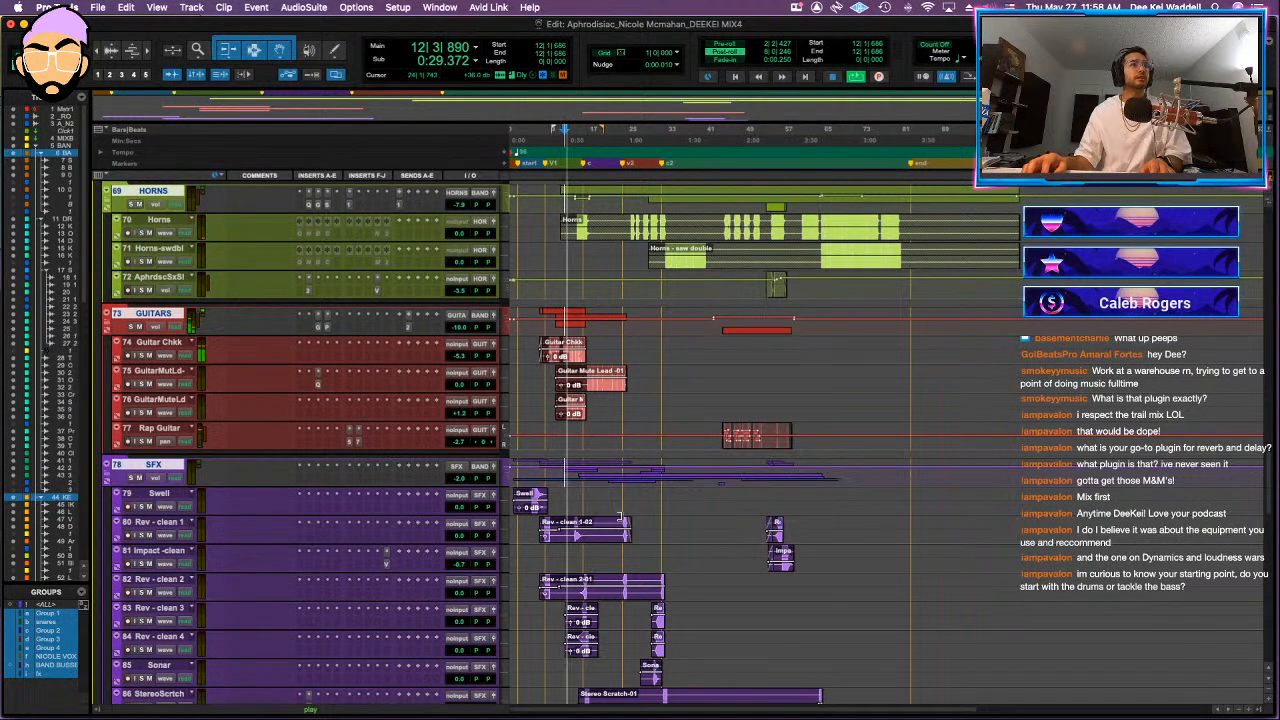
{"action": "scroll", "coordinate": [447, 546], "scroll_direction": "down", "scroll_amount": 5}
{"action": "key", "text": "space"}
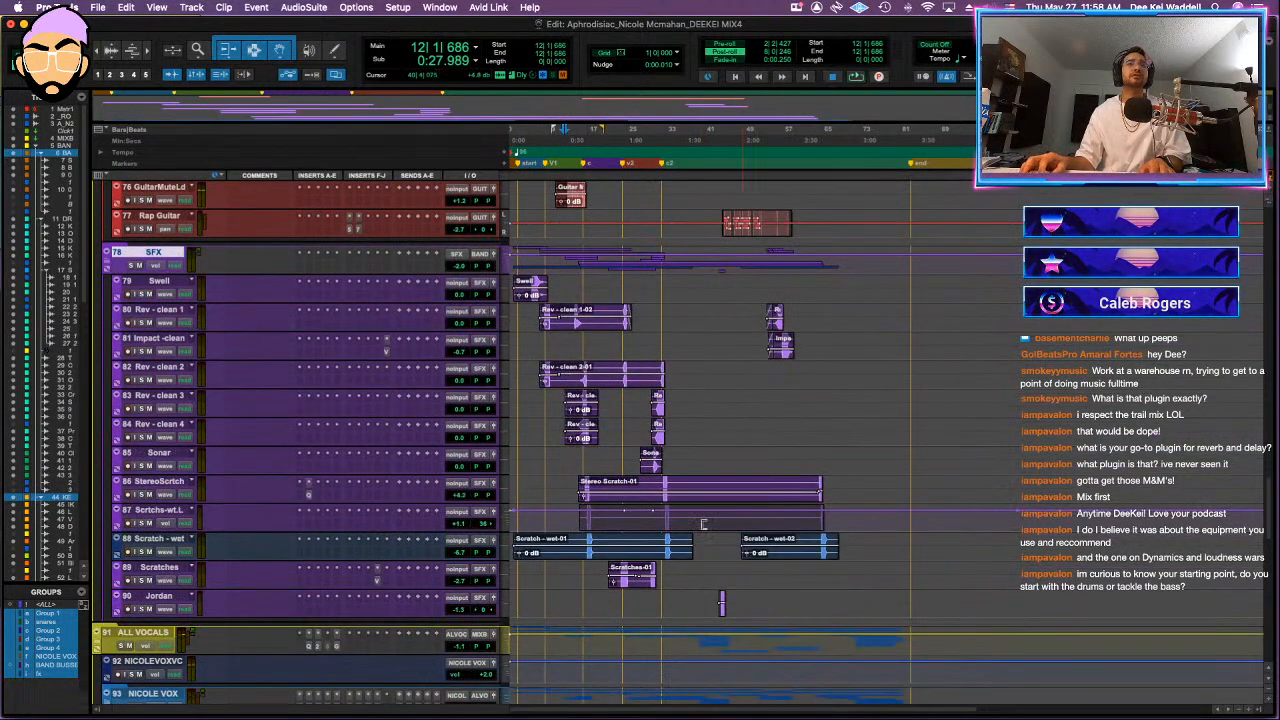
- Mute the ALL VOCALS track and play the instrumental from about bar 14
{"action": "left_click", "coordinate": [577, 458]}
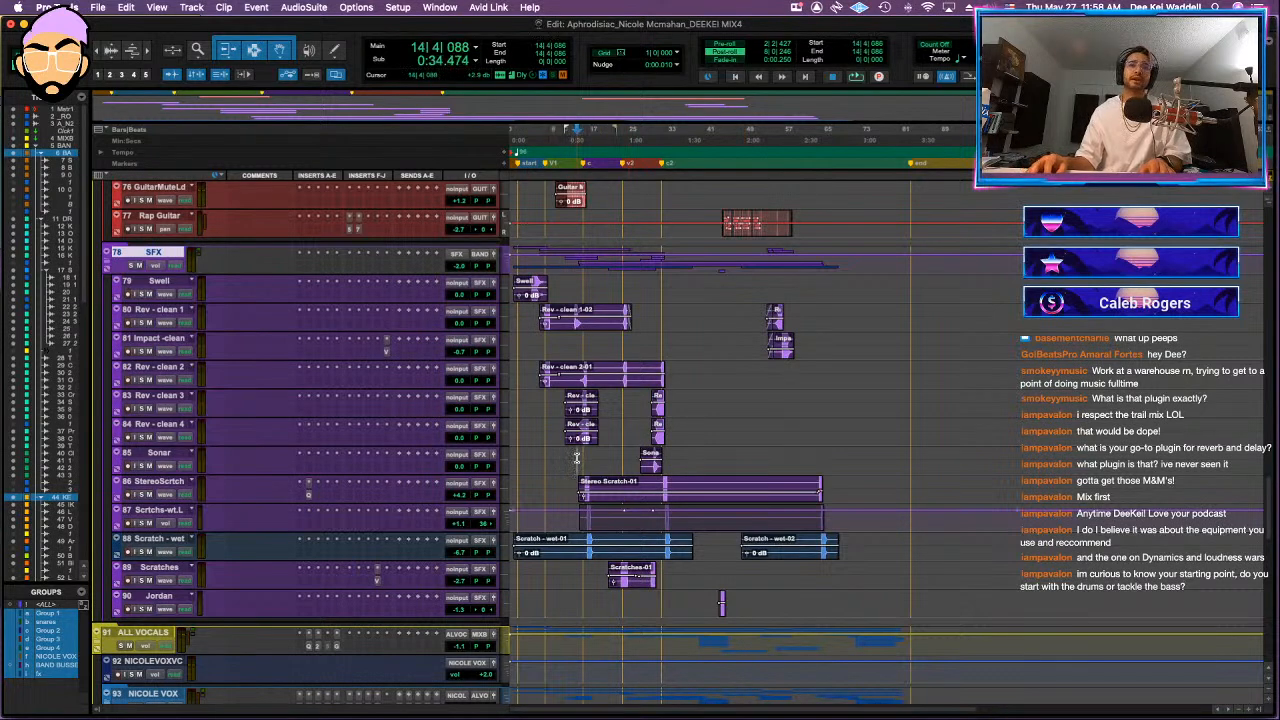
{"action": "key", "text": "space"}
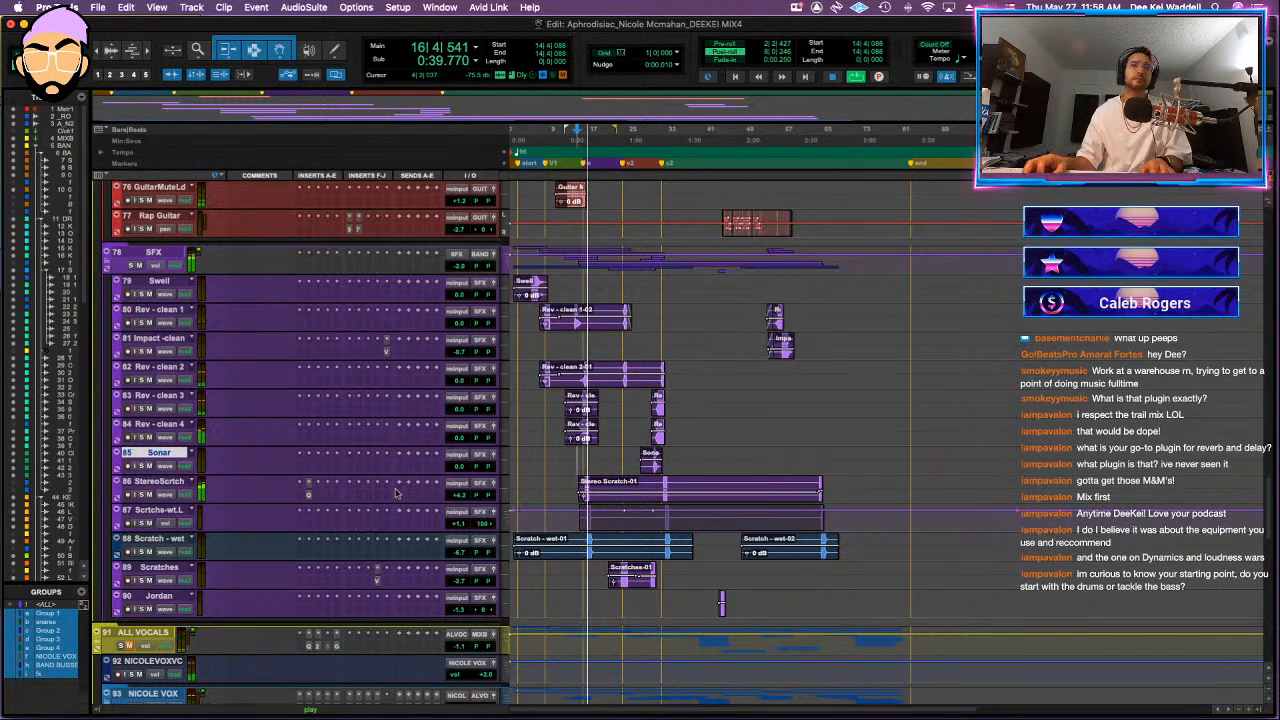
{"action": "scroll", "coordinate": [395, 493], "scroll_direction": "up", "scroll_amount": 10}
{"action": "scroll", "coordinate": [395, 493], "scroll_direction": "up", "scroll_amount": 5}
- Select the effect return tracks from VERB1 through 1/8 DELAY, then return to the top of the track list
{"action": "scroll", "coordinate": [300, 475], "scroll_direction": "down", "scroll_amount": 15}
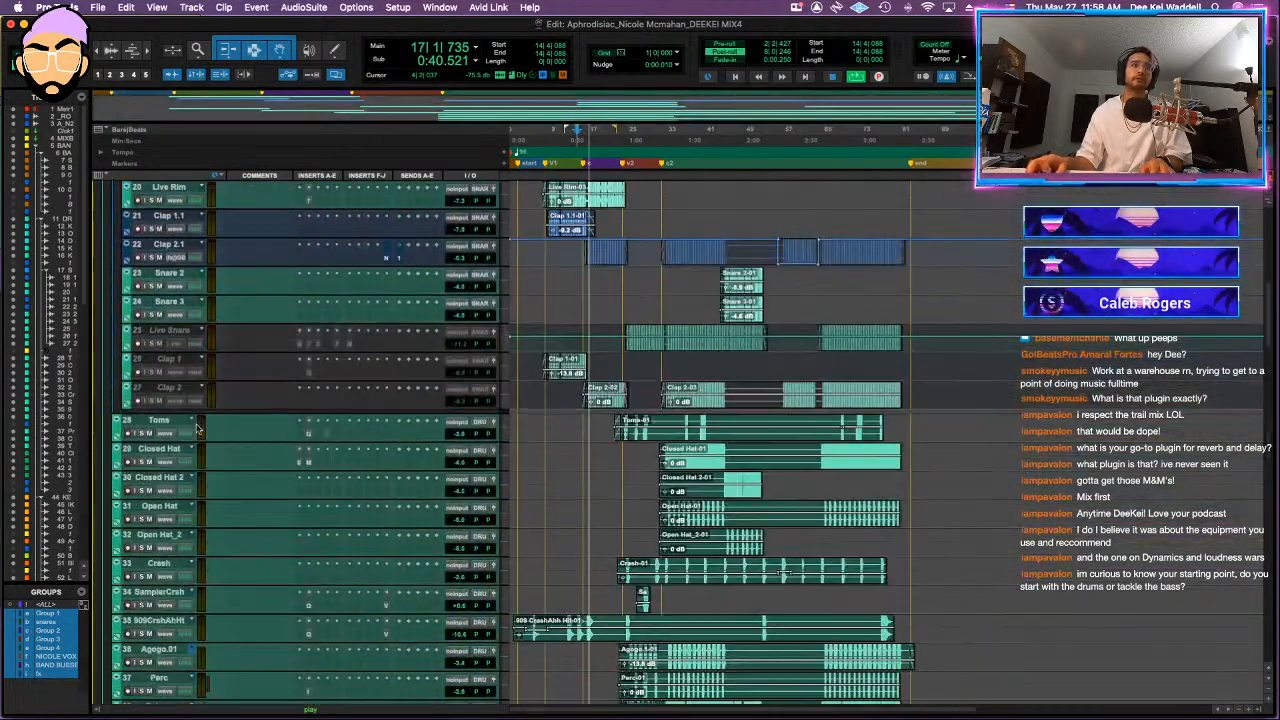
{"action": "scroll", "coordinate": [207, 460], "scroll_direction": "down", "scroll_amount": 10}
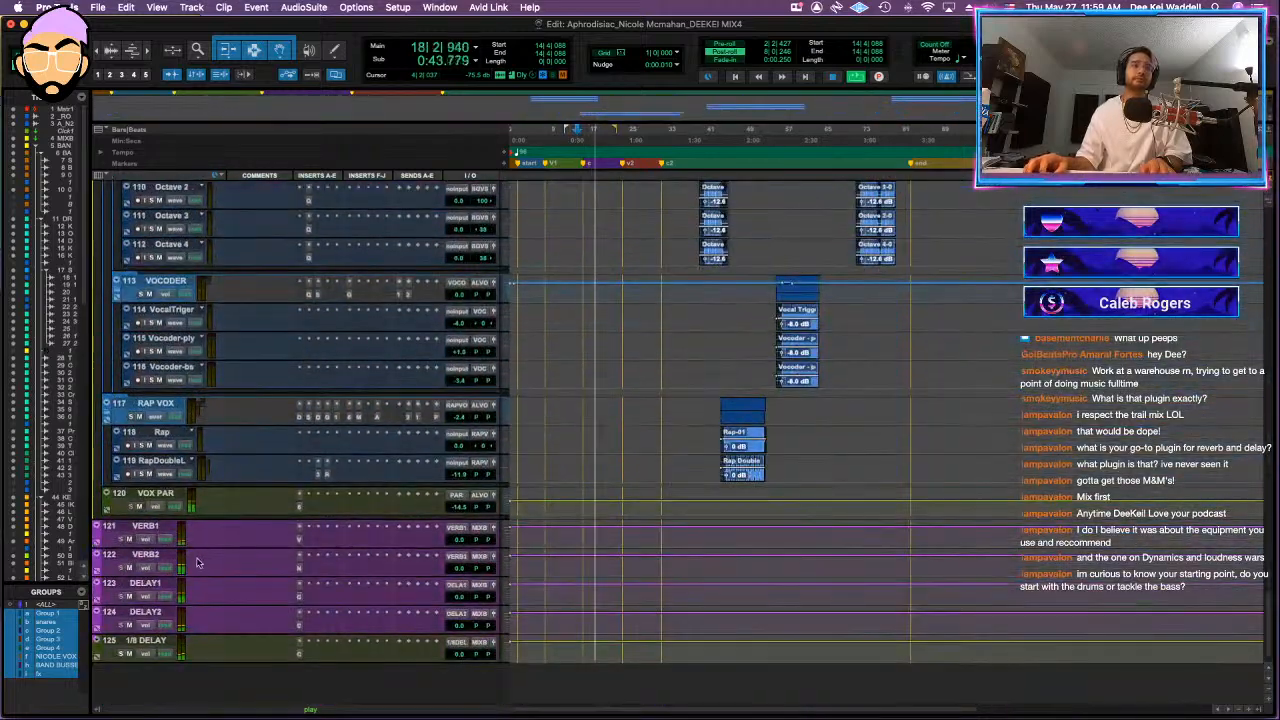
{"action": "left_click", "coordinate": [150, 527]}
{"action": "left_click", "coordinate": [146, 640], "text": "shift"}
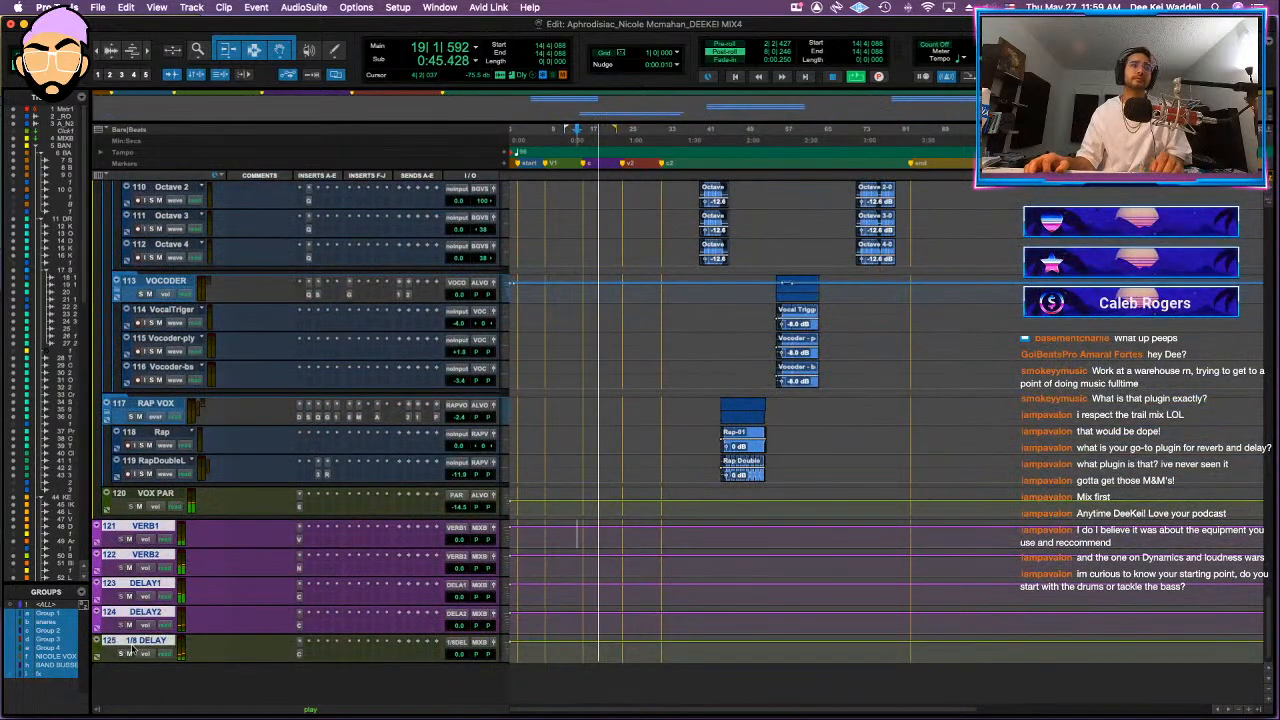
{"action": "scroll", "coordinate": [322, 373], "scroll_direction": "up", "scroll_amount": 20}
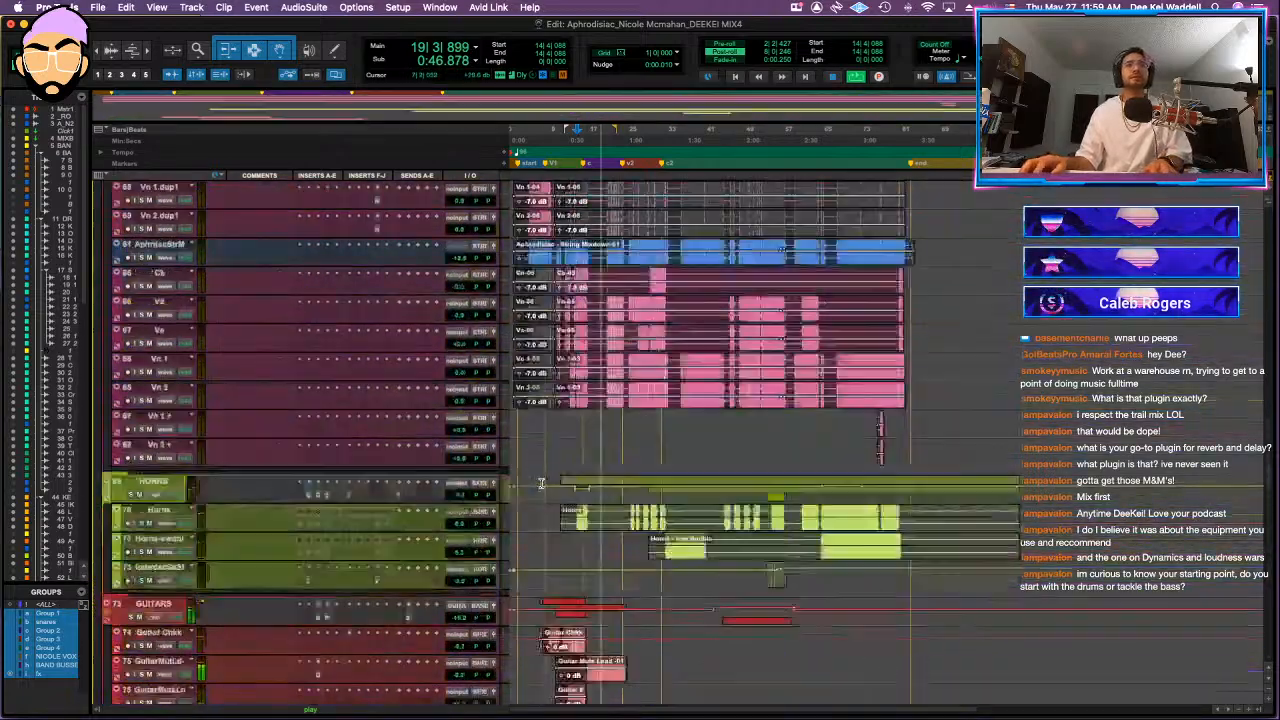
{"action": "scroll", "coordinate": [322, 373], "scroll_direction": "up", "scroll_amount": 10}
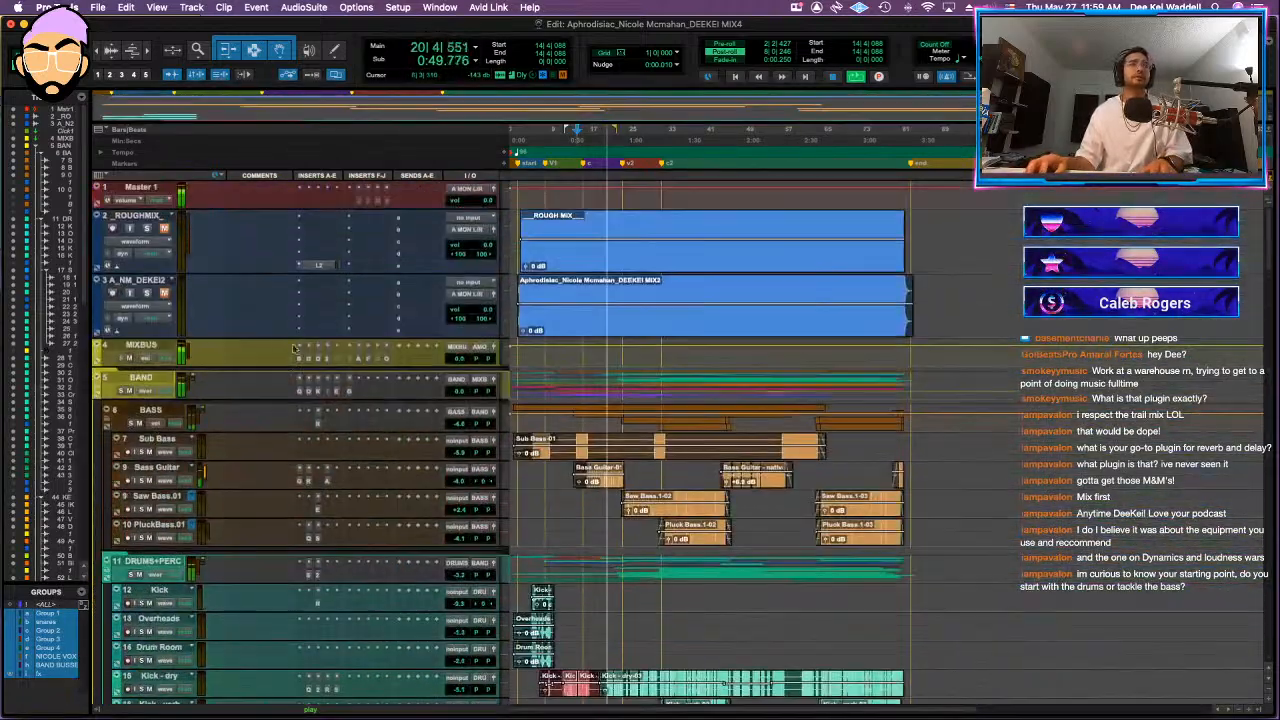
- Stop playback, replay the instrumental briefly from about bar 5, and stop again
{"action": "key", "text": "space"}
{"action": "left_click", "coordinate": [531, 416]}
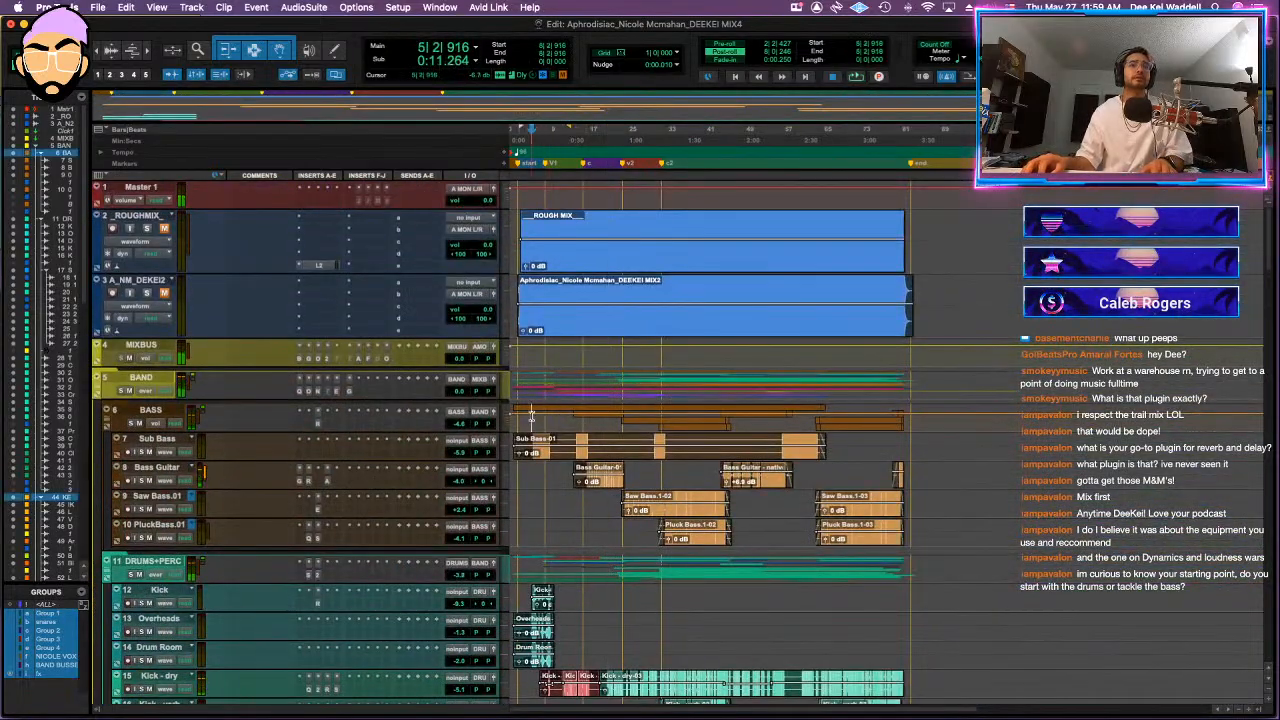
{"action": "key", "text": "space"}
{"action": "key", "text": "space"}
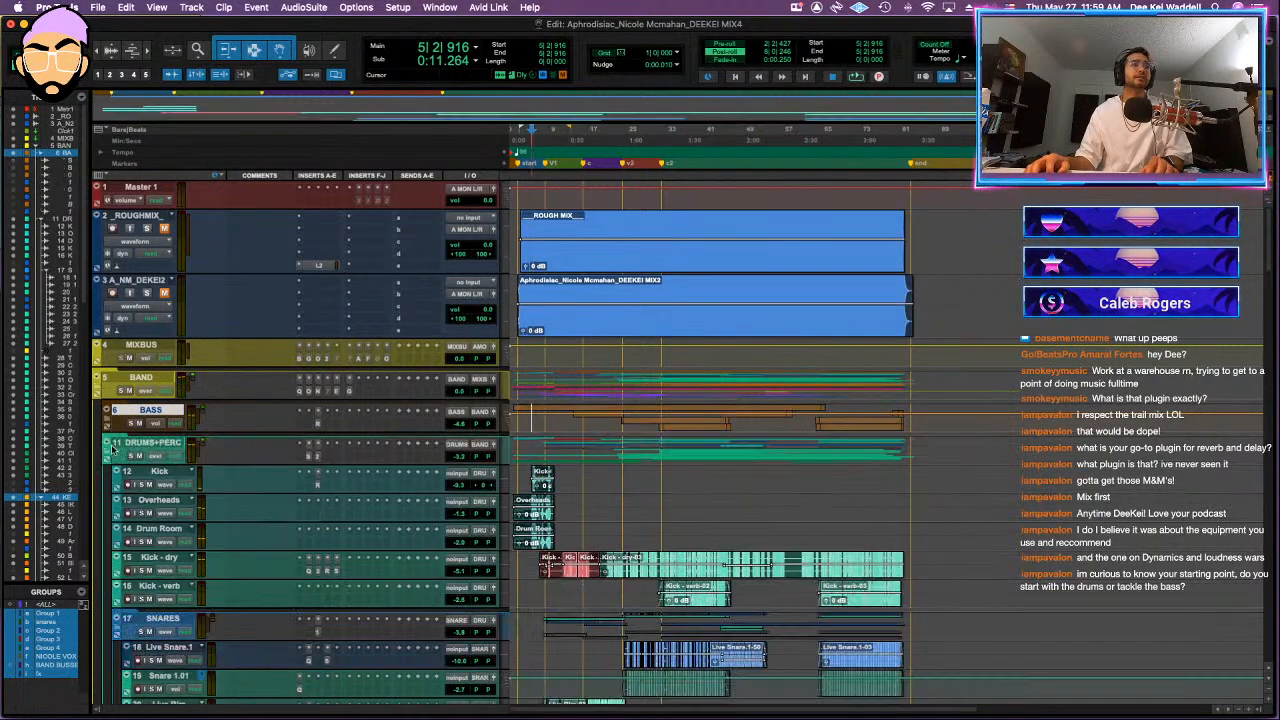
- Collapse the BASS, DRUMS+PERCS, KEYS, STRINGS and HORNS folder tracks
{"action": "left_click", "coordinate": [106, 411]}
{"action": "left_click", "coordinate": [107, 444]}
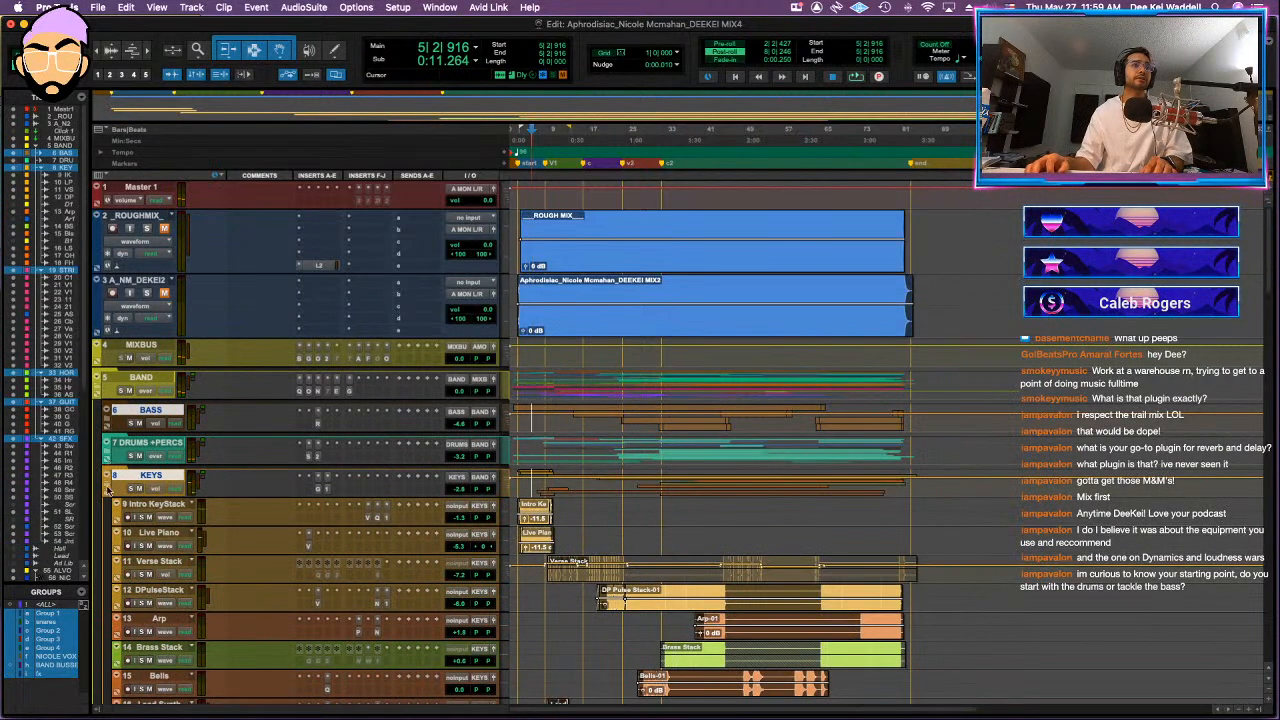
{"action": "left_click", "coordinate": [107, 477]}
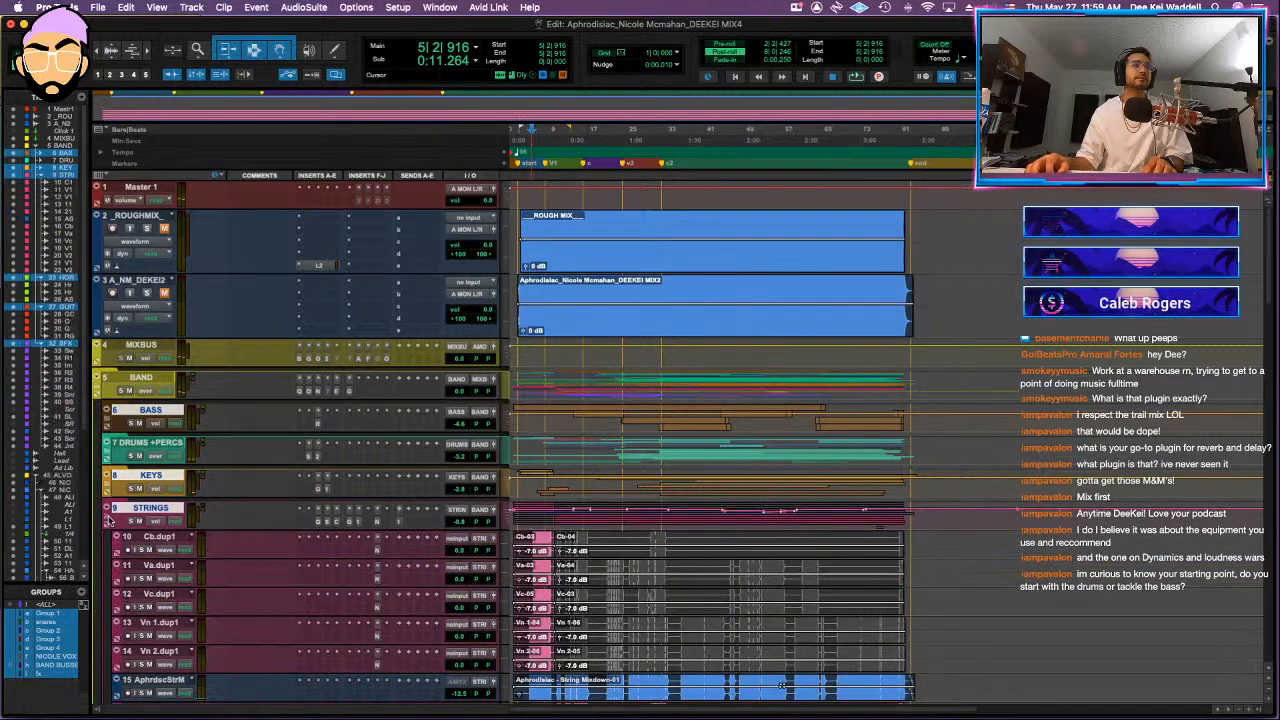
{"action": "left_click", "coordinate": [106, 508]}
{"action": "left_click", "coordinate": [106, 542]}
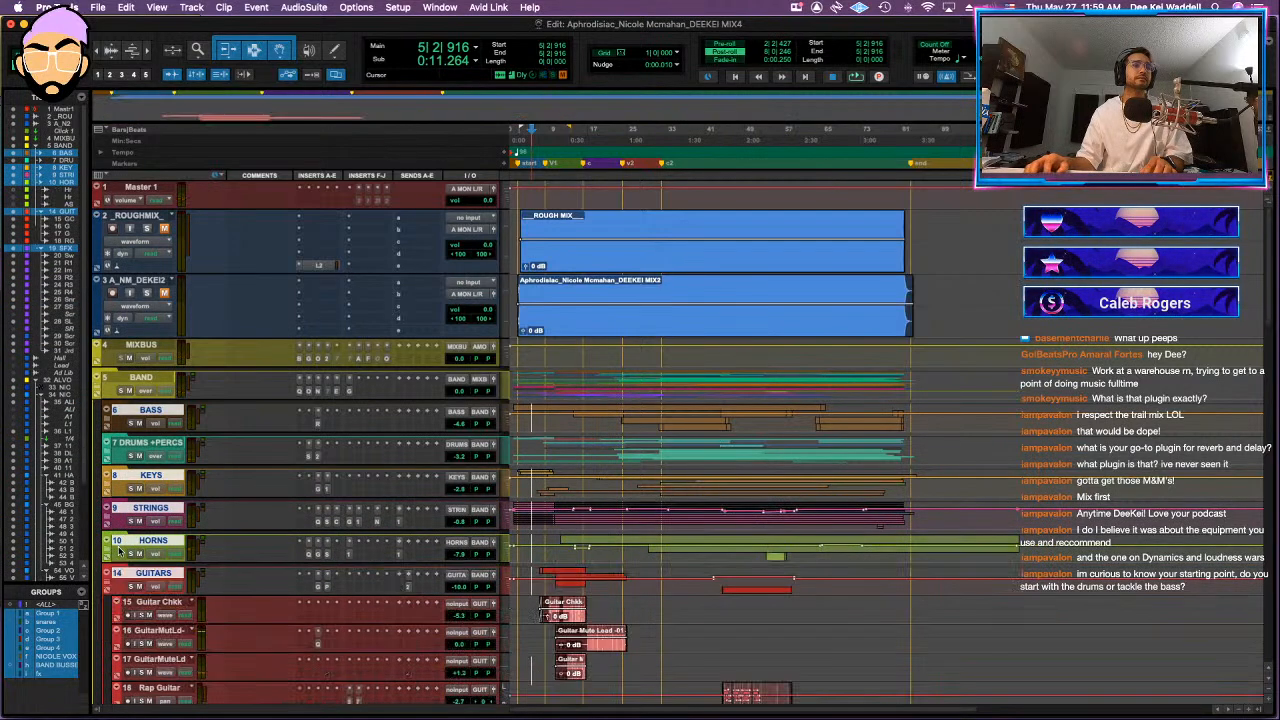
{"action": "scroll", "coordinate": [278, 387], "scroll_direction": "down", "scroll_amount": 3}
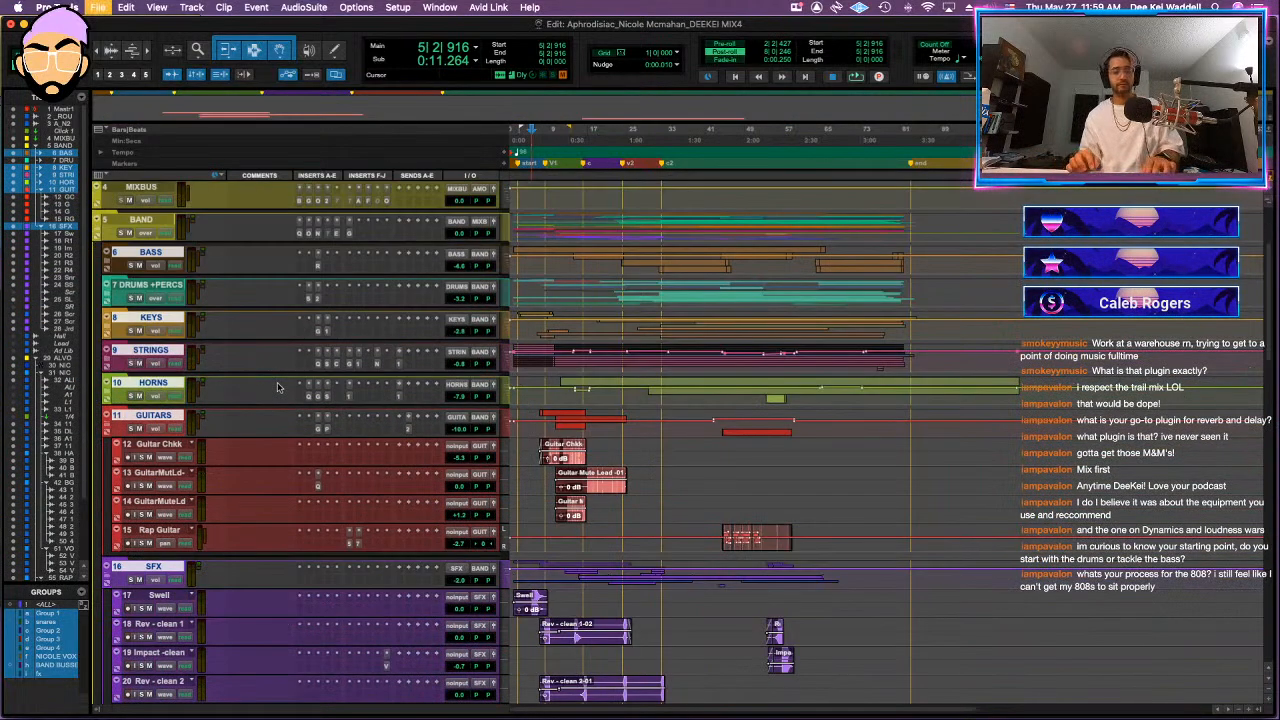
- Save the session as a new copy with DEMO added after MIX4 in its file name
{"action": "key", "text": "super+shift+s"}
{"action": "key", "text": "Right"}
{"action": "type", "text": "DM"}
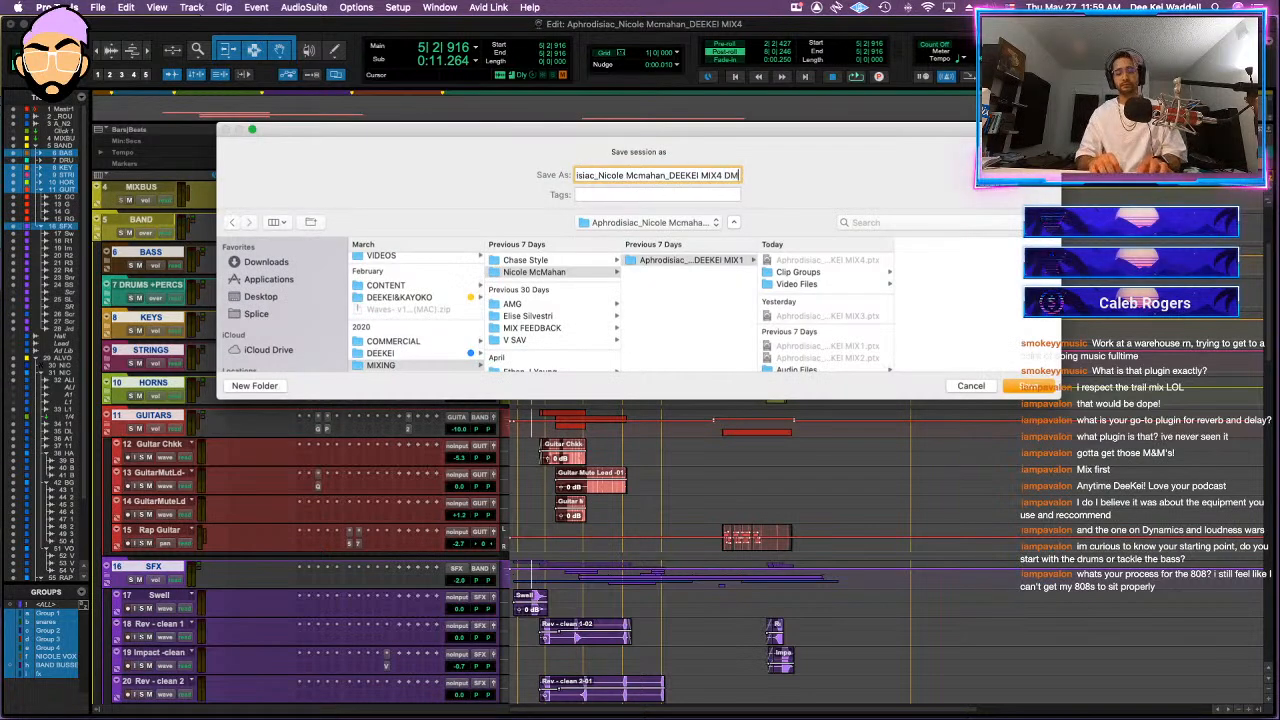
{"action": "type", "text": "EO"}
{"action": "key", "text": "Return"}
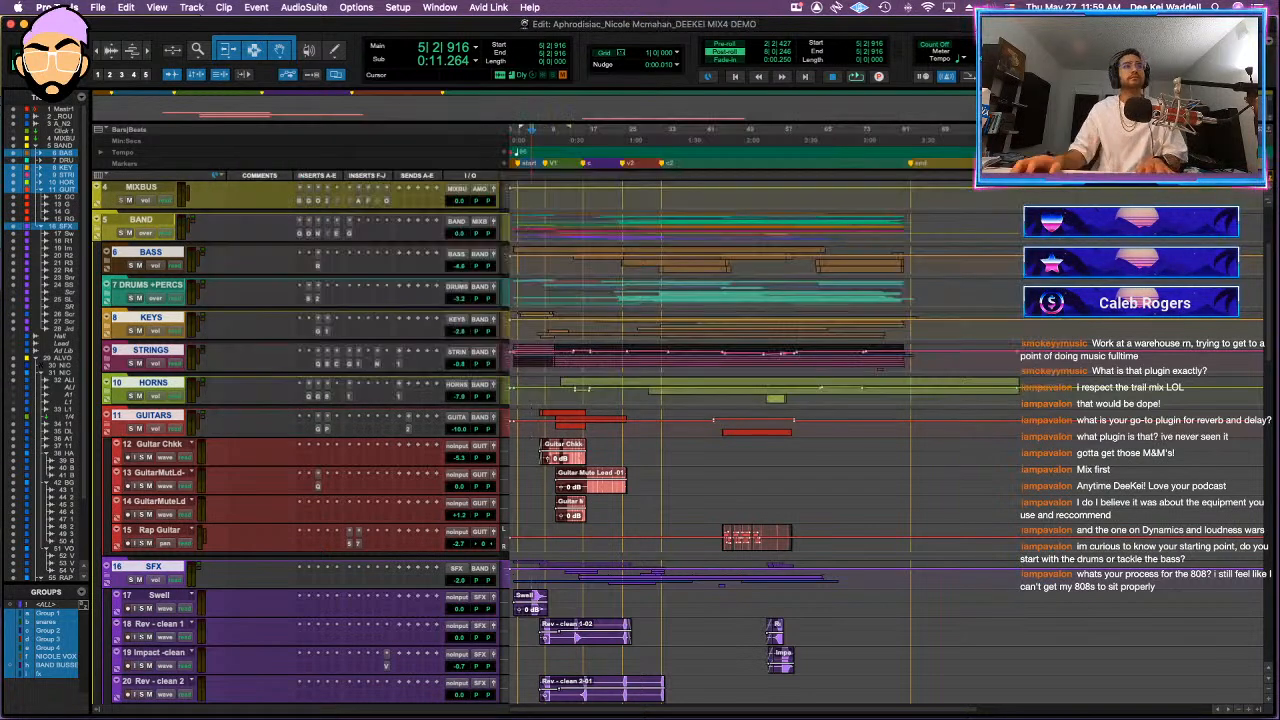
- Collapse the GUITARS and SFX folder tracks so only their main rows remain above ALL VOCALS
{"action": "left_click", "coordinate": [106, 418]}
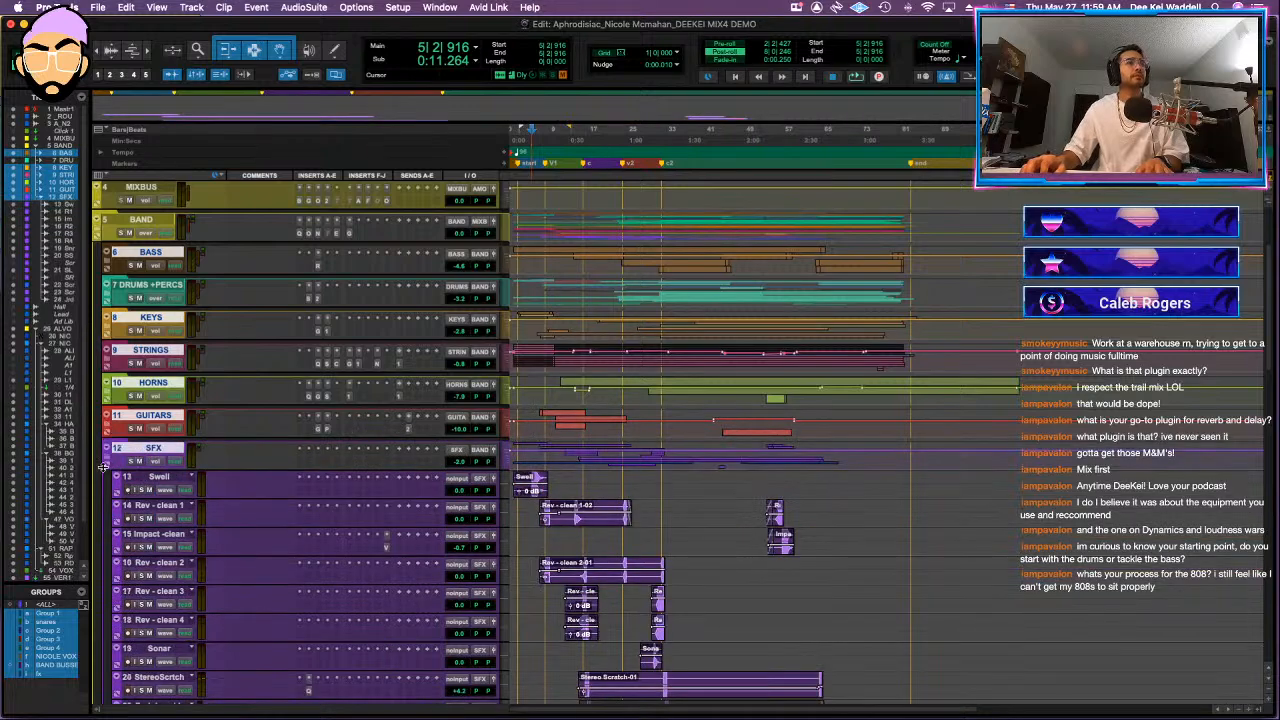
{"action": "left_click", "coordinate": [107, 452]}
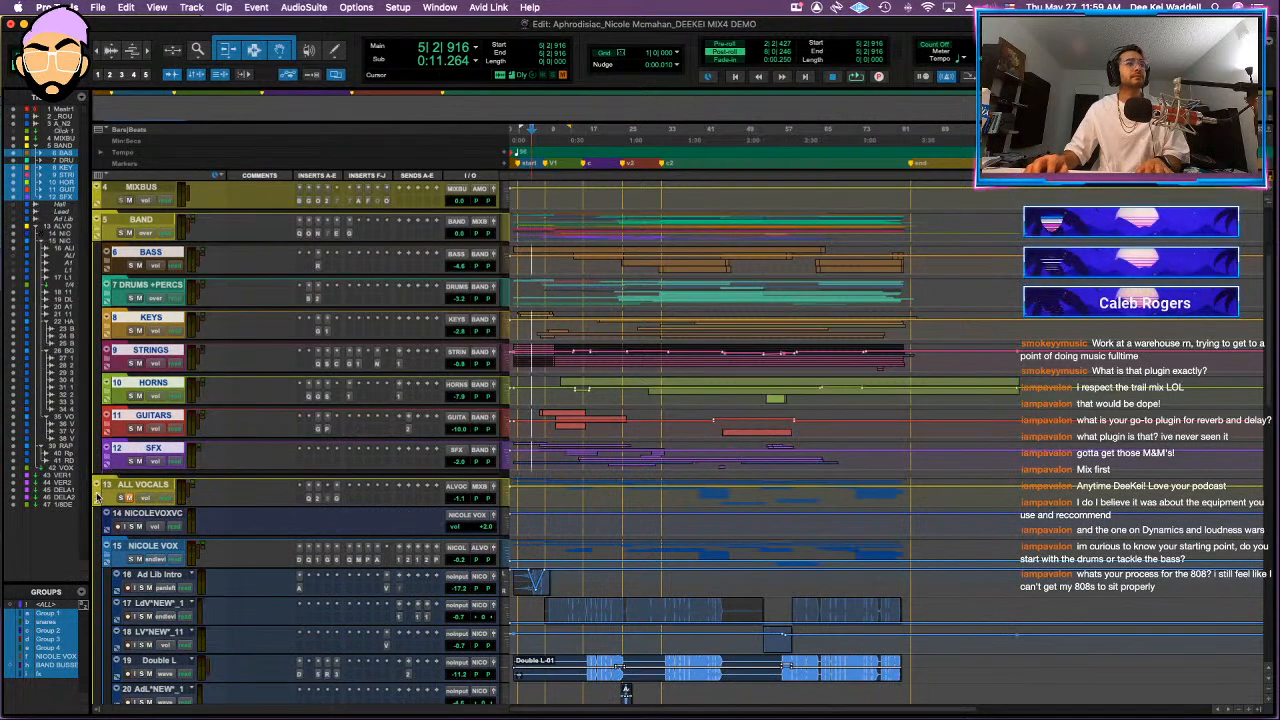
{"action": "left_click", "coordinate": [97, 486]}
{"action": "left_click", "coordinate": [97, 486]}
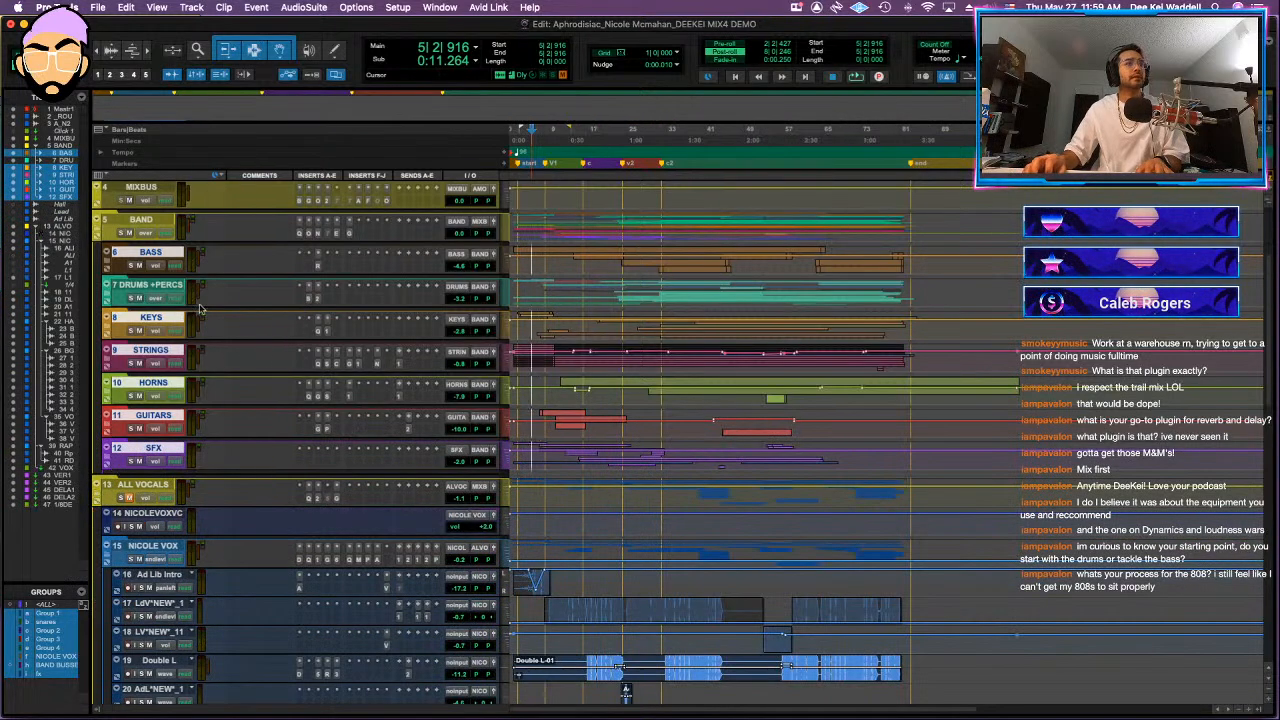
- Select the folder tracks from BASS through SFX, mute all of them except BASS, and expand the BASS folder
{"action": "left_click", "coordinate": [150, 285]}
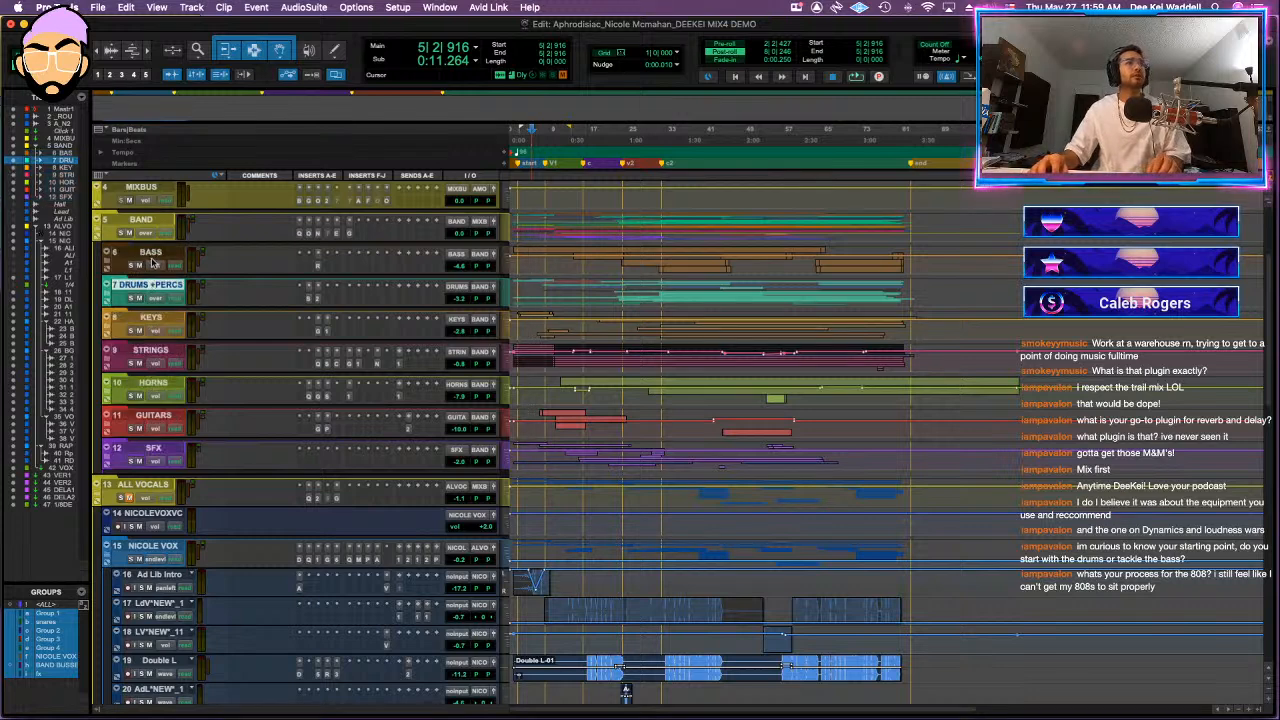
{"action": "left_click", "coordinate": [152, 254]}
{"action": "left_click", "coordinate": [149, 449], "text": "shift"}
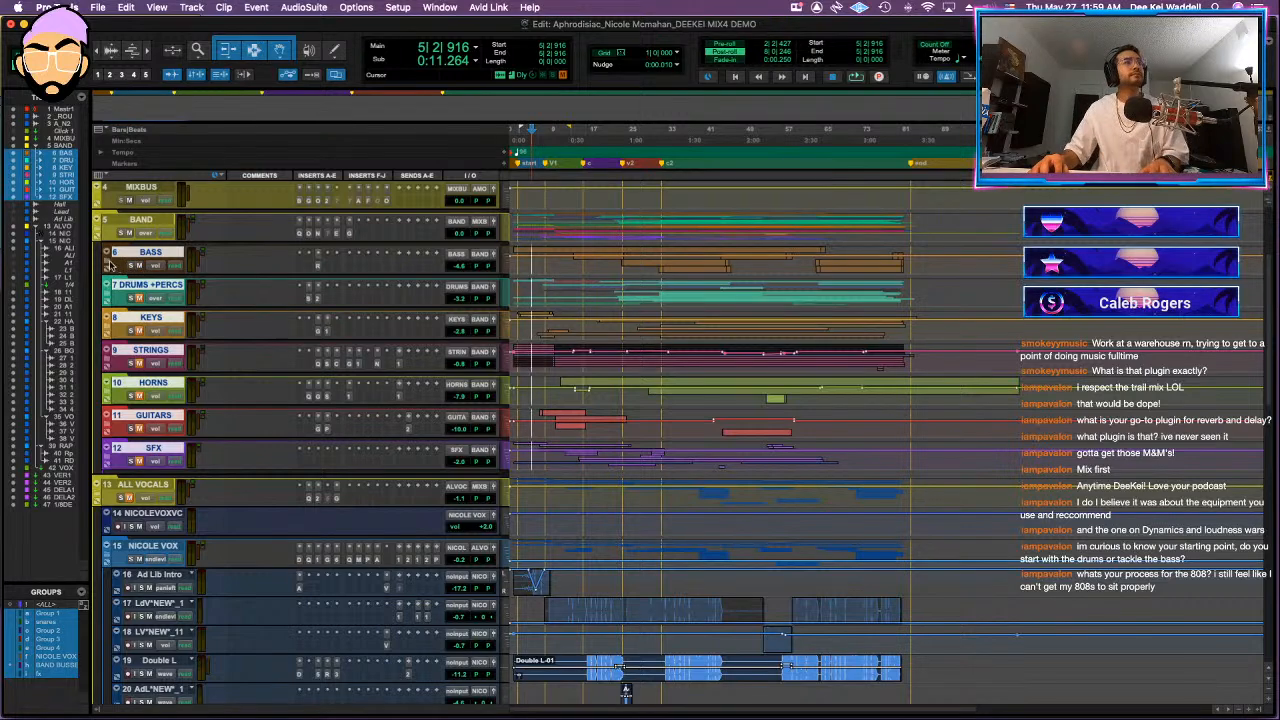
{"action": "left_click", "coordinate": [107, 253]}
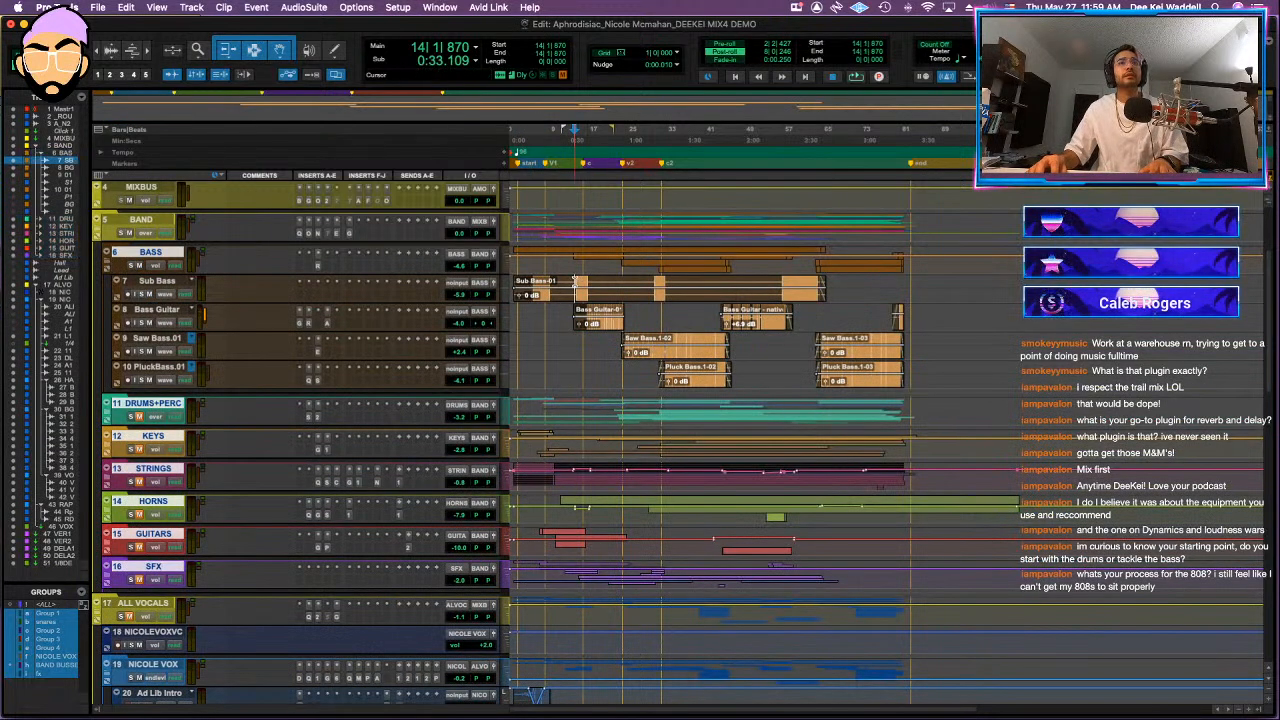
- Audition the BASS group from about bars 14, 25 and 19, highlighting its sub, guitar, saw and pluck tracks
{"action": "left_click", "coordinate": [152, 252]}
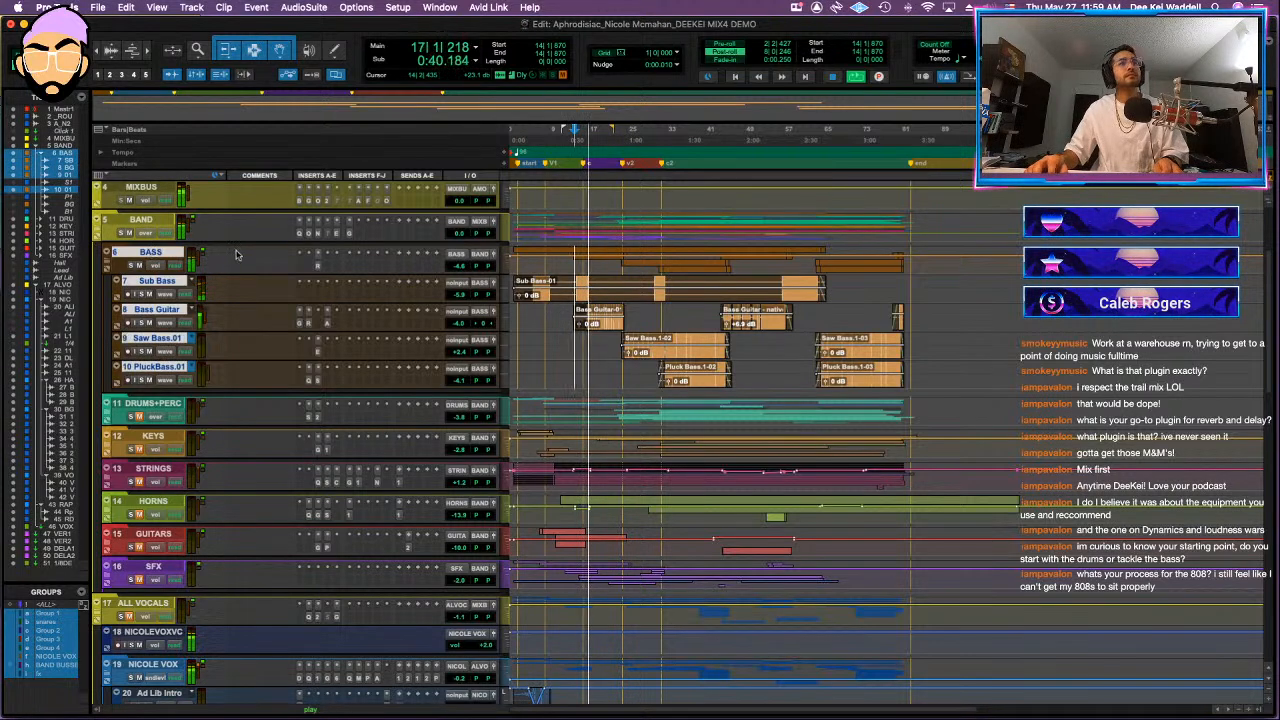
{"action": "left_click", "coordinate": [630, 313]}
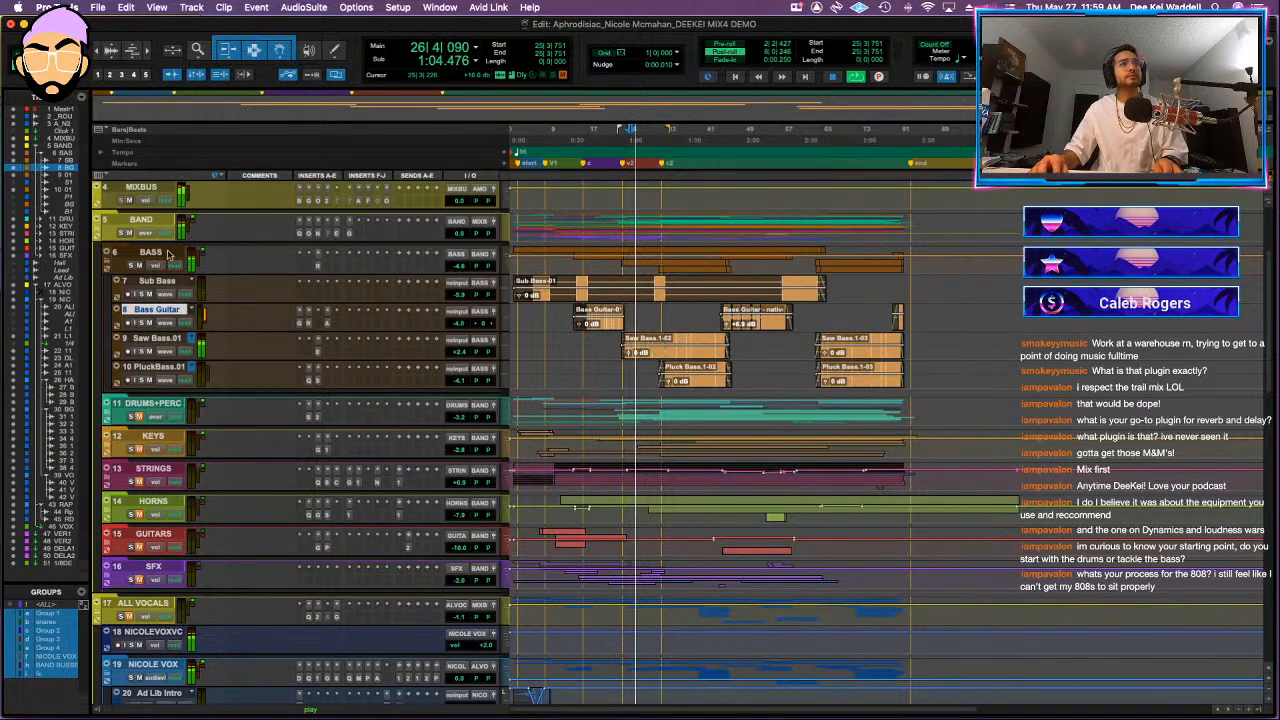
{"action": "left_click", "coordinate": [165, 366]}
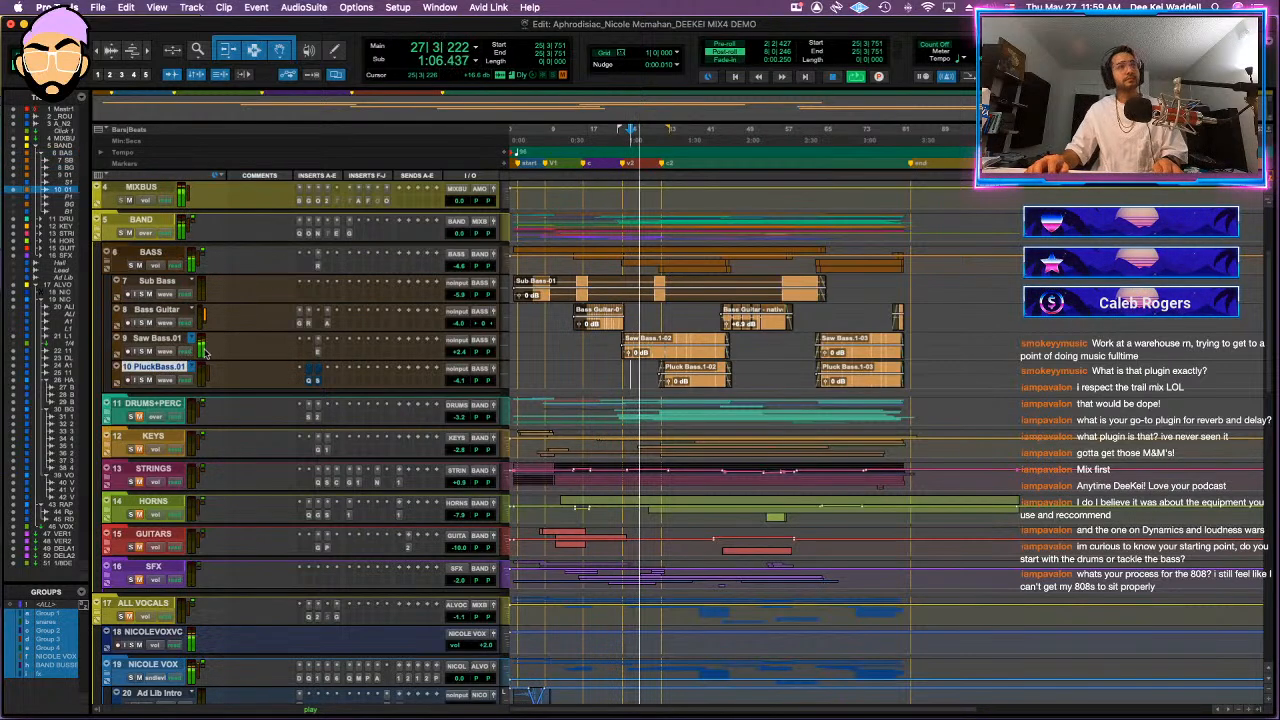
{"action": "left_click", "coordinate": [161, 253]}
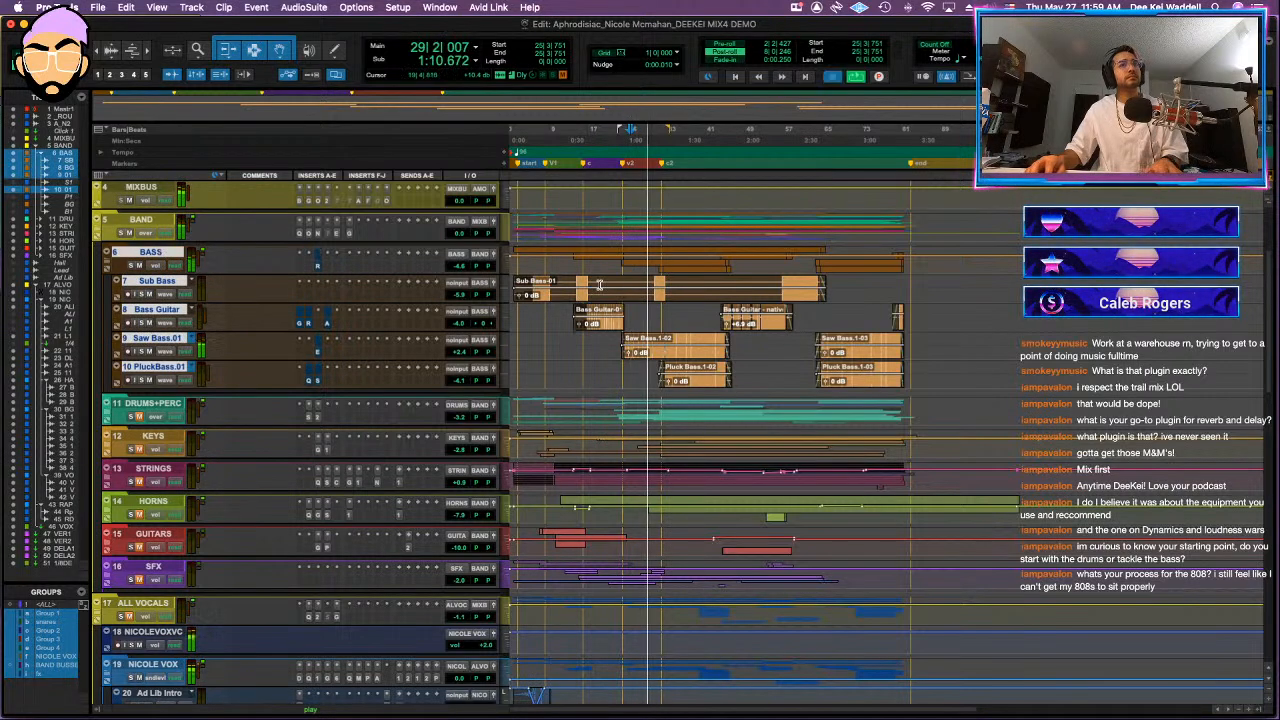
{"action": "left_click", "coordinate": [599, 285]}
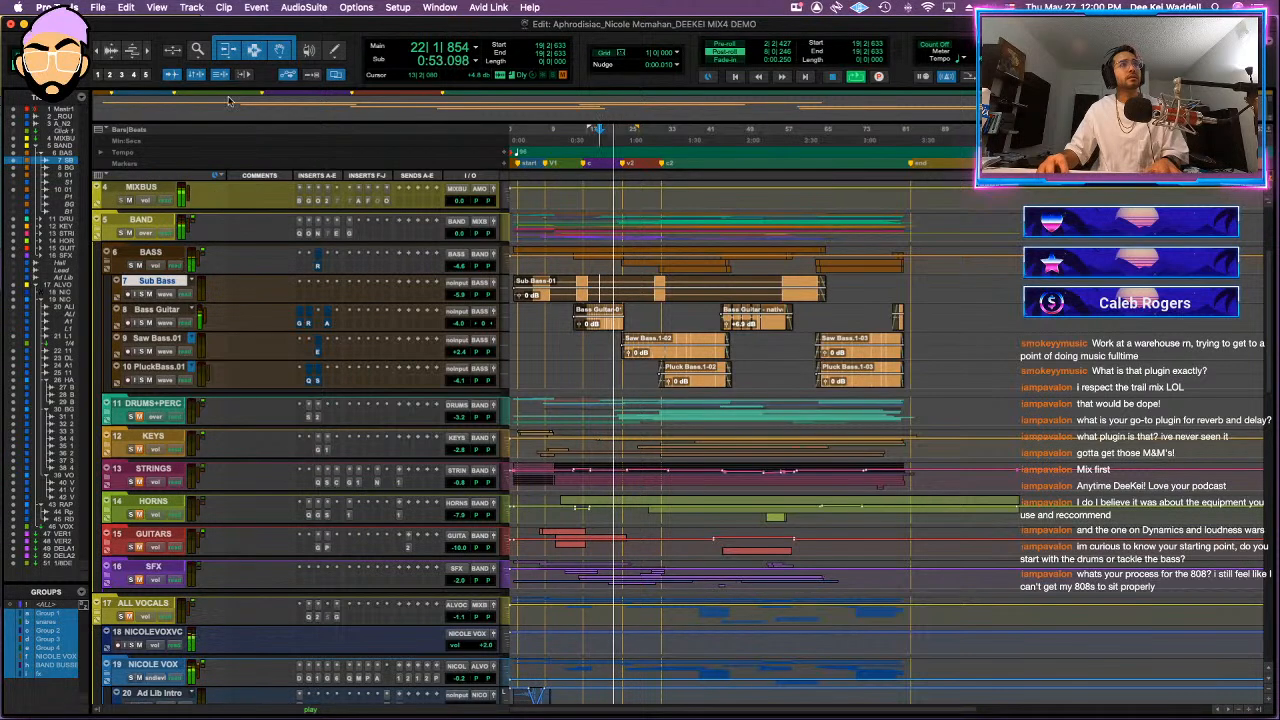
- Select the bass tracks, audition them from about bars 45 and 66, and collapse the BASS folder
{"action": "left_click", "coordinate": [150, 252]}
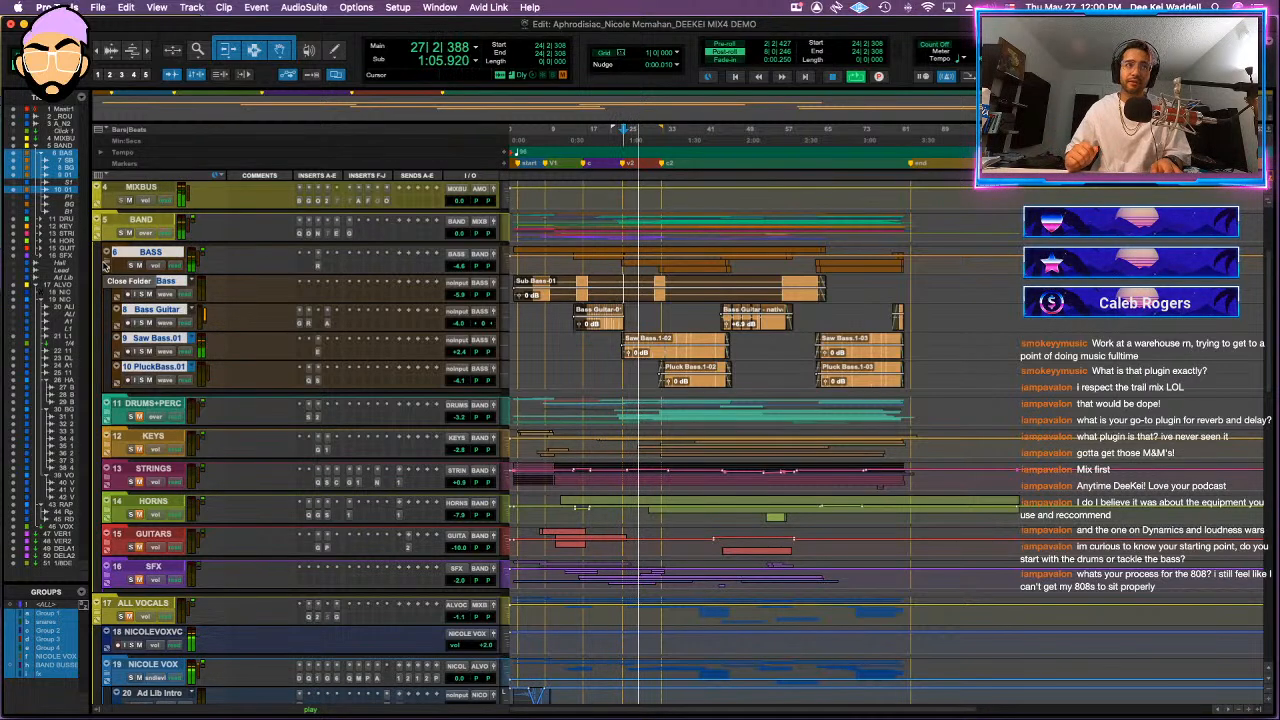
{"action": "left_click", "coordinate": [726, 283]}
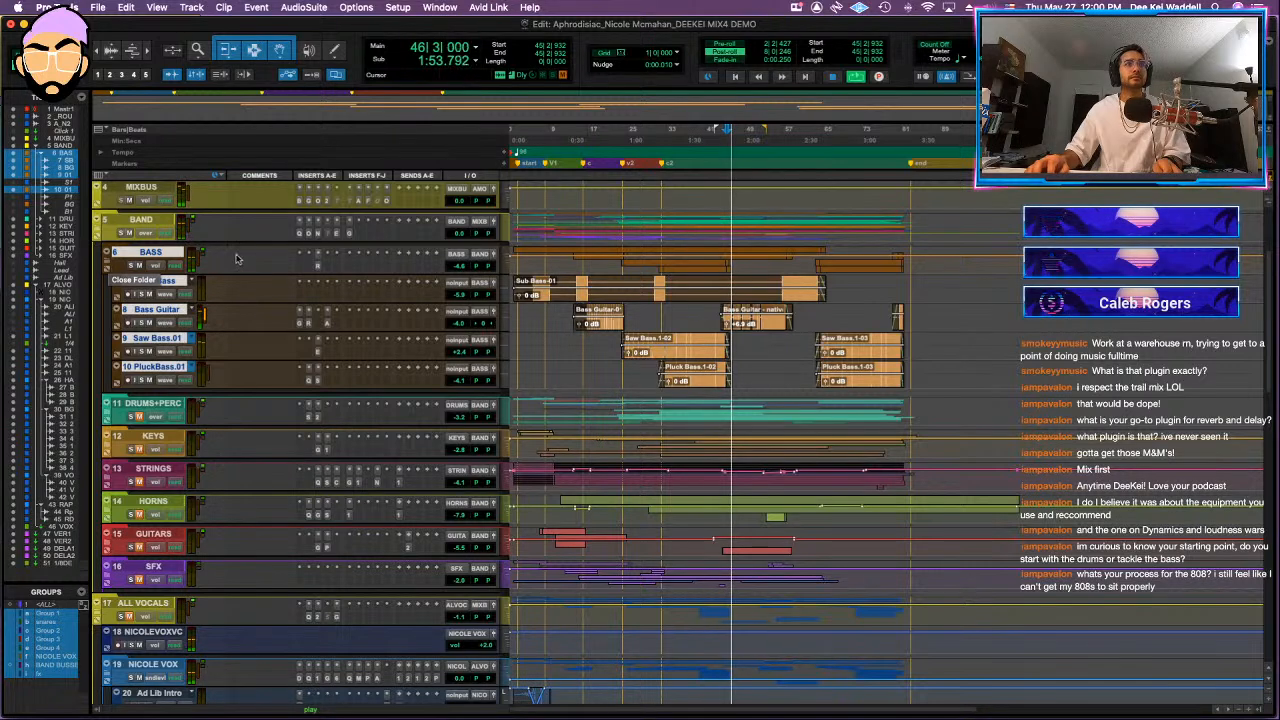
{"action": "left_click", "coordinate": [829, 313]}
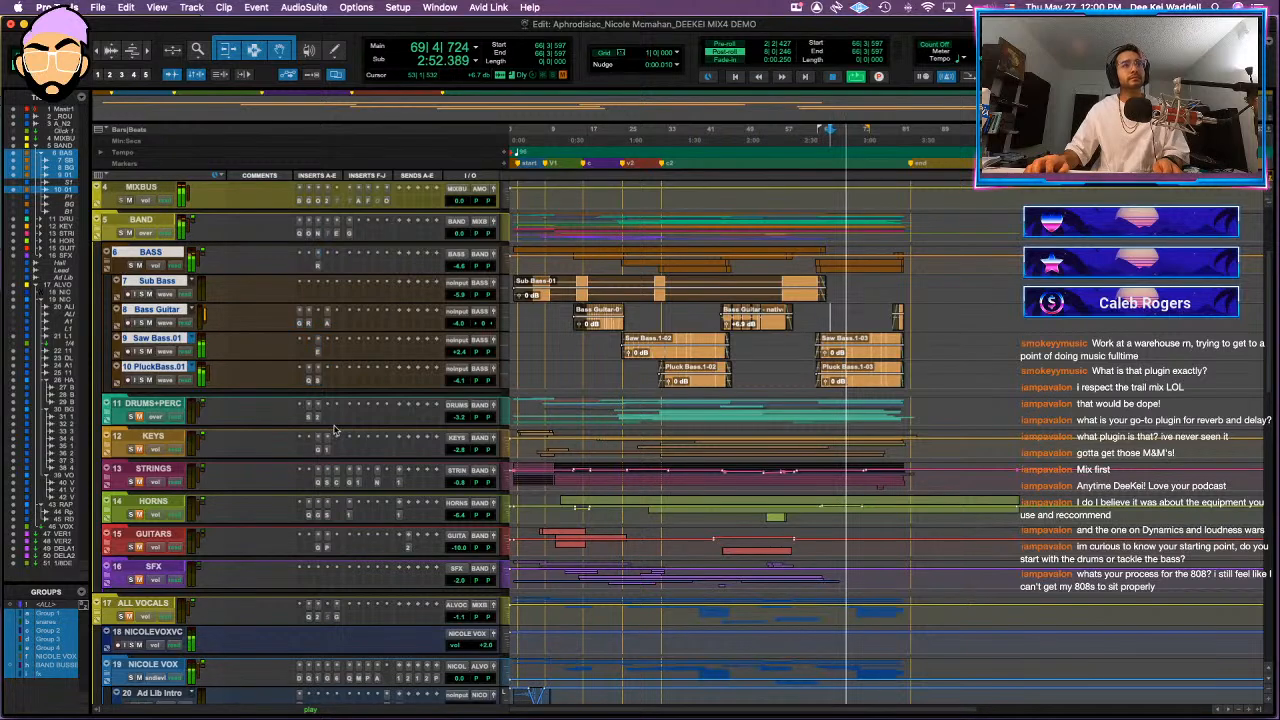
{"action": "left_click", "coordinate": [107, 256]}
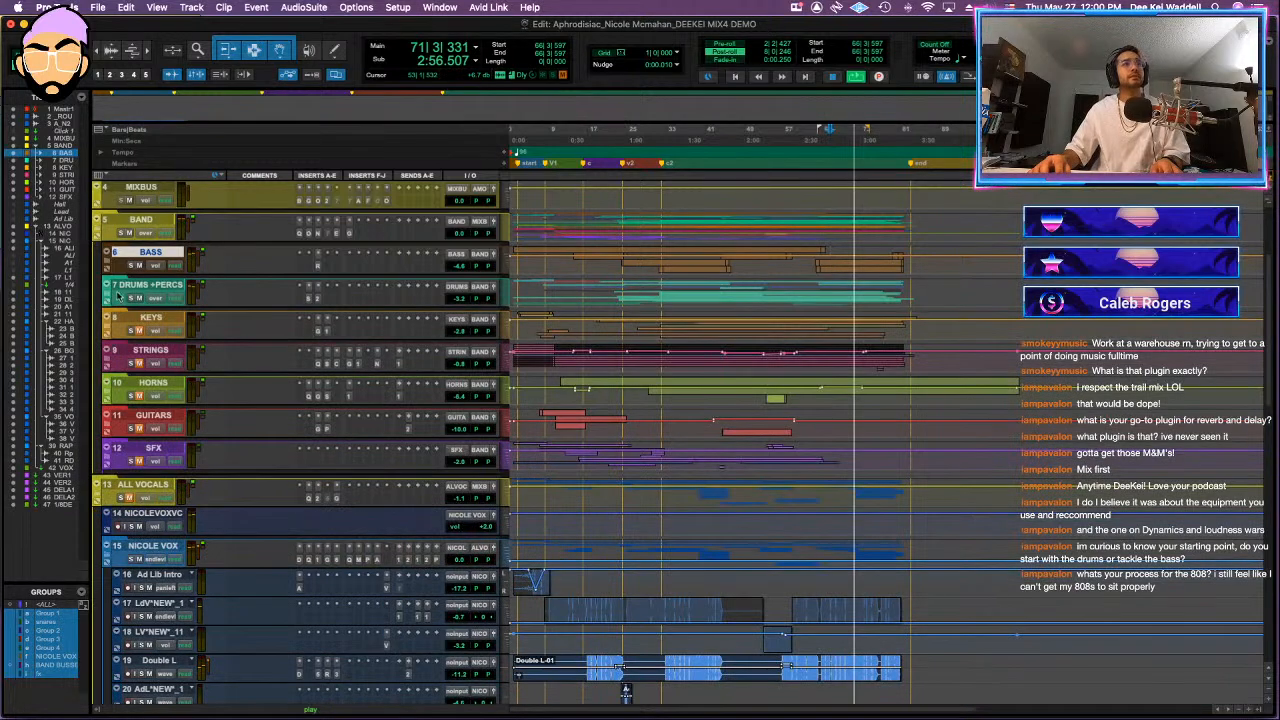
- Unmute and expand DRUMS+PERCS, select and look through its tracks while playing with the bass, and collapse the folder
{"action": "left_click", "coordinate": [108, 290]}
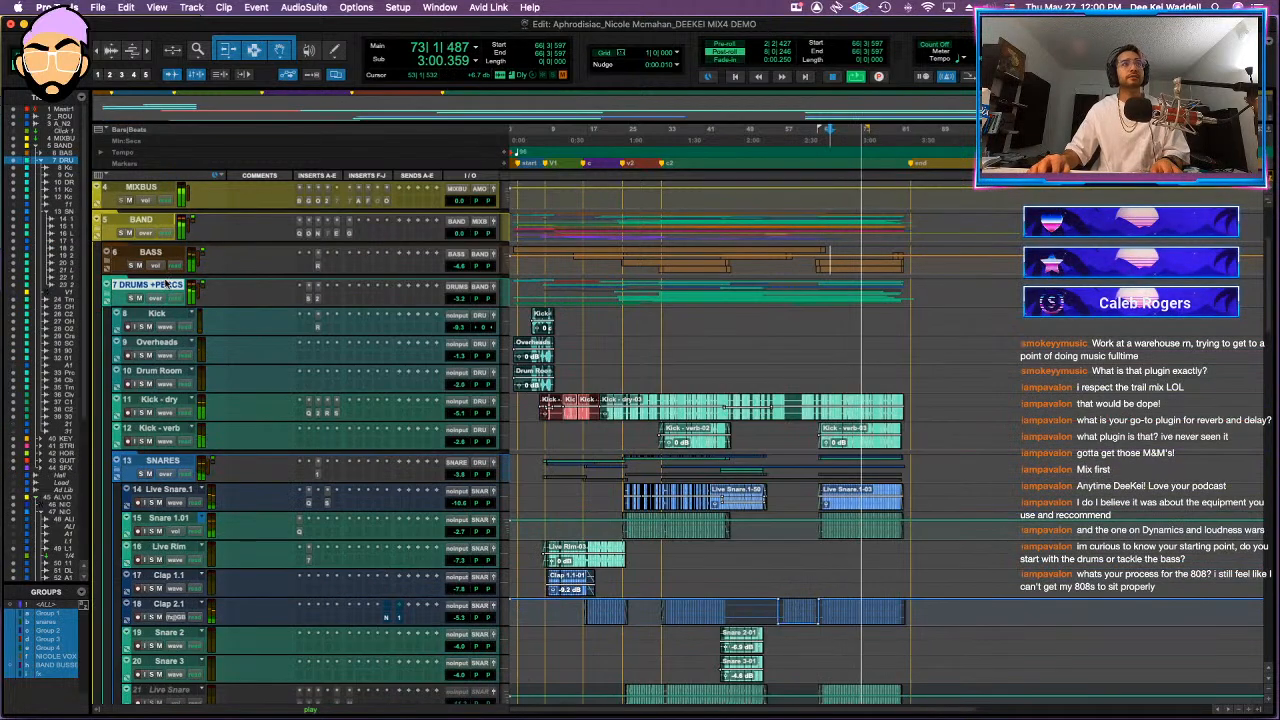
{"action": "scroll", "coordinate": [138, 284], "scroll_direction": "down", "scroll_amount": 15}
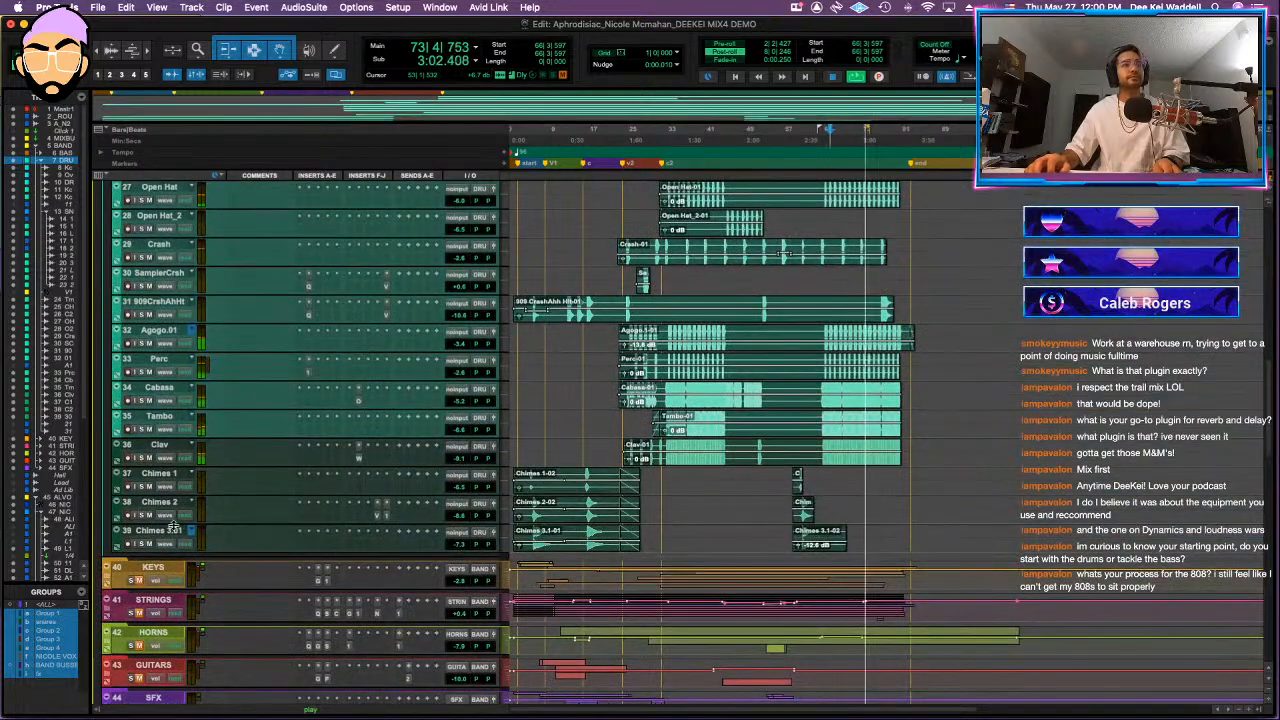
{"action": "scroll", "coordinate": [175, 528], "scroll_direction": "up", "scroll_amount": 10}
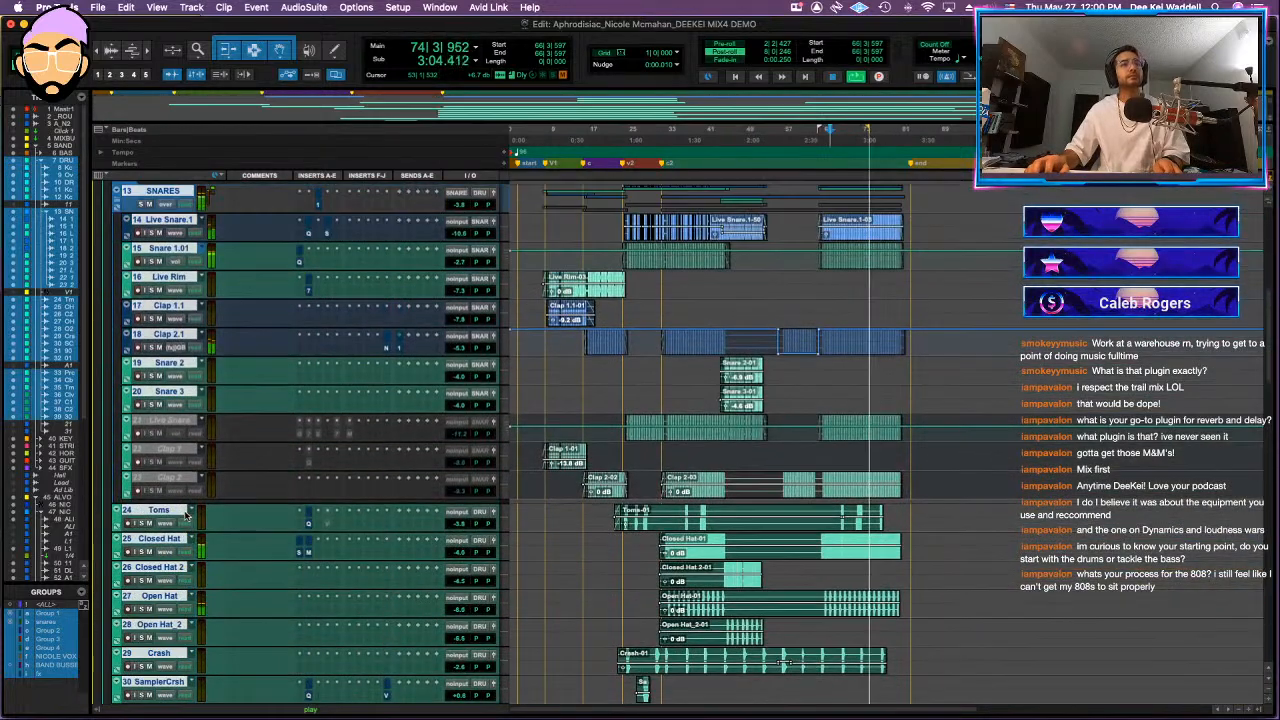
{"action": "scroll", "coordinate": [185, 513], "scroll_direction": "up", "scroll_amount": 6}
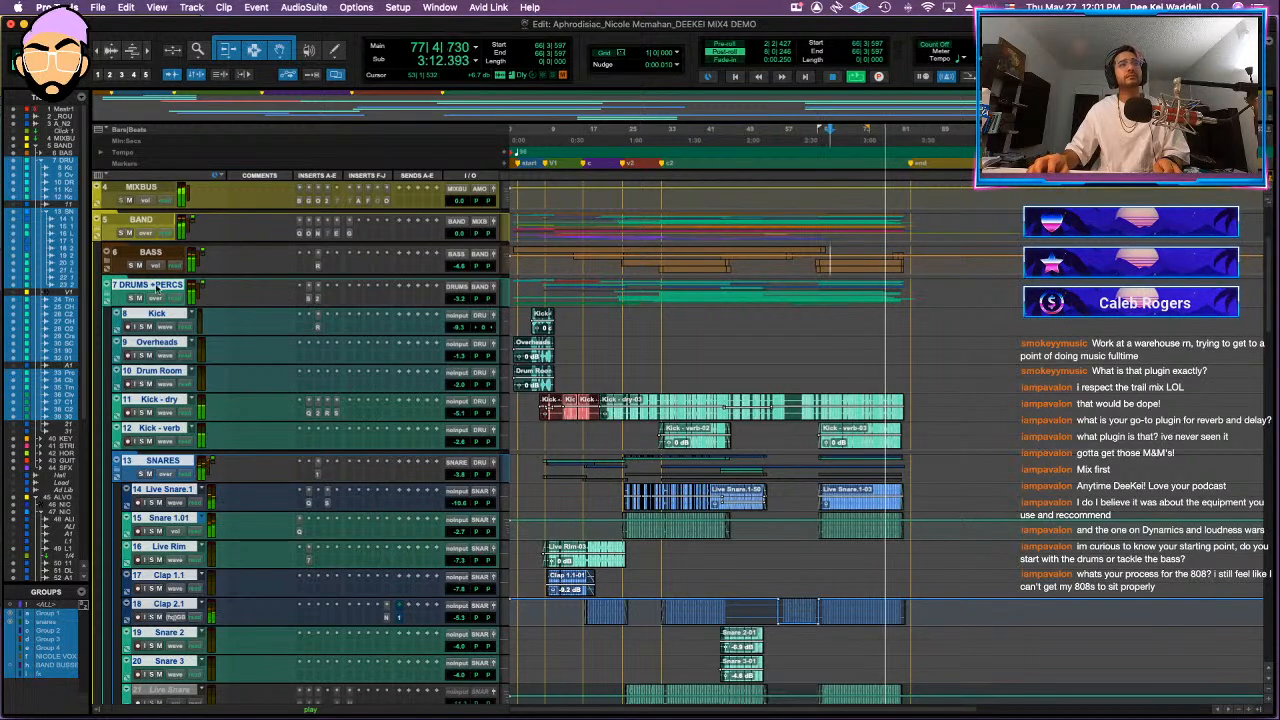
{"action": "left_click", "coordinate": [107, 290]}
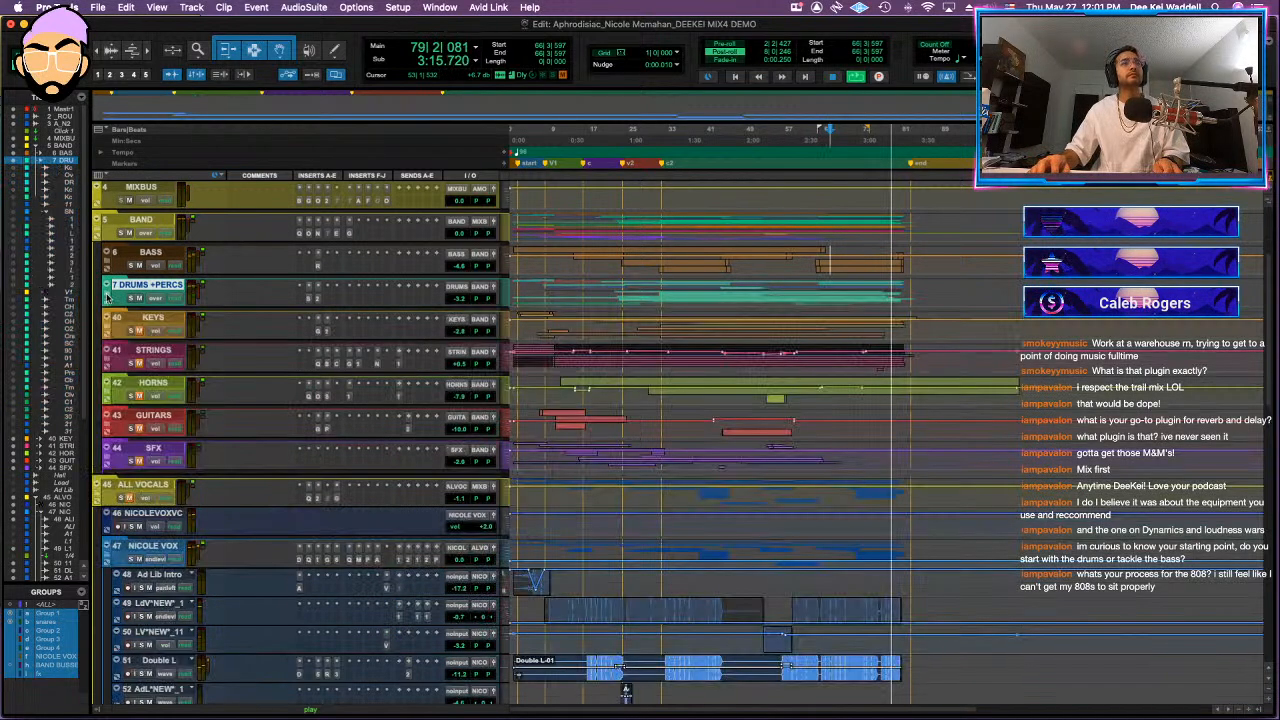
- Unmute and expand KEYS, replay from about bar 66, and select its tracks from the folder through Lead Synth
{"action": "left_click", "coordinate": [108, 324]}
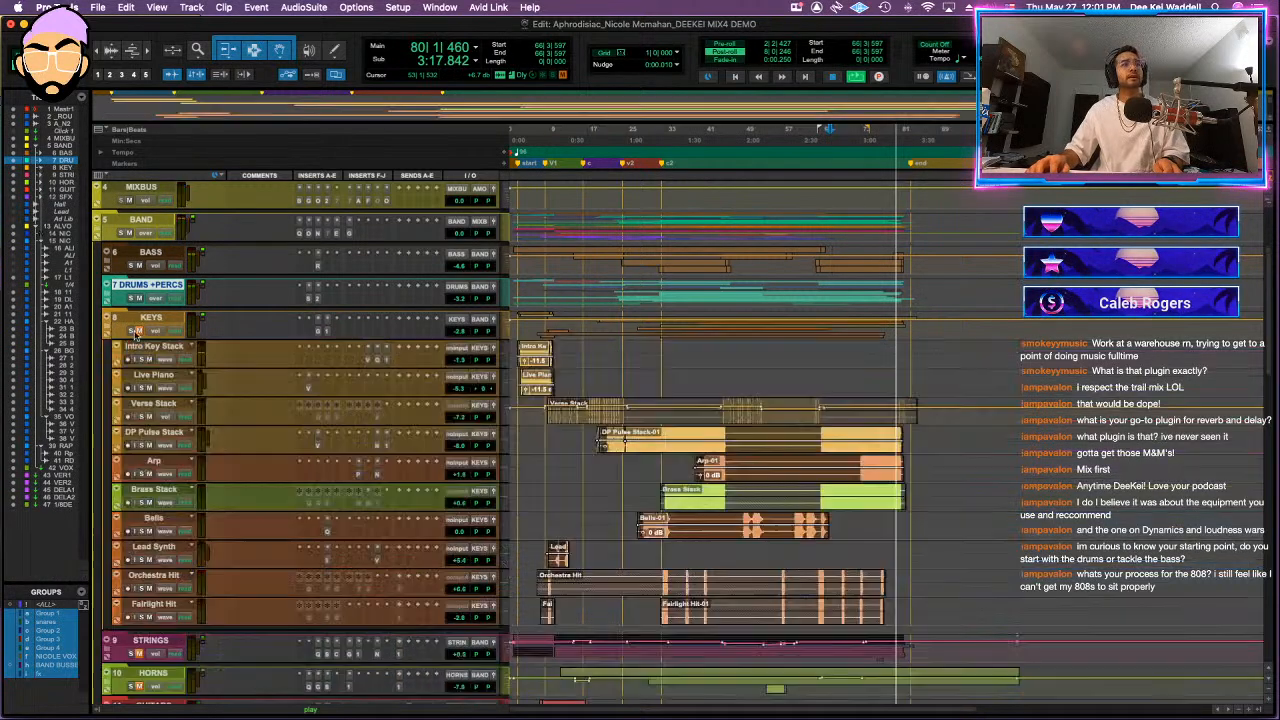
{"action": "key", "text": "space"}
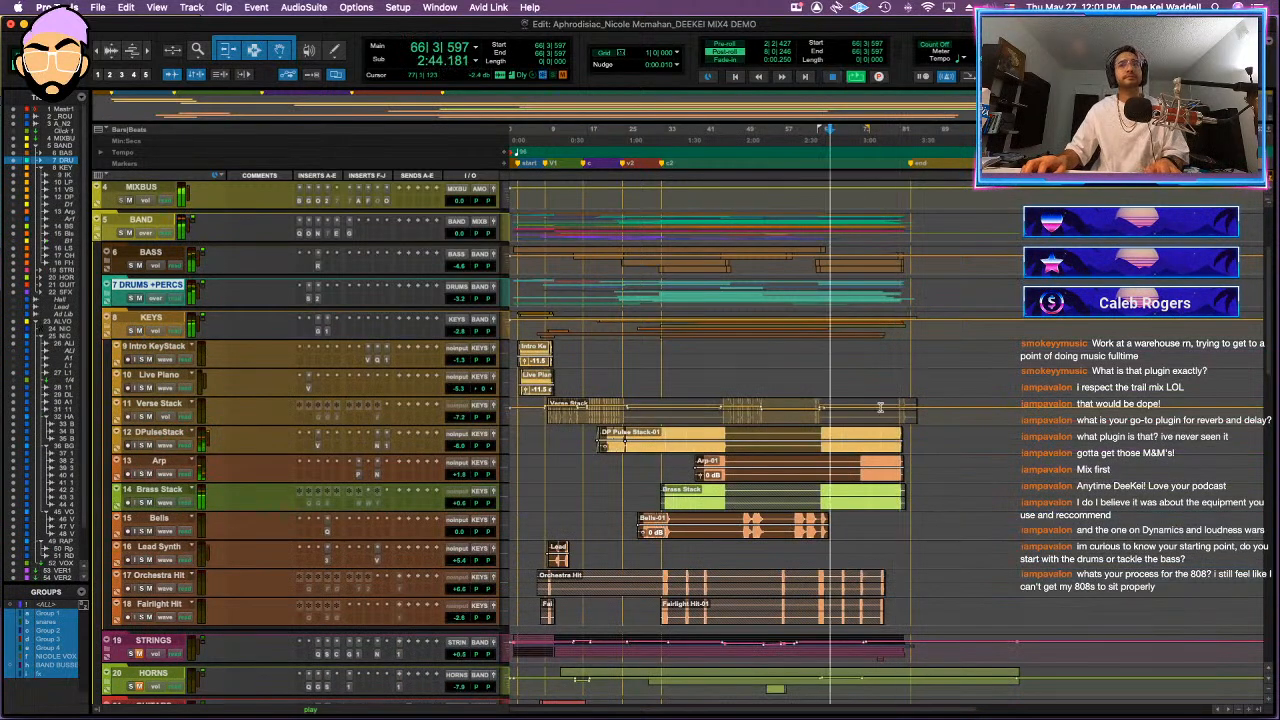
{"action": "key", "text": "space"}
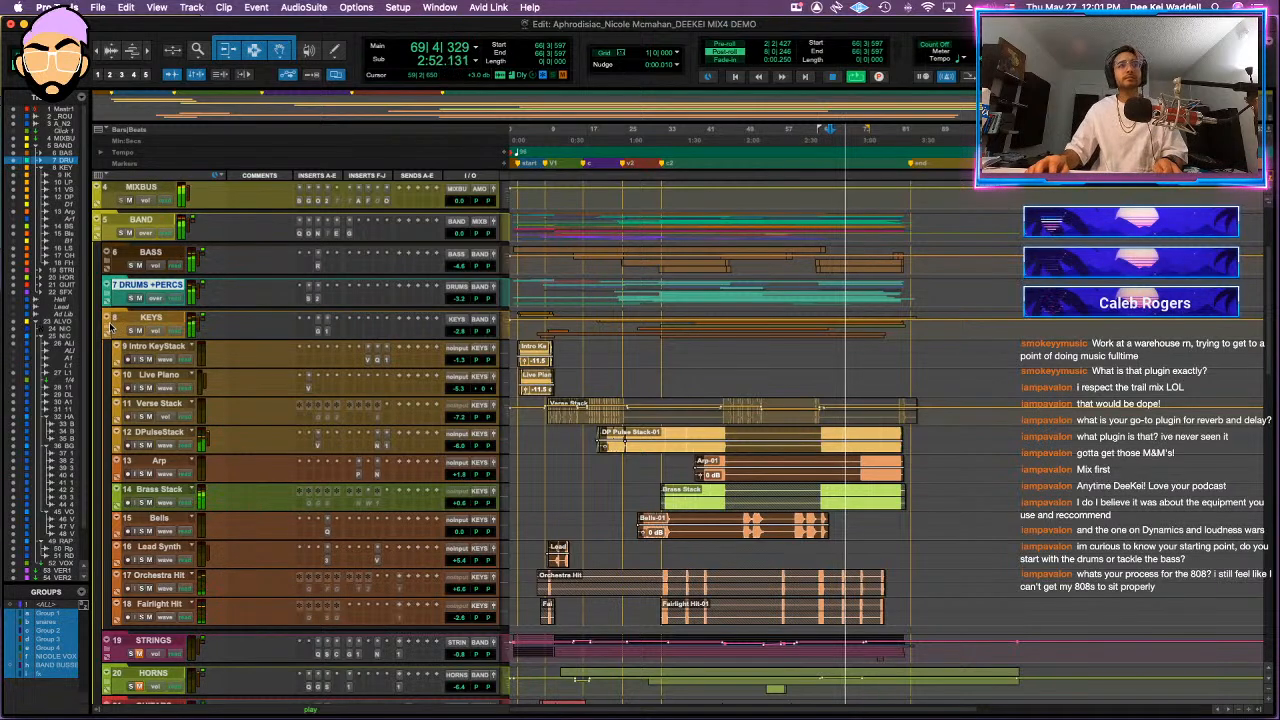
{"action": "left_click", "coordinate": [135, 318]}
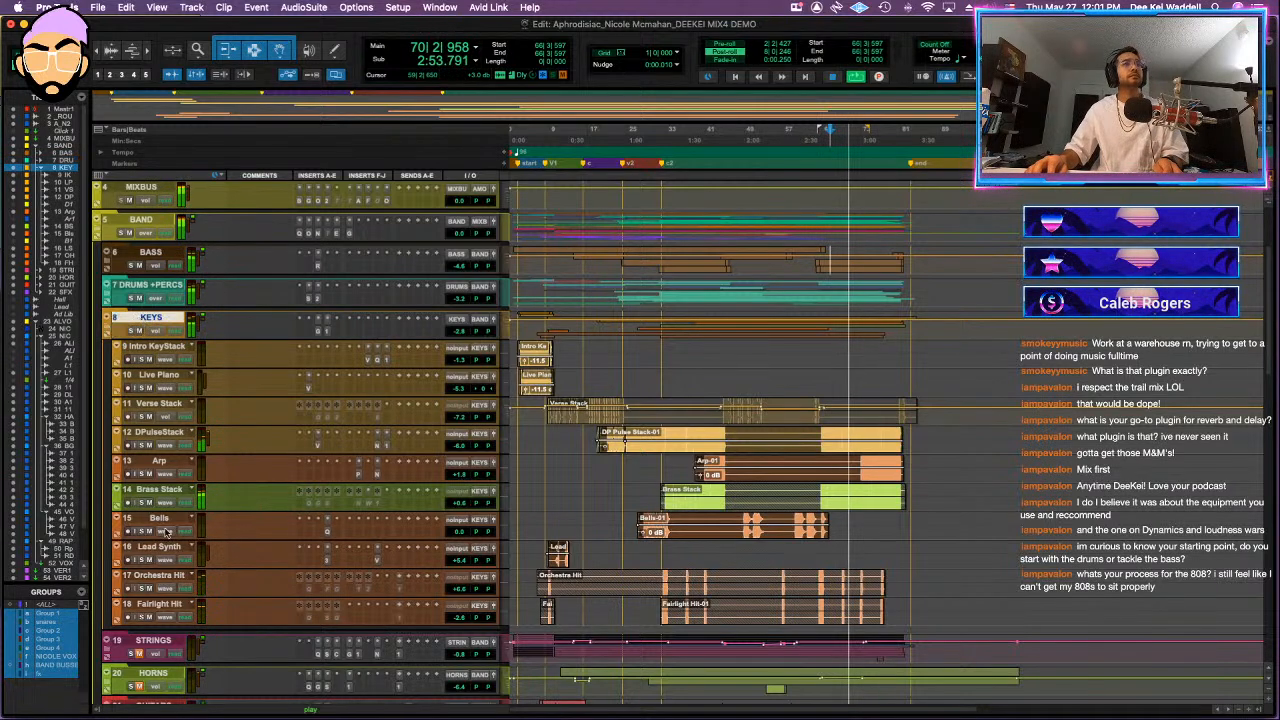
{"action": "left_click", "coordinate": [152, 548], "text": "shift"}
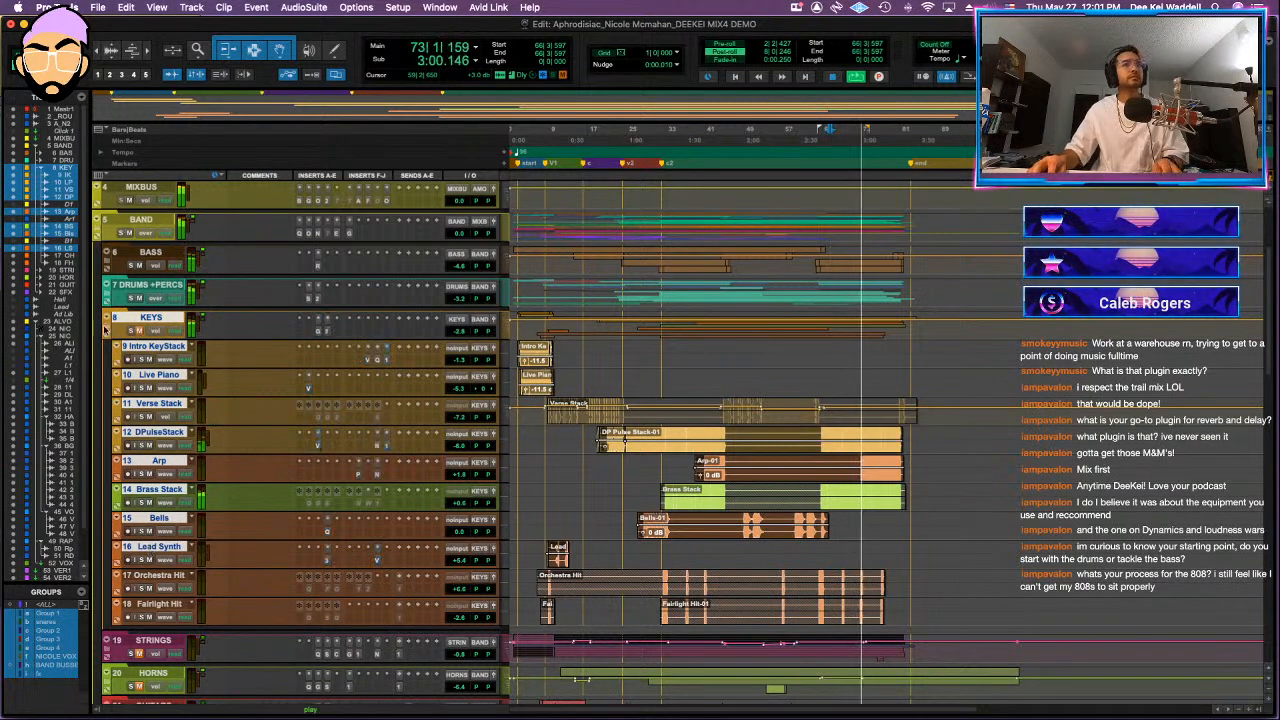
- Collapse KEYS, unmute and expand STRINGS, and look through its tracks while playing from about bar 76
{"action": "left_click", "coordinate": [107, 320]}
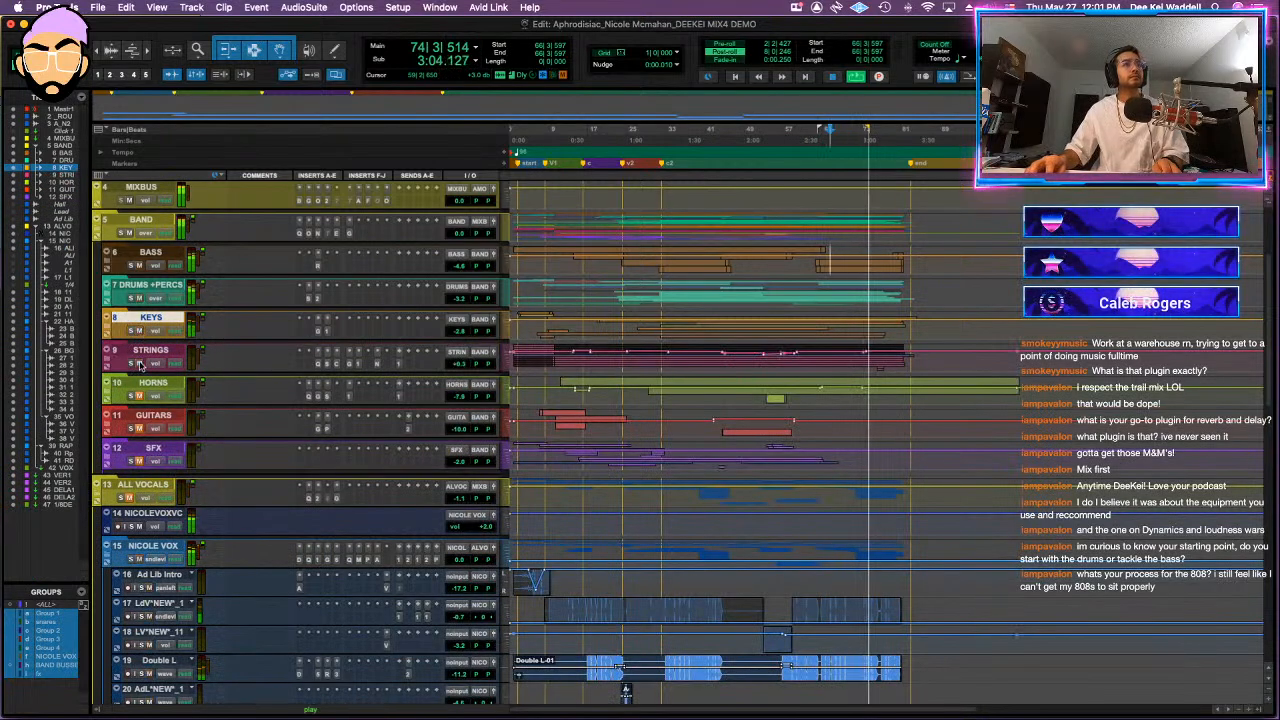
{"action": "left_click", "coordinate": [106, 352]}
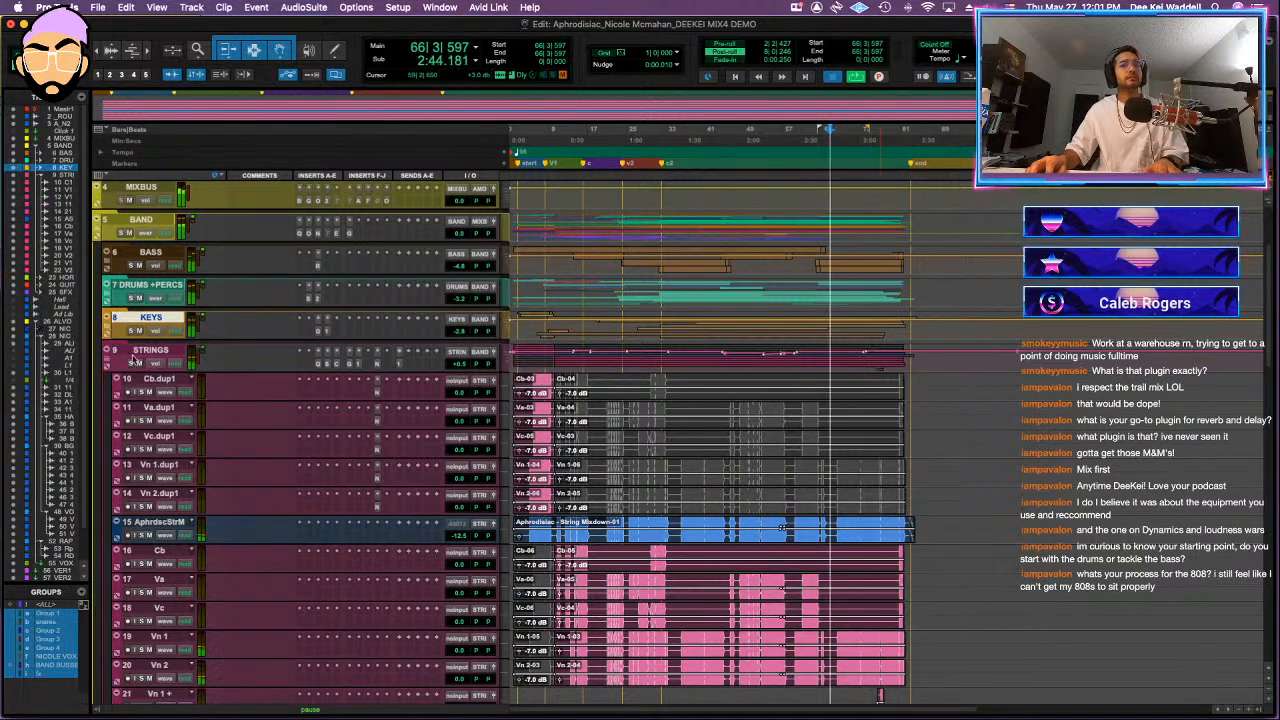
{"action": "left_click", "coordinate": [879, 607]}
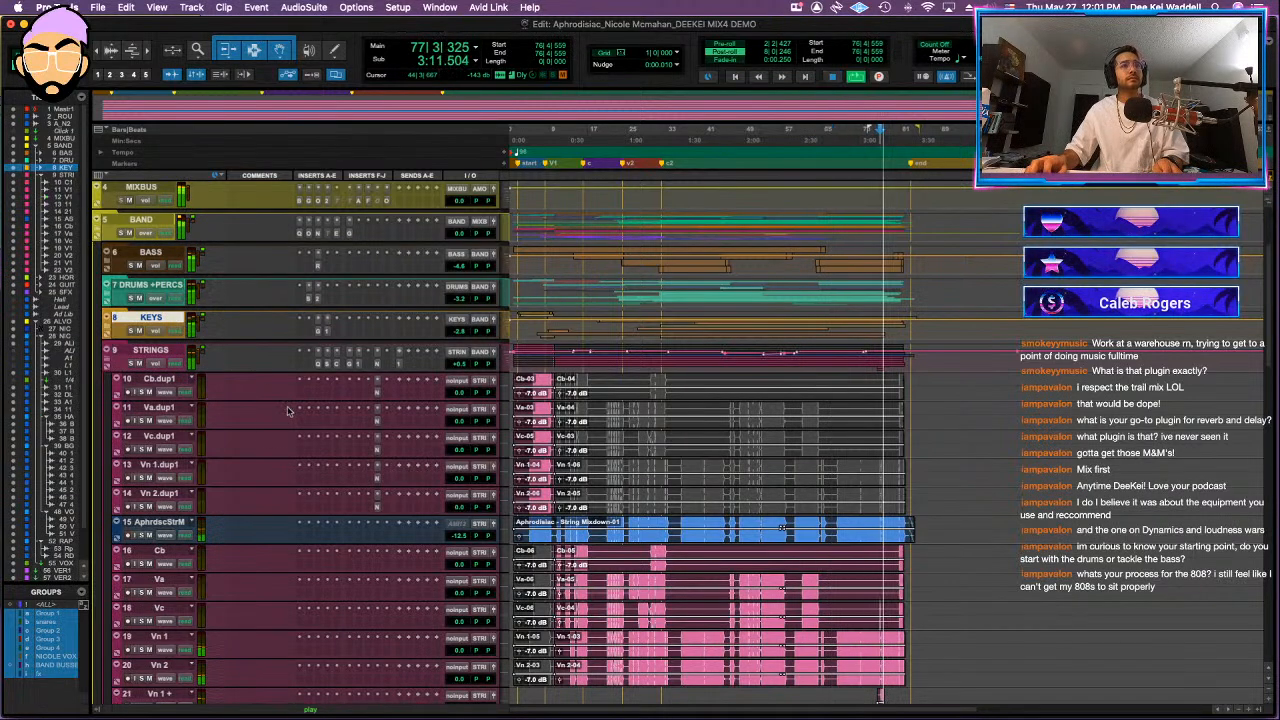
{"action": "scroll", "coordinate": [287, 411], "scroll_direction": "down", "scroll_amount": 3}
{"action": "scroll", "coordinate": [287, 411], "scroll_direction": "down", "scroll_amount": 2}
{"action": "scroll", "coordinate": [287, 411], "scroll_direction": "up", "scroll_amount": 5}
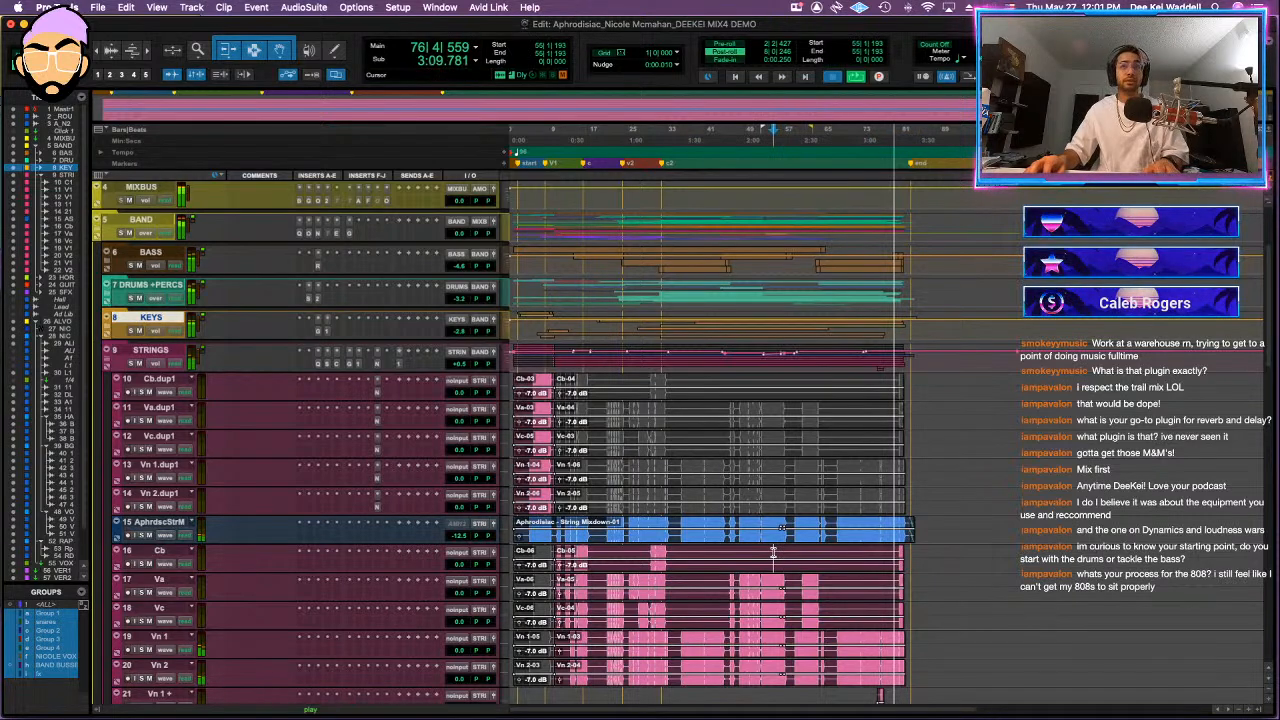
- Audition the strings from about bar 55, stop playback, and collapse the STRINGS folder
{"action": "left_click", "coordinate": [774, 550]}
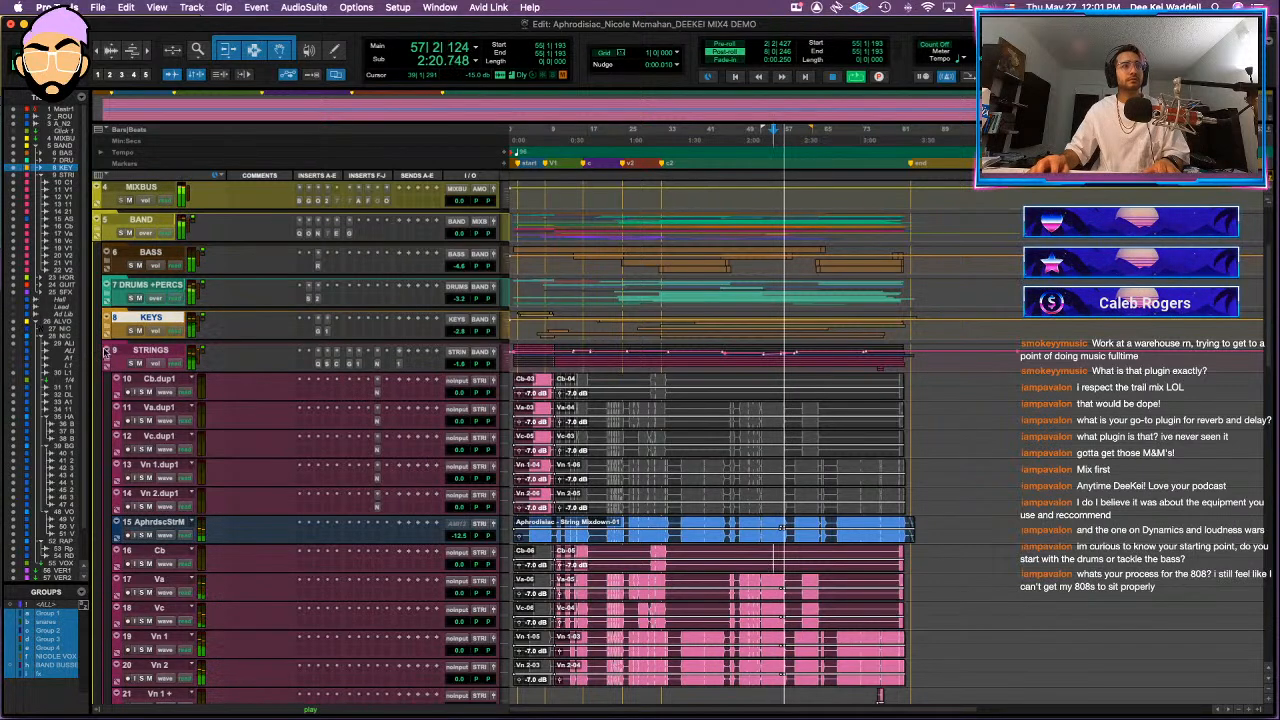
{"action": "key", "text": "space"}
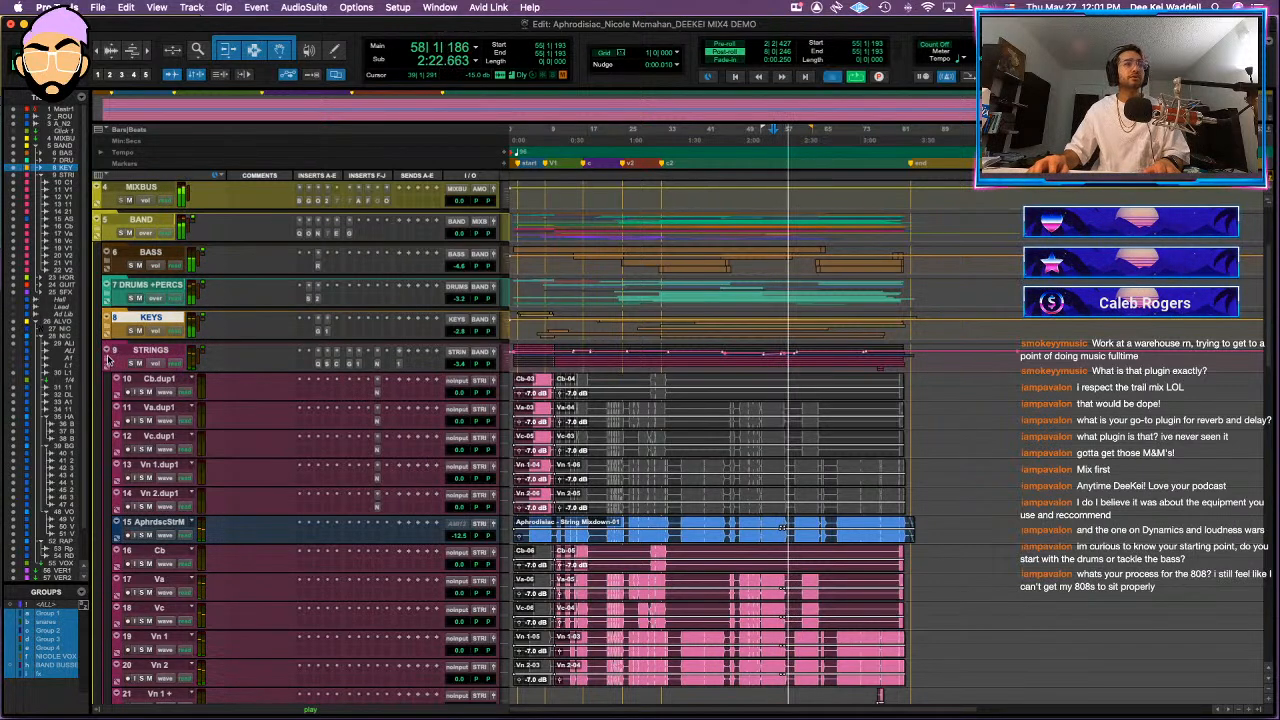
{"action": "left_click", "coordinate": [130, 285]}
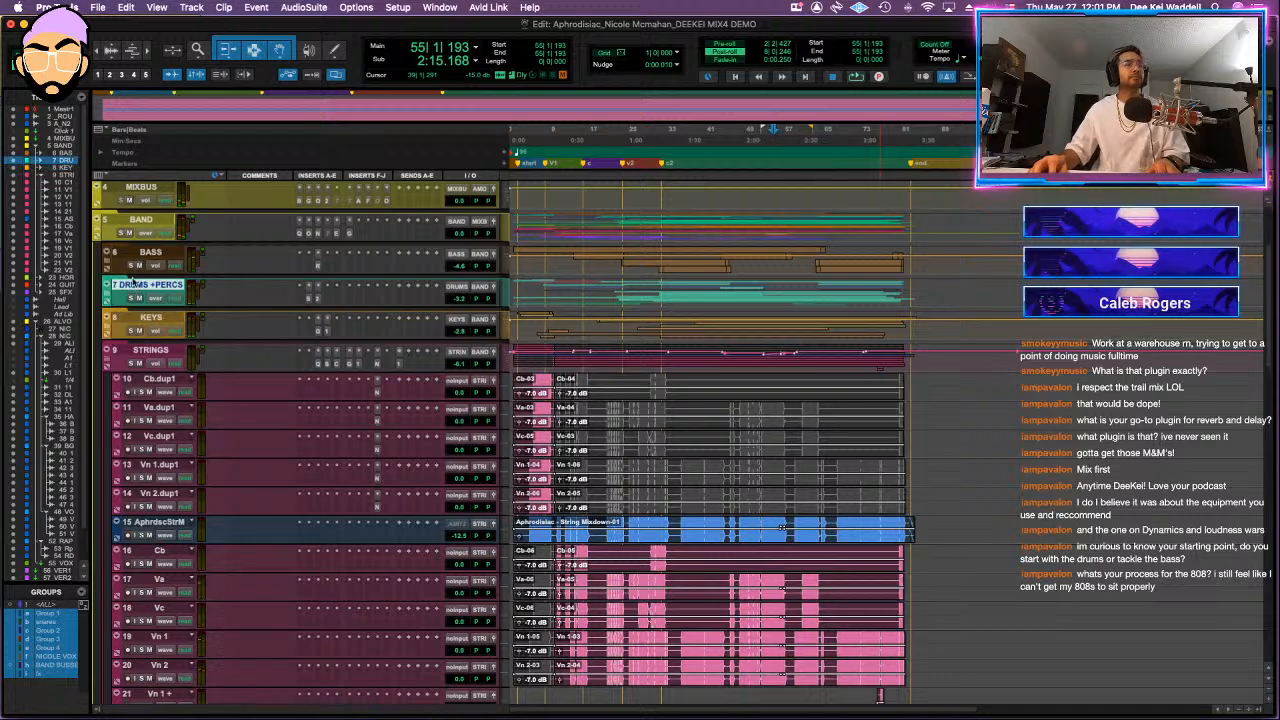
{"action": "left_click", "coordinate": [108, 354]}
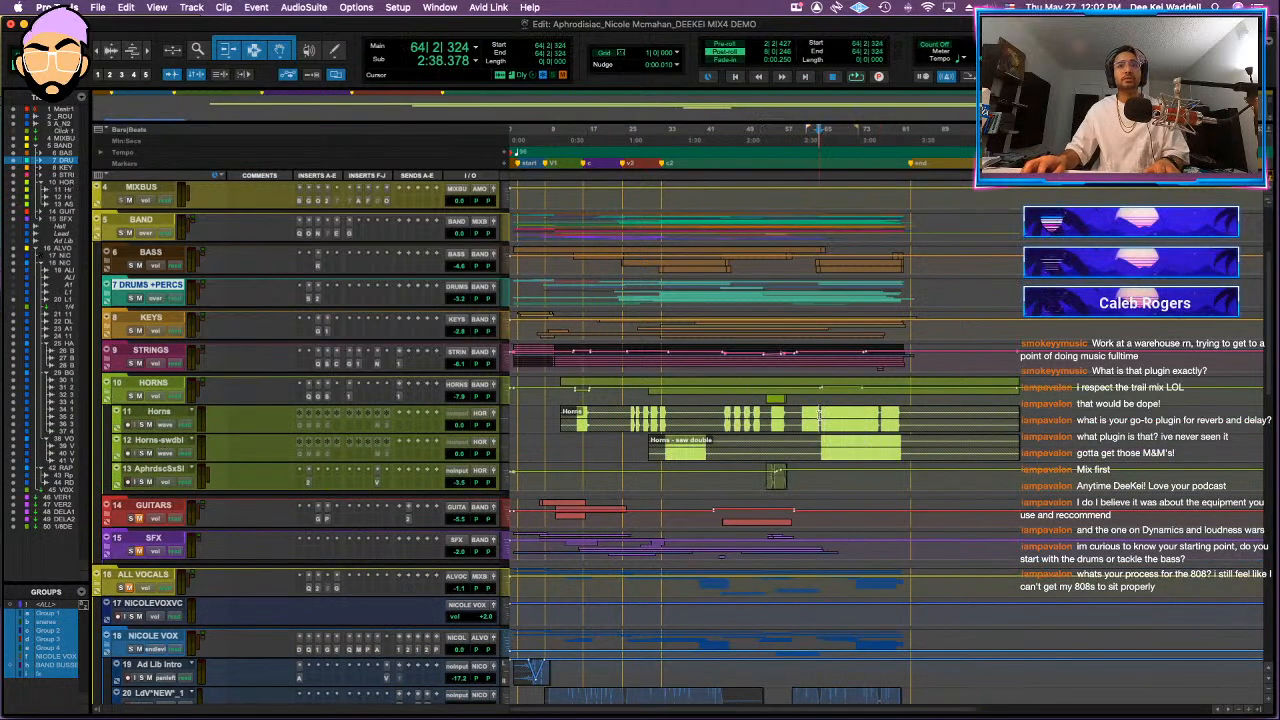
- Bring in the unmuted, expanded HORNS group and audition it with the band from about bar 64
{"action": "left_click", "coordinate": [822, 410]}
{"action": "key", "text": "space"}
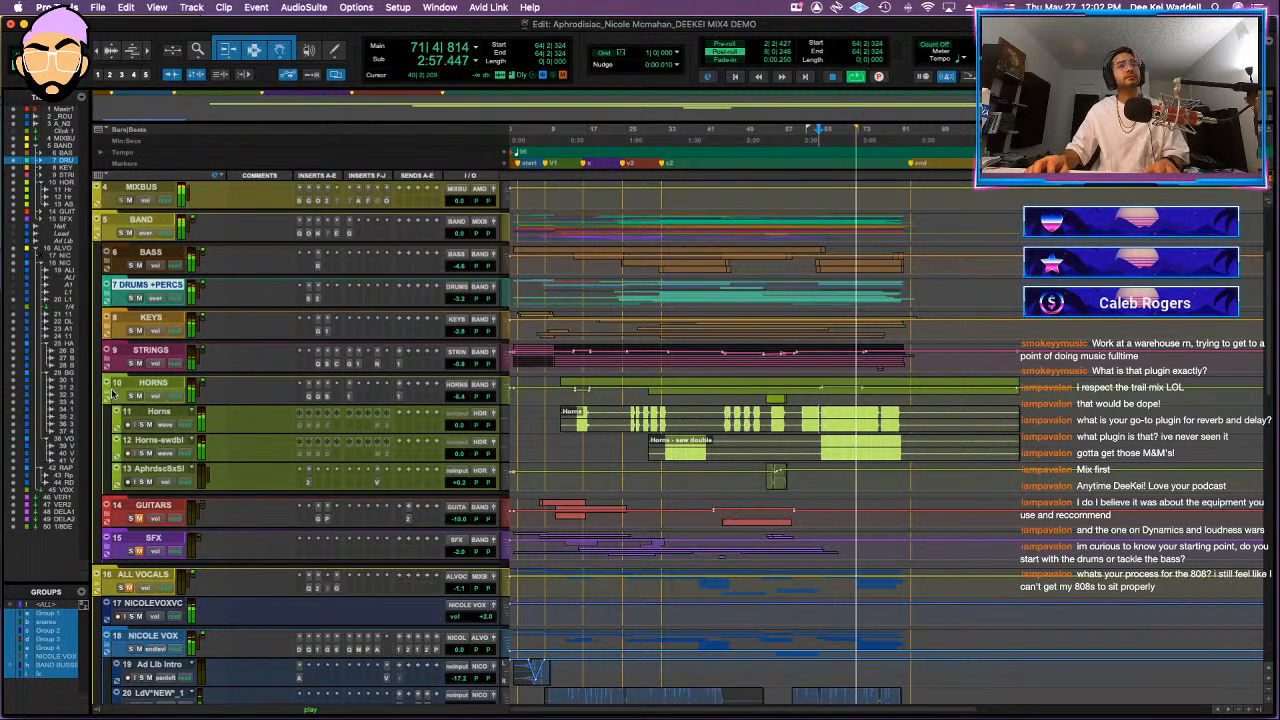
{"action": "key", "text": "space"}
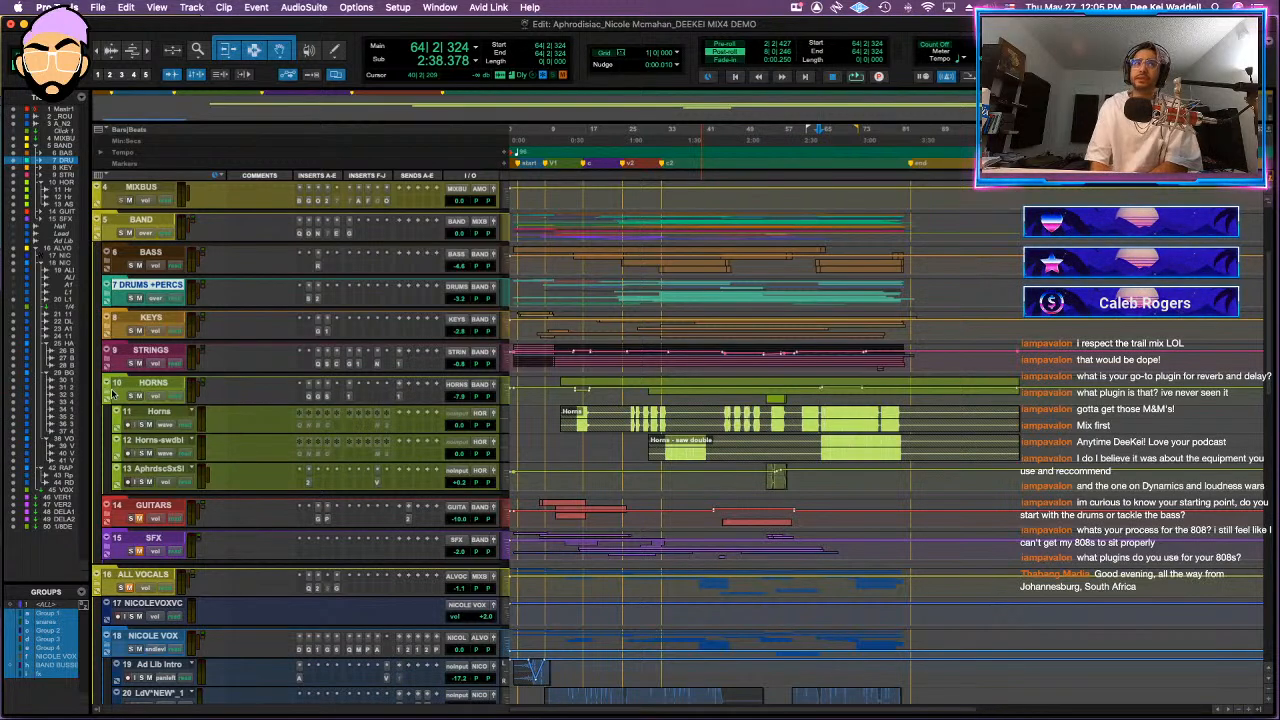
- Expand BASS and inspect the pluck bass's Pro-Q 3 and SPL TD Plus plug-ins and the saw bass's insert
{"action": "left_click", "coordinate": [107, 268]}
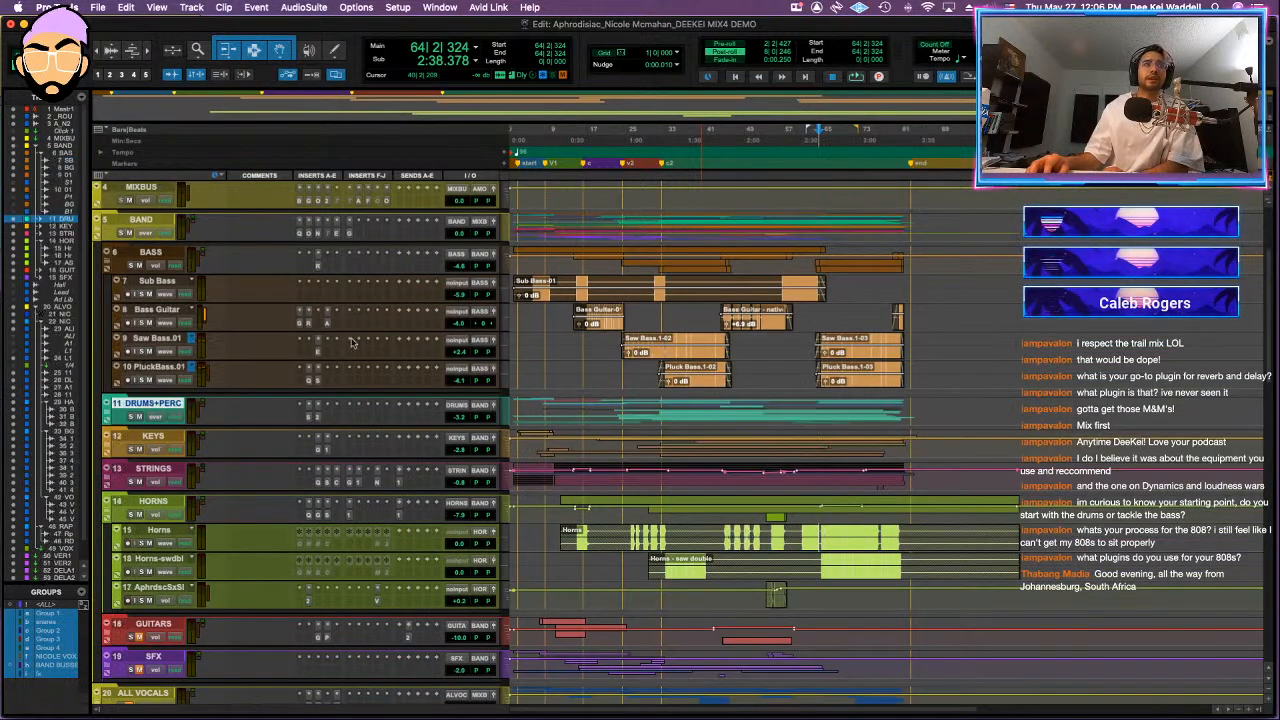
{"action": "left_click", "coordinate": [318, 380]}
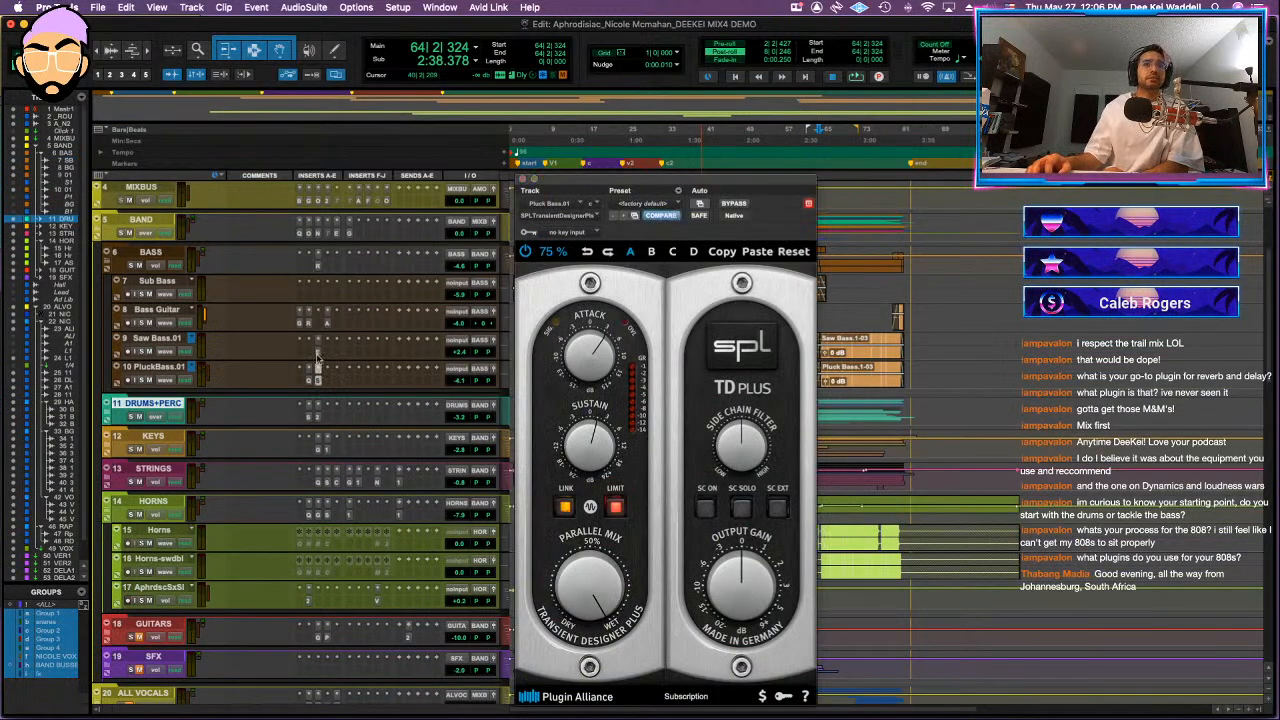
{"action": "left_click", "coordinate": [317, 352]}
{"action": "left_click", "coordinate": [310, 381]}
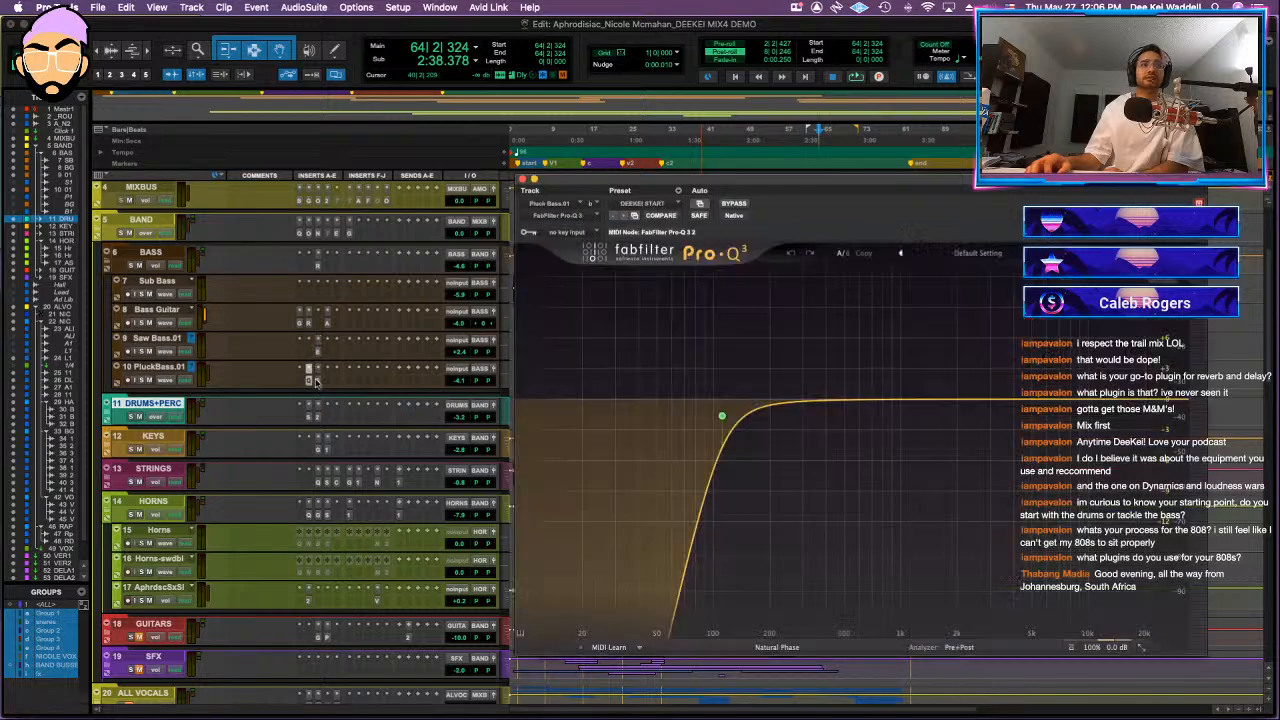
{"action": "left_click", "coordinate": [317, 380]}
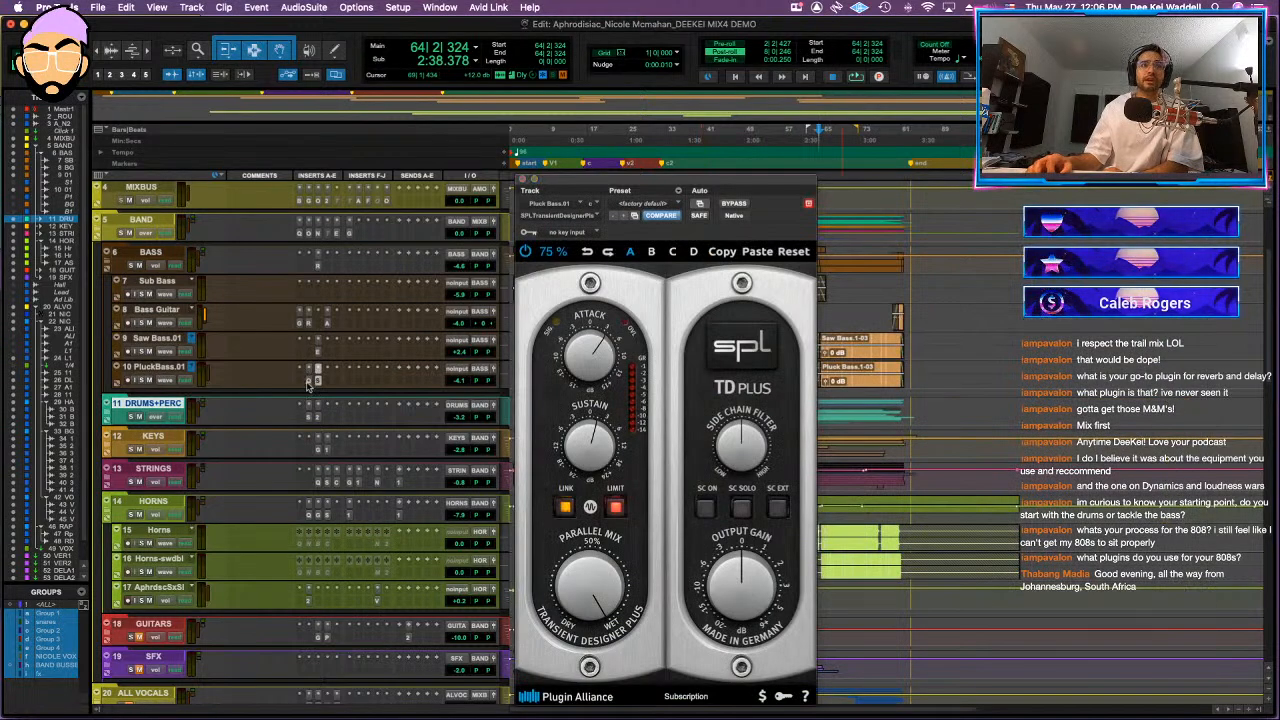
{"action": "left_click", "coordinate": [310, 380]}
- Inspect the Bass Guitar track's RBass, Acme Opticom XLA-3 and Pro-G plug-ins, and close the plug-in window
{"action": "left_click", "coordinate": [310, 323]}
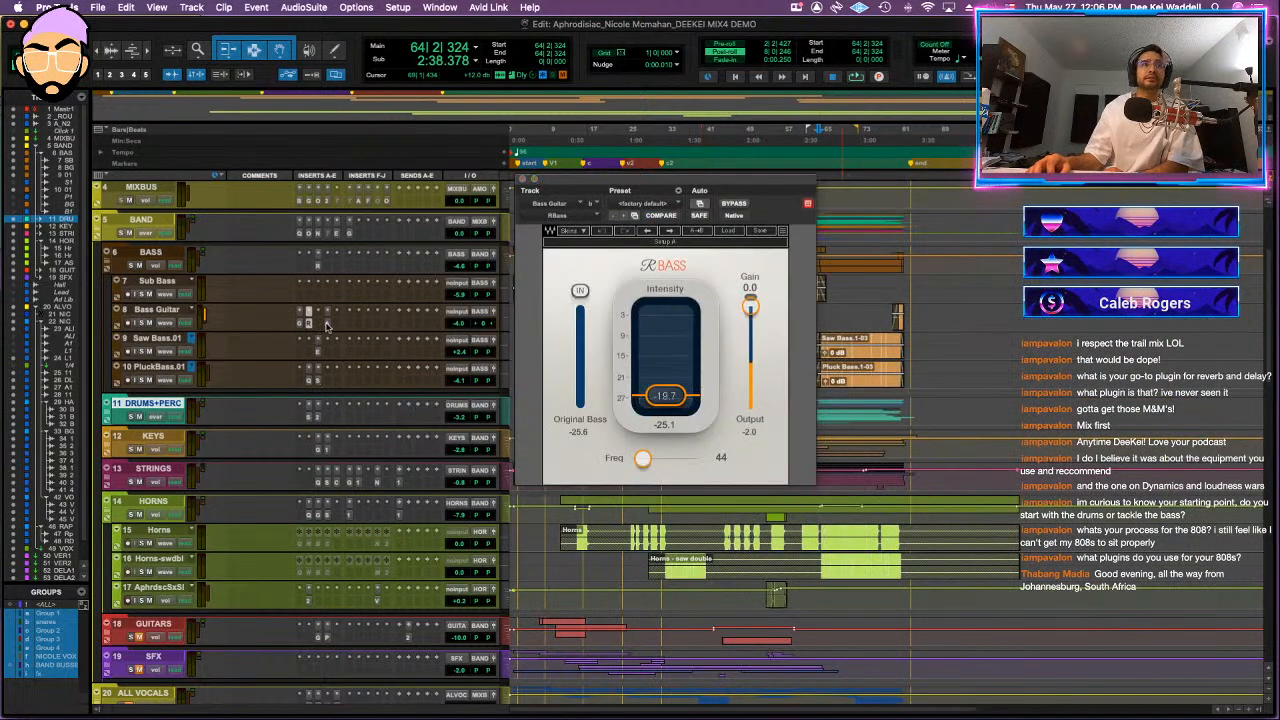
{"action": "left_click", "coordinate": [327, 322]}
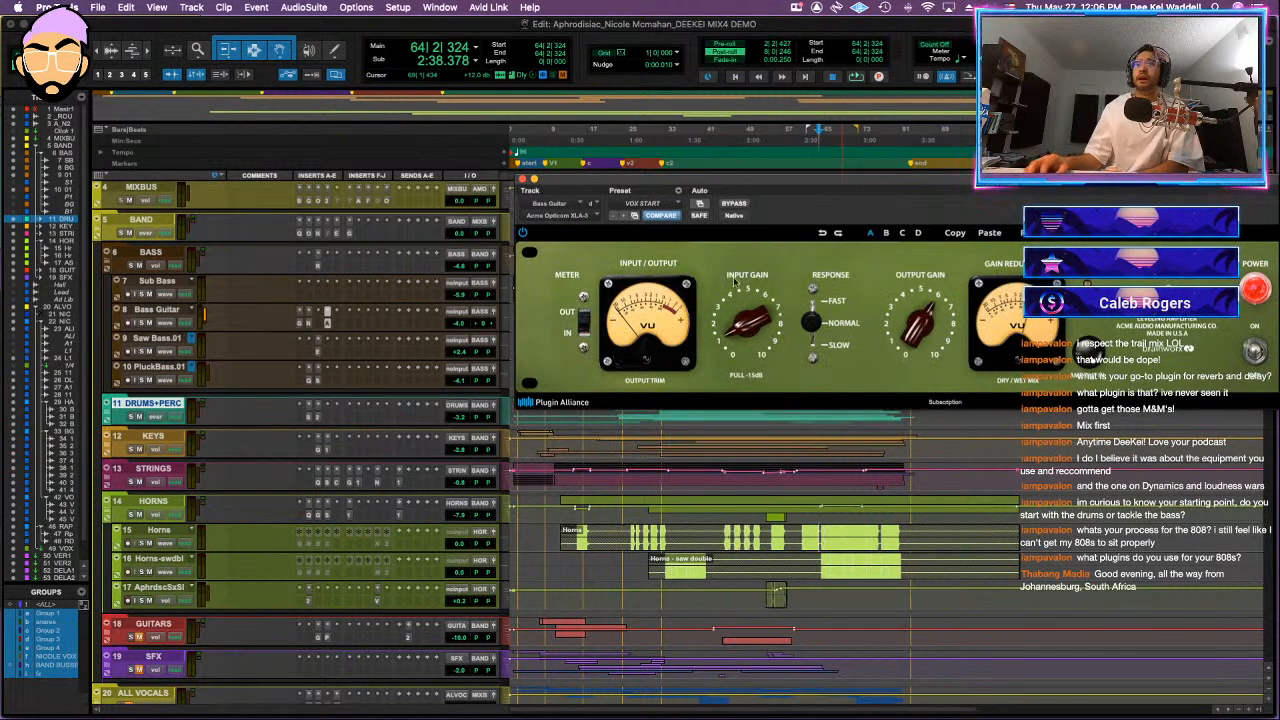
{"action": "left_click", "coordinate": [345, 323]}
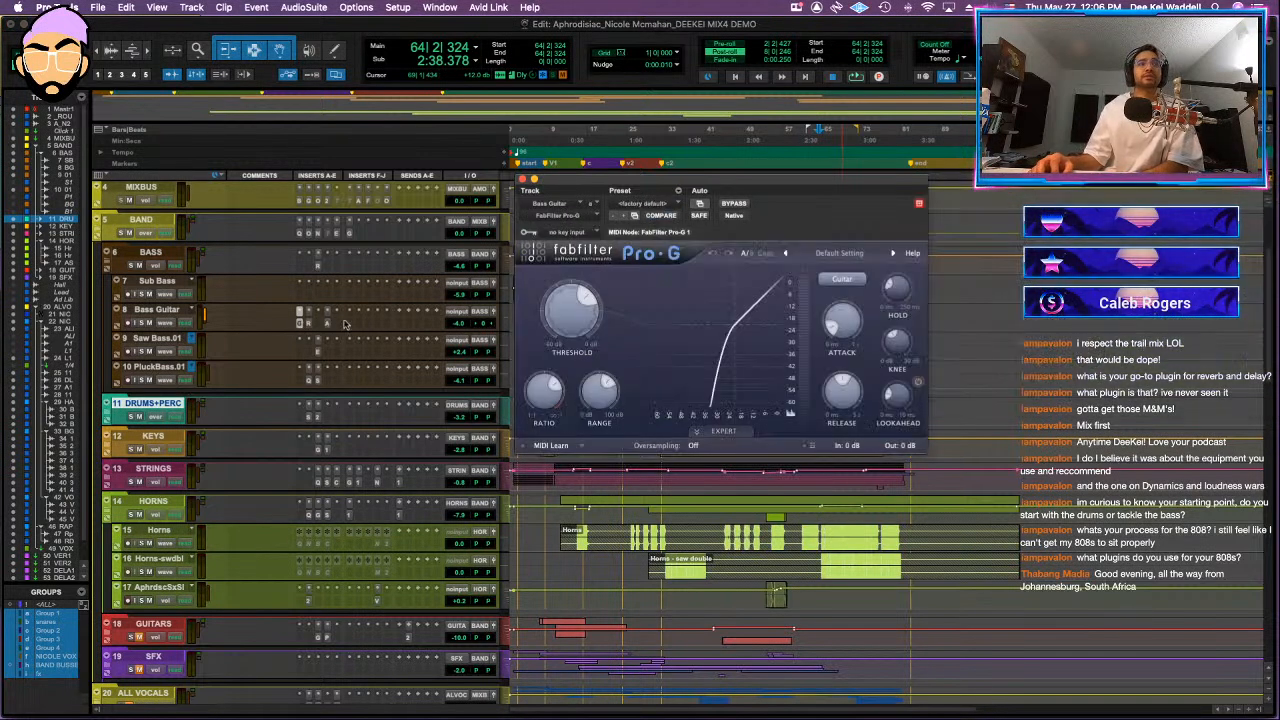
{"action": "left_click", "coordinate": [327, 322]}
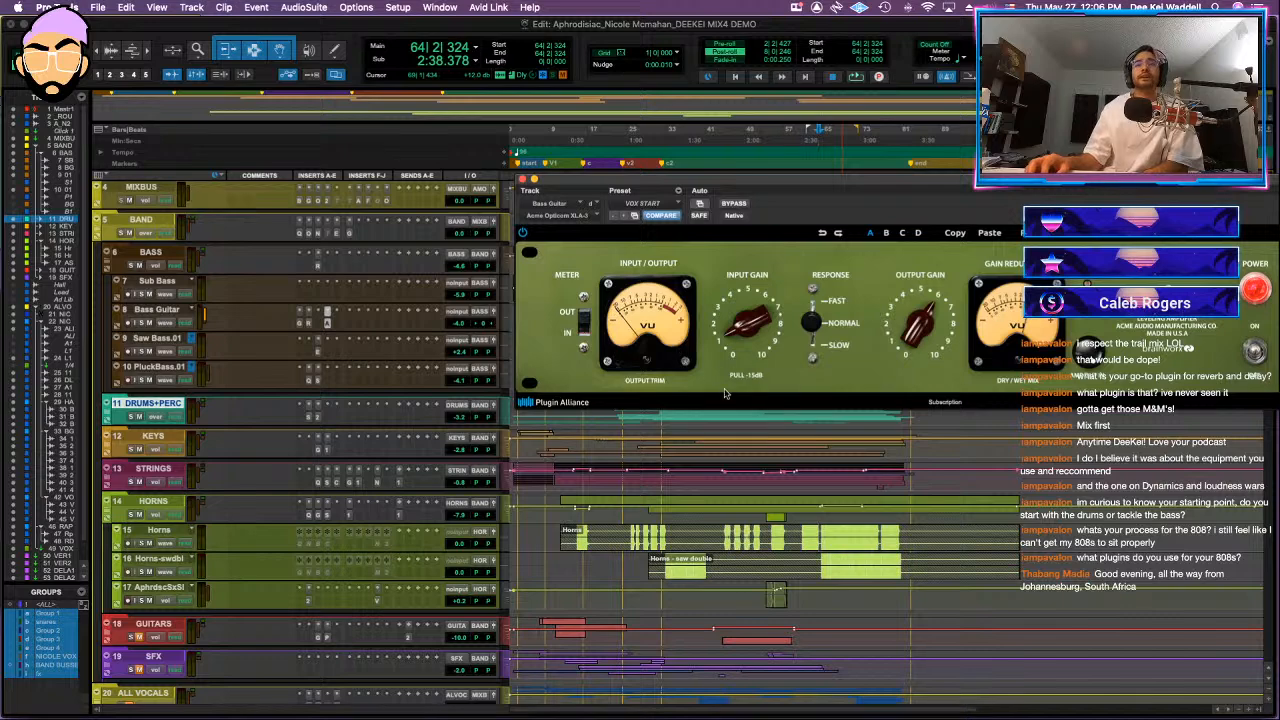
{"action": "left_click", "coordinate": [298, 322]}
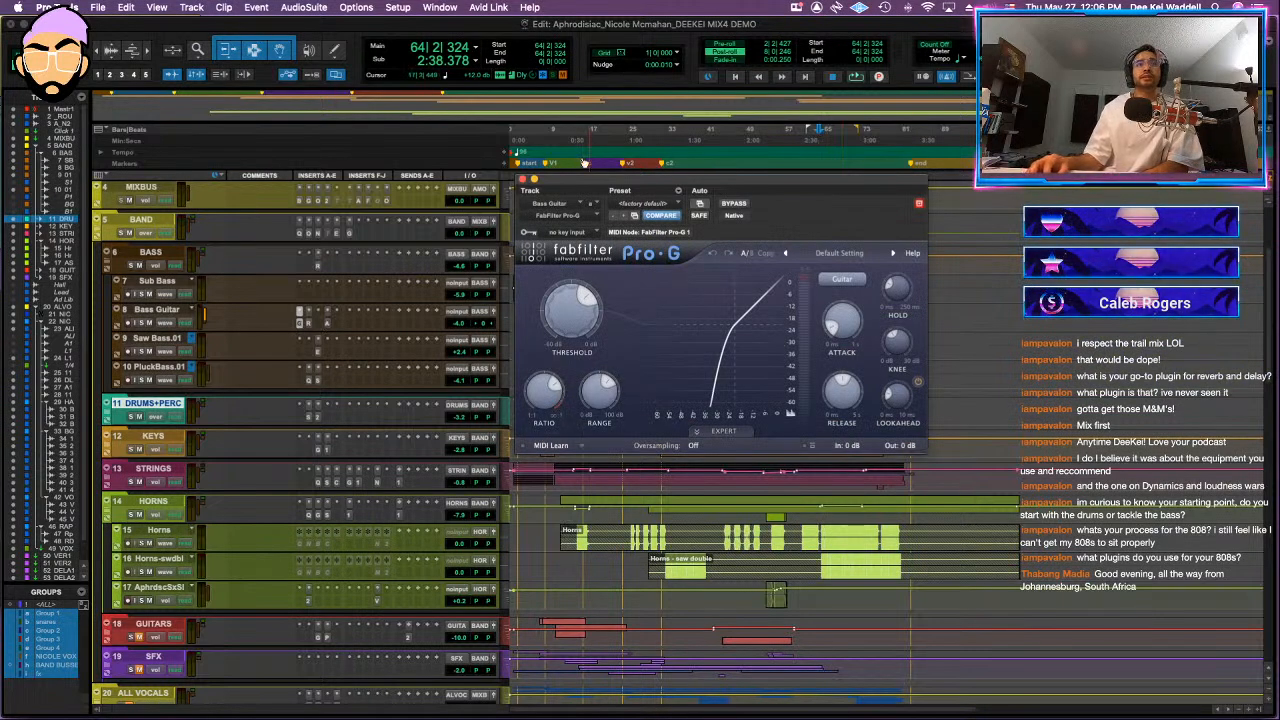
{"action": "left_click", "coordinate": [522, 180]}
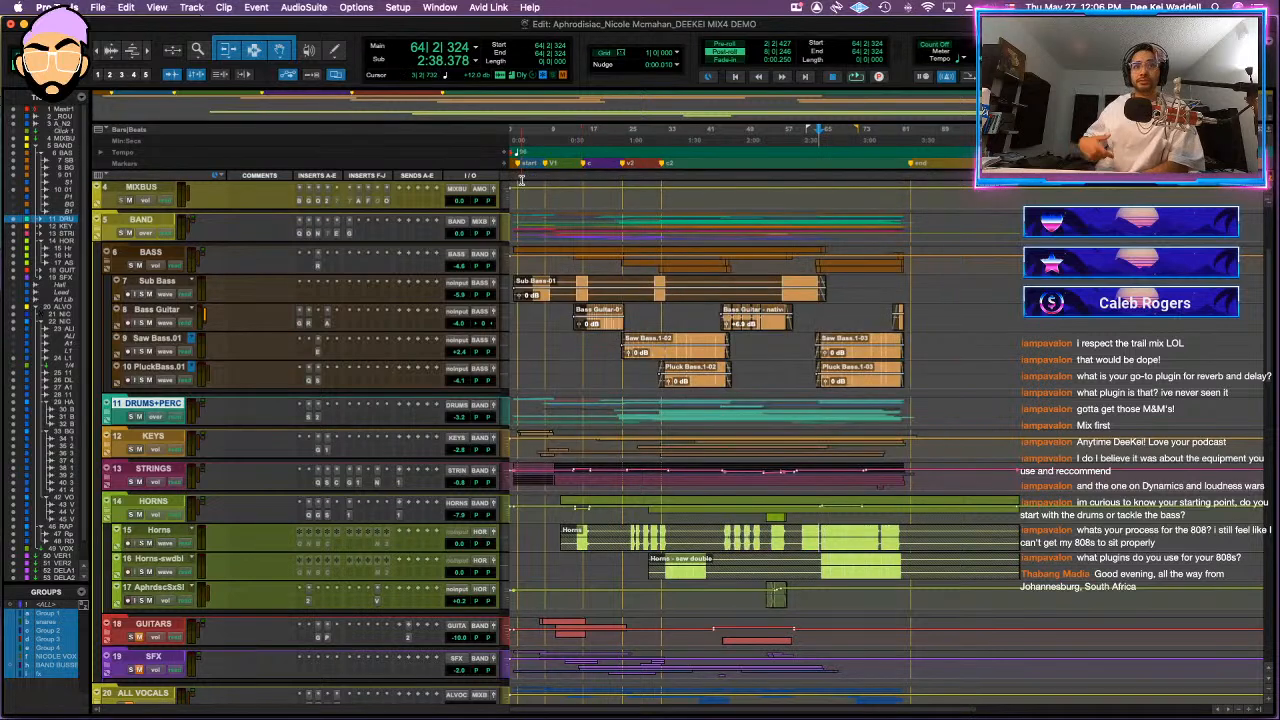
- Solo Bass Guitar from about bar 16 and review Pro-G, RBass and the Opticom XLA-3 during playback
{"action": "left_click", "coordinate": [592, 311]}
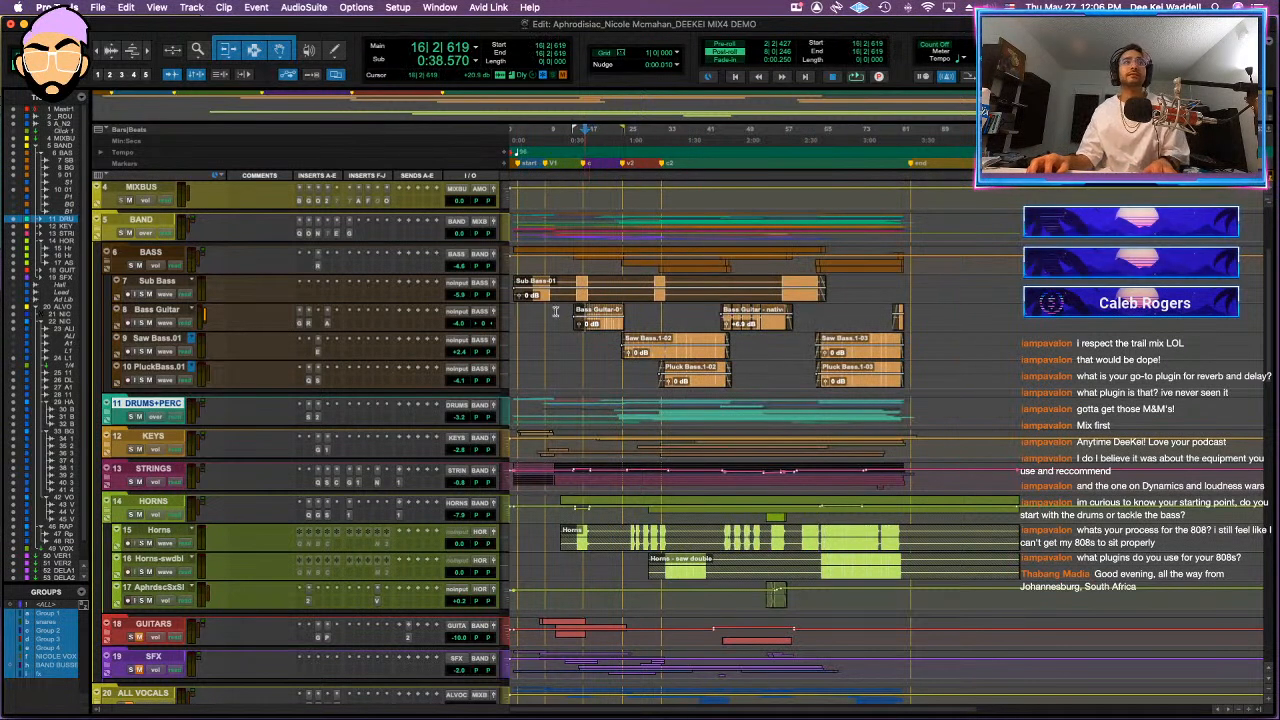
{"action": "left_click", "coordinate": [156, 312]}
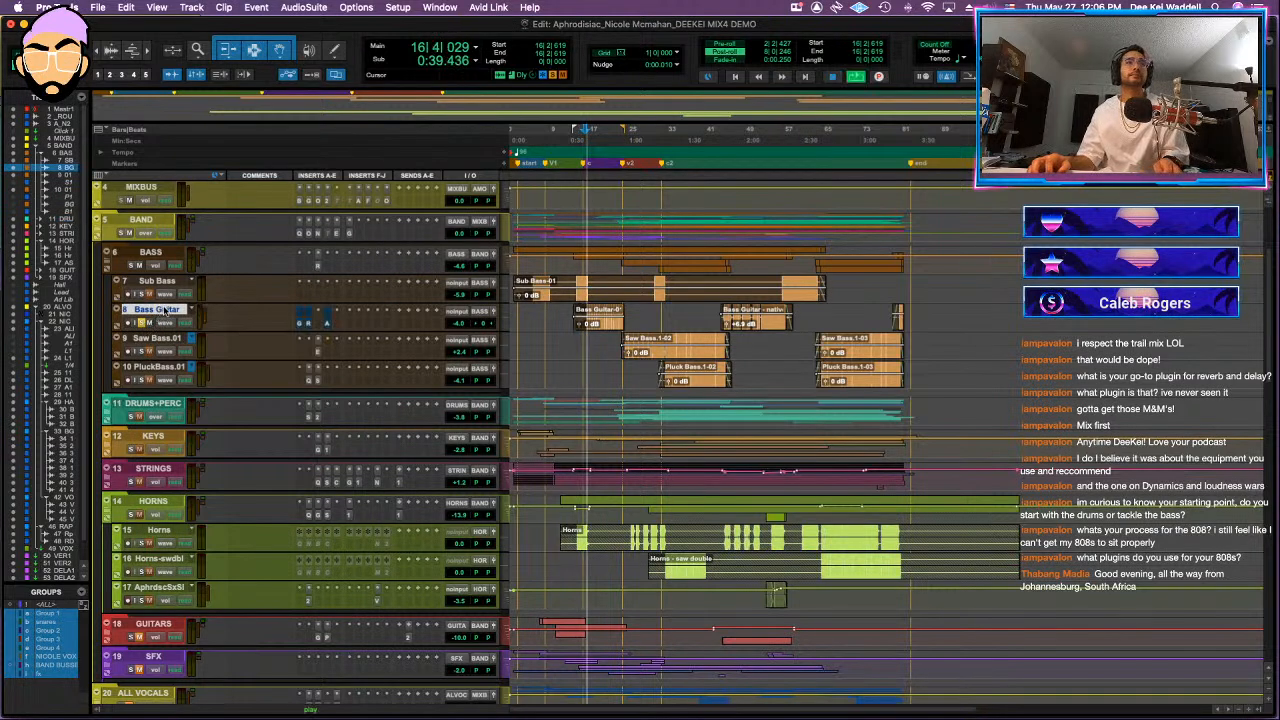
{"action": "left_click", "coordinate": [298, 325]}
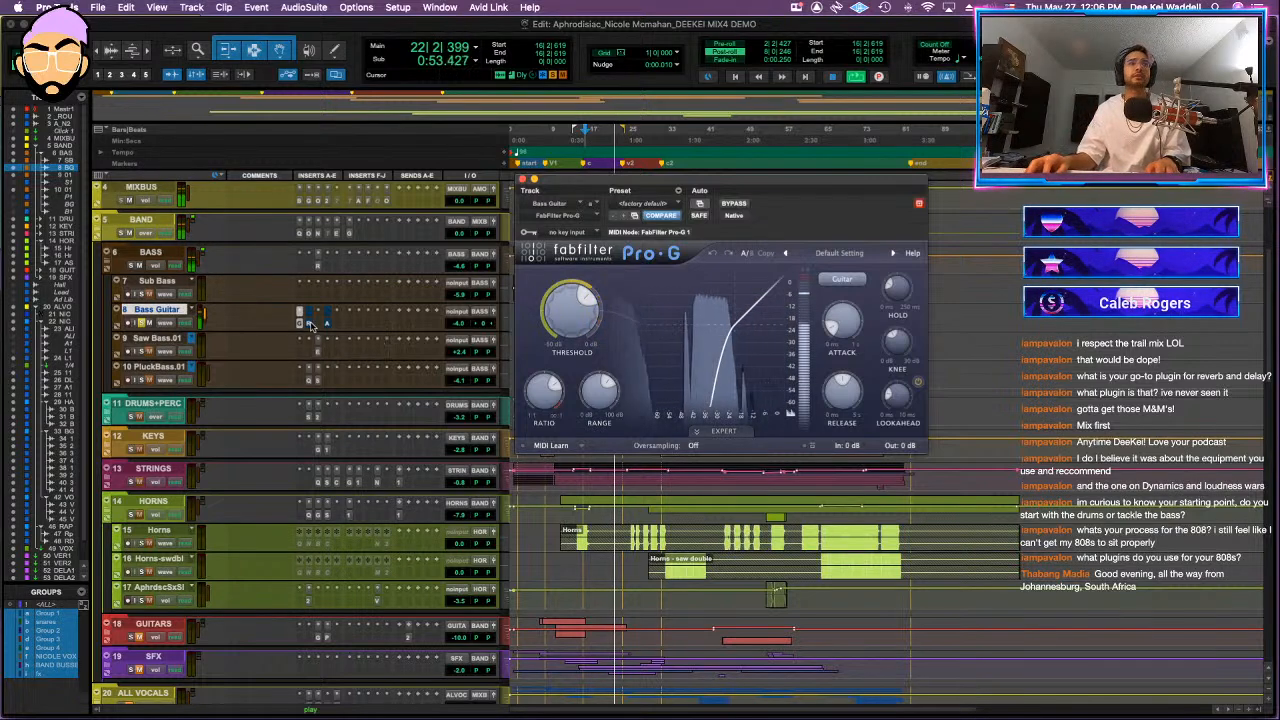
{"action": "left_click", "coordinate": [309, 323]}
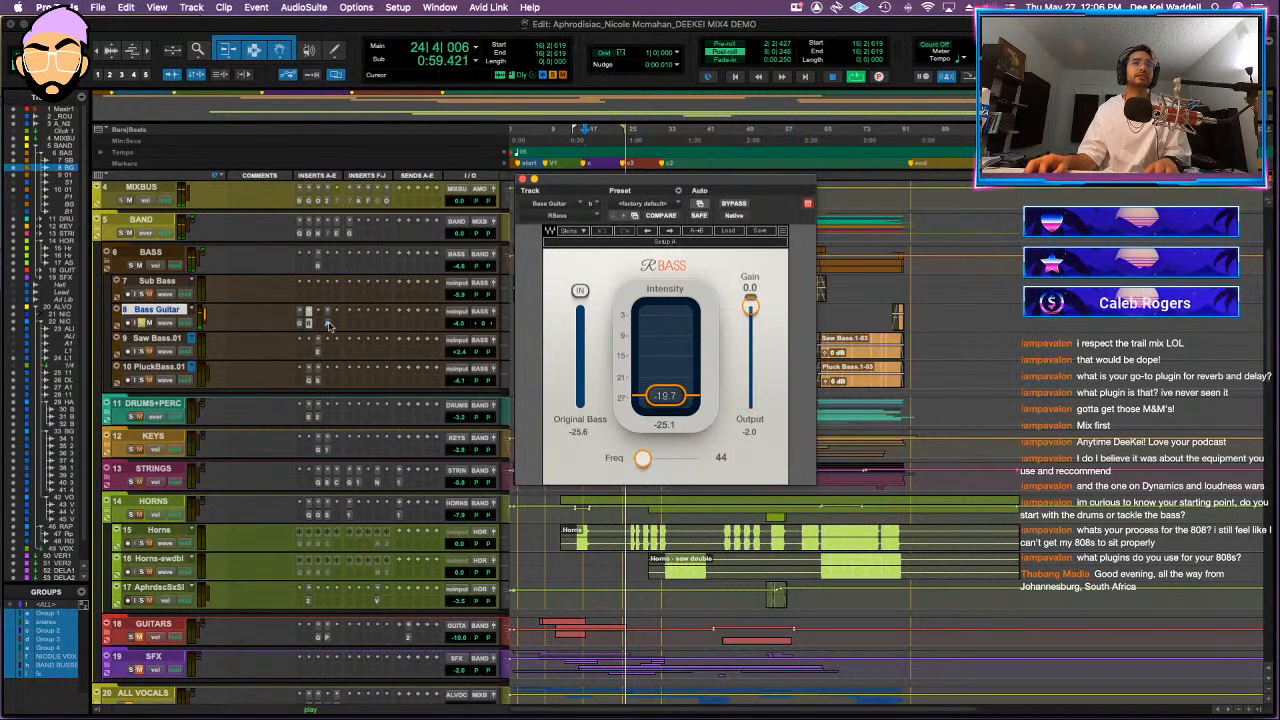
{"action": "left_click", "coordinate": [327, 321]}
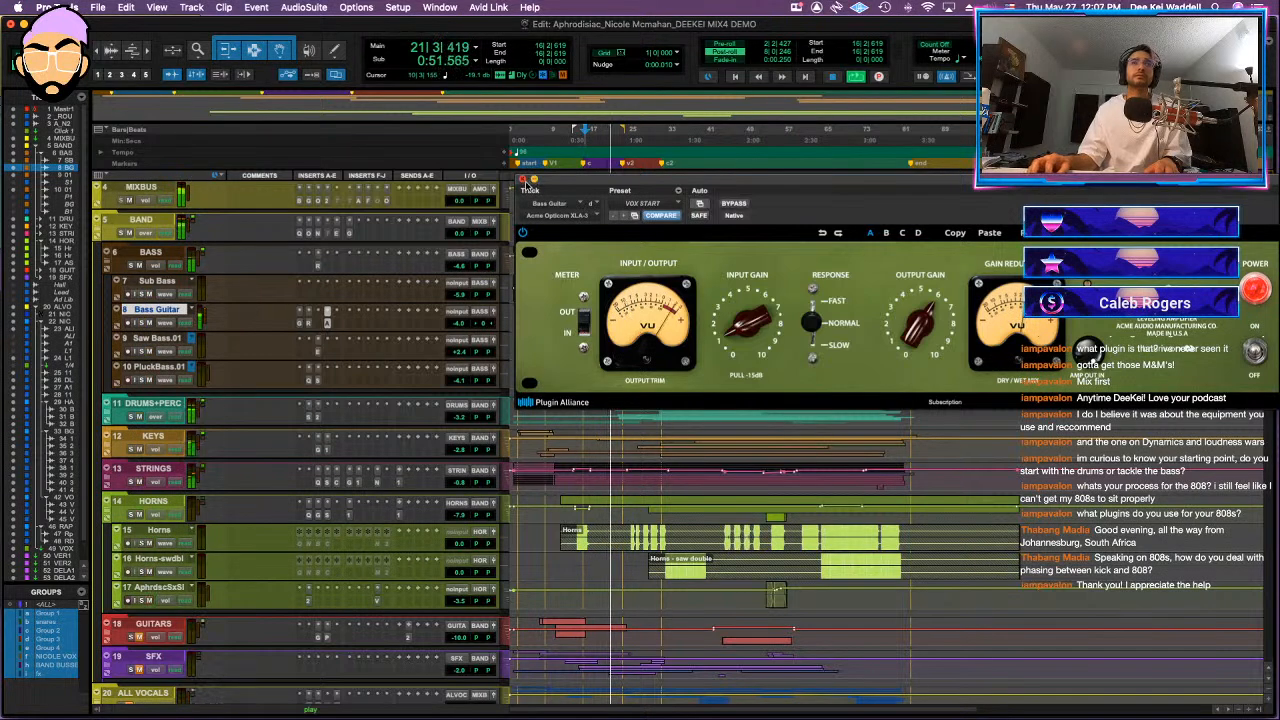
{"action": "left_click", "coordinate": [521, 179]}
- Unmute GUITARS and SFX and audition the full band from about bar 65
{"action": "scroll", "coordinate": [603, 389], "scroll_direction": "down", "scroll_amount": 3}
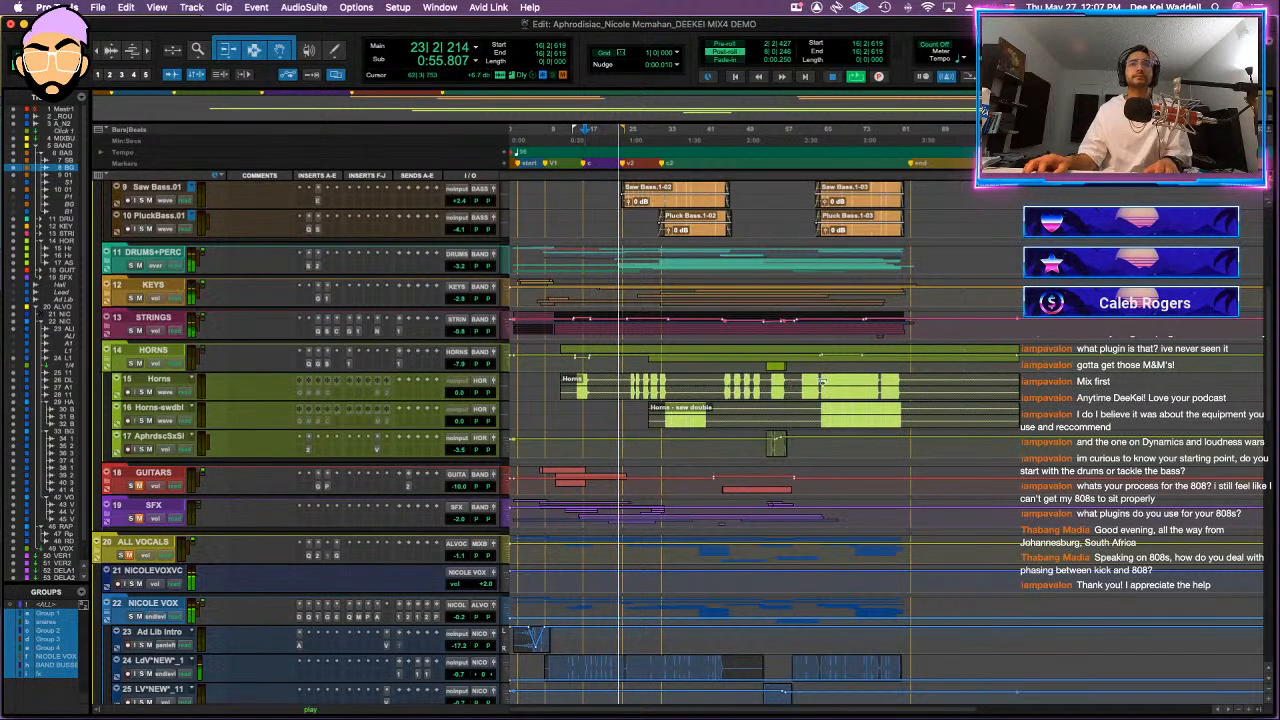
{"action": "key", "text": "space"}
{"action": "key", "text": "space"}
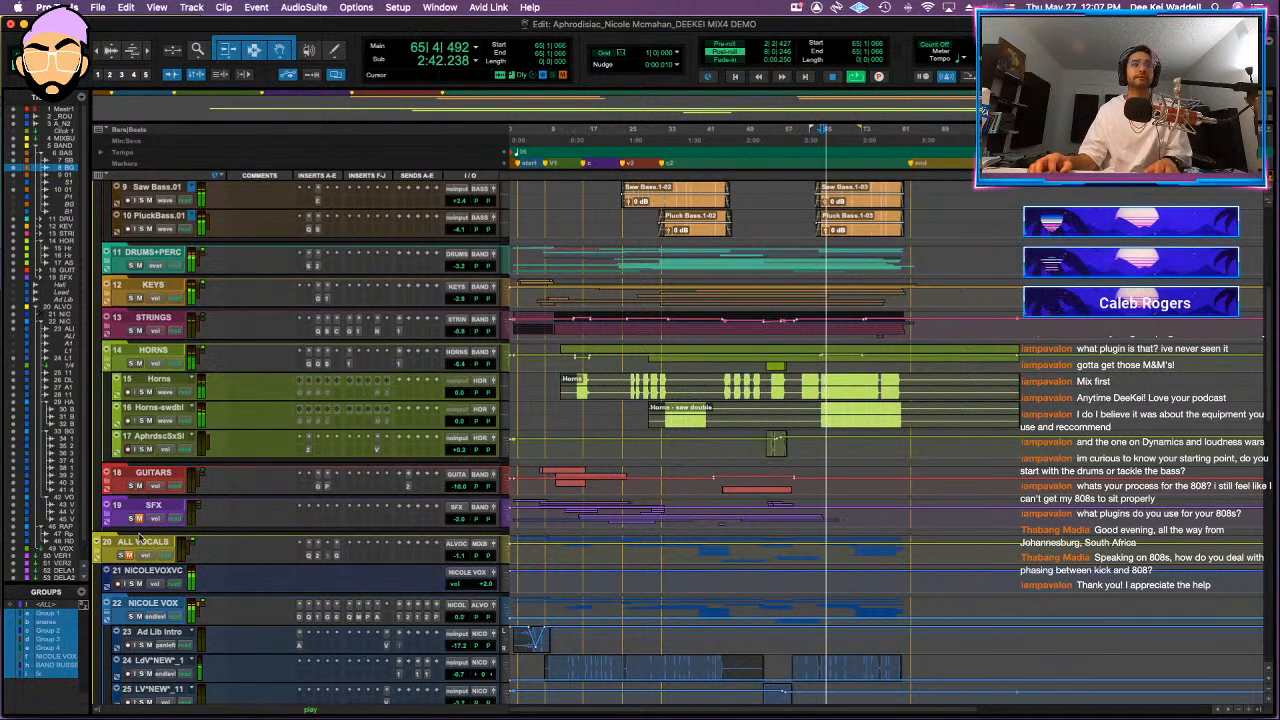
{"action": "scroll", "coordinate": [600, 512], "scroll_direction": "down", "scroll_amount": 3}
{"action": "scroll", "coordinate": [600, 512], "scroll_direction": "down", "scroll_amount": 2}
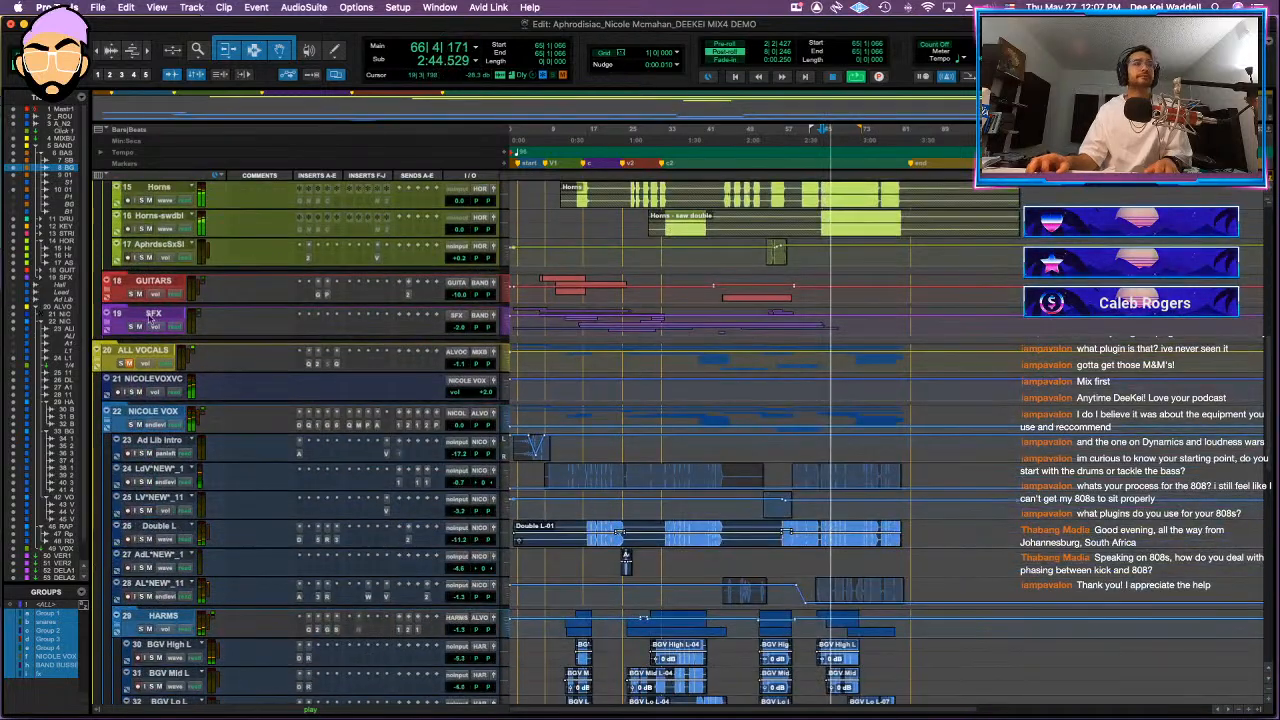
{"action": "scroll", "coordinate": [212, 365], "scroll_direction": "up", "scroll_amount": 12}
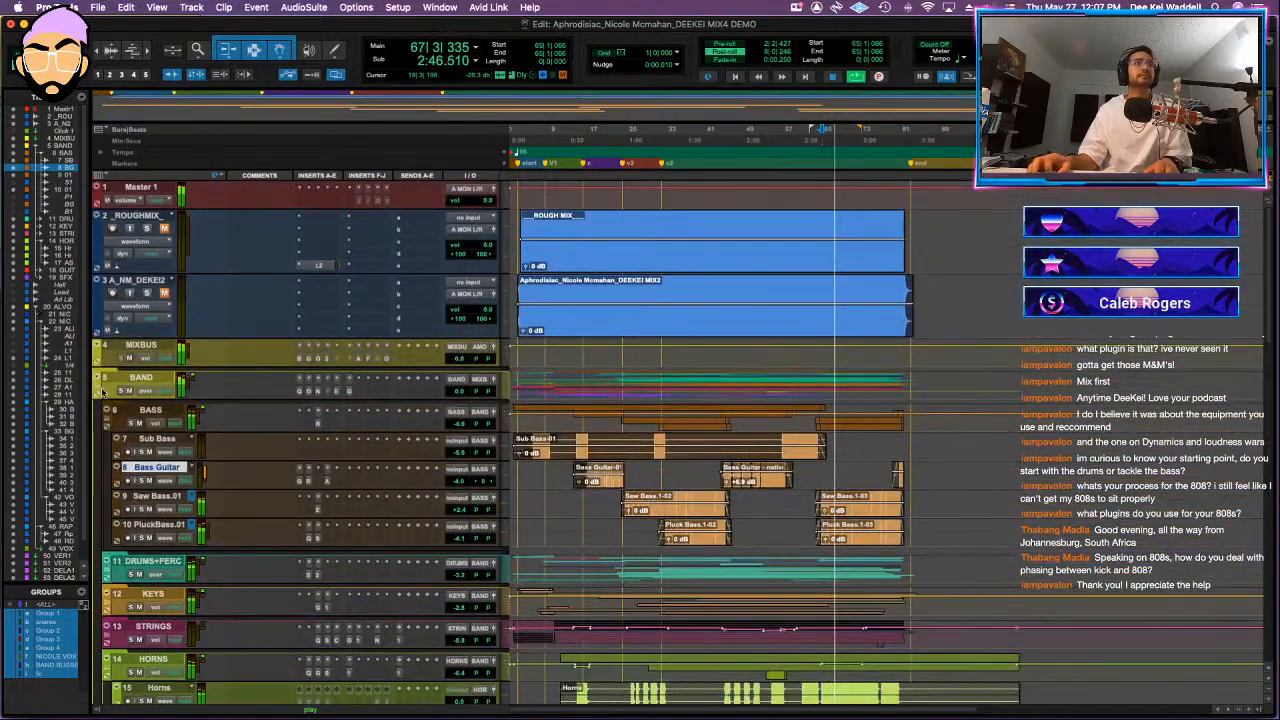
- Reopen the BASS folder and expand DRUMS+PERCS and KEYS to show their tracks during playback
{"action": "left_click", "coordinate": [107, 411]}
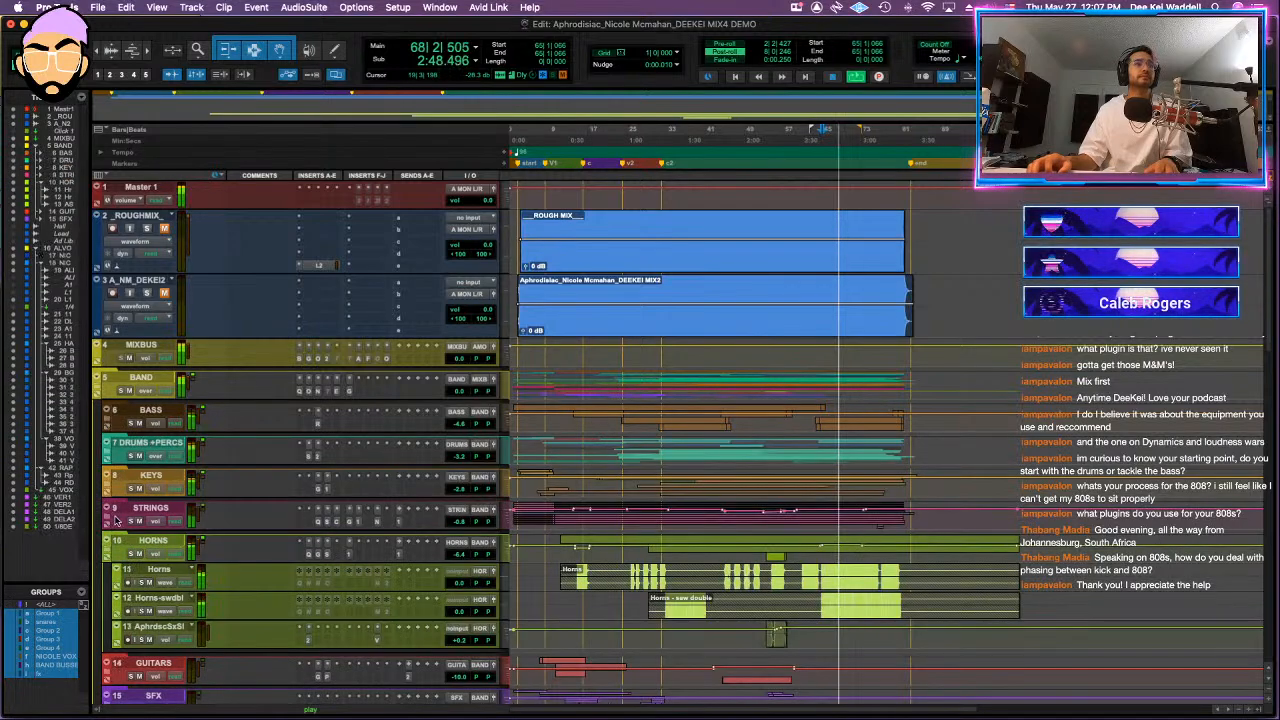
{"action": "left_click", "coordinate": [148, 410]}
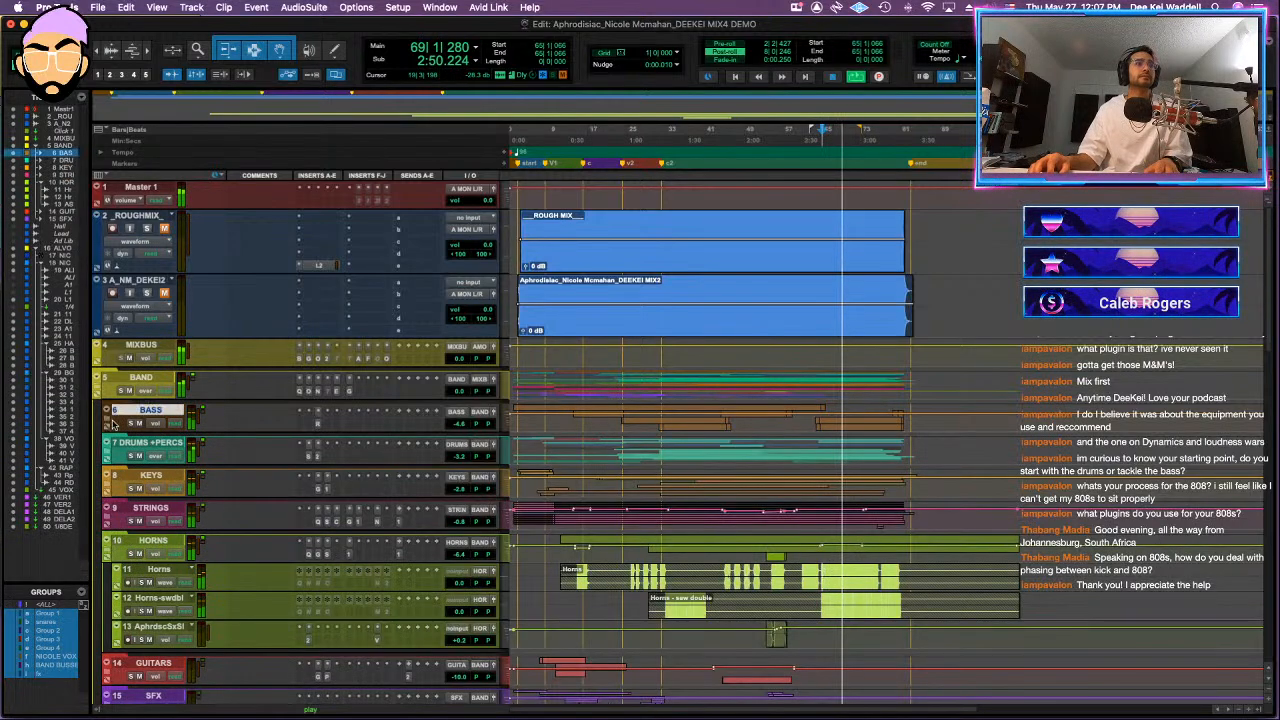
{"action": "left_click", "coordinate": [107, 424]}
{"action": "scroll", "coordinate": [107, 425], "scroll_direction": "down", "scroll_amount": 5}
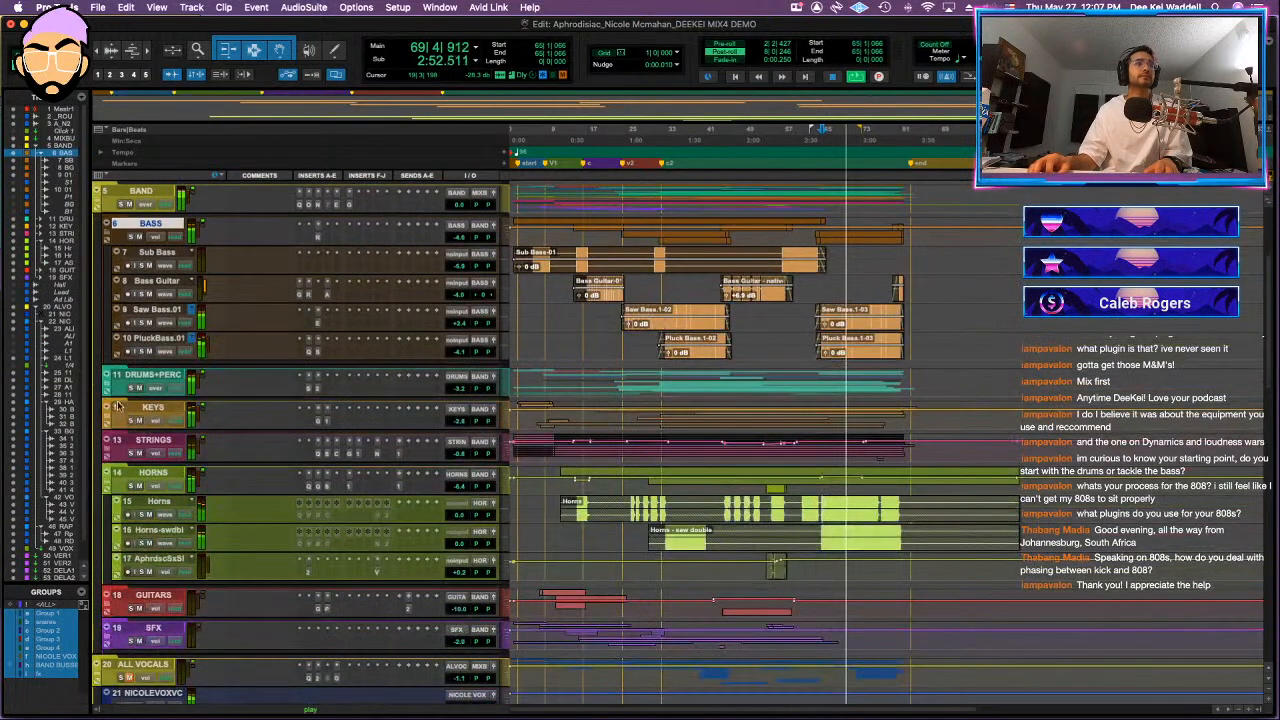
{"action": "left_click", "coordinate": [107, 388]}
{"action": "scroll", "coordinate": [104, 425], "scroll_direction": "down", "scroll_amount": 10}
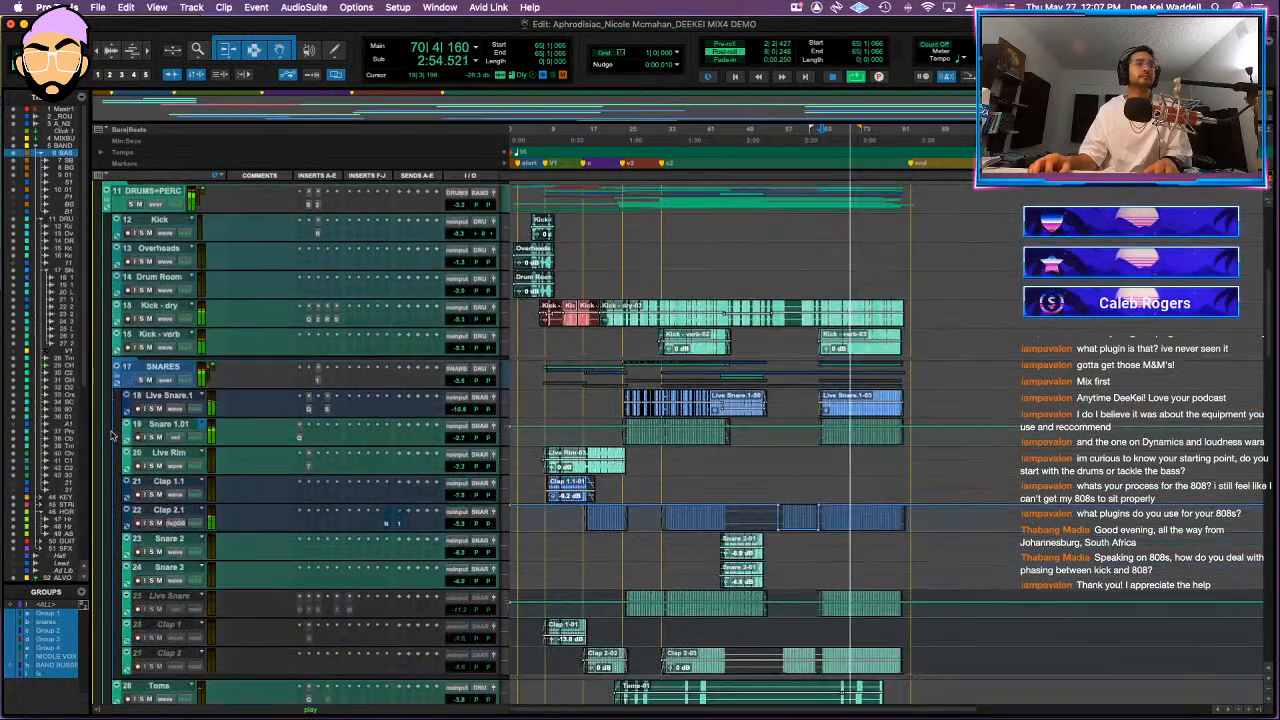
{"action": "scroll", "coordinate": [115, 432], "scroll_direction": "down", "scroll_amount": 12}
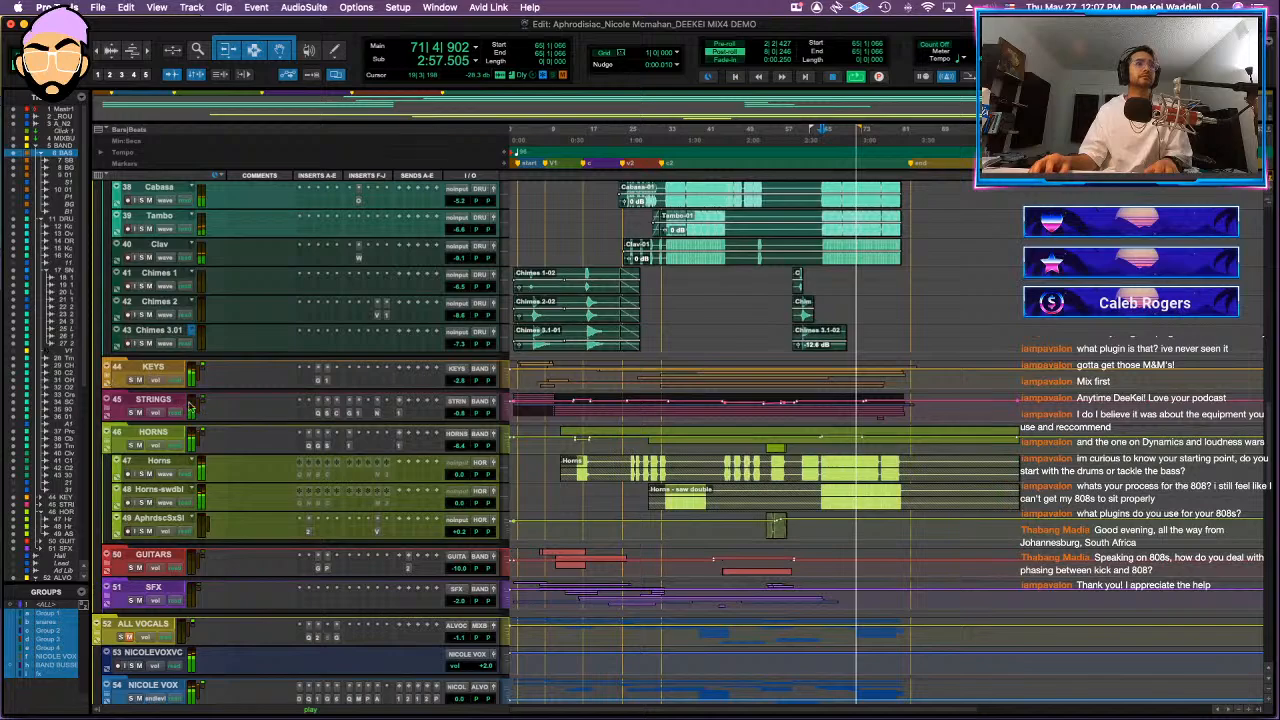
{"action": "left_click", "coordinate": [107, 368]}
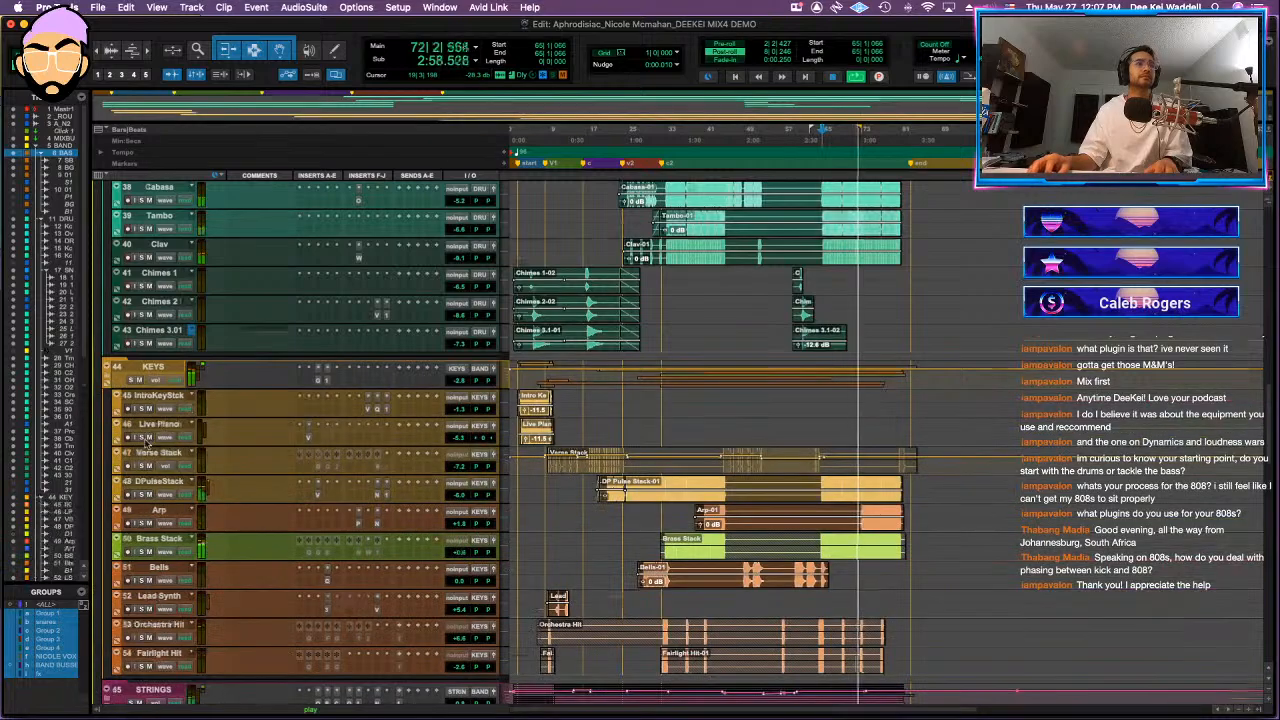
- Expand the STRINGS folder to show its tracks and unmute ALL VOCALS during playback
{"action": "scroll", "coordinate": [110, 380], "scroll_direction": "down", "scroll_amount": 11}
{"action": "left_click", "coordinate": [107, 368]}
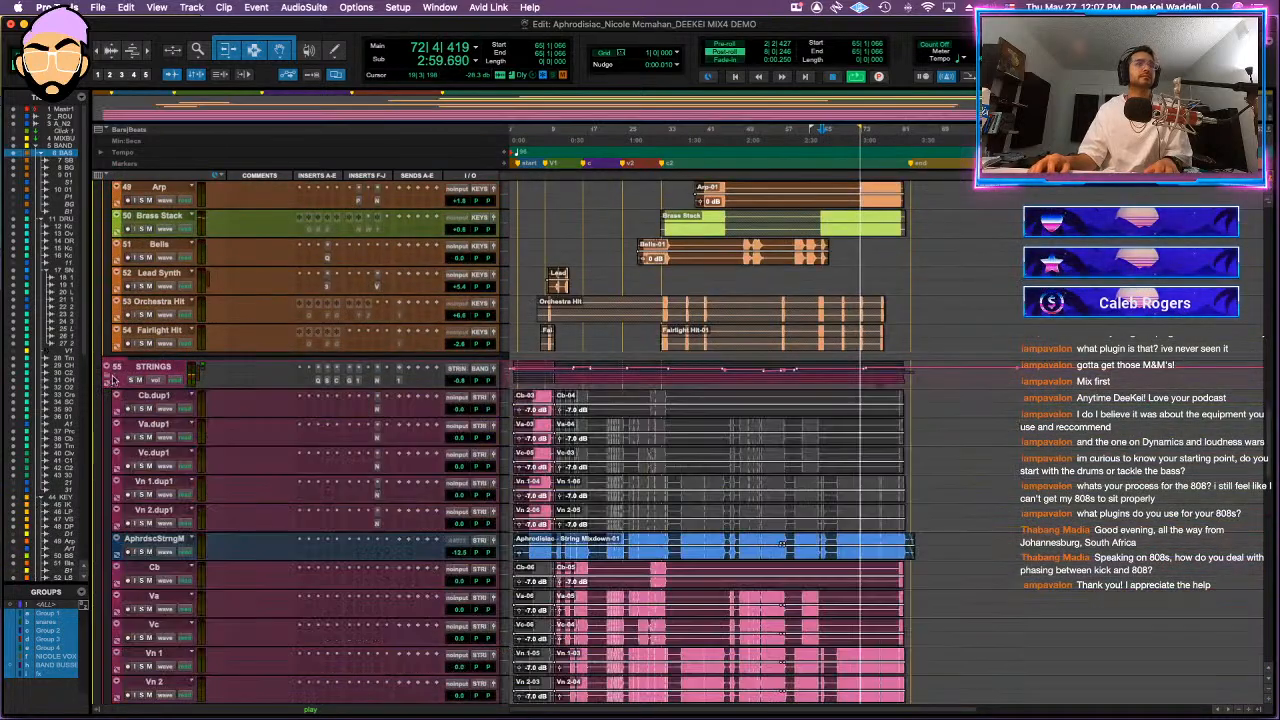
{"action": "scroll", "coordinate": [376, 441], "scroll_direction": "down", "scroll_amount": 10}
{"action": "scroll", "coordinate": [376, 441], "scroll_direction": "down", "scroll_amount": 5}
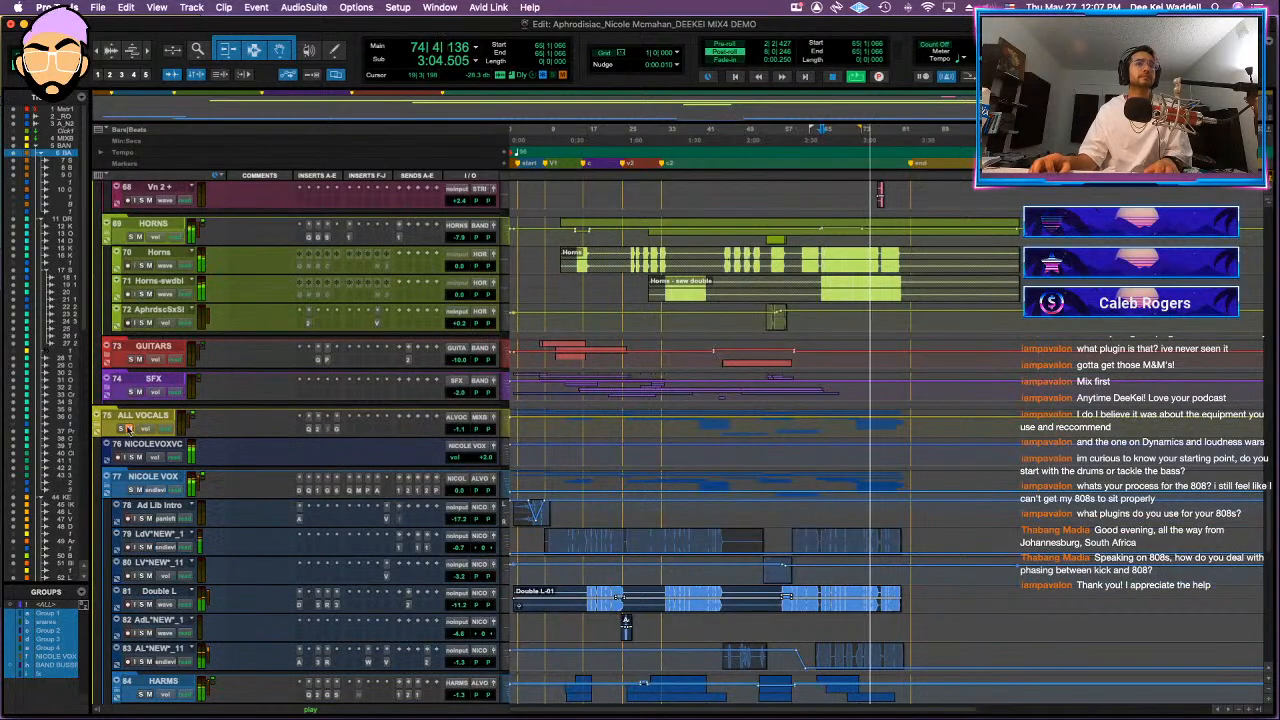
{"action": "scroll", "coordinate": [377, 432], "scroll_direction": "up", "scroll_amount": 5}
{"action": "scroll", "coordinate": [377, 432], "scroll_direction": "down", "scroll_amount": 5}
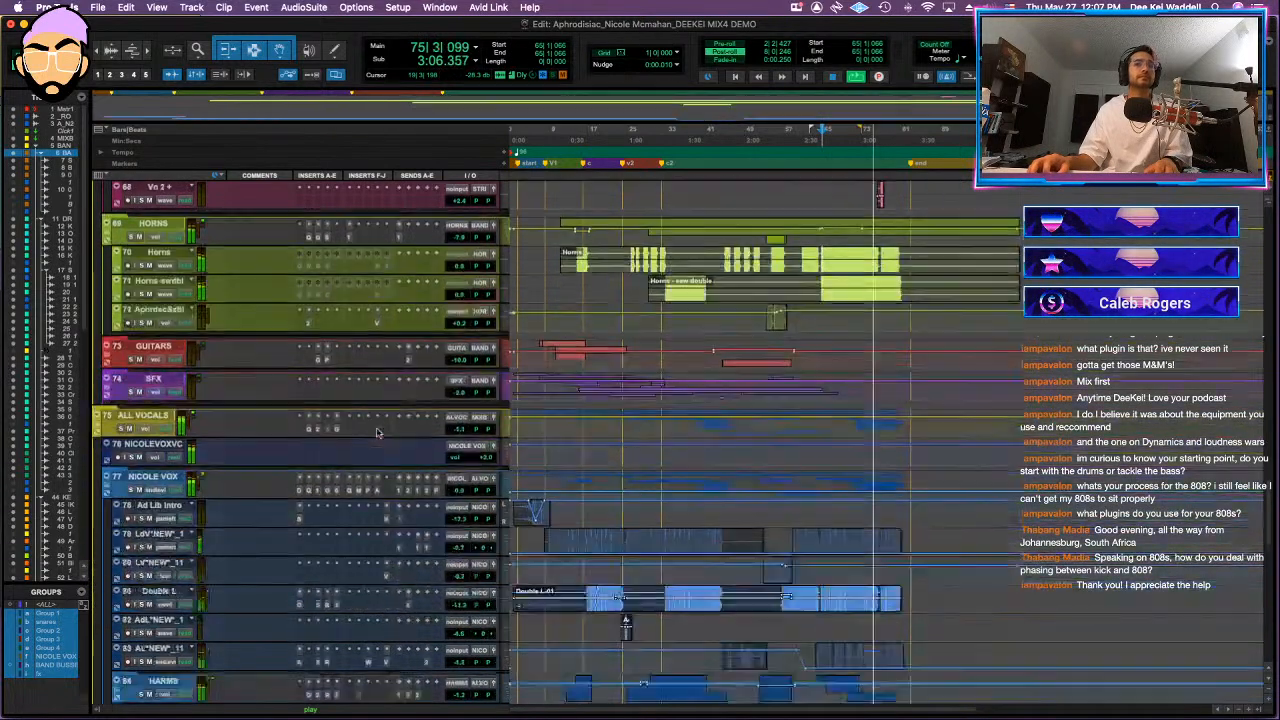
- Look over the vocal tracks from ALL VOCALS through HARMS, BGV STAX, VOCODER and RAP VOX to the reverb and delay returns during playback
{"action": "scroll", "coordinate": [377, 432], "scroll_direction": "down", "scroll_amount": 8}
{"action": "scroll", "coordinate": [377, 432], "scroll_direction": "up", "scroll_amount": 1}
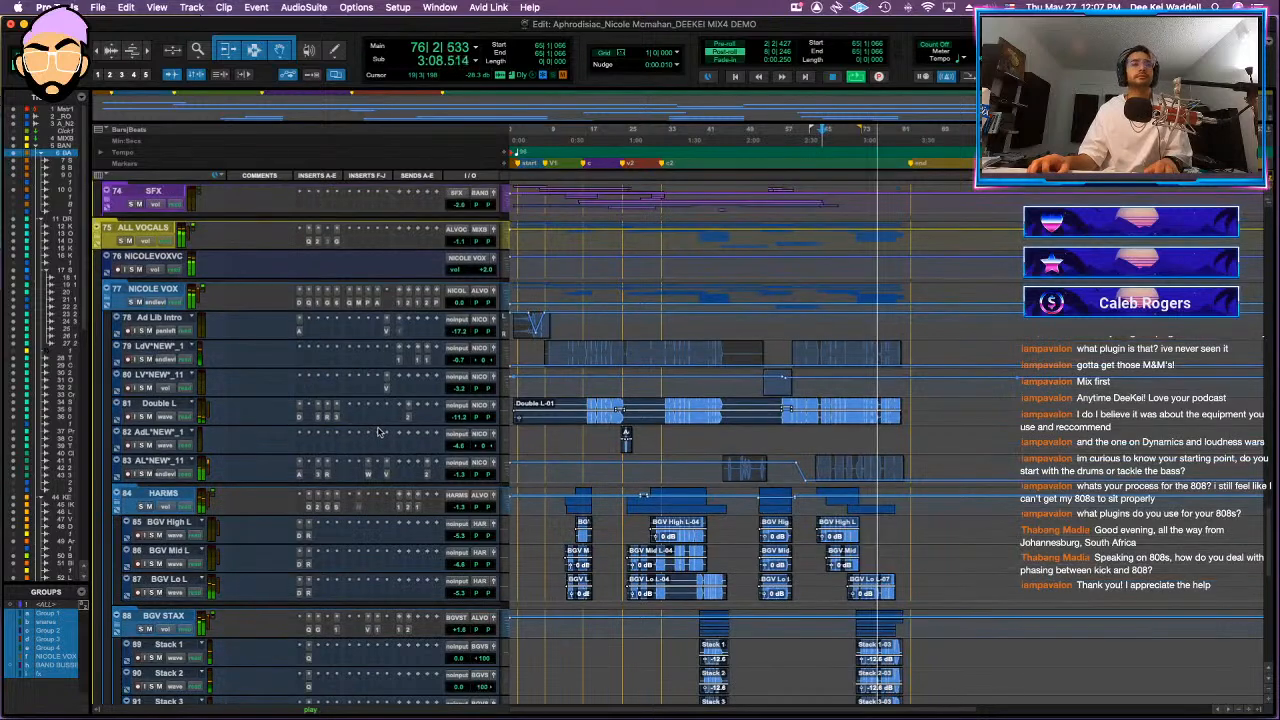
{"action": "scroll", "coordinate": [377, 432], "scroll_direction": "down", "scroll_amount": 5}
{"action": "scroll", "coordinate": [377, 432], "scroll_direction": "up", "scroll_amount": 15}
{"action": "scroll", "coordinate": [377, 432], "scroll_direction": "down", "scroll_amount": 20}
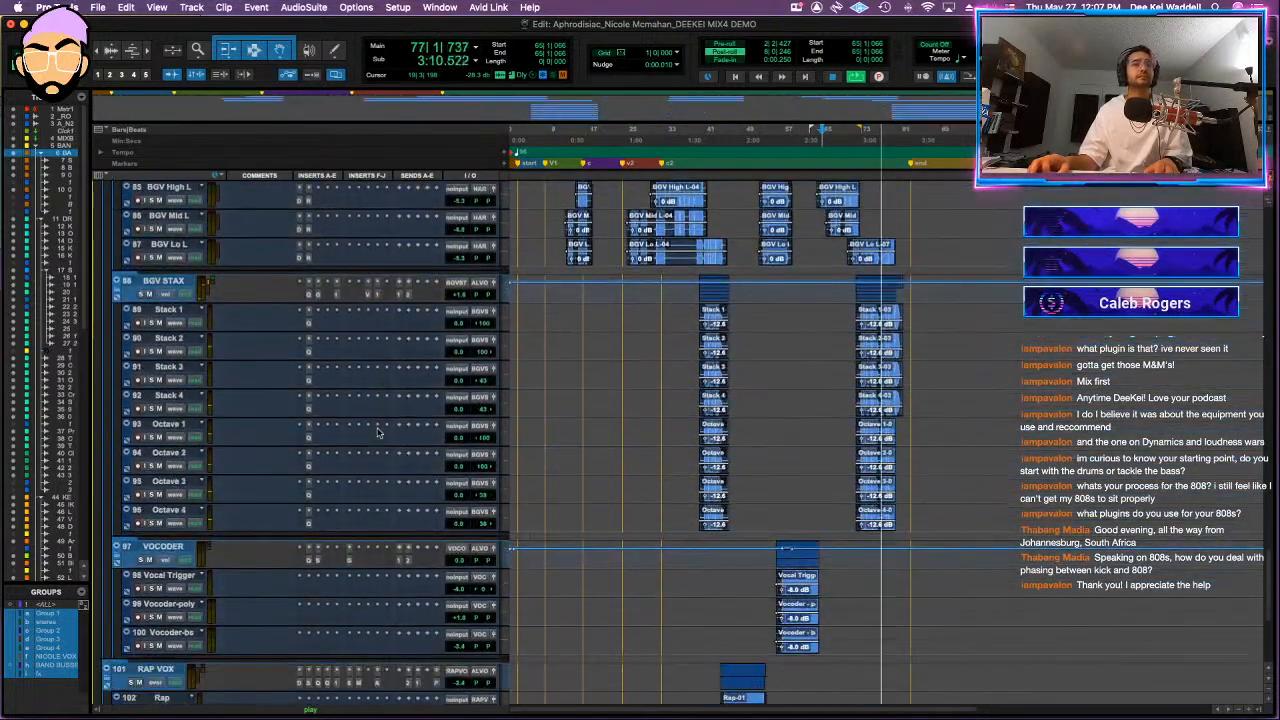
{"action": "scroll", "coordinate": [377, 432], "scroll_direction": "down", "scroll_amount": 7}
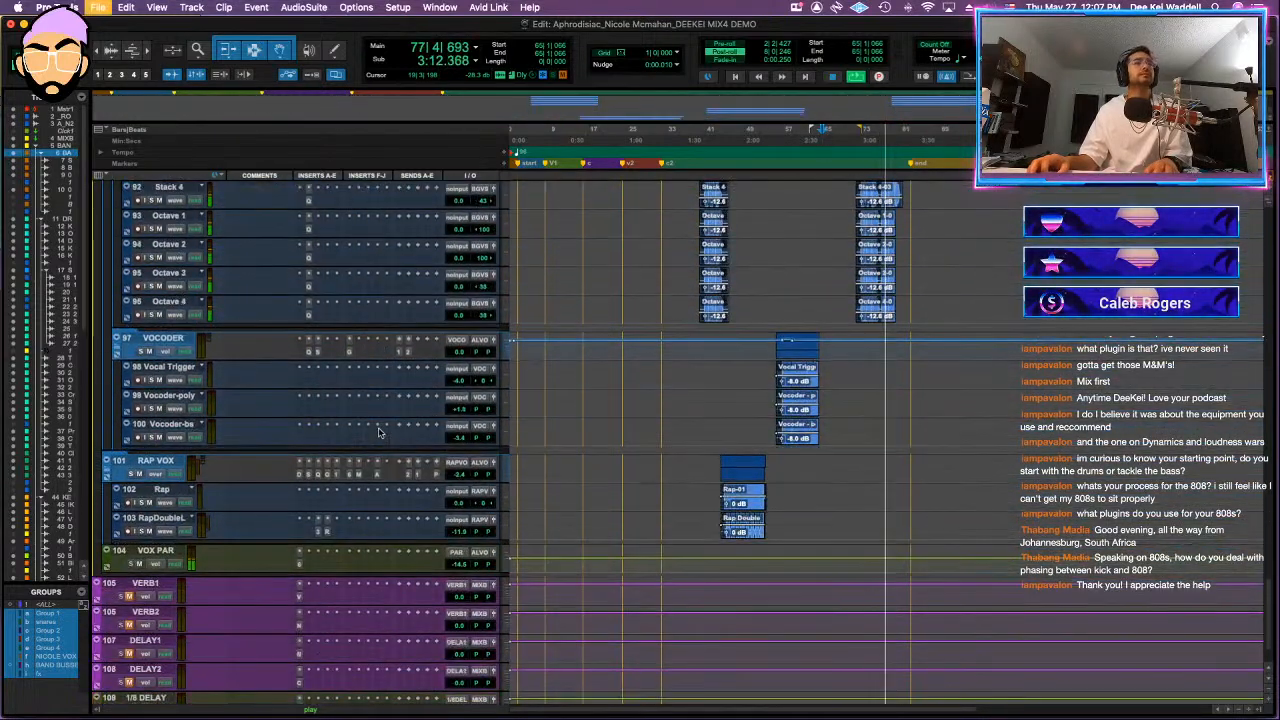
{"action": "scroll", "coordinate": [377, 432], "scroll_direction": "up", "scroll_amount": 20}
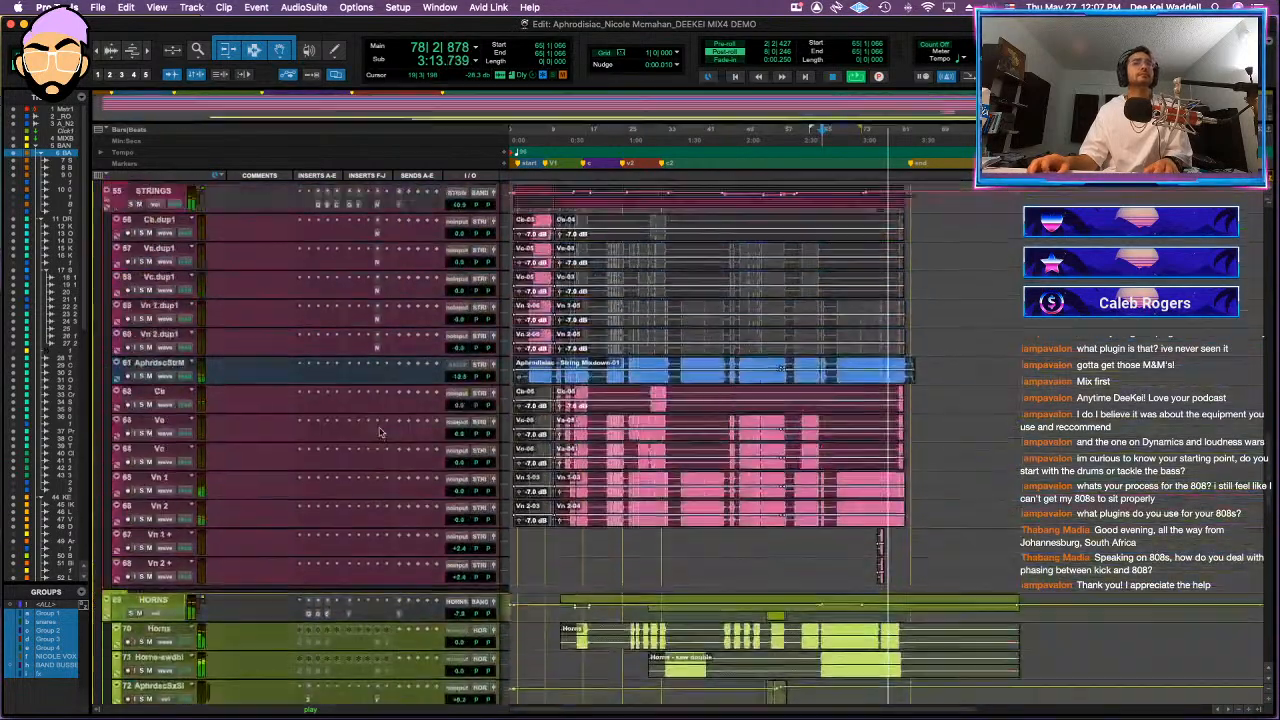
{"action": "scroll", "coordinate": [377, 432], "scroll_direction": "up", "scroll_amount": 20}
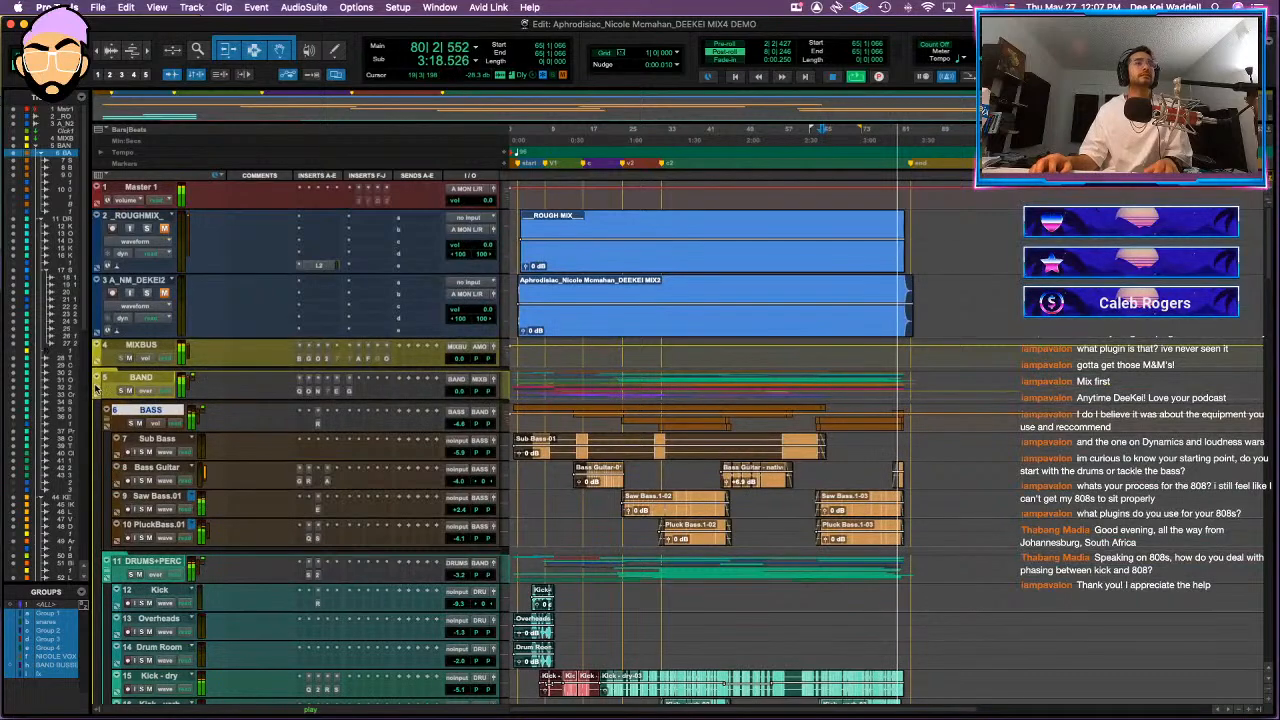
- Collapse and mute the BAND folder, and audition the vocals alone from about bar 56
{"action": "left_click", "coordinate": [97, 386]}
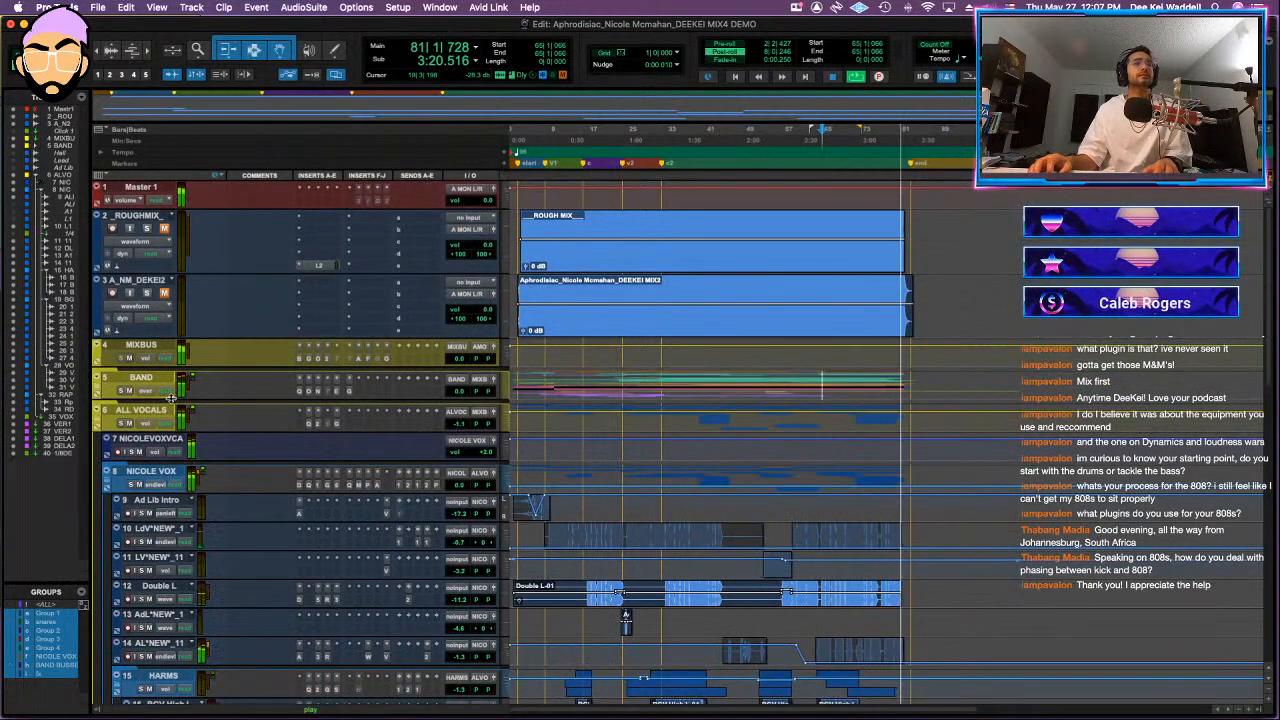
{"action": "key", "text": "space"}
{"action": "scroll", "coordinate": [685, 468], "scroll_direction": "down", "scroll_amount": 5}
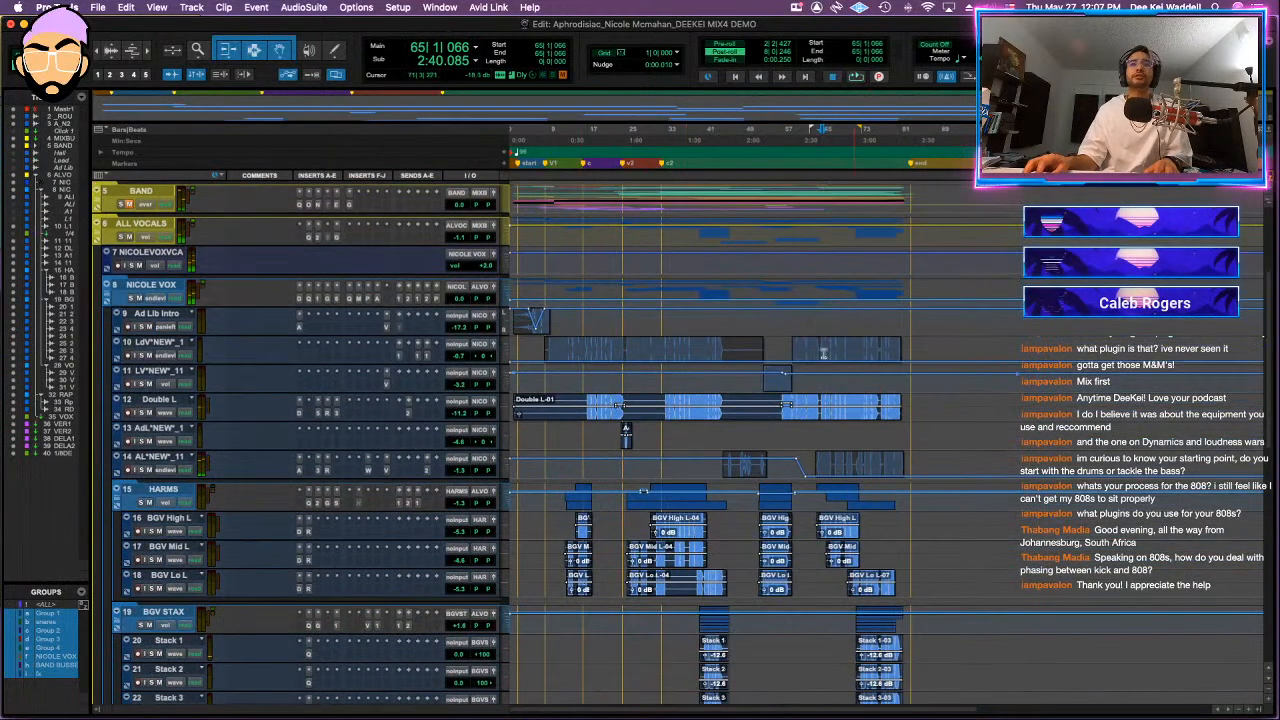
{"action": "left_click", "coordinate": [787, 345]}
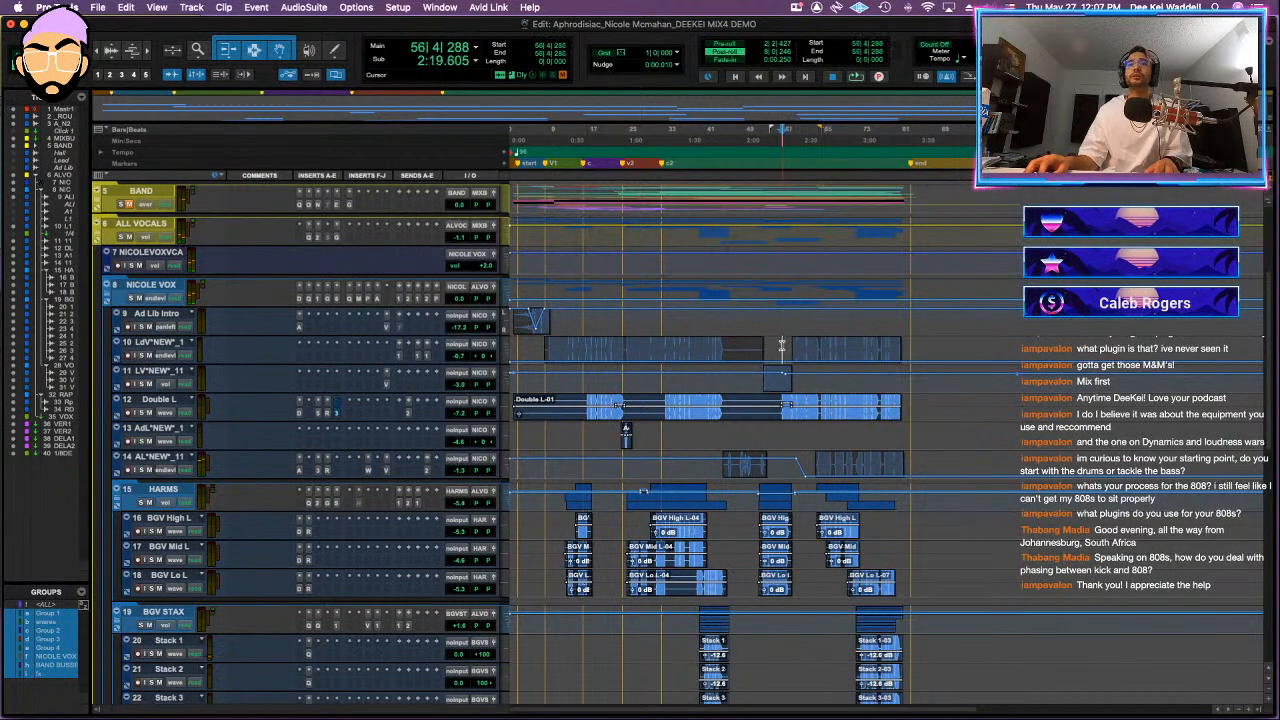
{"action": "key", "text": "space"}
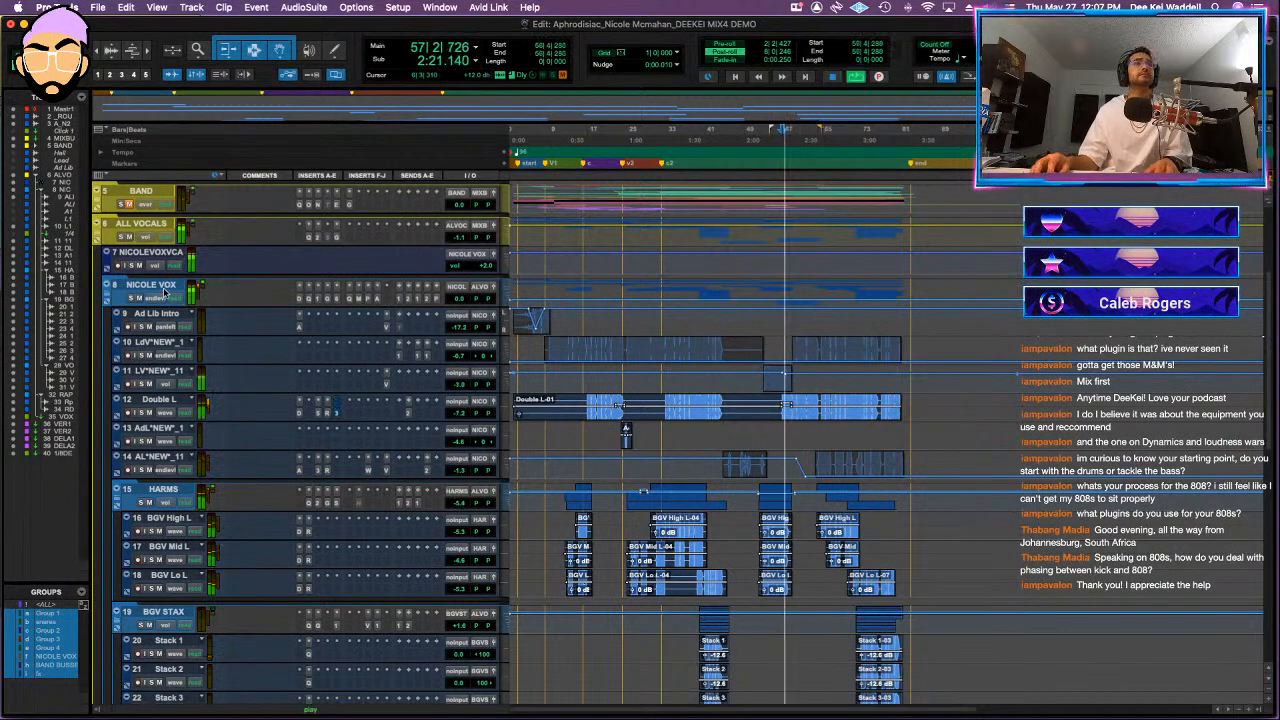
- Select all vocal tracks from the lead vocal folder through VOX PAR and bypass their inserts
{"action": "scroll", "coordinate": [185, 477], "scroll_direction": "down", "scroll_amount": 15}
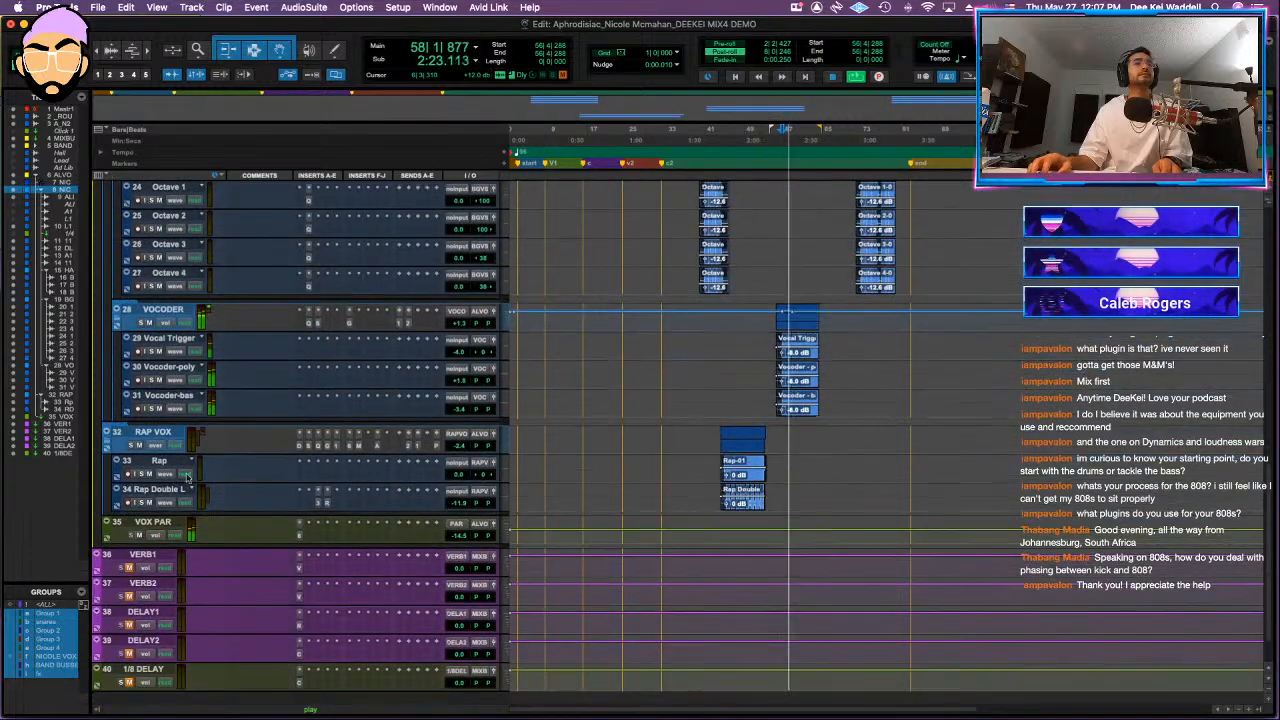
{"action": "left_click", "coordinate": [158, 521], "text": "shift"}
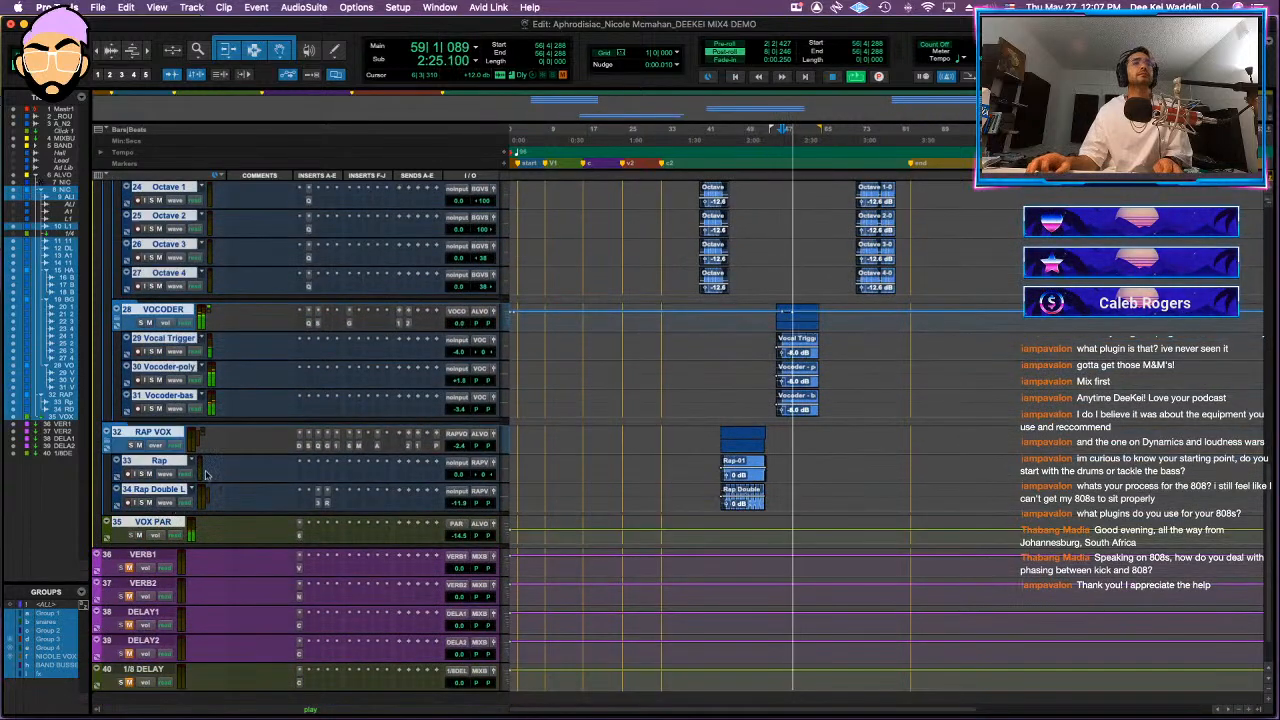
{"action": "scroll", "coordinate": [195, 490], "scroll_direction": "up", "scroll_amount": 8}
{"action": "scroll", "coordinate": [207, 475], "scroll_direction": "up", "scroll_amount": 8}
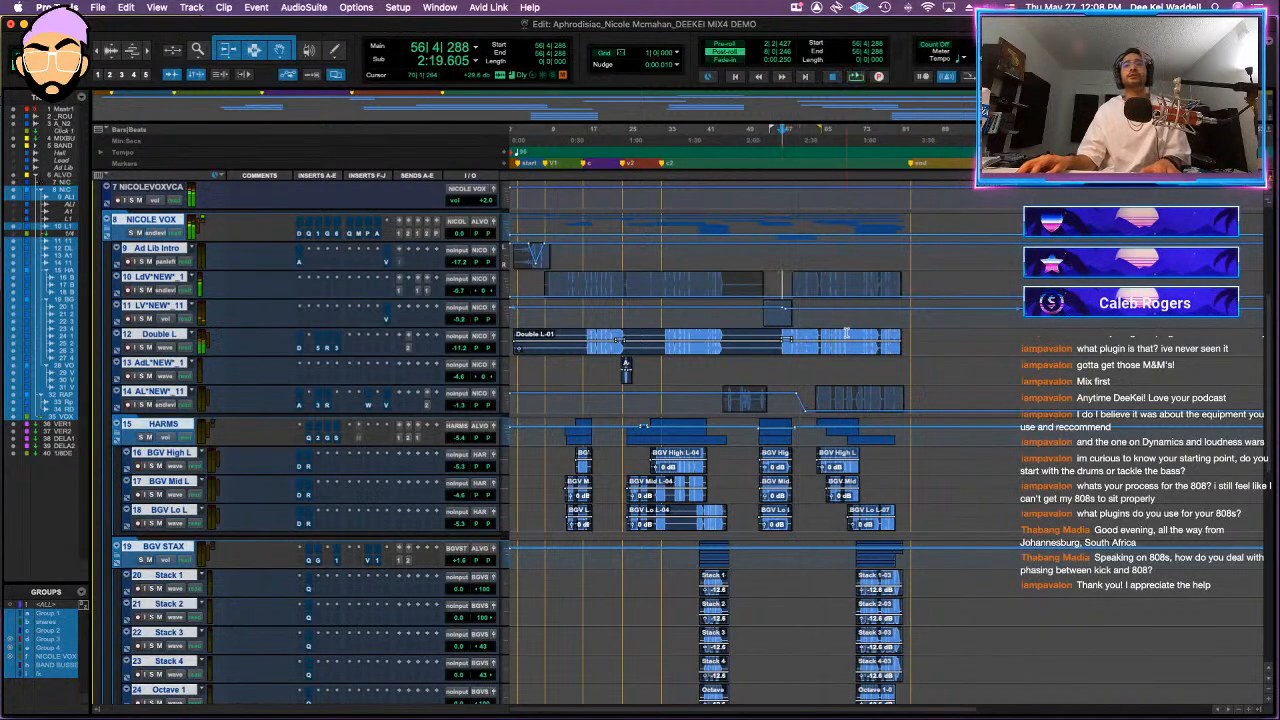
- Audition the vocals from about bar 70, and view the Double L track's VHL-3C plug-in before closing it
{"action": "left_click", "coordinate": [847, 336]}
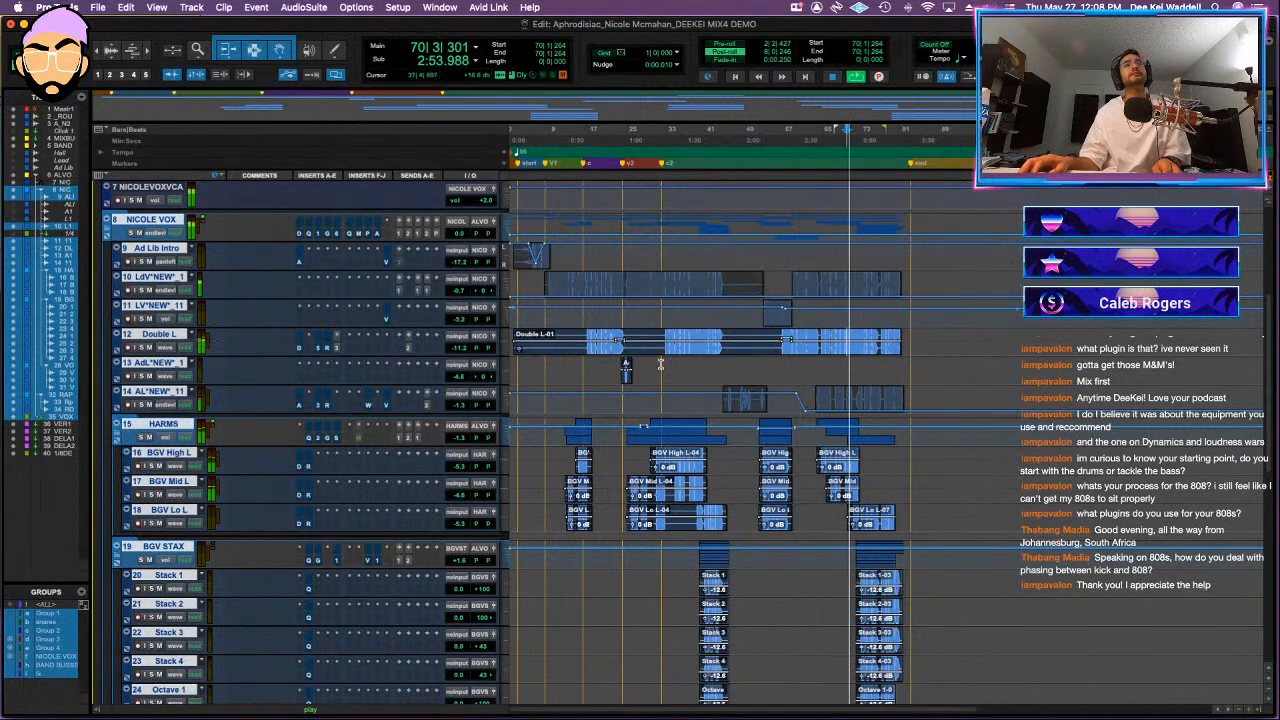
{"action": "left_click", "coordinate": [337, 343]}
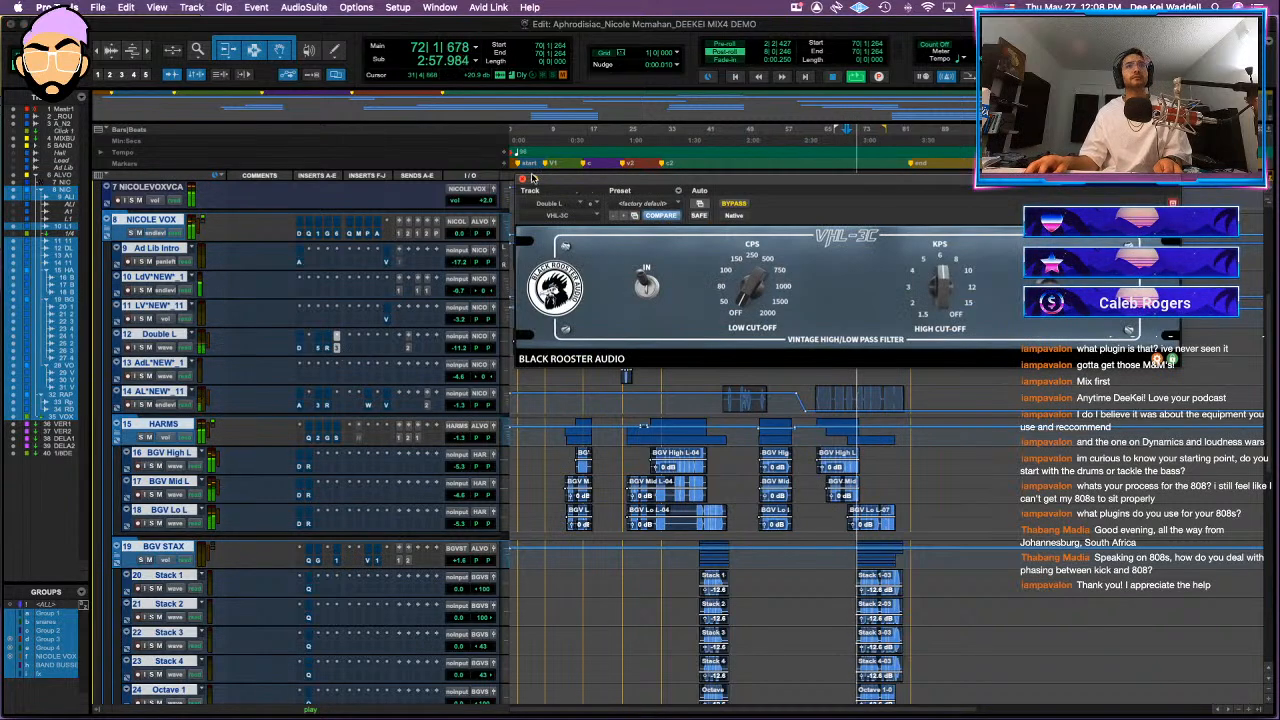
{"action": "left_click", "coordinate": [534, 179]}
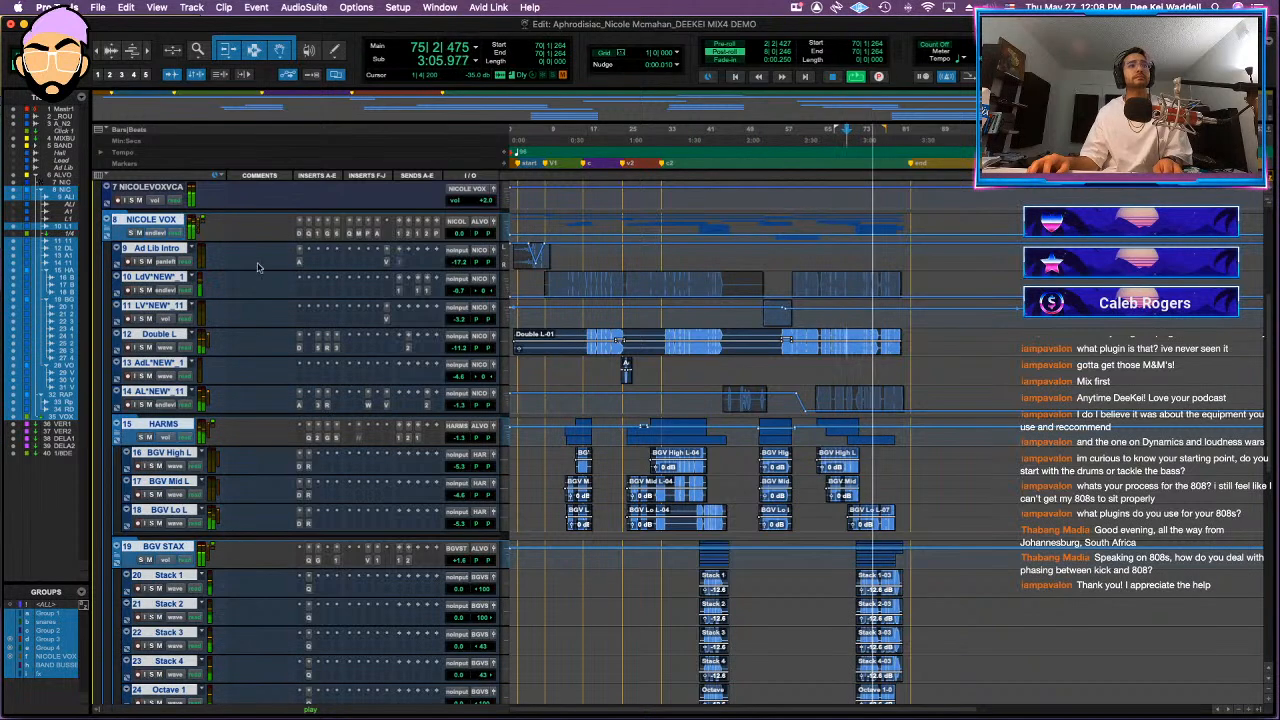
- Unmute the VERB1, VERB2, DELAY1, DELAY2 and 1/8 DELAY effect tracks during playback
{"action": "scroll", "coordinate": [210, 450], "scroll_direction": "down", "scroll_amount": 10}
{"action": "left_click", "coordinate": [129, 514]}
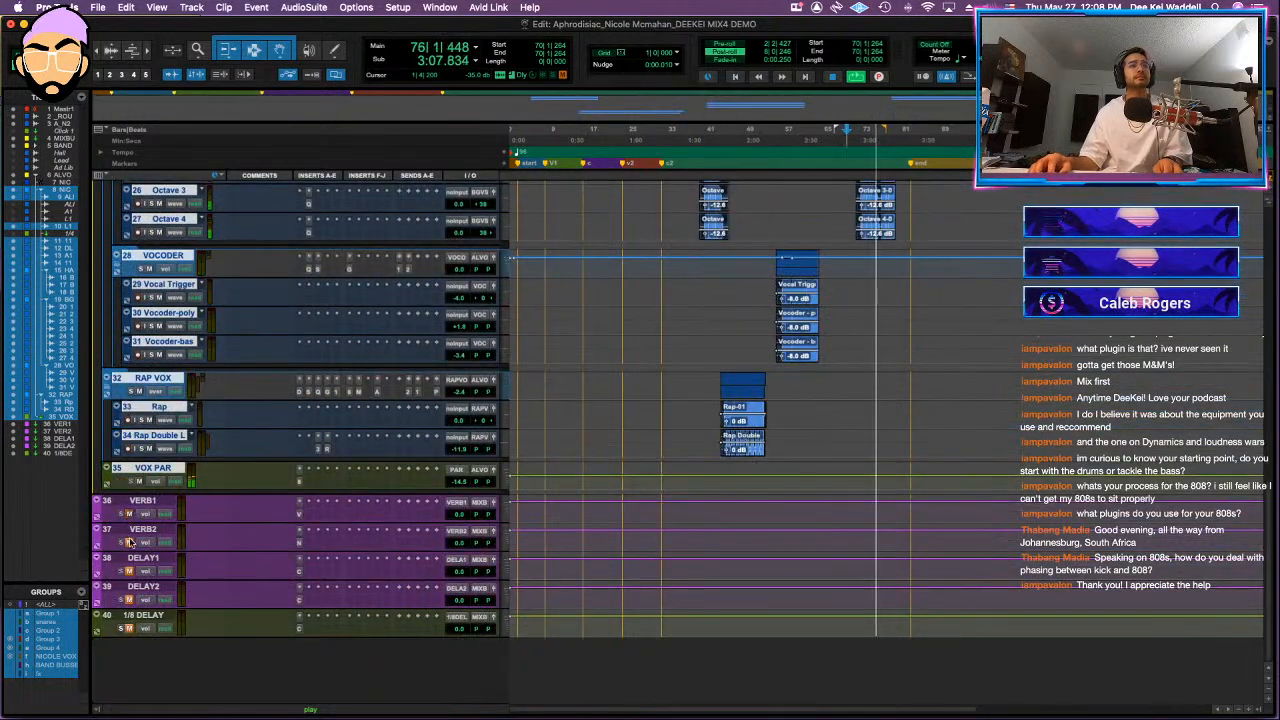
{"action": "left_click", "coordinate": [129, 543]}
{"action": "left_click", "coordinate": [129, 571]}
{"action": "left_click", "coordinate": [130, 628]}
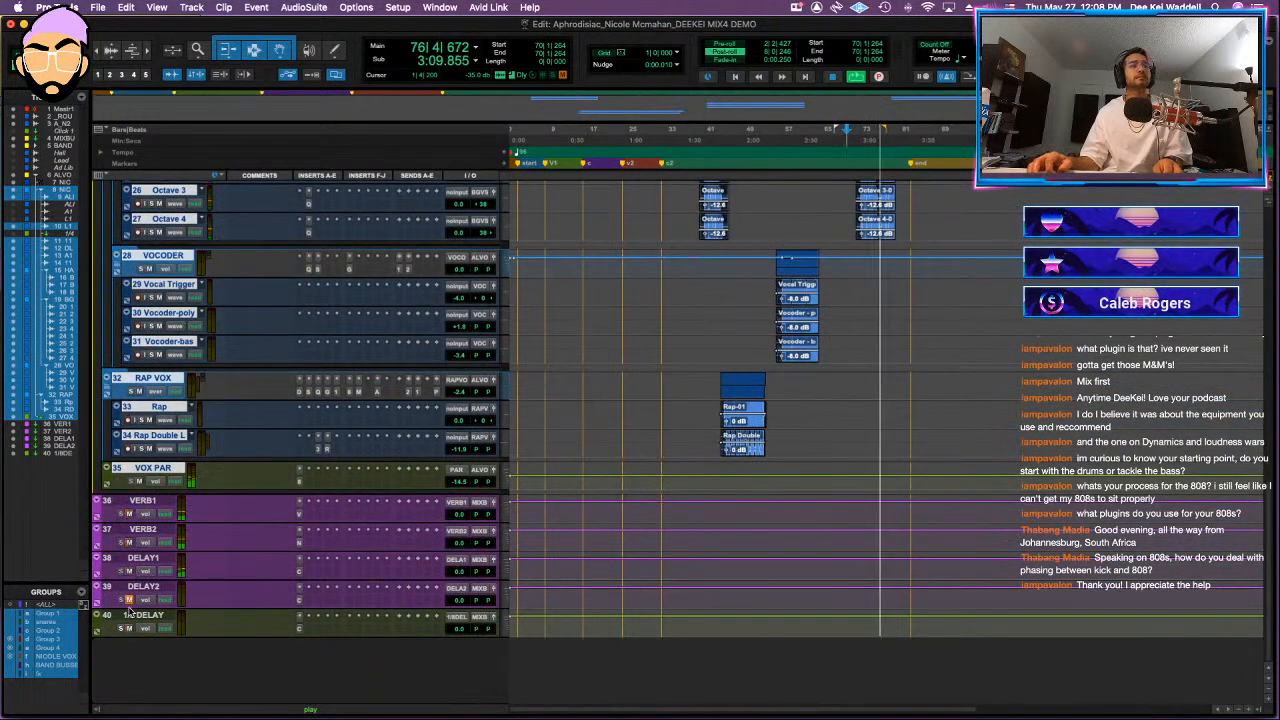
{"action": "left_click", "coordinate": [130, 600]}
- Compare the vocals with their inserts bypassed and active, including those on ALL VOCALS, and stop playback
{"action": "scroll", "coordinate": [550, 515], "scroll_direction": "up", "scroll_amount": 4}
{"action": "scroll", "coordinate": [551, 513], "scroll_direction": "up", "scroll_amount": 8}
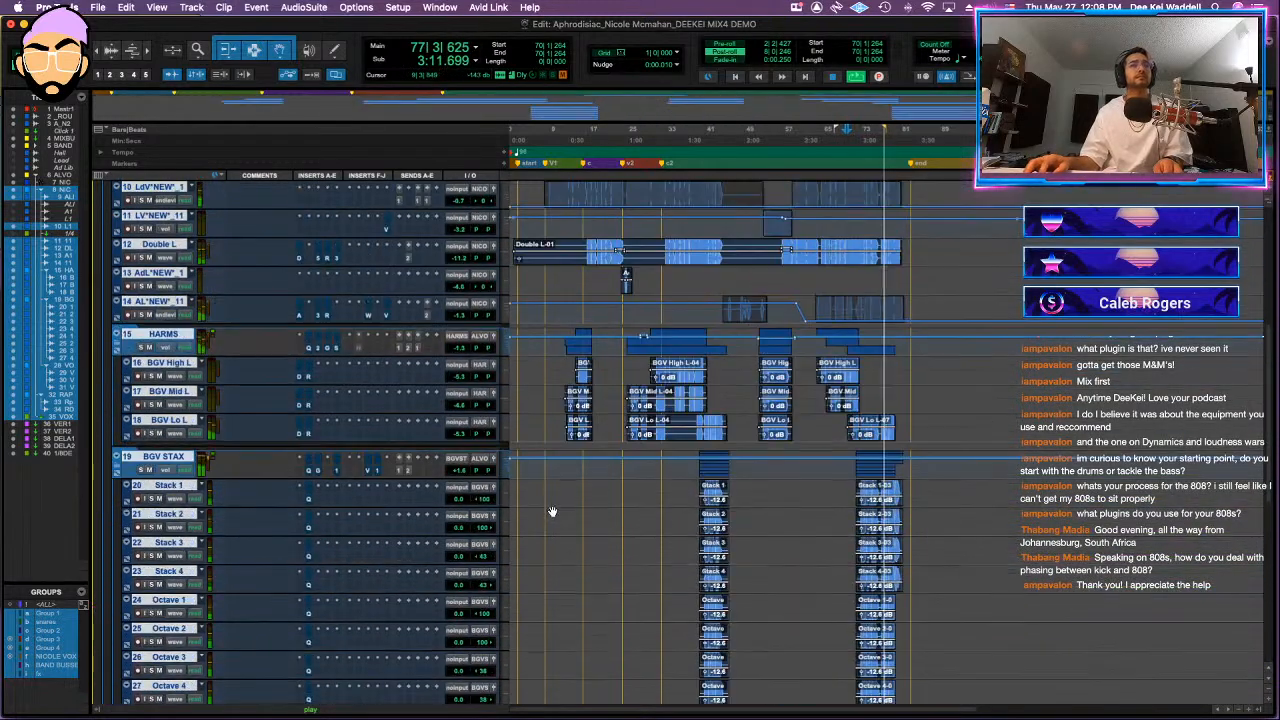
{"action": "scroll", "coordinate": [551, 513], "scroll_direction": "up", "scroll_amount": 7}
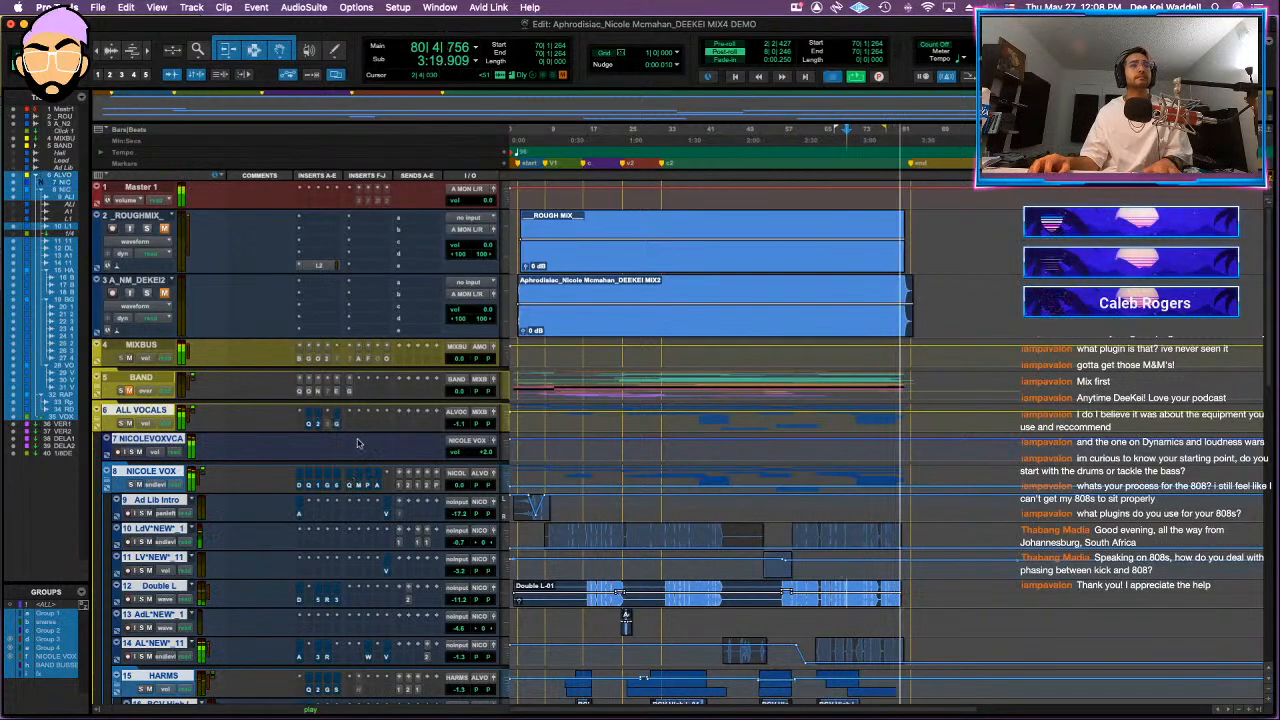
{"action": "scroll", "coordinate": [452, 449], "scroll_direction": "down", "scroll_amount": 5}
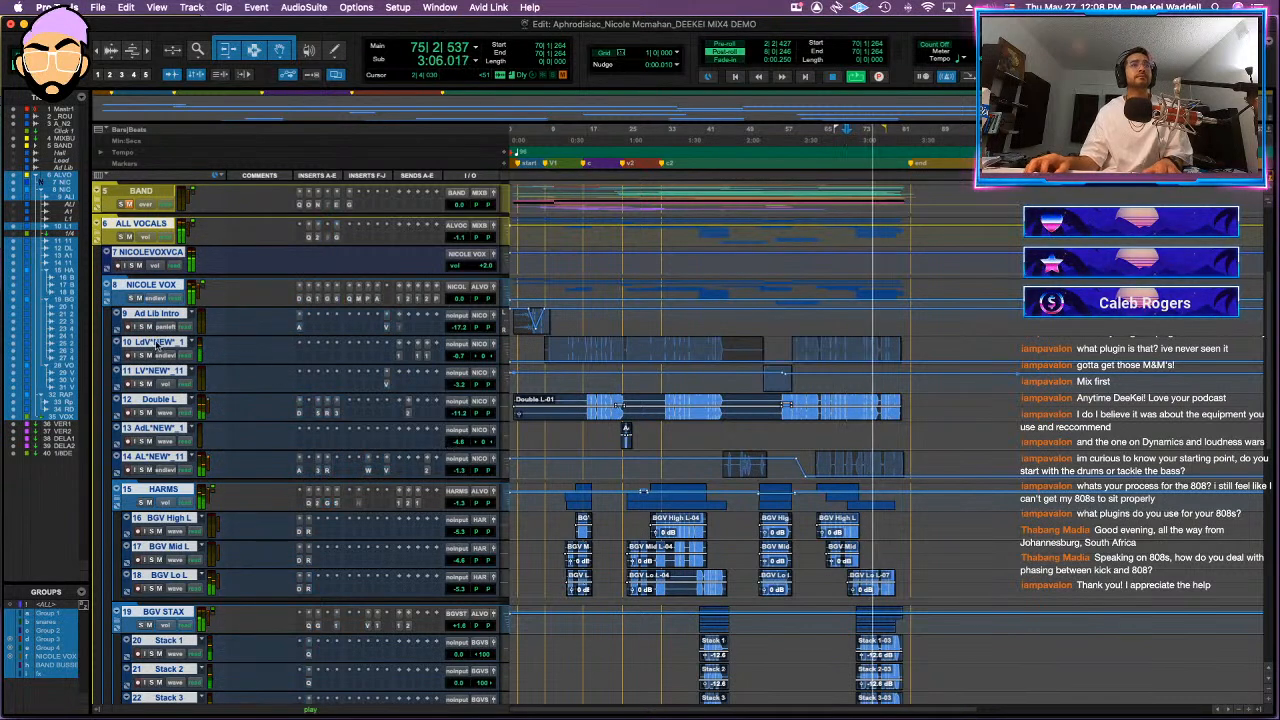
{"action": "key", "text": "space"}
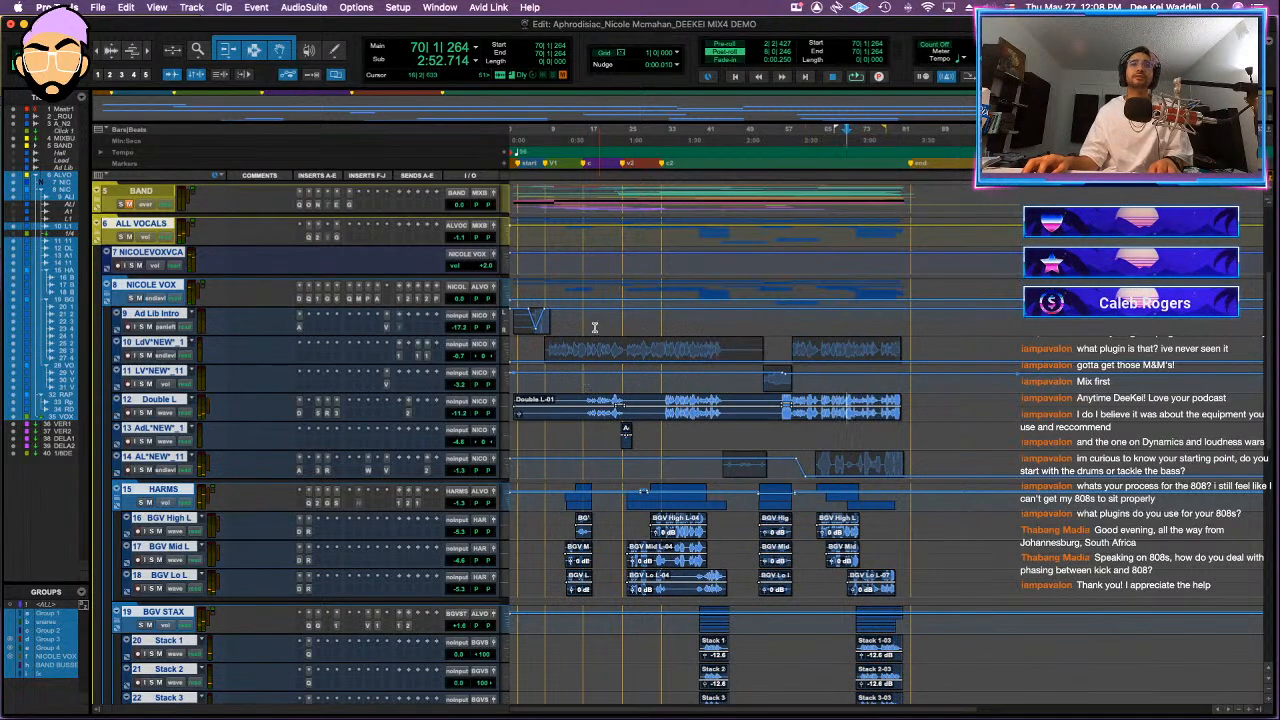
- Highlight the lead vocal clips on the LdV*NEW* track from about bar 8 to bar 82
{"action": "left_click_drag", "start_coordinate": [545, 349], "coordinate": [902, 347]}
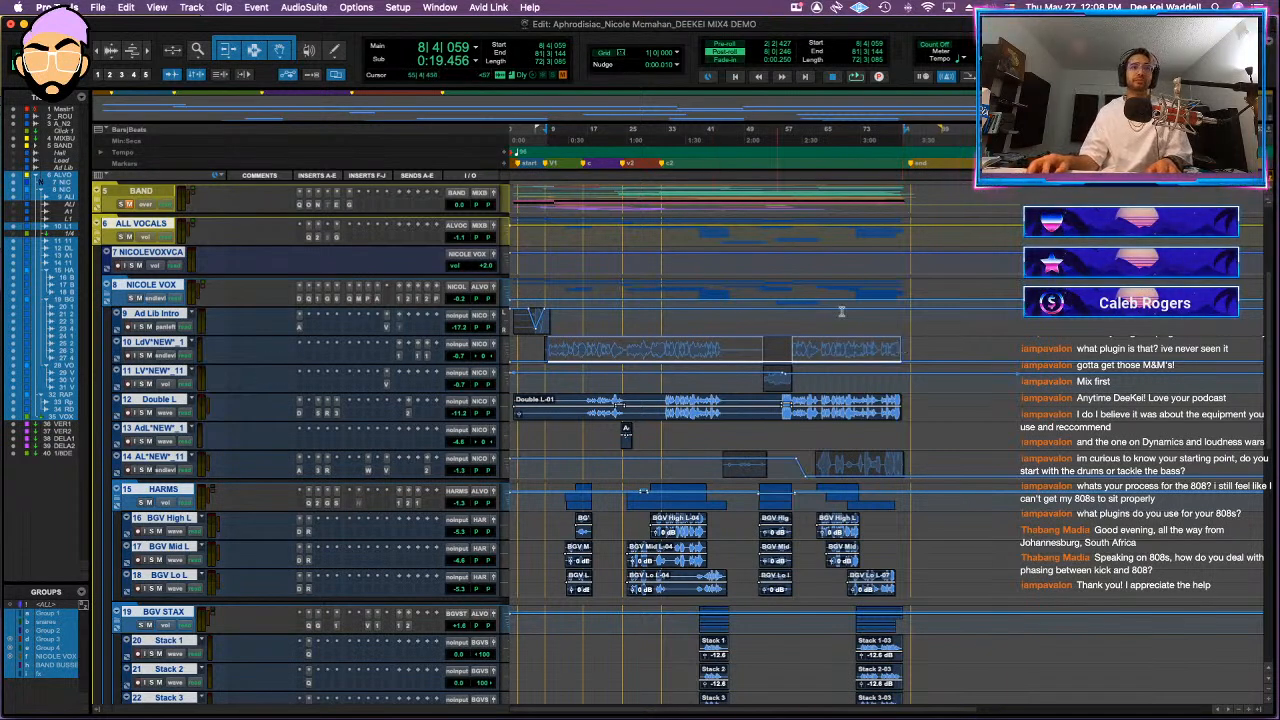
{"action": "left_click_drag", "start_coordinate": [902, 348], "coordinate": [535, 349]}
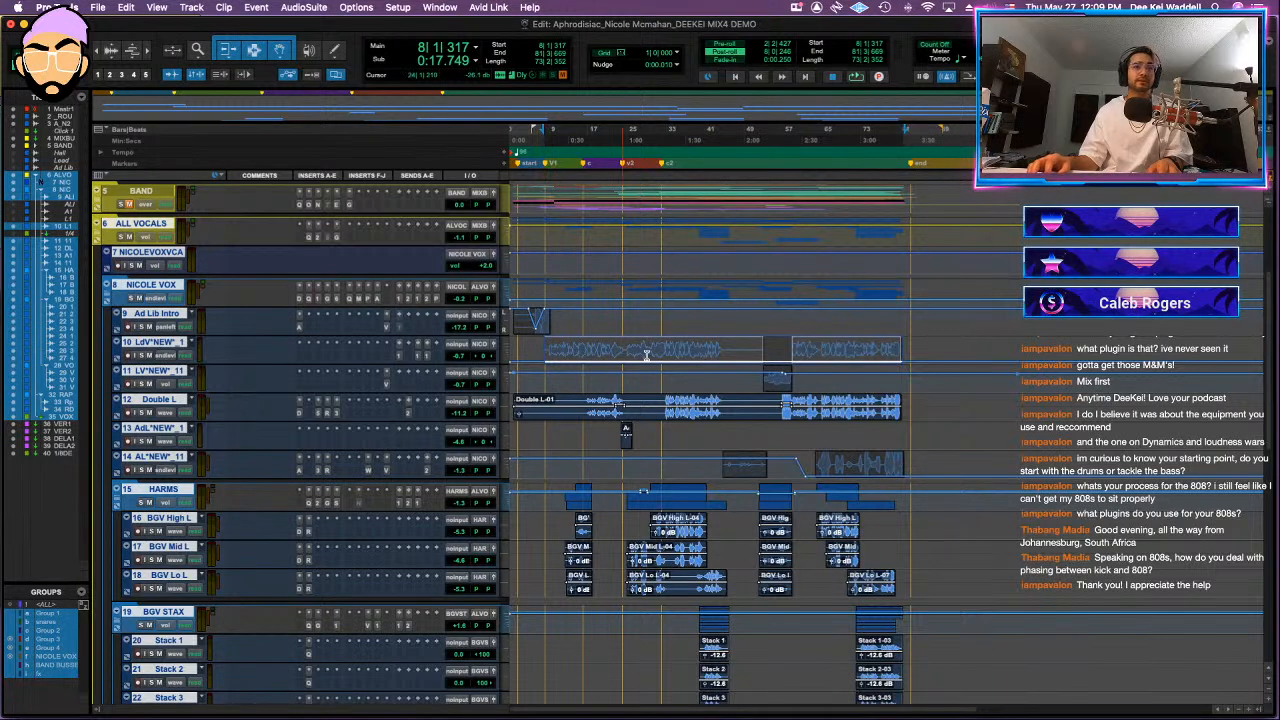
{"action": "left_click_drag", "start_coordinate": [541, 348], "coordinate": [915, 352]}
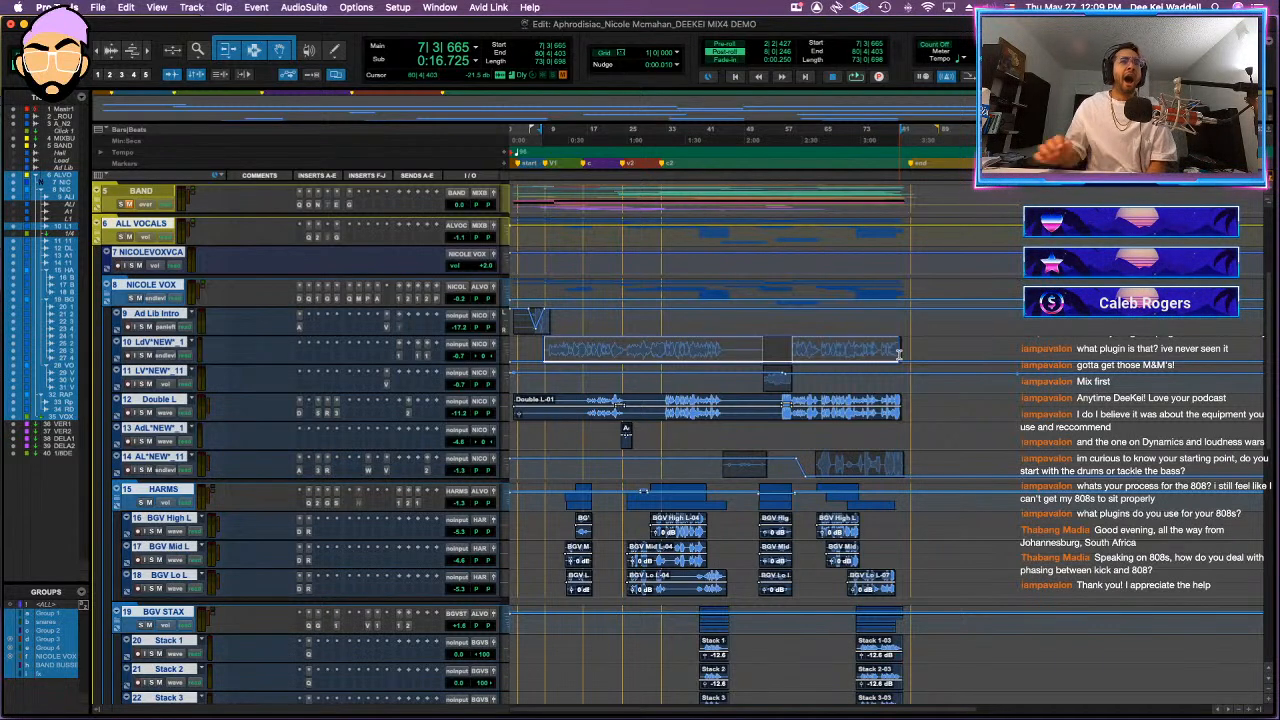
{"action": "left_click_drag", "start_coordinate": [905, 348], "coordinate": [543, 347]}
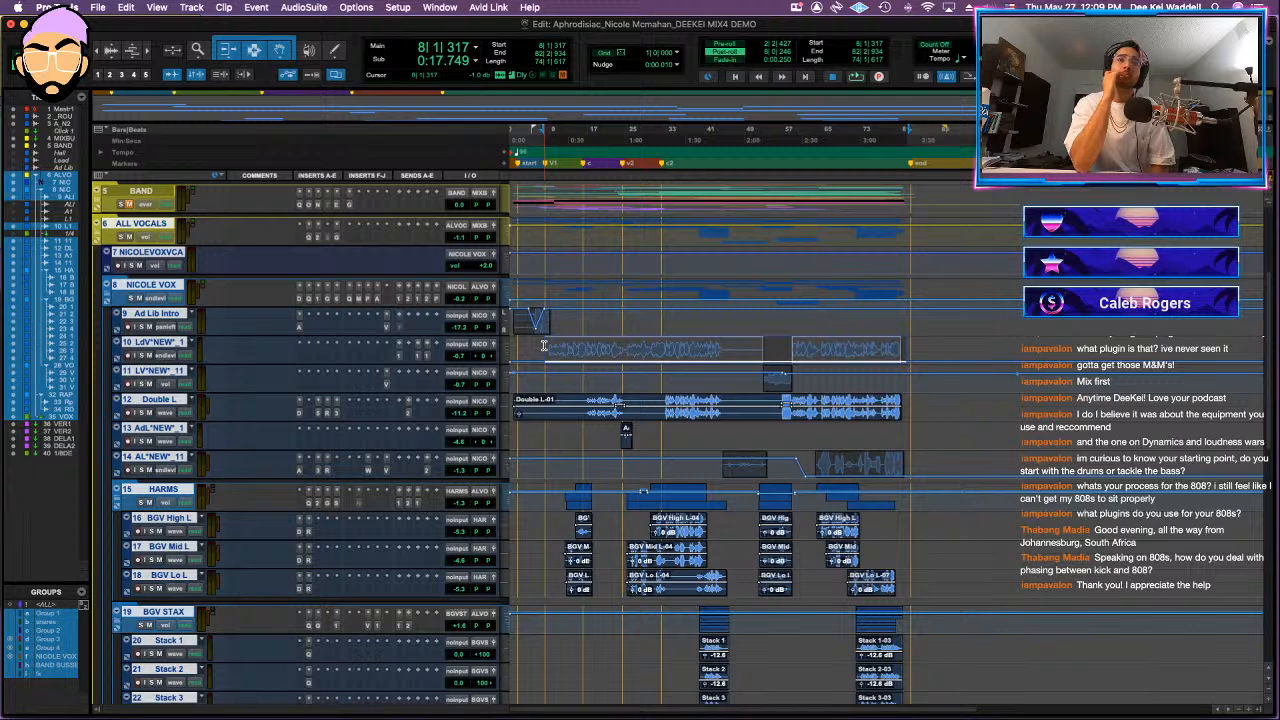
- Play from about bar 11 with the vocal inserts bypassed, and unmute BAND
{"action": "left_click", "coordinate": [560, 348]}
{"action": "key", "text": "space"}
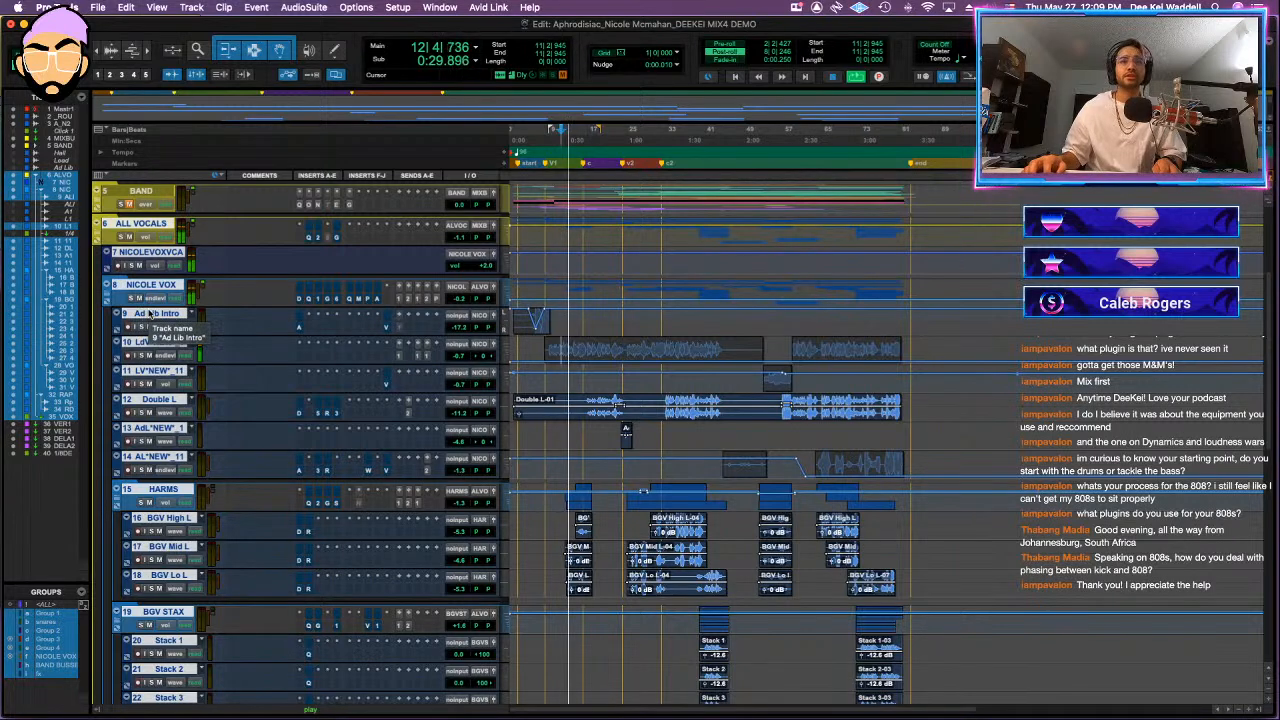
{"action": "left_click", "coordinate": [130, 205]}
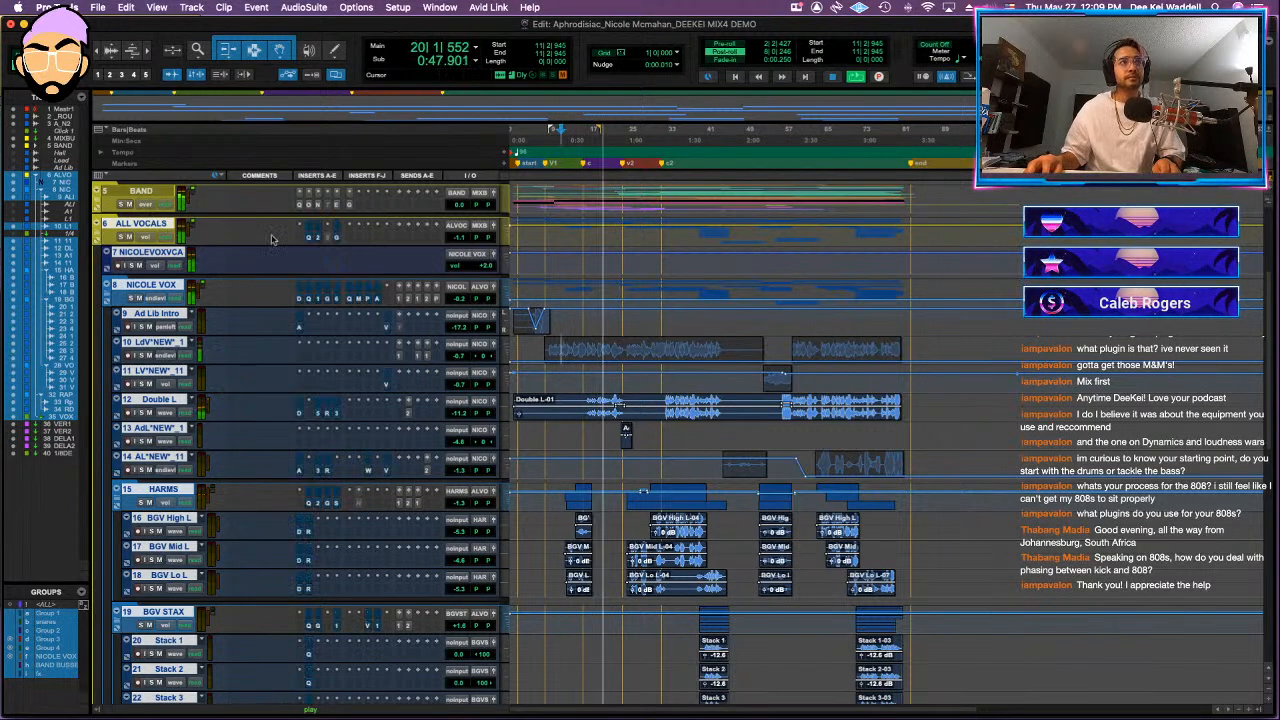
- Replay the band and vocals with the vocal inserts bypassed, and move the playback start to about bar 15
{"action": "key", "text": "space"}
{"action": "key", "text": "space"}
{"action": "key", "text": "space"}
{"action": "left_click", "coordinate": [580, 349]}
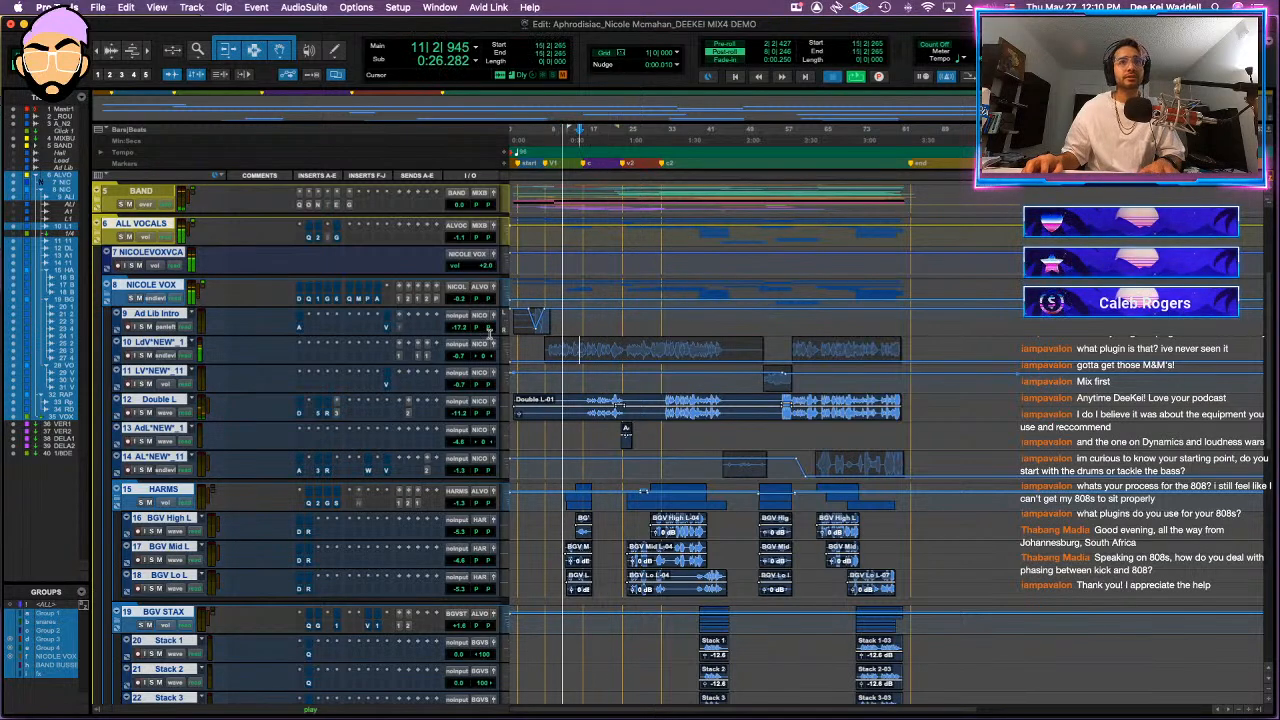
{"action": "key", "text": "space"}
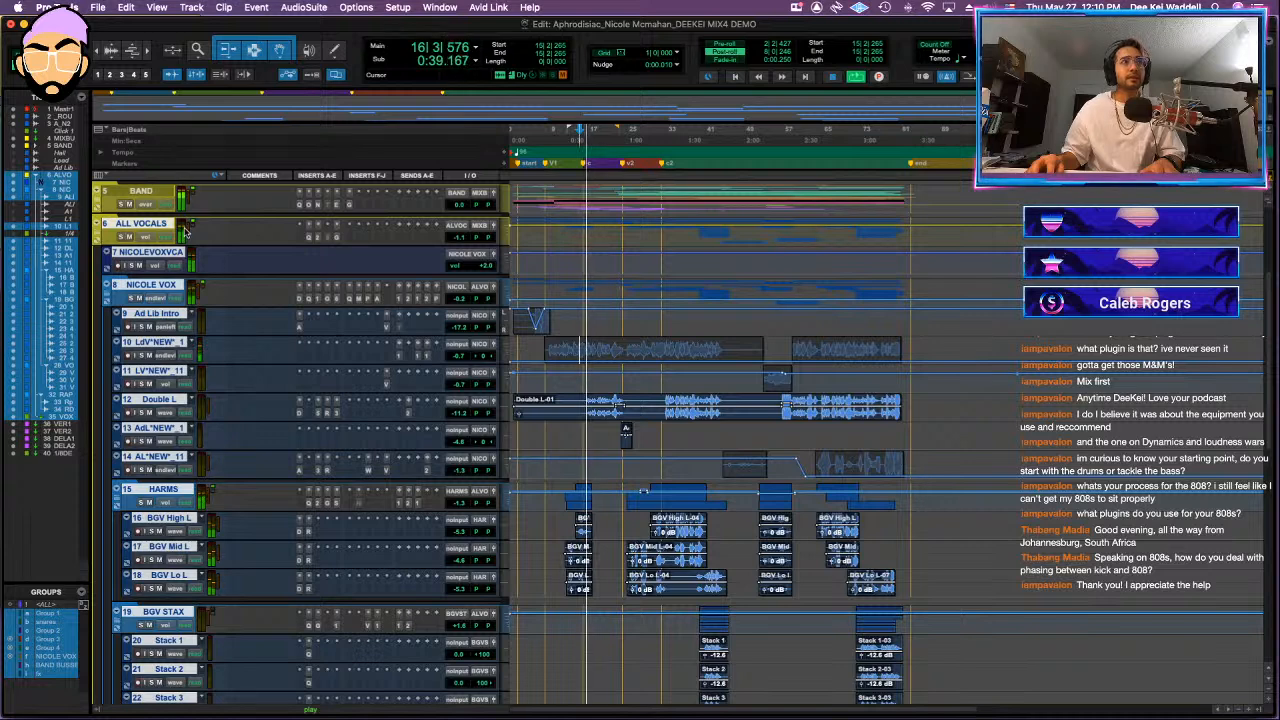
- Replay the full mix from about bar 15 with the vocal inserts active, and collapse the ALL VOCALS folder
{"action": "key", "text": "space"}
{"action": "key", "text": "space"}
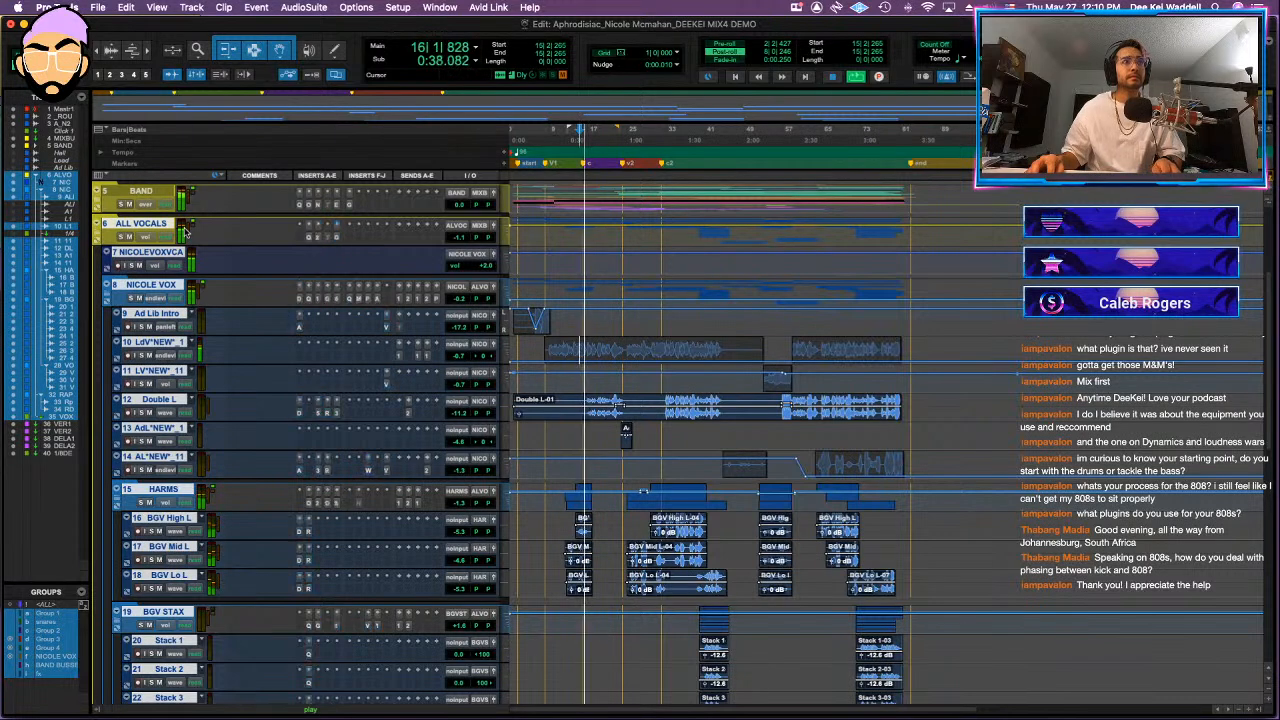
{"action": "key", "text": "space"}
{"action": "key", "text": "space"}
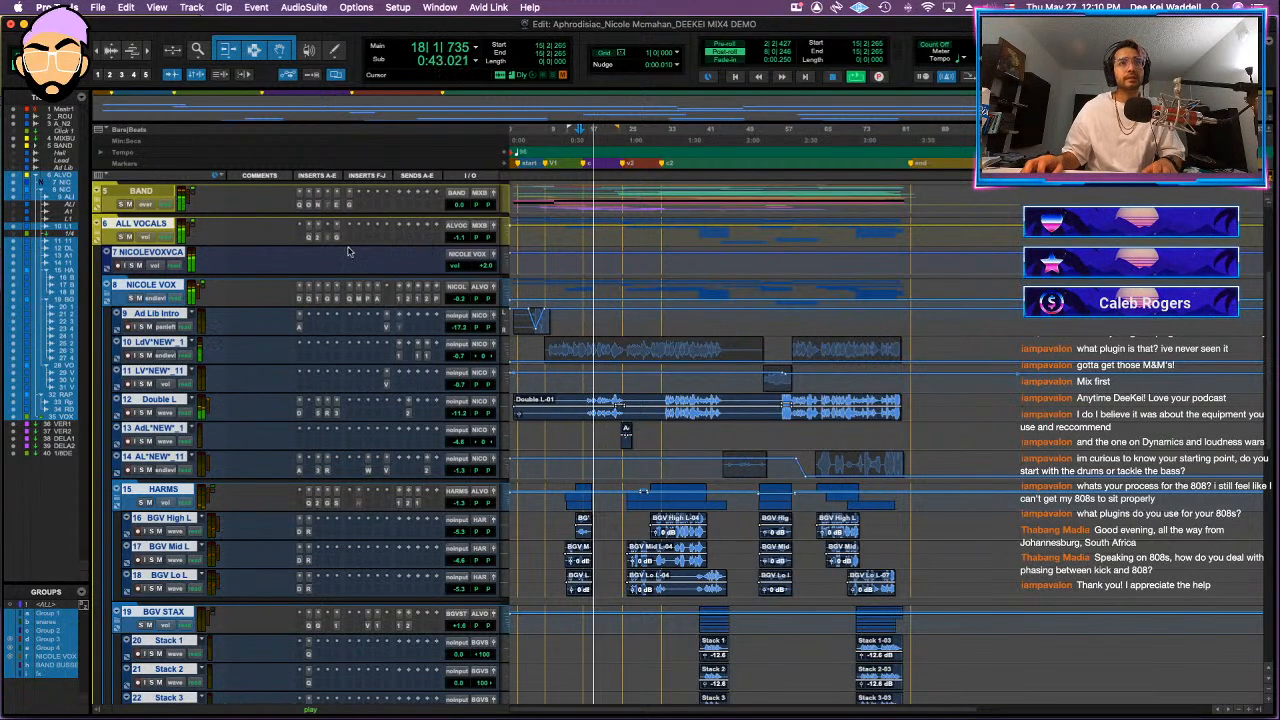
{"action": "left_click", "coordinate": [100, 230]}
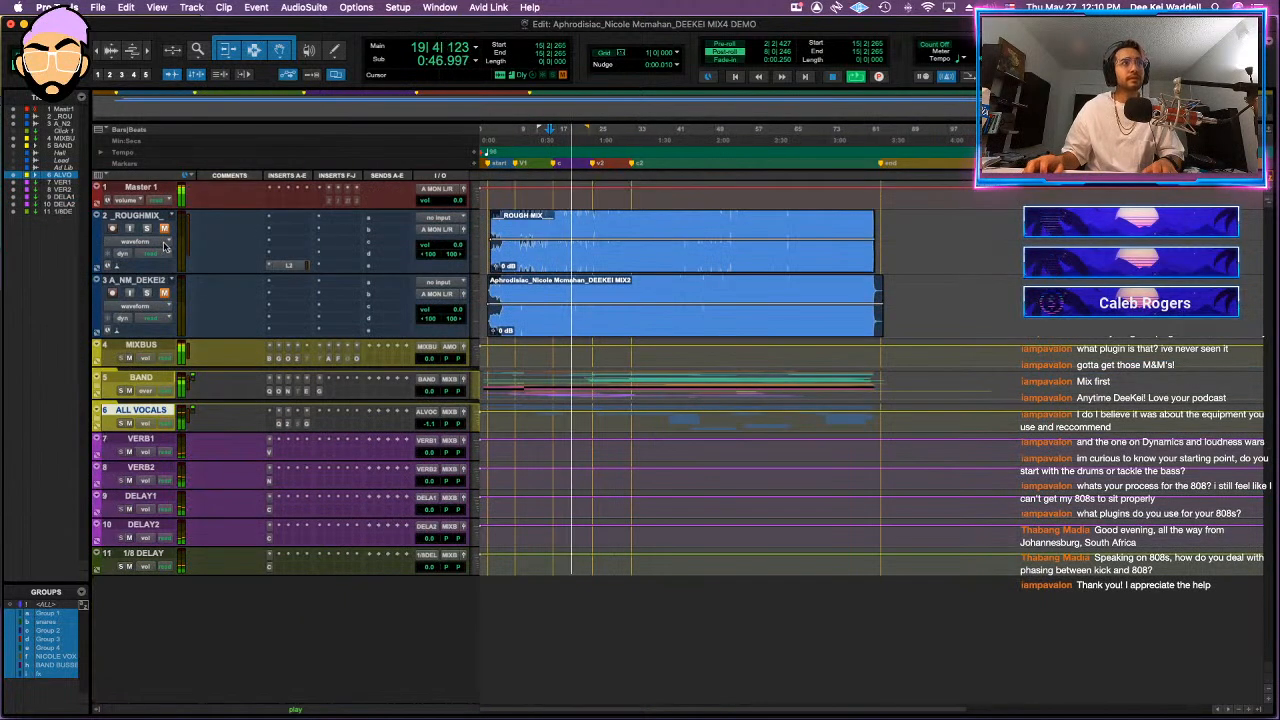
- Expand the BAND folder and its GUITARS and SFX subfolders to show their individual tracks while the mix plays
{"action": "left_click", "coordinate": [105, 398]}
{"action": "scroll", "coordinate": [110, 405], "scroll_direction": "down", "scroll_amount": 10}
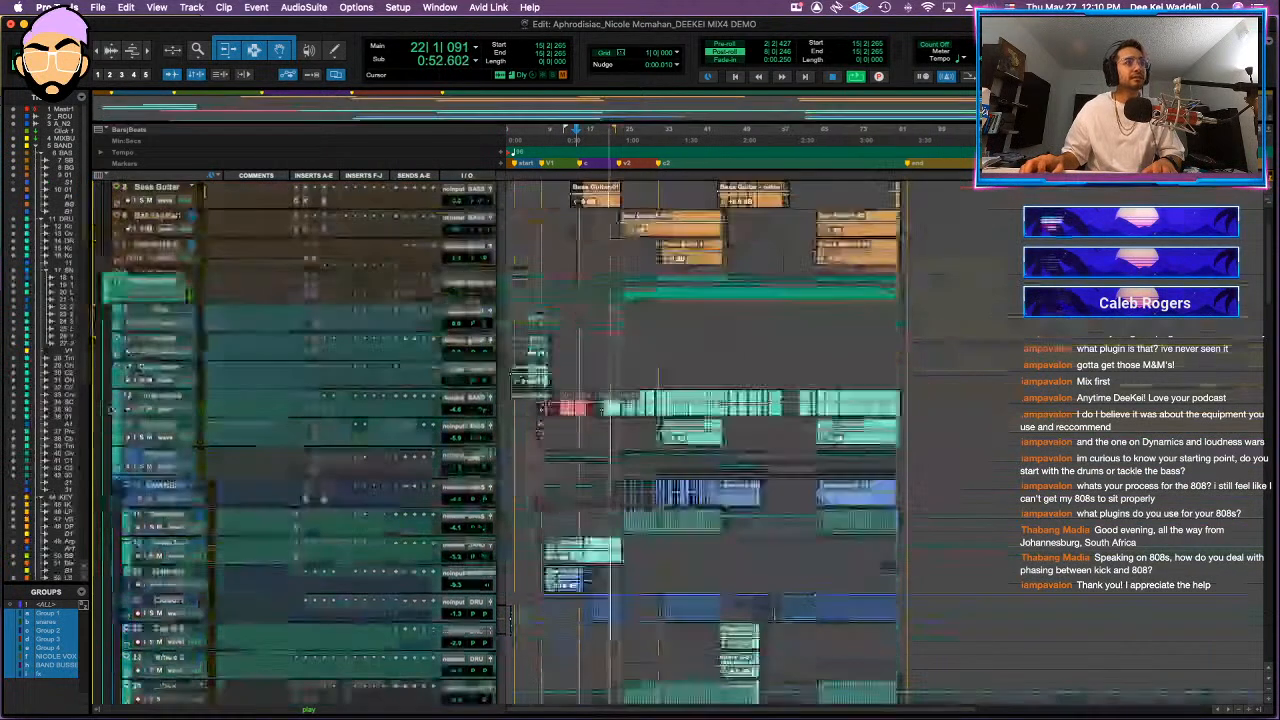
{"action": "scroll", "coordinate": [110, 410], "scroll_direction": "down", "scroll_amount": 15}
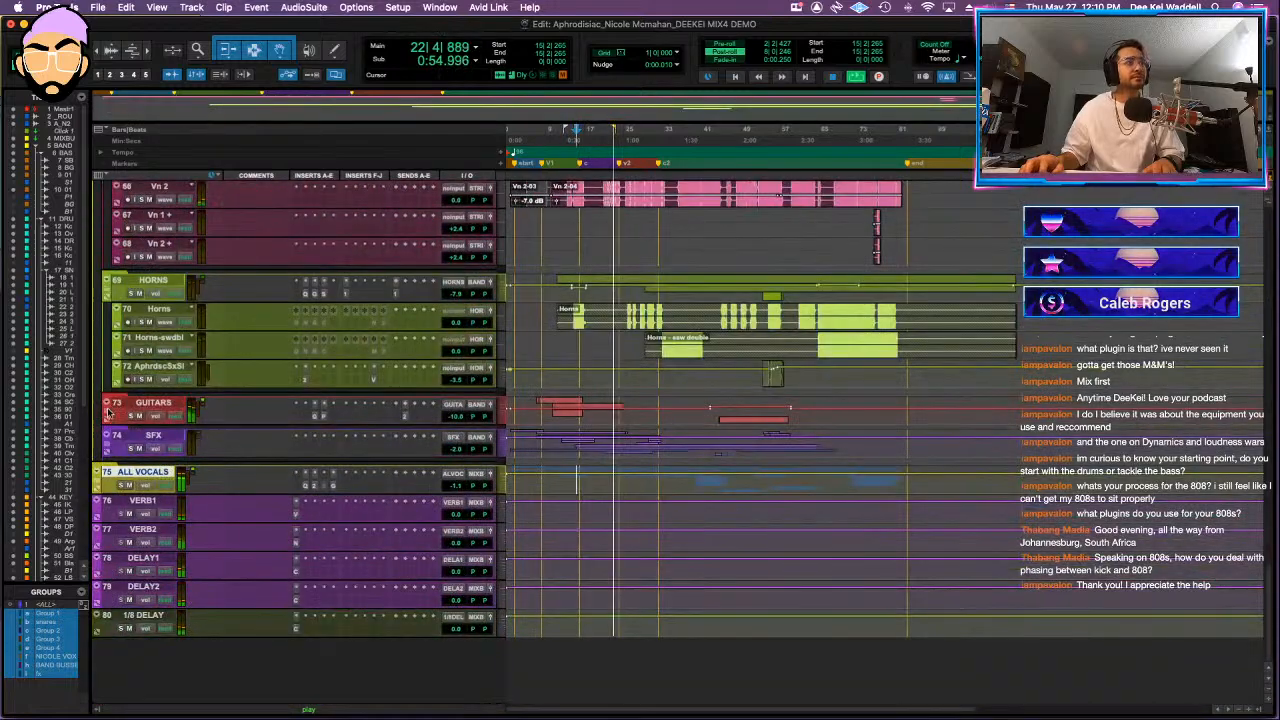
{"action": "left_click", "coordinate": [107, 404]}
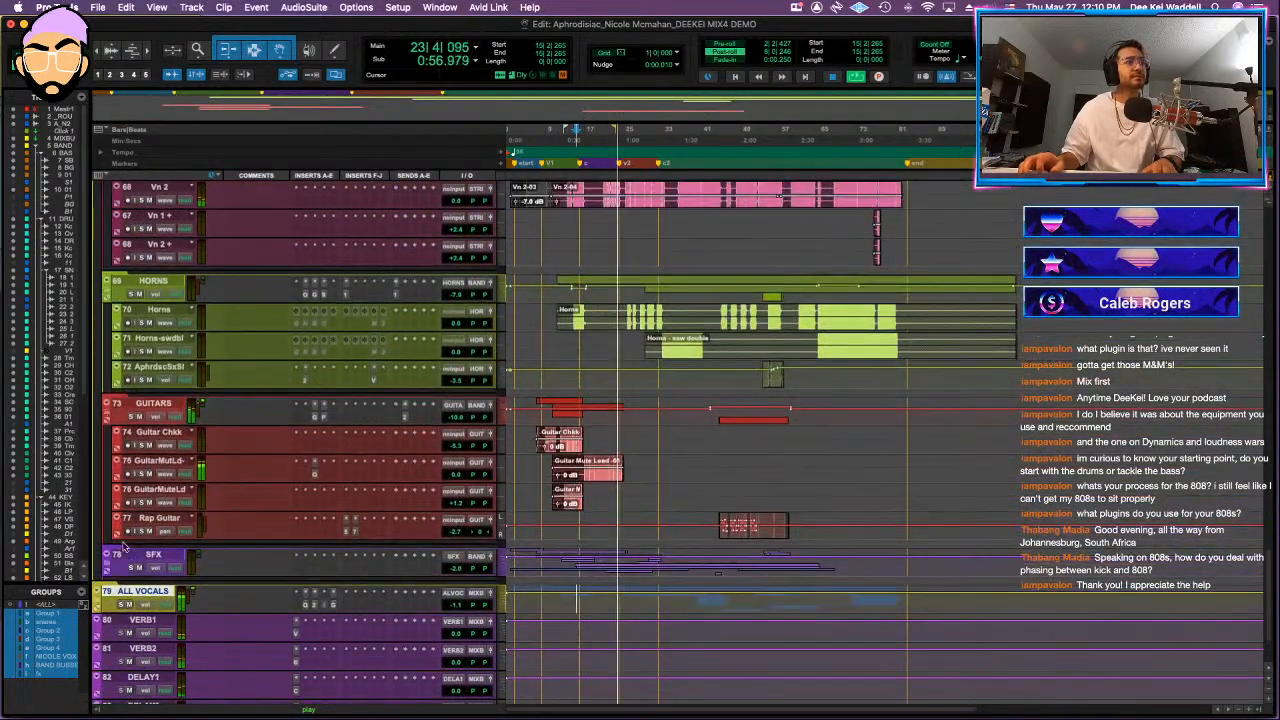
{"action": "left_click", "coordinate": [108, 560]}
{"action": "scroll", "coordinate": [105, 555], "scroll_direction": "down", "scroll_amount": 5}
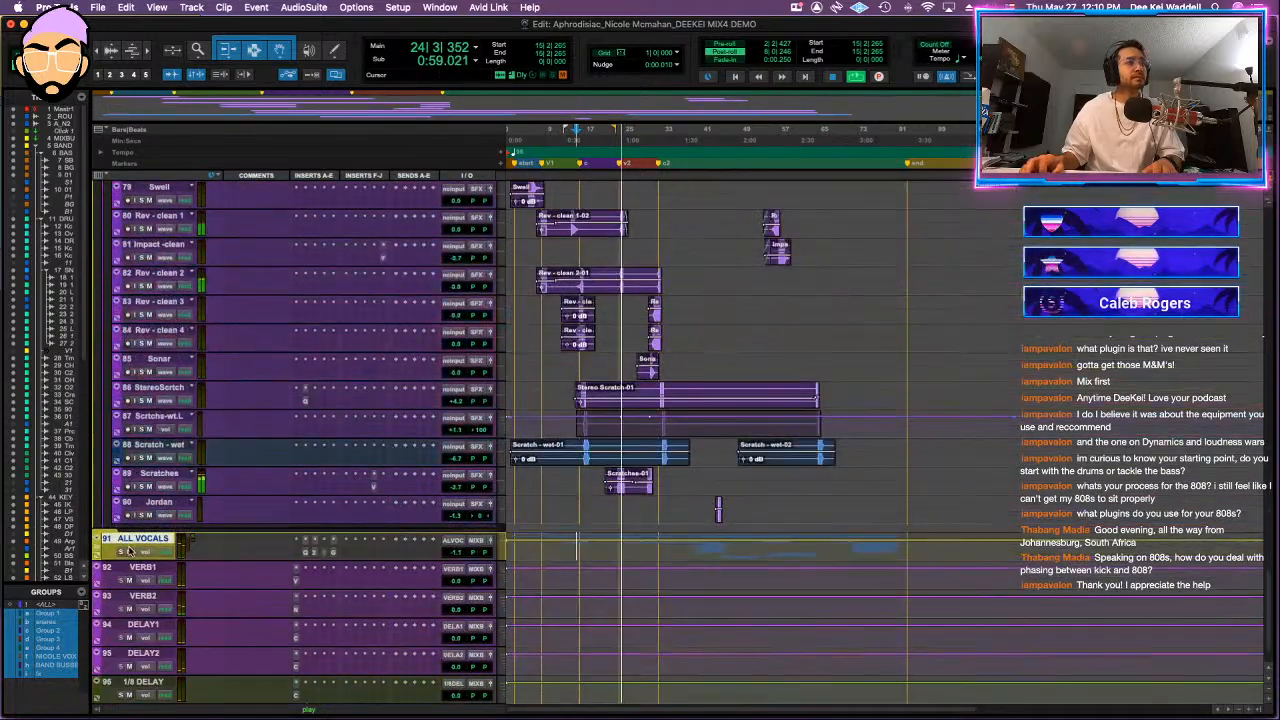
- Expand the ALL VOCALS folder, look through the session's tracks during playback, and stop playback at about bar 50
{"action": "left_click", "coordinate": [99, 542]}
{"action": "scroll", "coordinate": [200, 530], "scroll_direction": "down", "scroll_amount": 10}
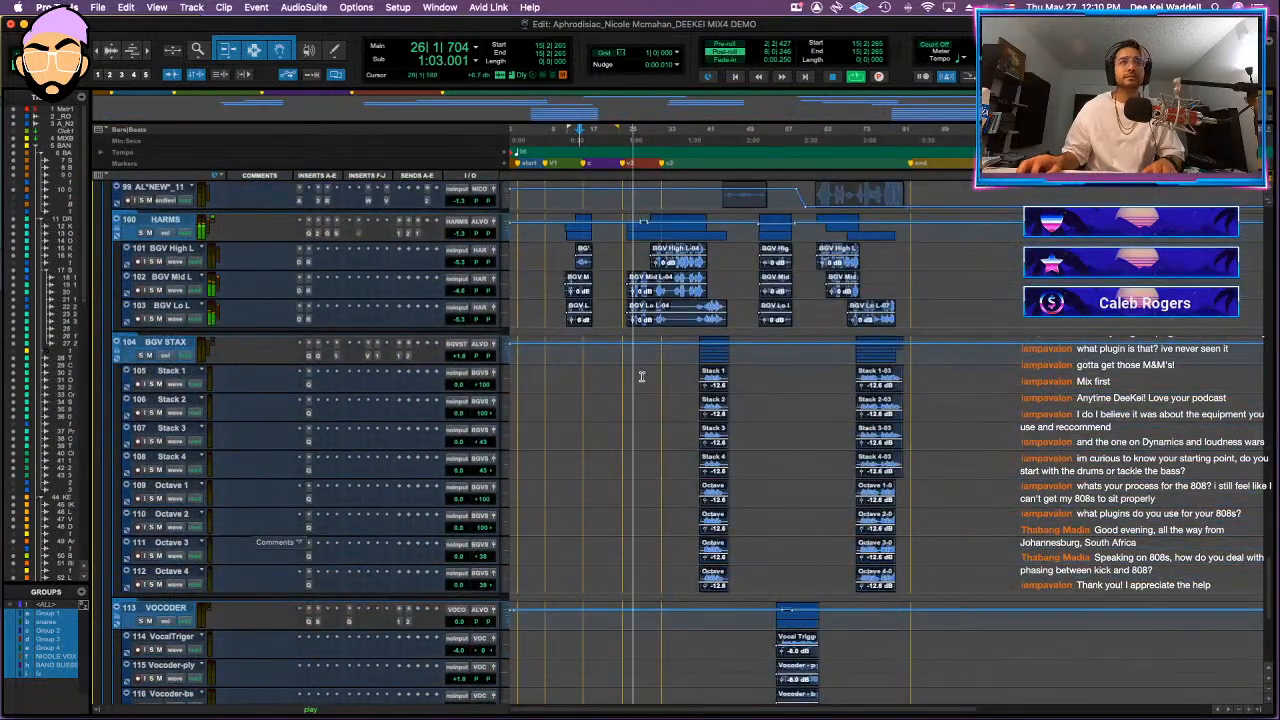
{"action": "scroll", "coordinate": [603, 387], "scroll_direction": "down", "scroll_amount": 3}
{"action": "scroll", "coordinate": [605, 387], "scroll_direction": "up", "scroll_amount": 15}
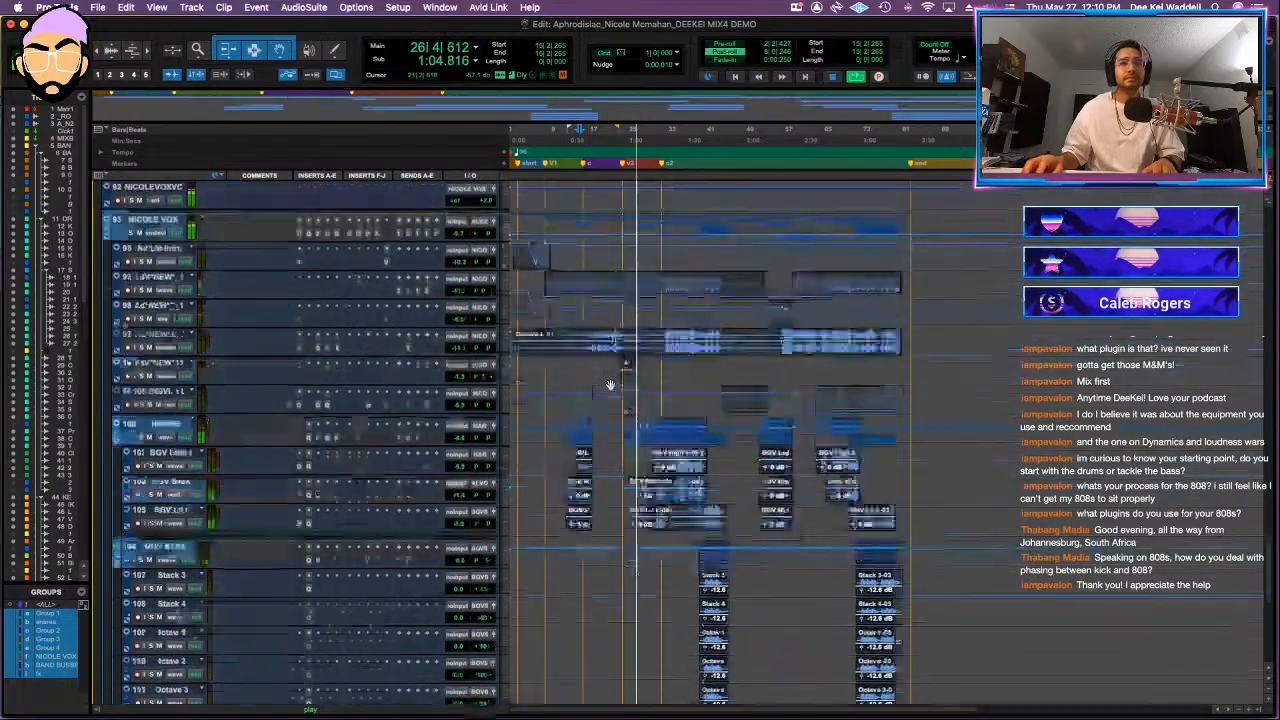
{"action": "scroll", "coordinate": [610, 388], "scroll_direction": "up", "scroll_amount": 20}
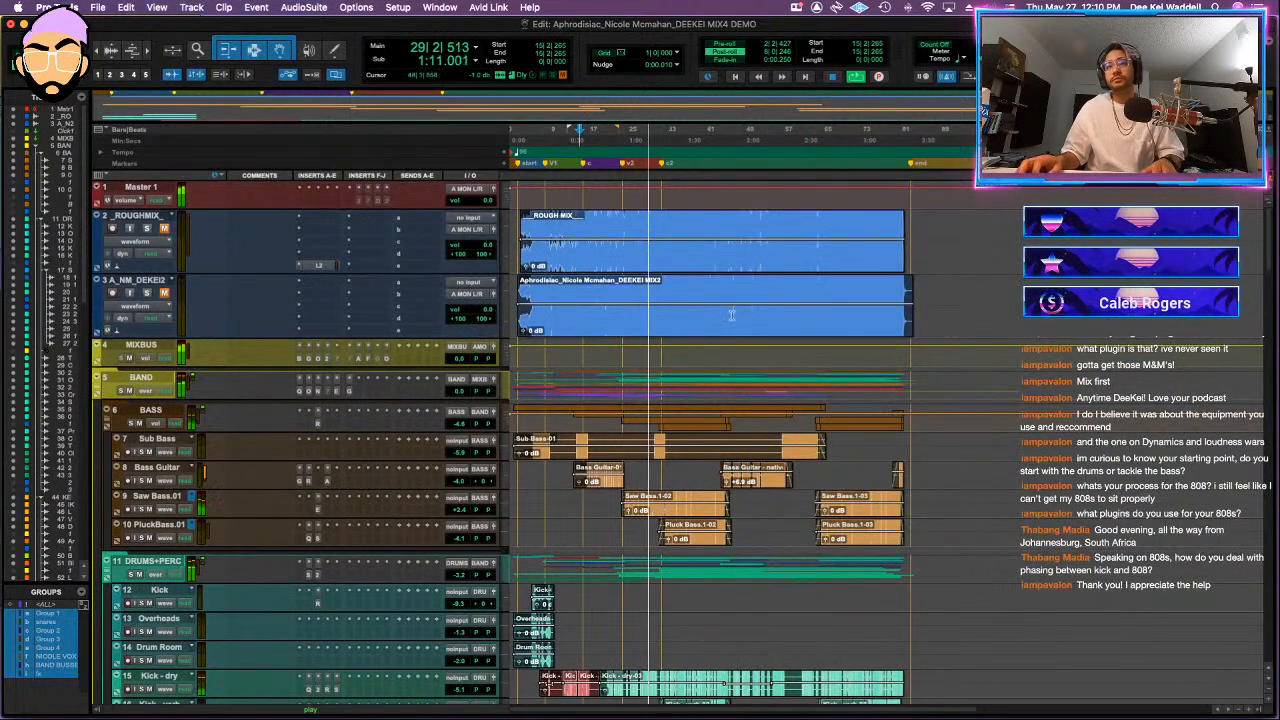
{"action": "key", "text": "space"}
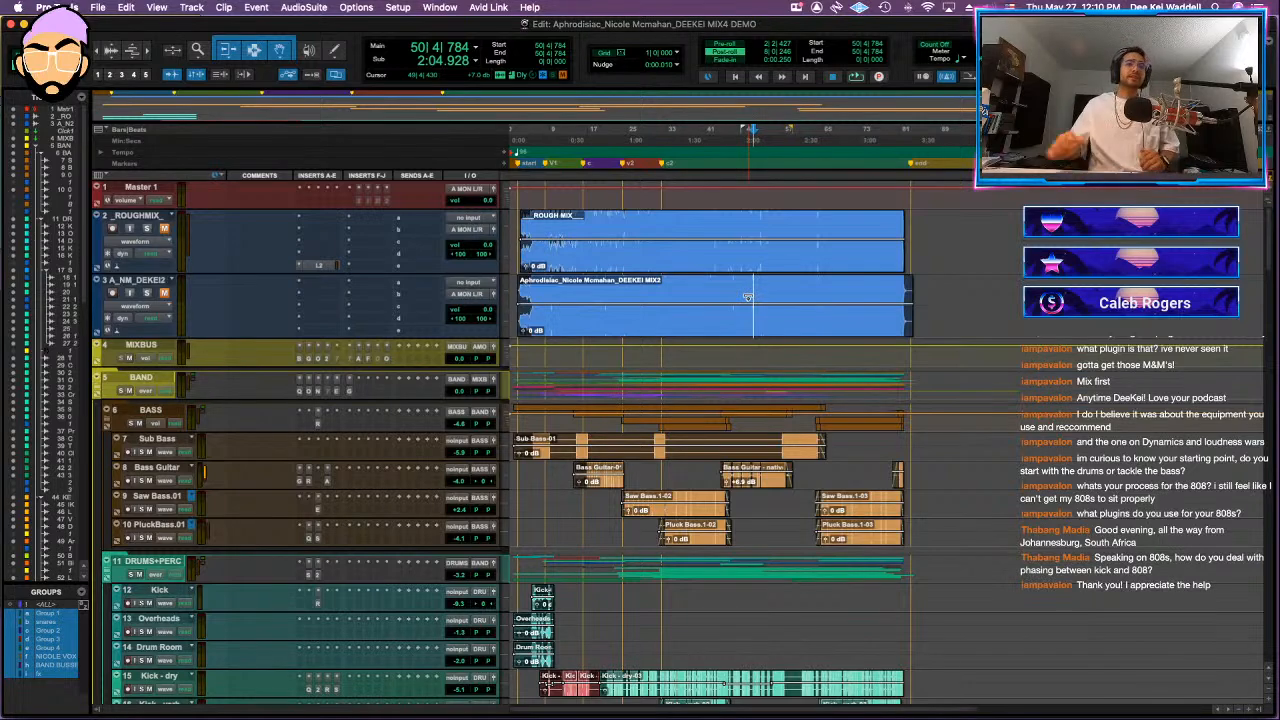
- Switch to Chrome, open a new browser tab from the Filepass project page, and move the window off the session's display
{"action": "left_click", "coordinate": [294, 677]}
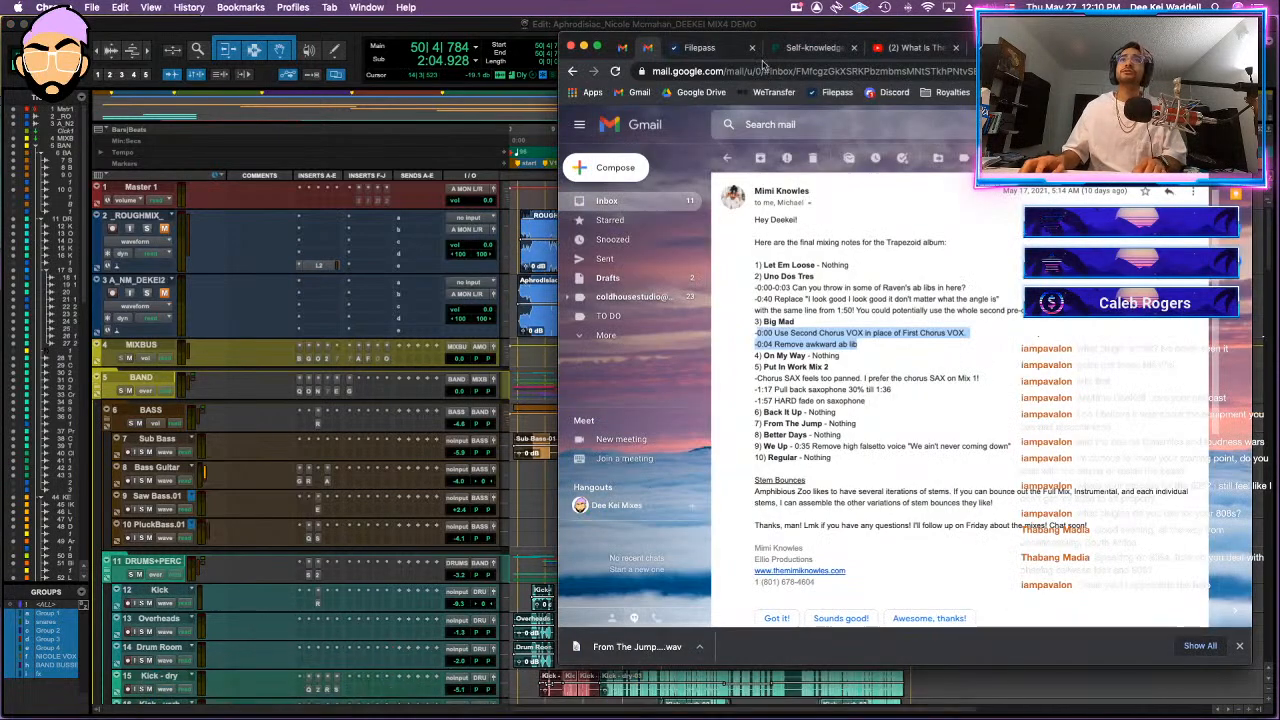
{"action": "left_click", "coordinate": [712, 47]}
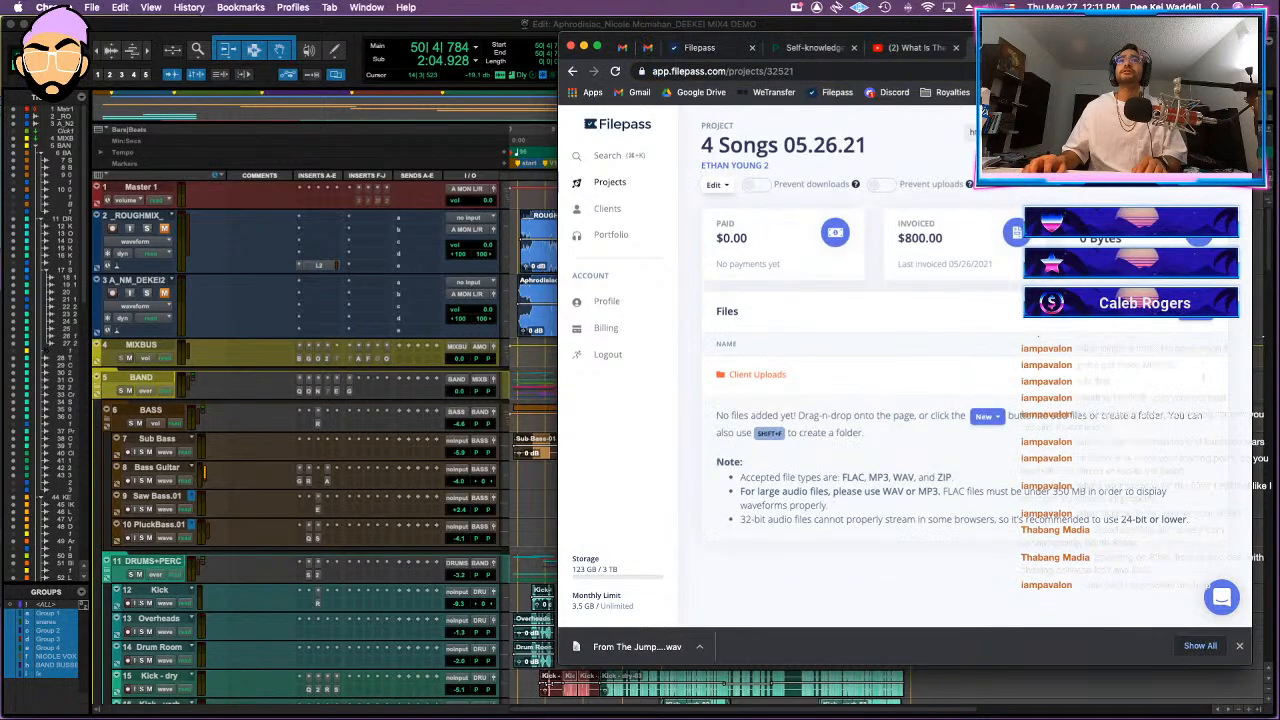
{"action": "key", "text": "super+t"}
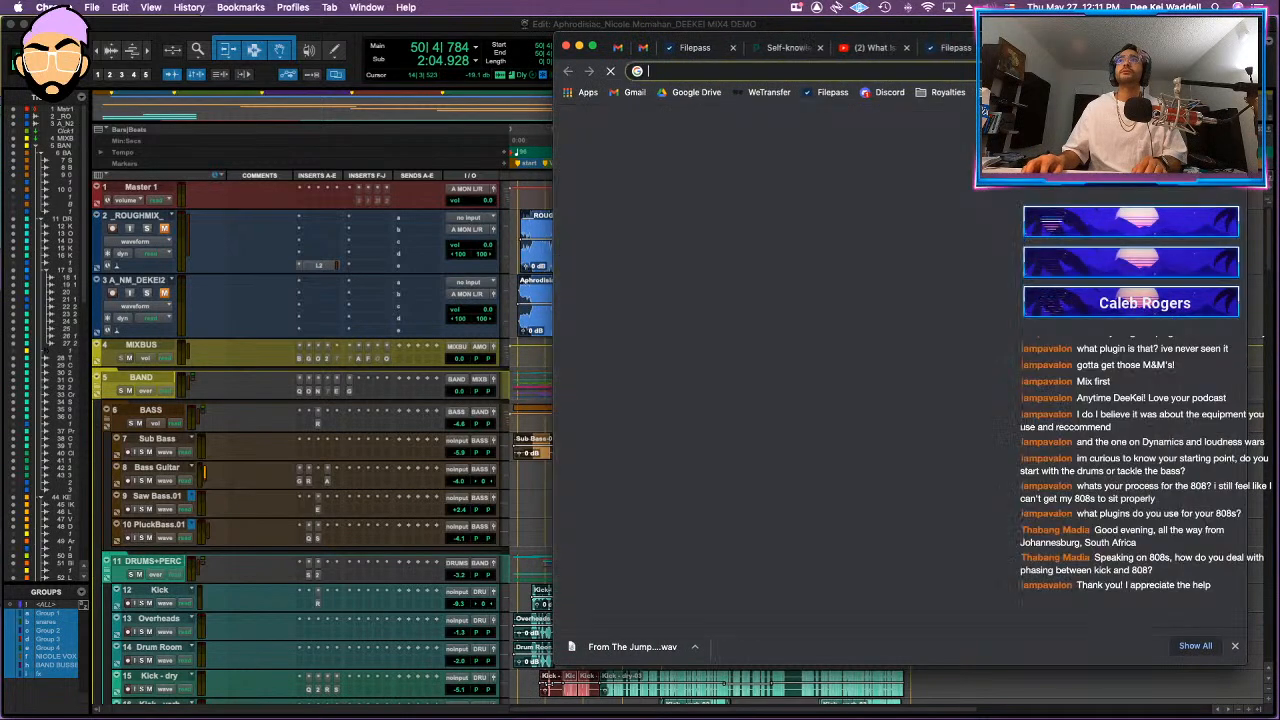
{"action": "left_click_drag", "start_coordinate": [1100, 47], "coordinate": [1279, 140]}
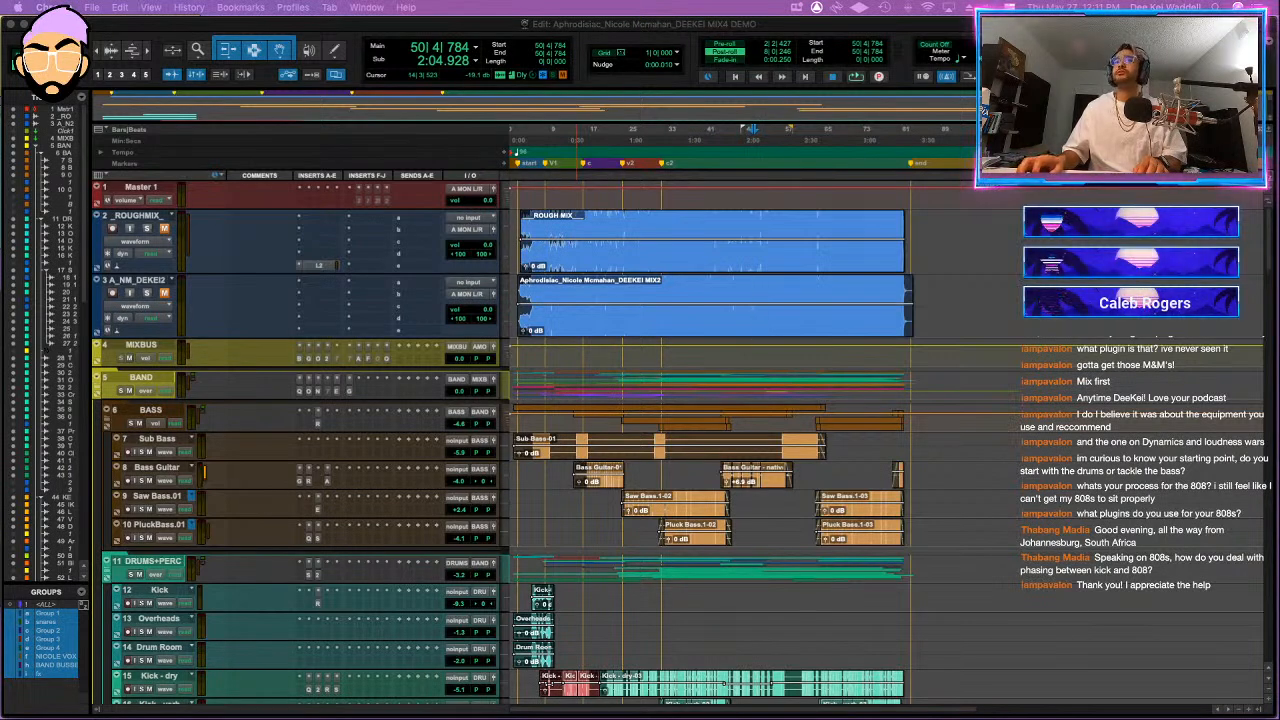
- Switch back to the Aphrodisiac MIX4 DEMO session in Pro Tools
{"action": "left_click", "coordinate": [426, 32]}
{"action": "left_click", "coordinate": [66, 7]}
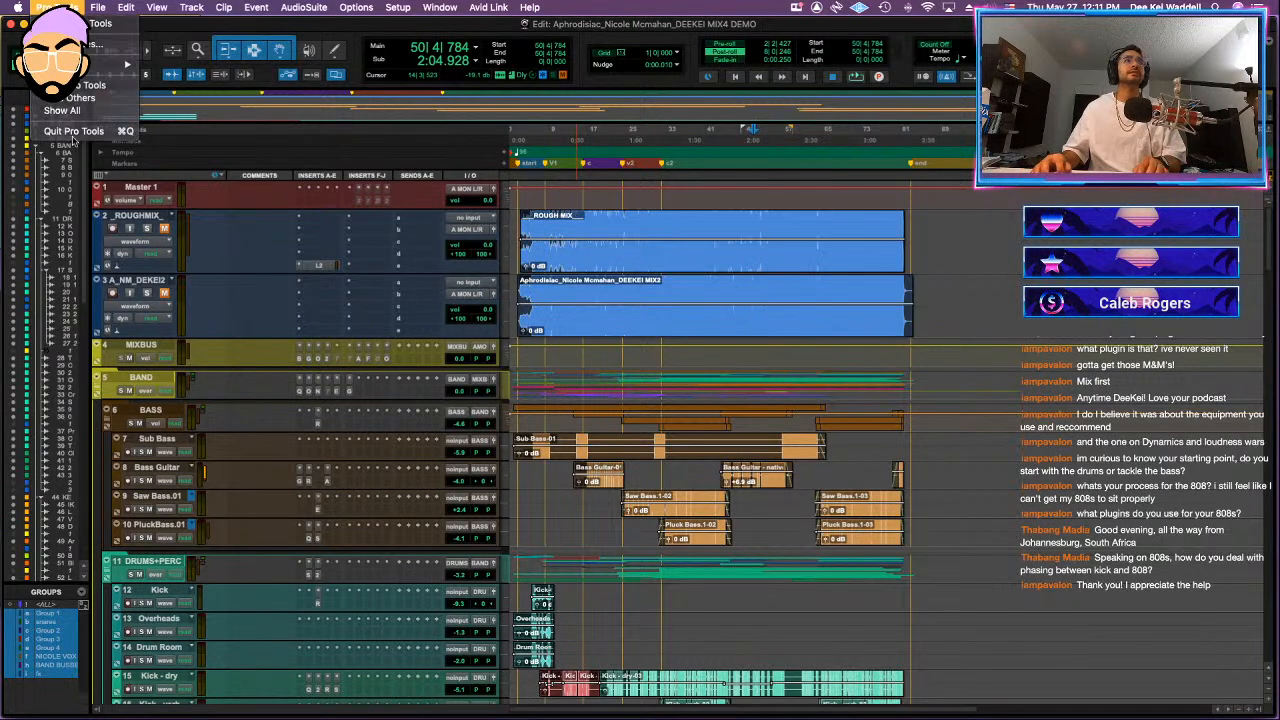
{"action": "left_click", "coordinate": [66, 7]}
{"action": "left_click", "coordinate": [66, 7]}
{"action": "left_click", "coordinate": [178, 138]}
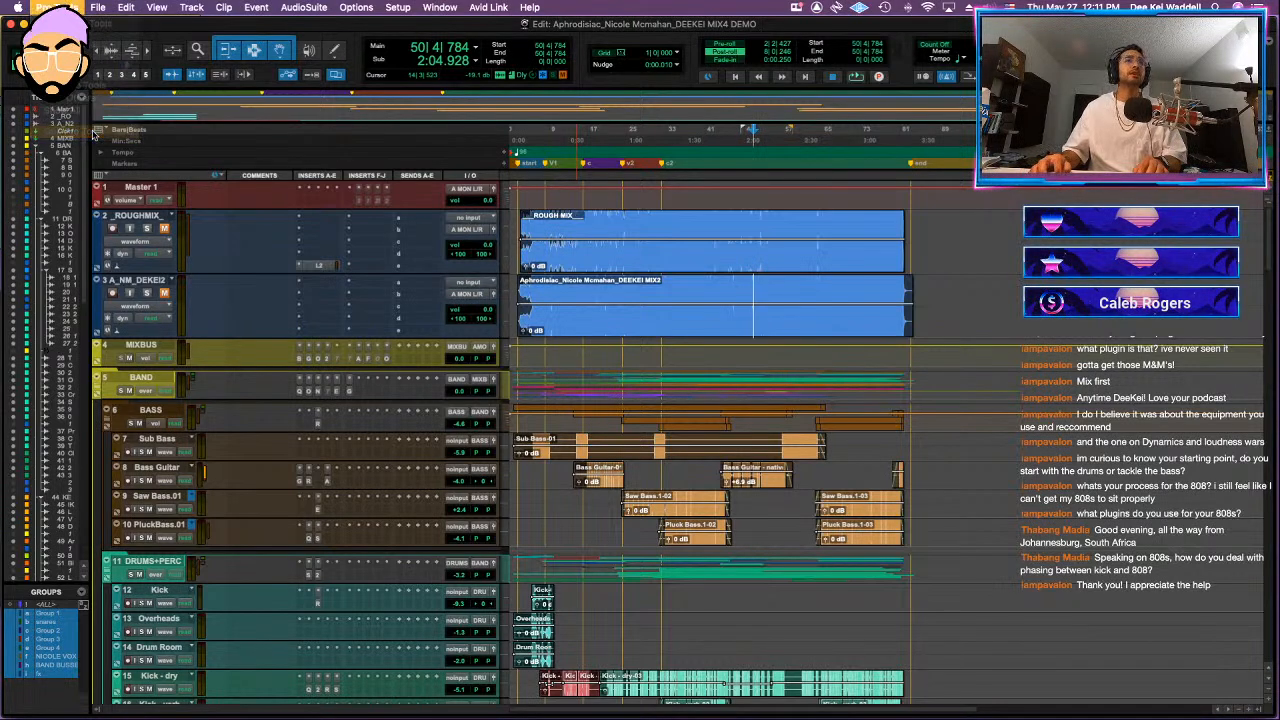